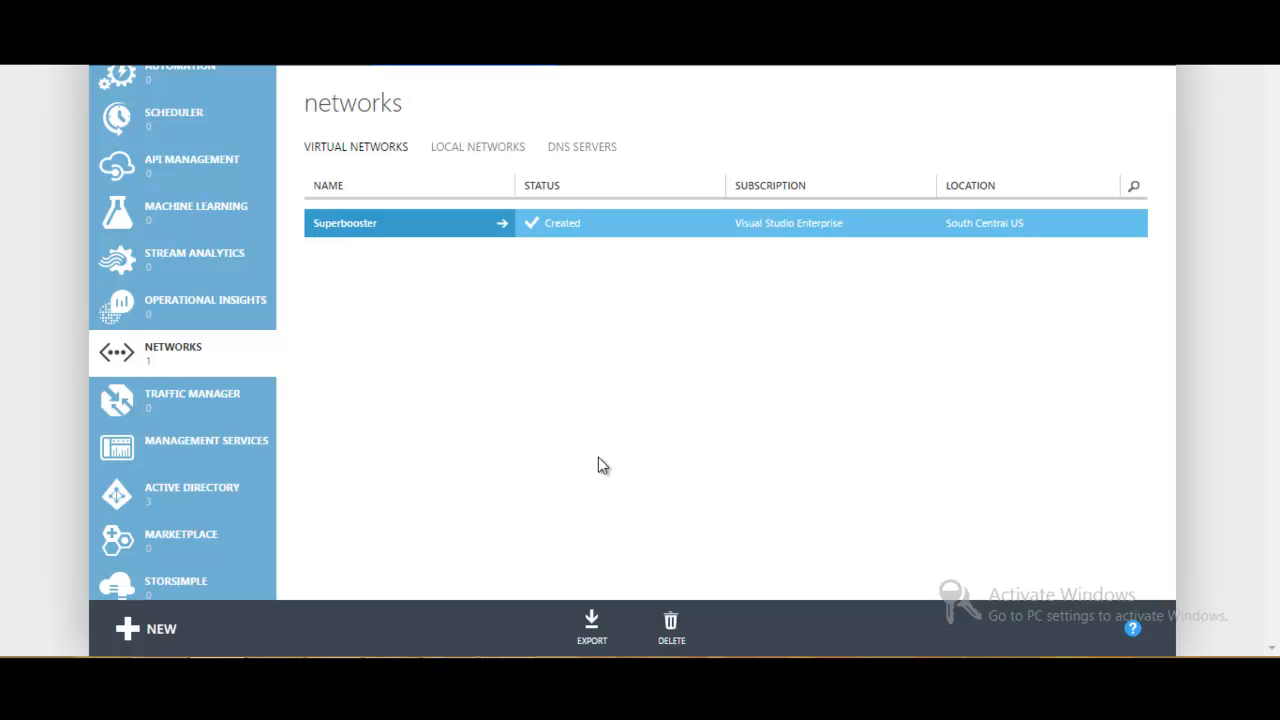
- Start a quick-create virtual network under network services and name it VNetCloudera
left_click(160, 632)
left_click(195, 372)
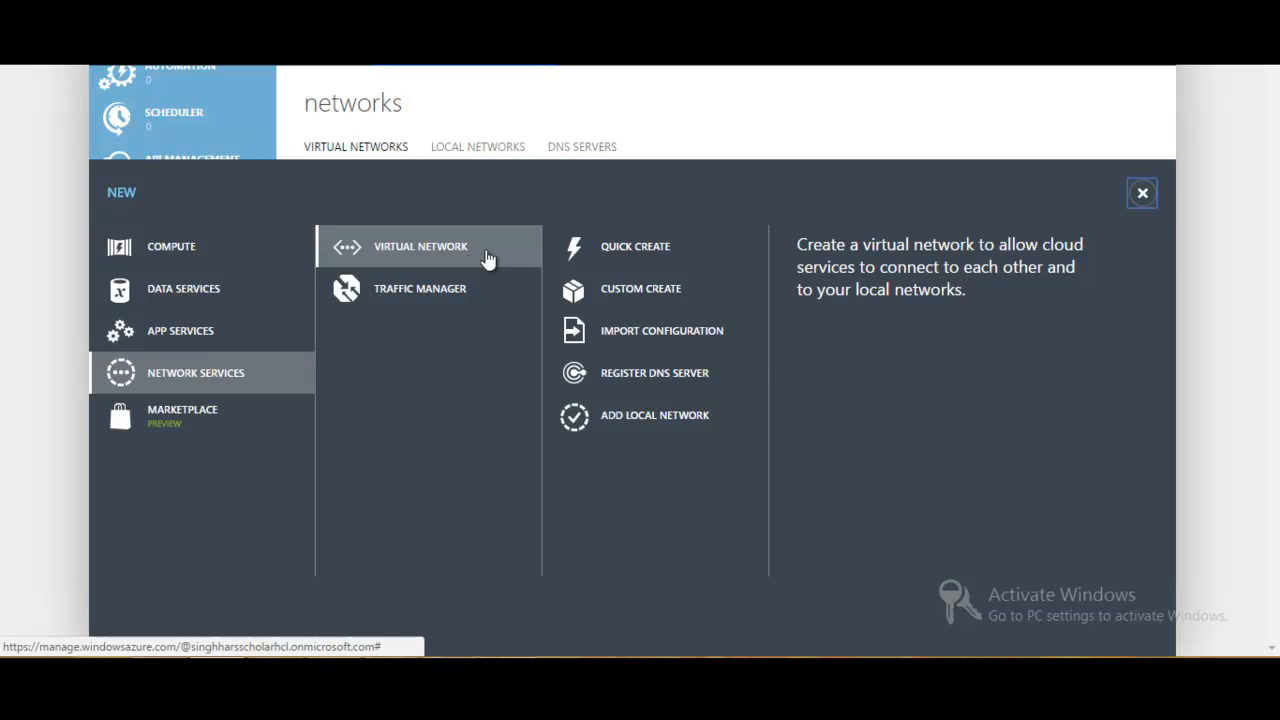
left_click(608, 248)
left_click(612, 250)
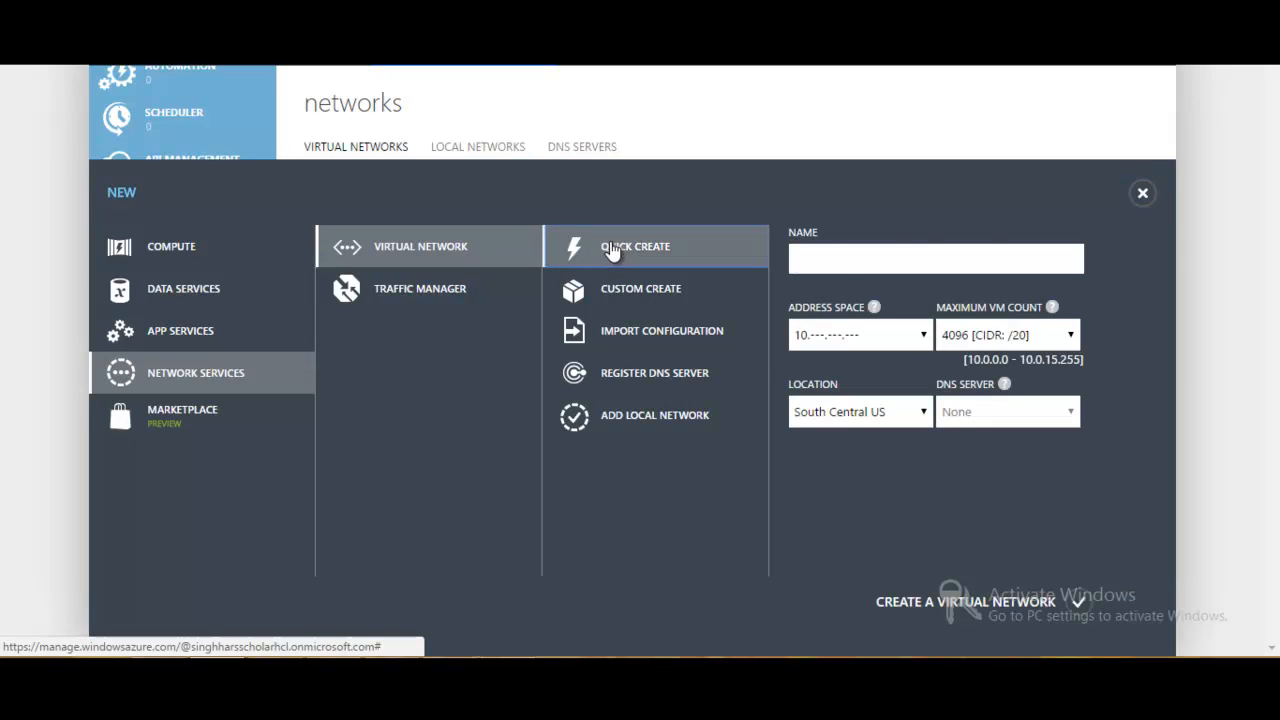
left_click(845, 264)
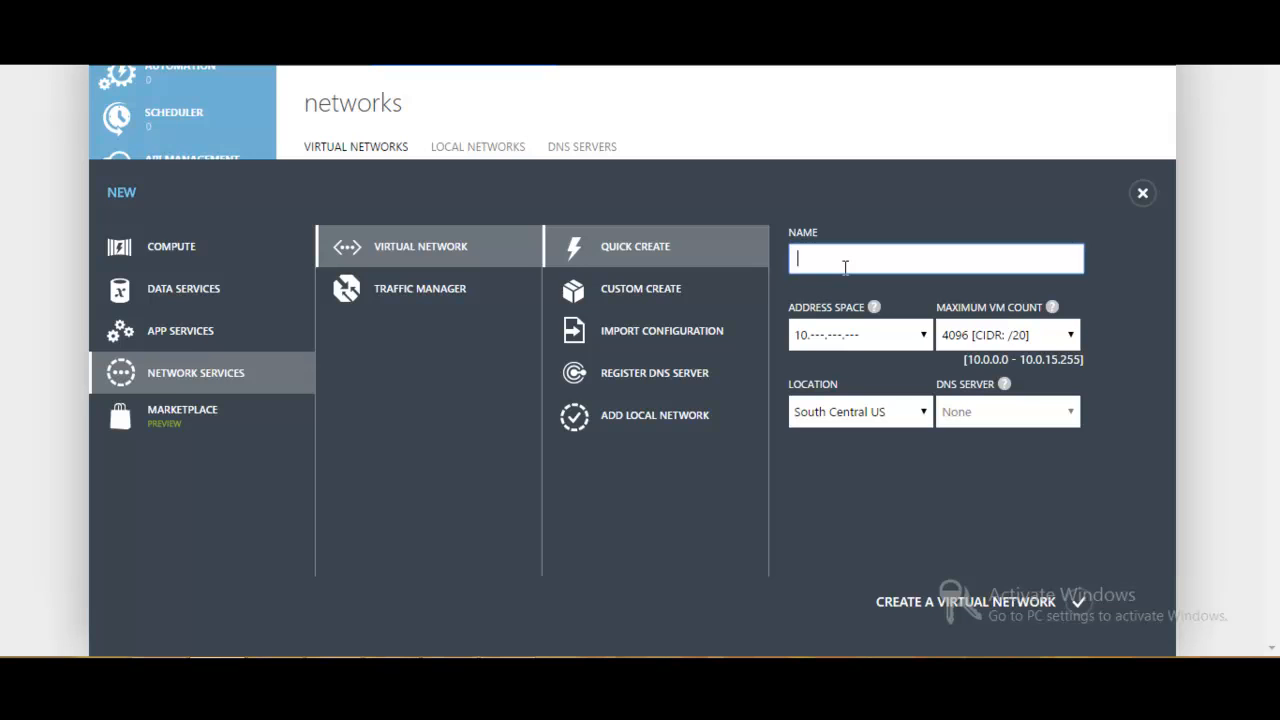
type("V")
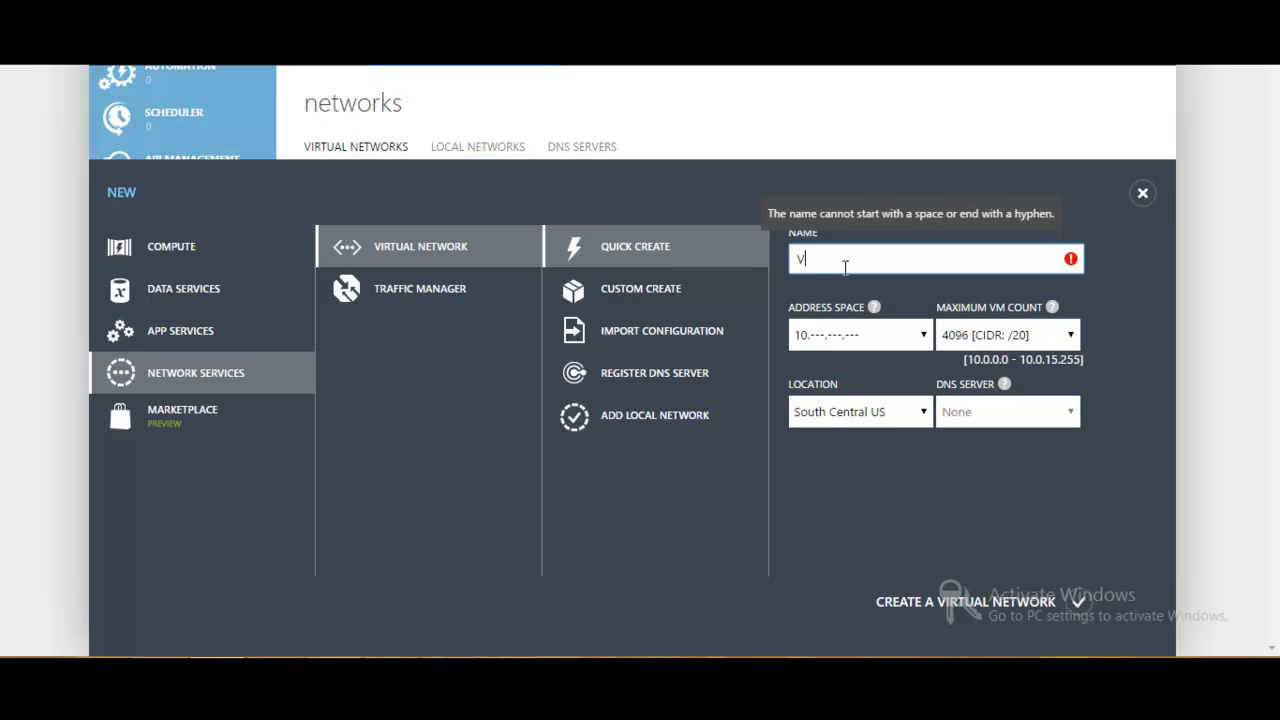
type("Net")
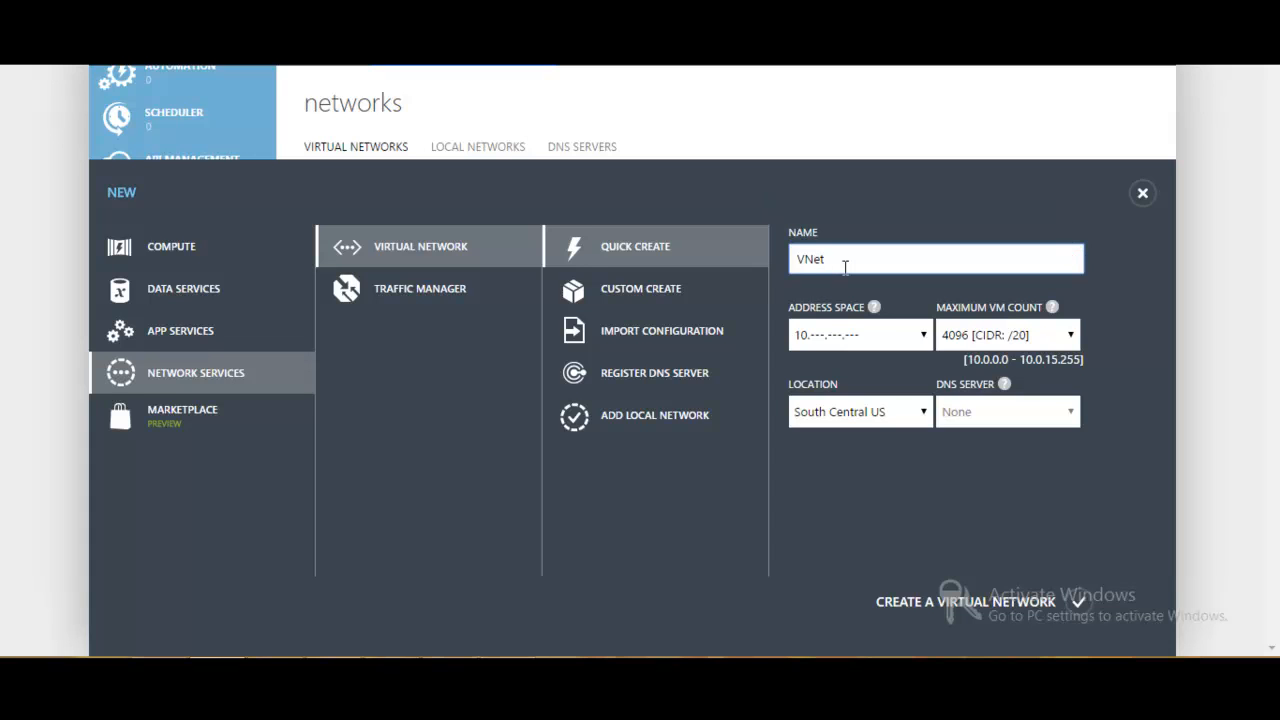
type("Cloudera")
- Set the address space to 192.168.---.--- and the location to Central India, and create the virtual network
left_click(913, 338)
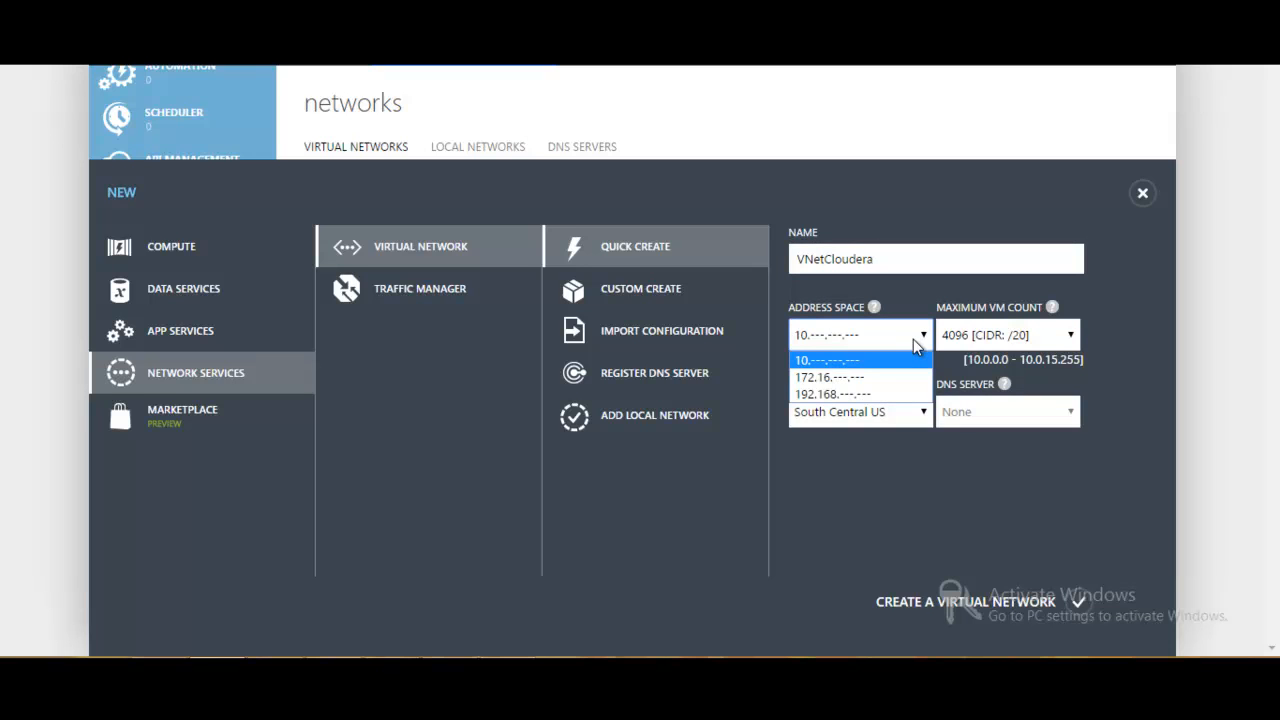
left_click(883, 395)
left_click(885, 404)
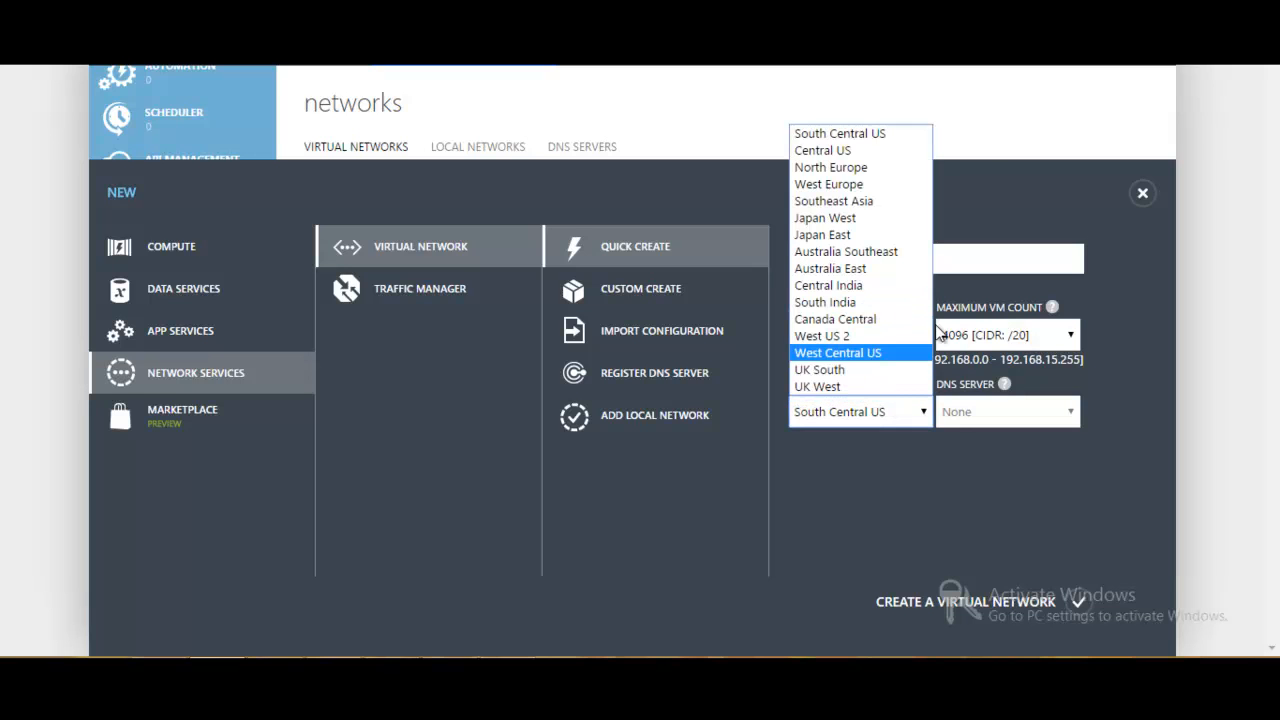
left_click(998, 210)
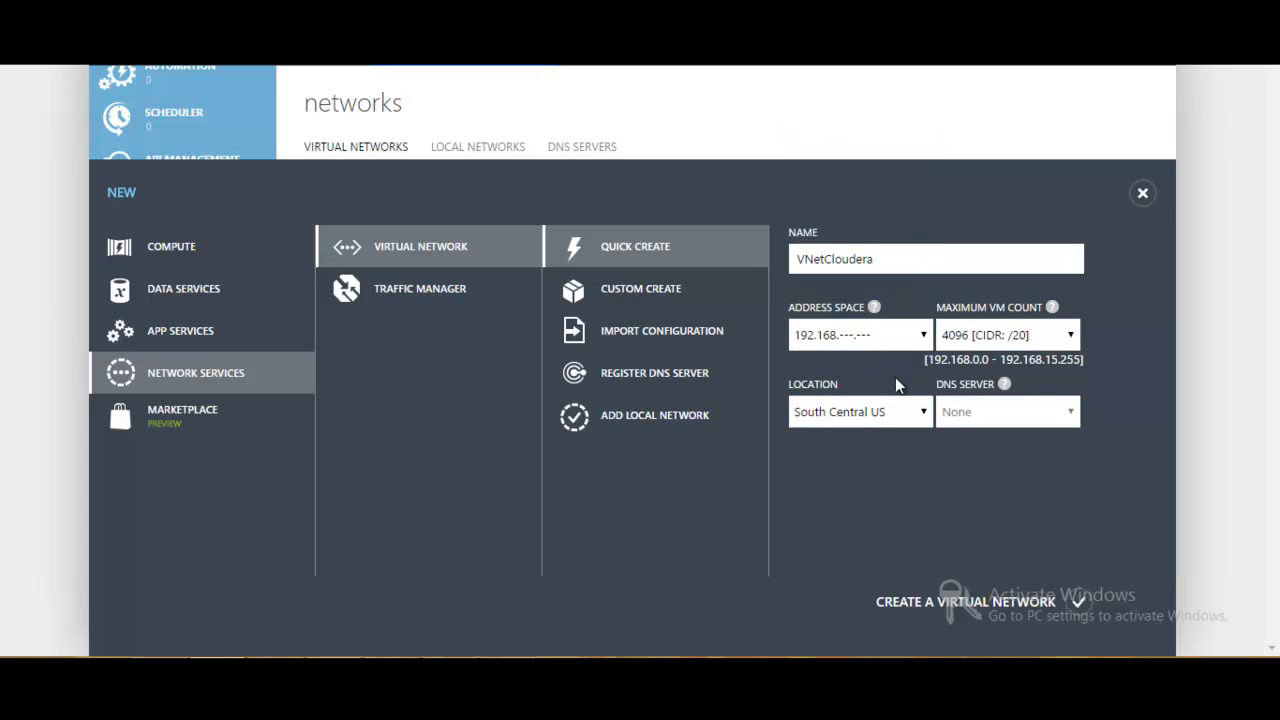
left_click(884, 425)
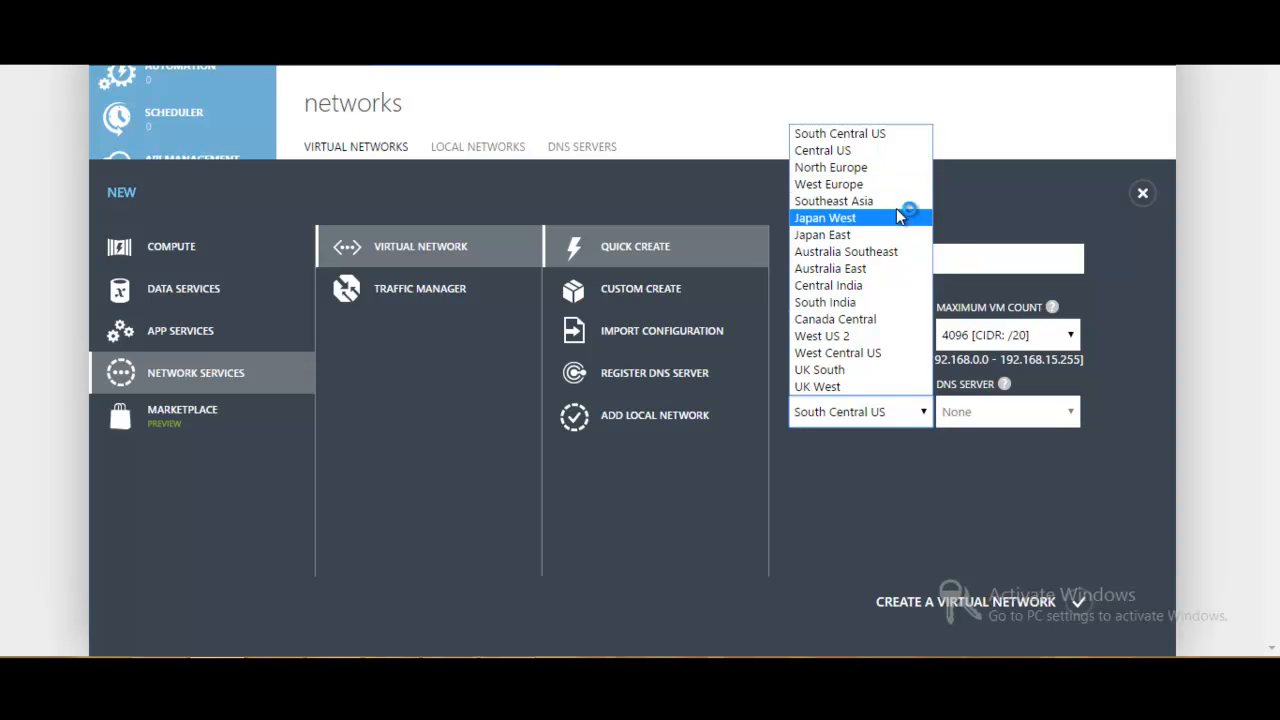
left_click(875, 285)
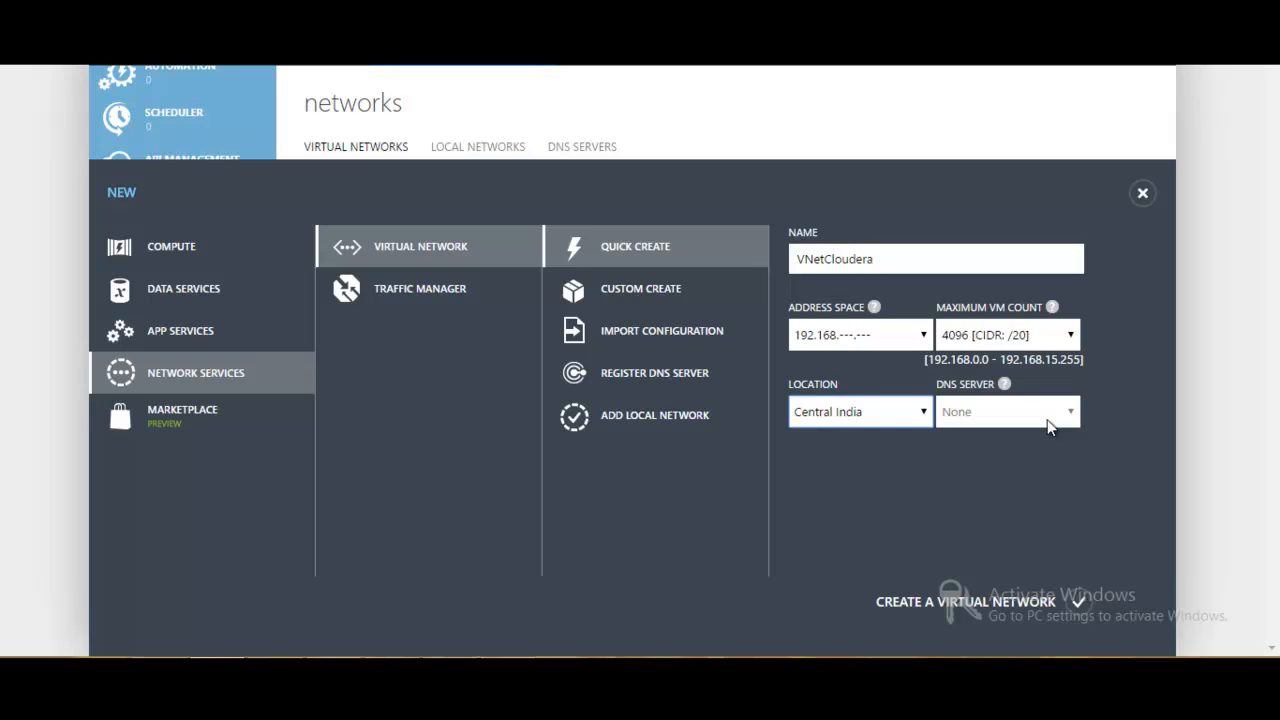
left_click(1080, 603)
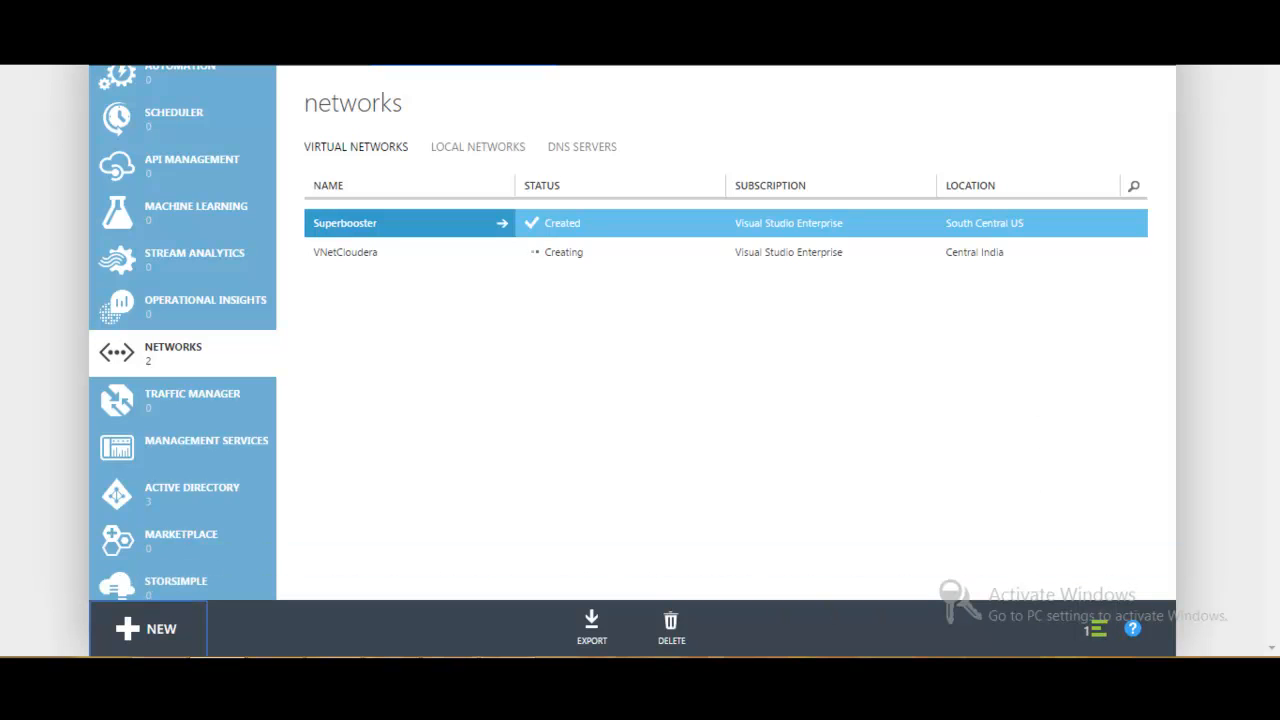
- Open the configuration page of the VNetCloudera virtual network
left_click(508, 674)
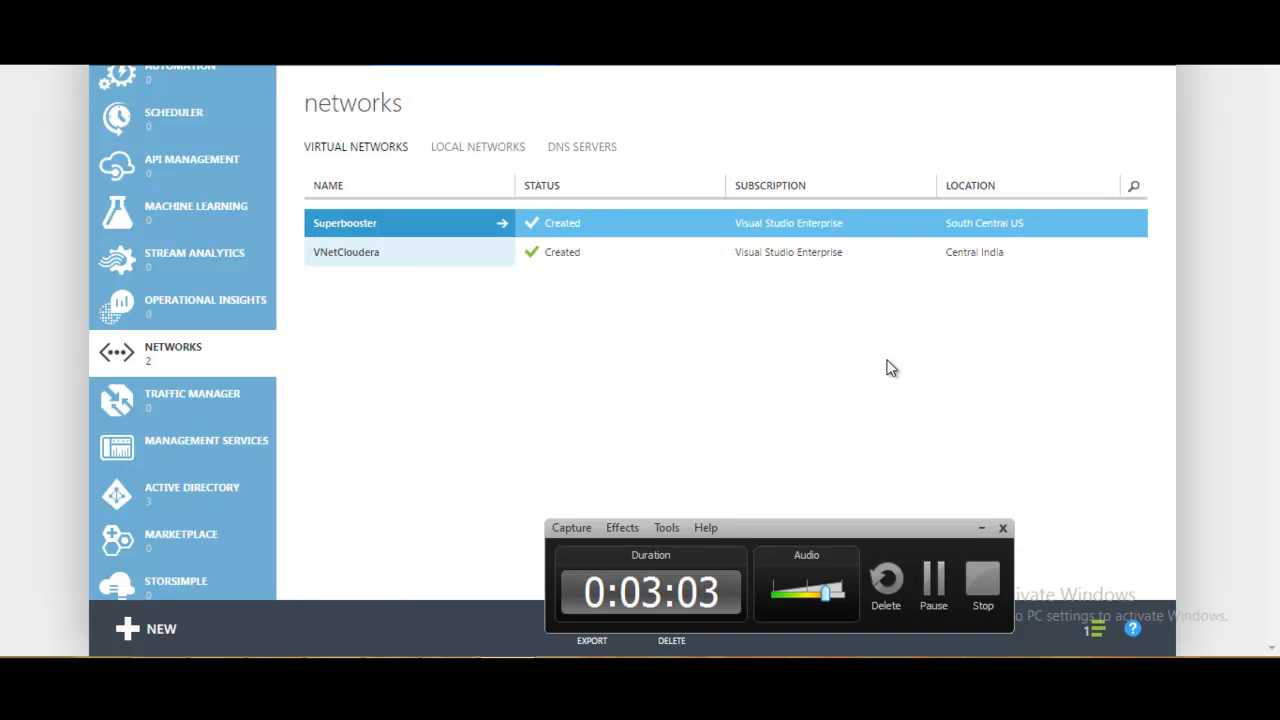
left_click(375, 255)
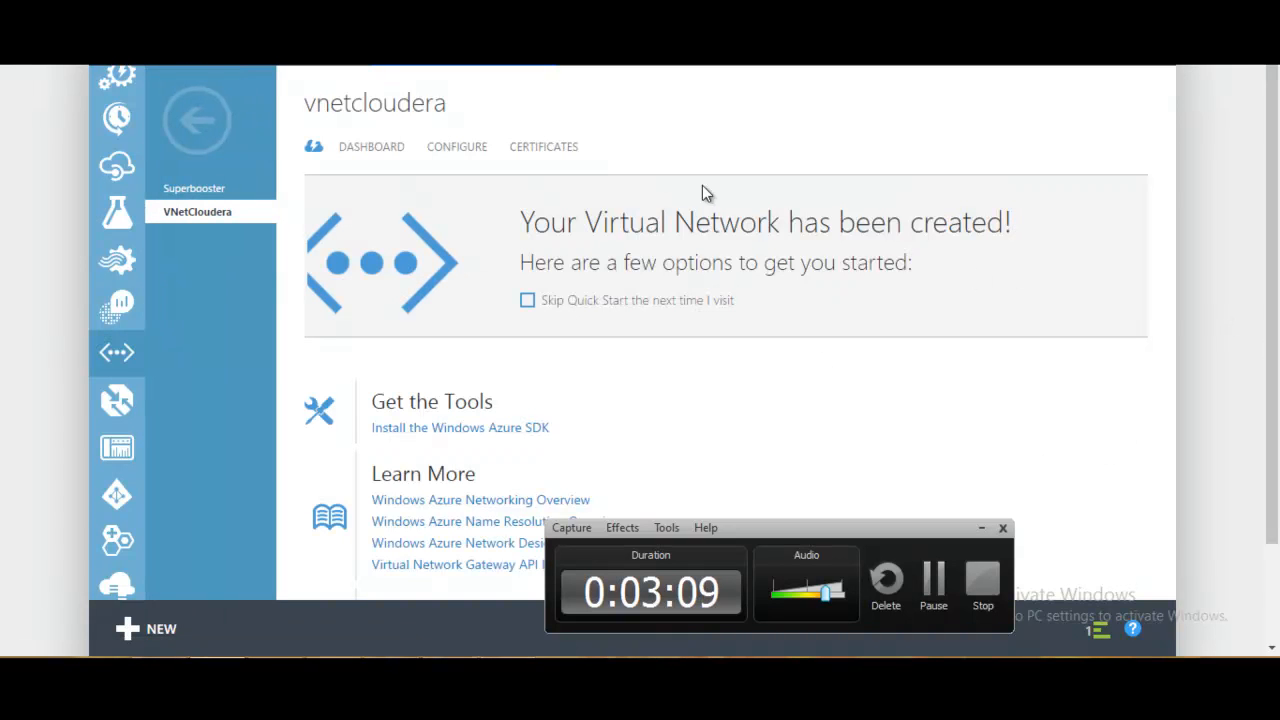
left_click(470, 152)
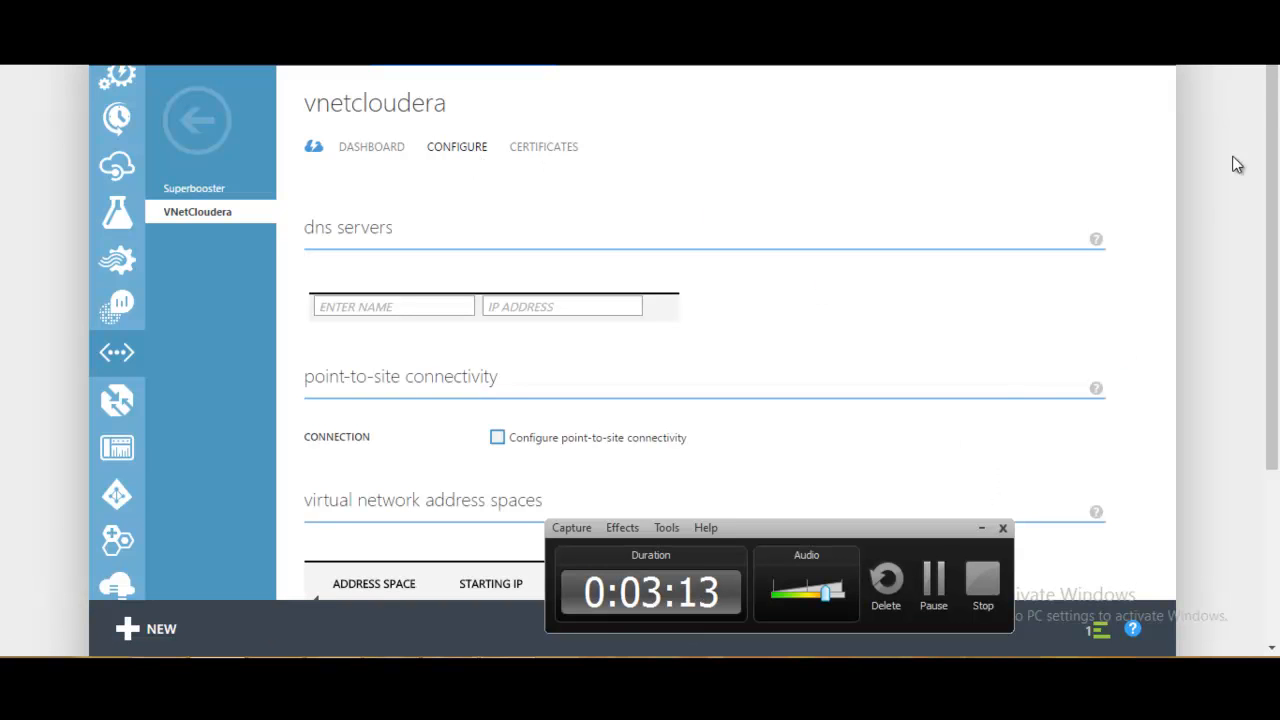
left_click(980, 530)
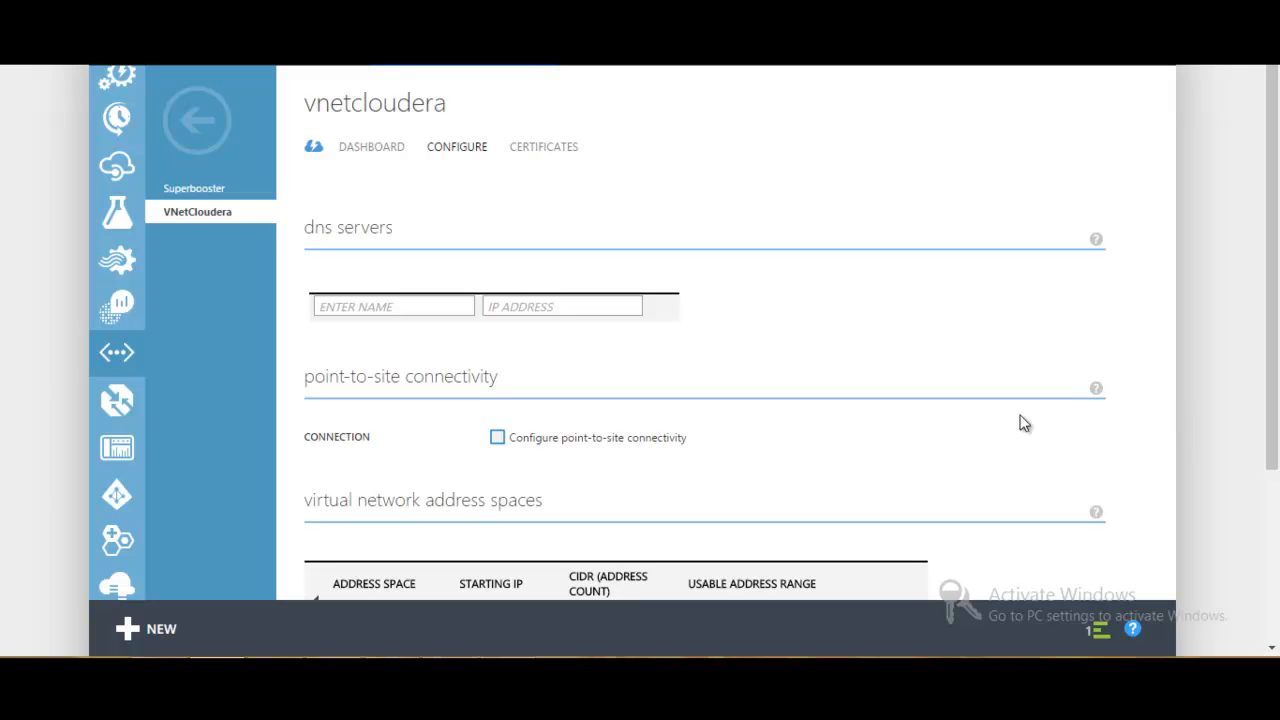
- Enable point-to-site connectivity for VNetCloudera and save the configuration with its gateway subnet
left_click(498, 438)
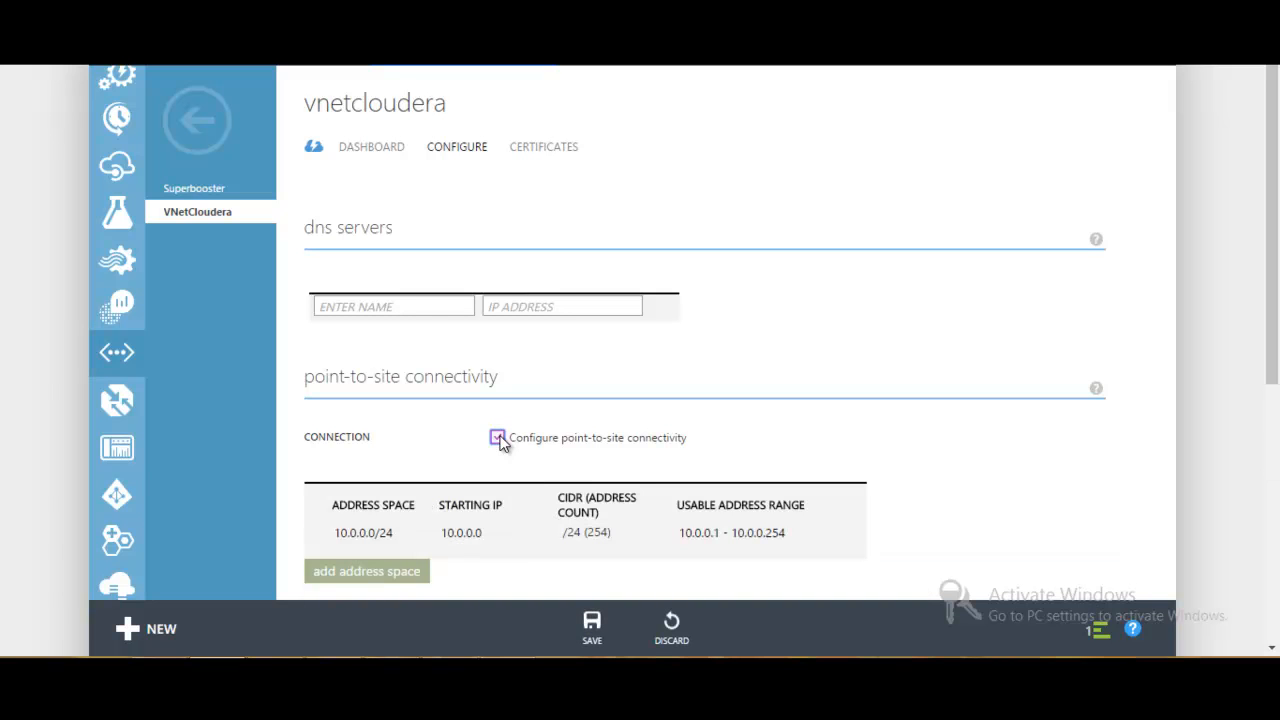
left_click_drag(1266, 180, 1266, 425)
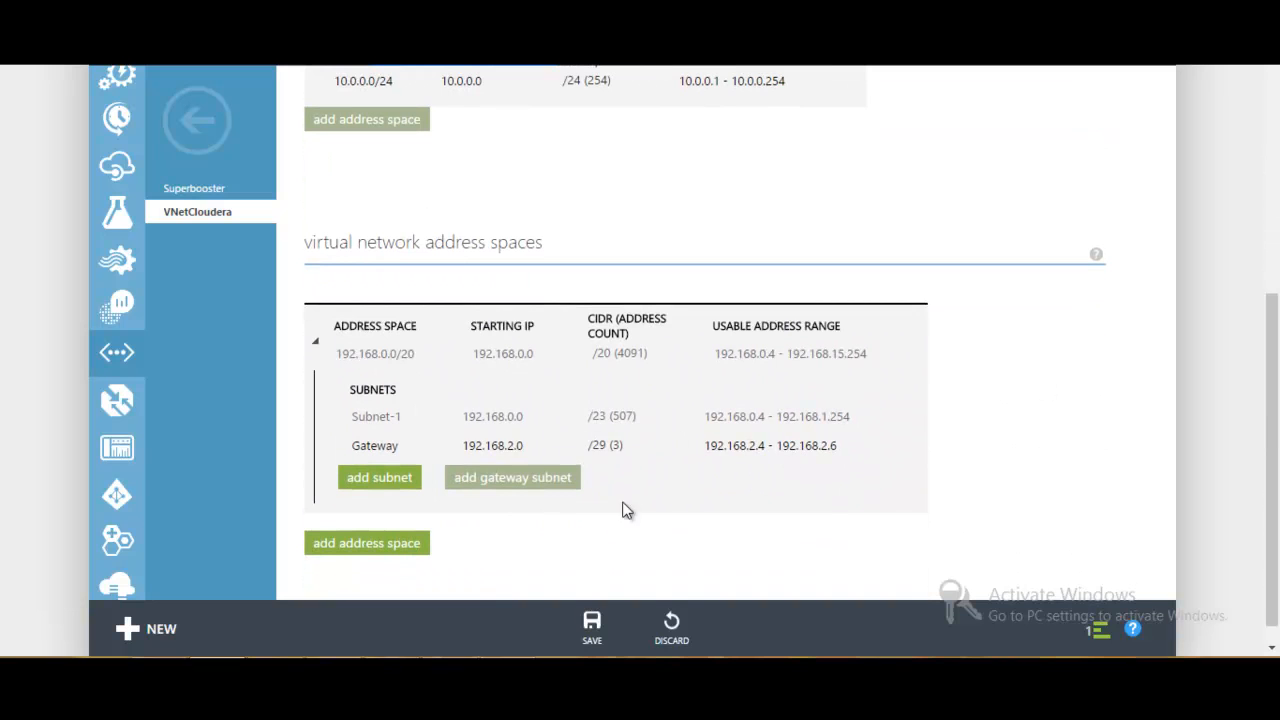
mouse_move(517, 474)
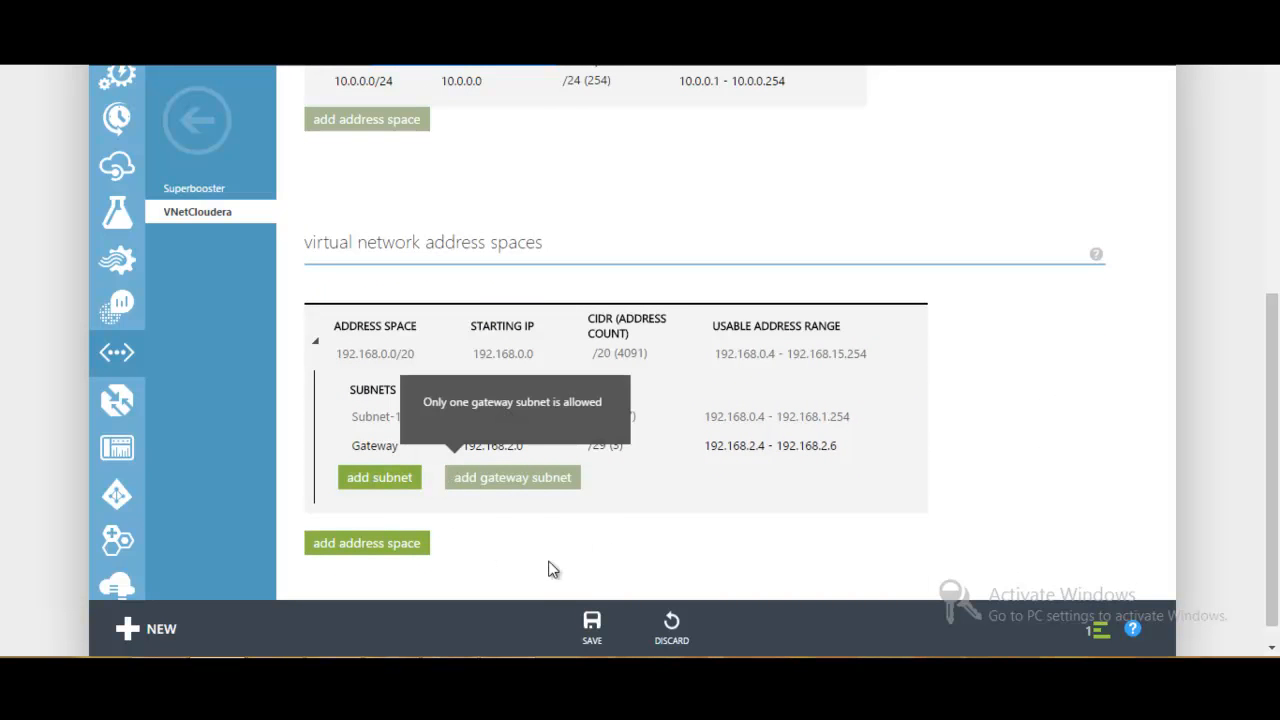
left_click(593, 630)
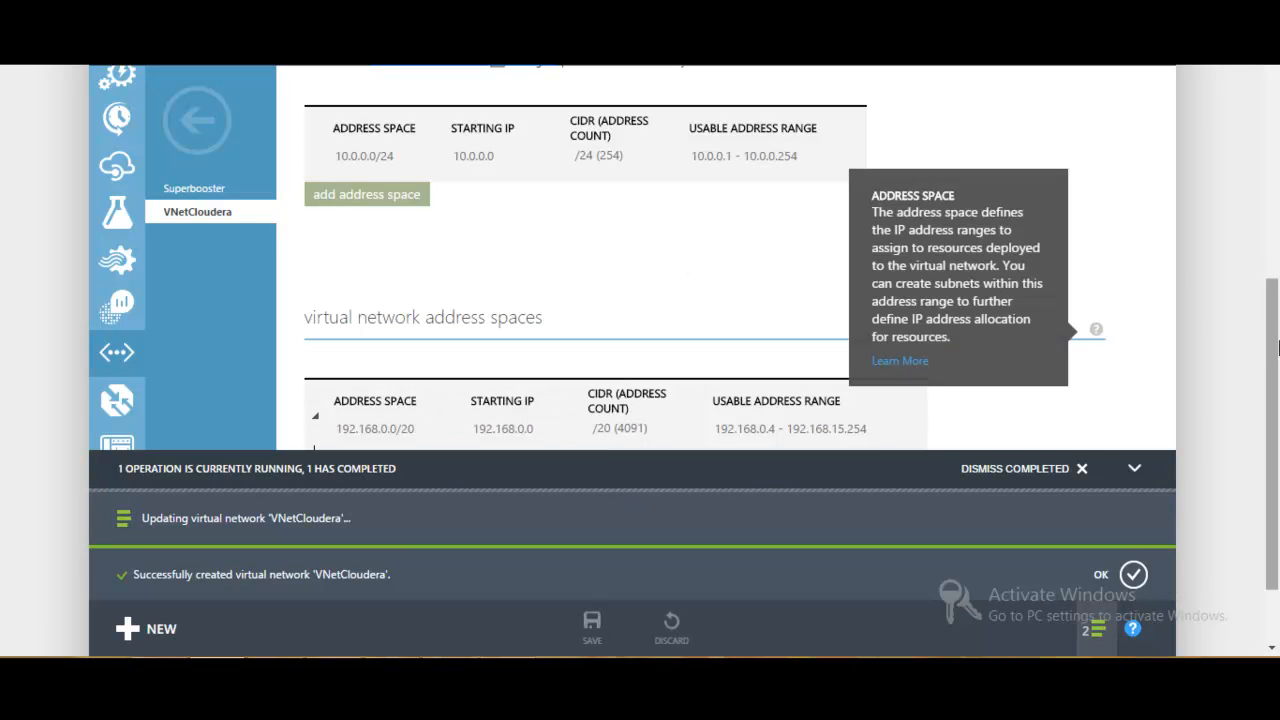
- Dismiss the completed notifications about creating and updating the VNetCloudera network
left_click_drag(1275, 348, 1275, 400)
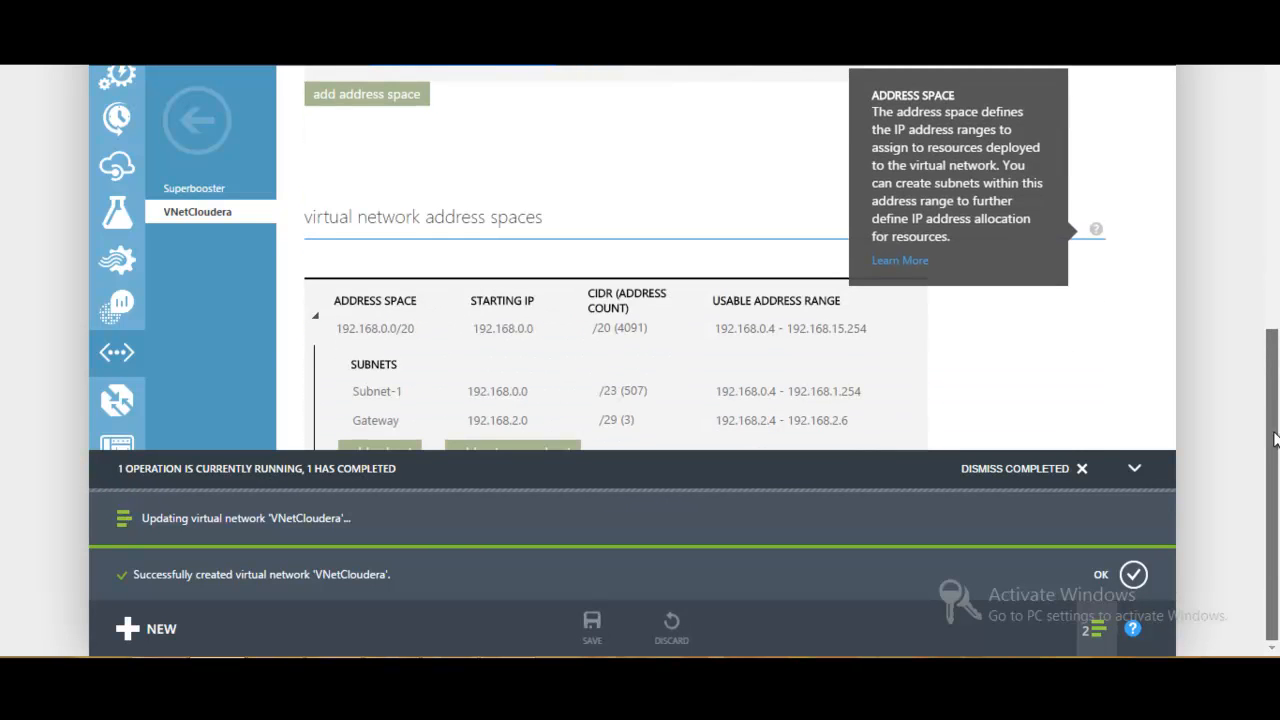
left_click(1036, 468)
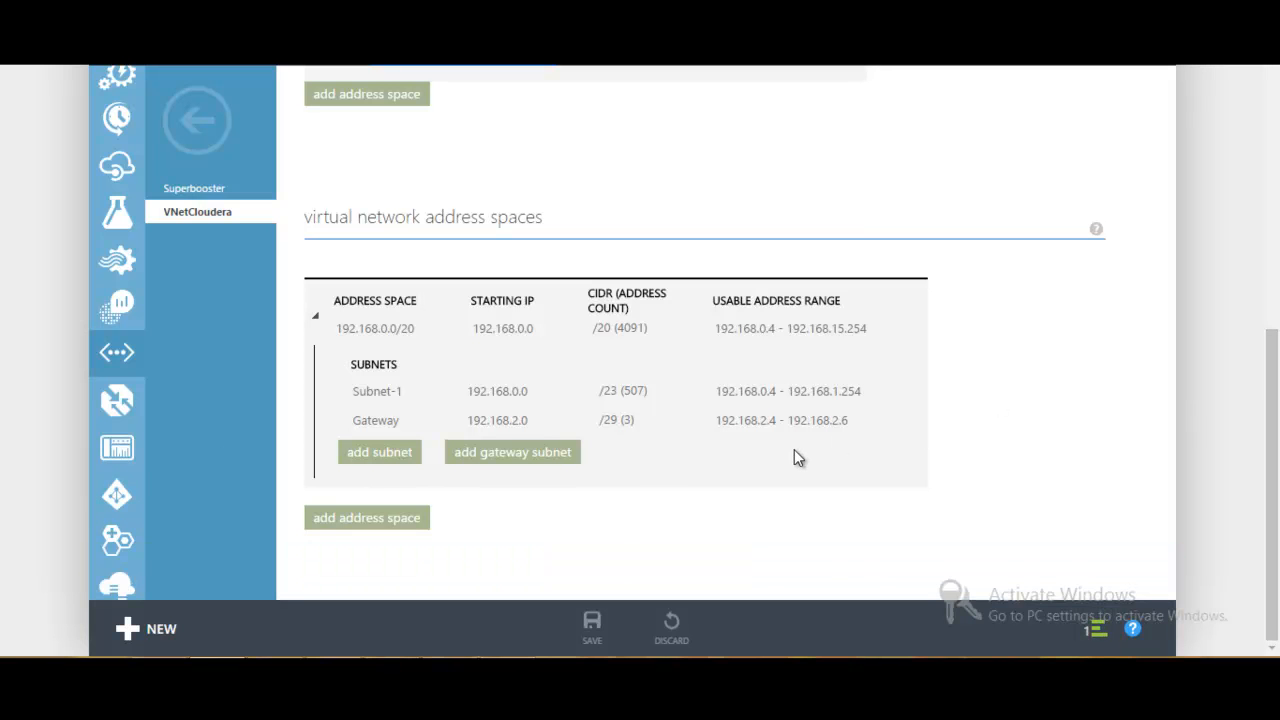
left_click(1092, 630)
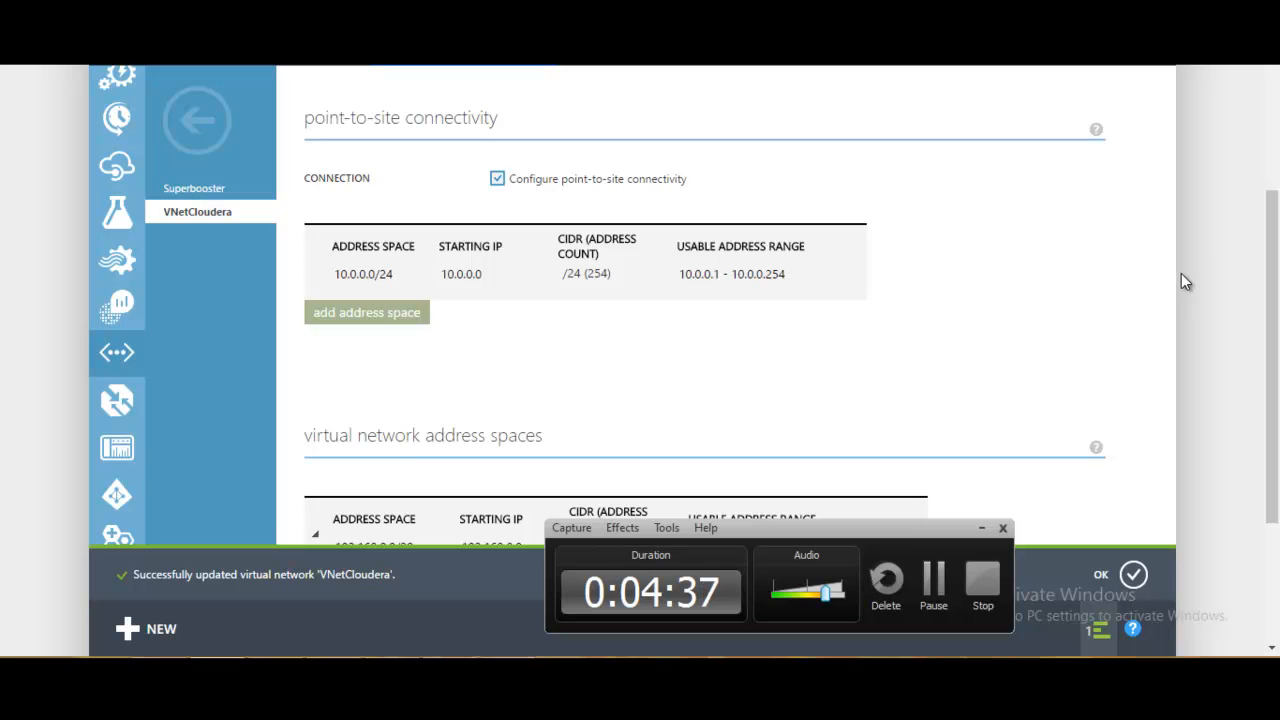
left_click(1133, 574)
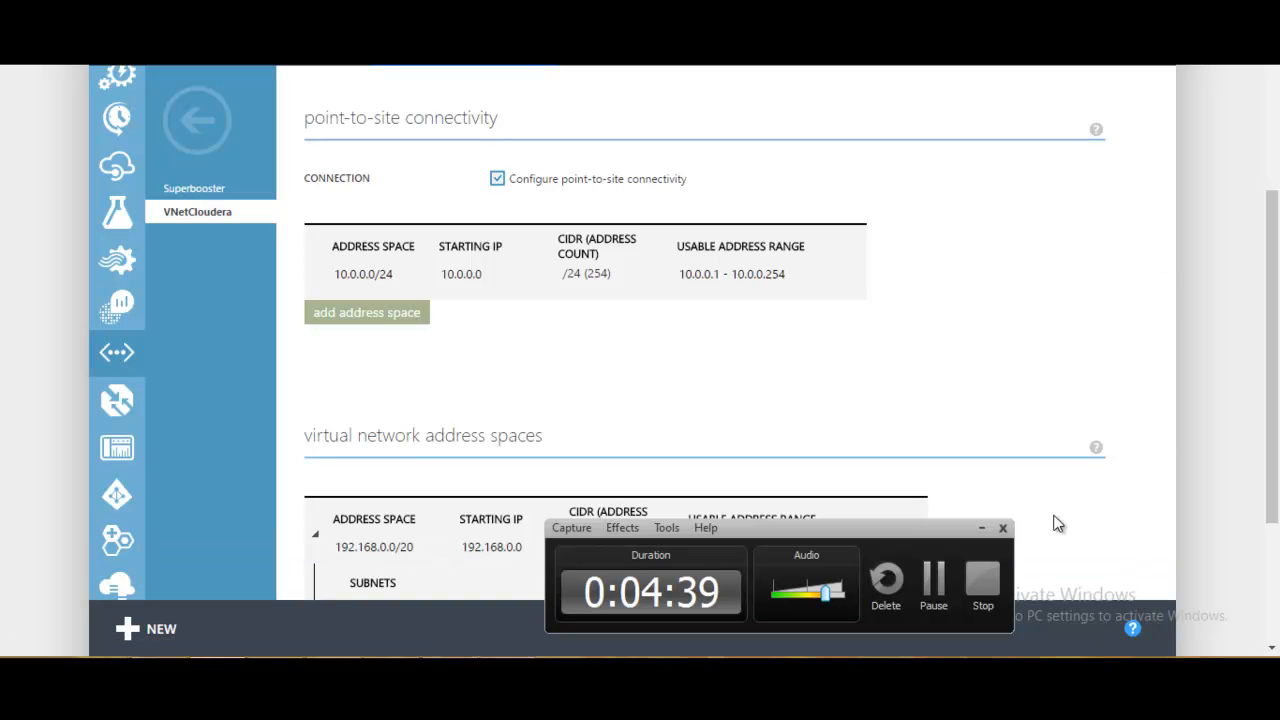
left_click(981, 527)
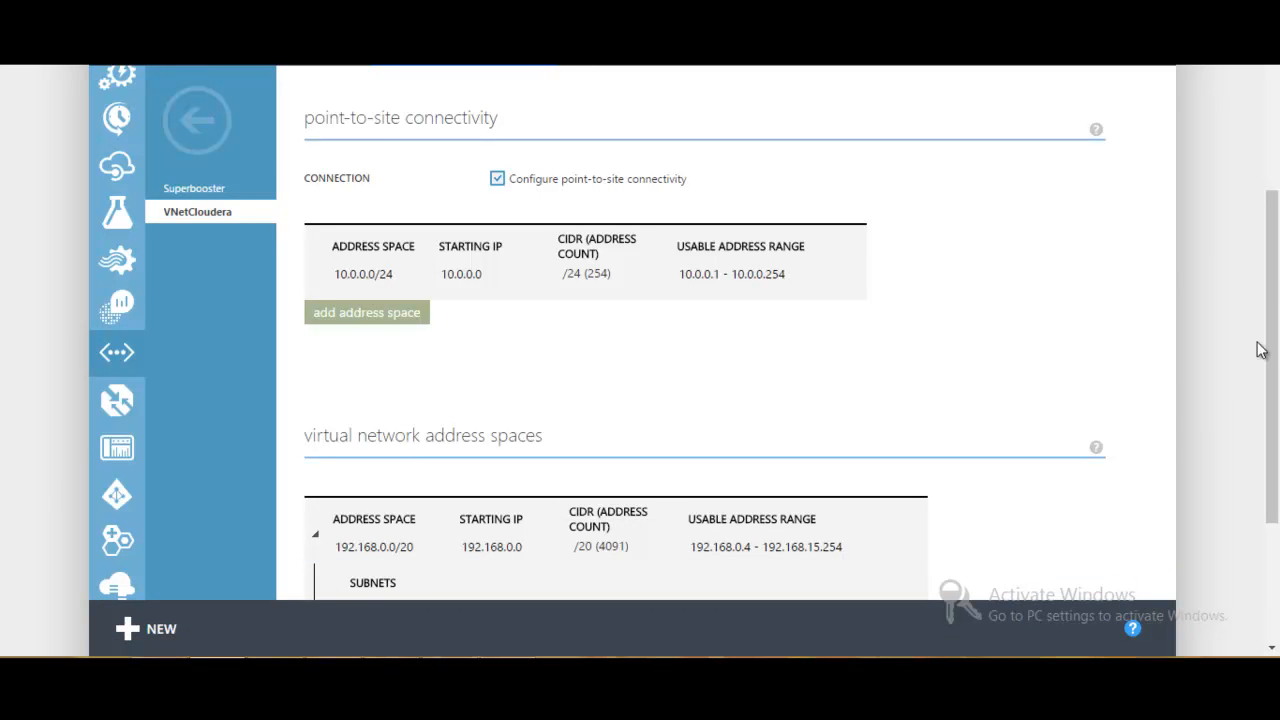
- Review VNetCloudera's address spaces and subnets, its certificates page and its dashboard
scroll(1270, 380, "down", 3)
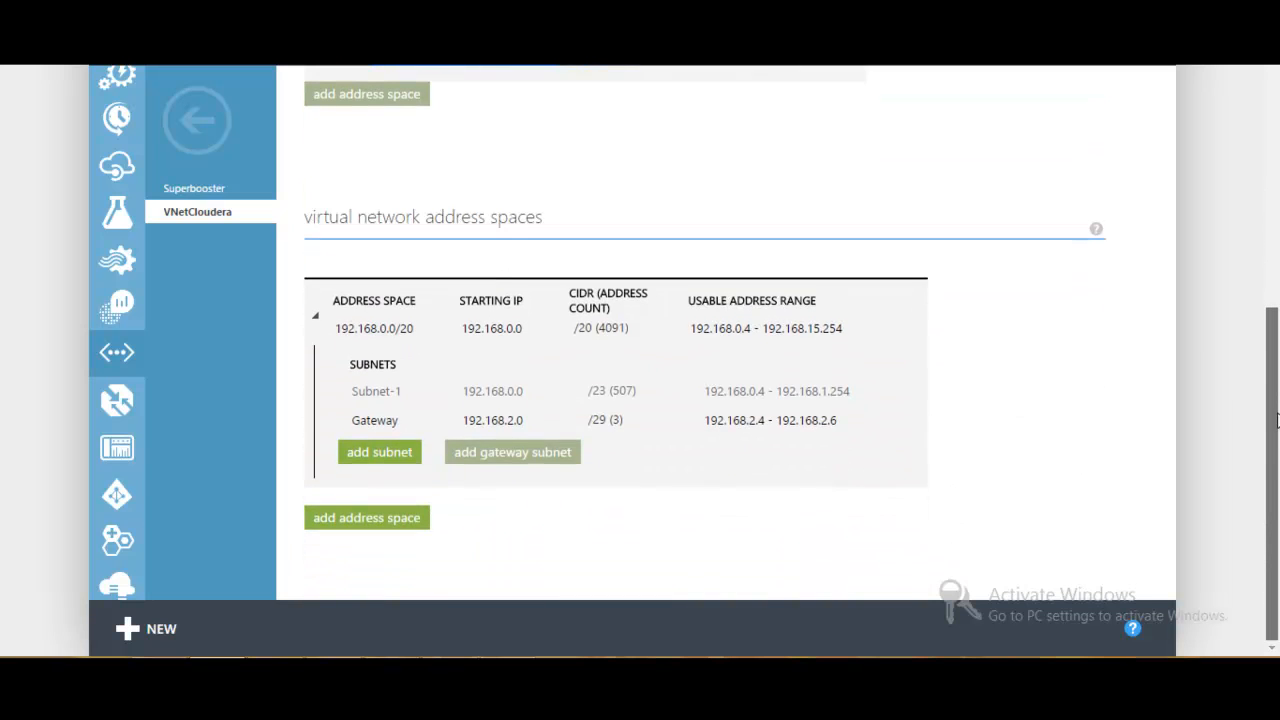
left_click_drag(1276, 420, 1260, 120)
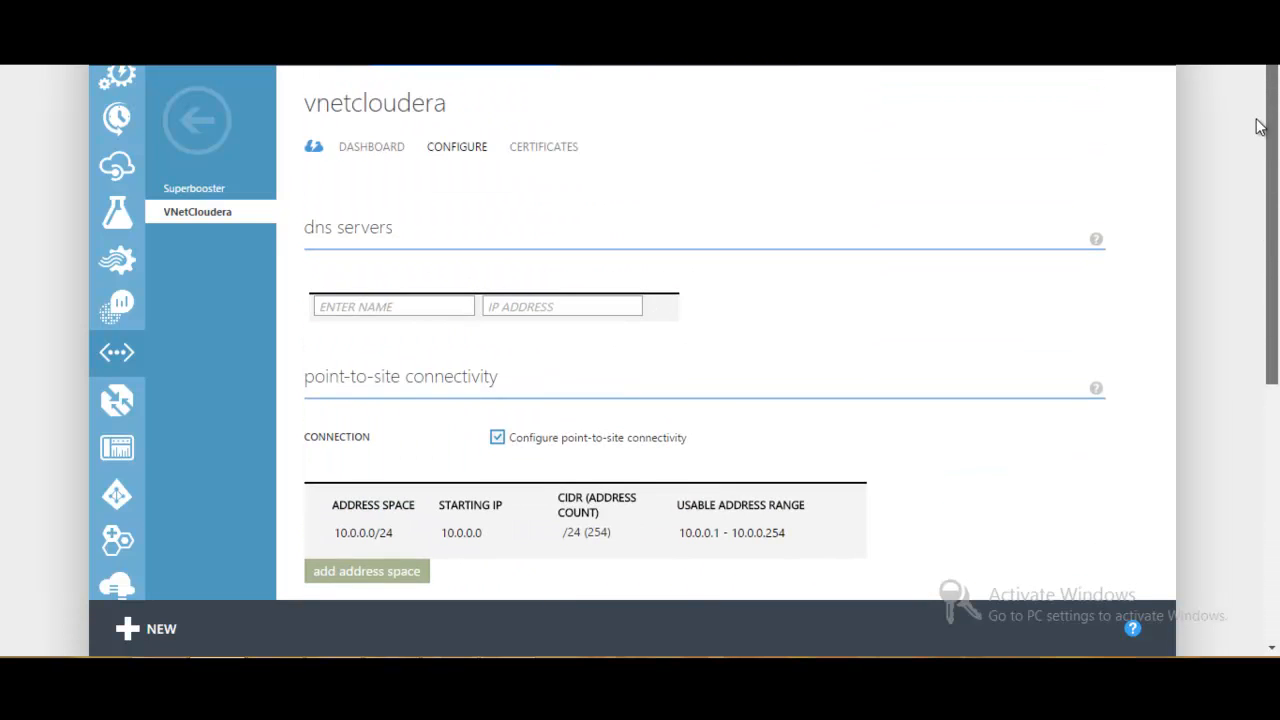
left_click(547, 152)
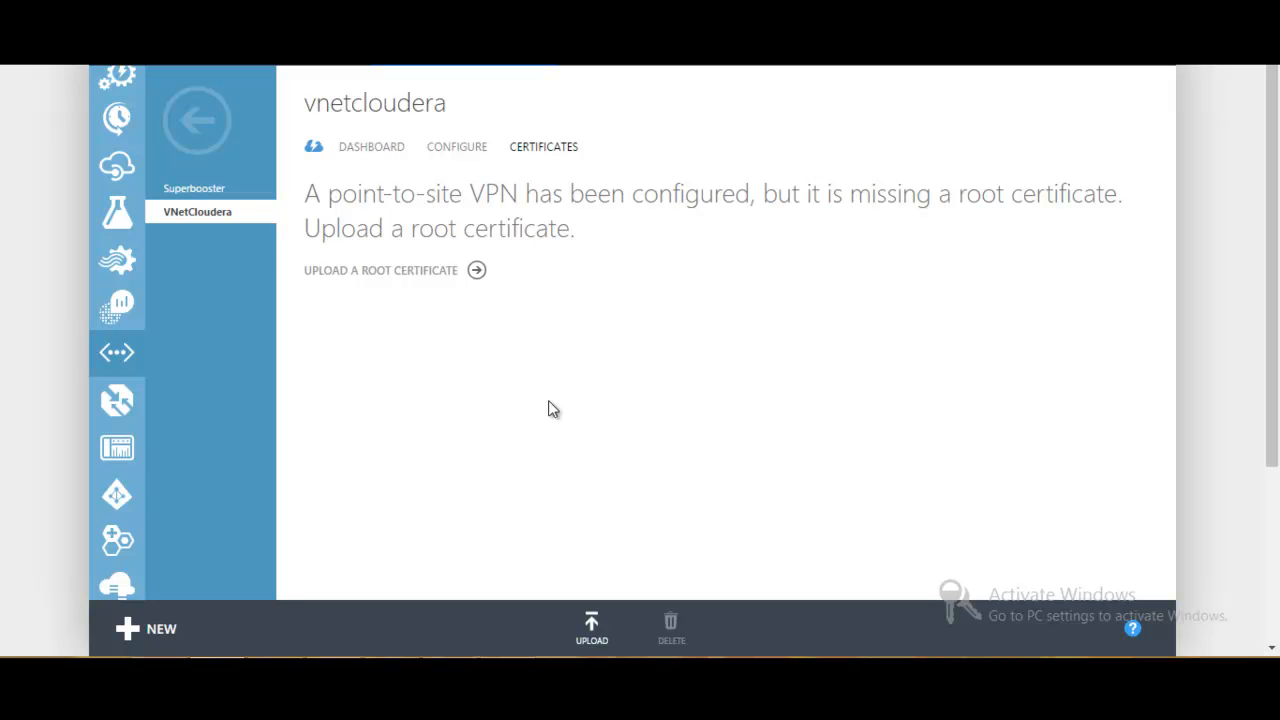
left_click(552, 670)
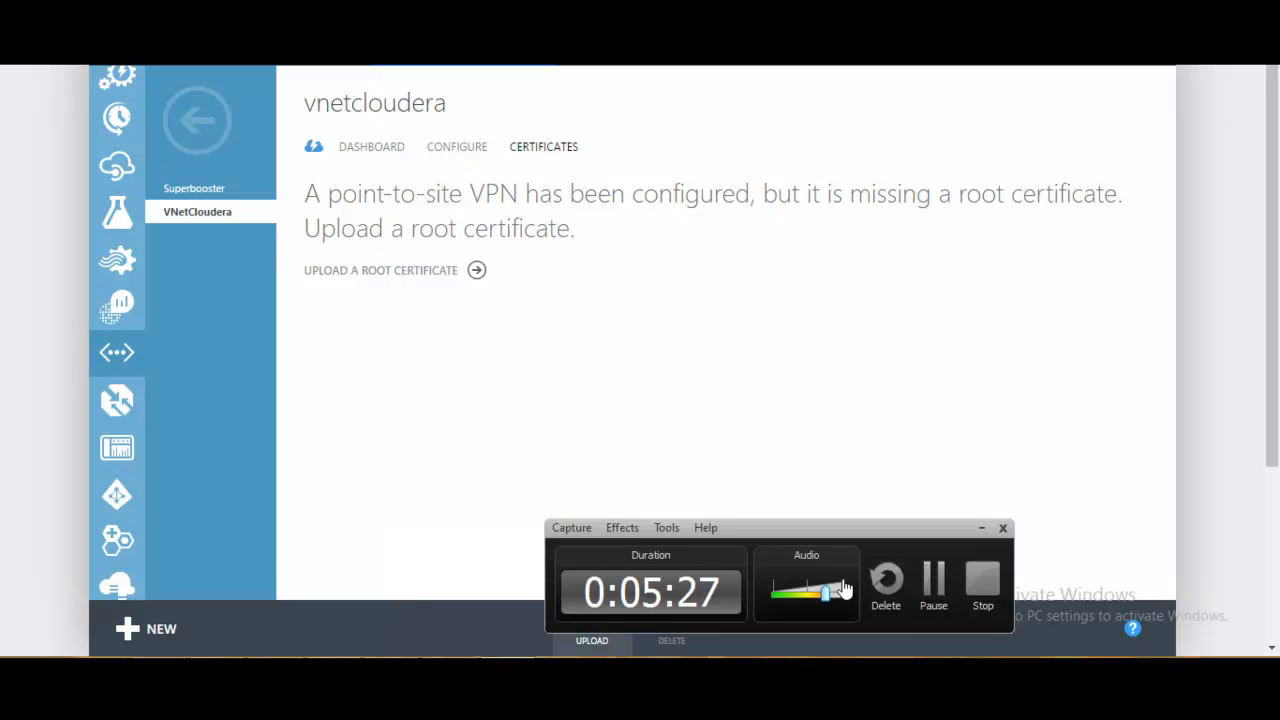
left_click(931, 585)
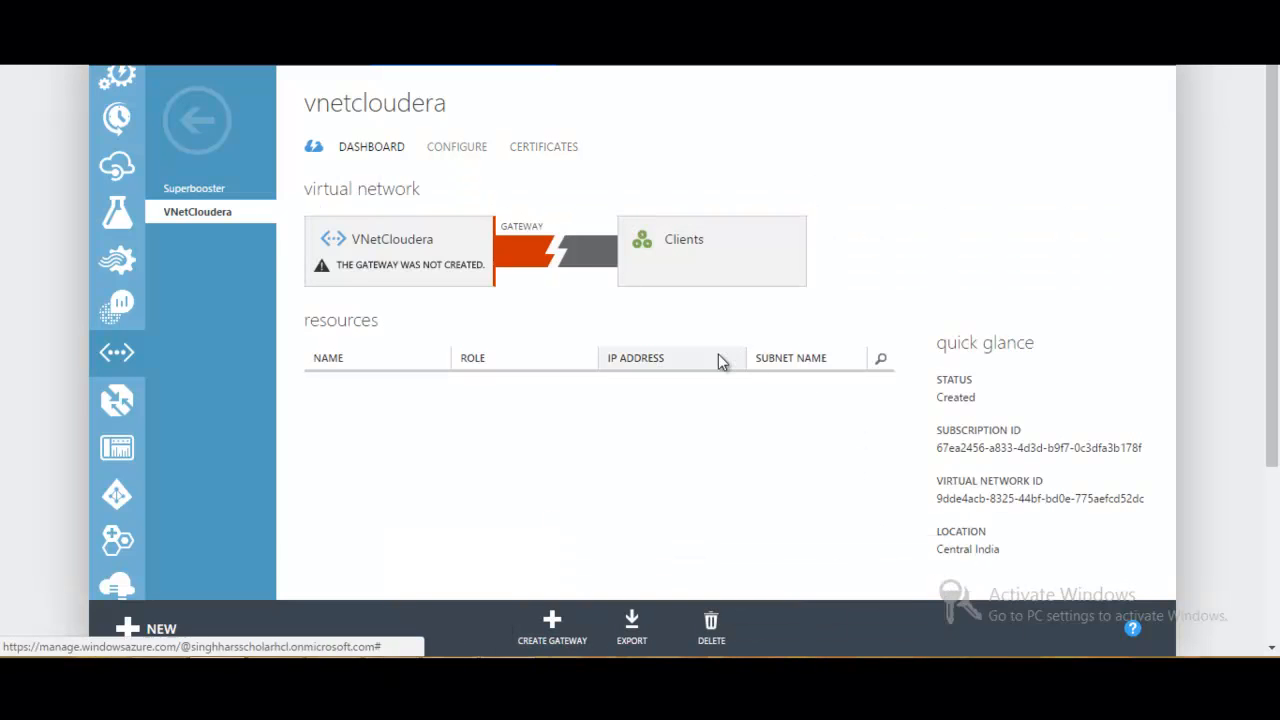
left_click(372, 155)
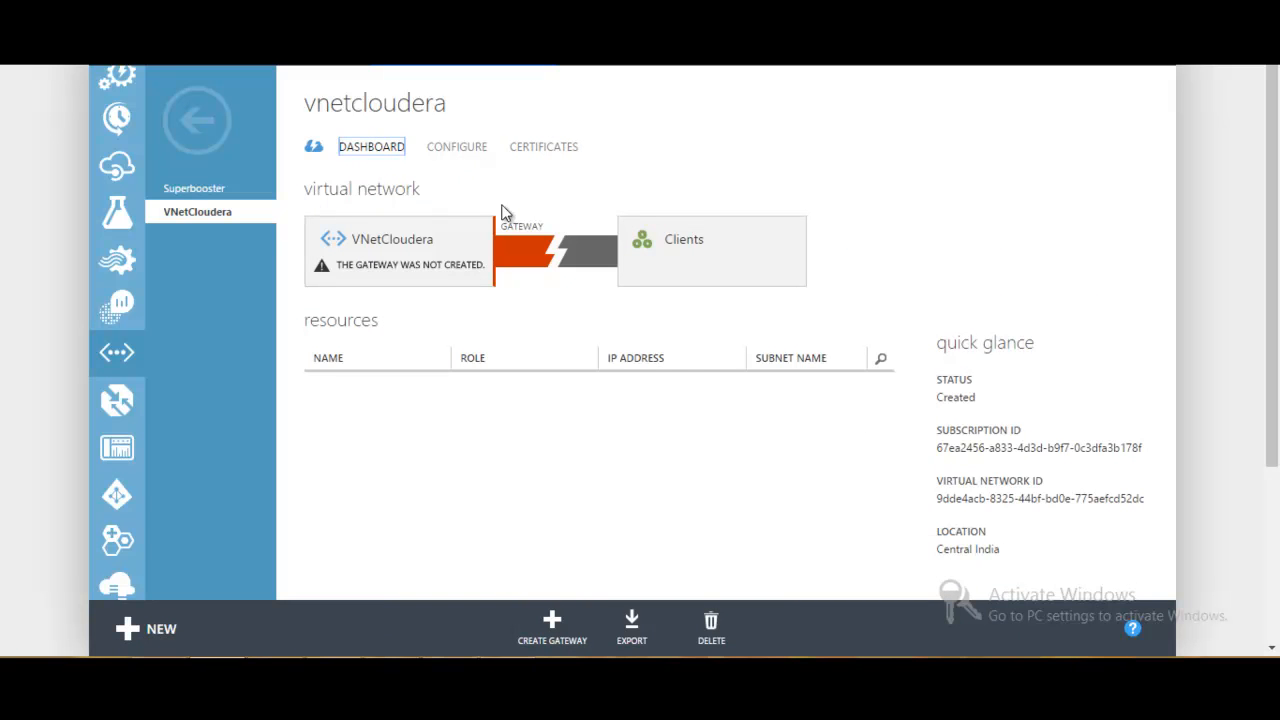
left_click(446, 149)
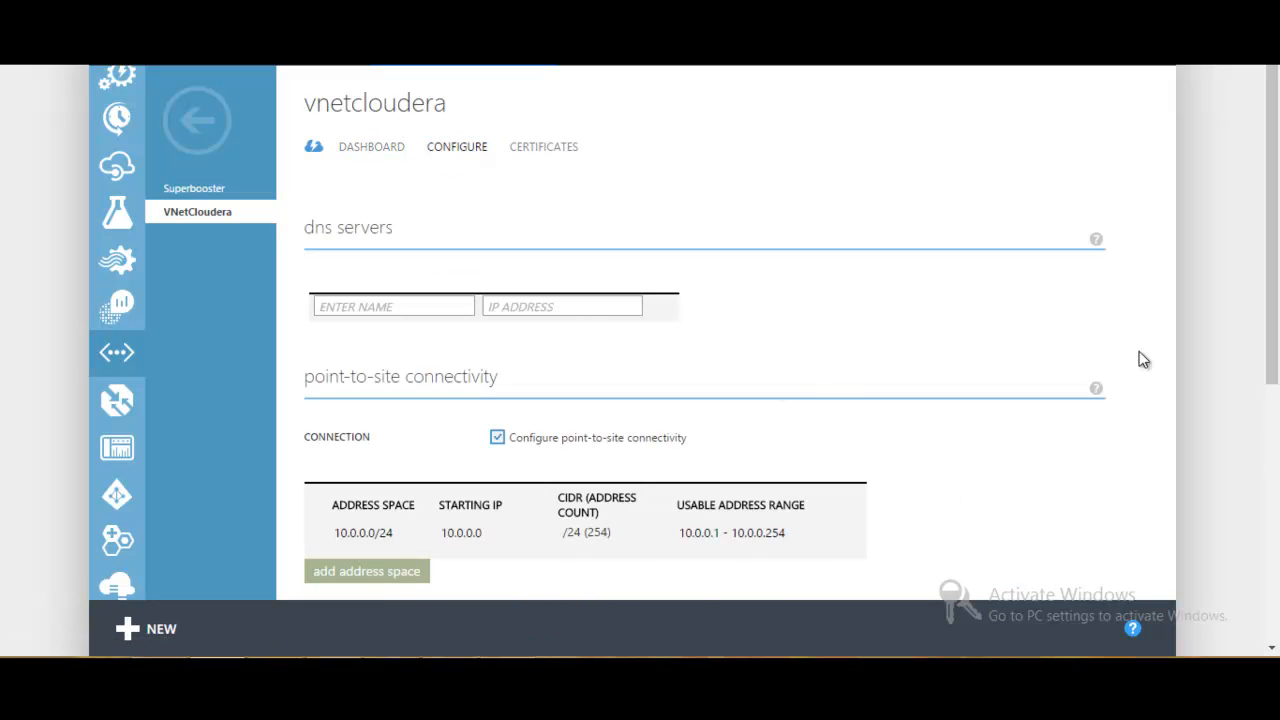
scroll(1272, 260, "down", 1)
scroll(1272, 360, "down", 3)
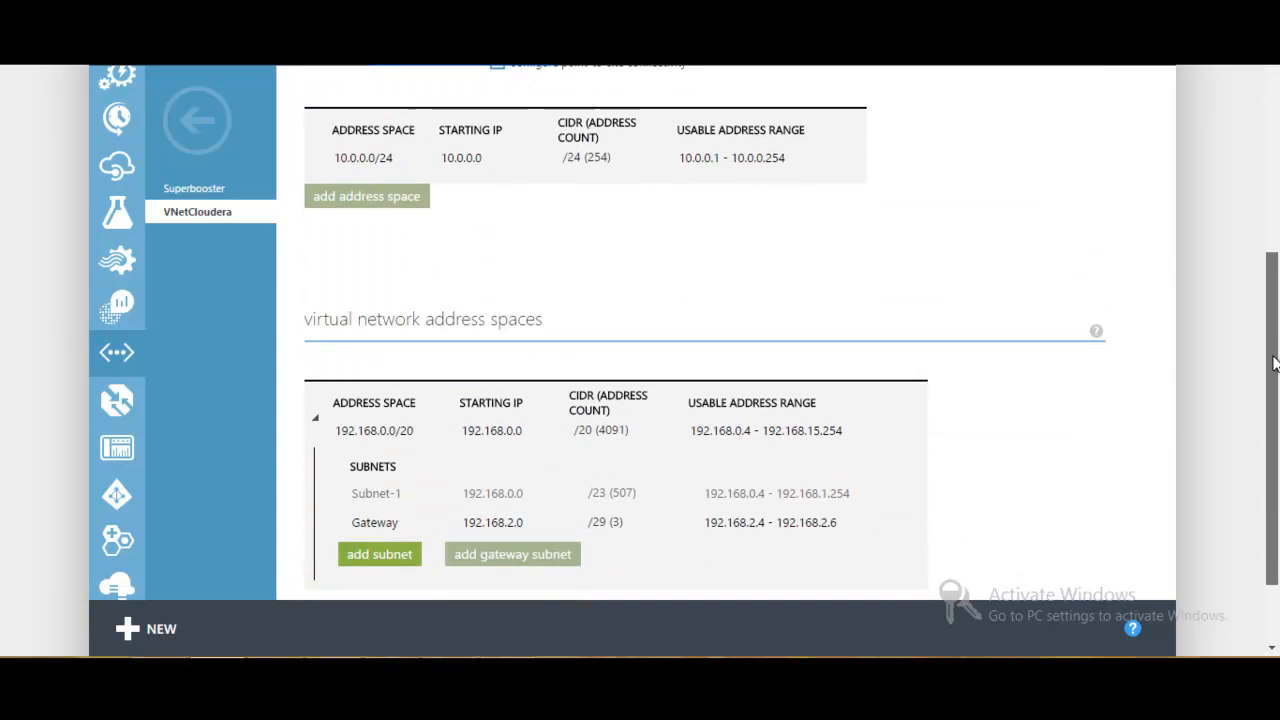
left_click_drag(1272, 374, 1228, 160)
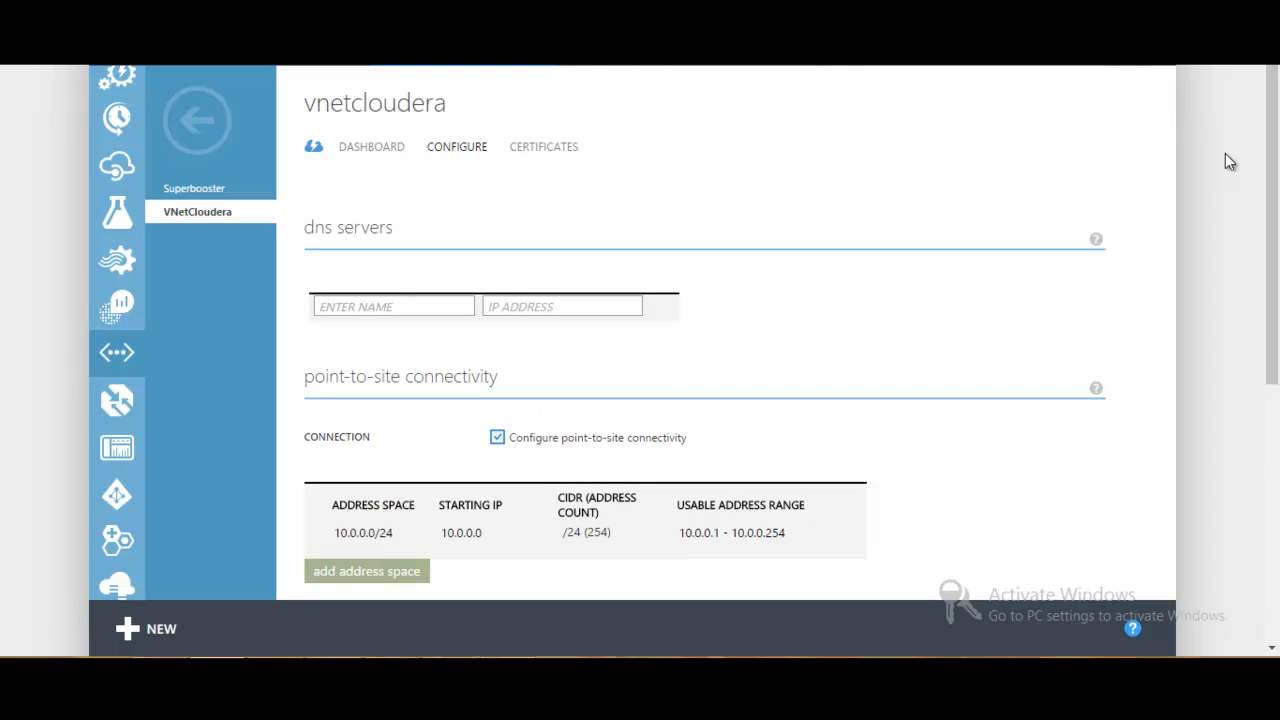
- Create the gateway for the VNetCloudera virtual network from its dashboard and confirm the creation
left_click(372, 150)
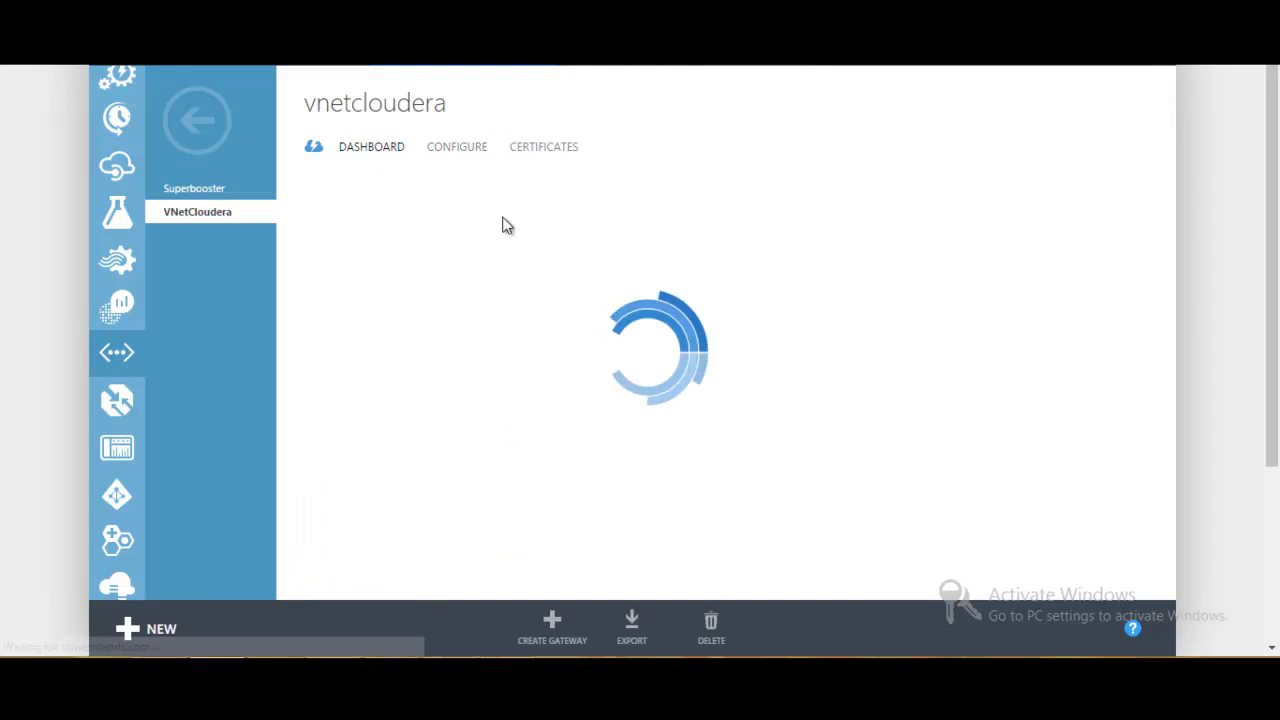
left_click(560, 640)
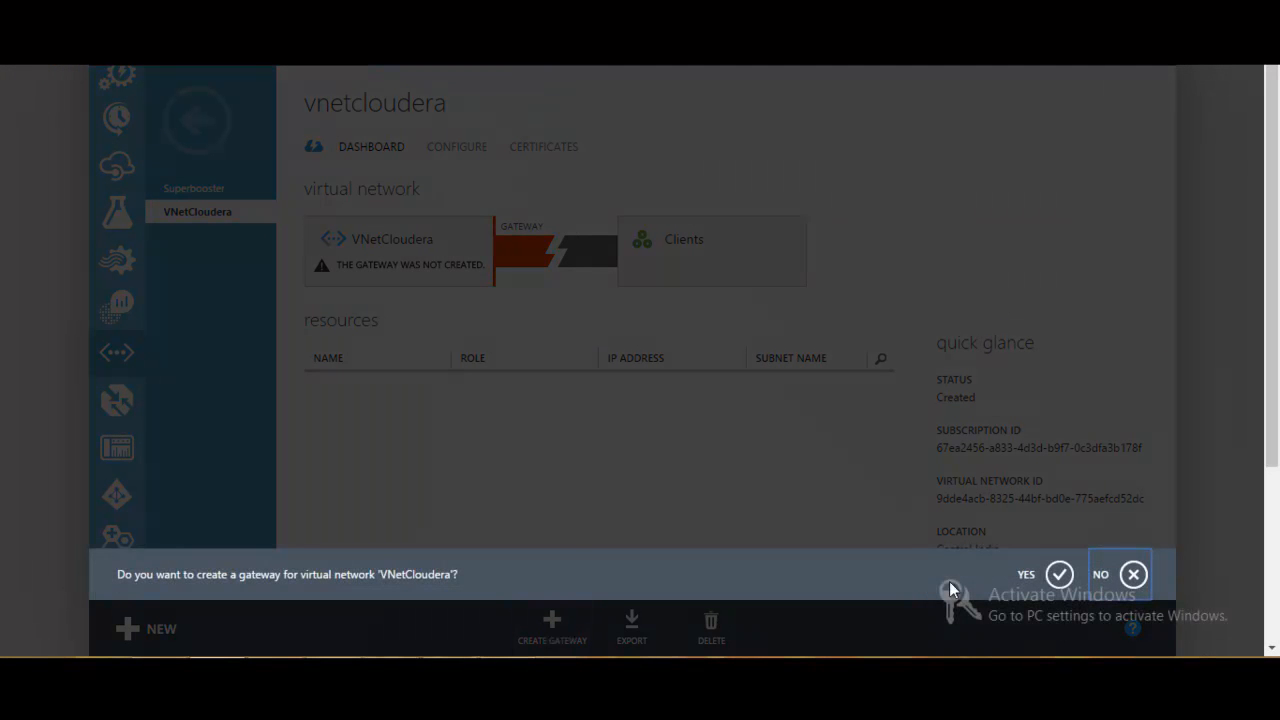
left_click(1058, 575)
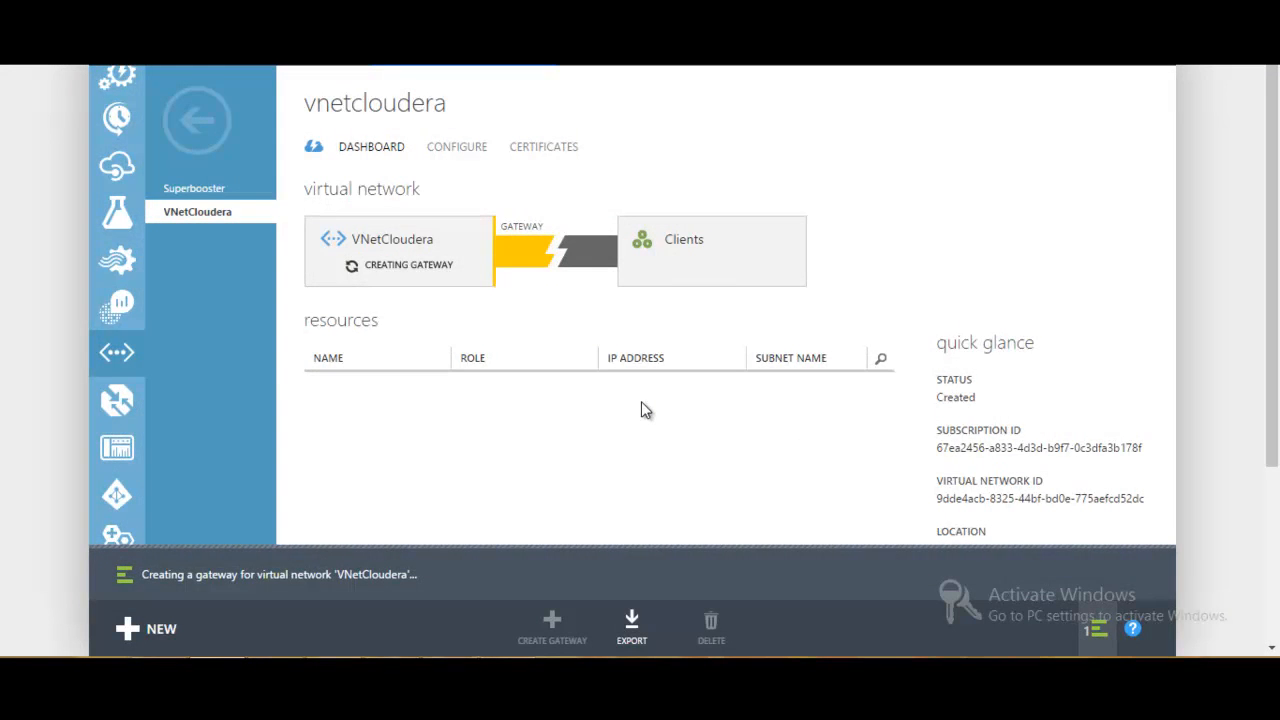
left_click(650, 672)
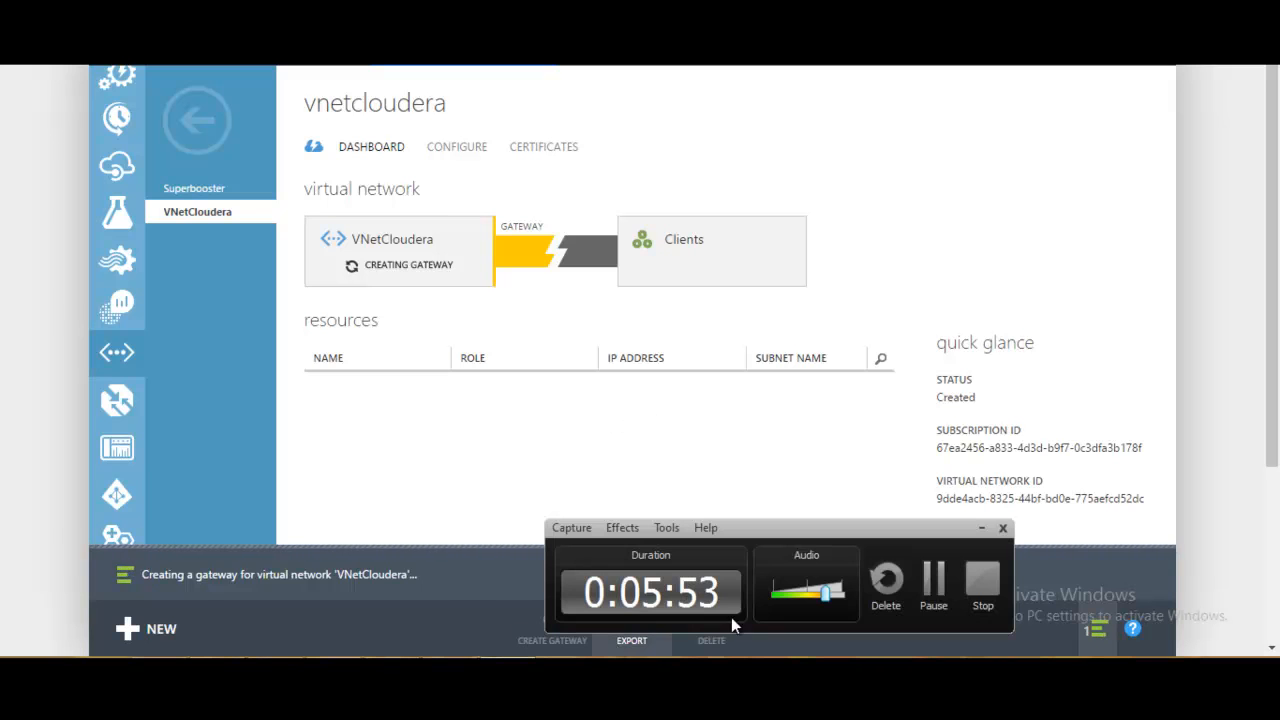
left_click(928, 578)
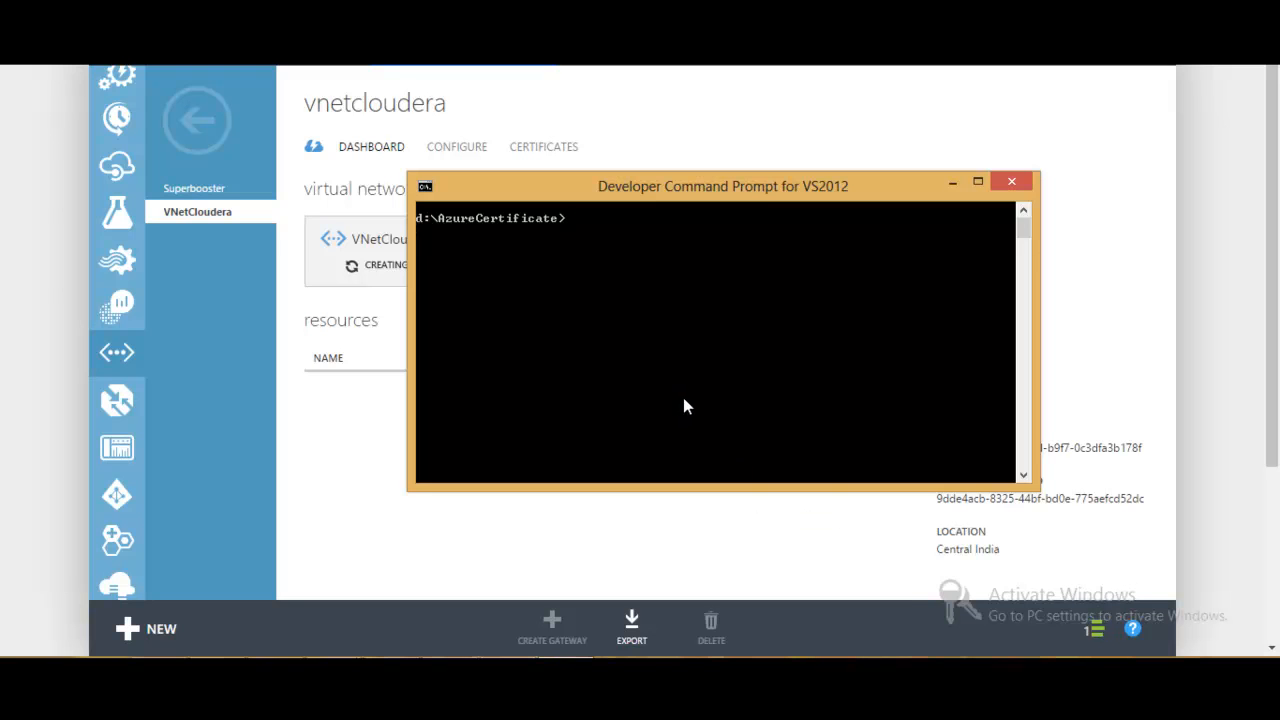
- Copy the root certificate makecert command from the Outlook draft and run it in the Developer Command Prompt in d:\AzureCertificate
mouse_move(334, 668)
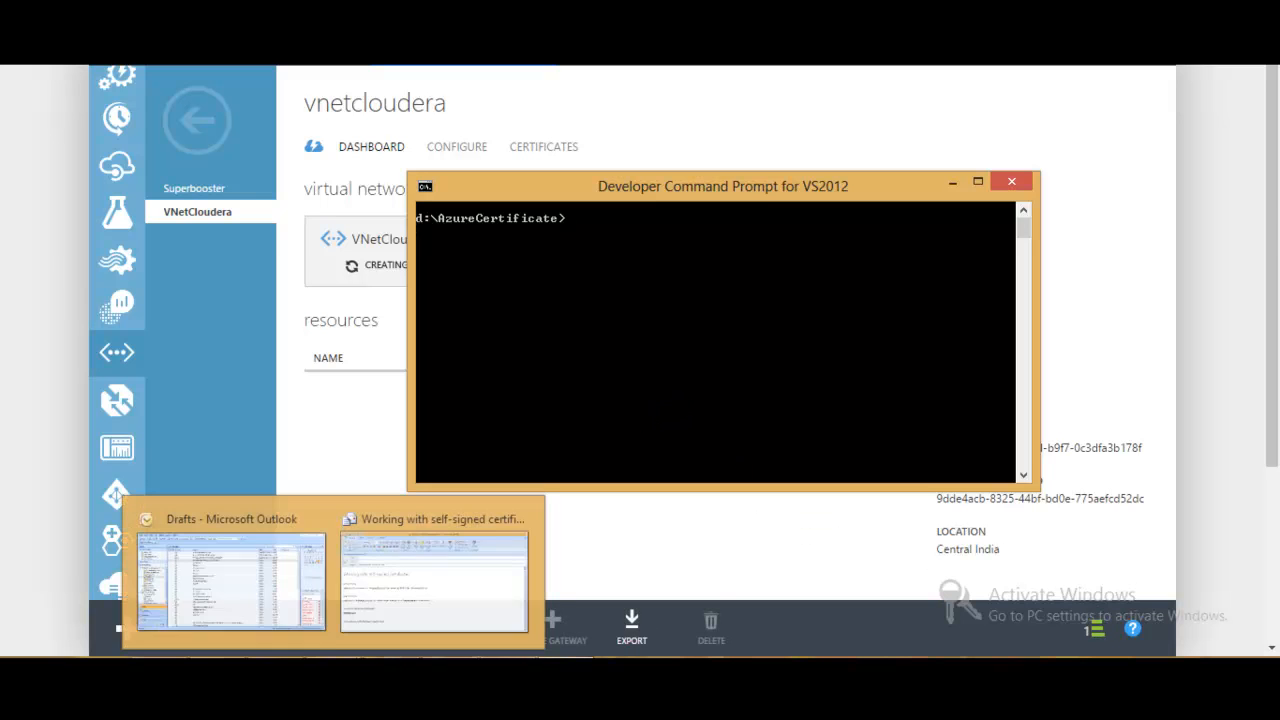
left_click(413, 617)
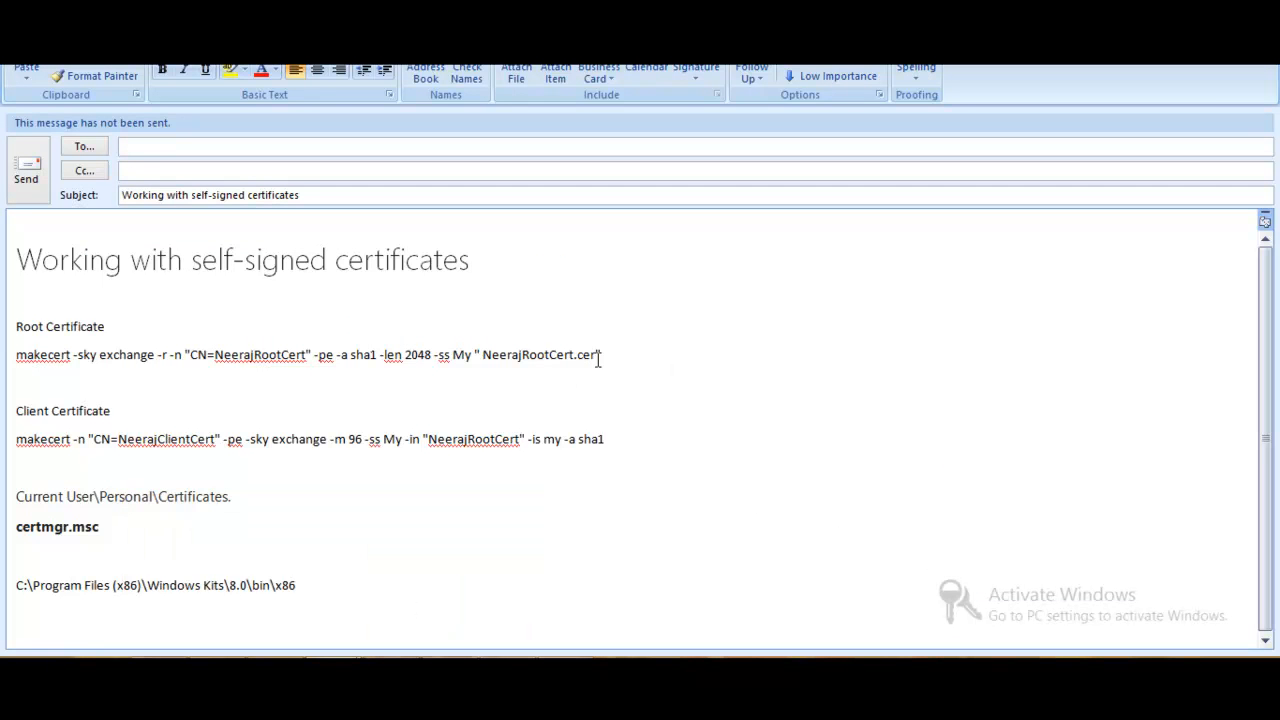
left_click(18, 354)
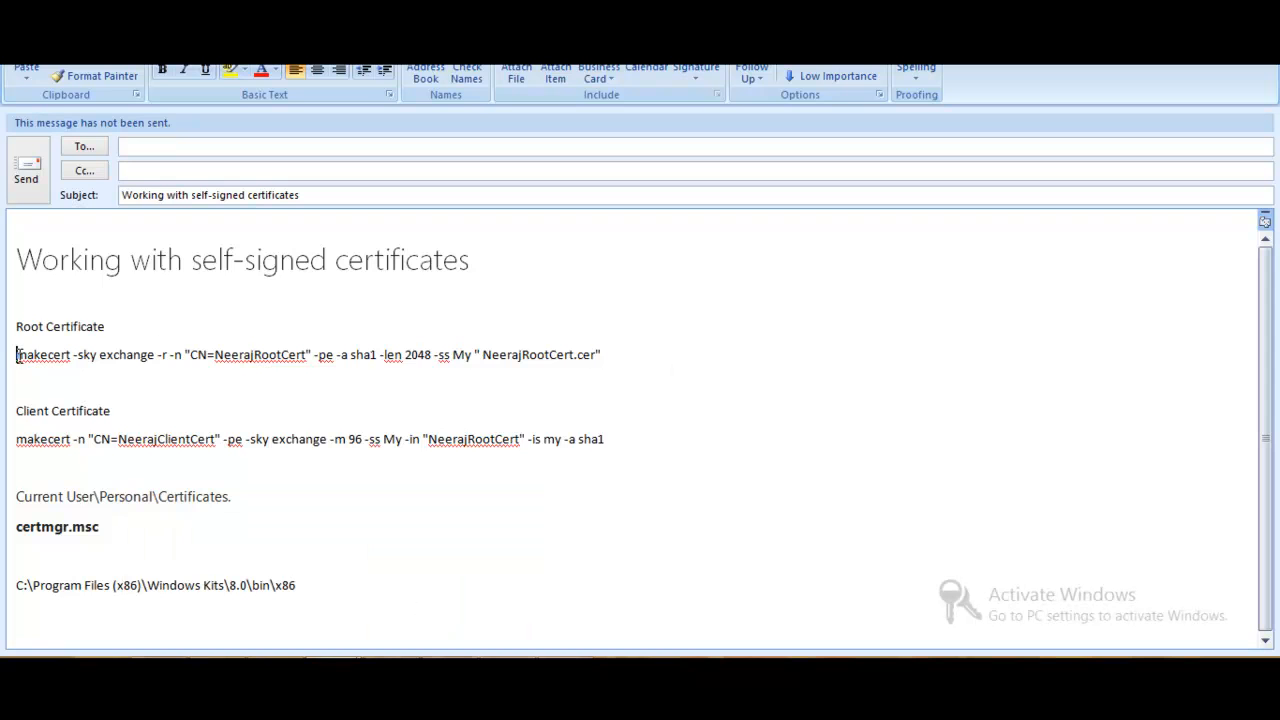
left_click(607, 352, "shift")
key("super+c")
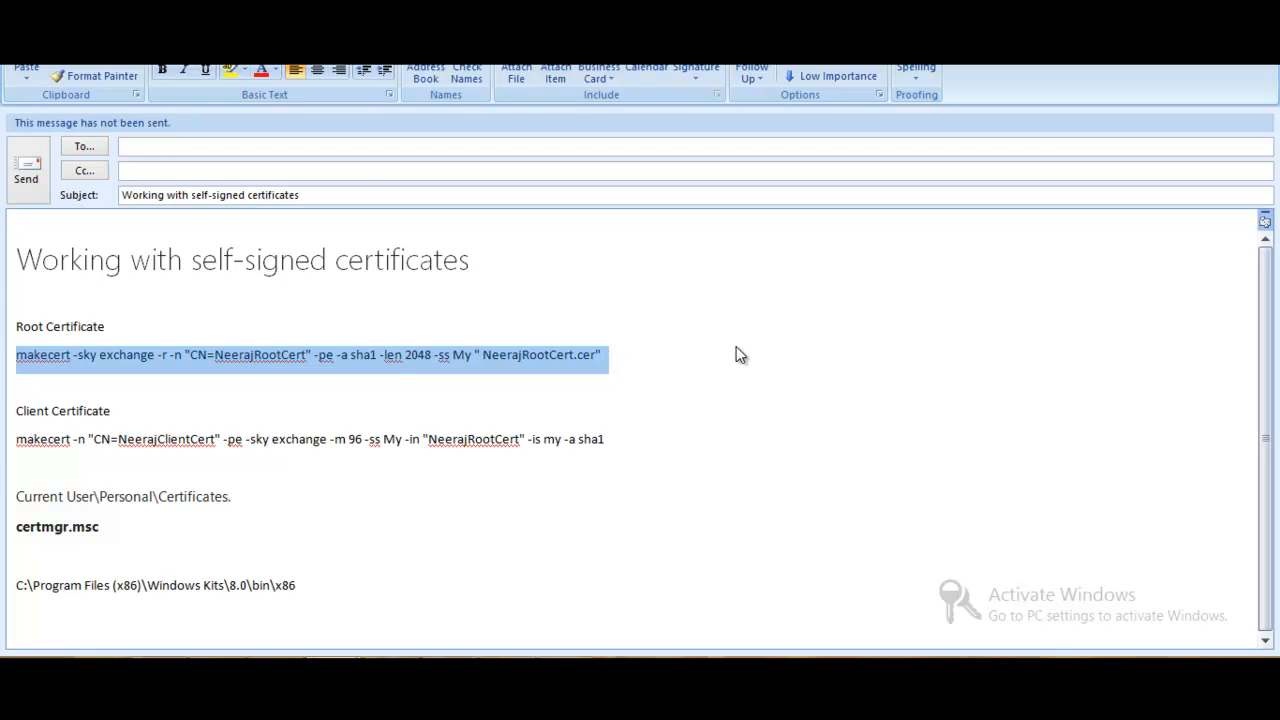
key("alt+Tab")
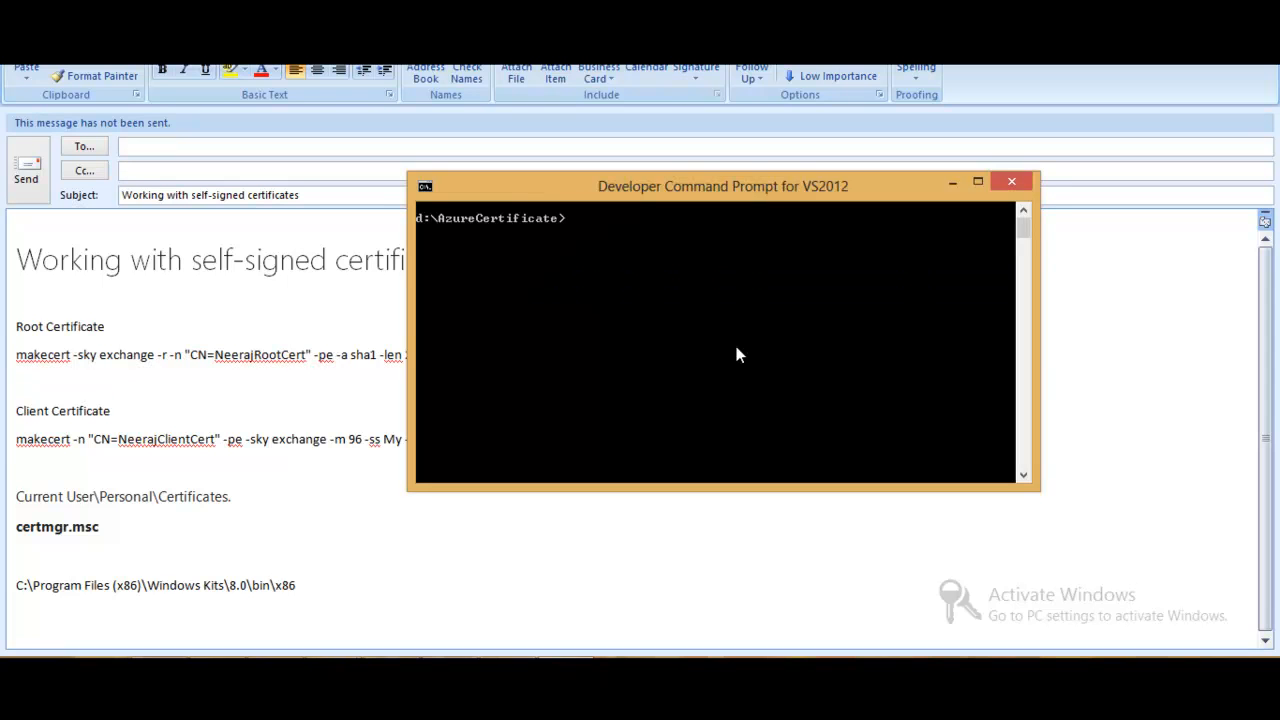
right_click(628, 278)
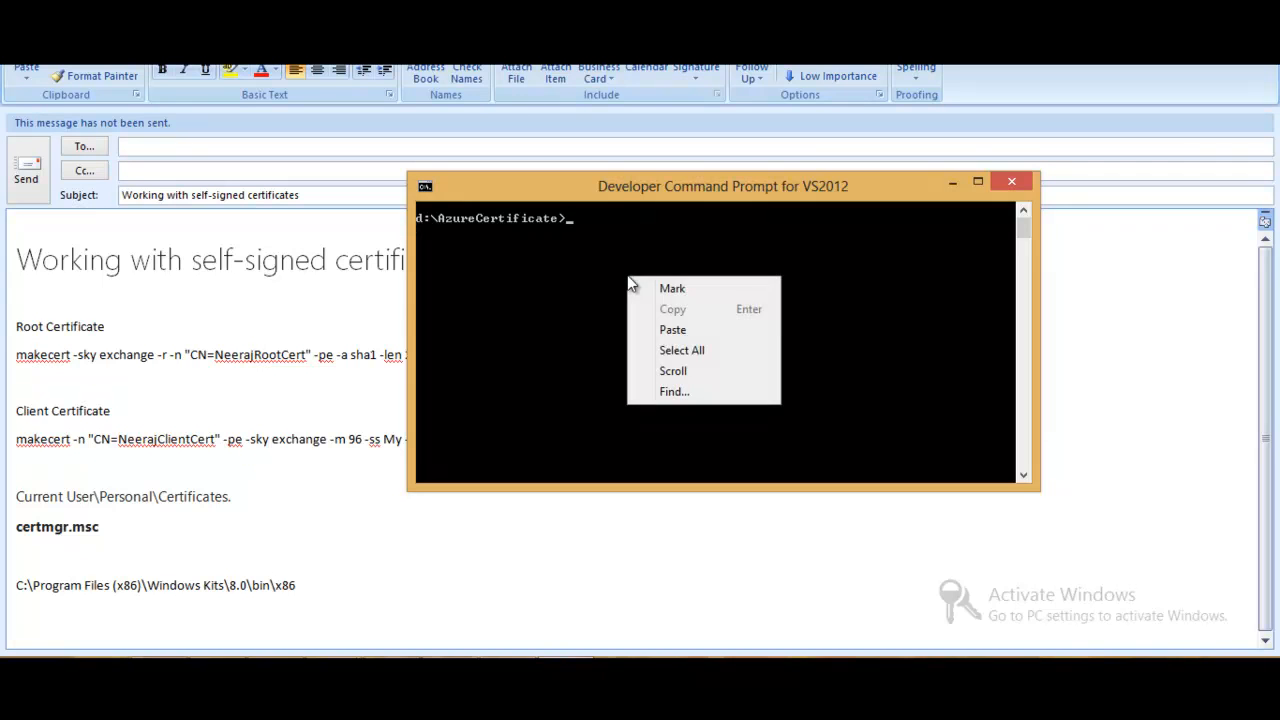
left_click(697, 331)
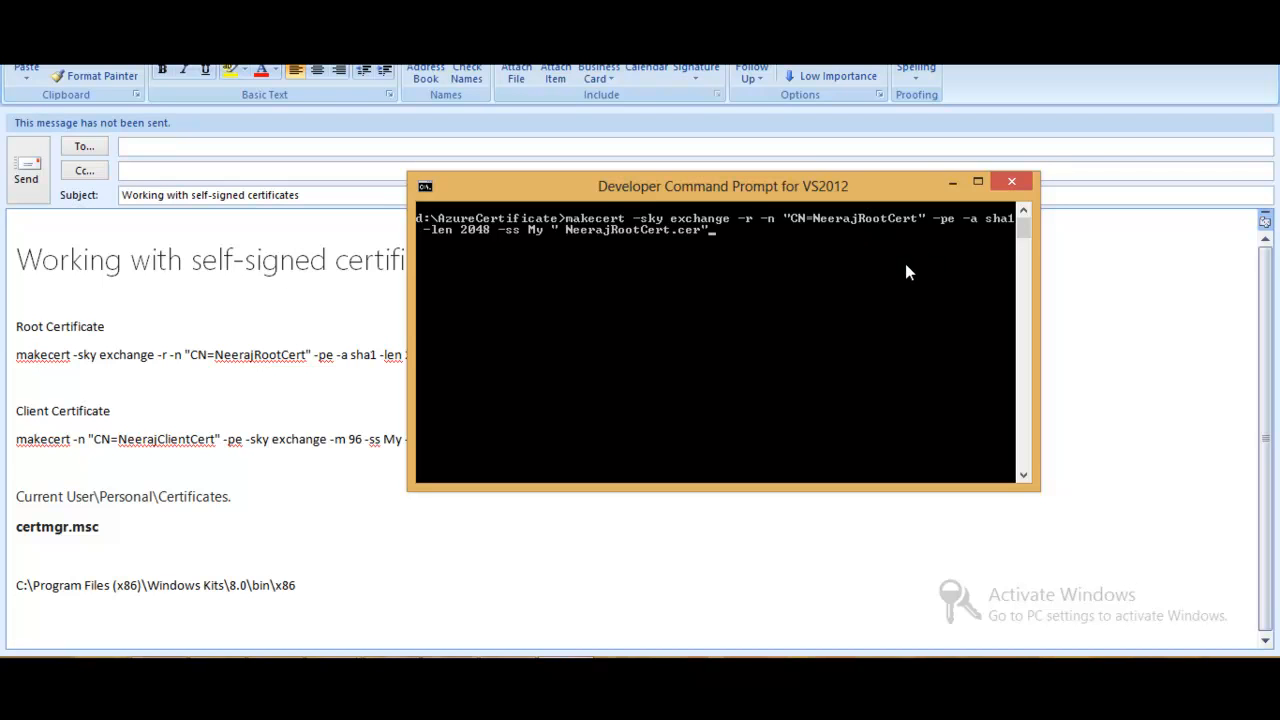
key("Return")
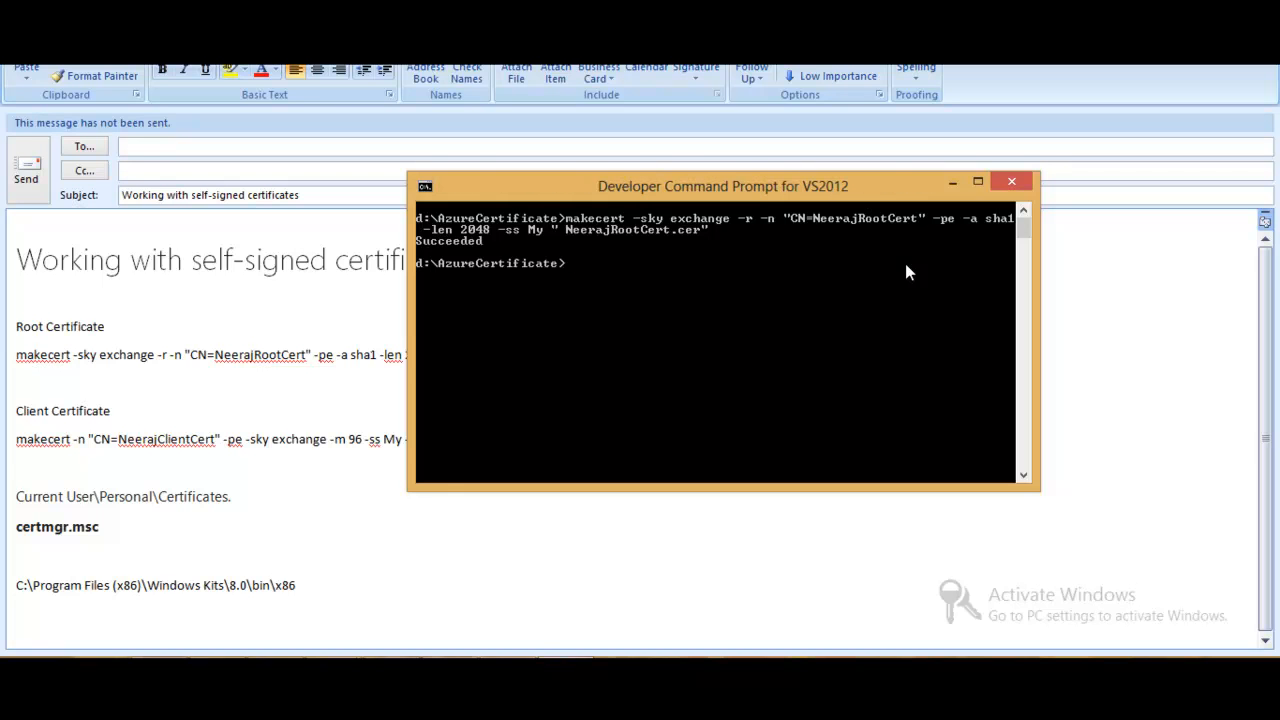
- Check the D:\AzureCertificate folder in File Explorer for the generated root certificate file
left_click(158, 690)
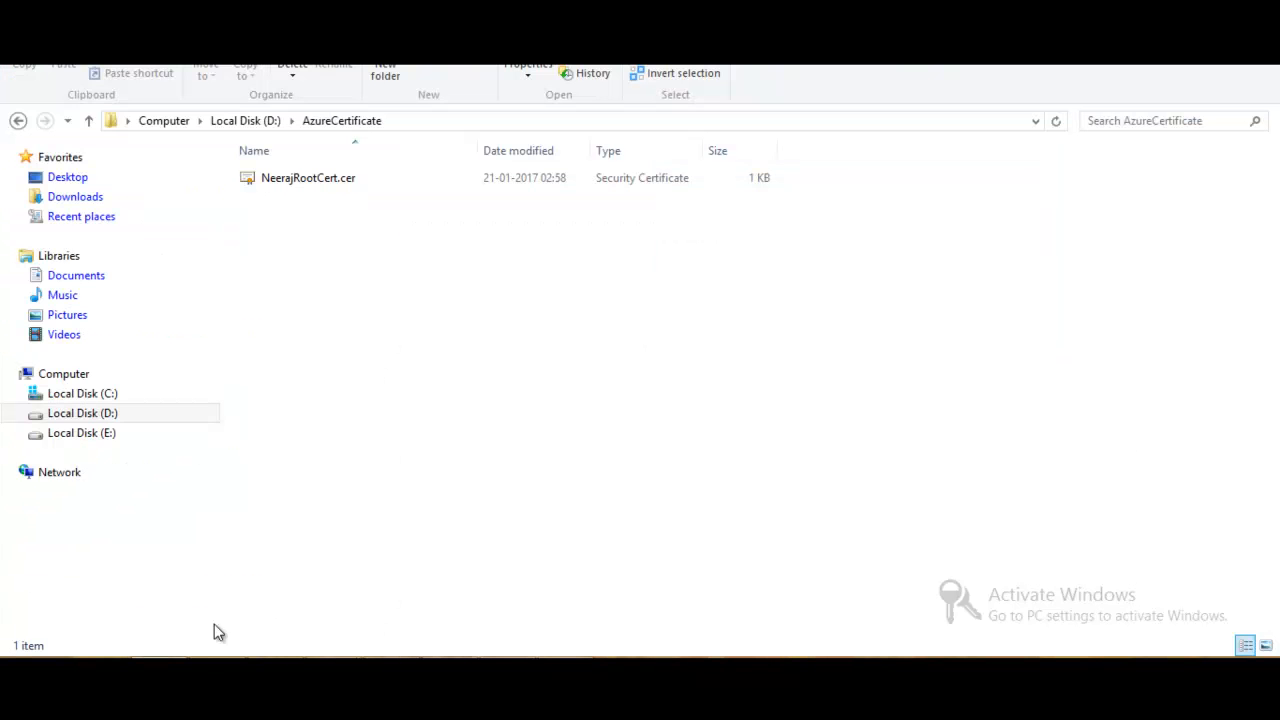
left_click(328, 184)
left_click(335, 184)
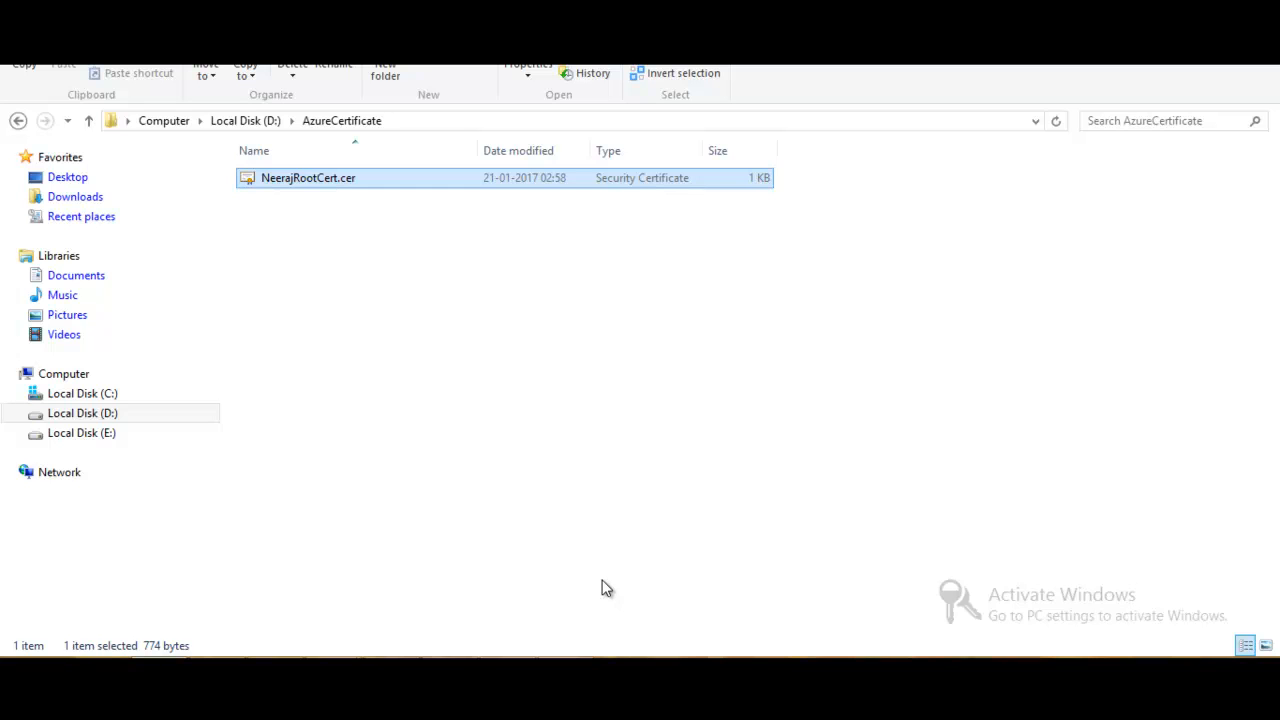
- Copy the client certificate makecert command from the Outlook draft and run it in the Developer Command Prompt
key("alt+Tab")
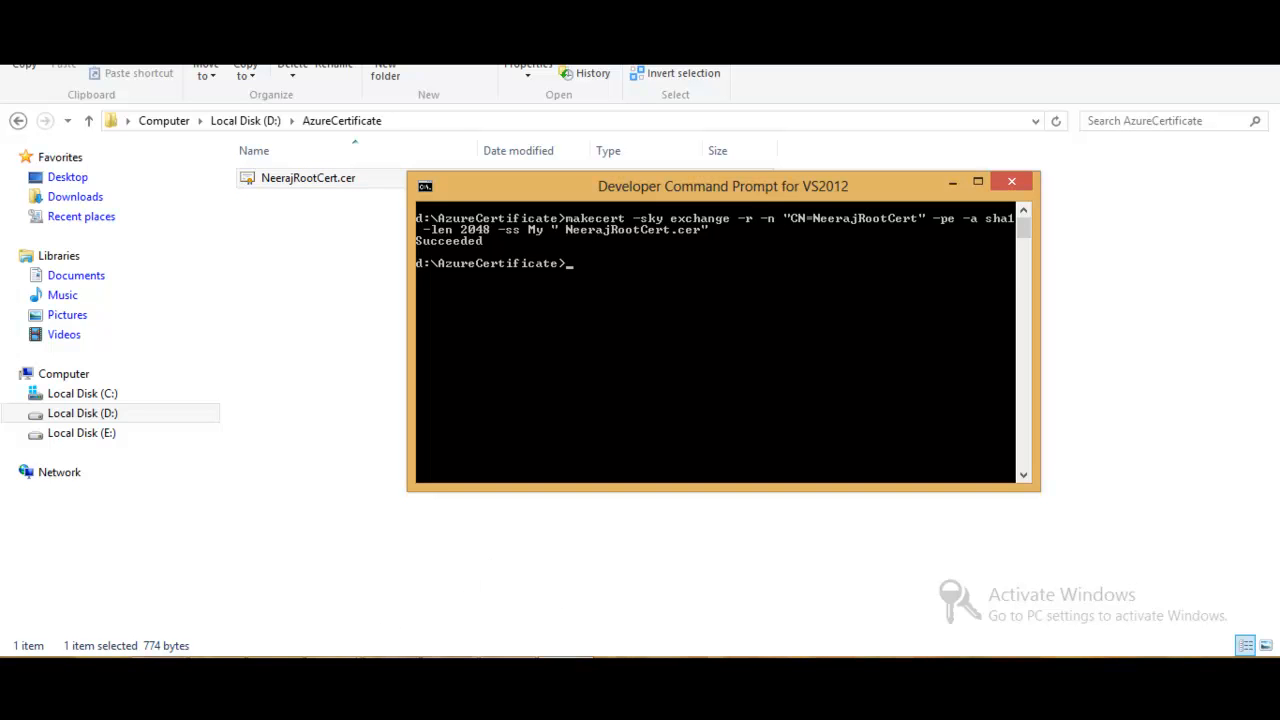
mouse_move(334, 676)
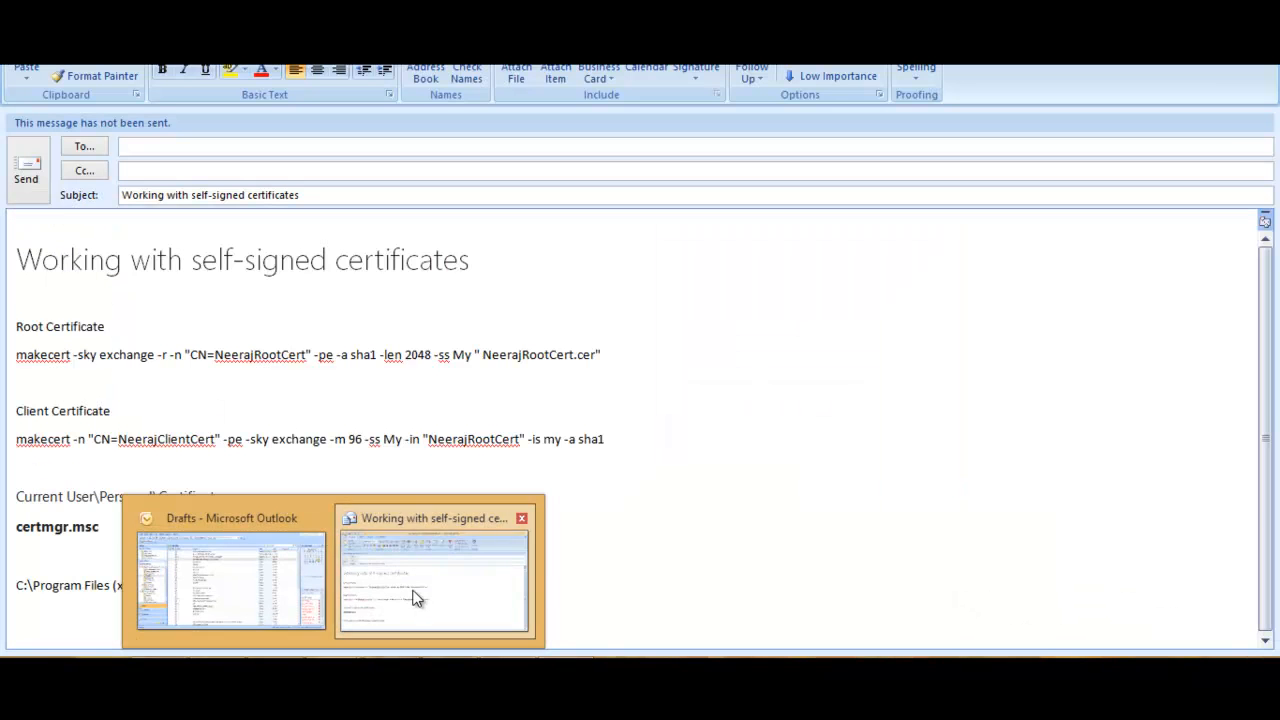
left_click(414, 594)
left_click(623, 437)
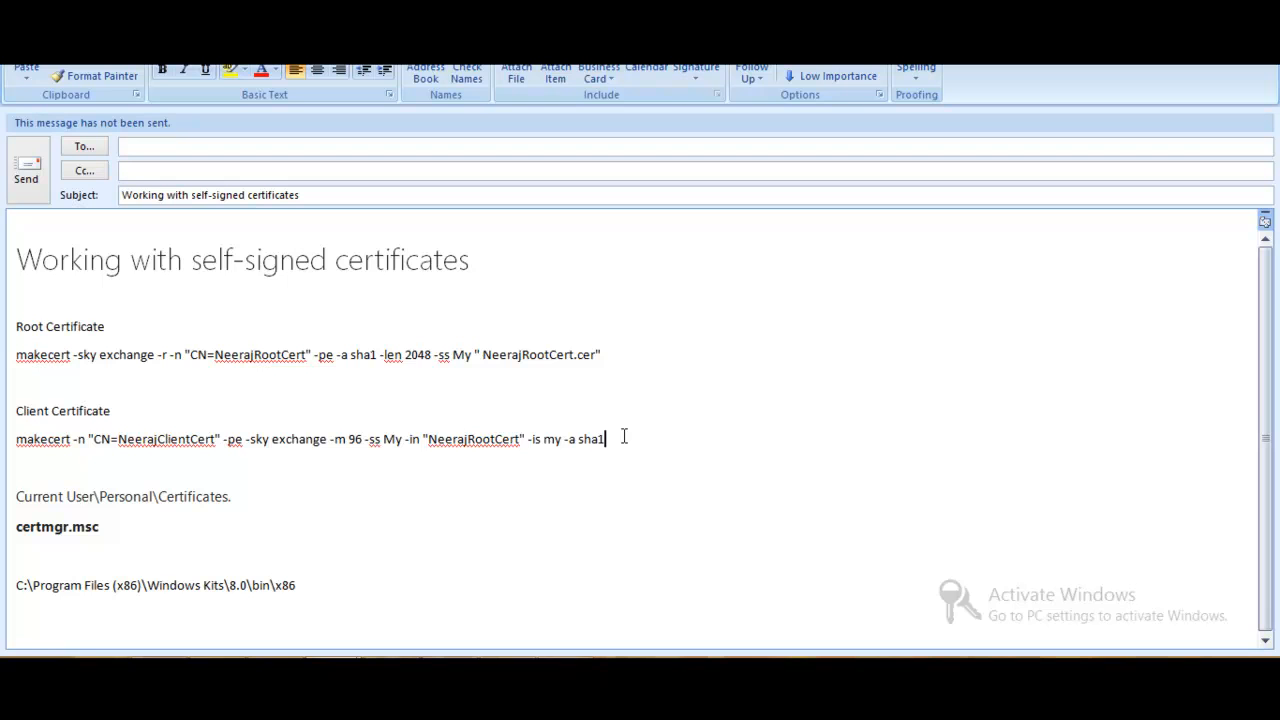
triple_click(623, 437)
key("super+c")
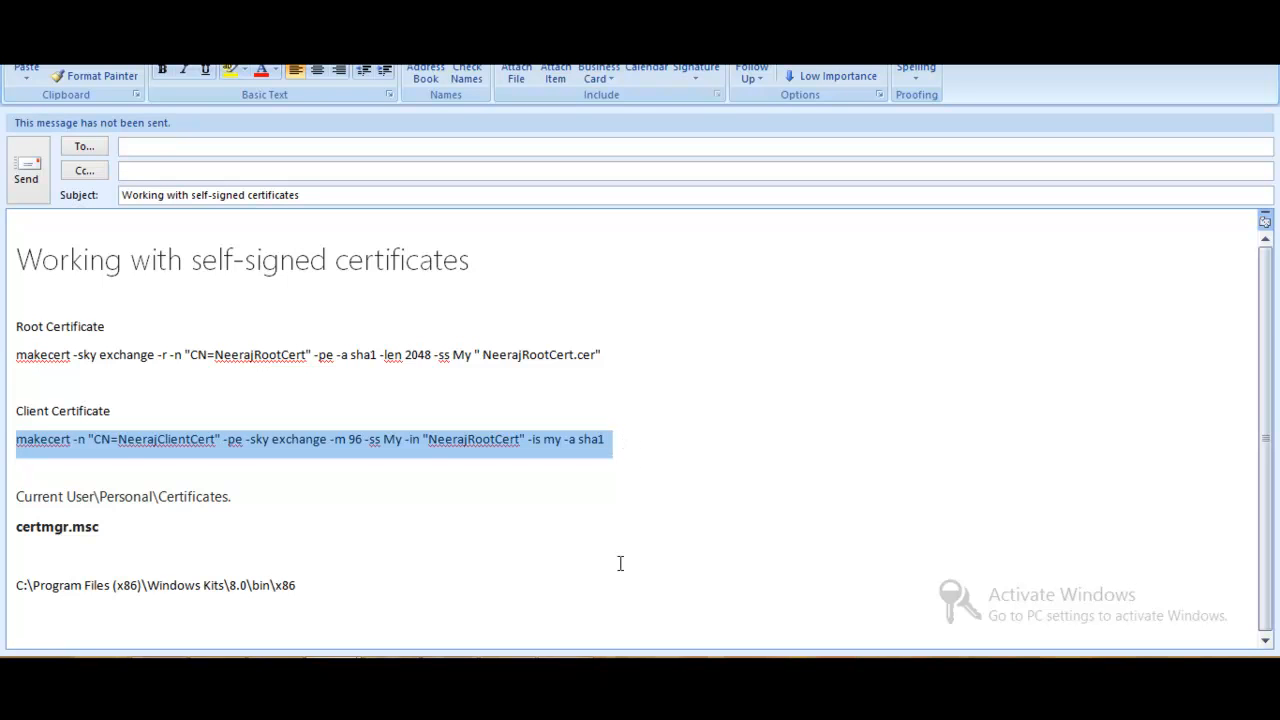
left_click(566, 672)
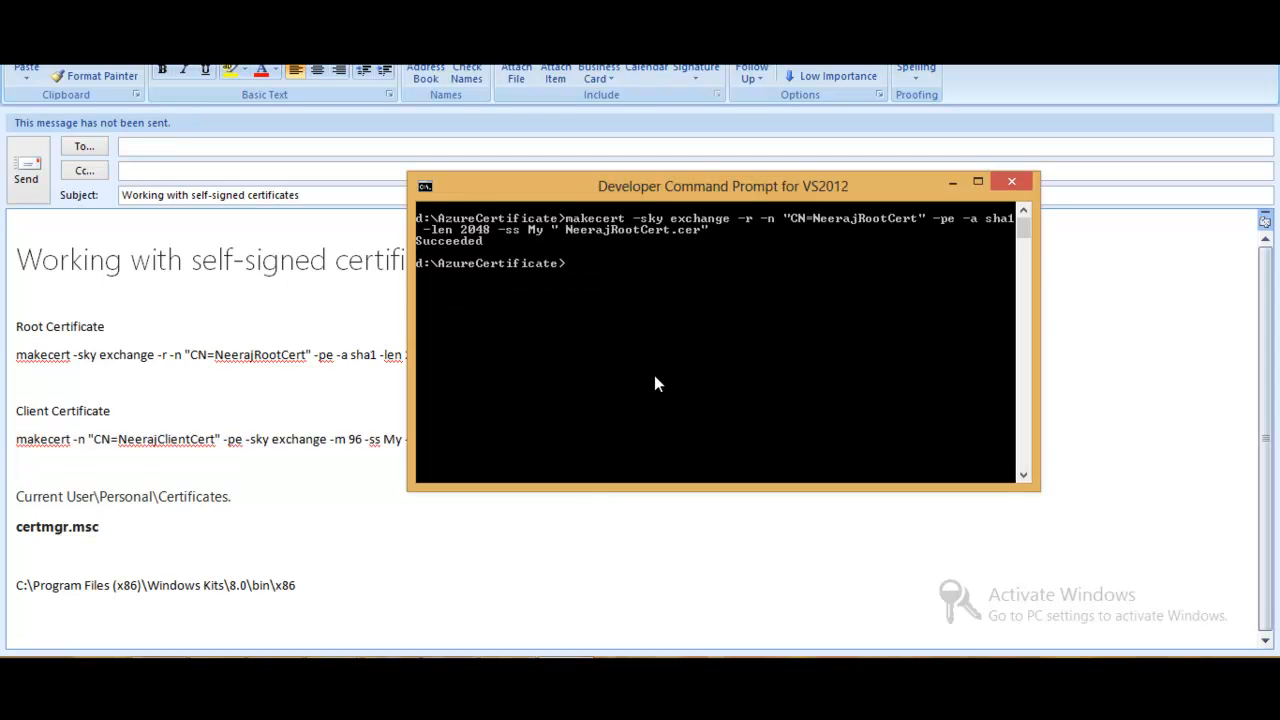
right_click(683, 269)
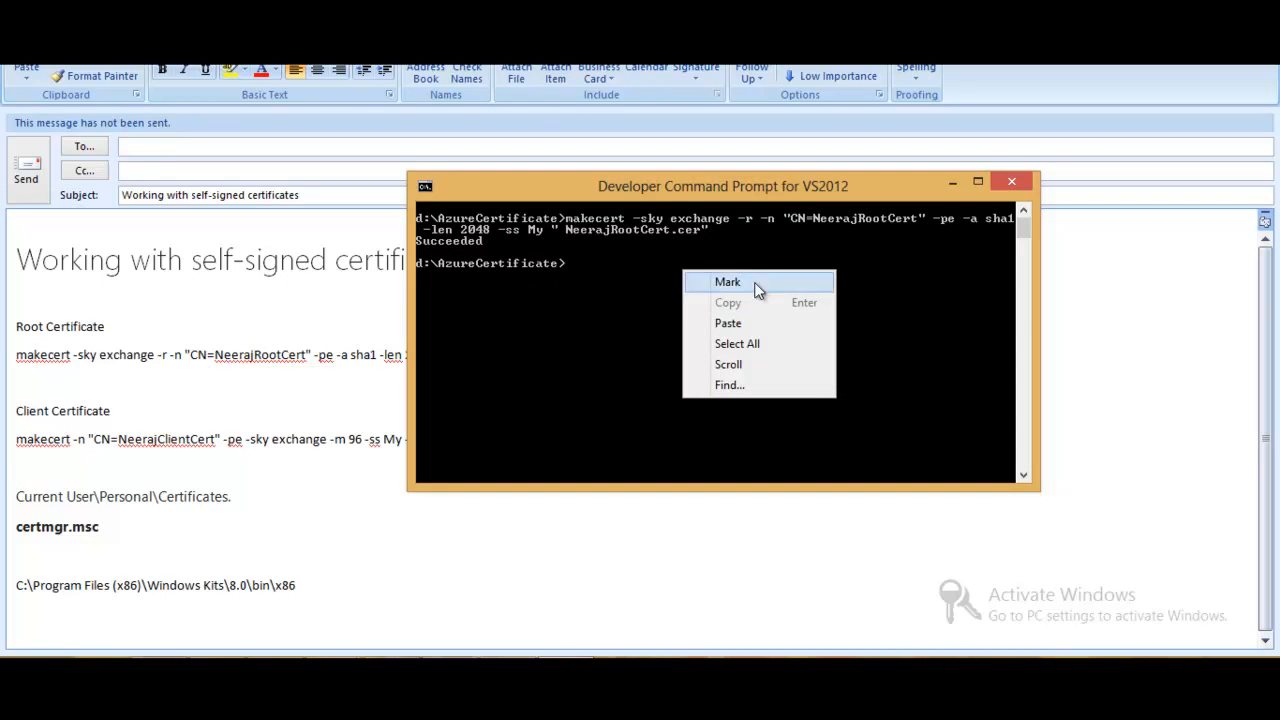
left_click(736, 322)
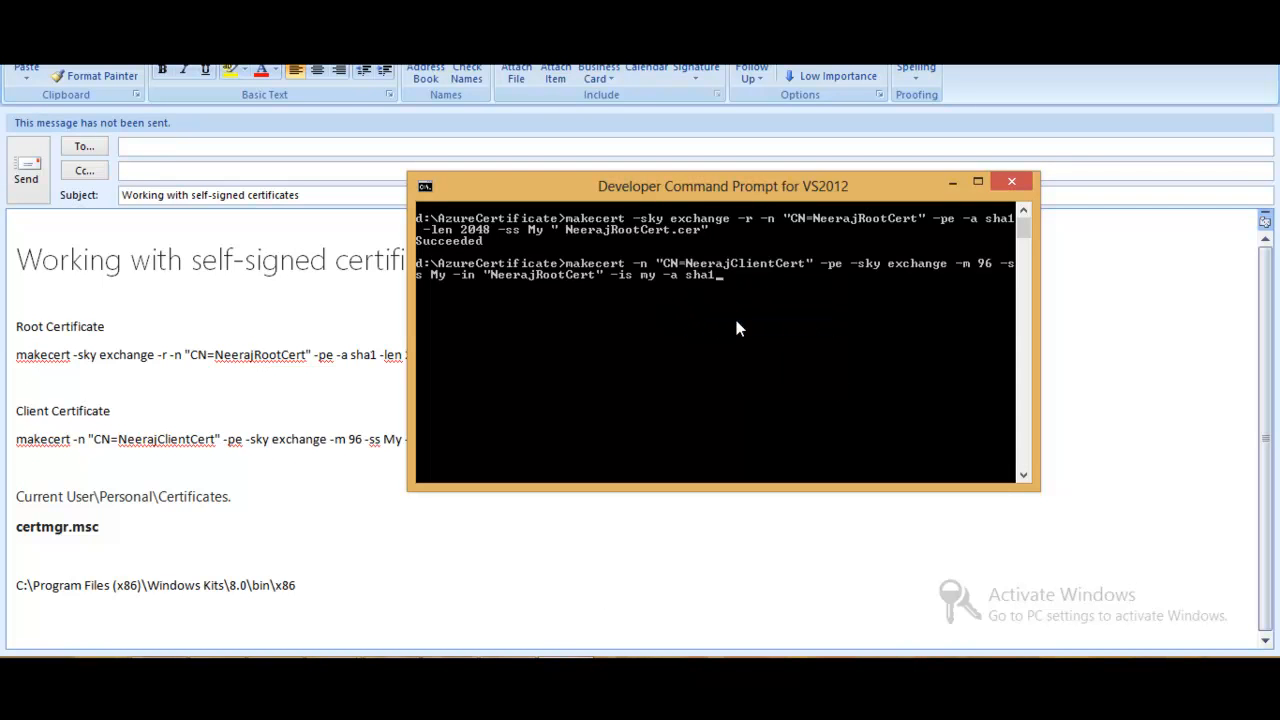
key("Return")
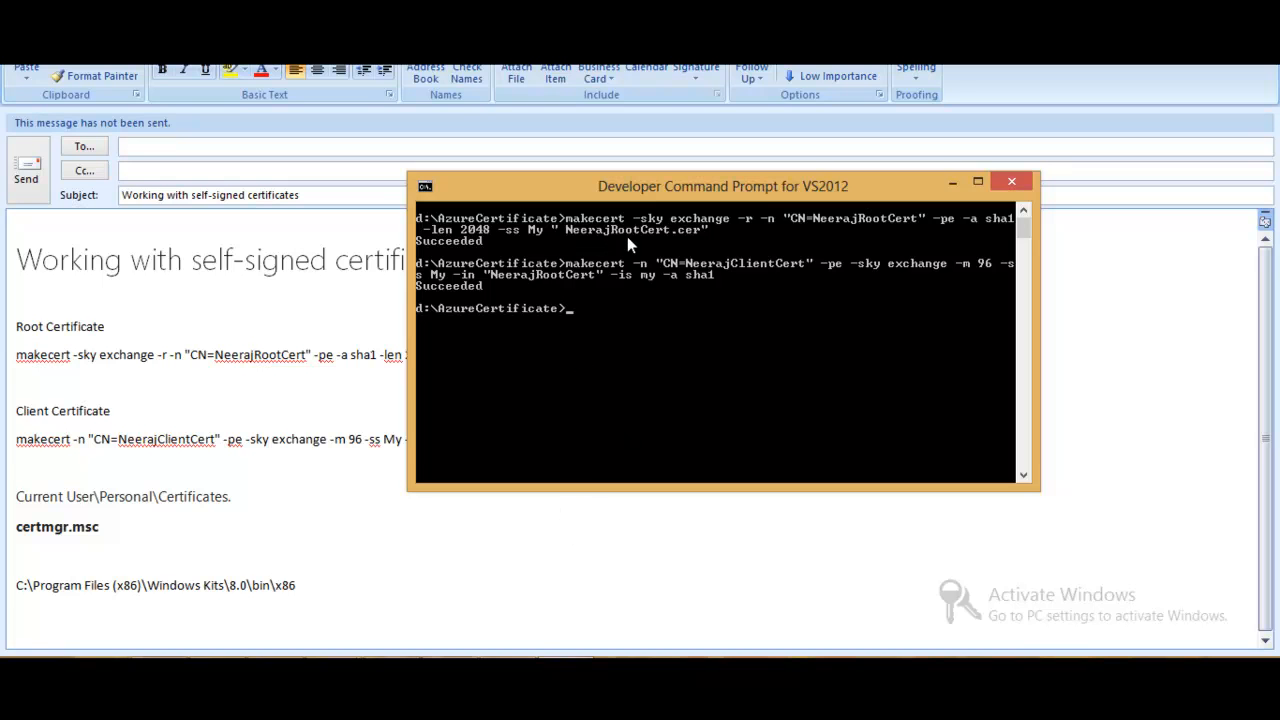
- Compare the AzureCertificate folder's contents with the makecert output to see whether a client certificate file was written
left_click(160, 676)
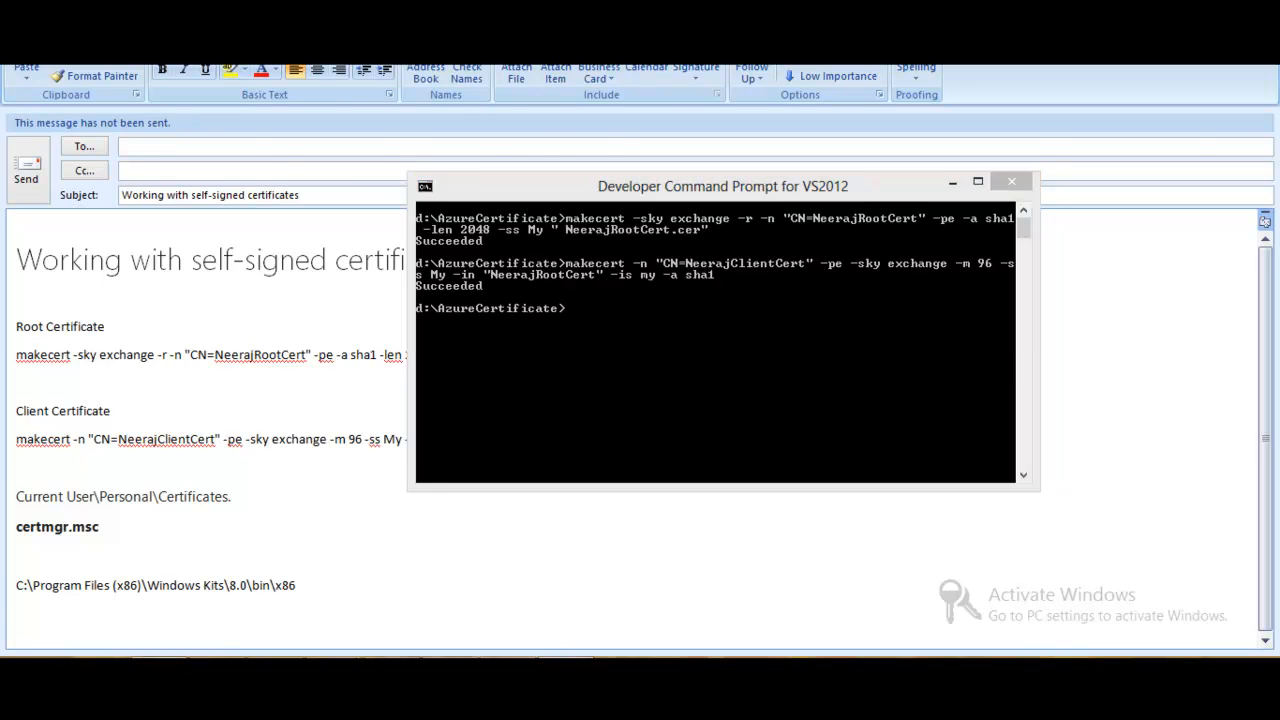
left_click(425, 280)
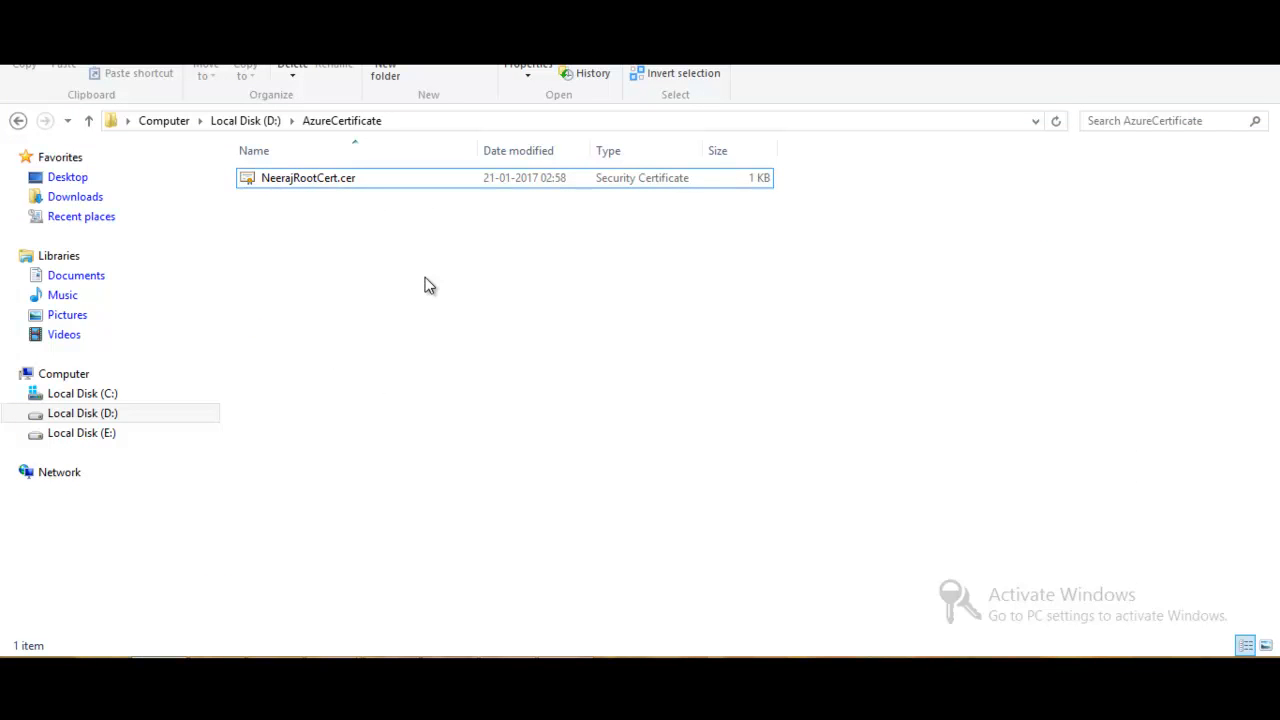
key("alt+Tab")
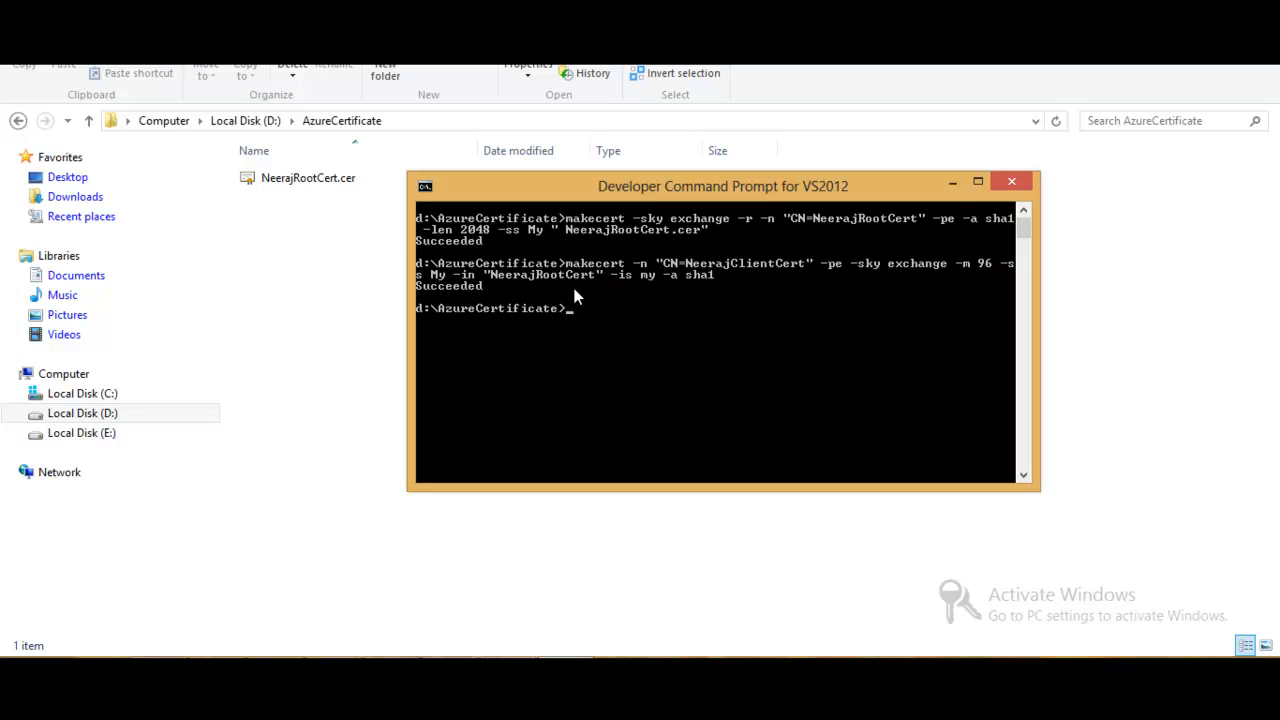
key("alt+Tab")
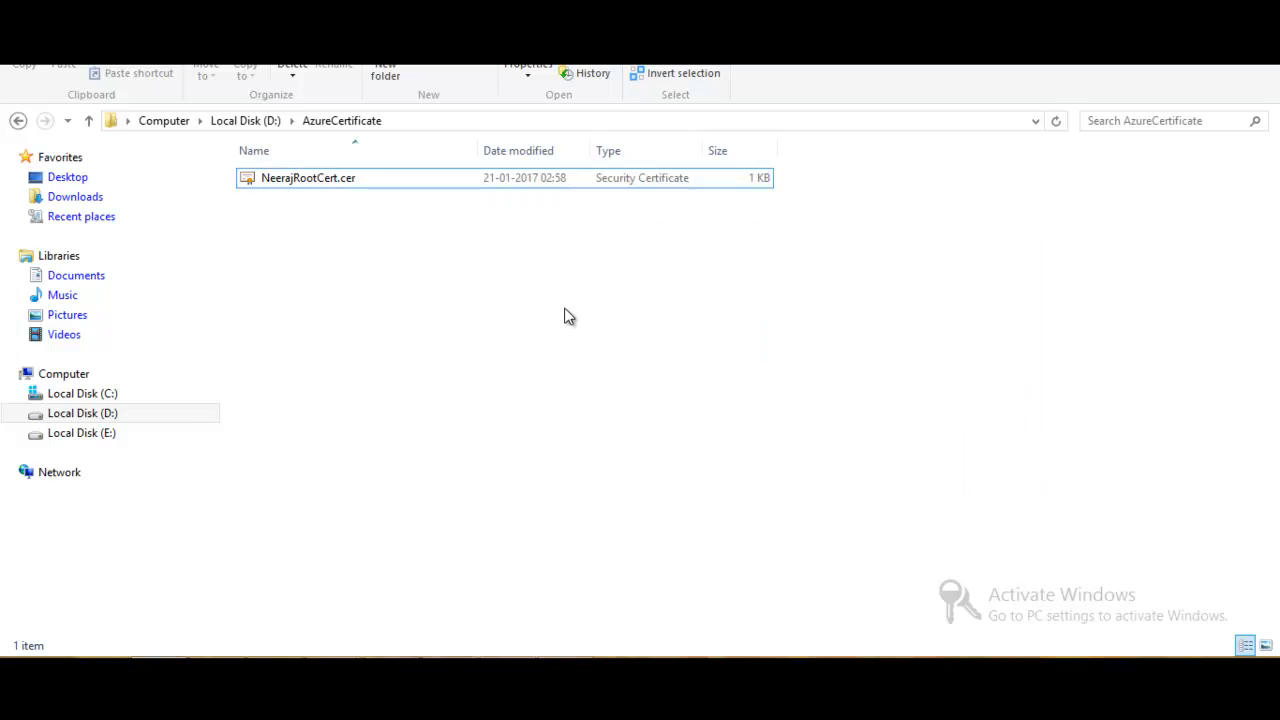
- Copy certmgr.msc from the Outlook draft and launch it through the Windows Run dialog
key("alt+Tab")
key("Tab")
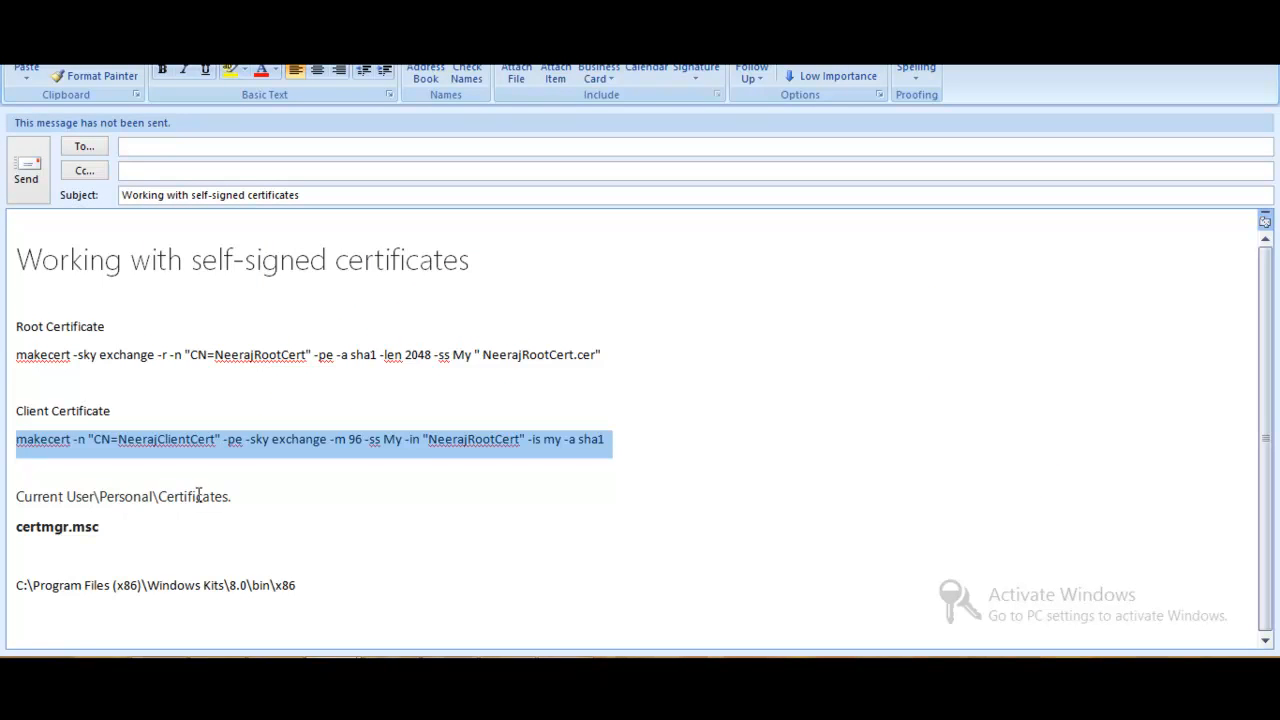
left_click(112, 527)
triple_click(114, 528)
key("ctrl+c")
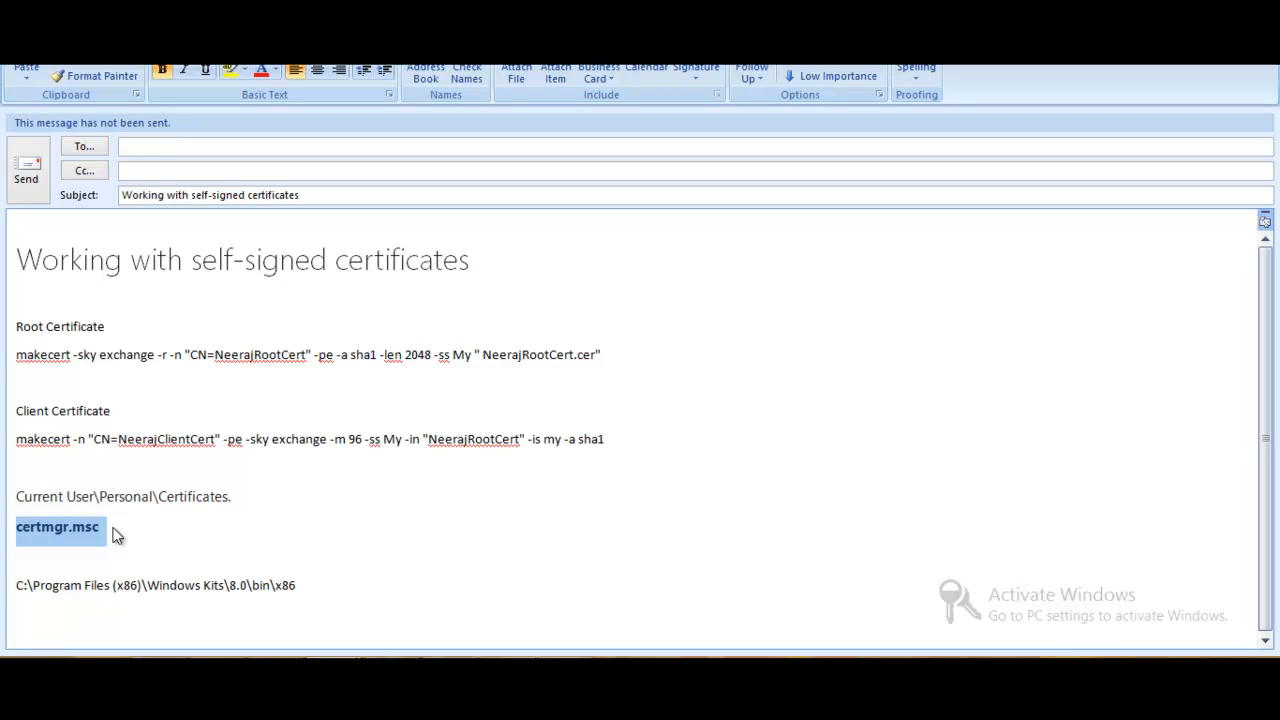
key("super+r")
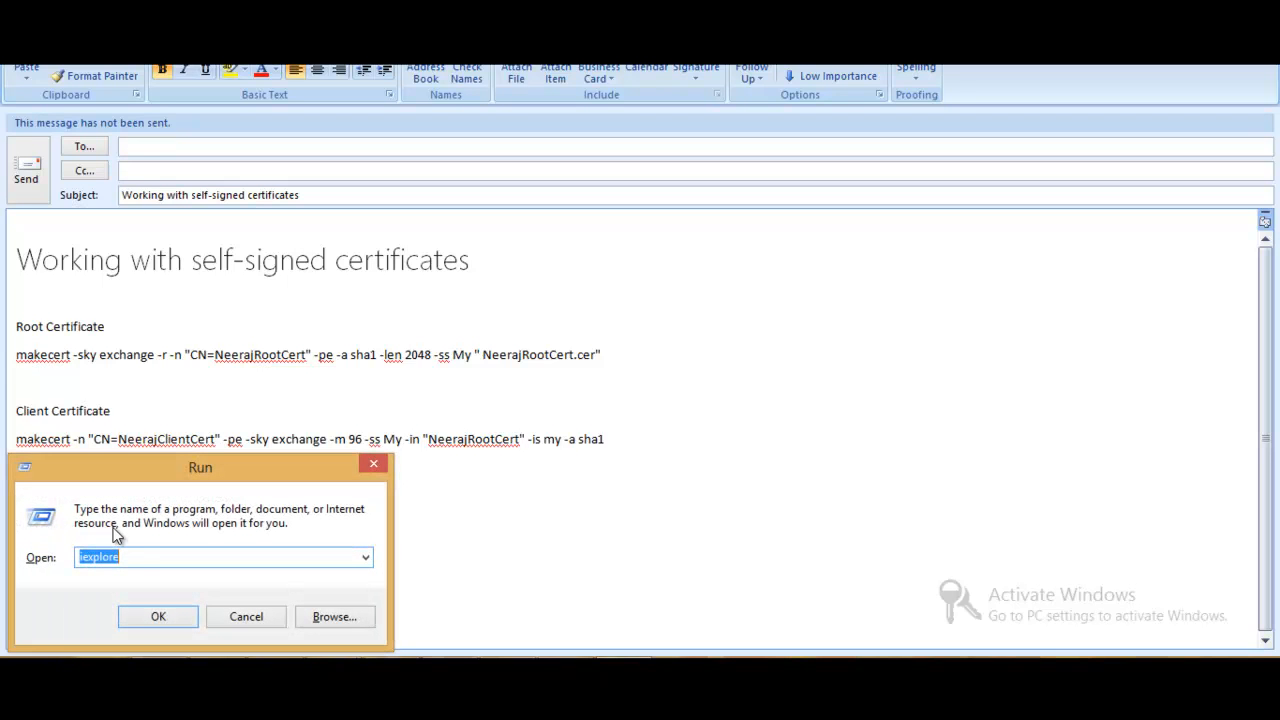
key("ctrl+v")
key("Return")
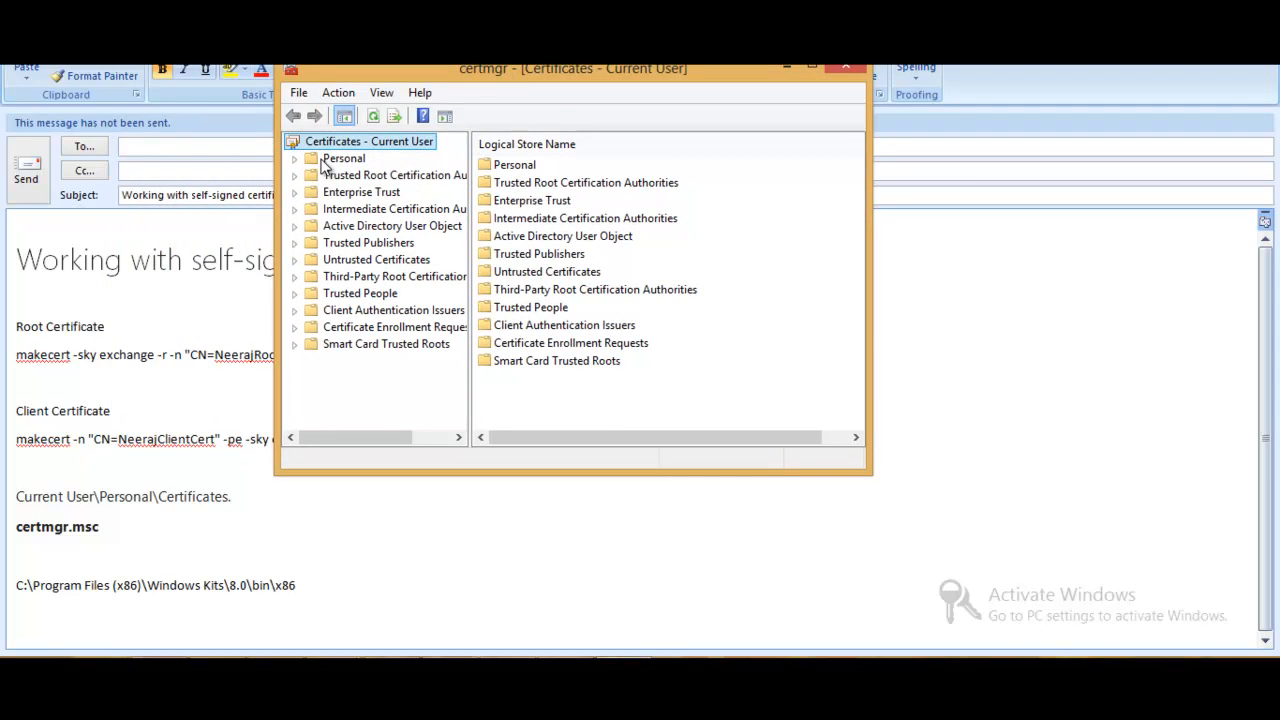
- Locate the newly generated client certificate in the current user's Personal certificates store and select it
left_click(330, 160)
left_click(295, 160)
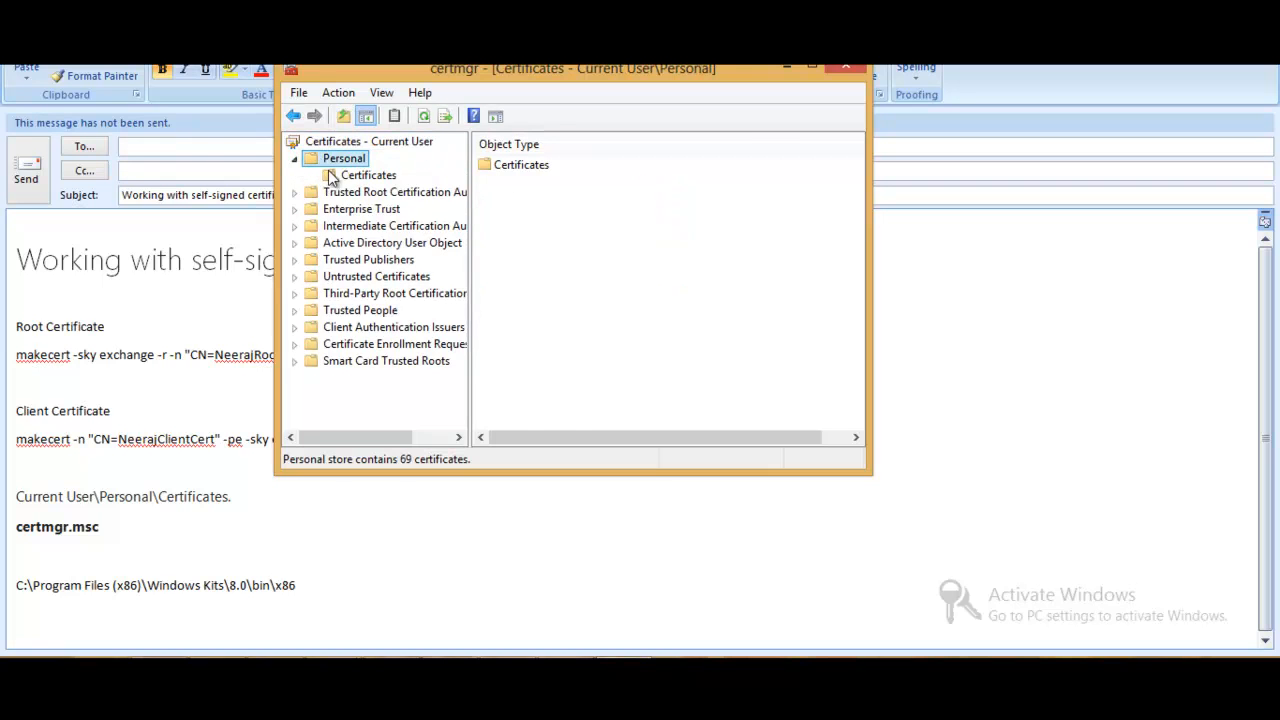
left_click(331, 175)
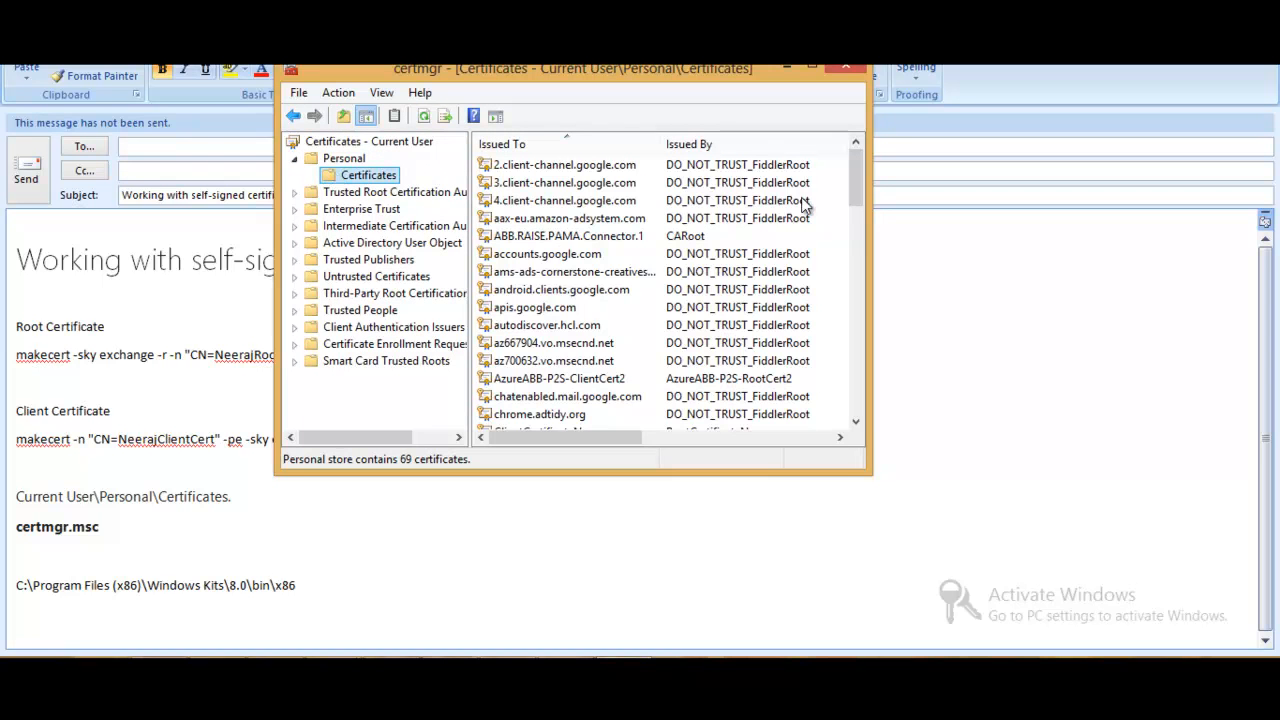
left_click_drag(852, 164, 849, 304)
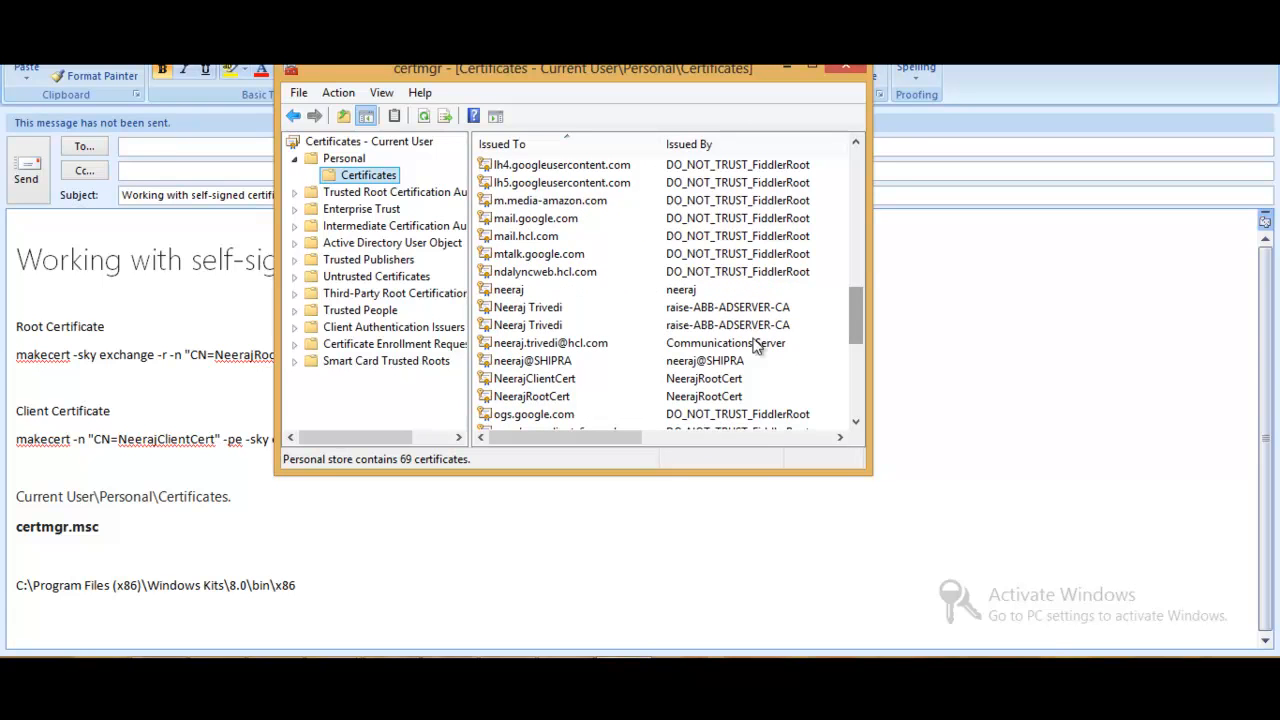
left_click(556, 380)
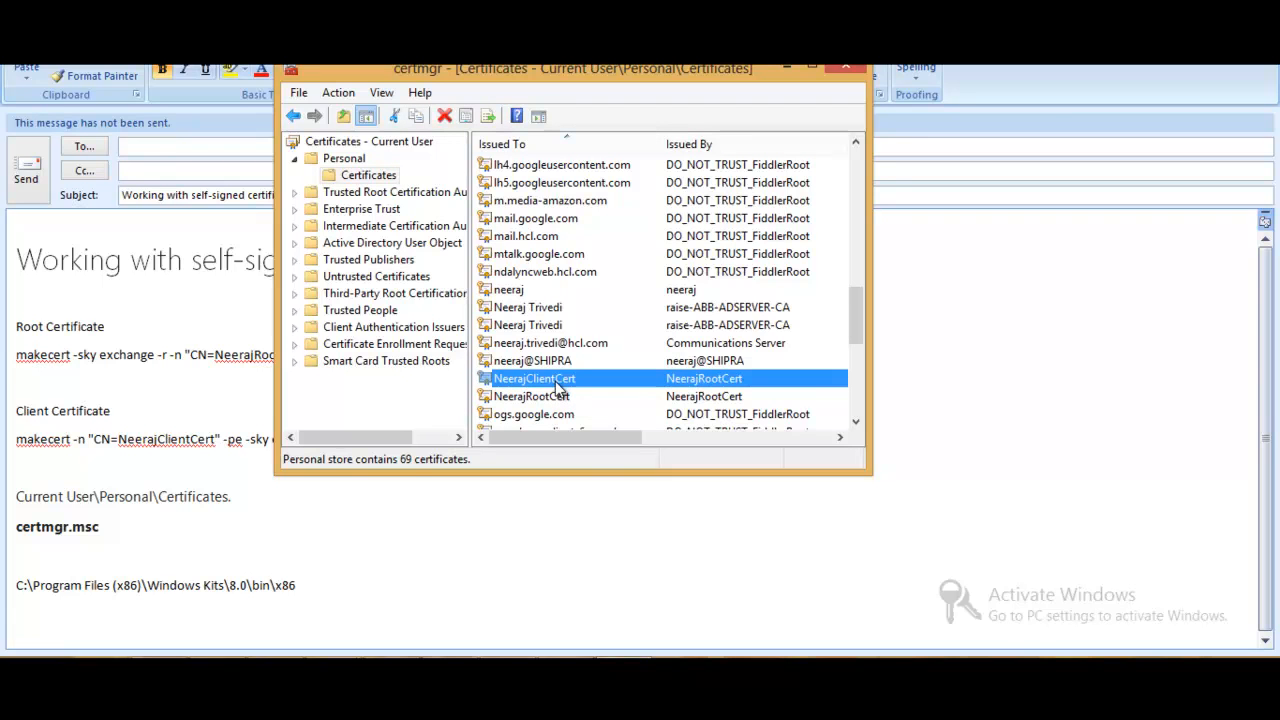
- Start exporting the selected client certificate with its private key in PKCS #12 (.PFX) format, including all certificates in the certification path
right_click(557, 387)
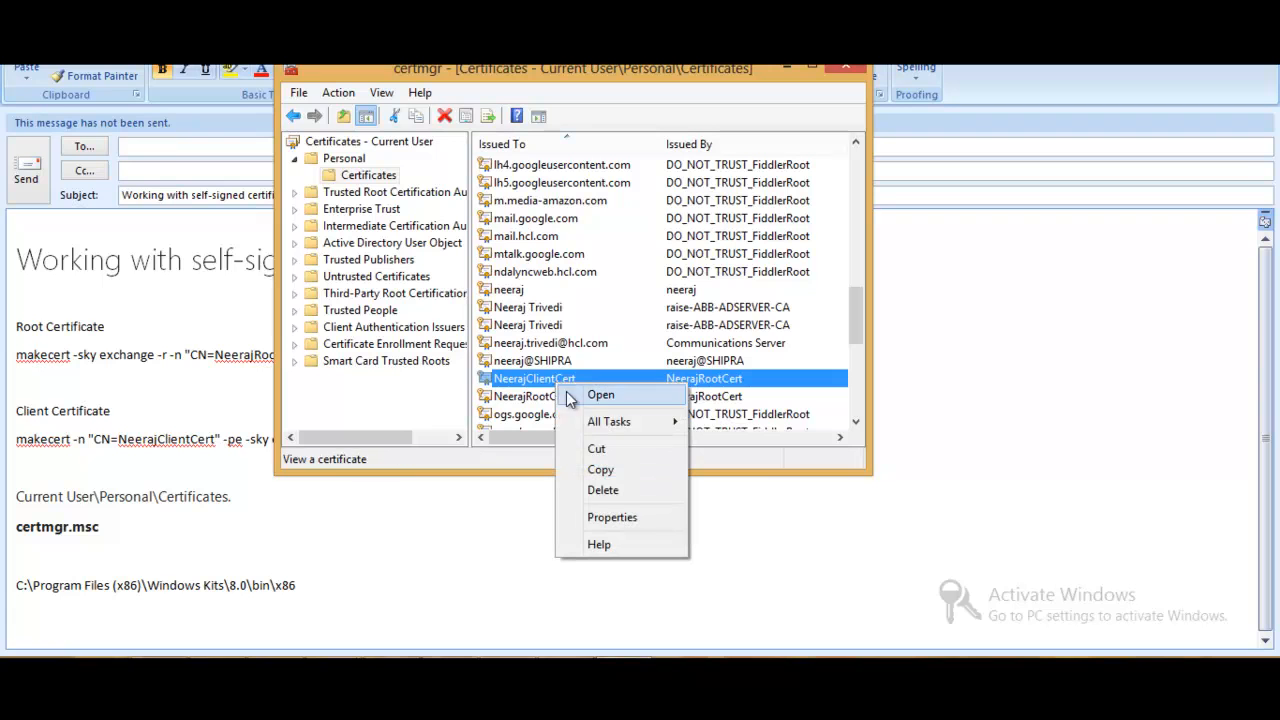
mouse_move(613, 421)
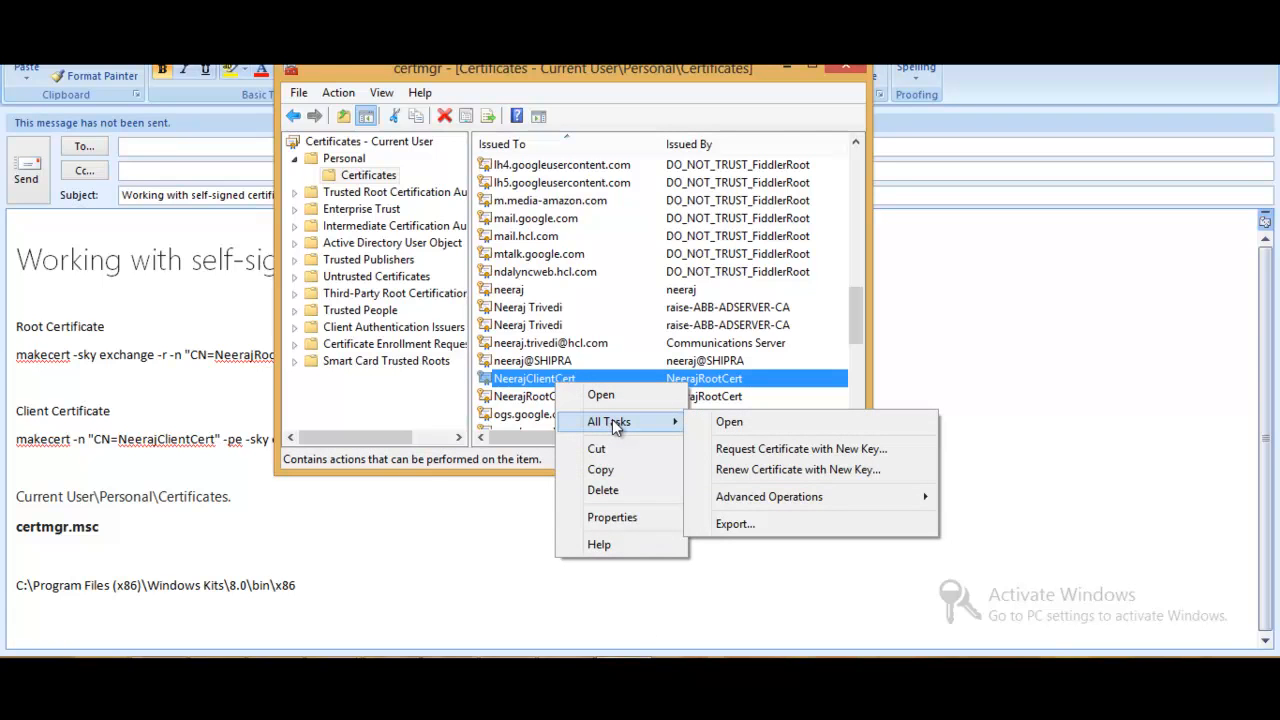
left_click(736, 525)
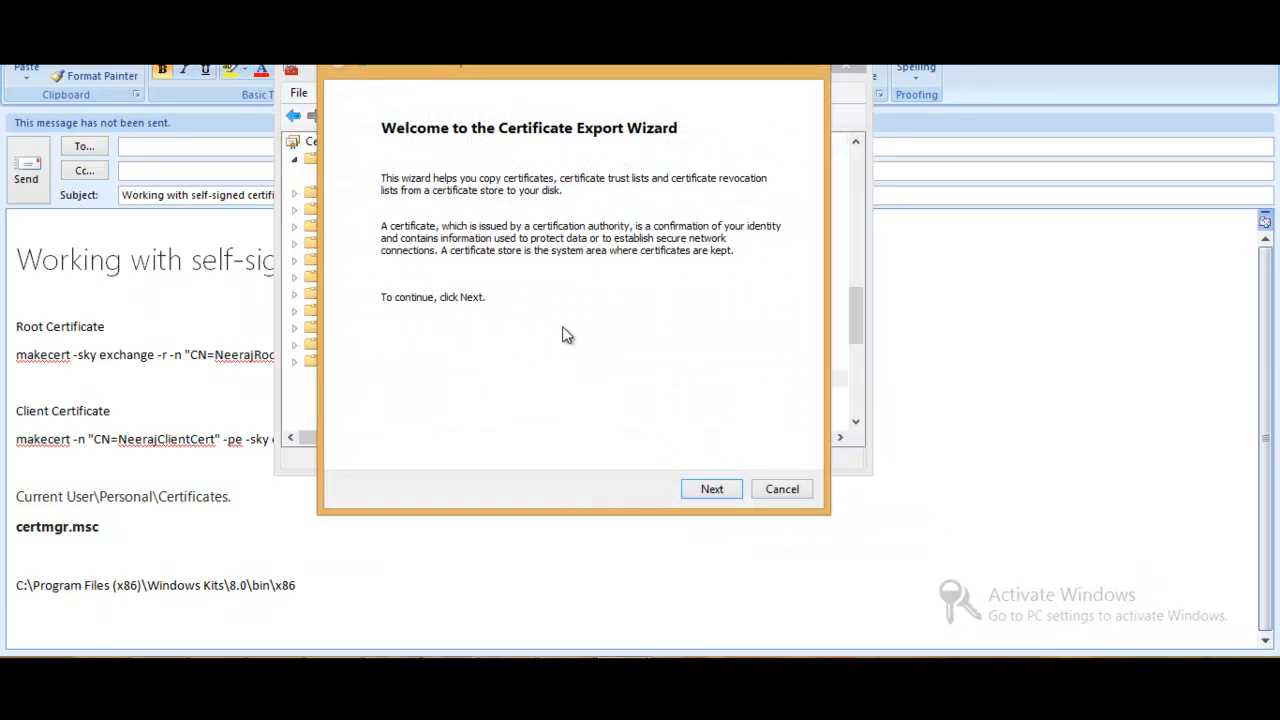
left_click(711, 490)
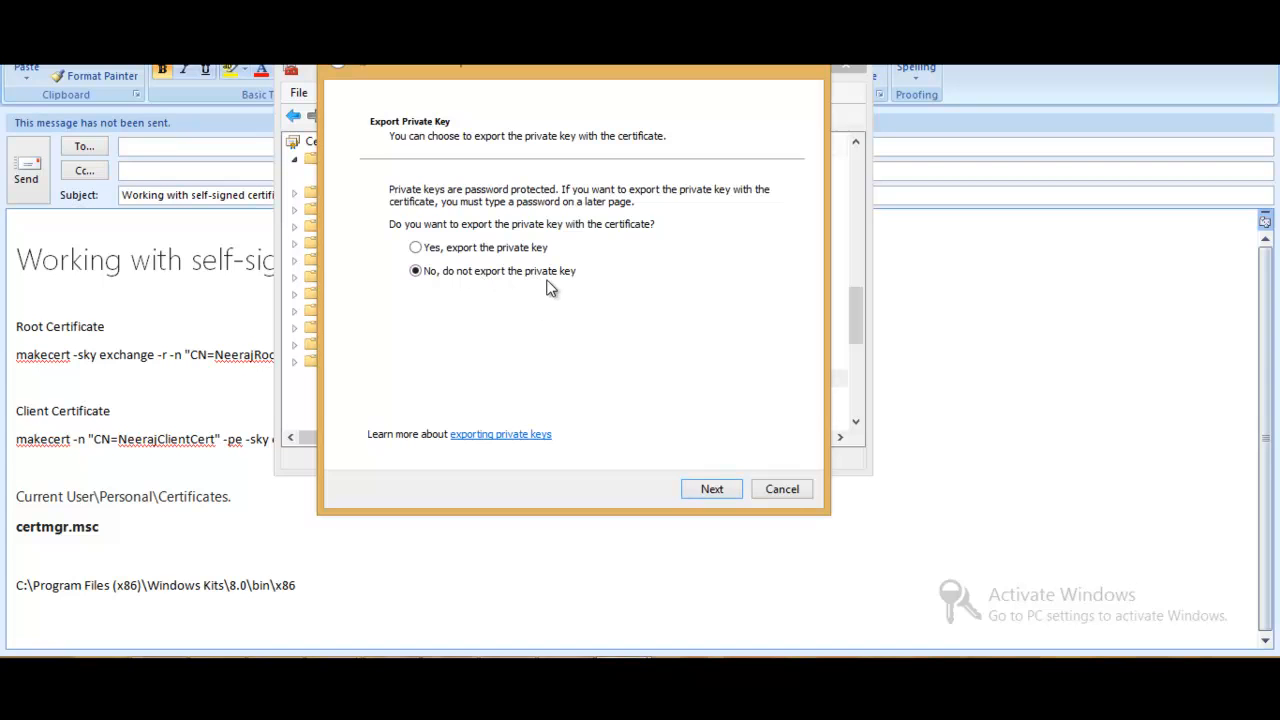
left_click(494, 249)
left_click(724, 489)
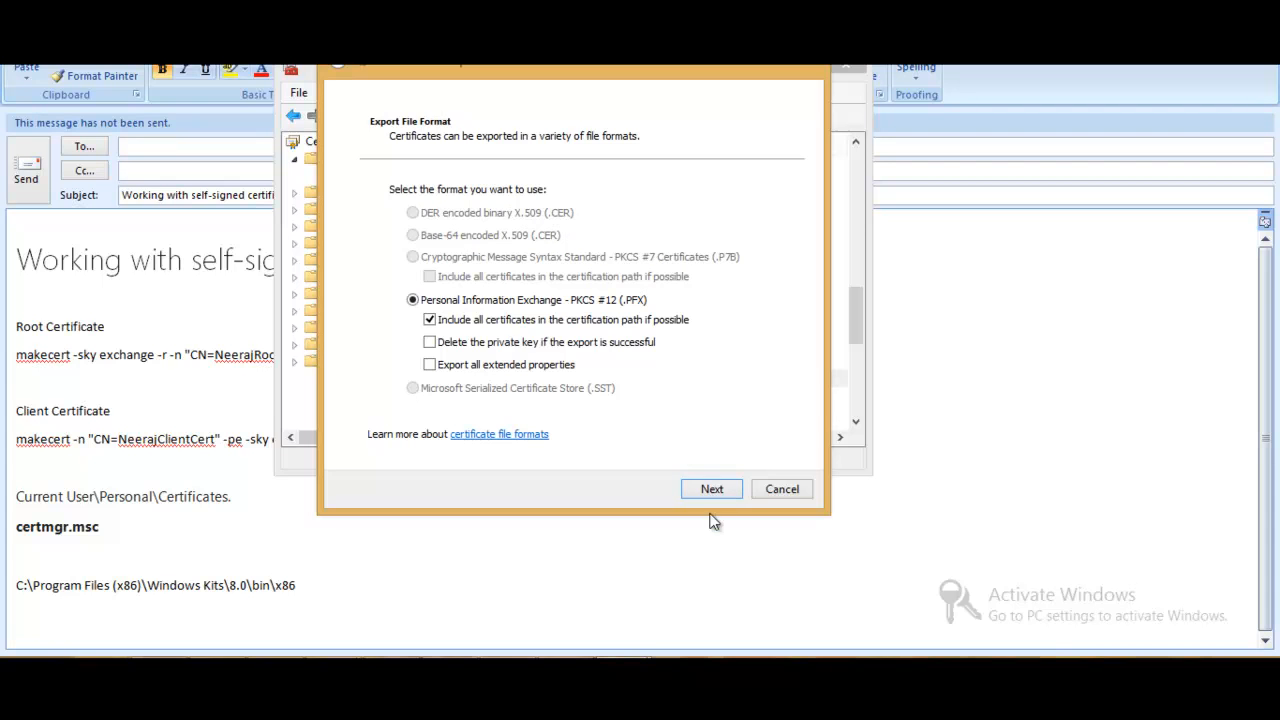
left_click(727, 490)
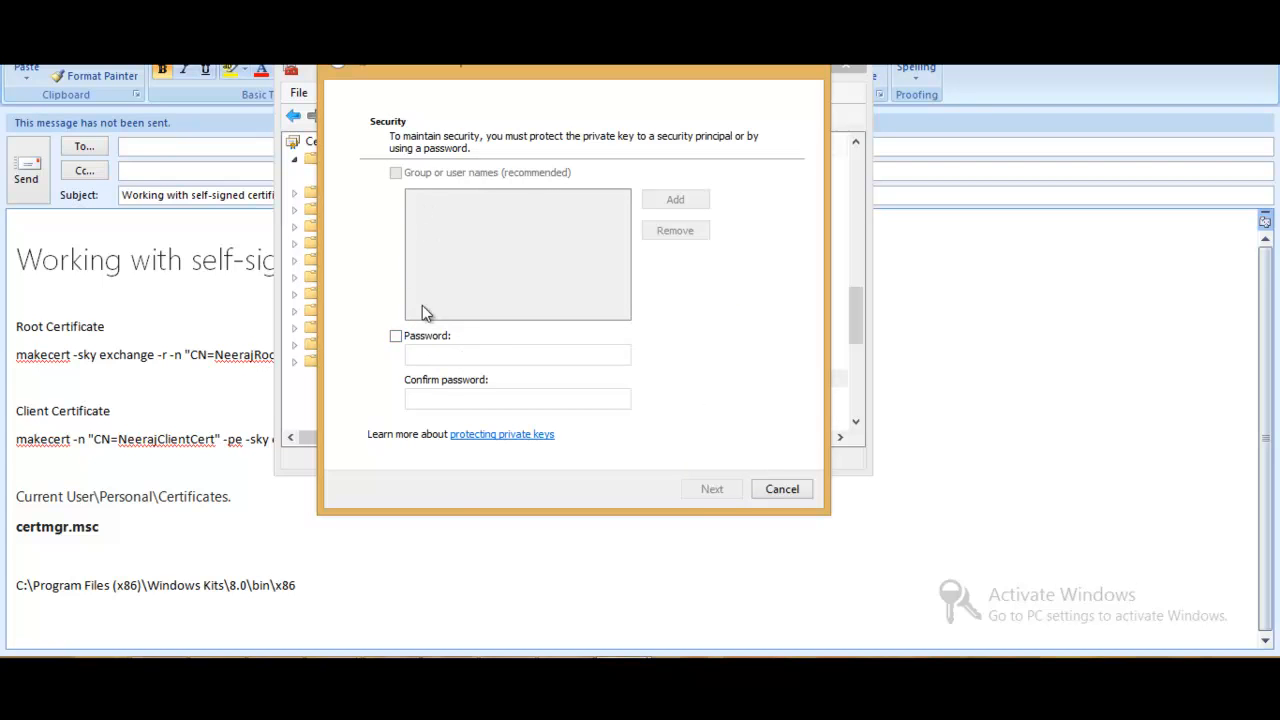
- Protect the exported private key with a password, entering and confirming it in the password fields
left_click(418, 339)
left_click(445, 352)
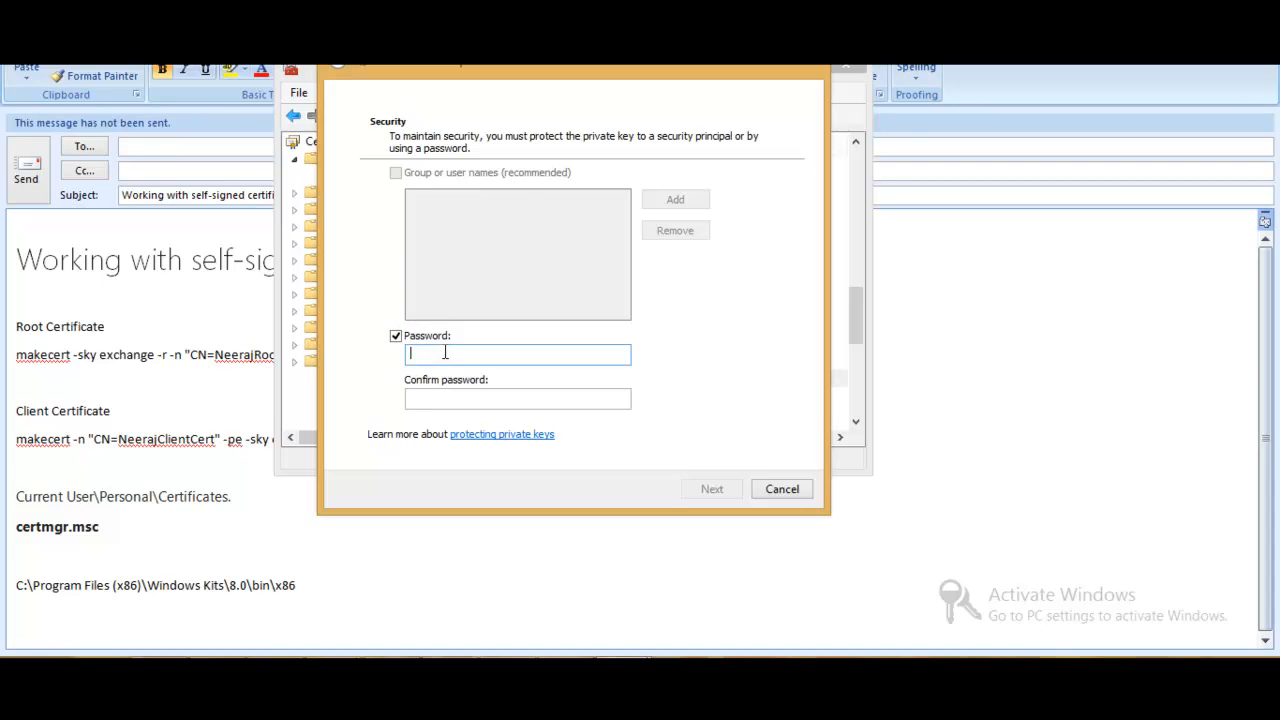
type("******")
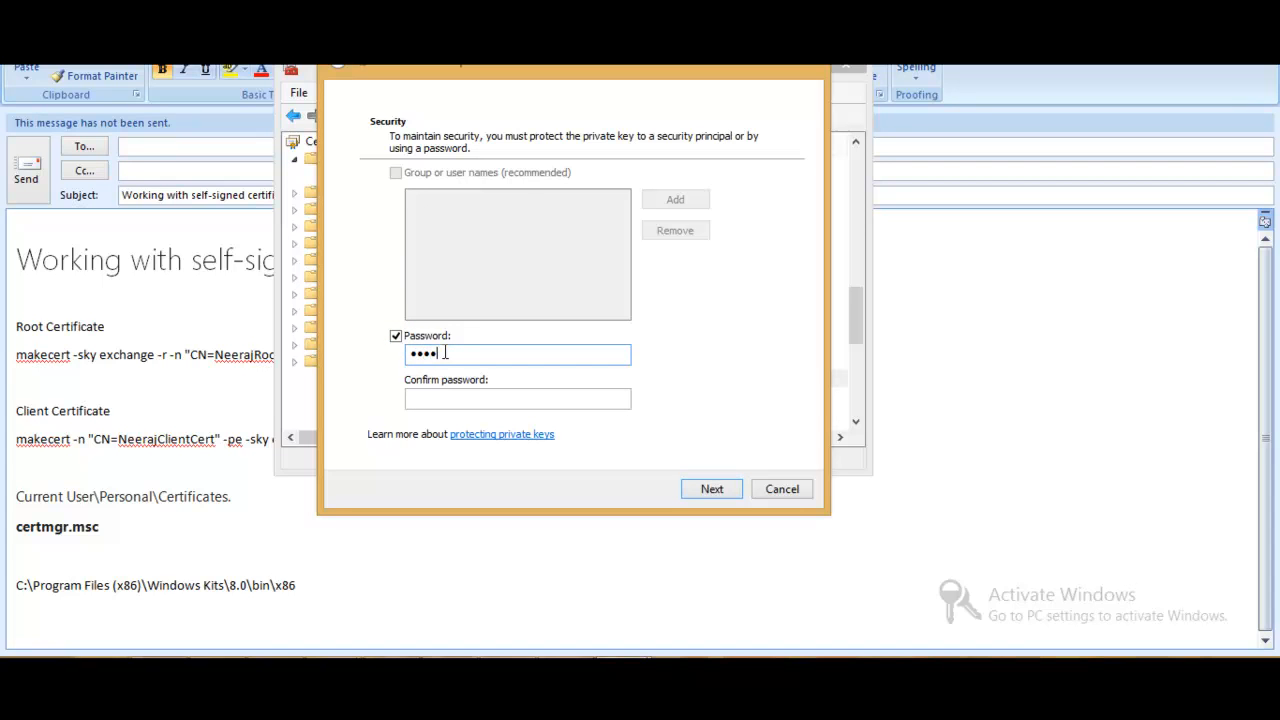
type("***")
left_click(504, 400)
type("*****")
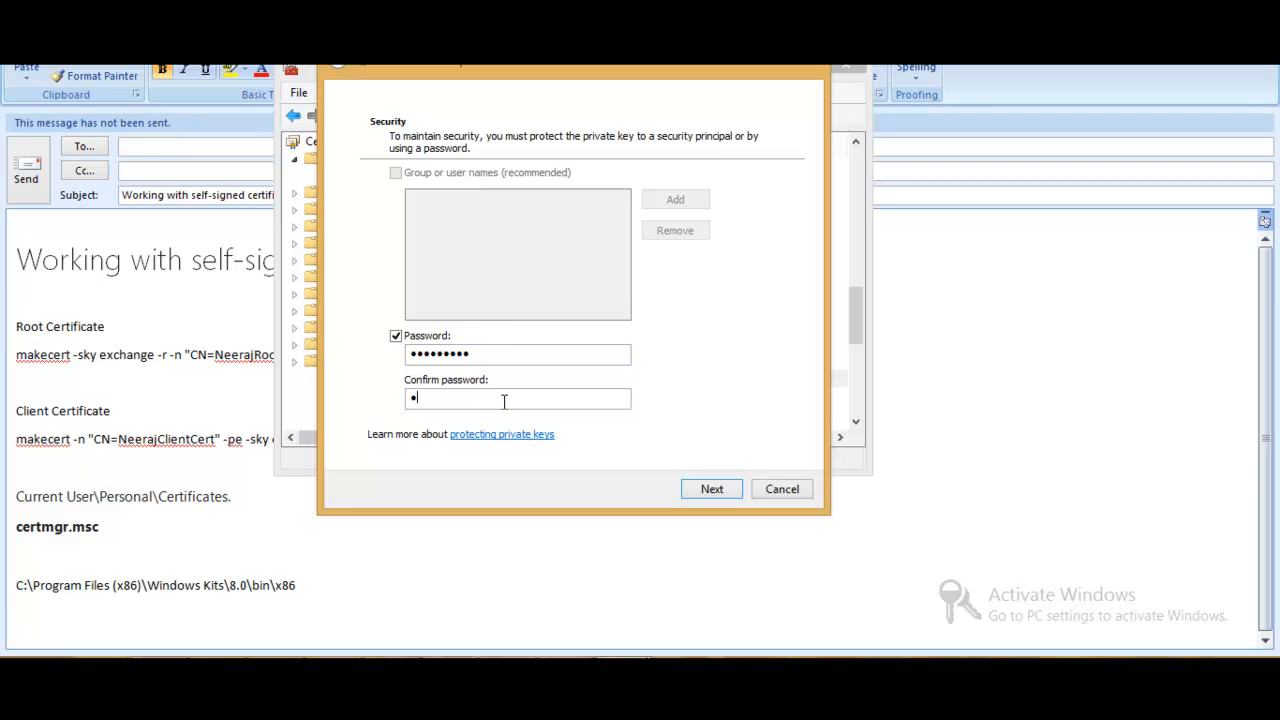
type("****")
left_click(724, 489)
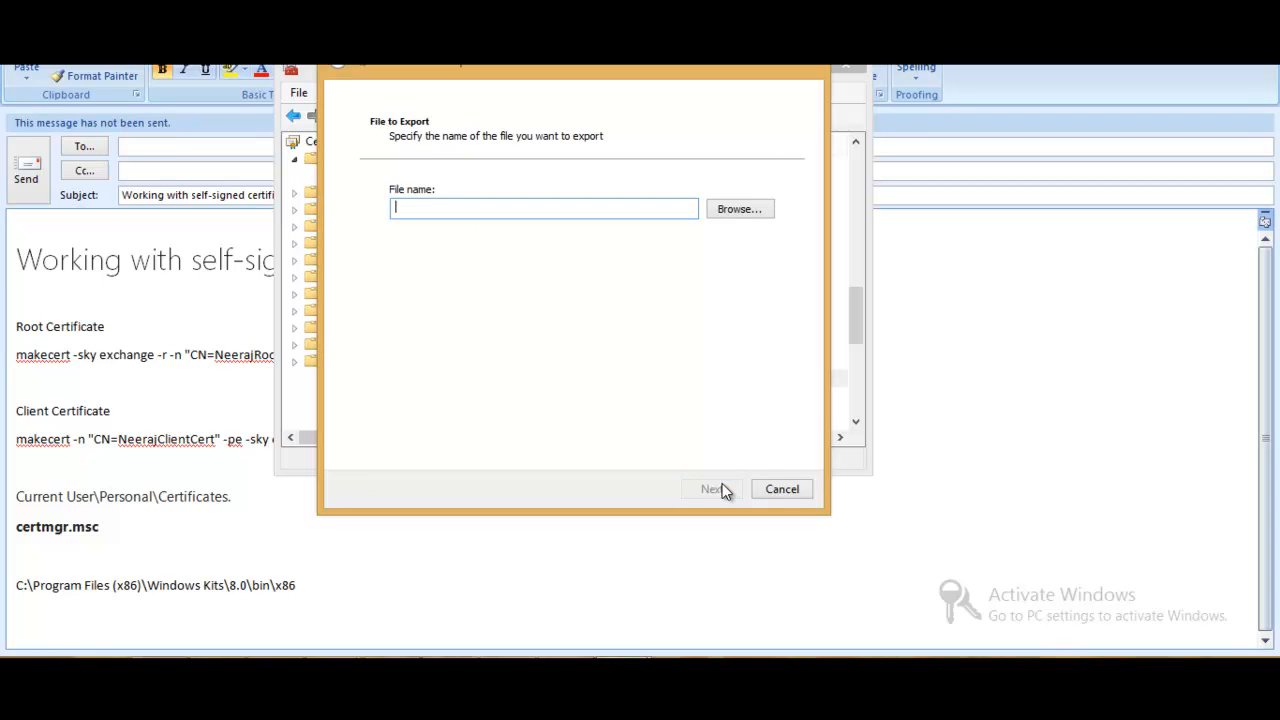
- Choose the D:\AzureCertificate folder as the destination of the exported certificate
left_click(738, 210)
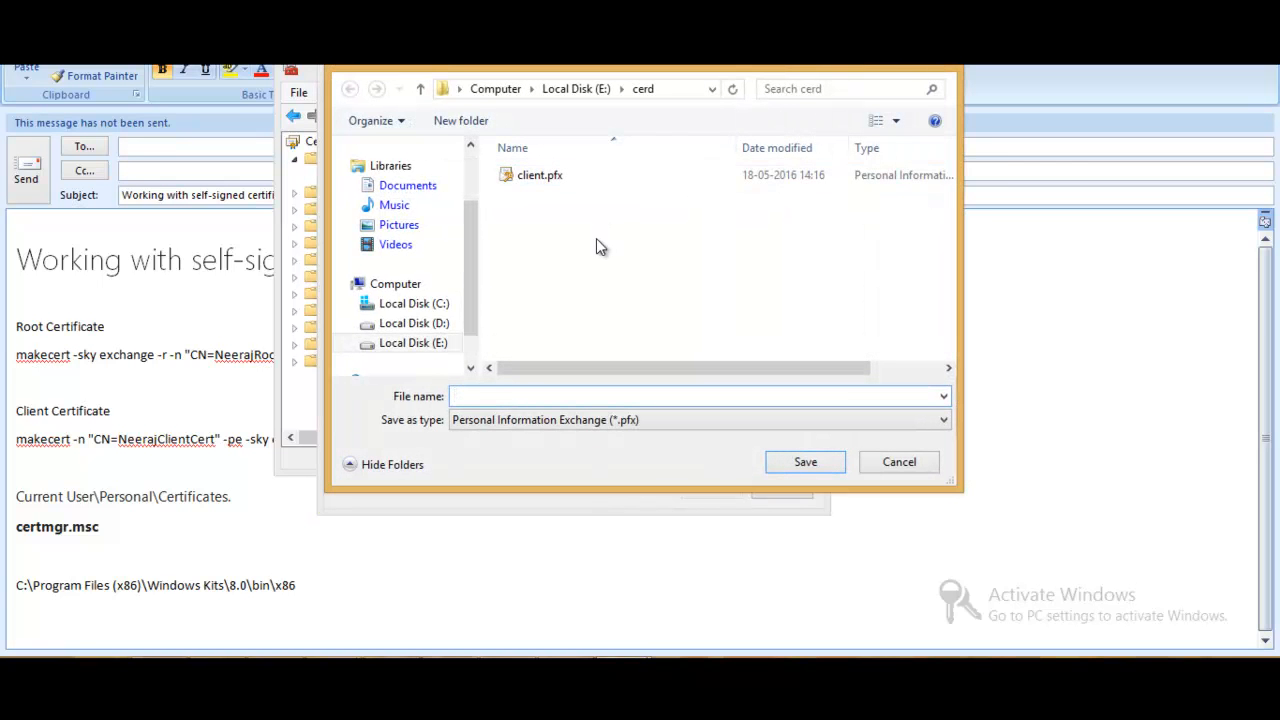
left_click(440, 323)
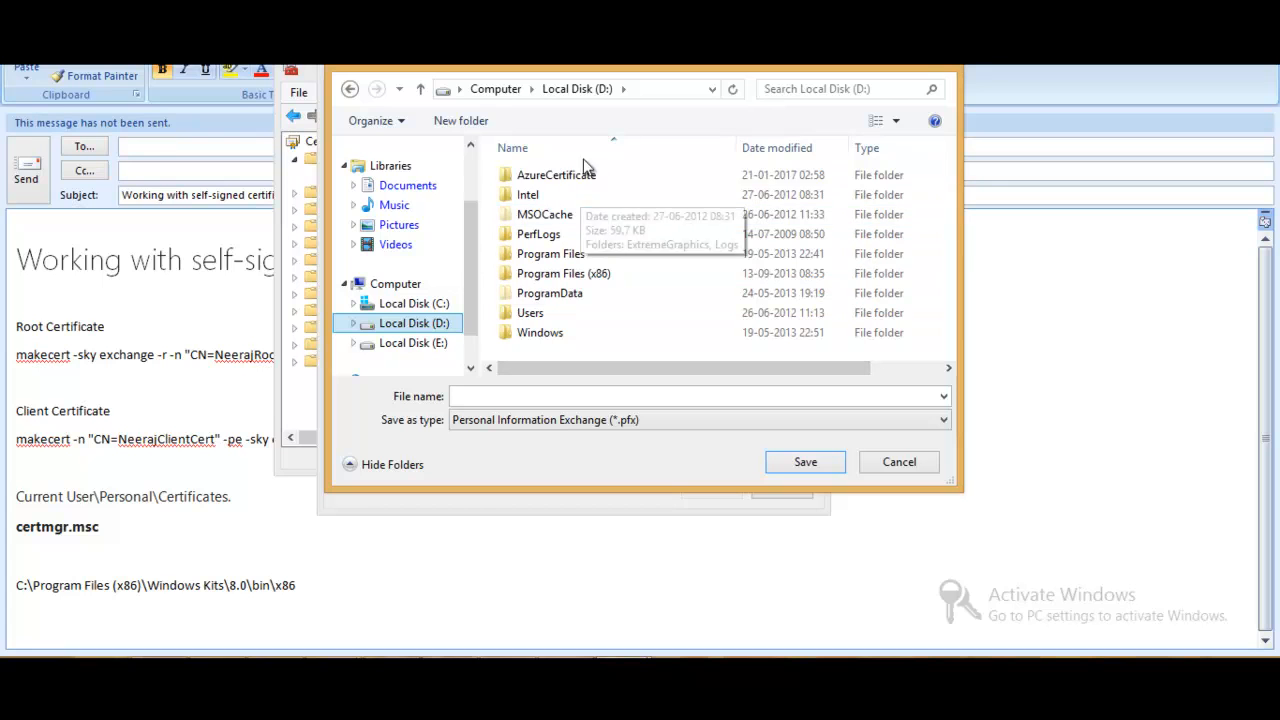
double_click(580, 175)
- Name the .pfx file after the client certificate, without spaces, and complete the export
left_click(557, 398)
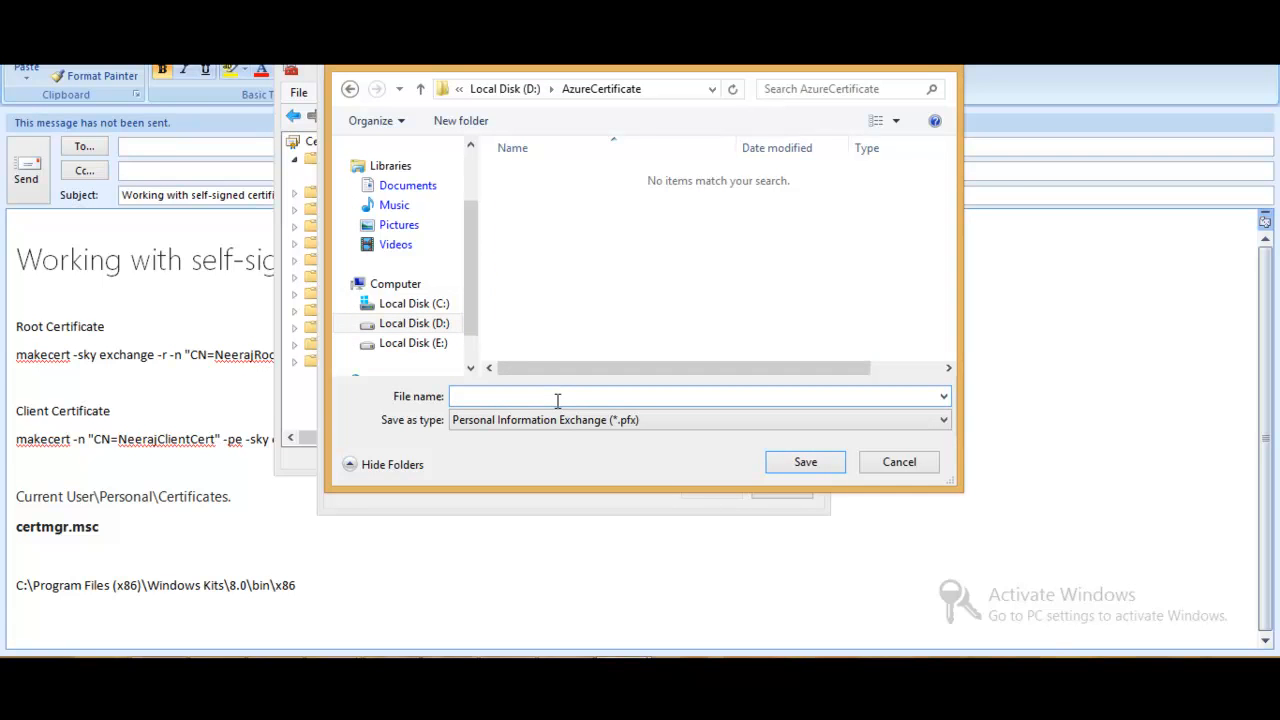
type("NeerajClientcert")
key("Left")
key("Left")
key("Left")
key("BackSpace")
type("C")
key("Return")
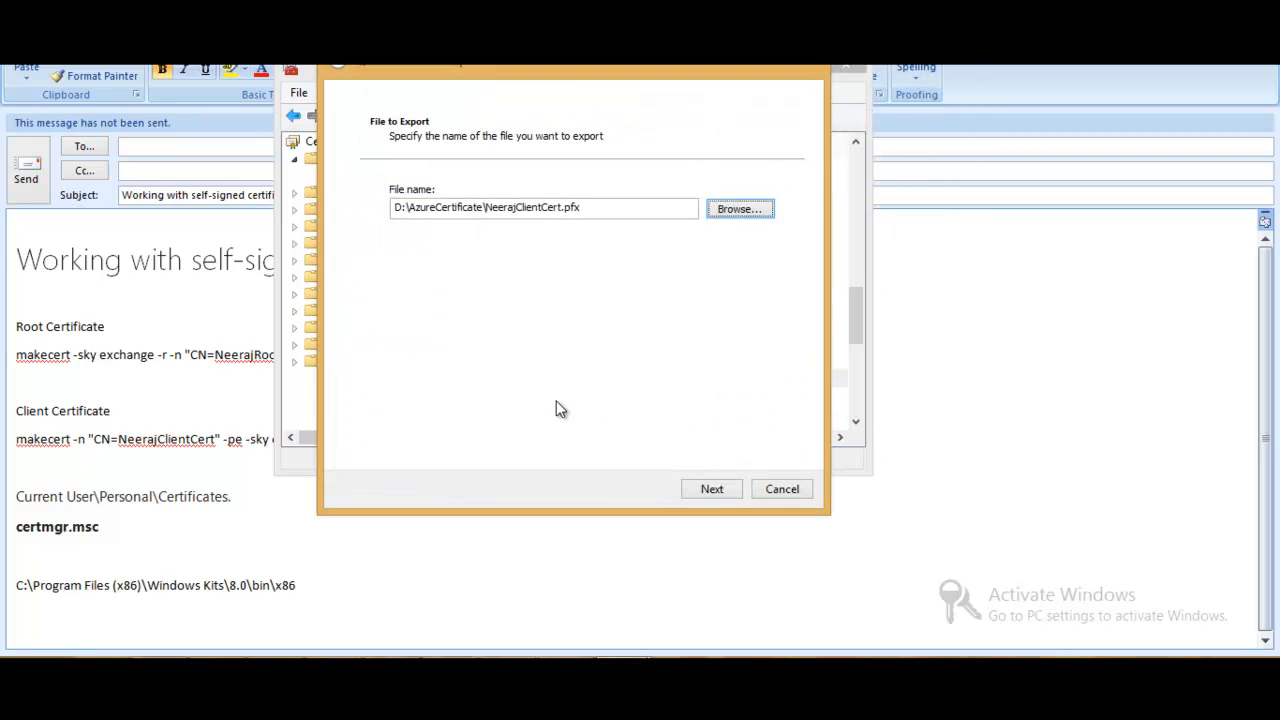
left_click(722, 490)
left_click(724, 490)
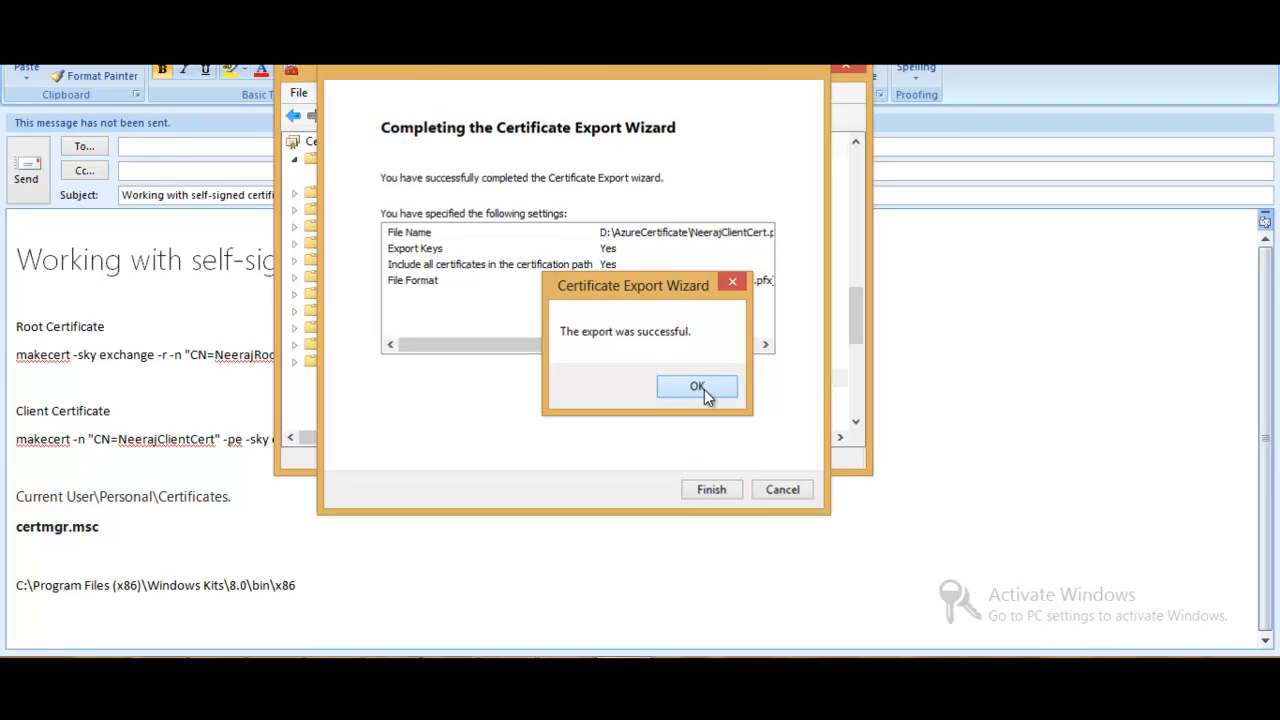
left_click(697, 388)
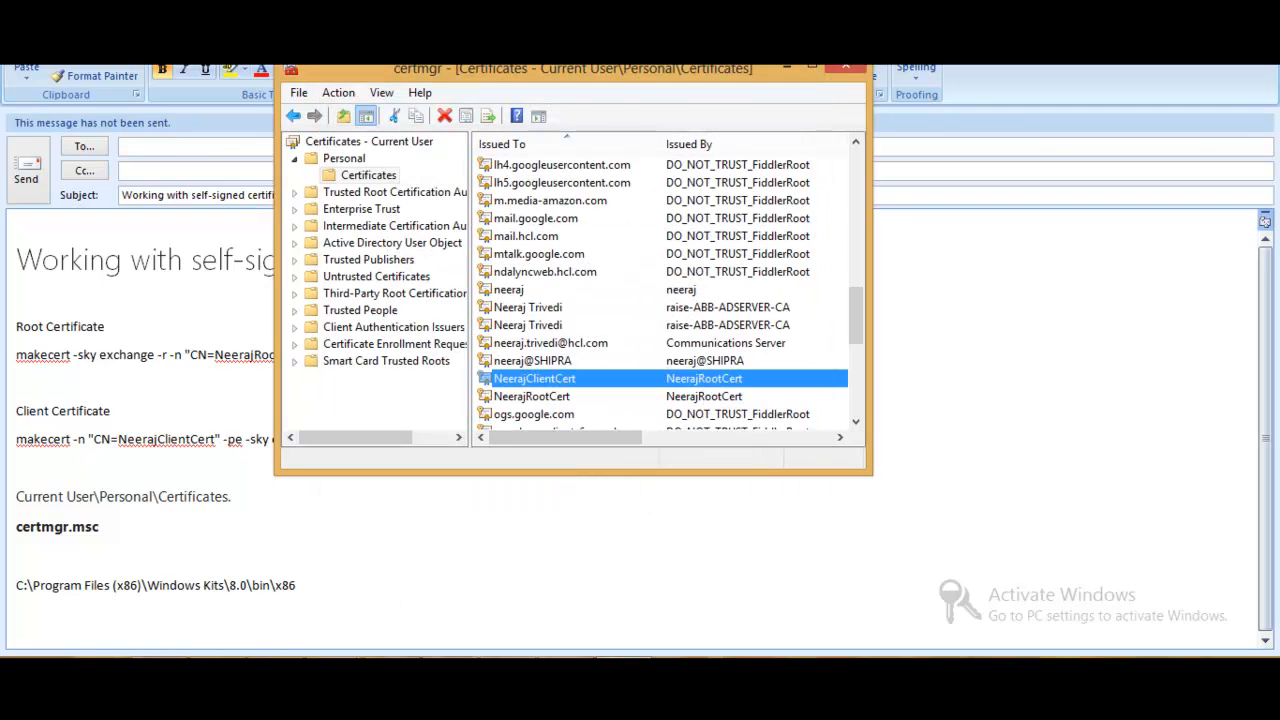
- Inspect the exported .pfx file in D:\AzureCertificate and its import wizard up to the private key password page, without importing it
left_click(160, 672)
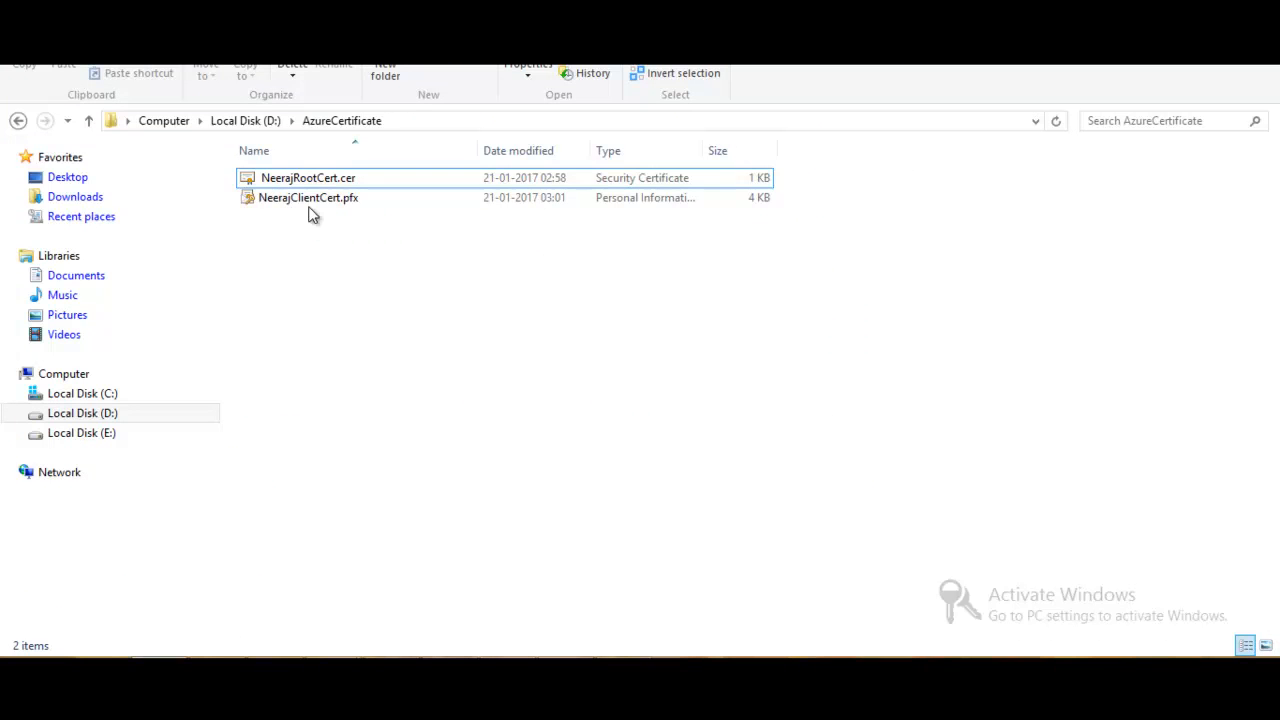
left_click(330, 200)
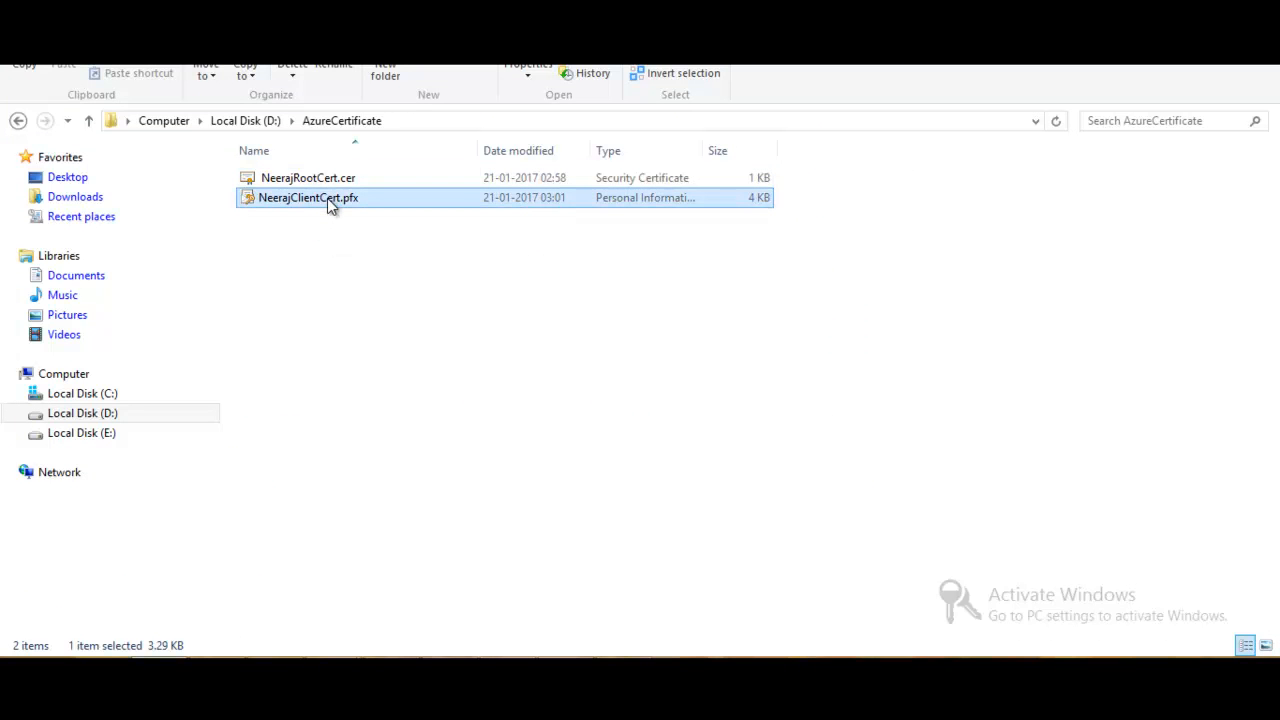
double_click(327, 198)
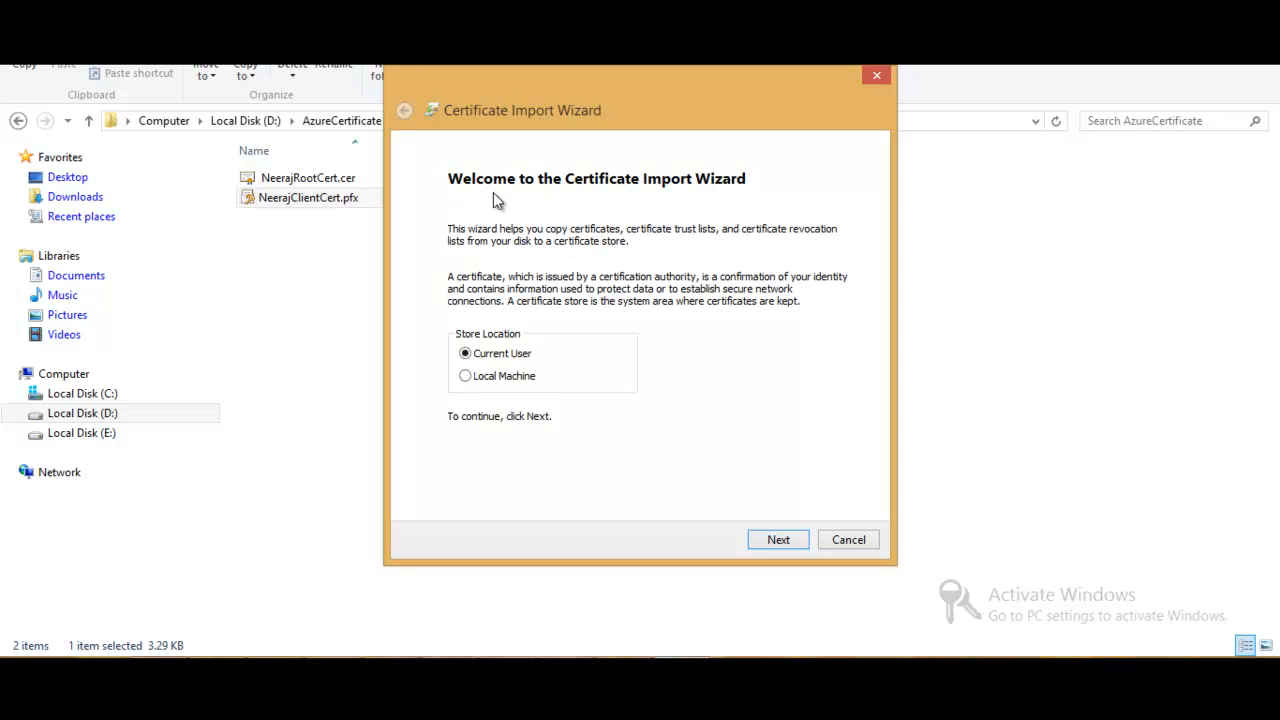
left_click(772, 537)
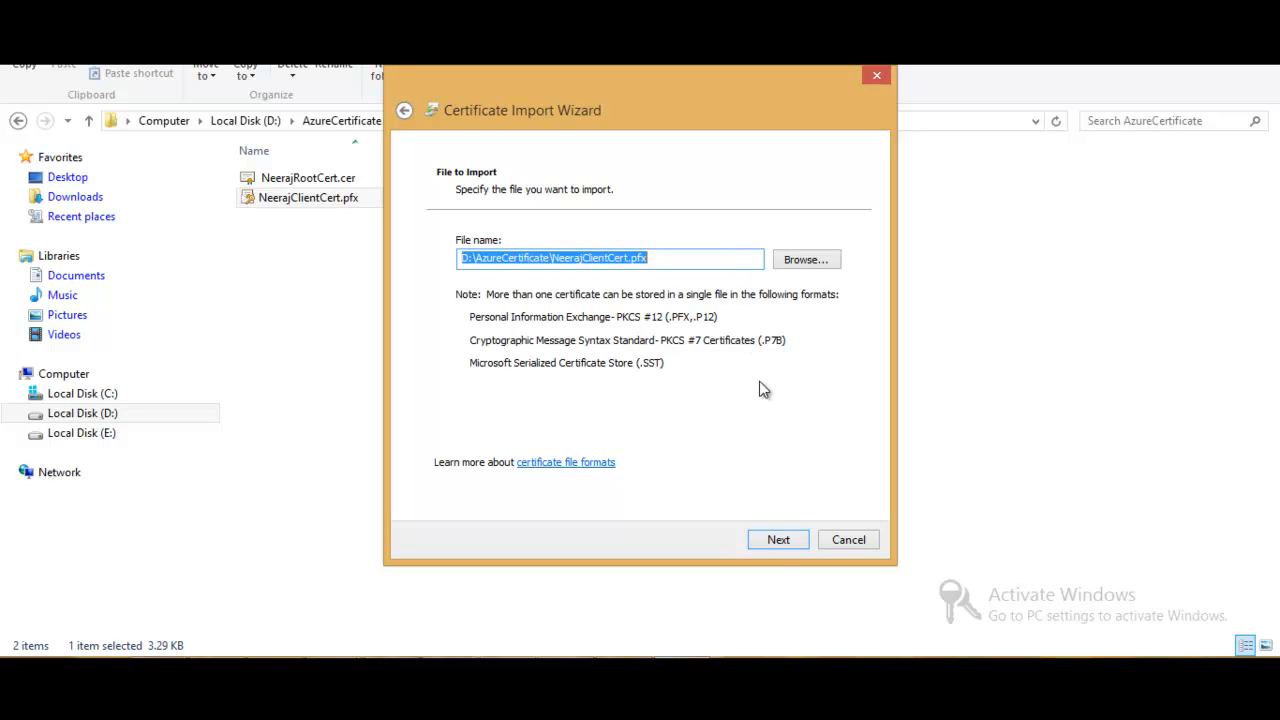
left_click(780, 541)
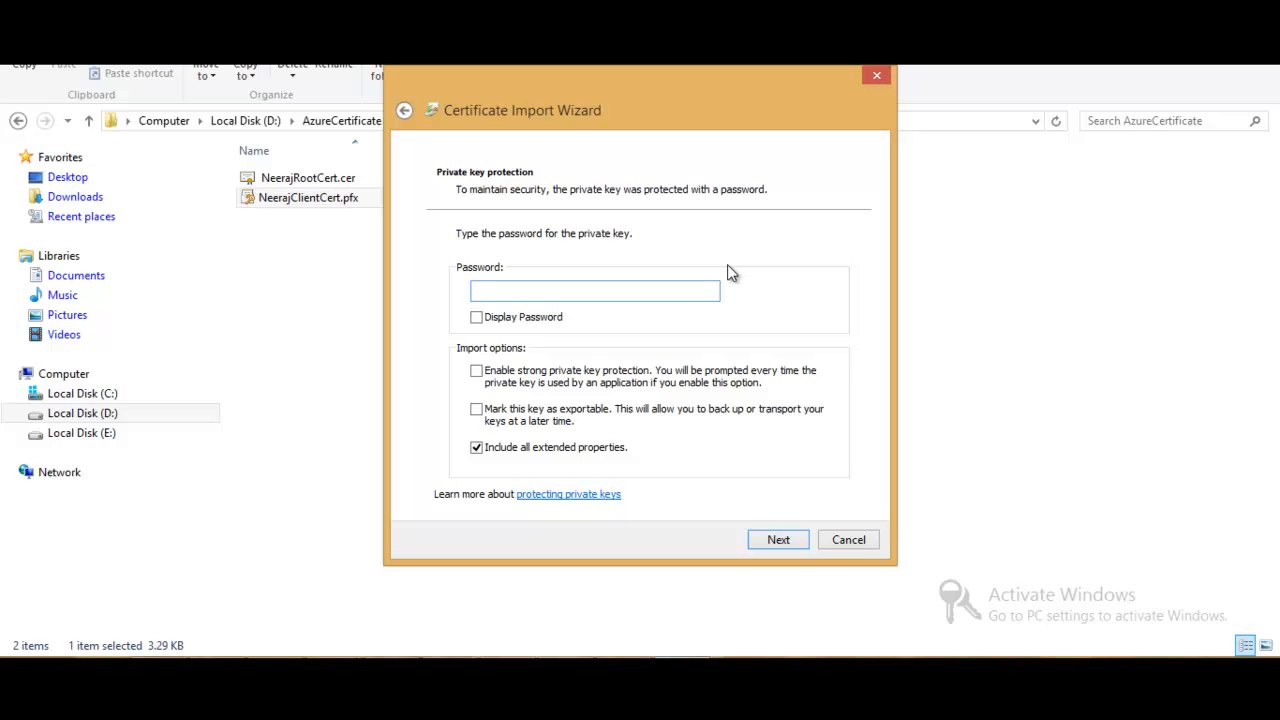
left_click(848, 540)
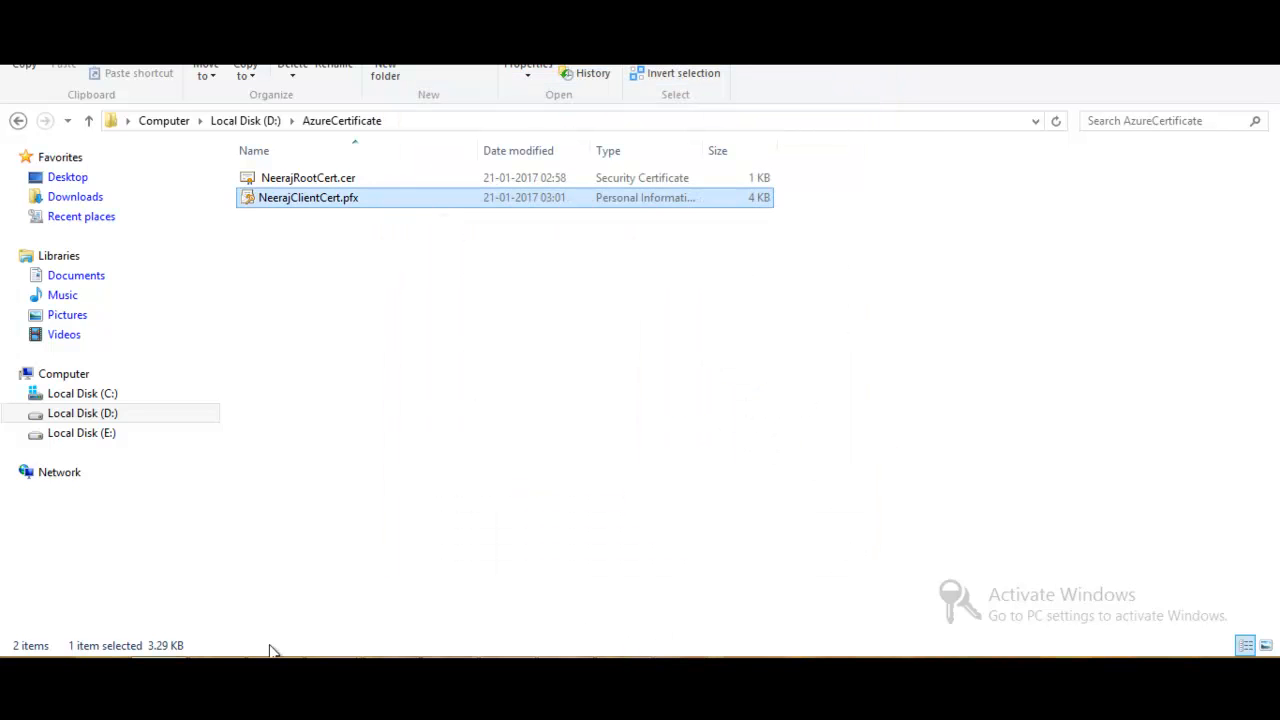
- Switch to the Azure portal and check the progress details of VNetCloudera's gateway creation
left_click(264, 673)
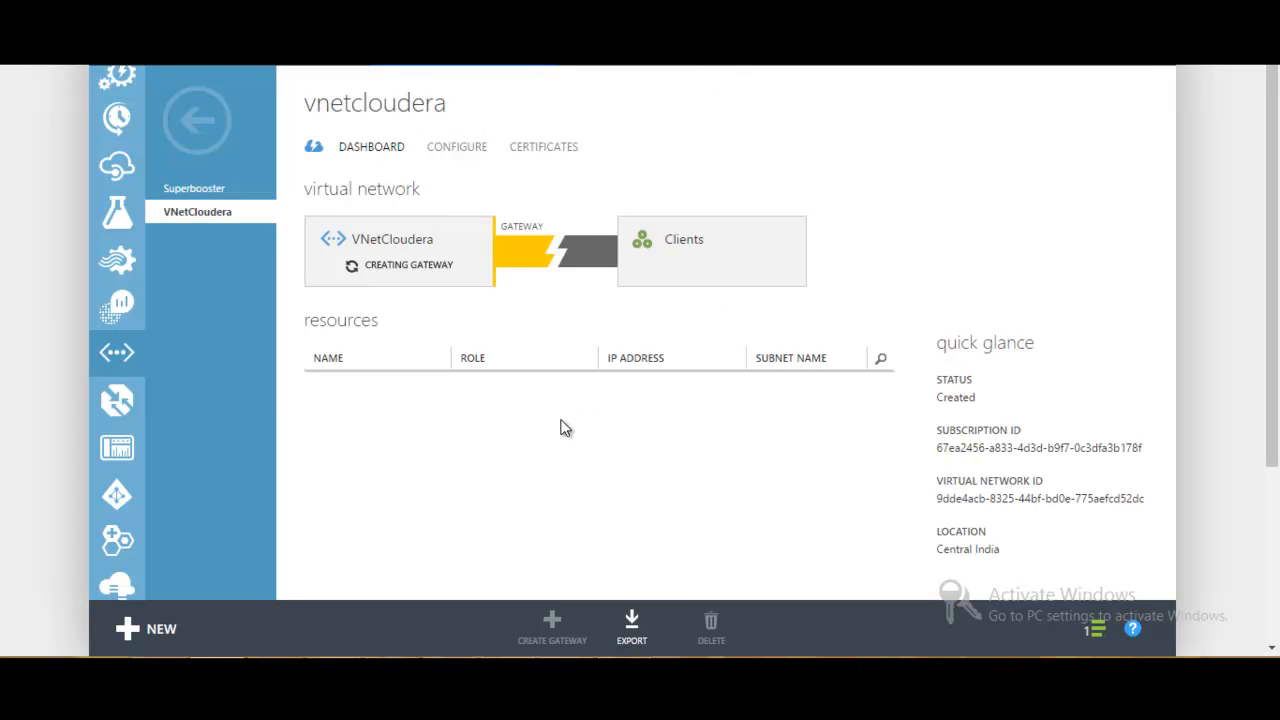
left_click(1095, 634)
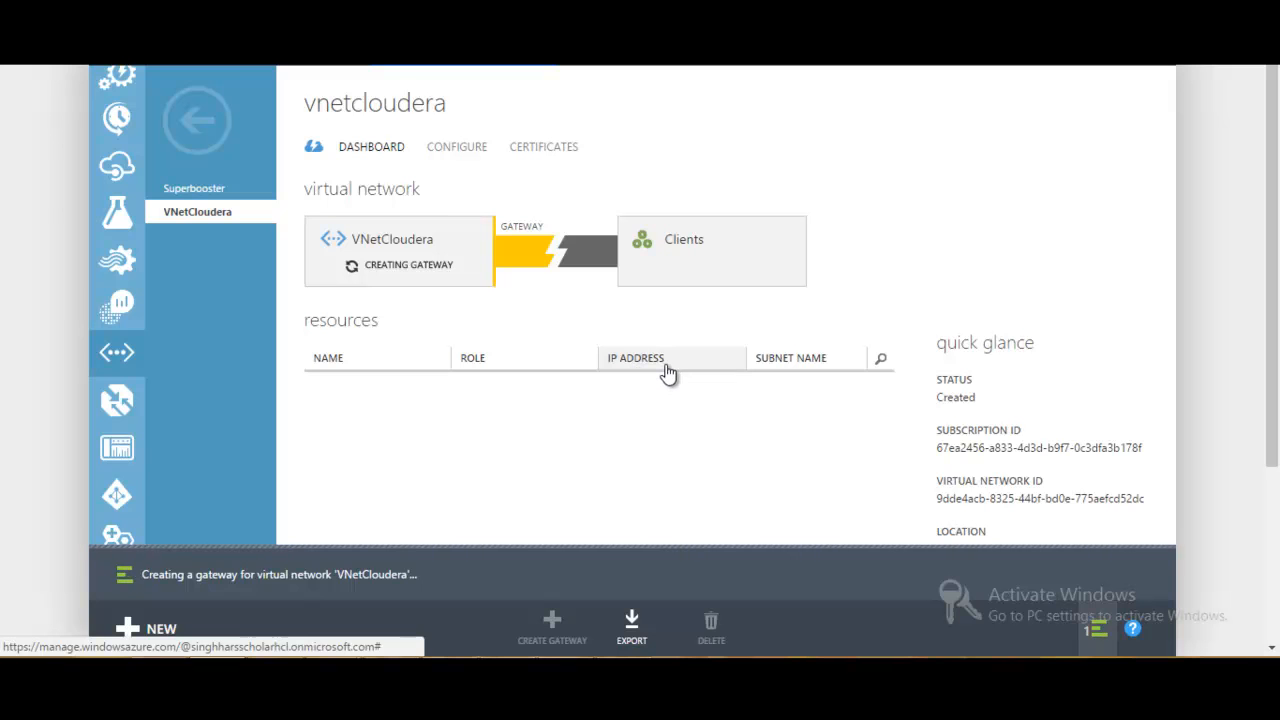
left_click(548, 672)
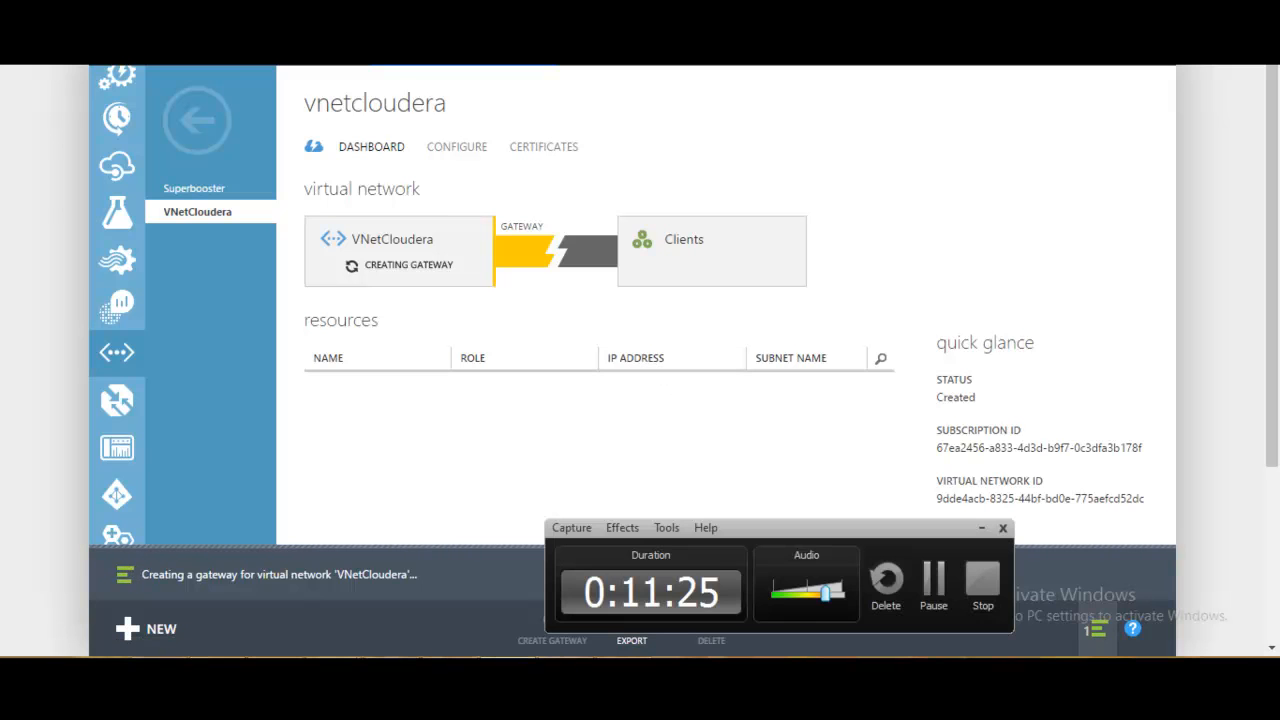
left_click(928, 584)
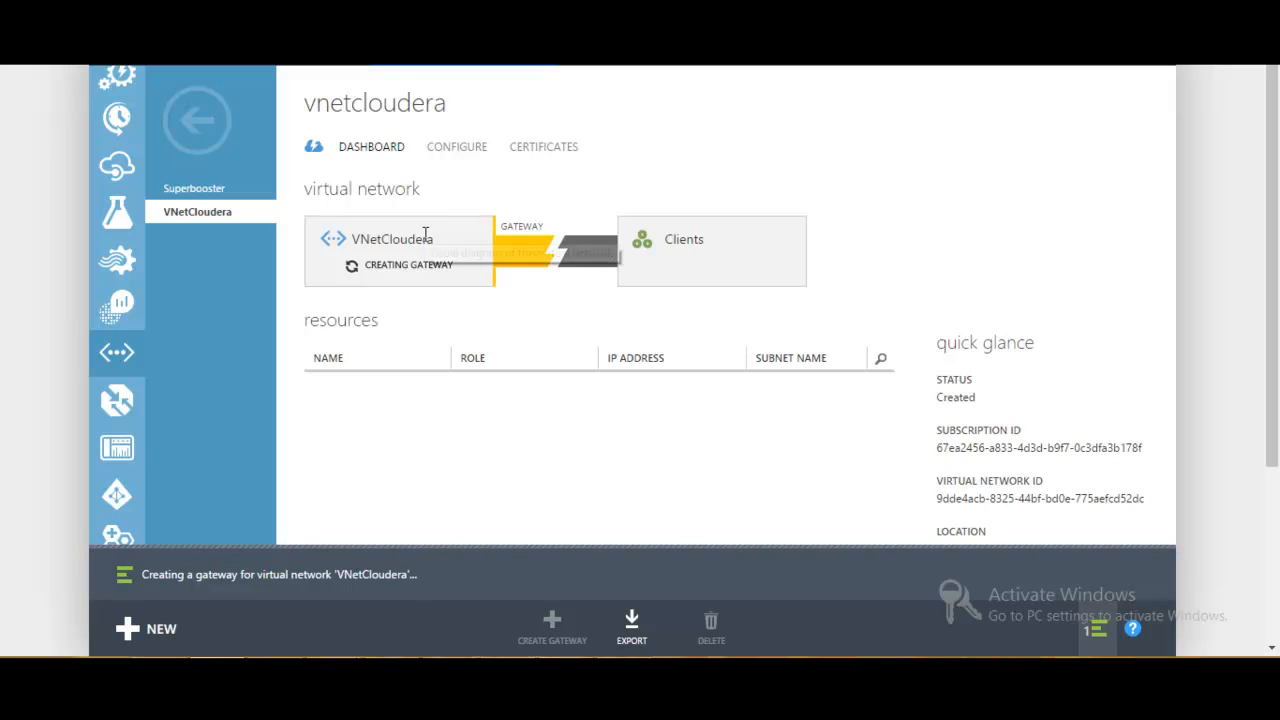
- Leave the VNetCloudera dashboard and open the list of virtual machine instances
left_click(360, 152)
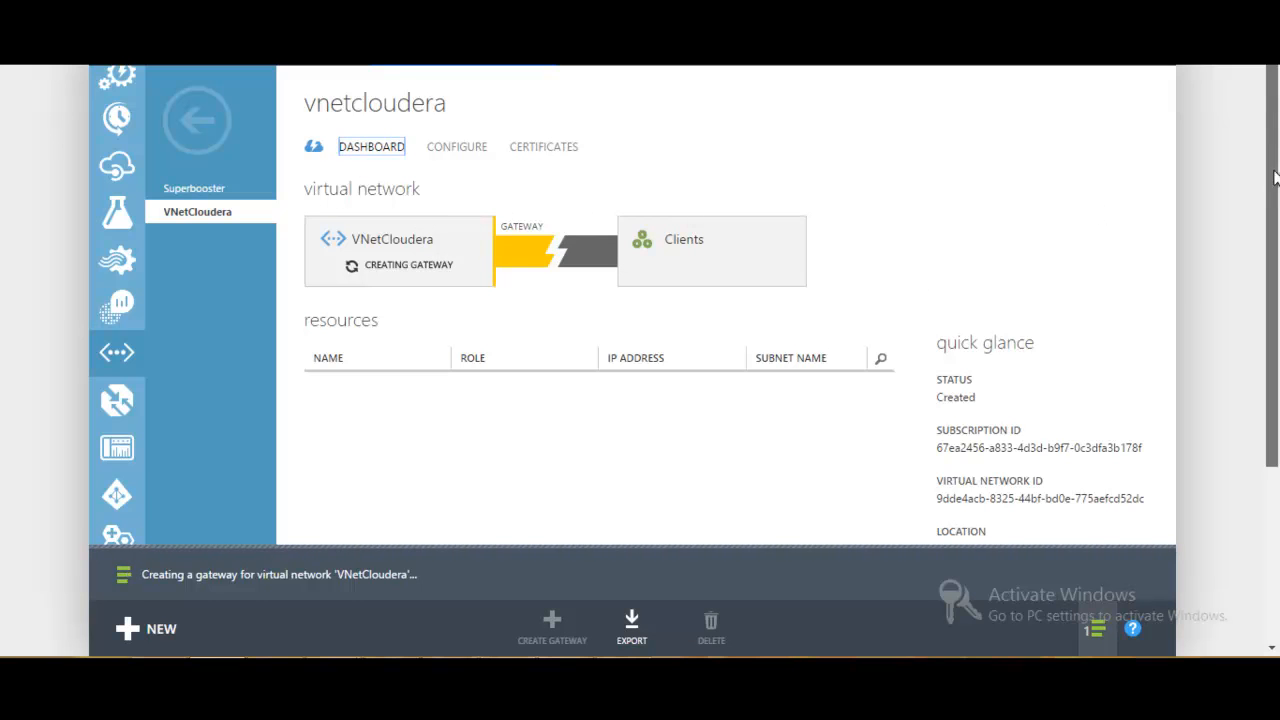
left_click(196, 140)
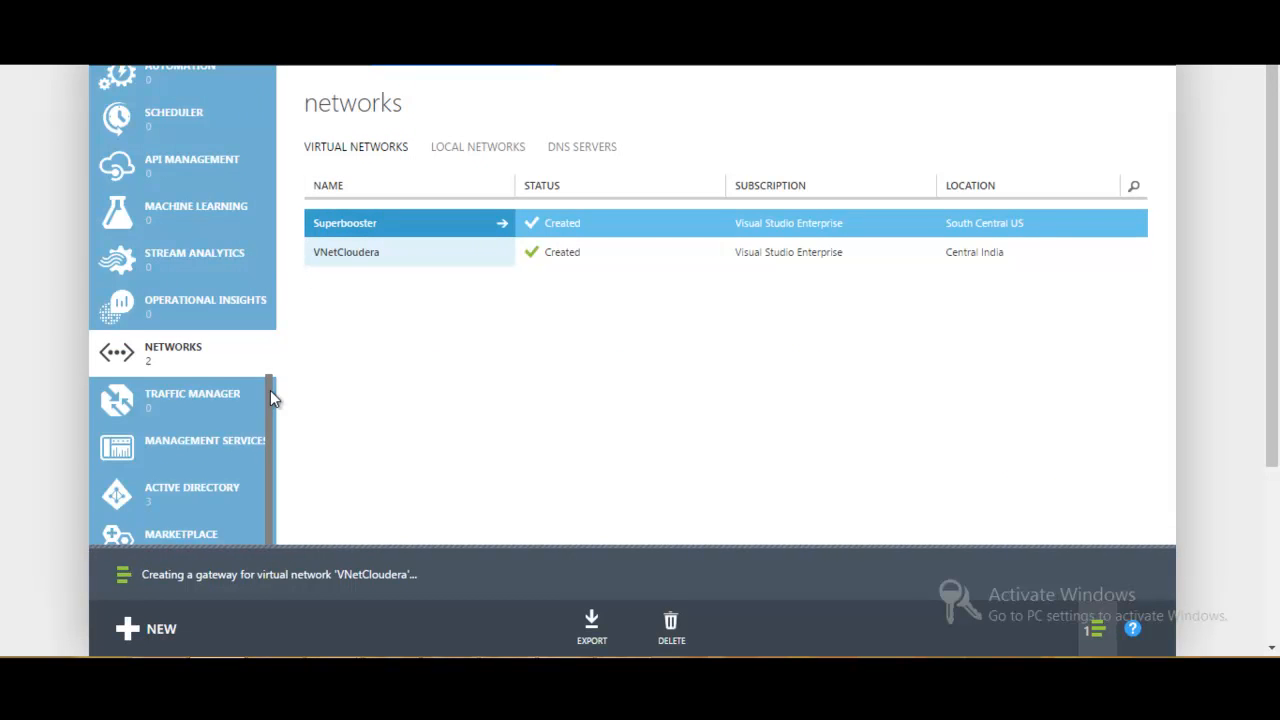
left_click_drag(270, 390, 270, 106)
left_click(220, 133)
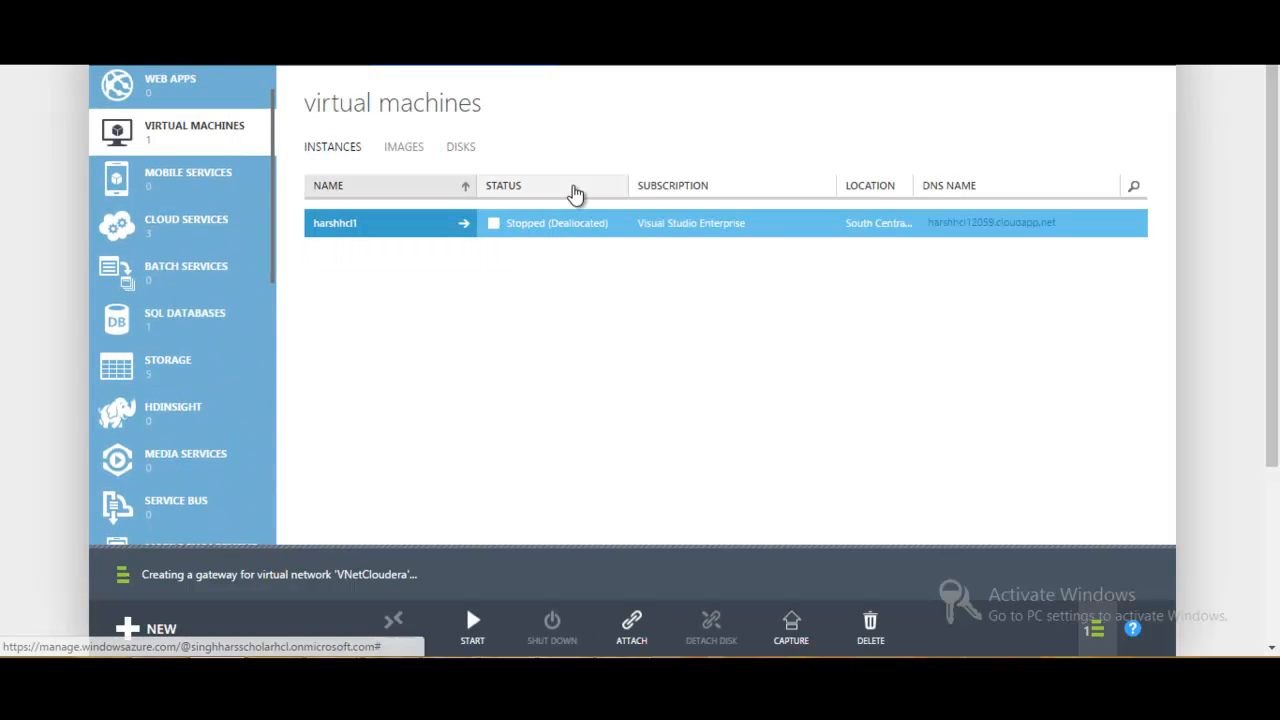
- Start a new virtual machine from the gallery using the CentOS-based OpenLogic 6.8 image and continue to its configuration
left_click(150, 635)
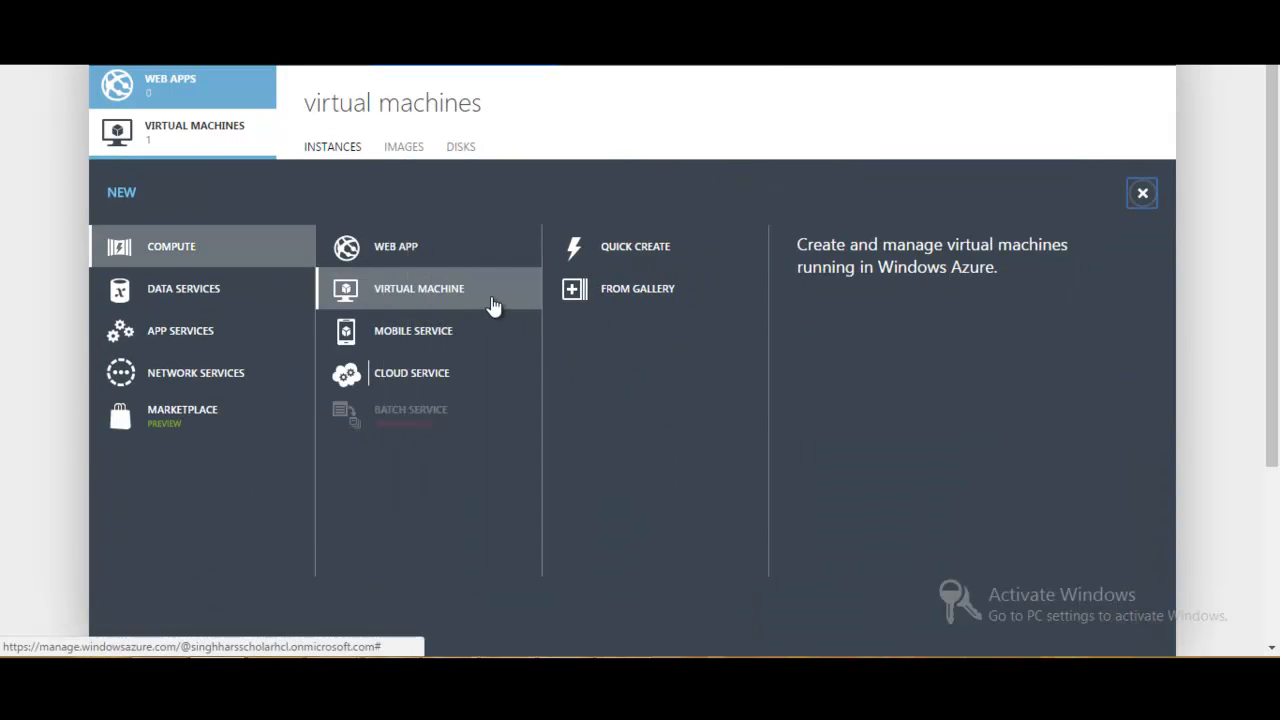
left_click(599, 250)
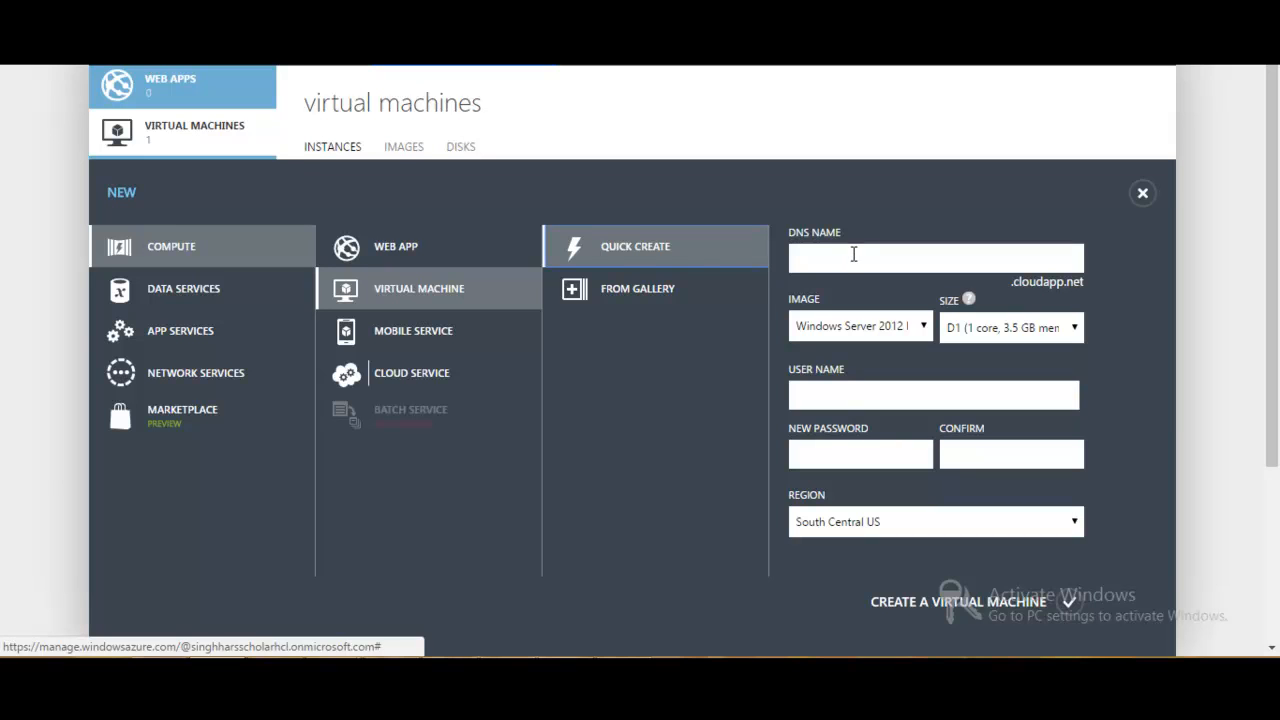
left_click(636, 293)
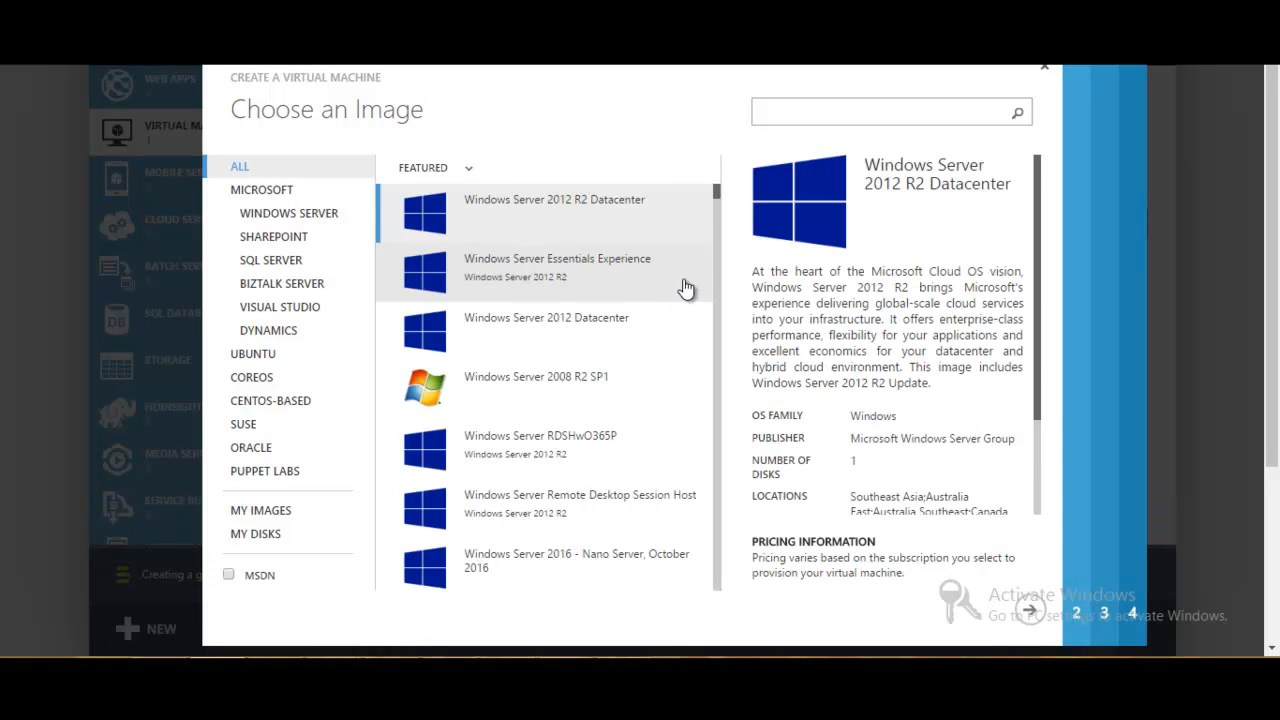
left_click(285, 404)
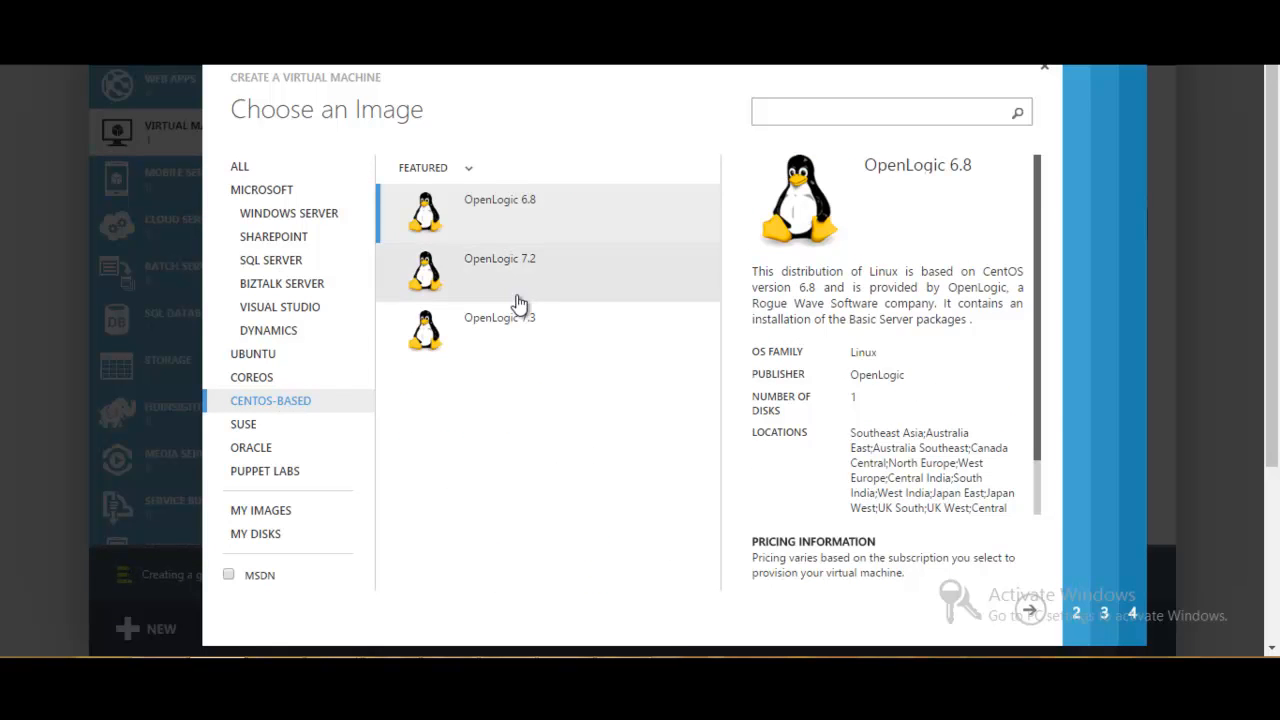
left_click(521, 231)
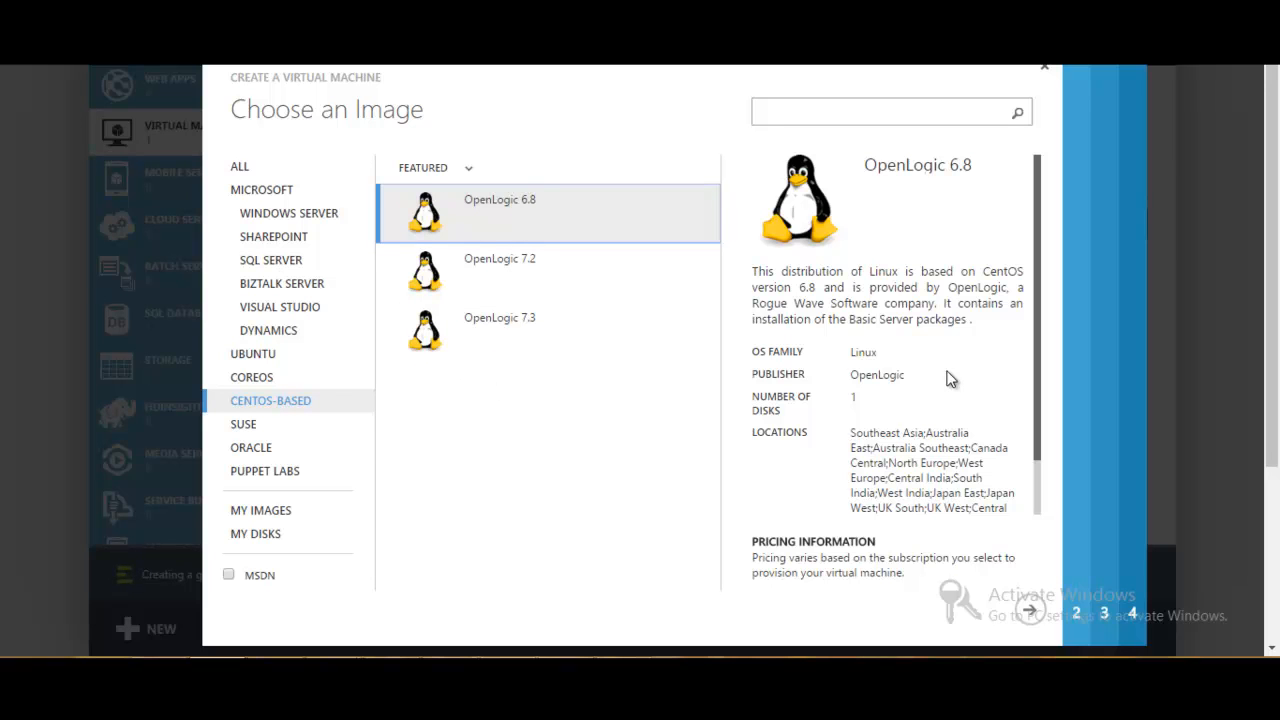
left_click(1029, 612)
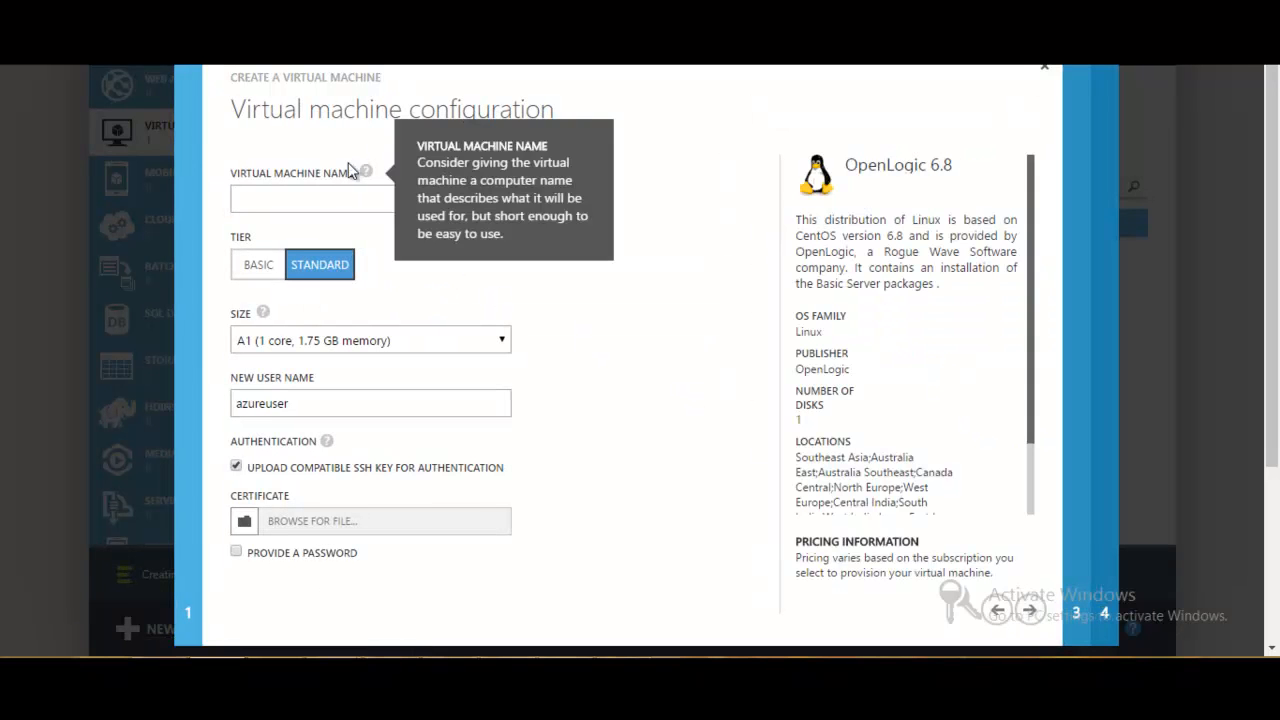
- Try naming the virtual machine demoClouderaMaster and clear the name again
left_click(338, 196)
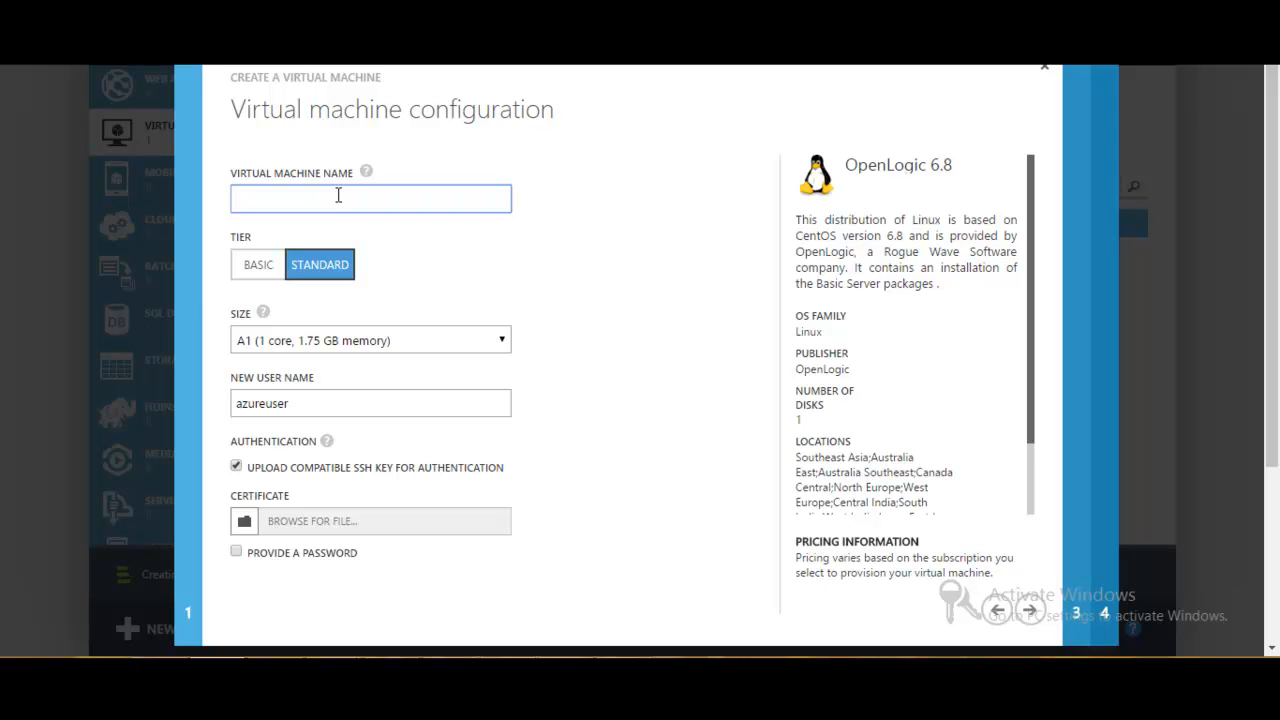
type("Clouder")
type("a")
type("Master")
type("demo")
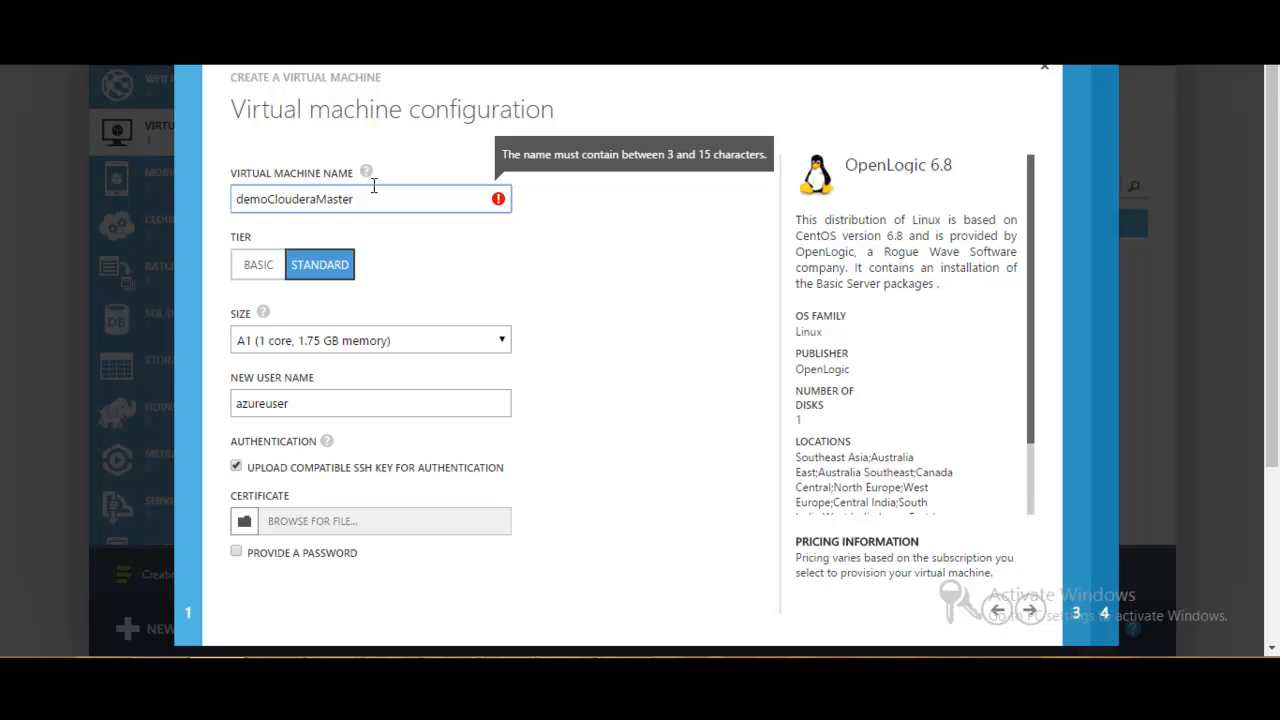
key("Left")
key("Left")
key("Left")
key("Delete")
type("D")
key("BackSpace")
key("BackSpace")
key("BackSpace")
key("BackSpace")
key("BackSpace")
key("BackSpace")
key("BackSpace")
key("BackSpace")
key("BackSpace")
key("BackSpace")
key("BackSpace")
key("BackSpace")
key("BackSpace")
key("BackSpace")
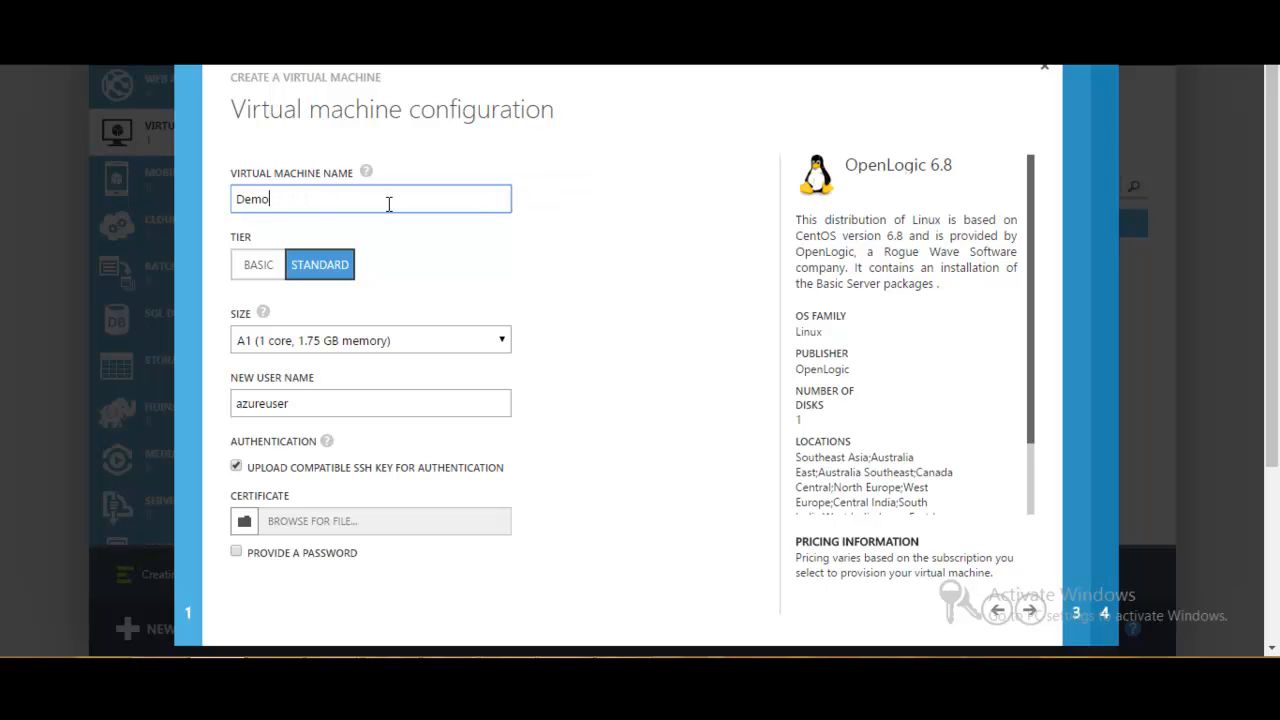
key("BackSpace")
key("BackSpace")
key("BackSpace")
key("BackSpace")
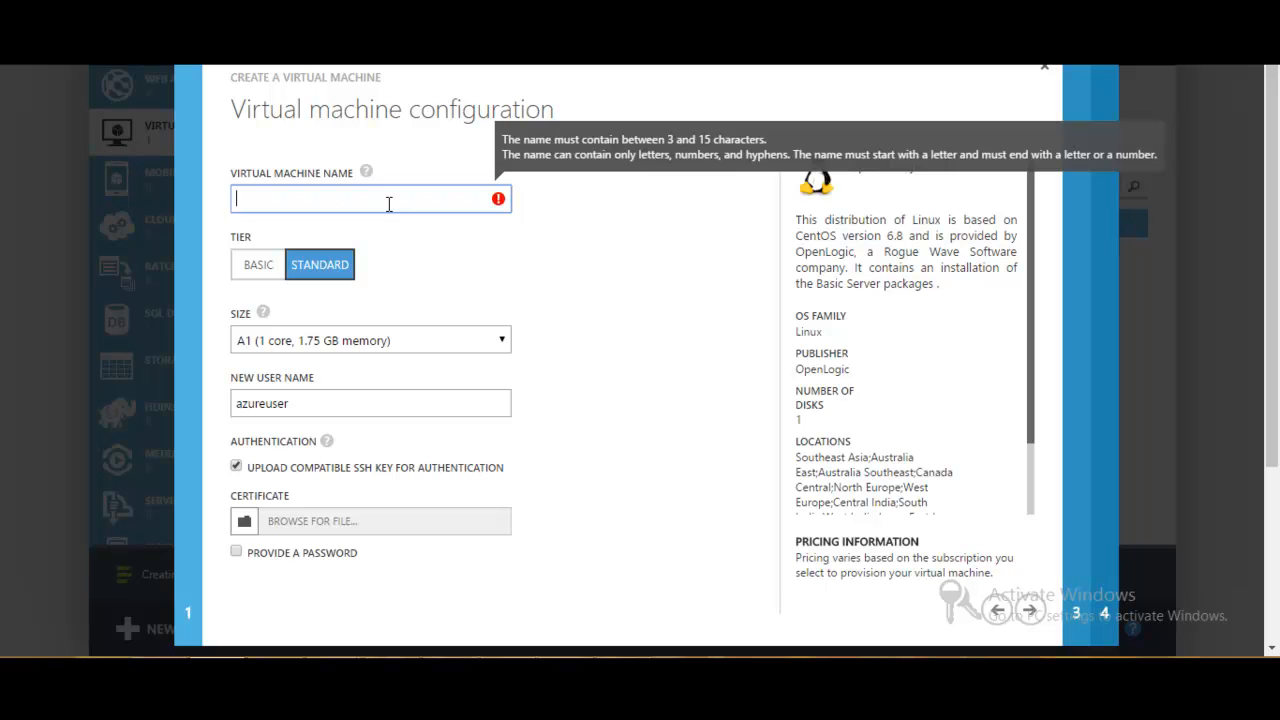
- Name the virtual machine ClouderaMaster and set its size to A4 (8 cores, 14 GB memory)
type("Cloudera")
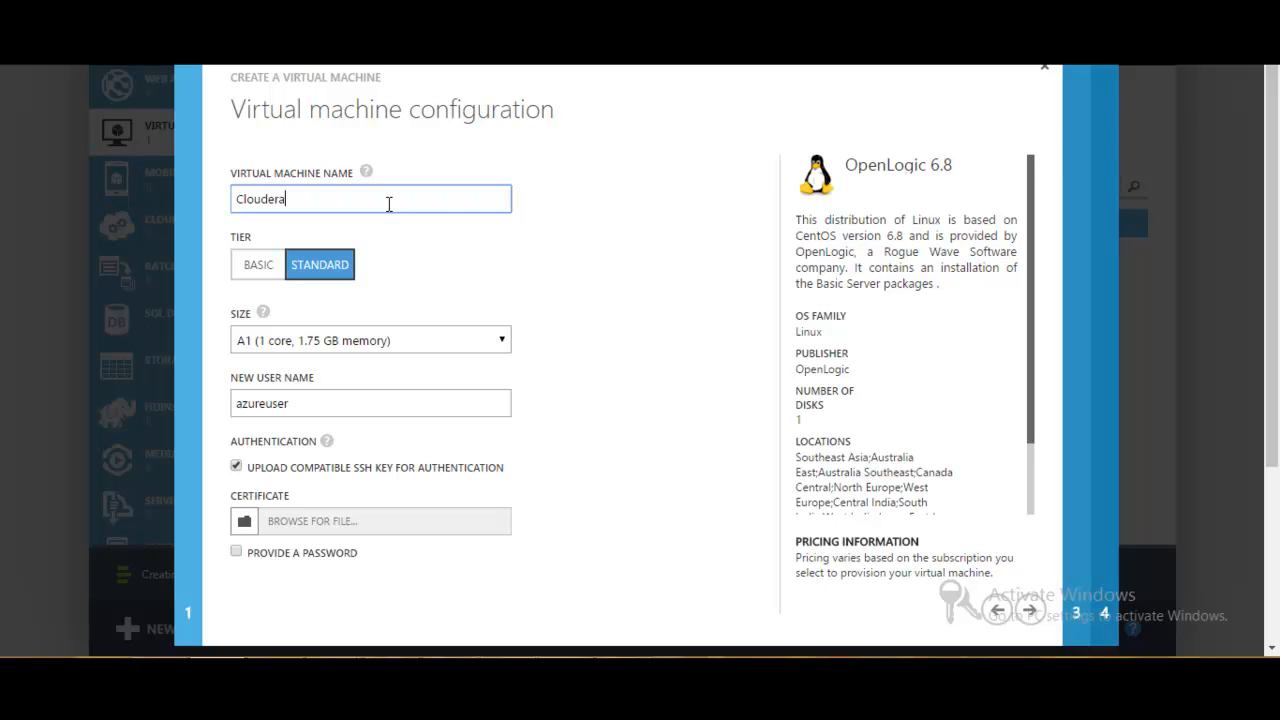
type("Master")
left_click(449, 283)
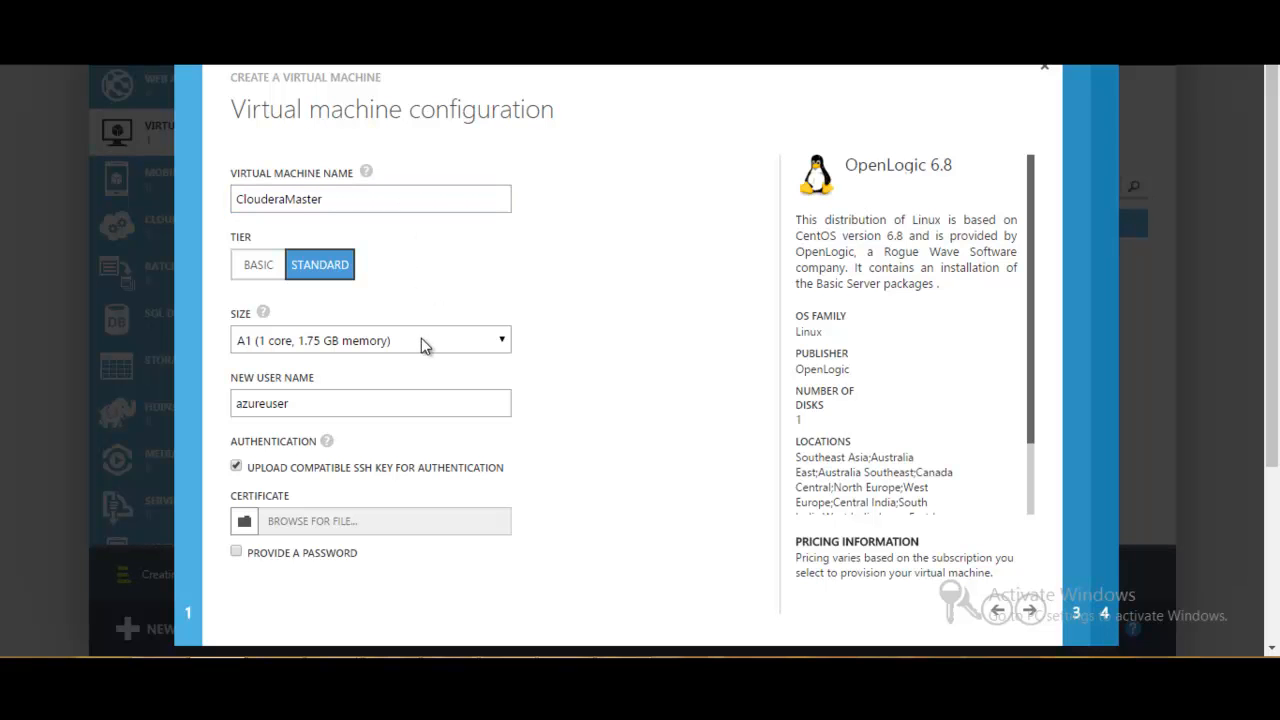
left_click(421, 341)
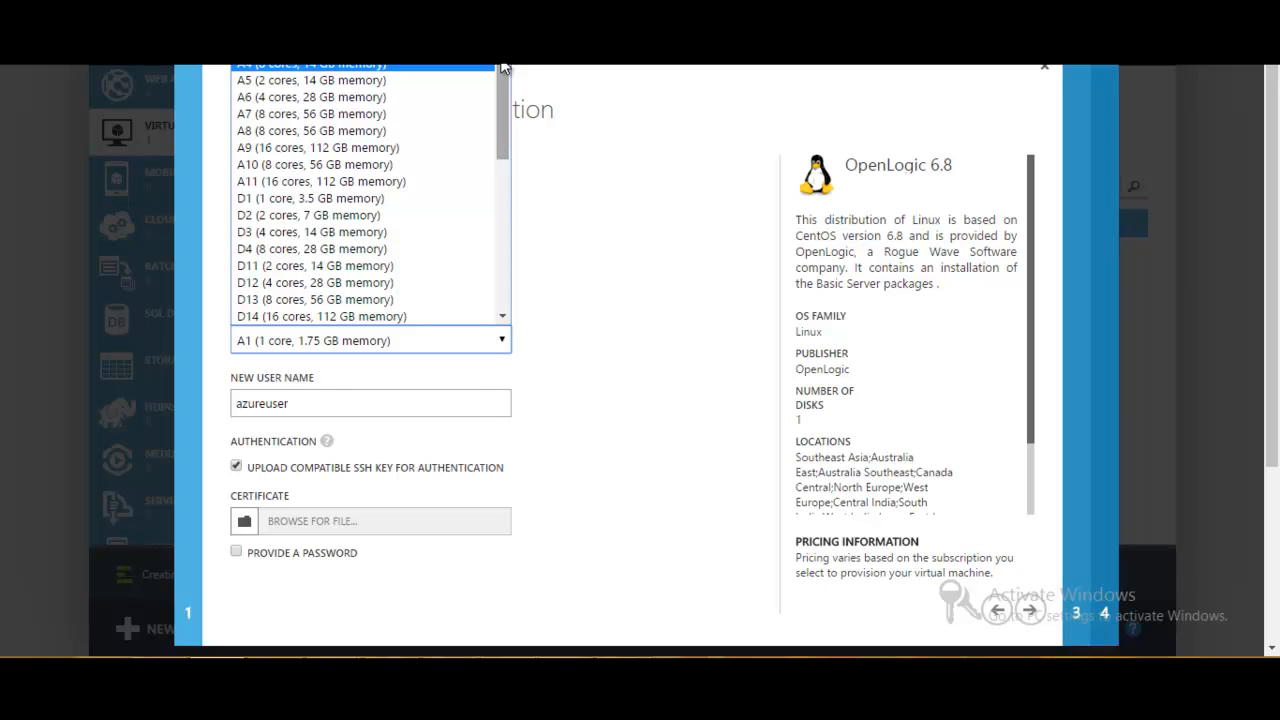
left_click(424, 66)
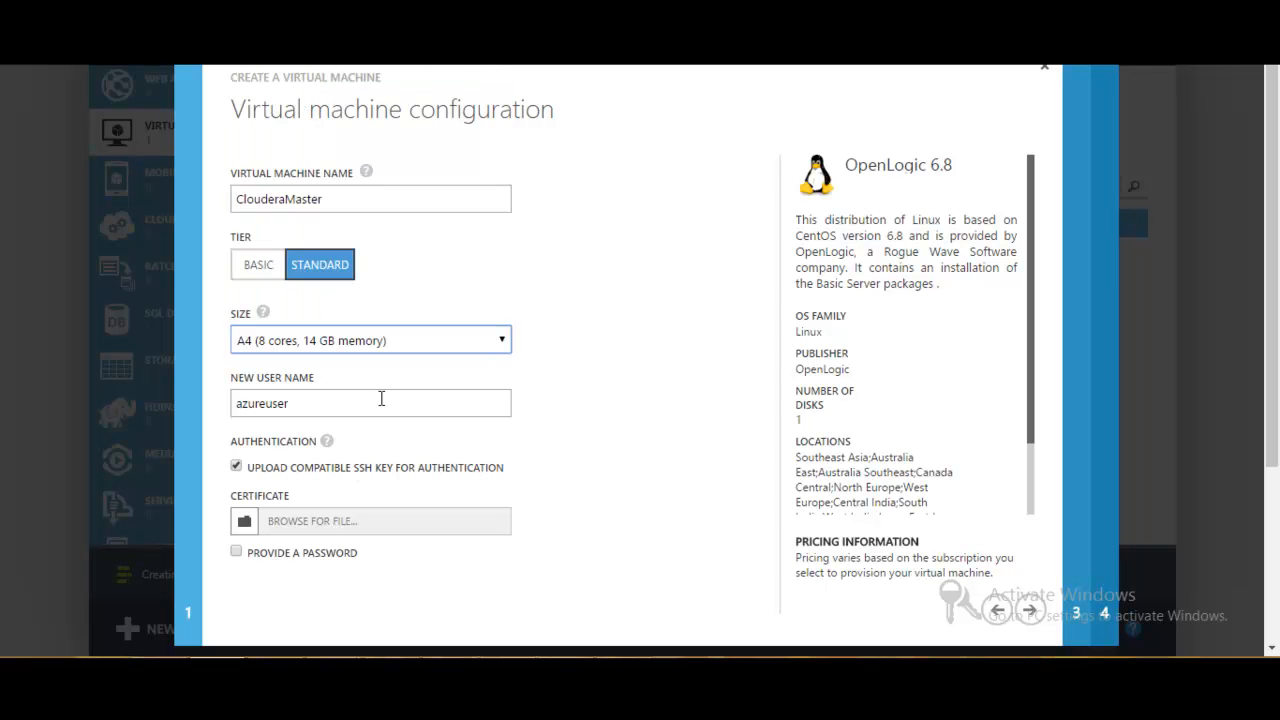
- Switch ClouderaMaster's authentication from SSH key to password, enter and confirm the new password, and continue to the cloud service settings
left_click(237, 467)
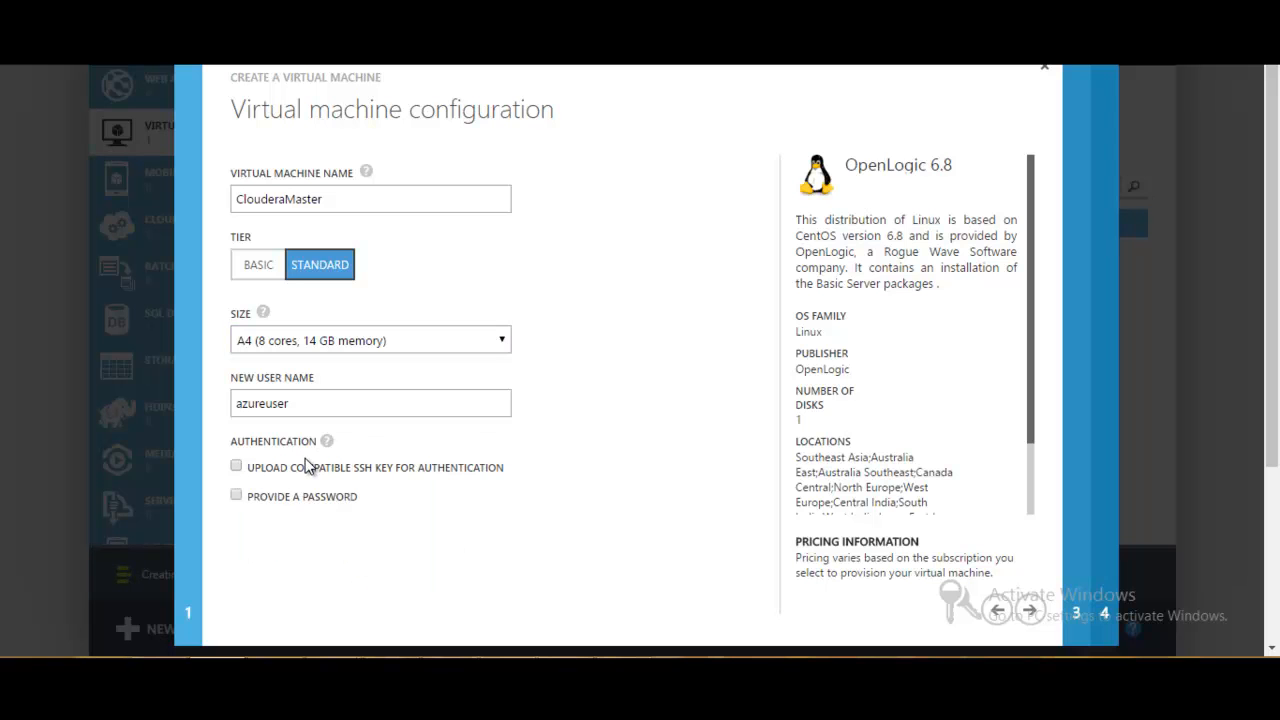
left_click(237, 496)
left_click(264, 543)
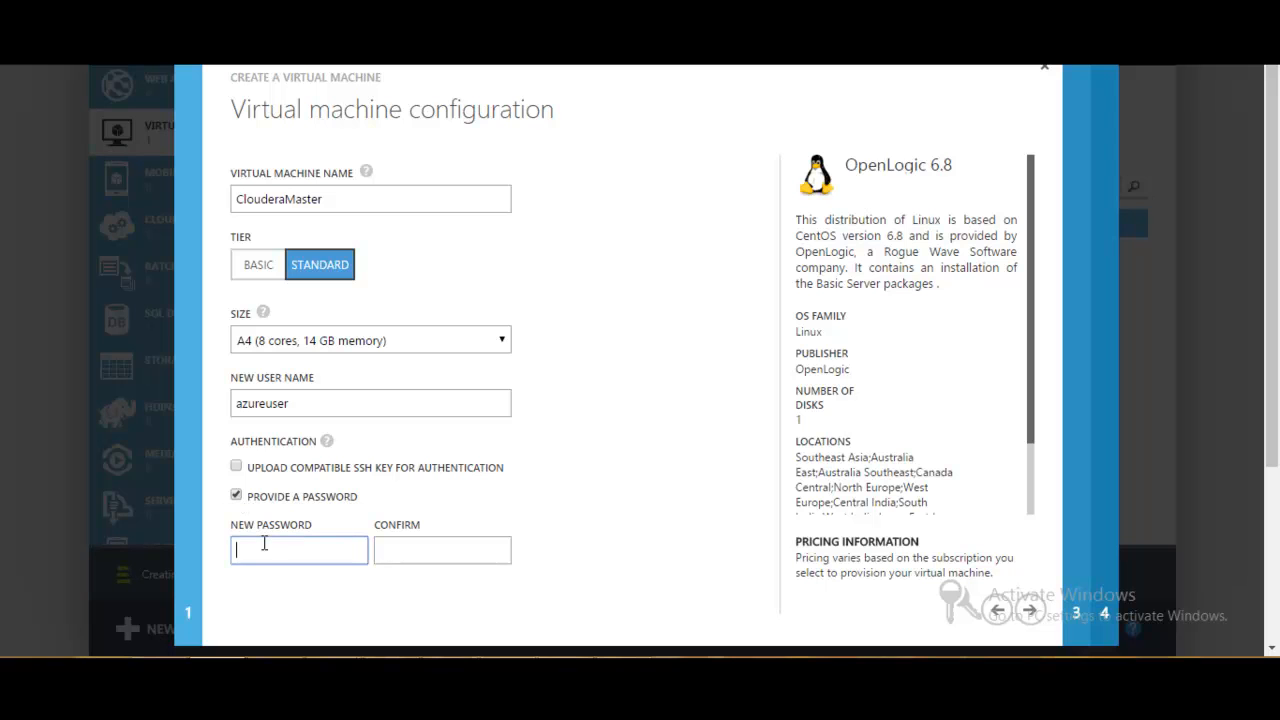
type("•••••••••")
key("Tab")
type("•••••")
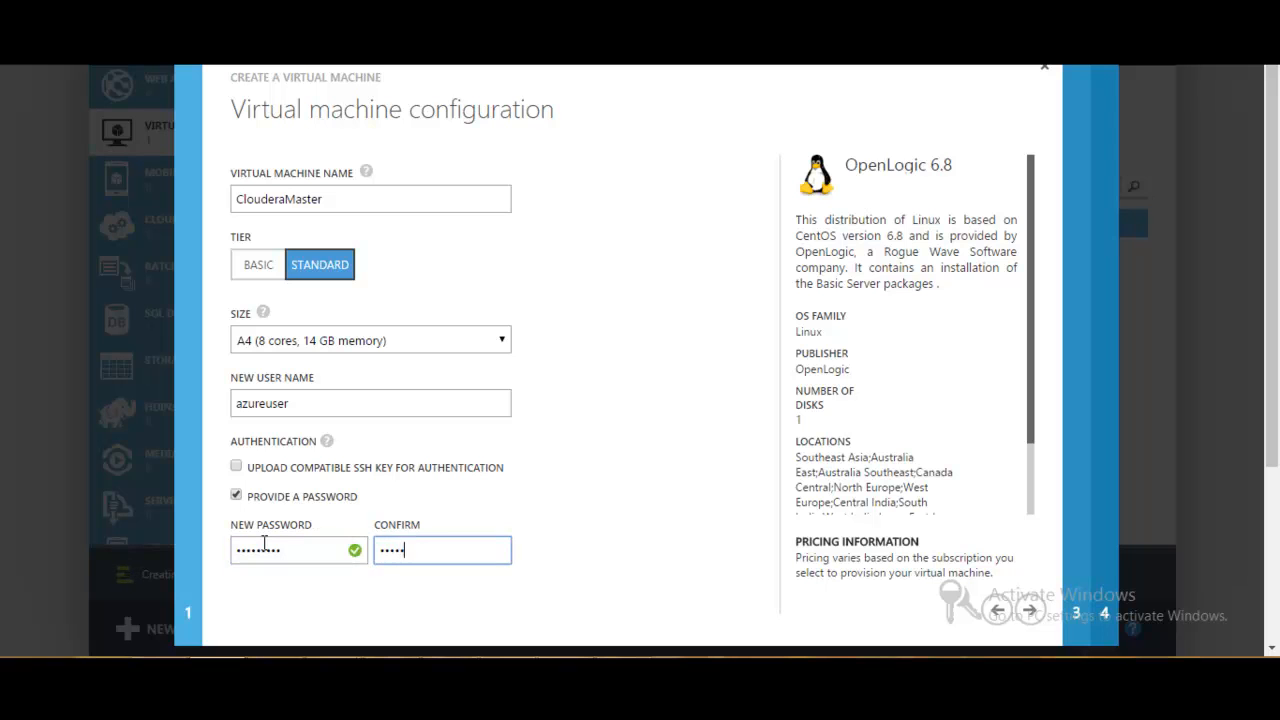
type("••••")
left_click(1030, 609)
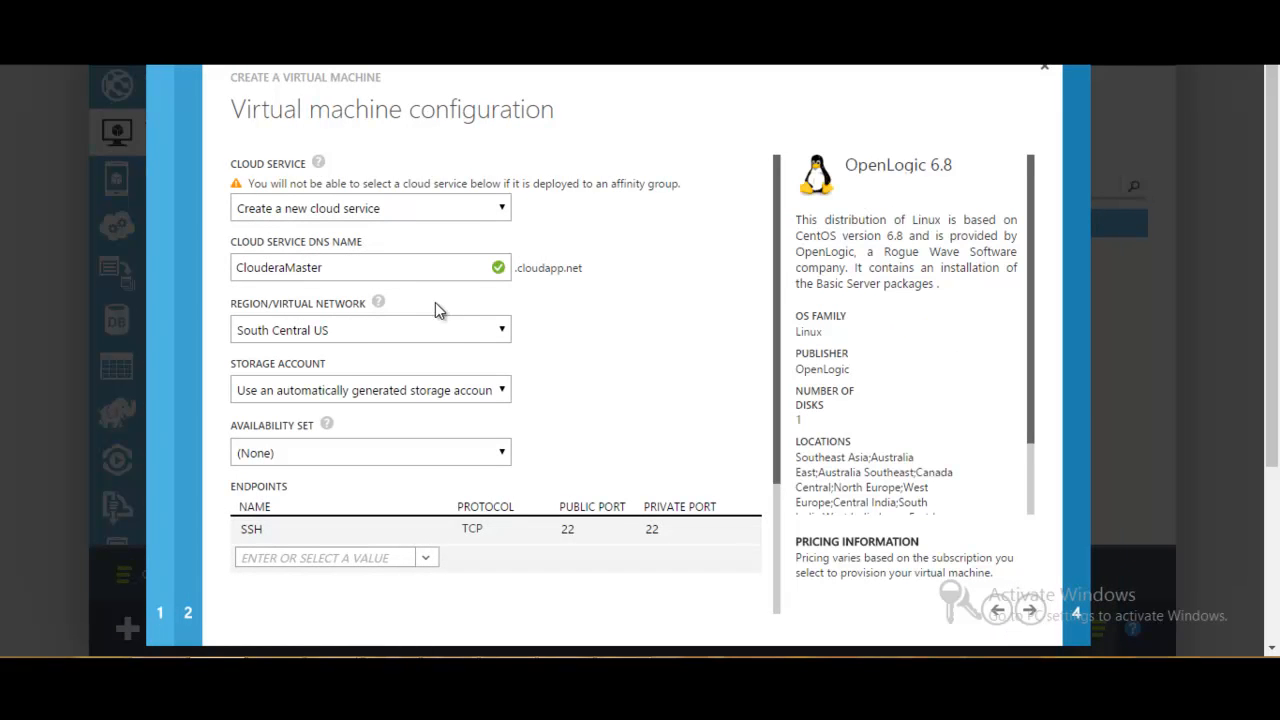
- Place ClouderaMaster in the VNetCloudera virtual network and submit its creation with the default endpoint and VM Agent settings
left_click(500, 330)
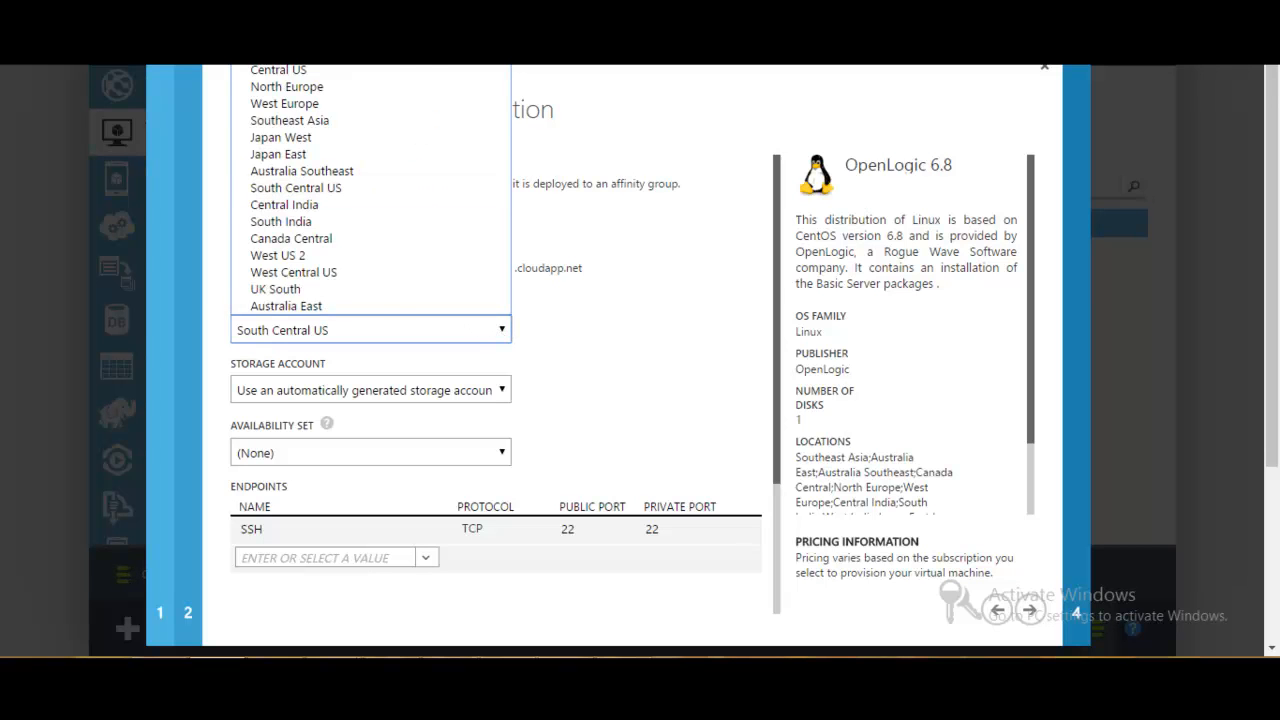
left_click(290, 40)
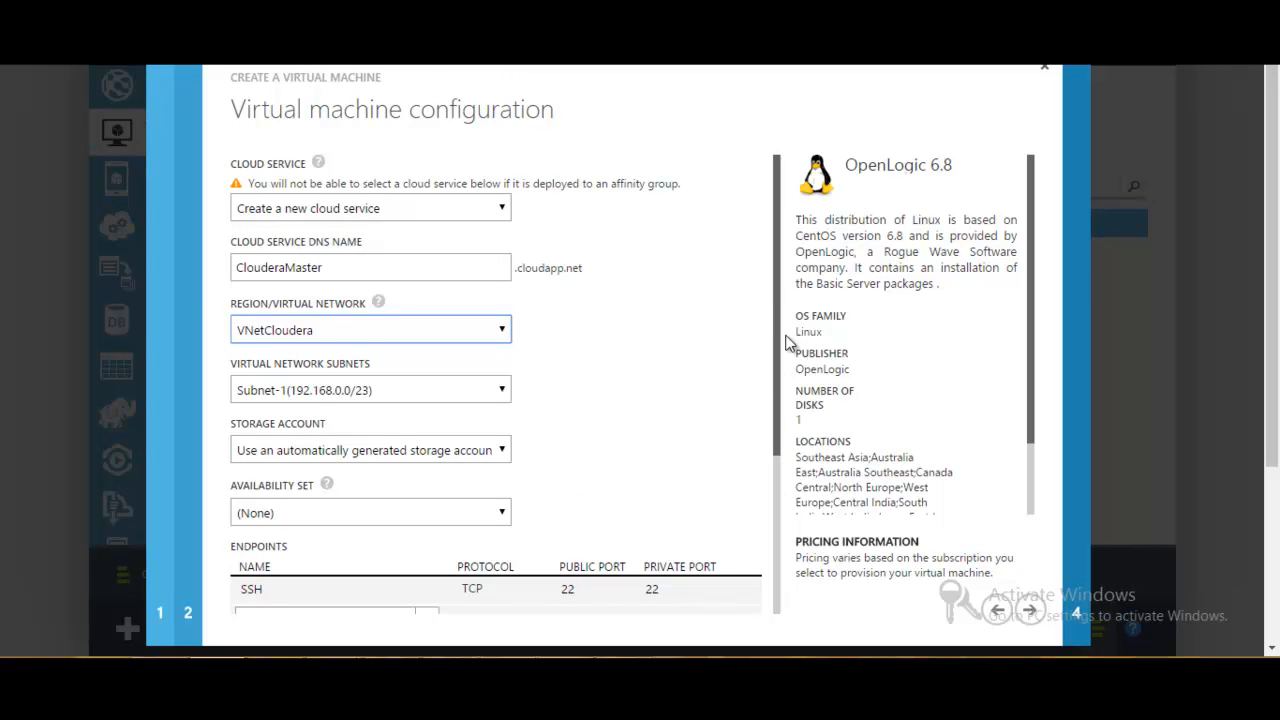
left_click_drag(774, 291, 770, 415)
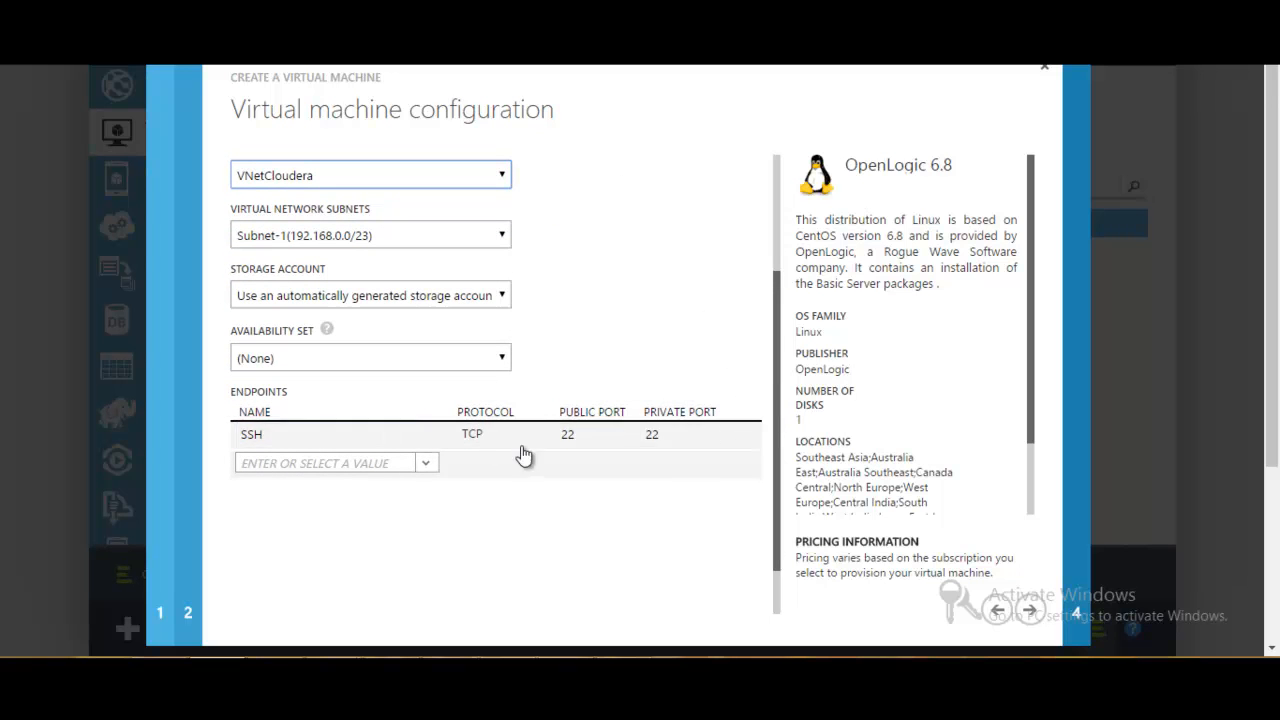
left_click(580, 432)
left_click(1029, 610)
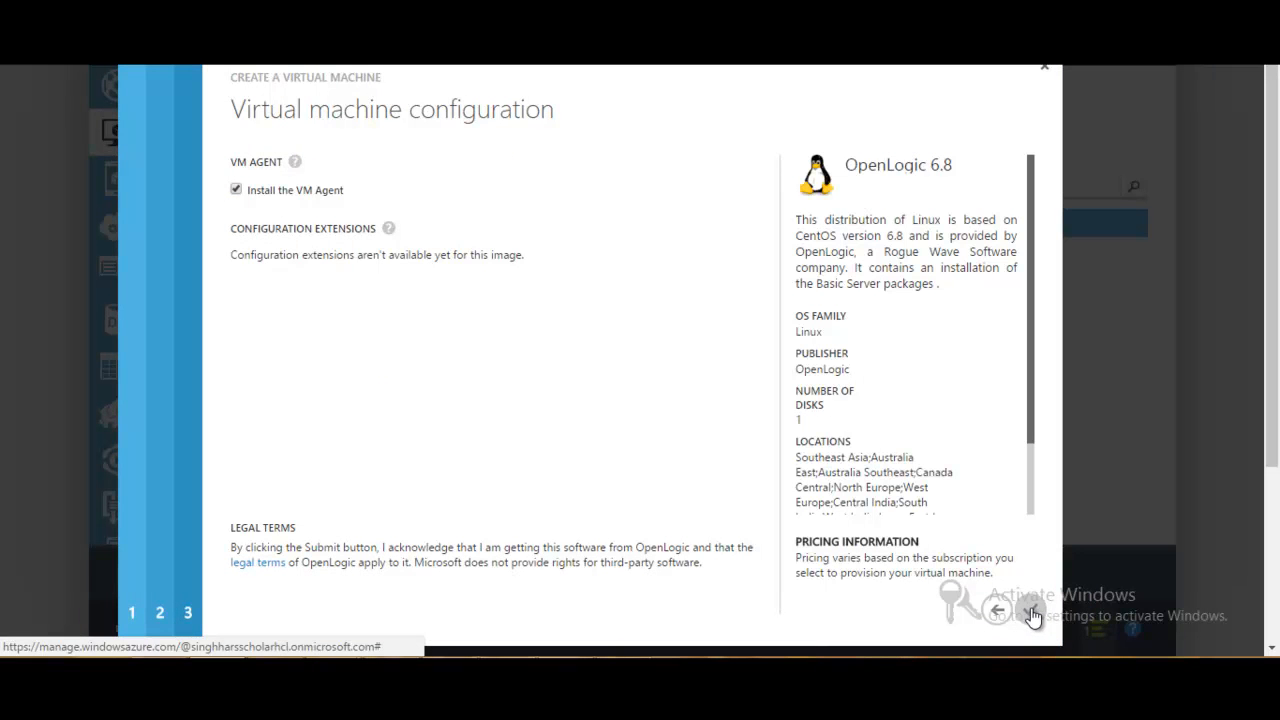
left_click(1033, 612)
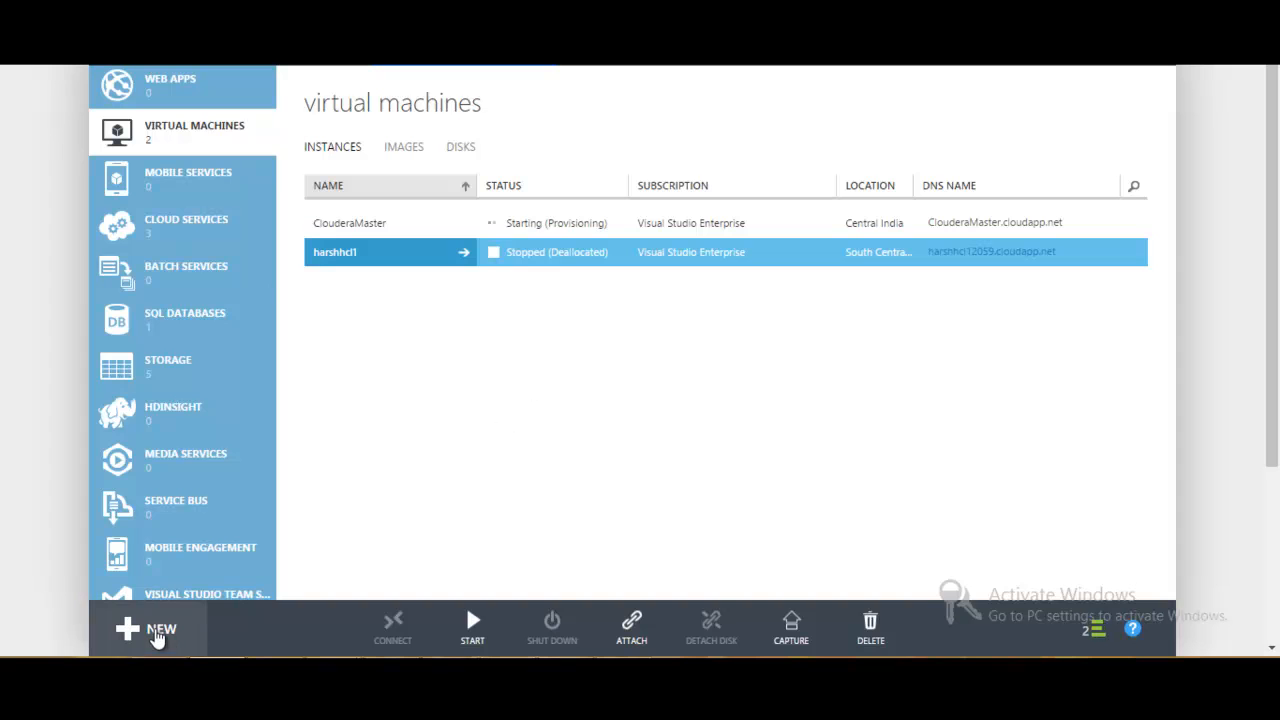
- Start a second virtual machine from the gallery using the CentOS-based OpenLogic 6.8 image
left_click(157, 635)
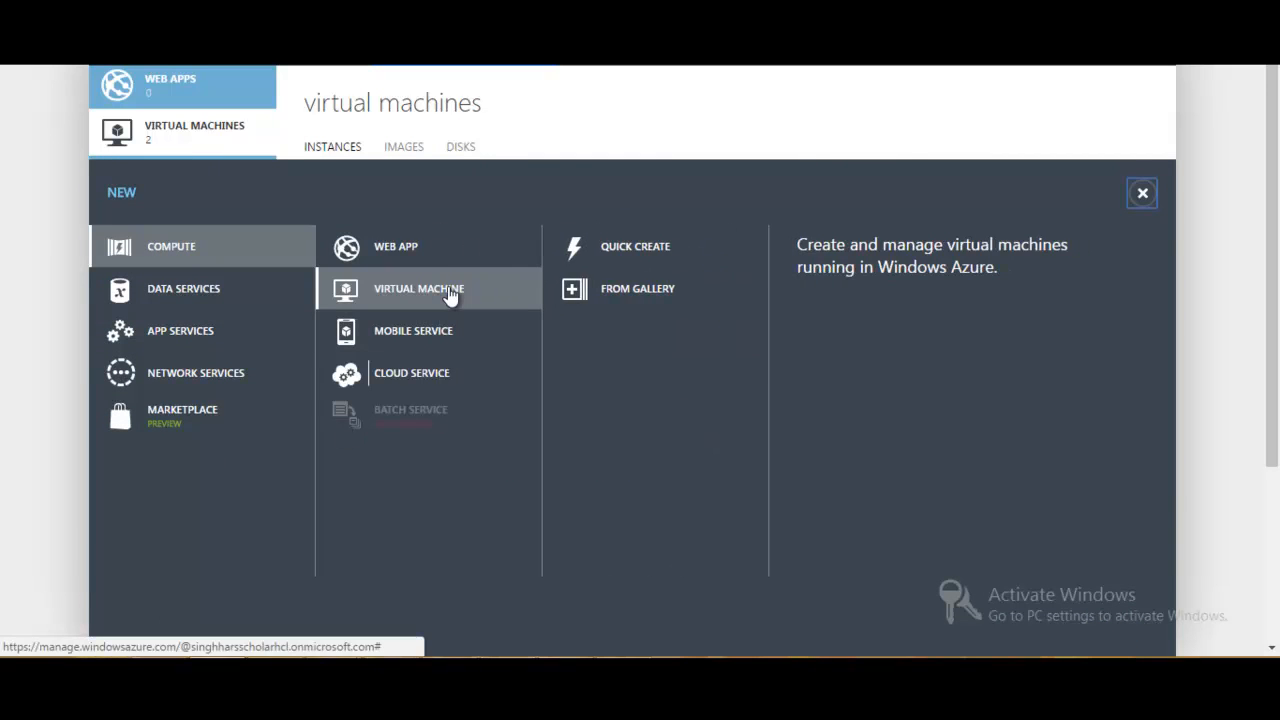
left_click(618, 288)
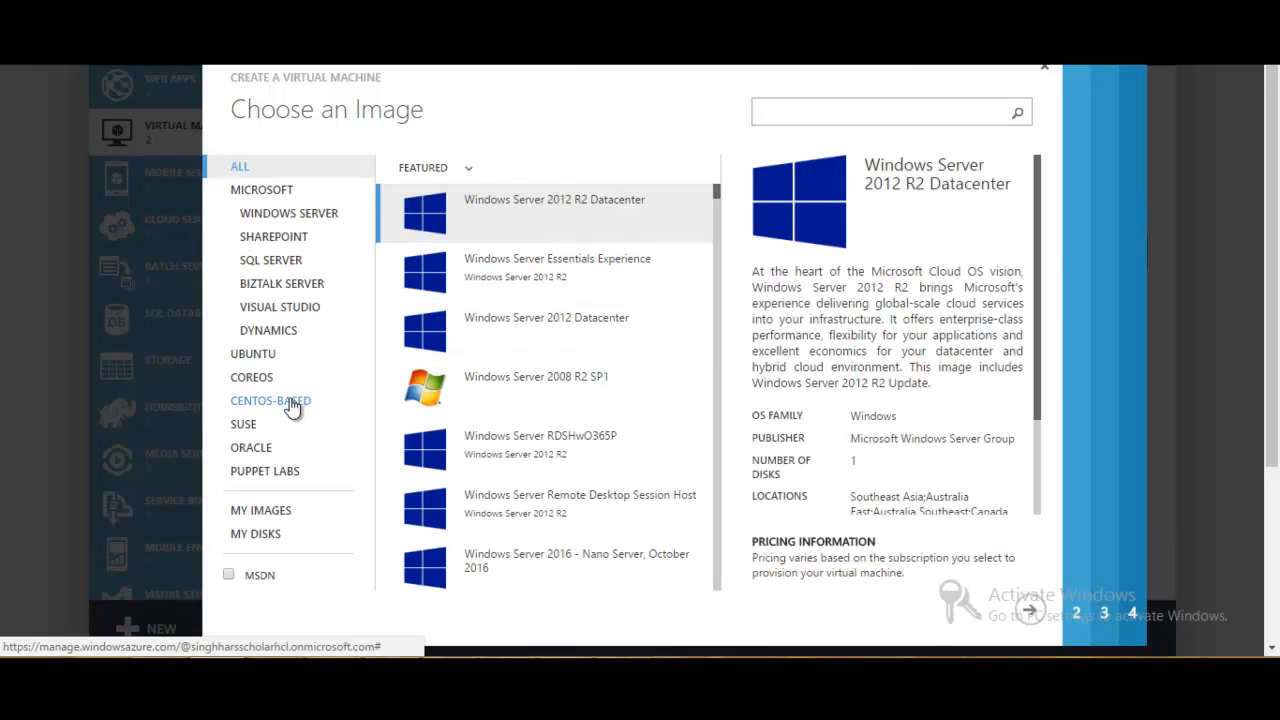
left_click(292, 404)
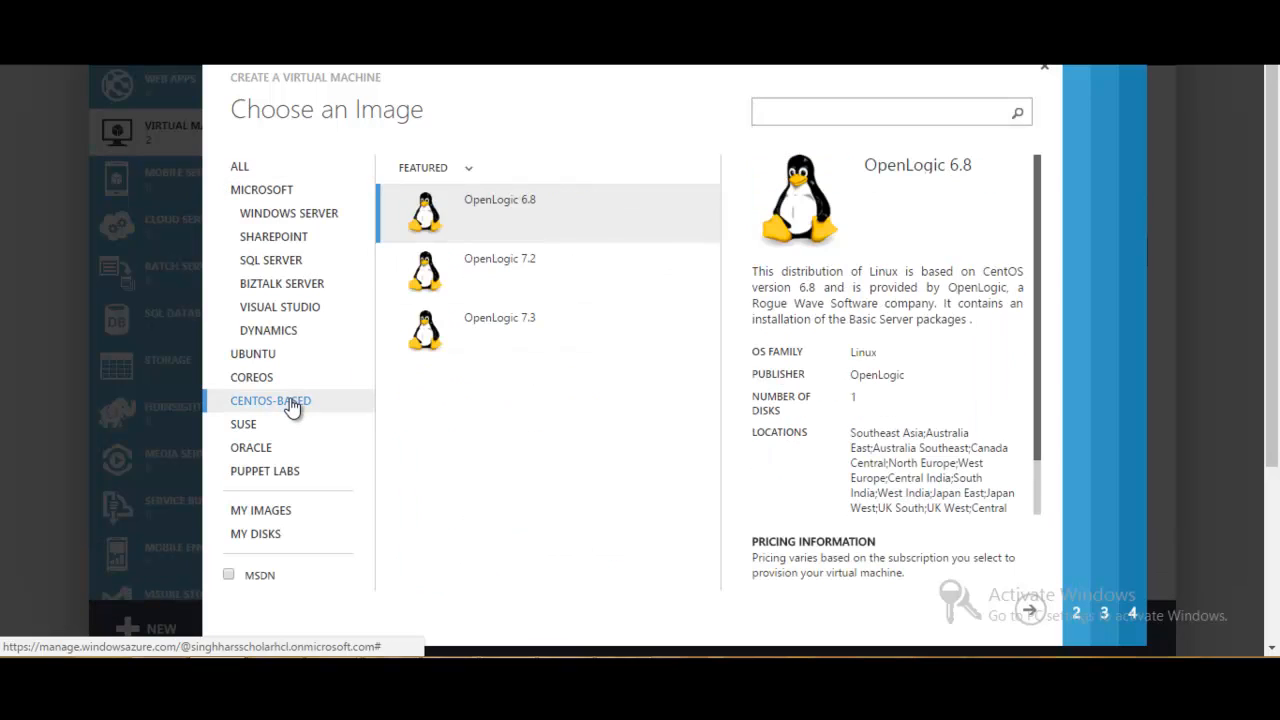
left_click(510, 215)
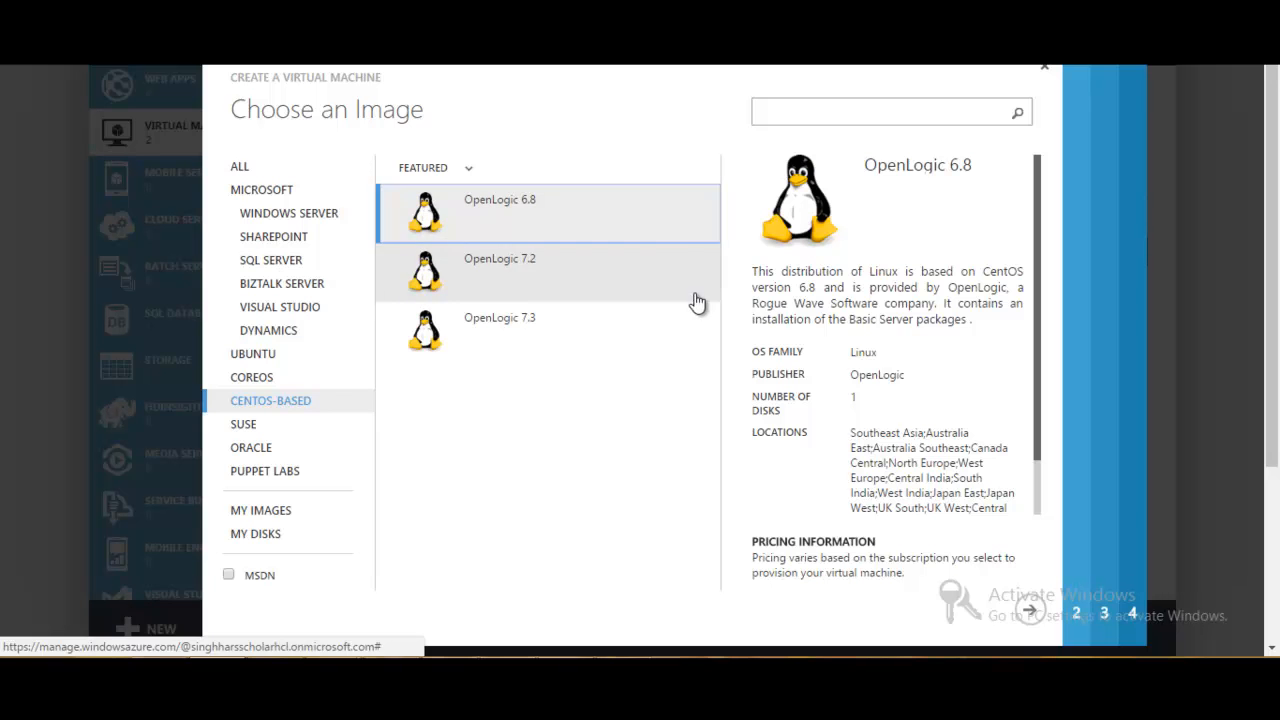
left_click(1031, 609)
- Name the second virtual machine ClouderaSlave and set its size to A4 (8 cores, 14 GB memory)
left_click(387, 196)
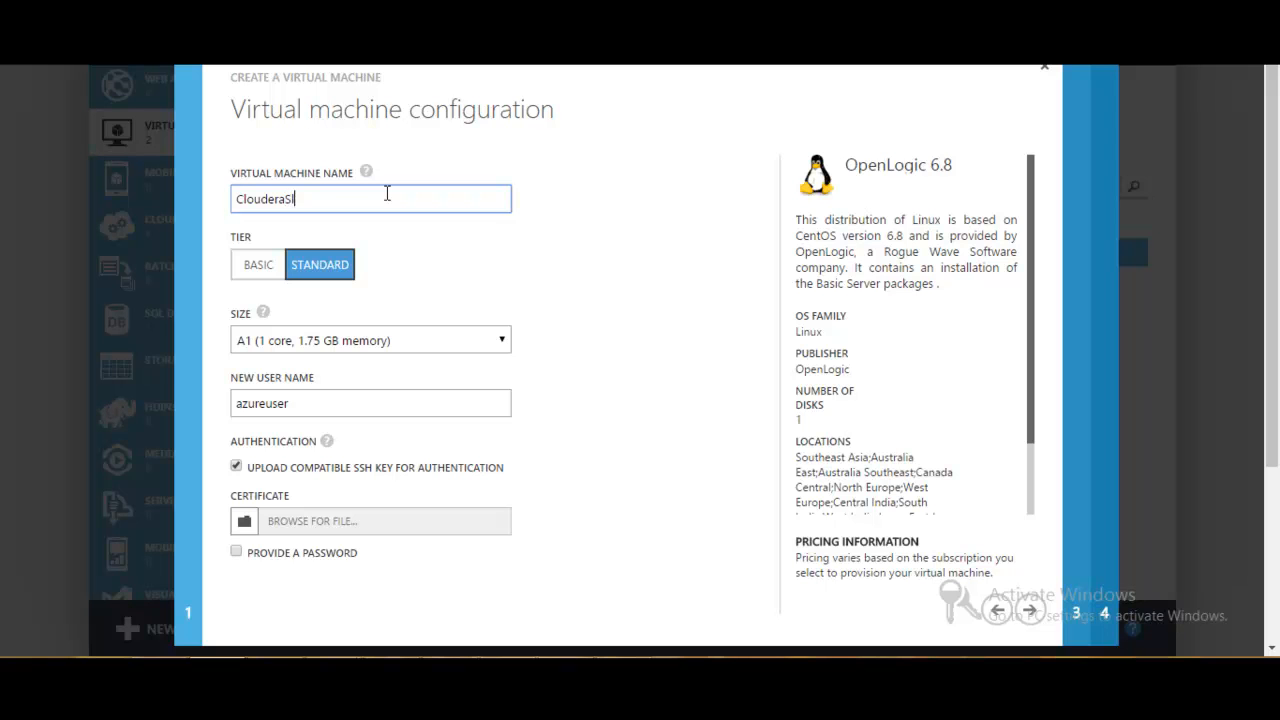
left_click(315, 337)
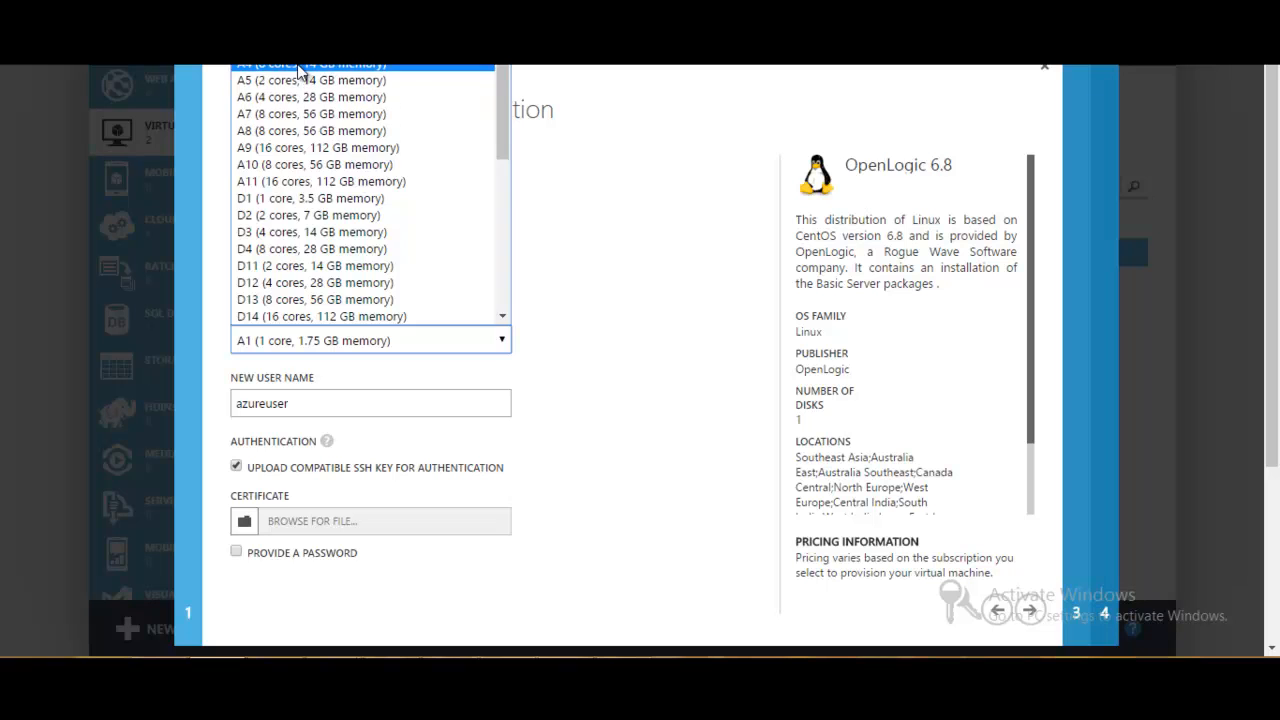
left_click(298, 66)
- Replace ClouderaSlave's SSH key authentication with a password, enter and confirm the new password, and continue to the cloud service settings
left_click(240, 468)
left_click(237, 495)
left_click(268, 549)
type("••••••")
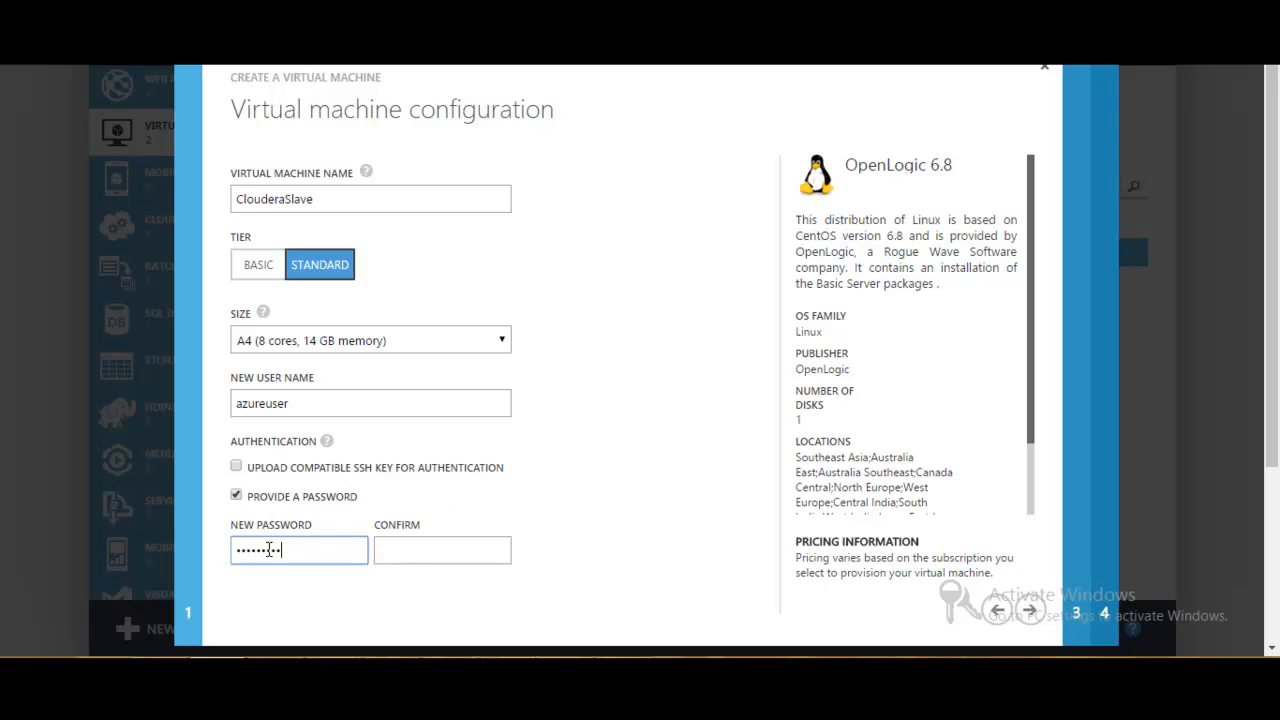
left_click(400, 549)
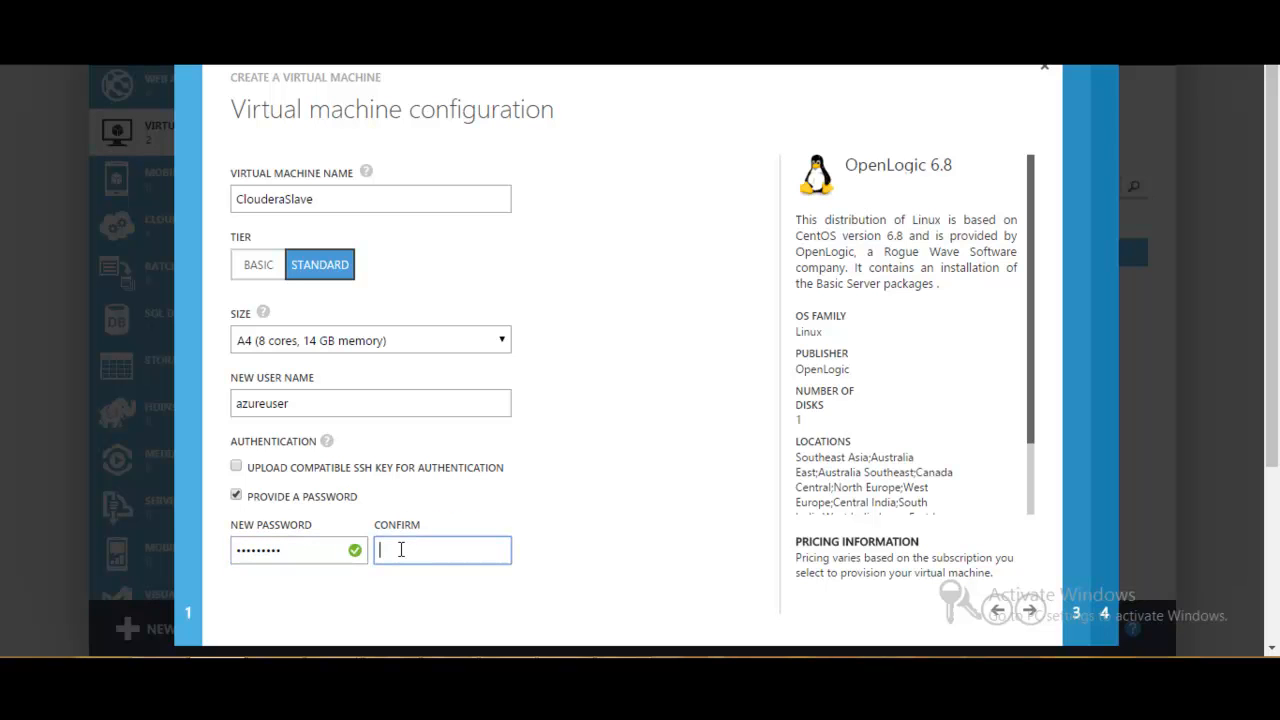
type("••••••")
left_click(1030, 610)
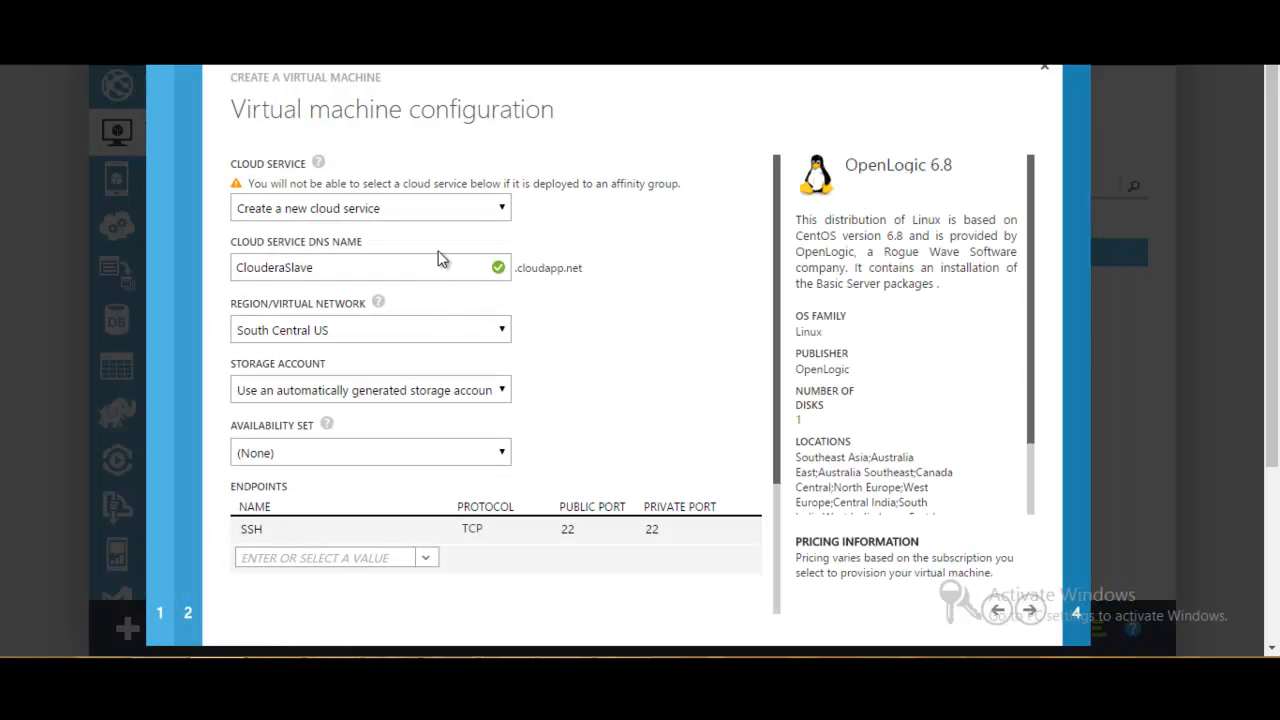
- Place ClouderaSlave in the VNetCloudera virtual network and submit its creation with the default endpoint and VM Agent settings
left_click(426, 326)
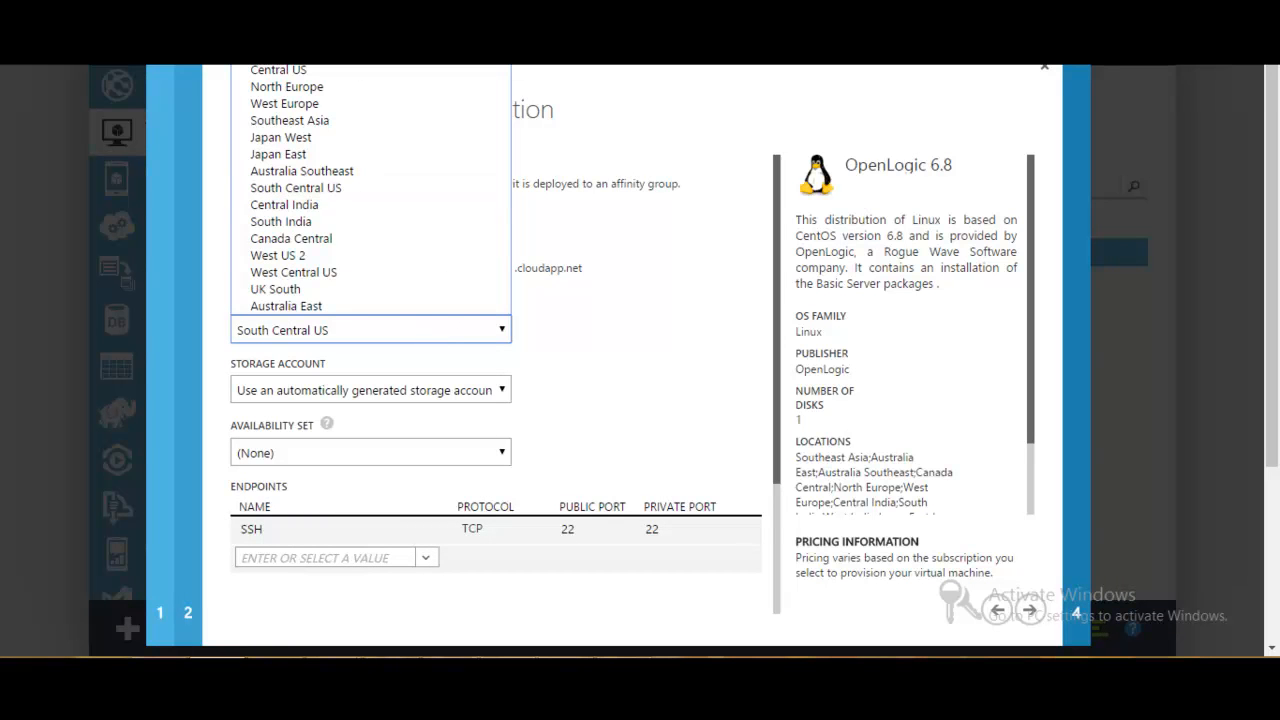
left_click(400, 40)
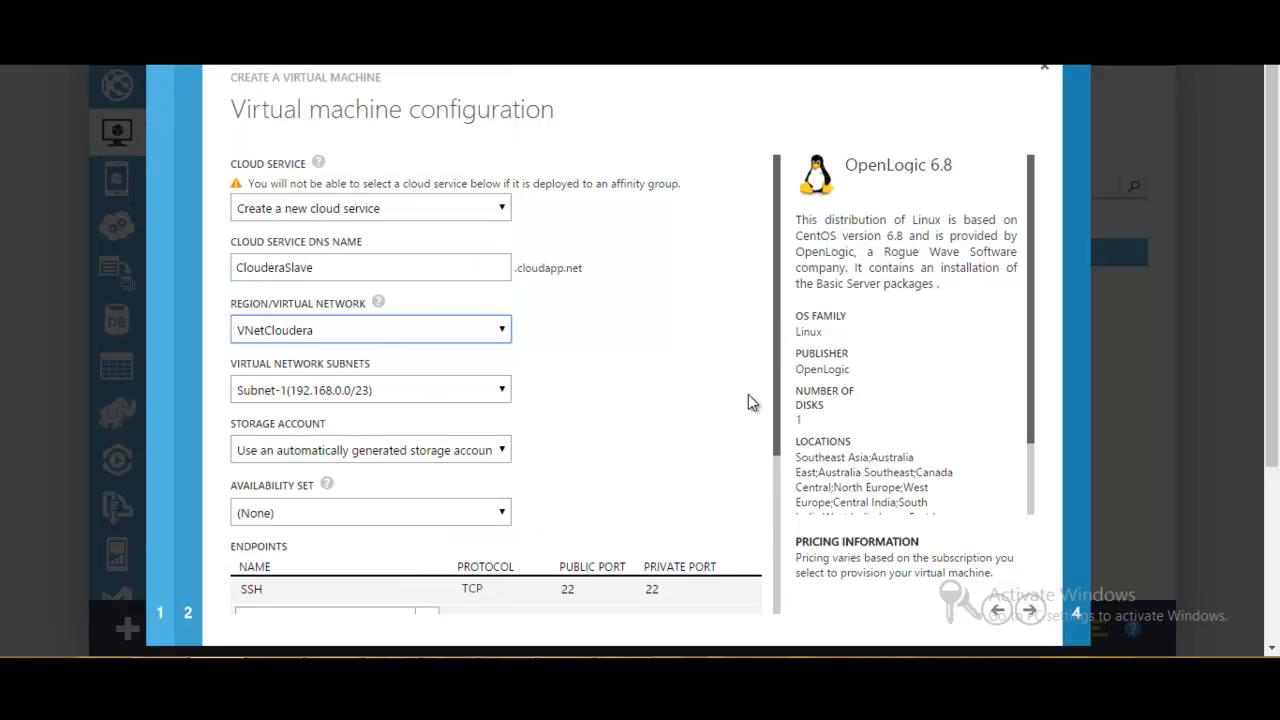
left_click_drag(777, 305, 771, 403)
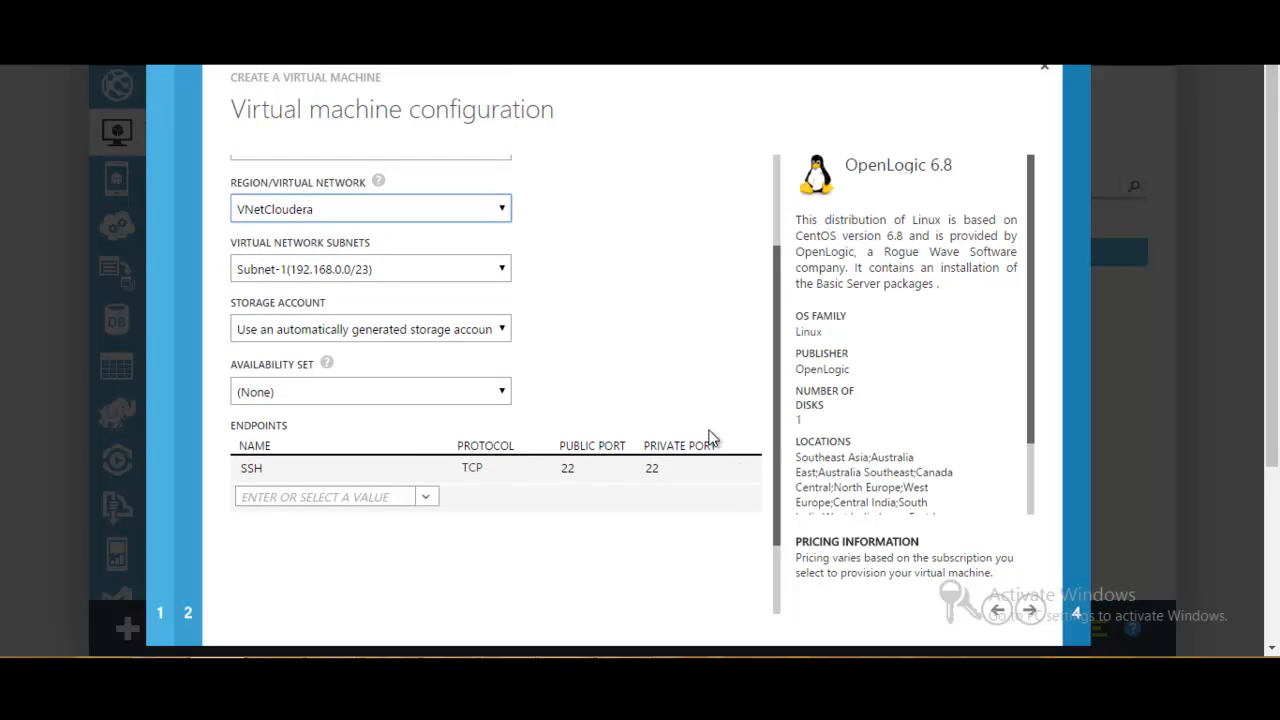
left_click(1030, 609)
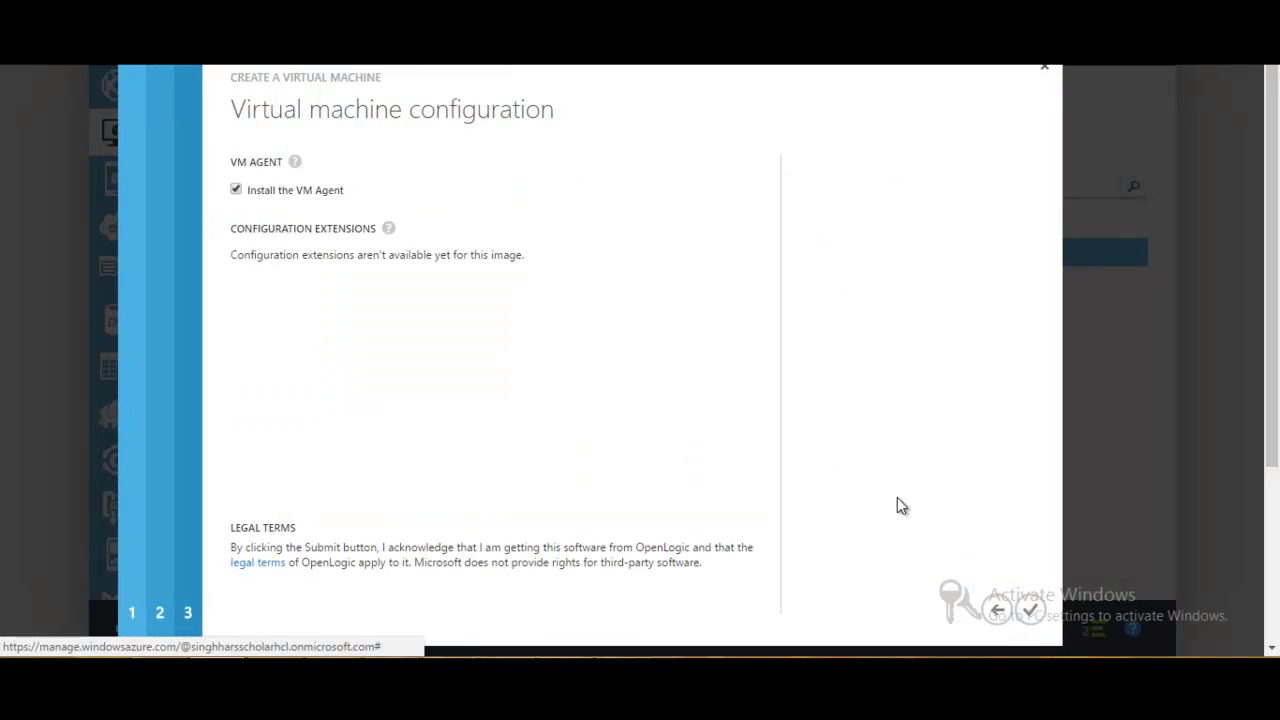
left_click(1033, 612)
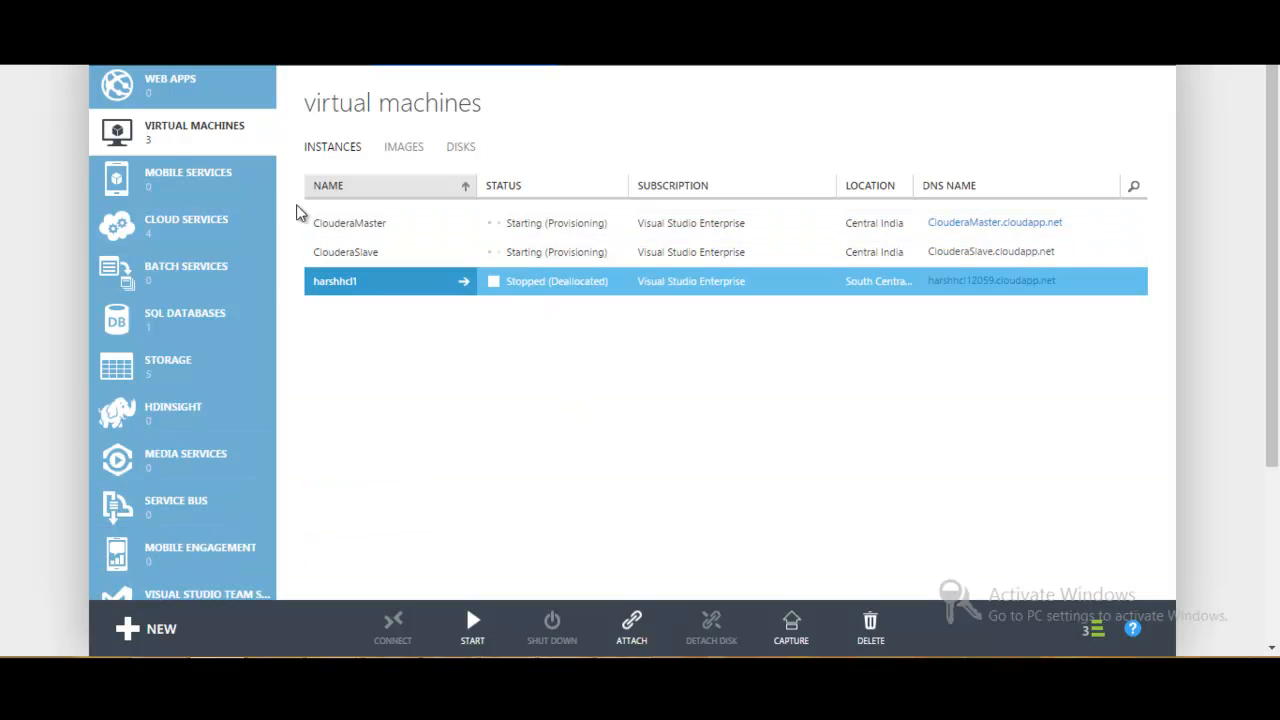
- Go to the virtual networks list and expand the currently running operations to check their progress
left_click_drag(274, 160, 256, 422)
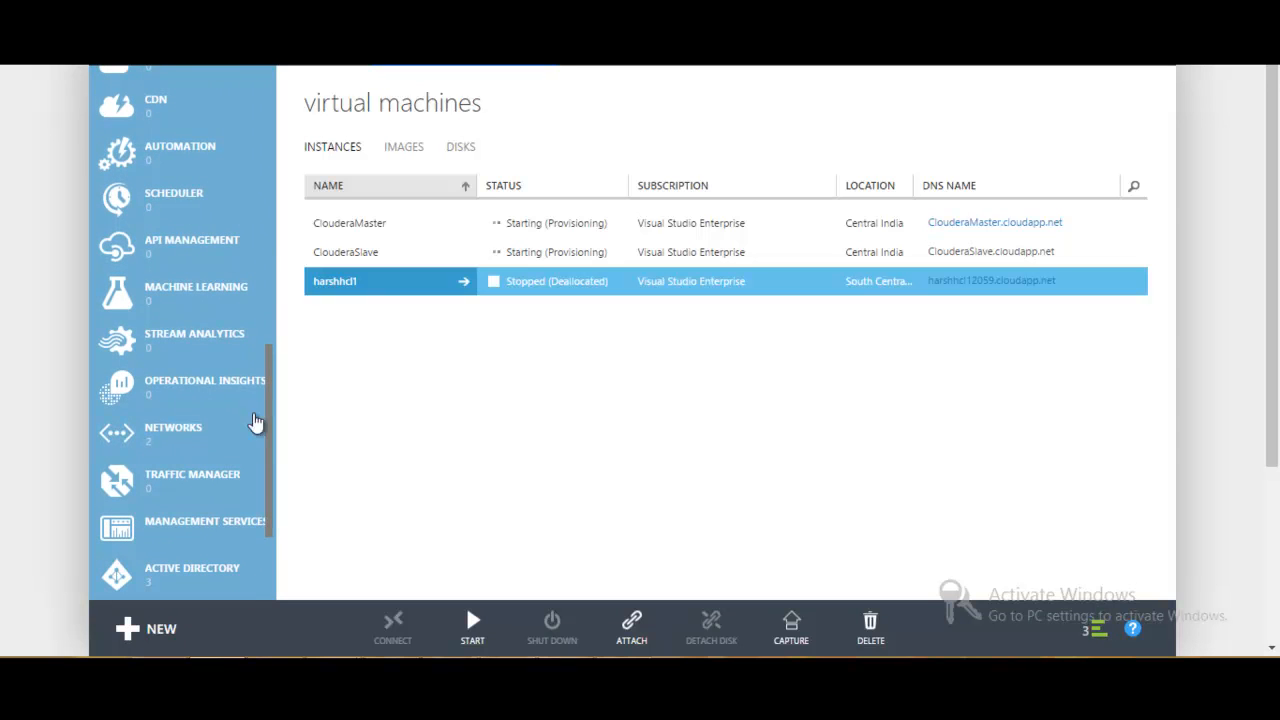
left_click(220, 434)
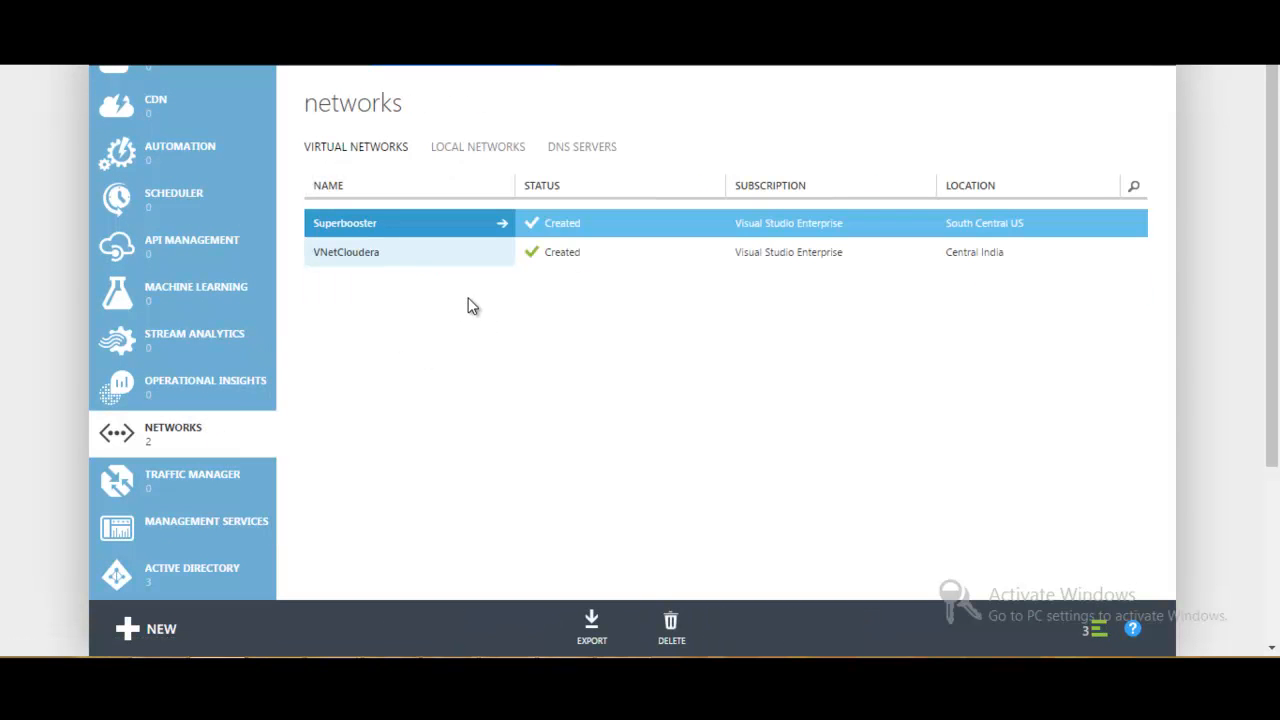
left_click(1091, 628)
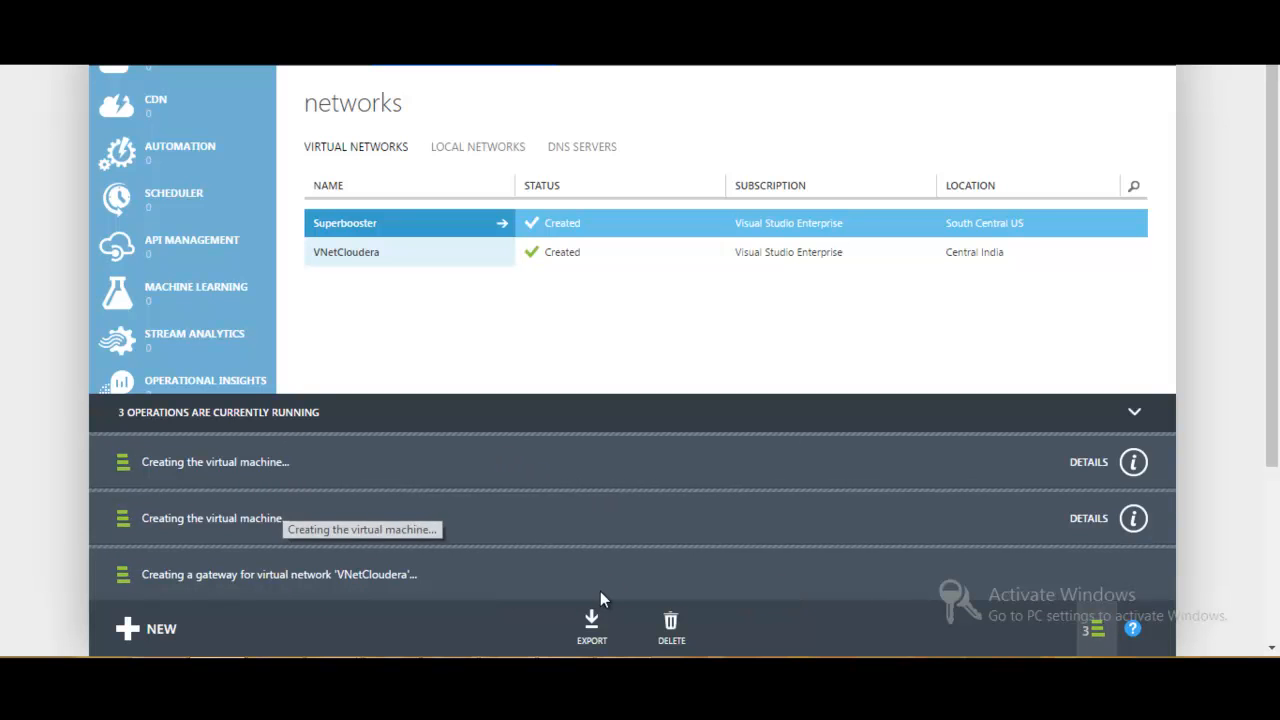
left_click(530, 672)
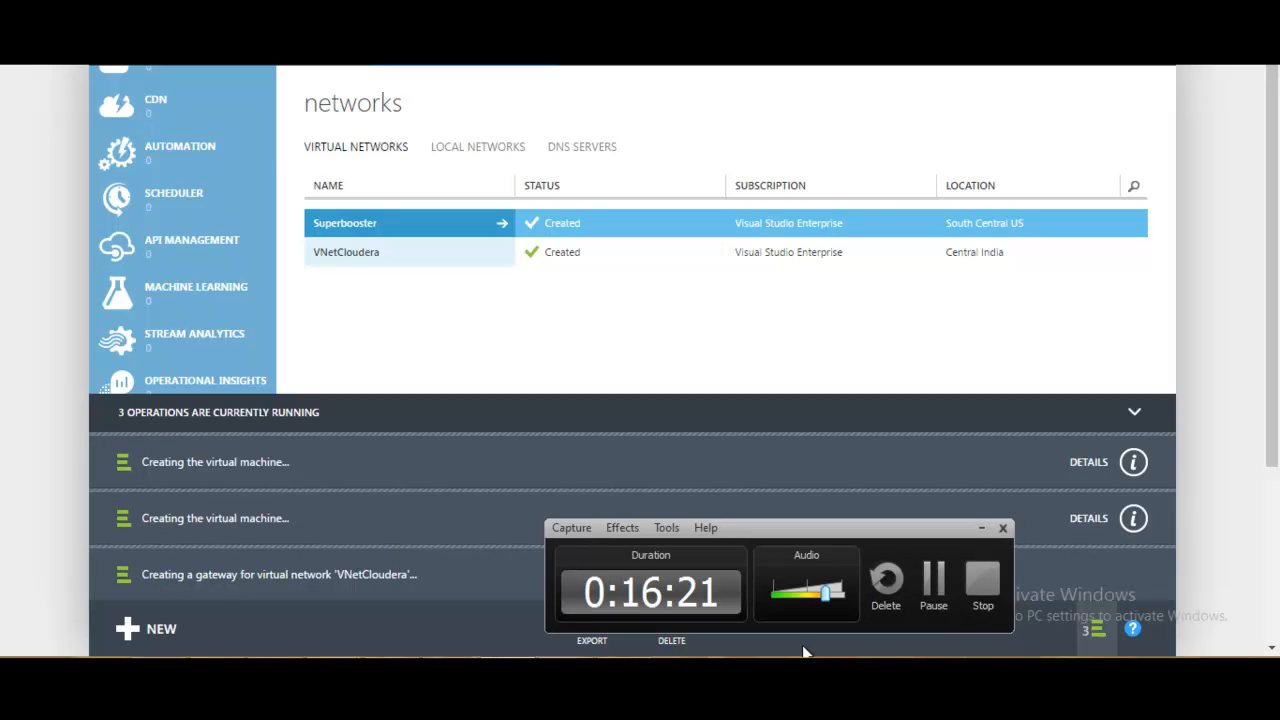
left_click(931, 585)
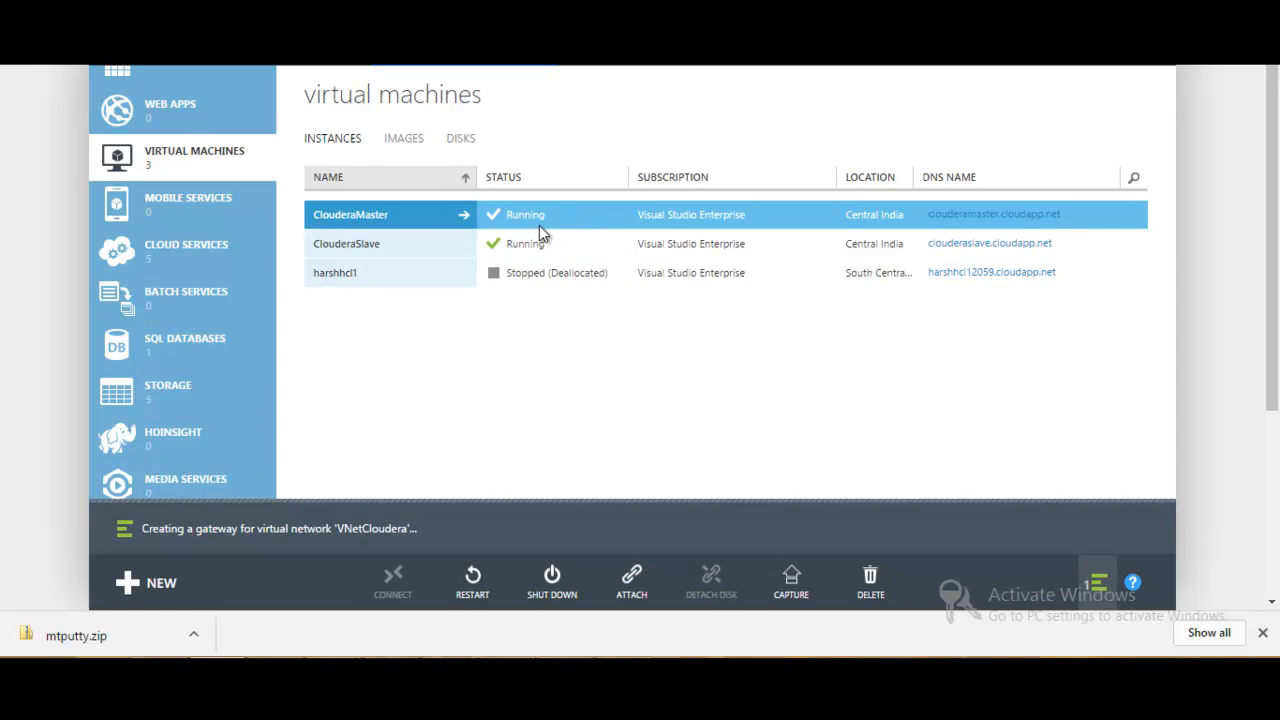
- Open the ClouderaMaster virtual machine's dashboard, check its public virtual IP and internal IP addresses, and dismiss the gateway notification
left_click(418, 250, "ctrl")
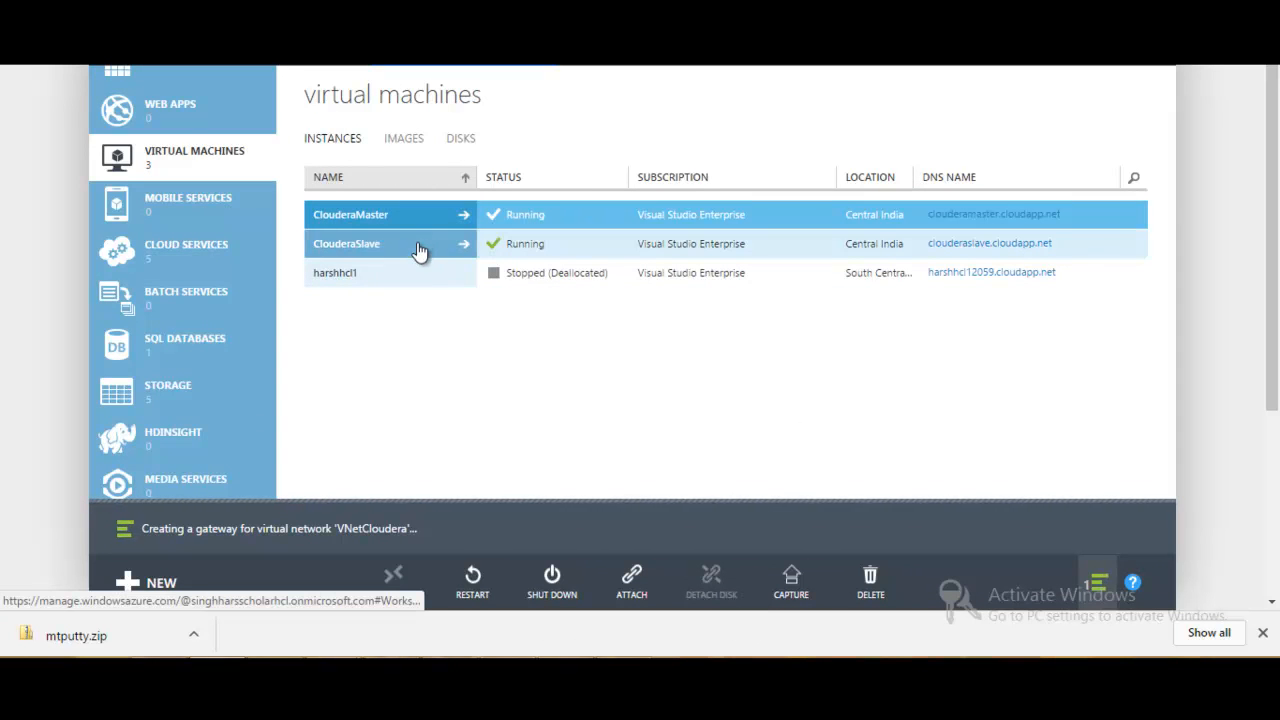
left_click(388, 222)
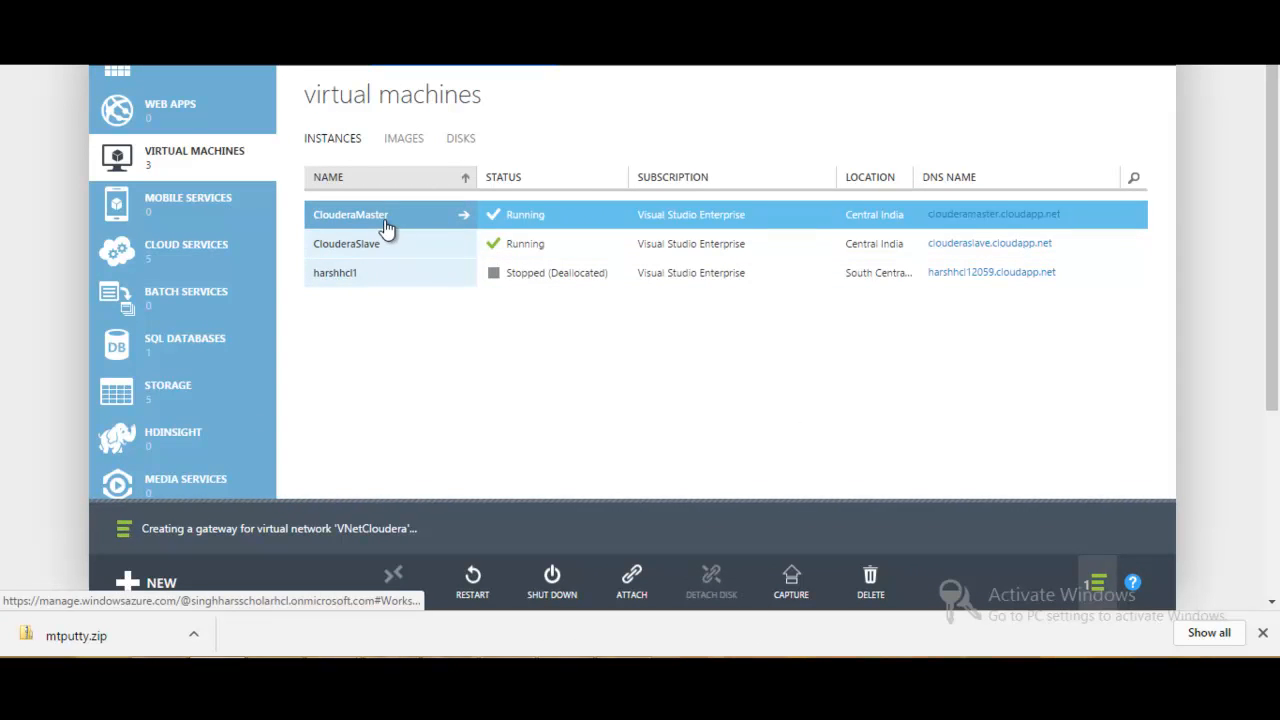
double_click(385, 138)
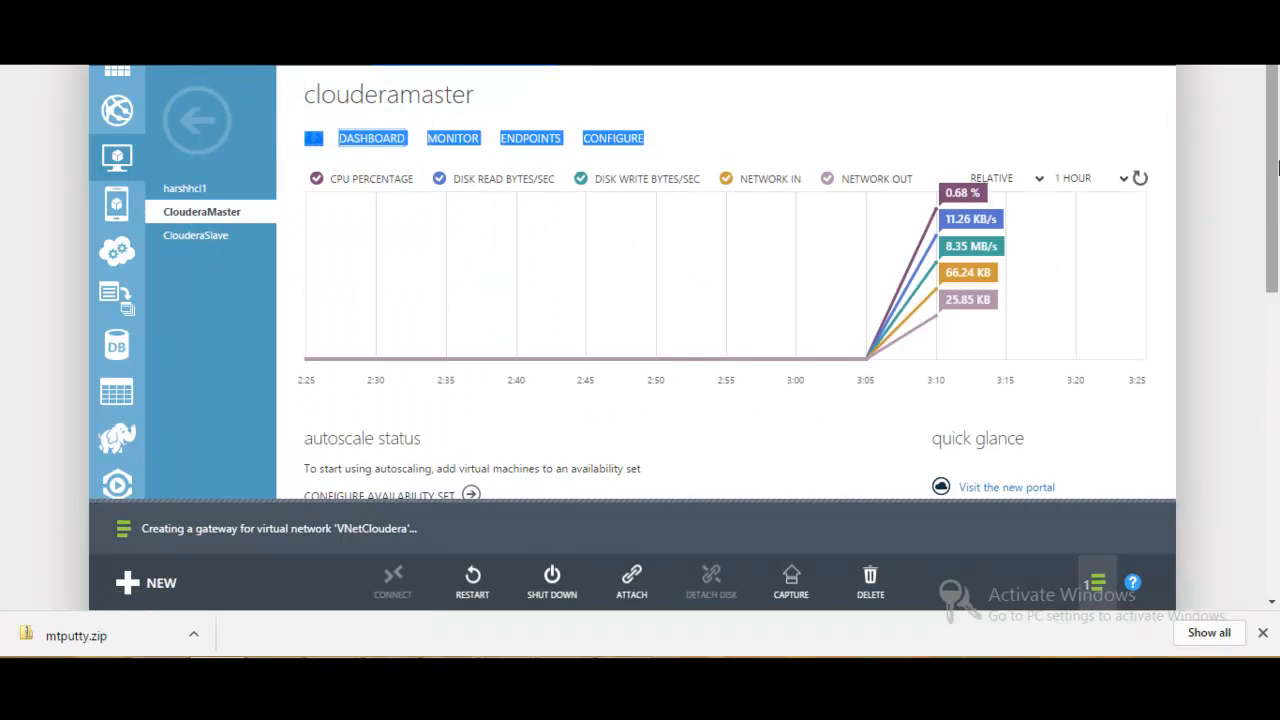
left_click_drag(1275, 130, 1276, 330)
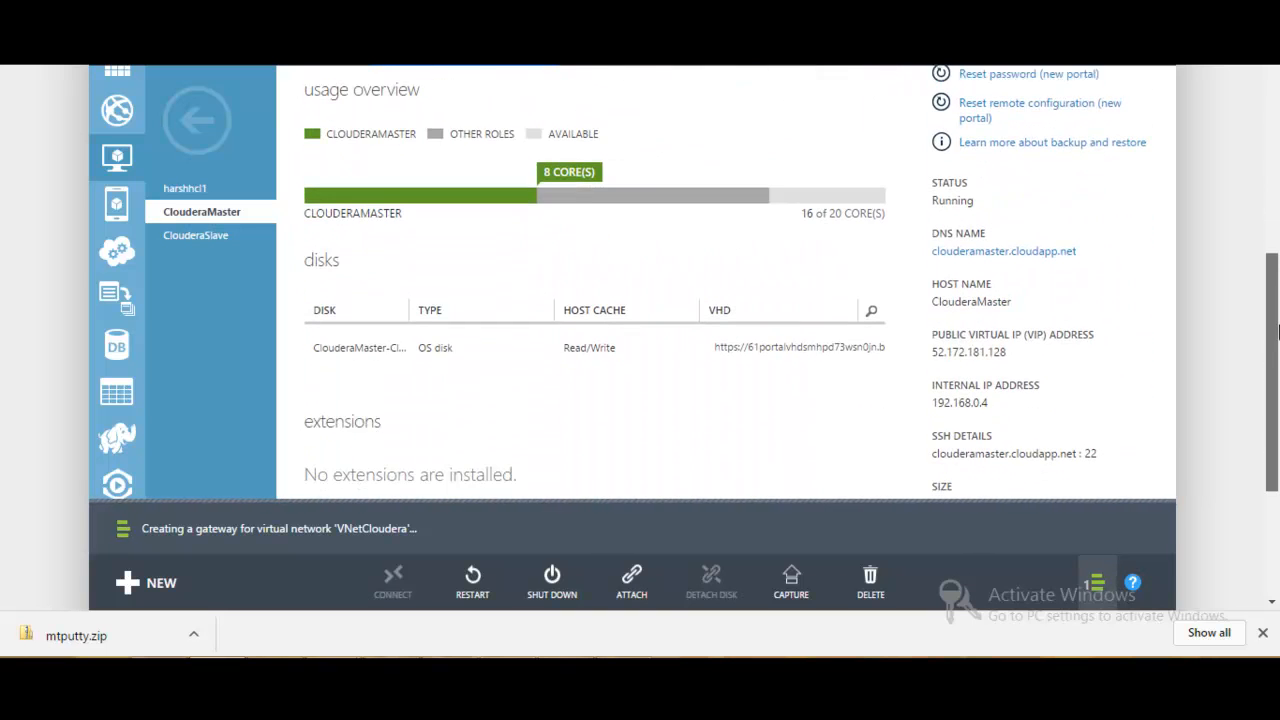
left_click_drag(938, 353, 1010, 352)
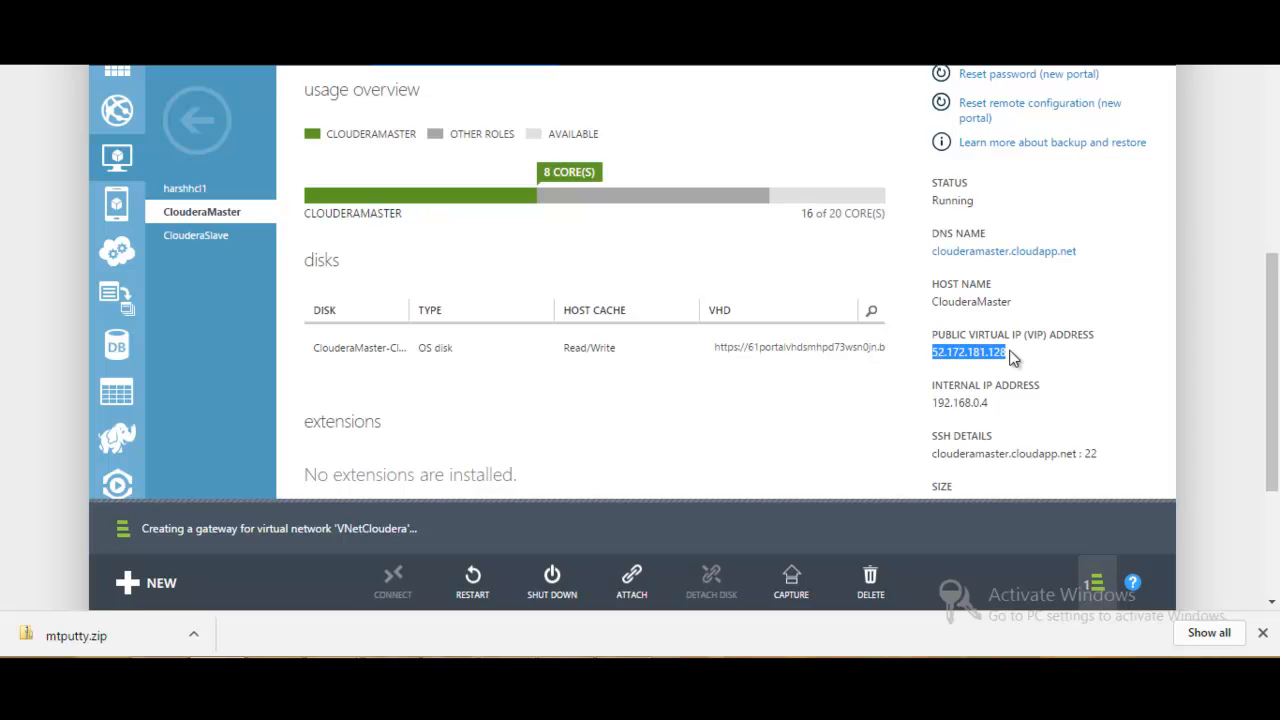
left_click_drag(934, 399, 975, 402)
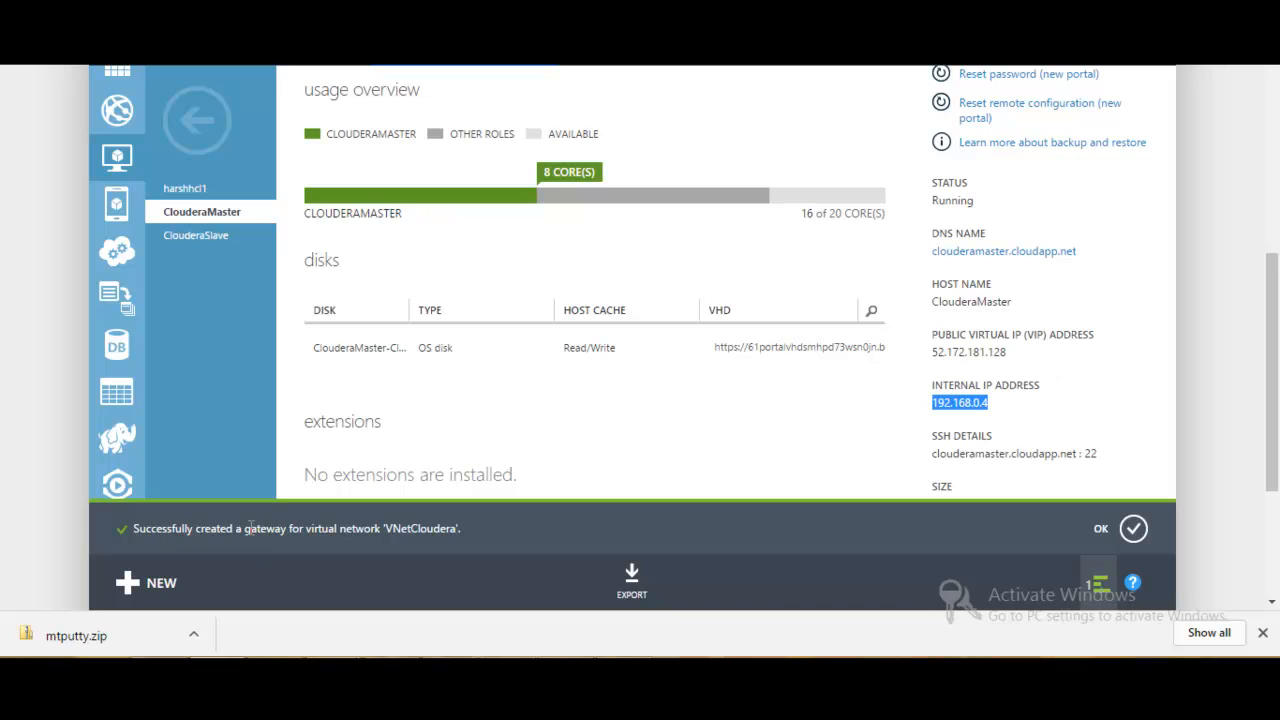
left_click(1133, 530)
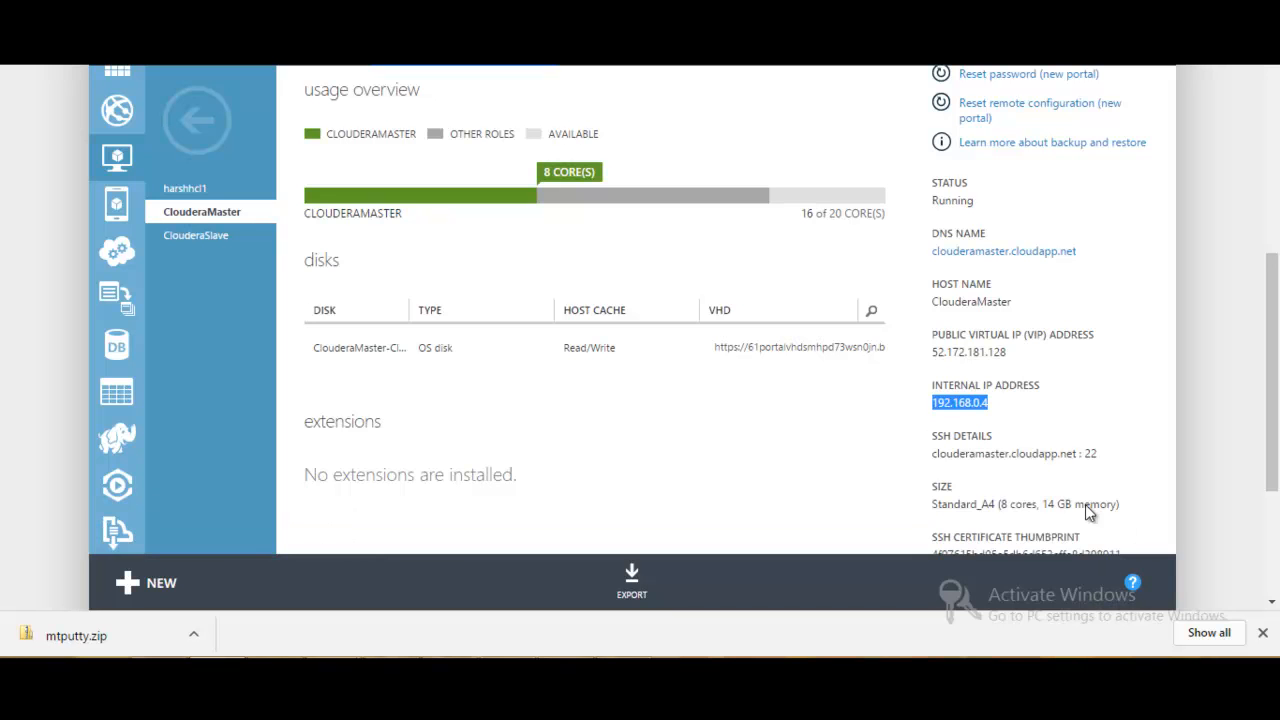
- Open the VNetCloudera network's dashboard and review its gateway, client and resource details
left_click(197, 115)
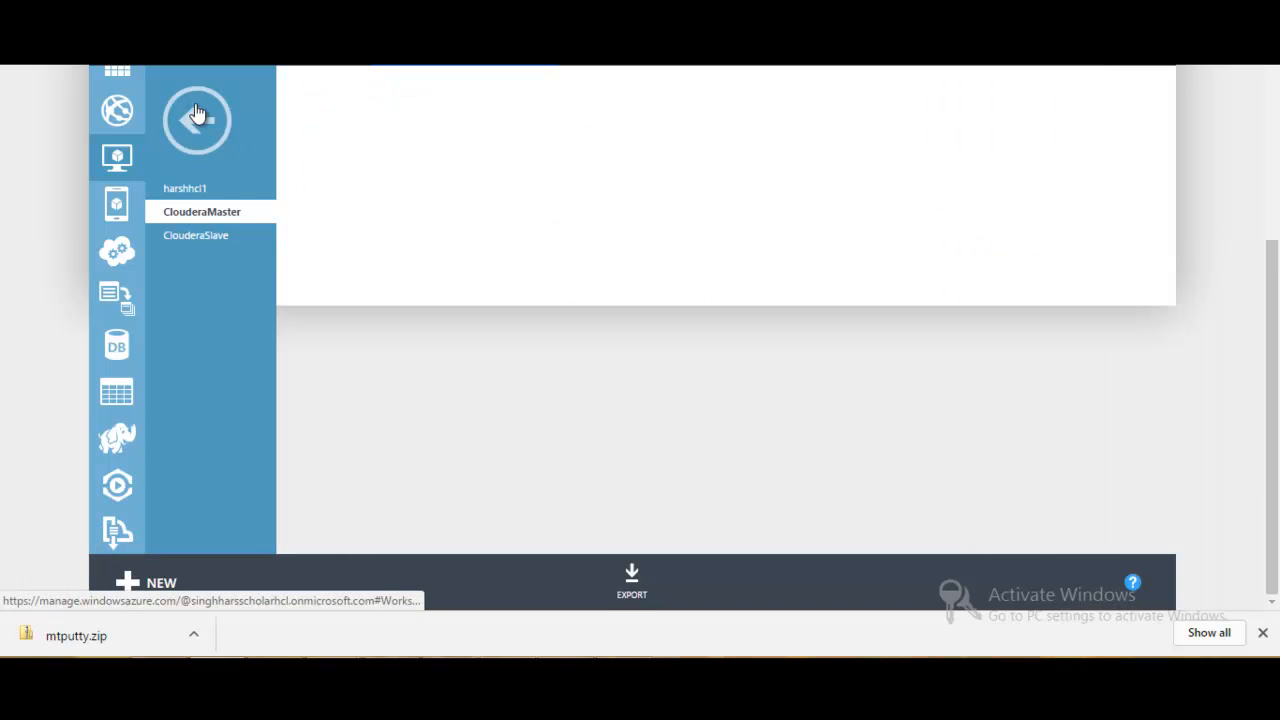
left_click_drag(266, 183, 273, 428)
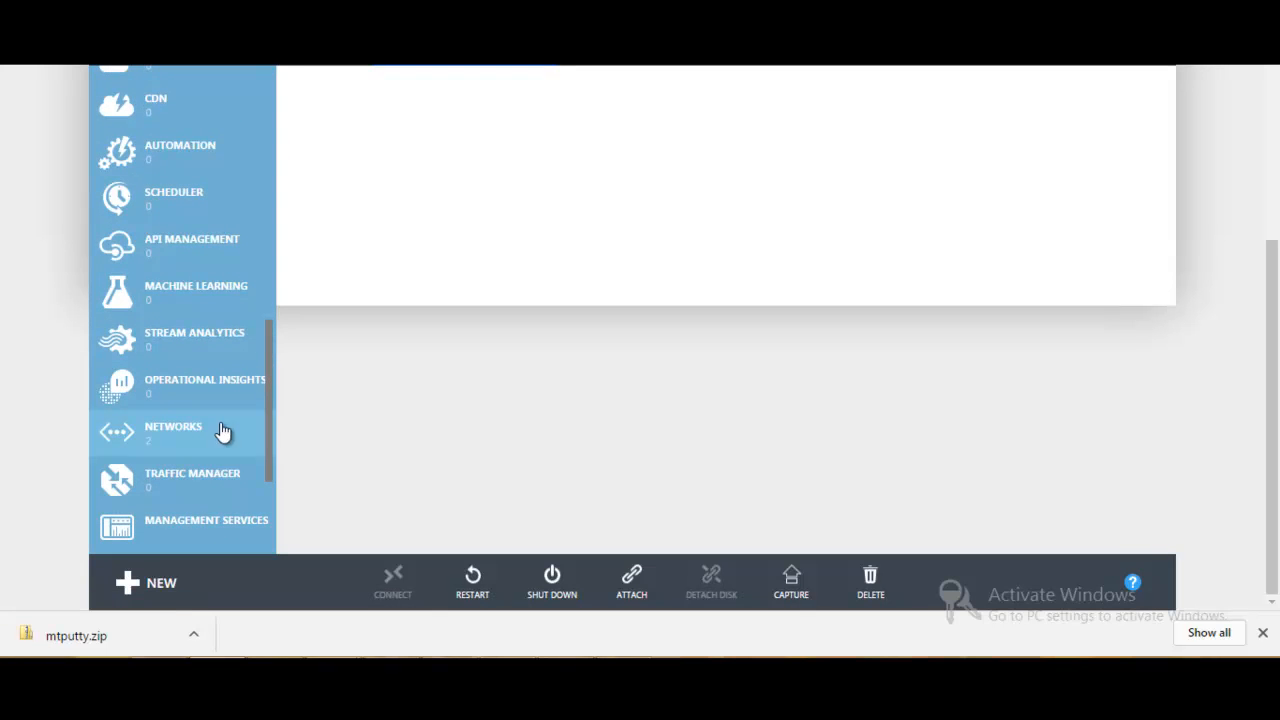
left_click(223, 434)
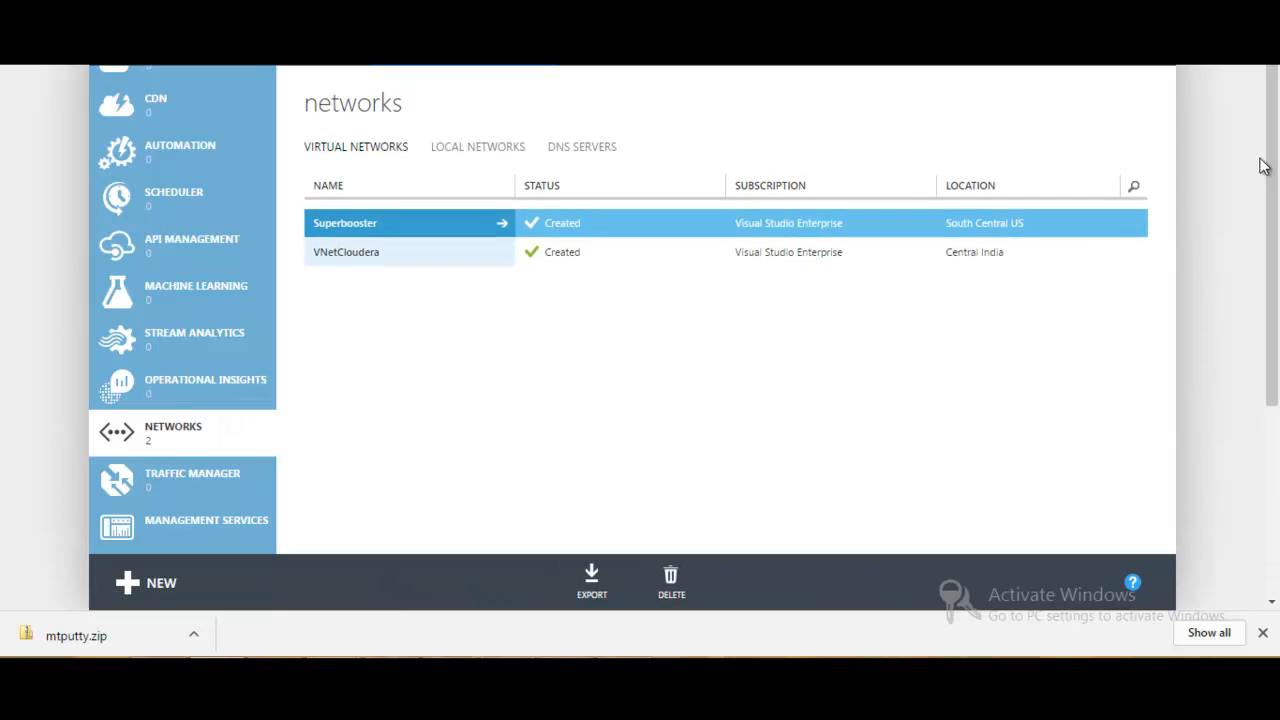
left_click(600, 250)
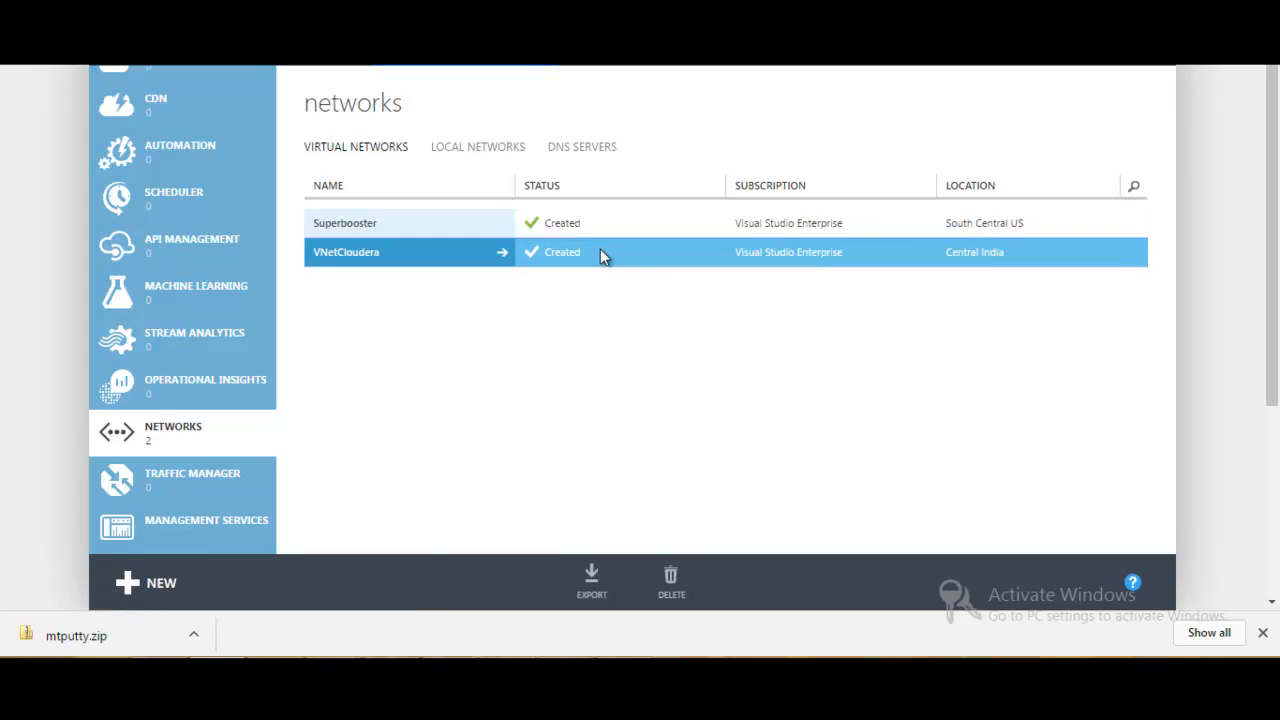
left_click(375, 254)
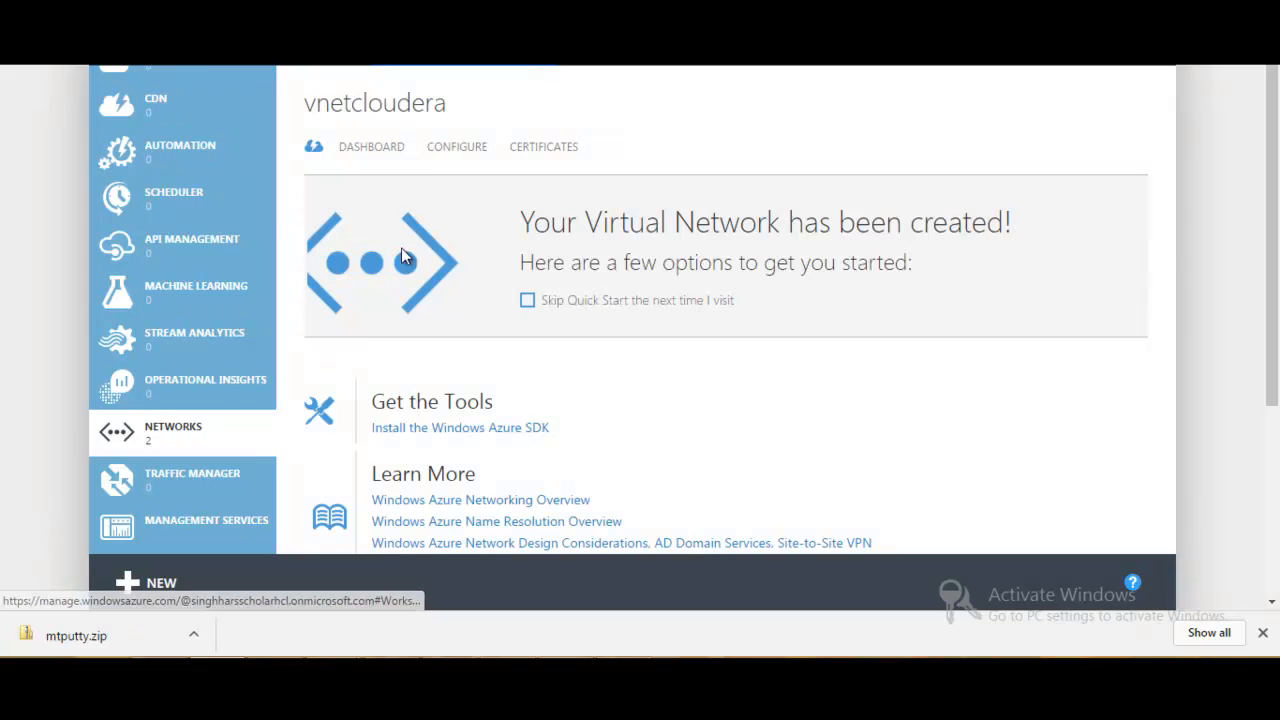
left_click(381, 150)
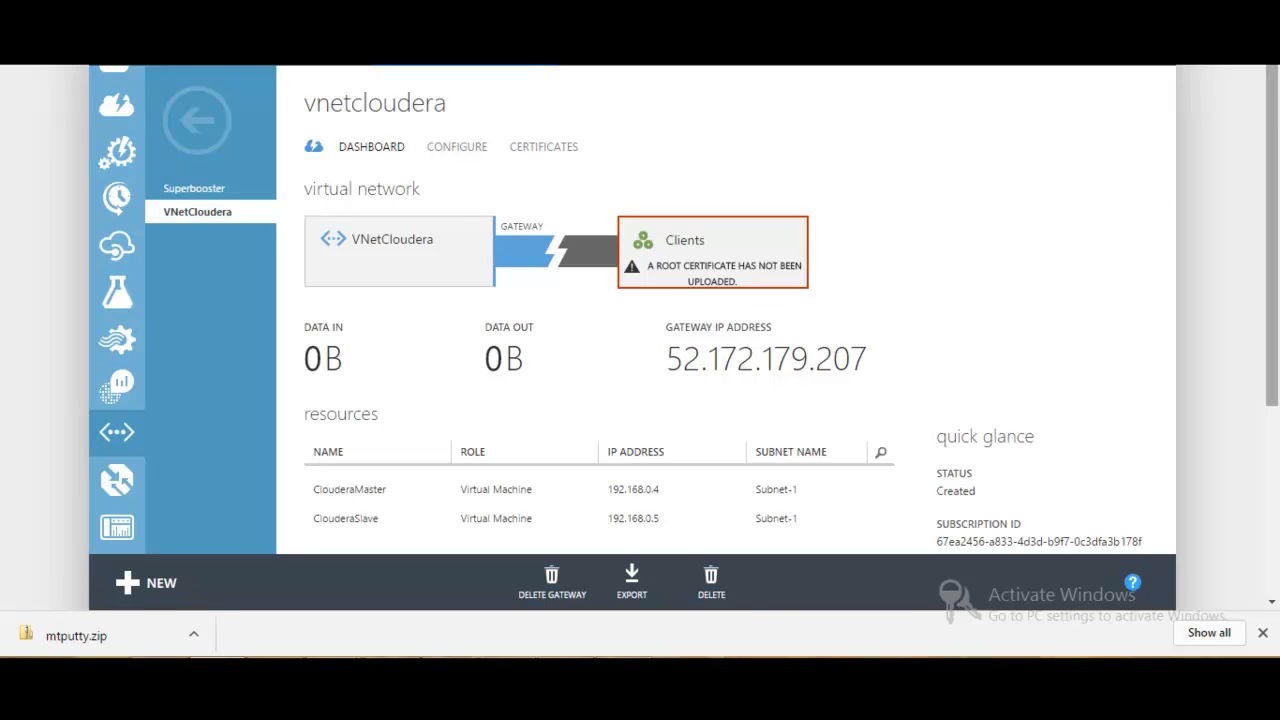
scroll(1103, 288, "down", 1)
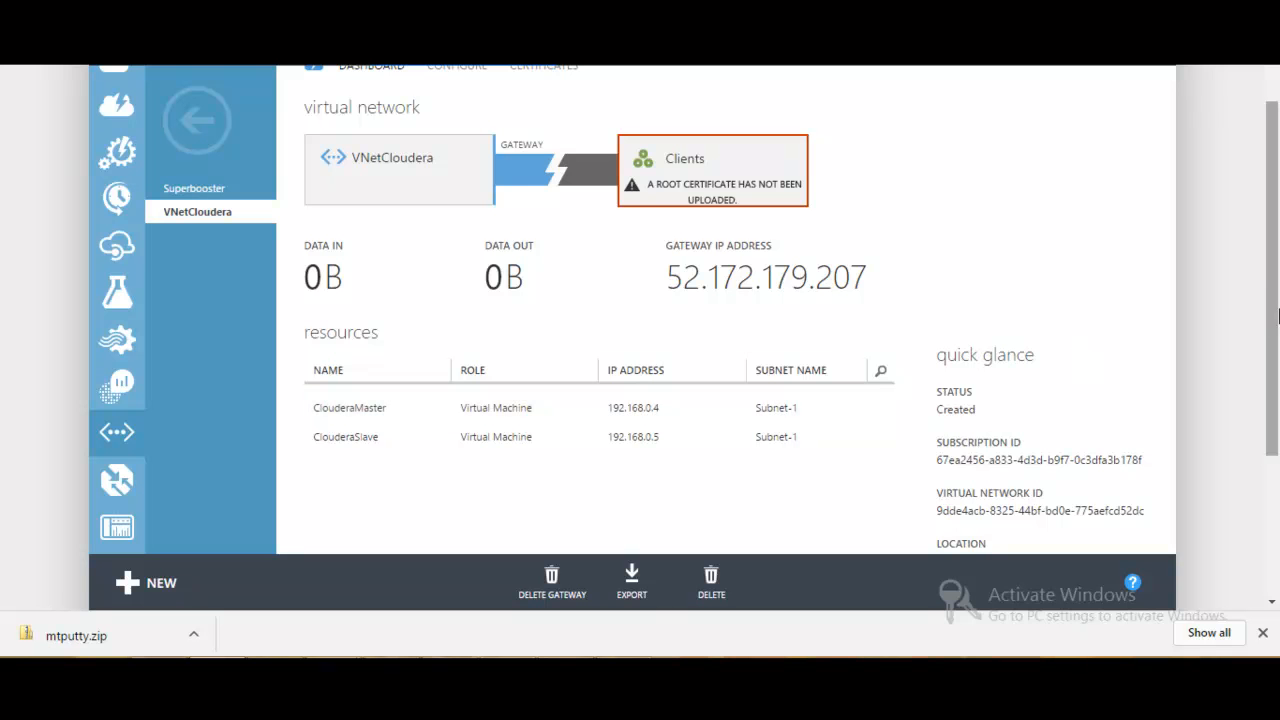
left_click_drag(1275, 313, 1275, 266)
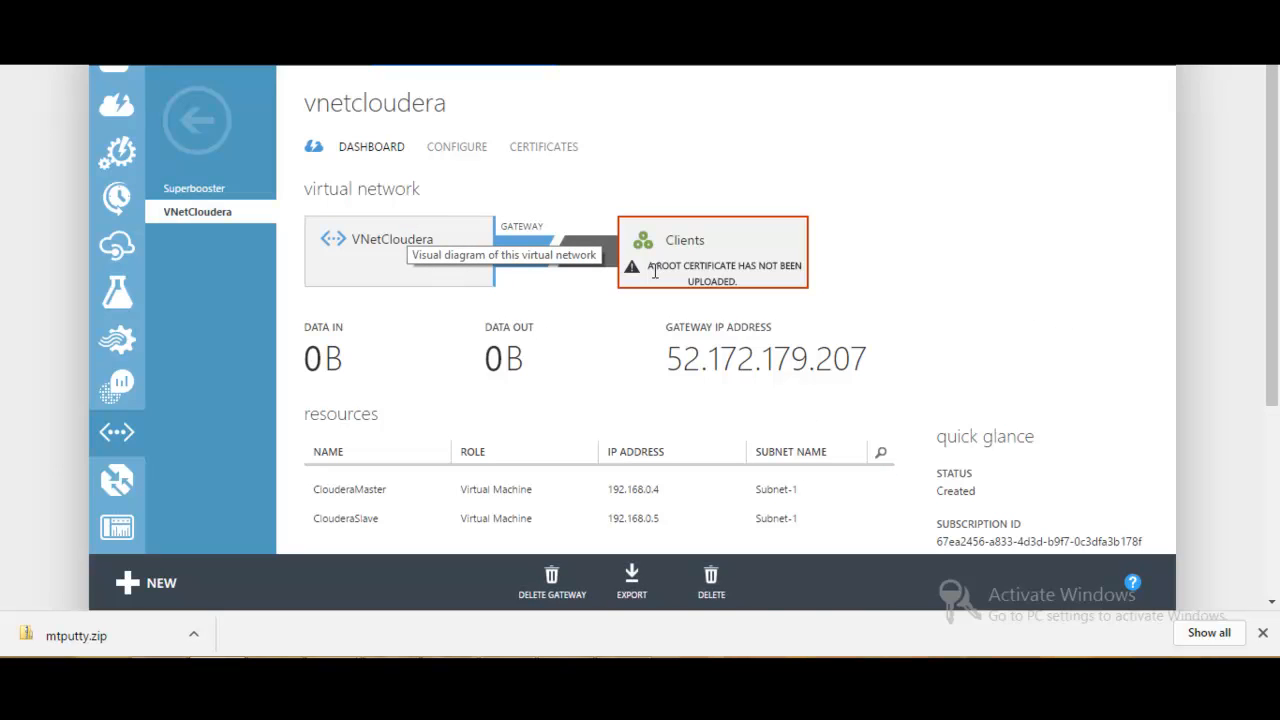
- Upload the root certificate (.cer) from the AzureCertificate folder on drive D to VNetCloudera
left_click(537, 159)
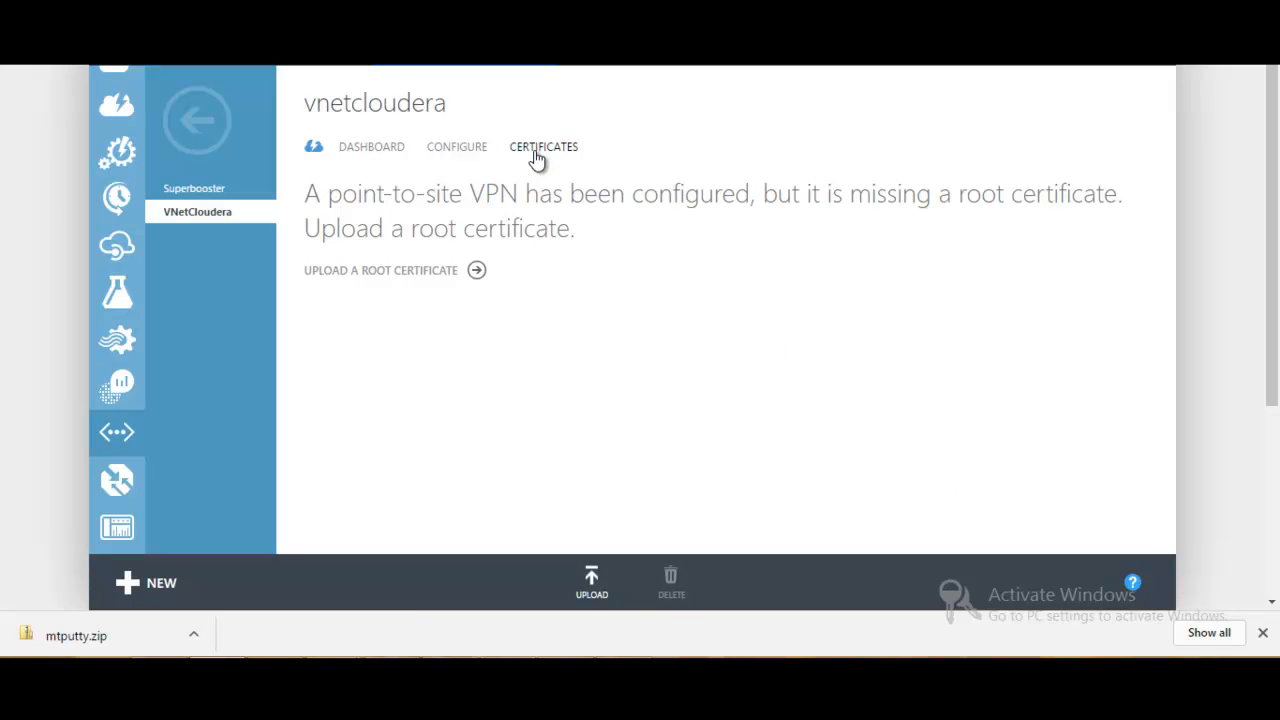
left_click(445, 272)
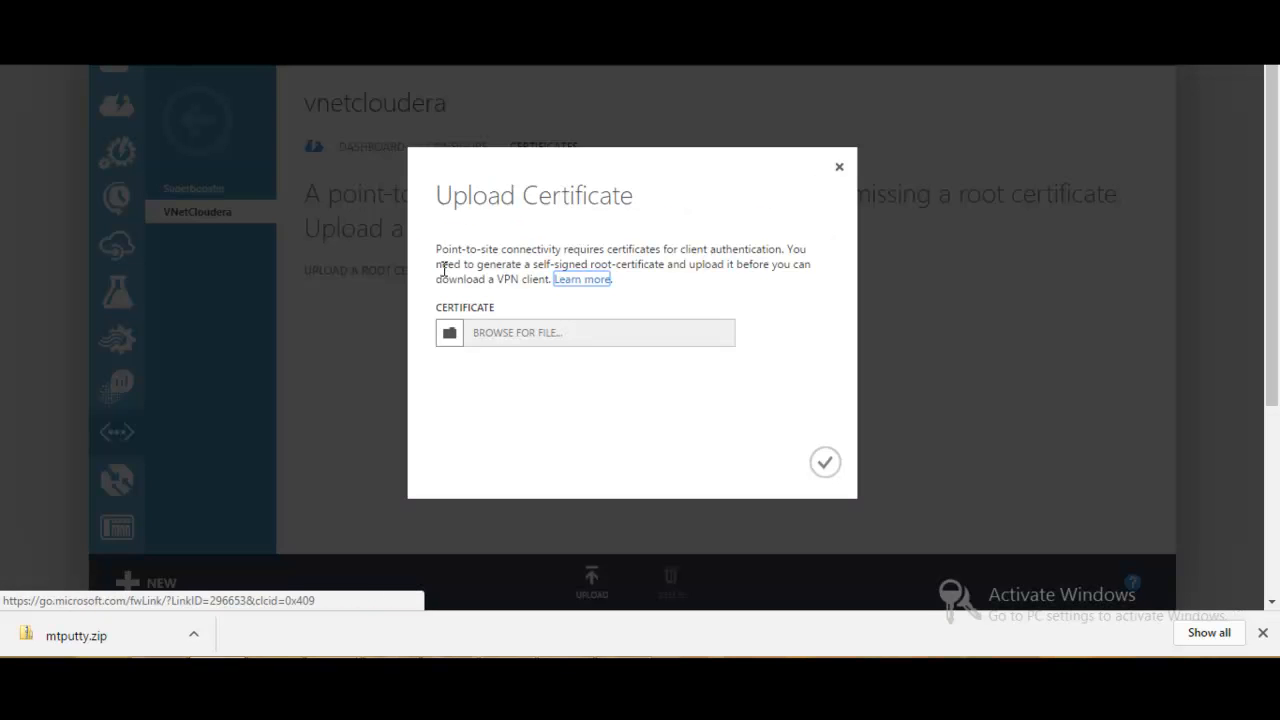
left_click(531, 345)
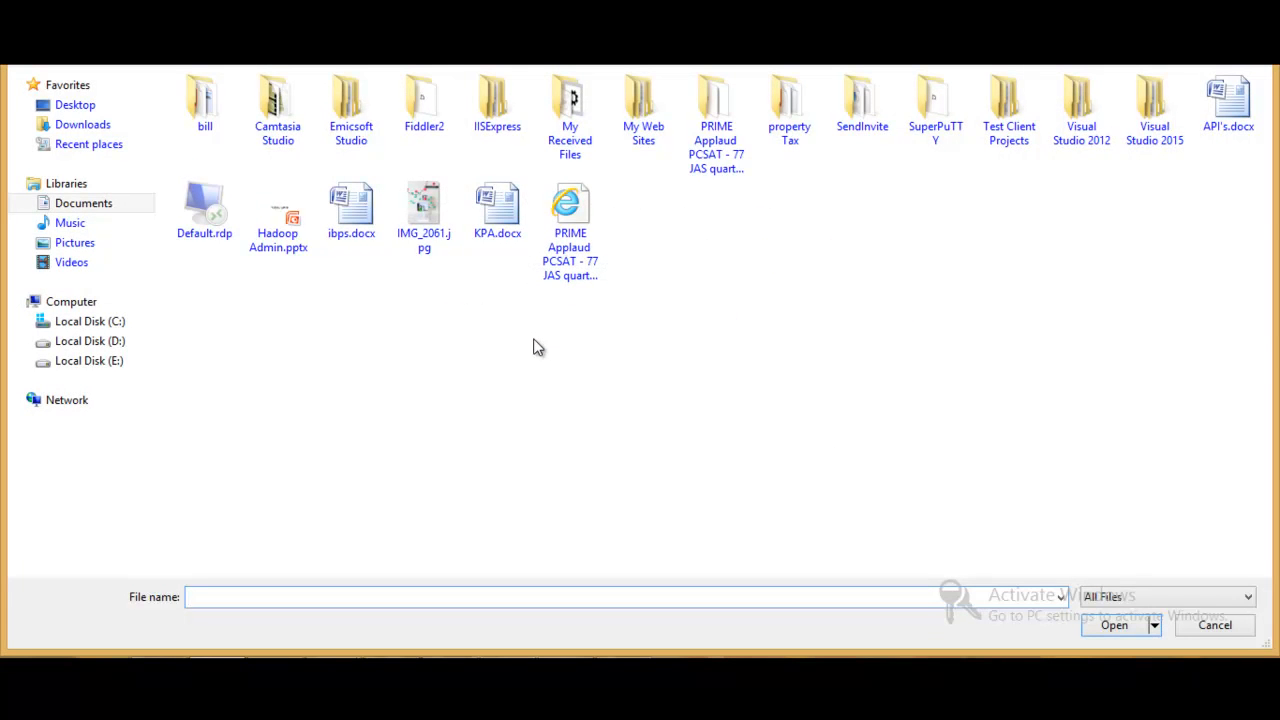
left_click(105, 345)
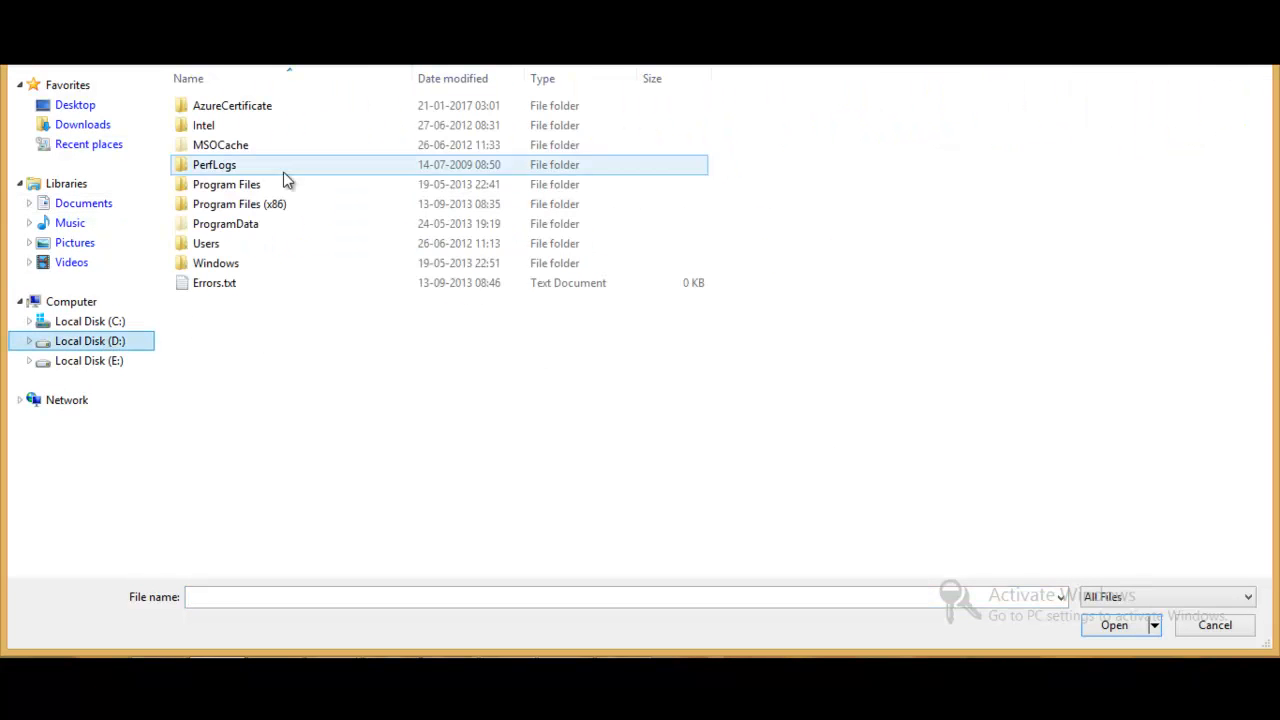
double_click(255, 109)
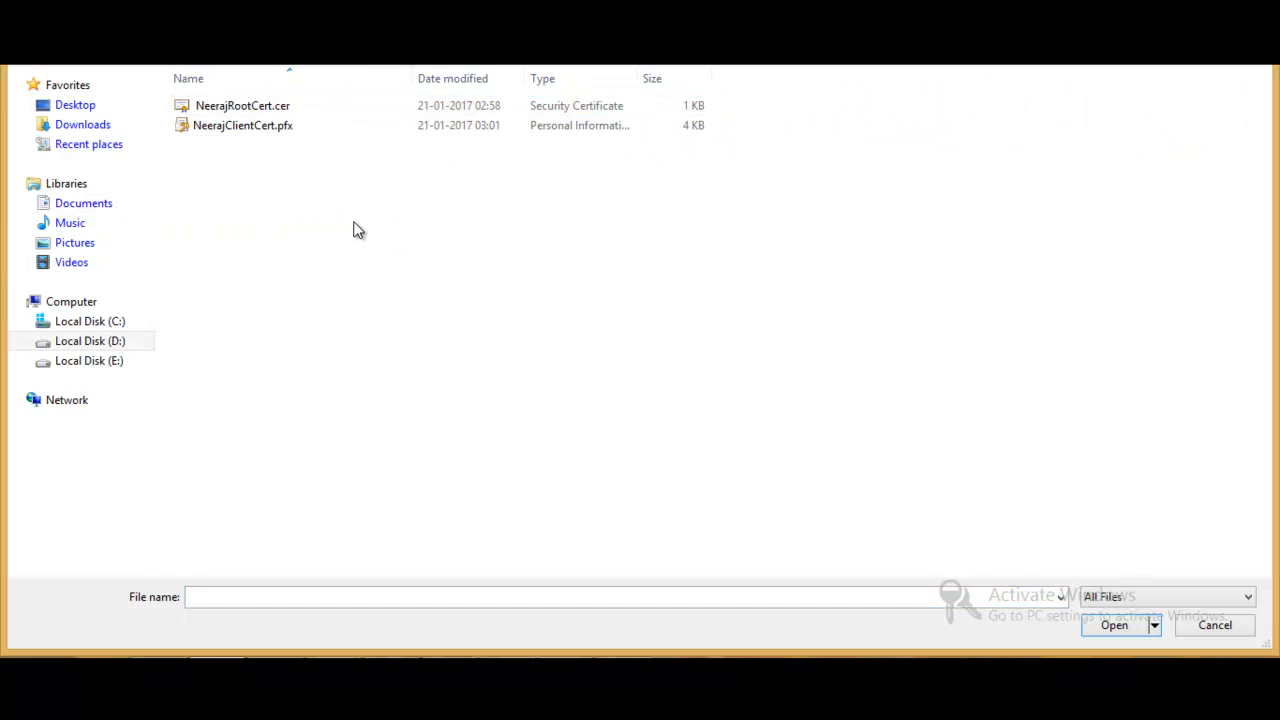
left_click(282, 108)
left_click(360, 118, "ctrl")
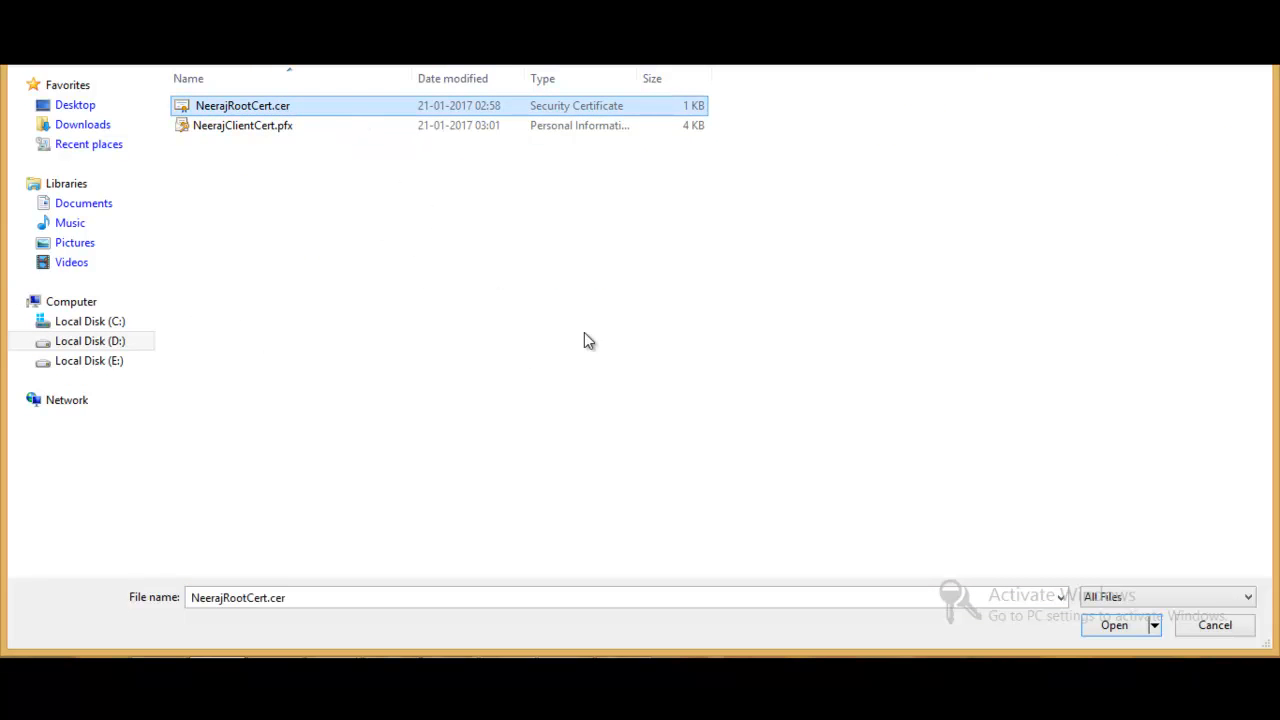
left_click(1108, 624)
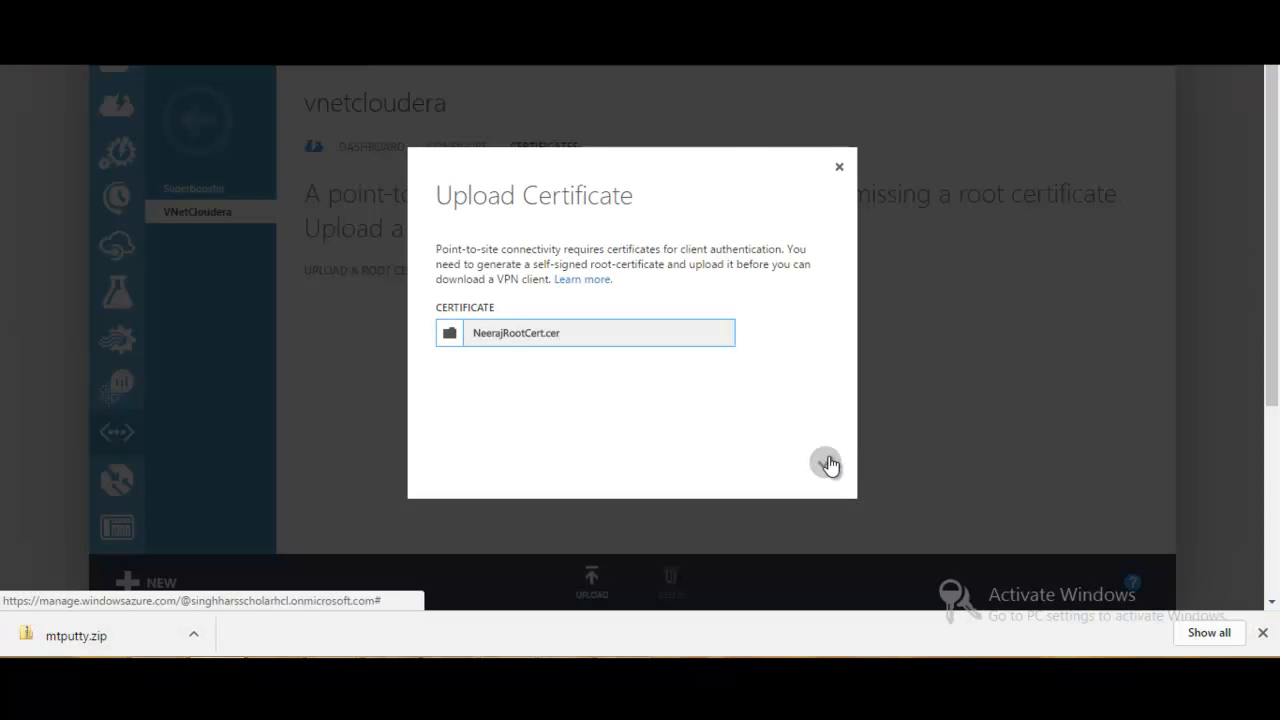
left_click(826, 463)
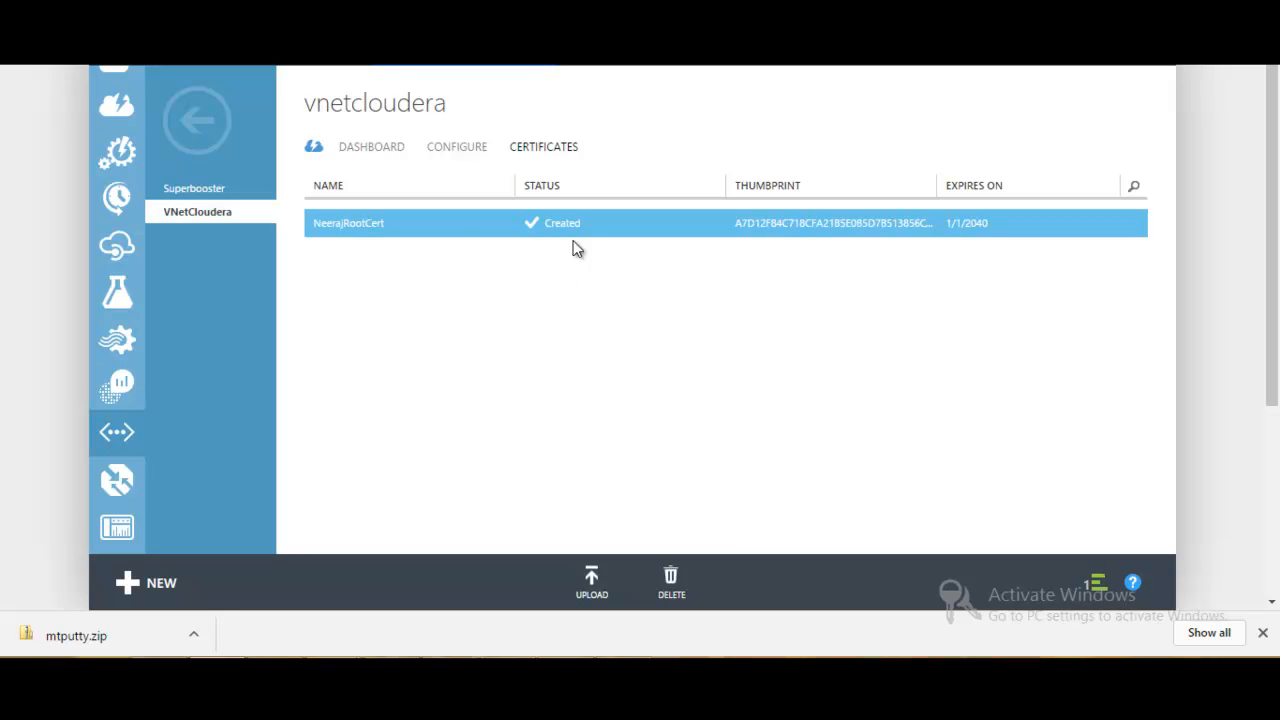
- Return to VNetCloudera's dashboard with the client package downloads and open this computer's system properties to check its system type
left_click(393, 157)
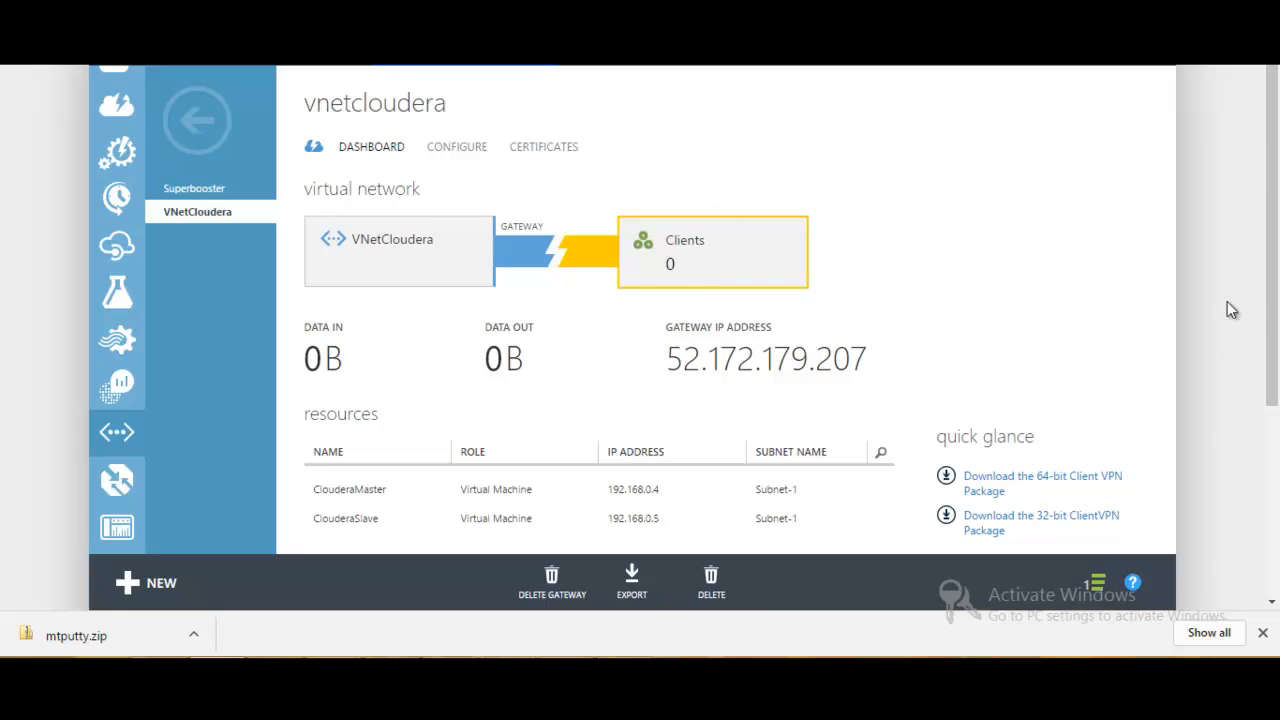
left_click_drag(1272, 222, 1275, 300)
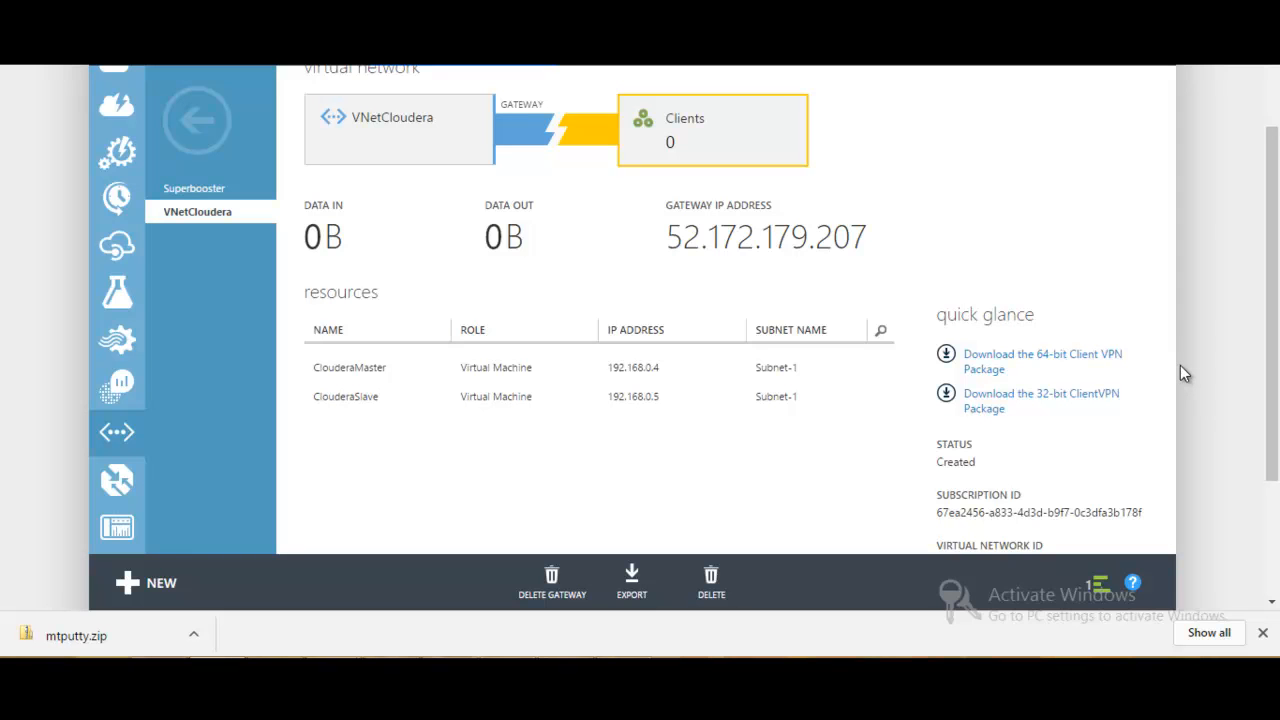
key("super")
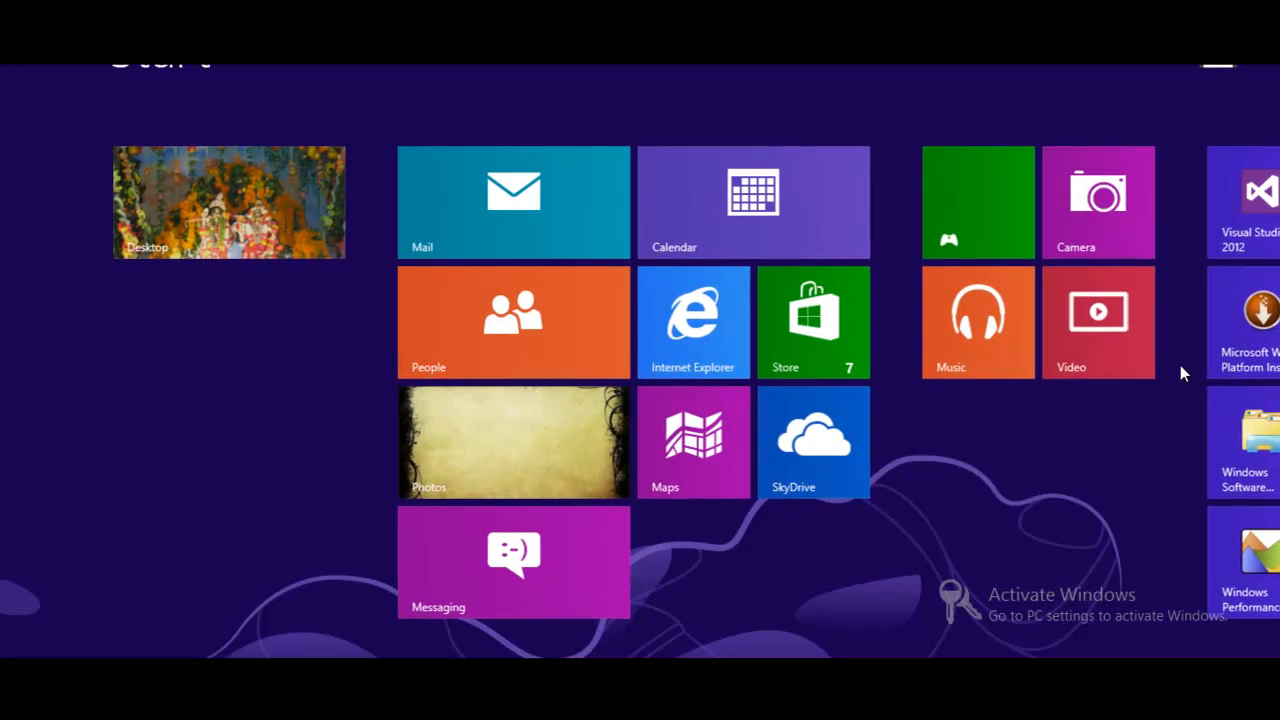
type("my")
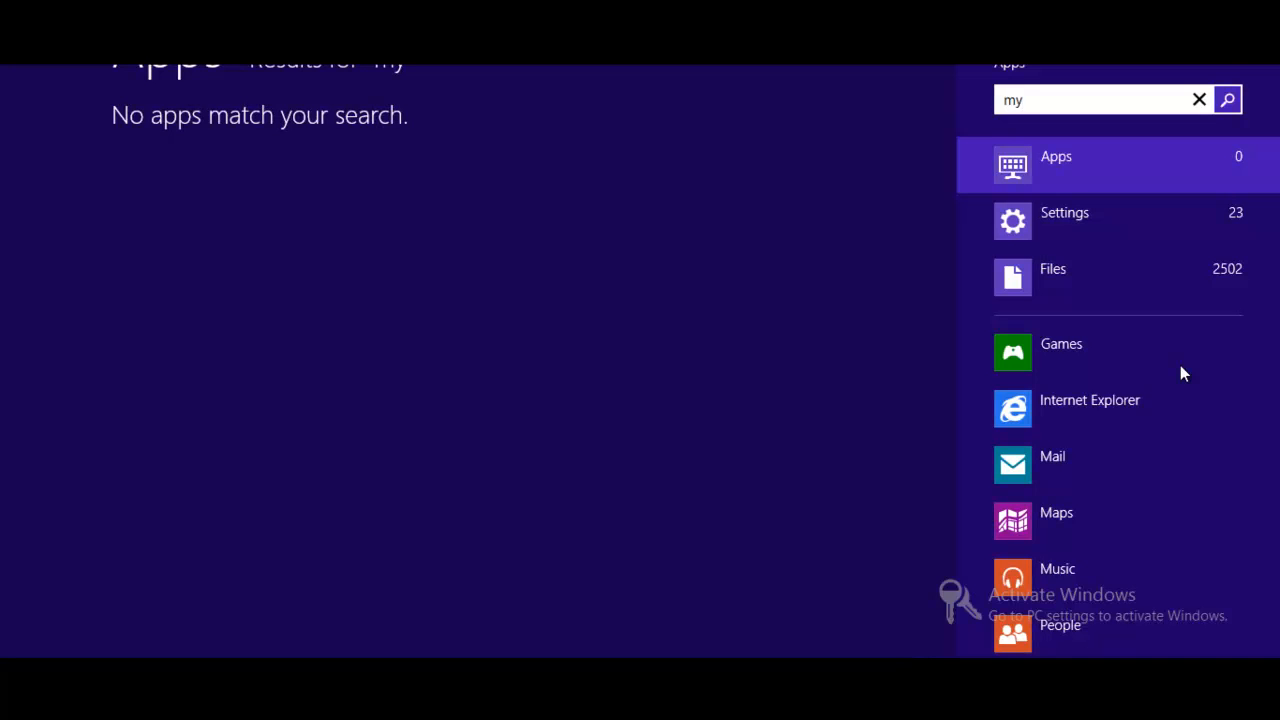
key("BackSpace")
key("BackSpace")
type("compu")
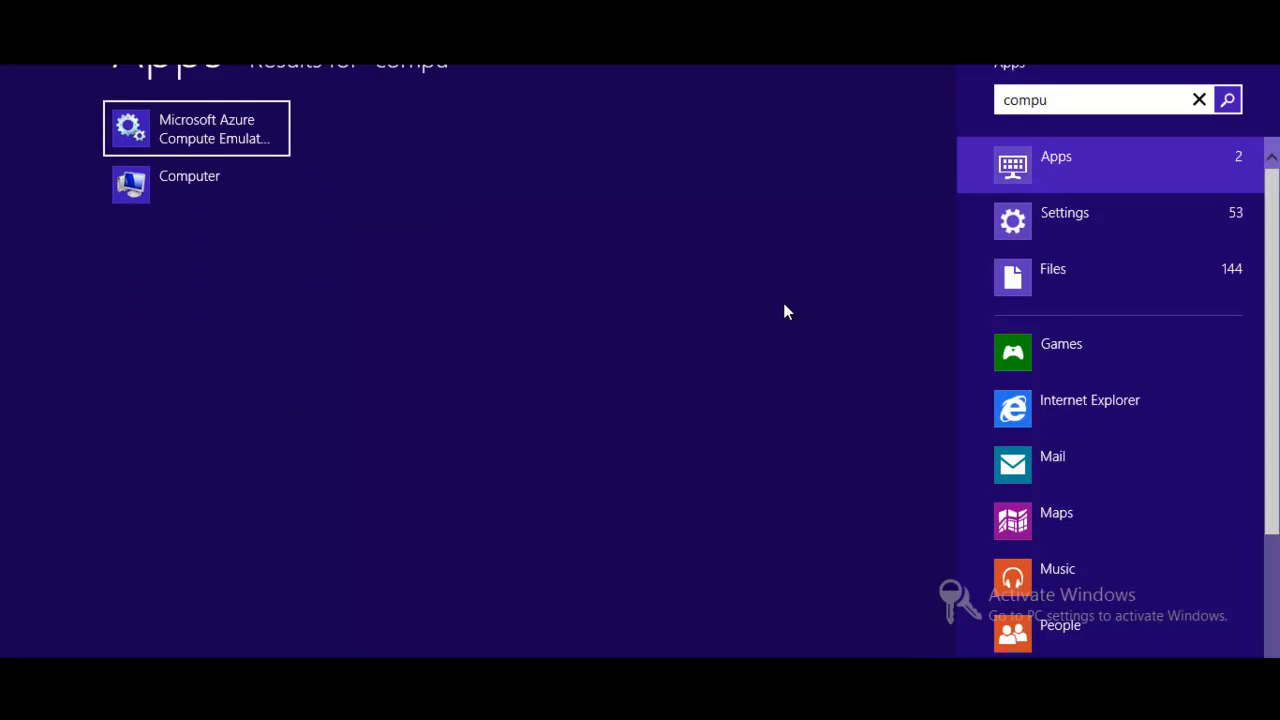
right_click(196, 176)
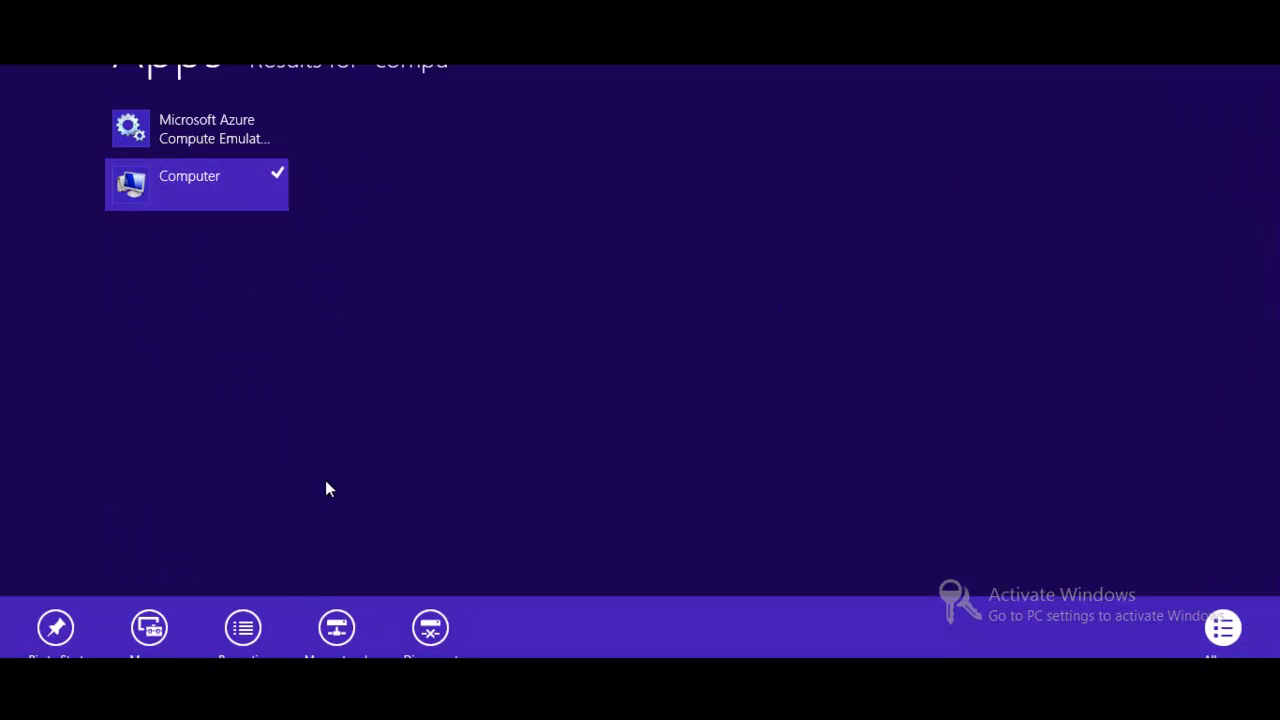
left_click(243, 627)
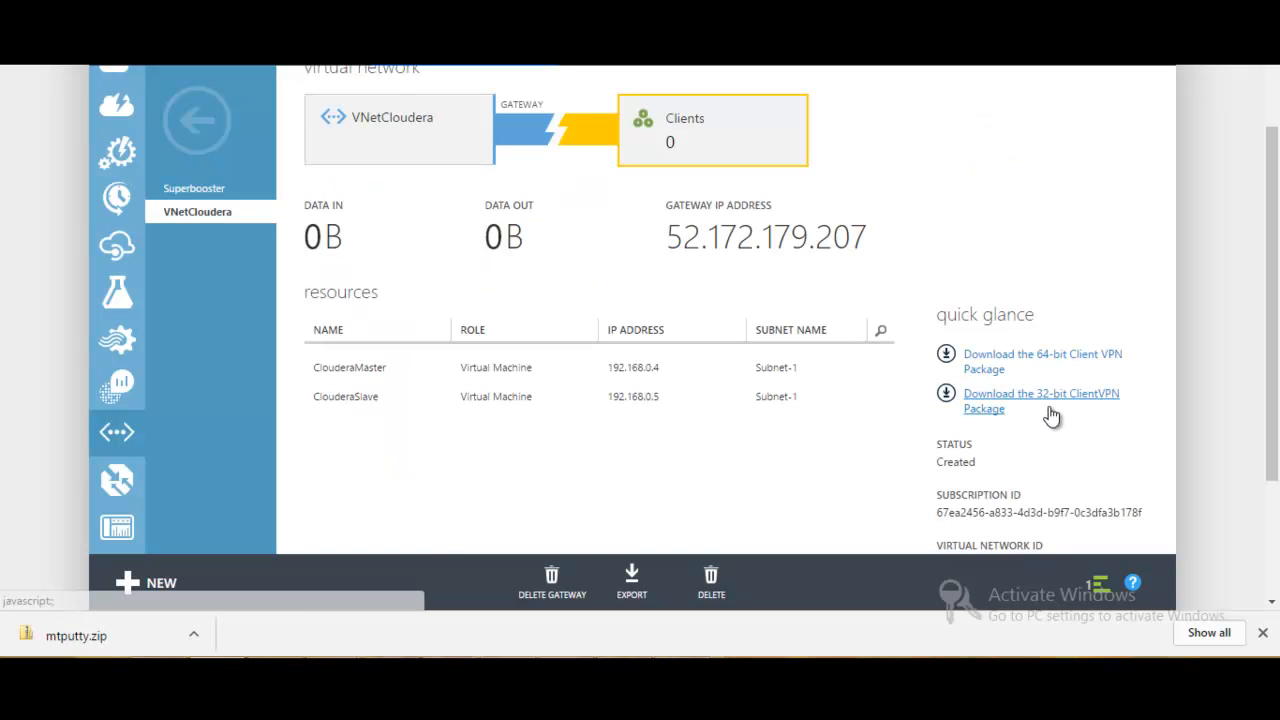
- Download the 32-bit Client VPN Package for VNetCloudera and dismiss the completed operation notifications
left_click(1057, 402)
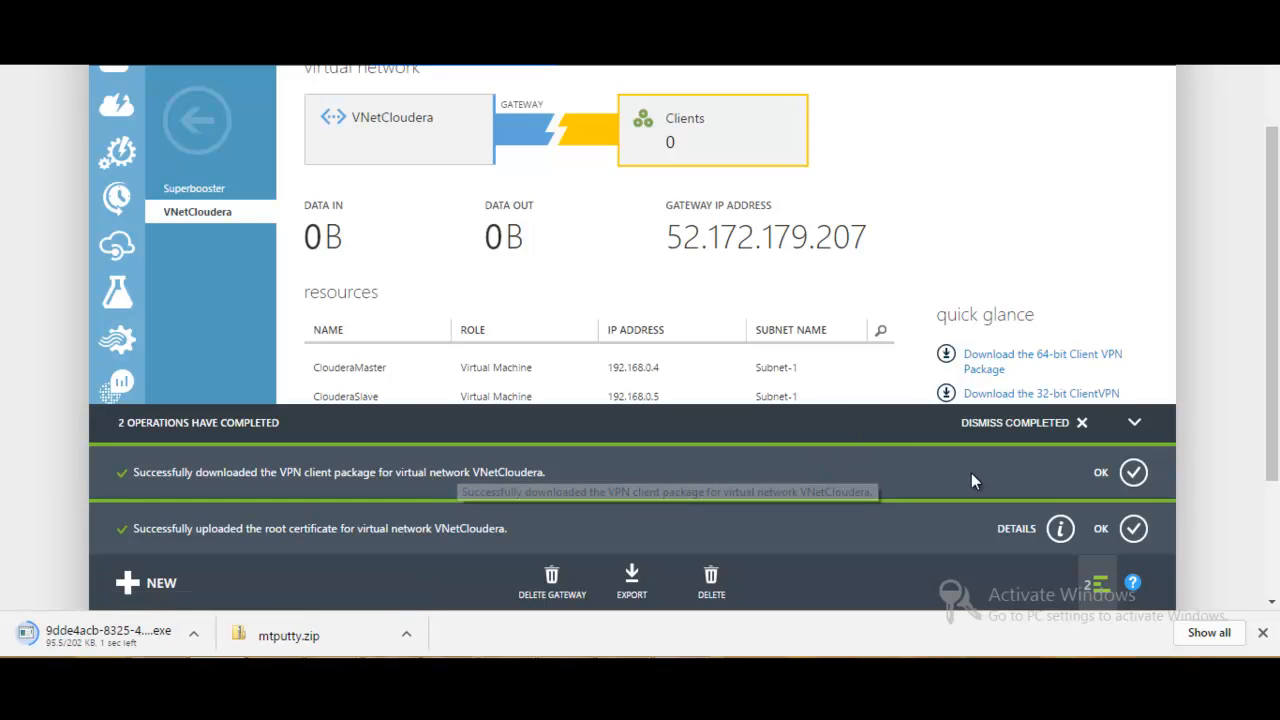
left_click(1133, 472)
left_click(1133, 528)
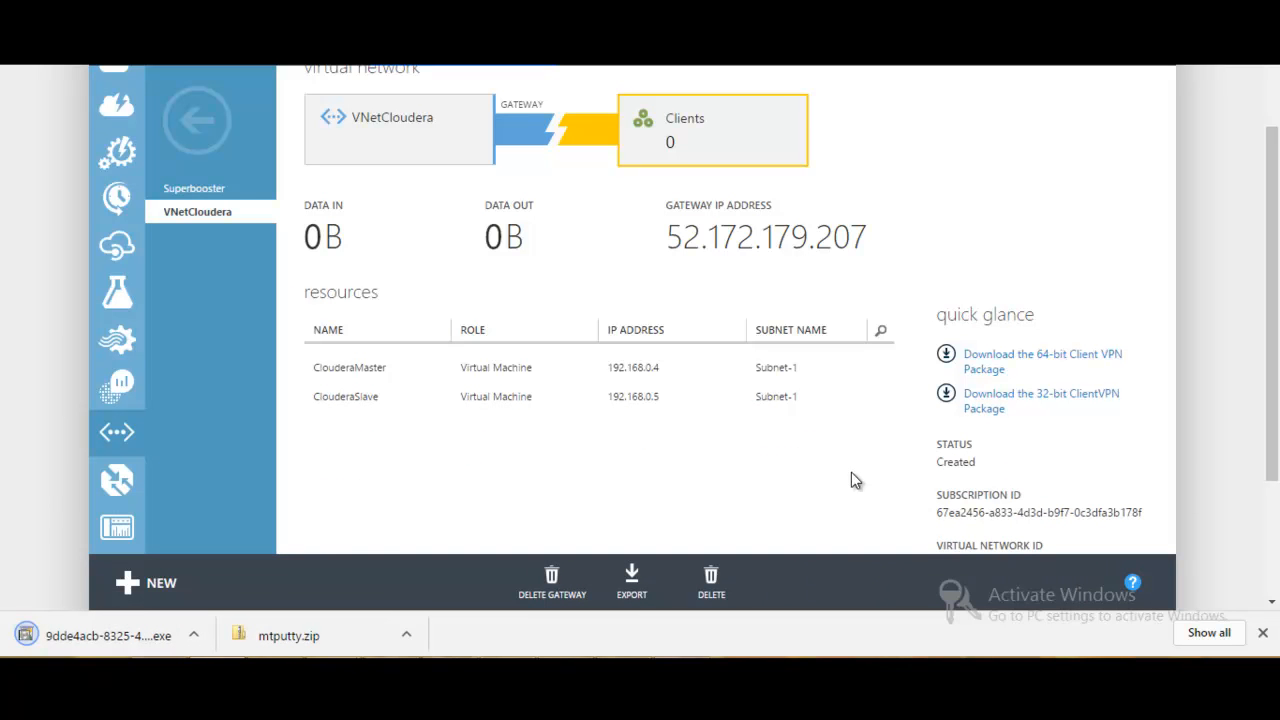
- Run the downloaded VPN client package from the Downloads folder despite the security warnings and install the VPN client for VNetCloudera
left_click(193, 635)
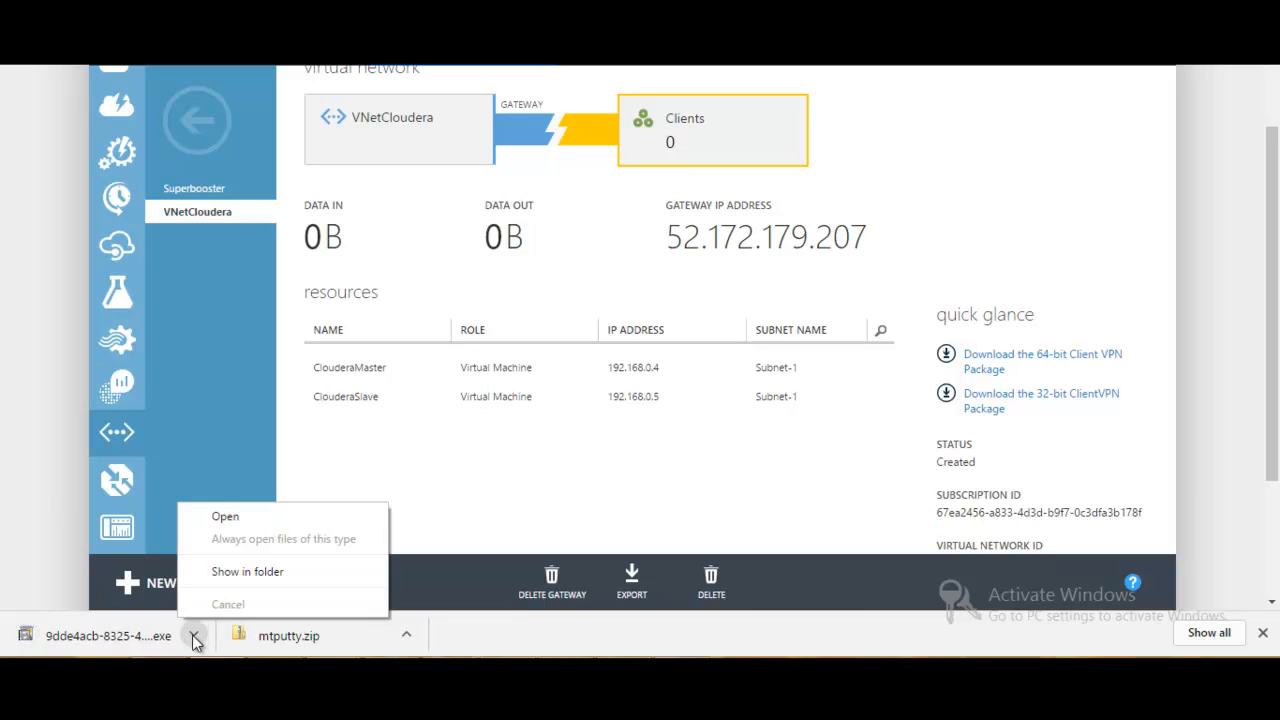
left_click(266, 571)
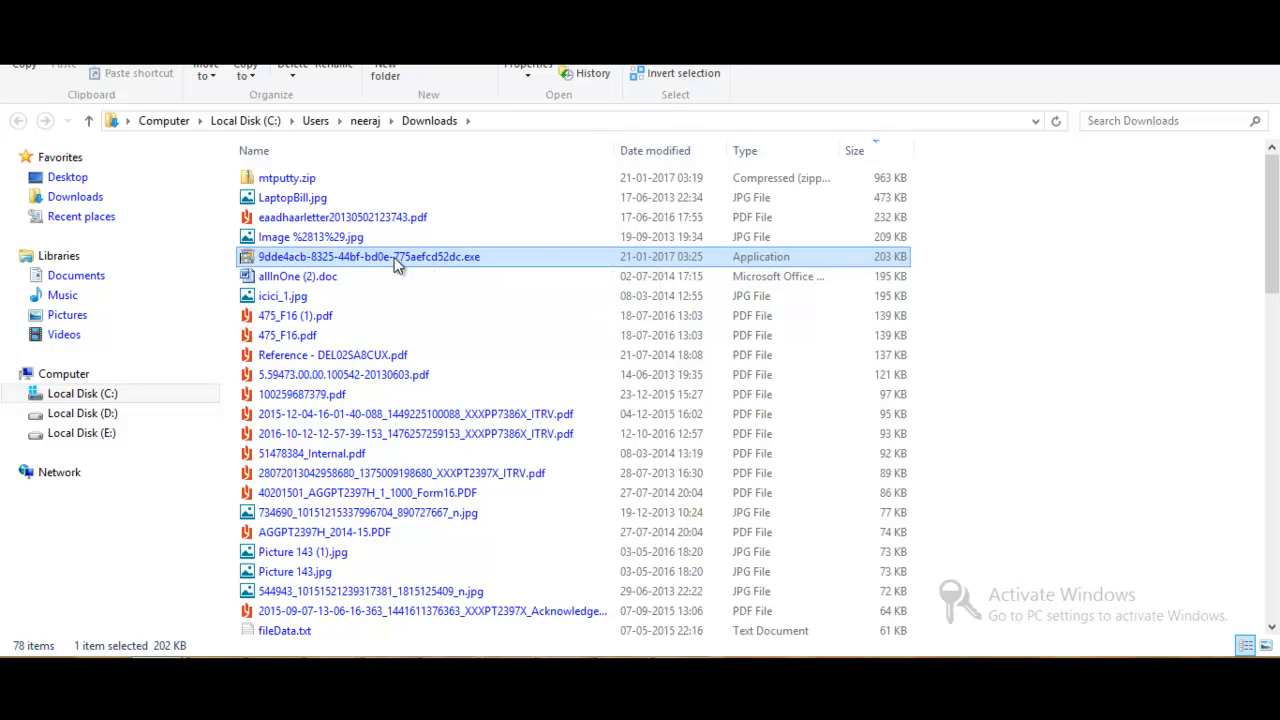
double_click(395, 258)
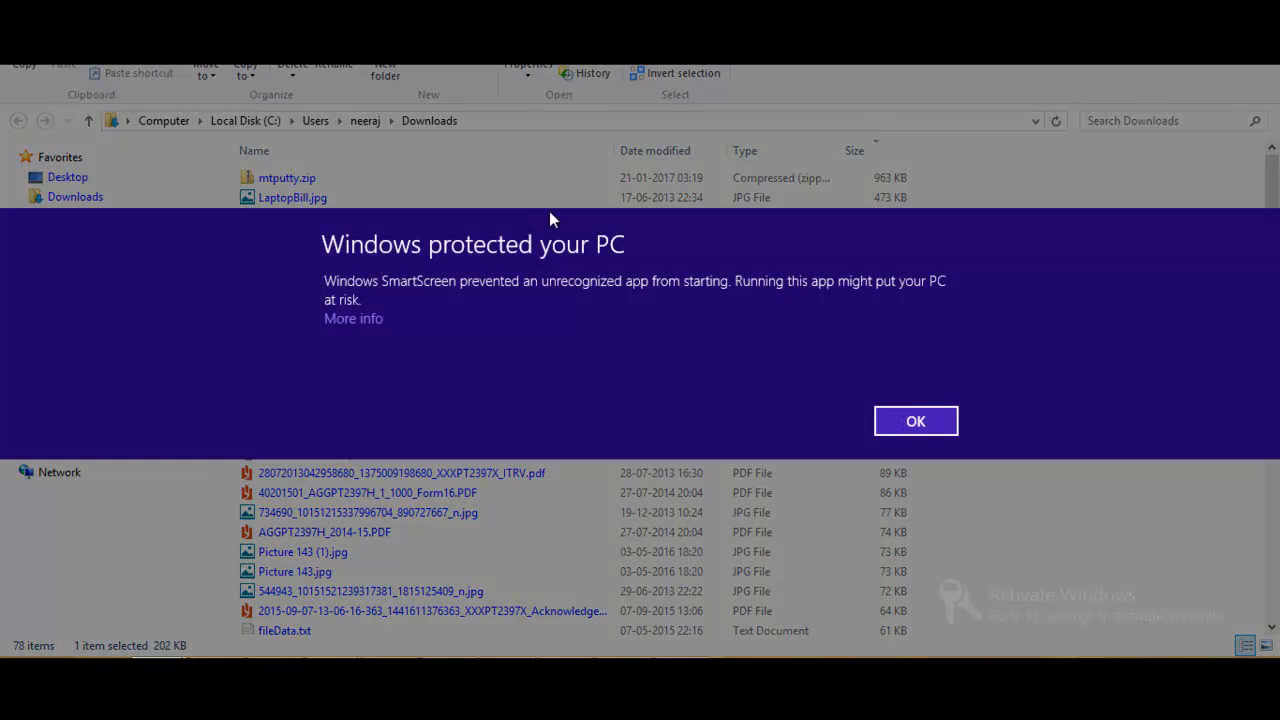
left_click(369, 319)
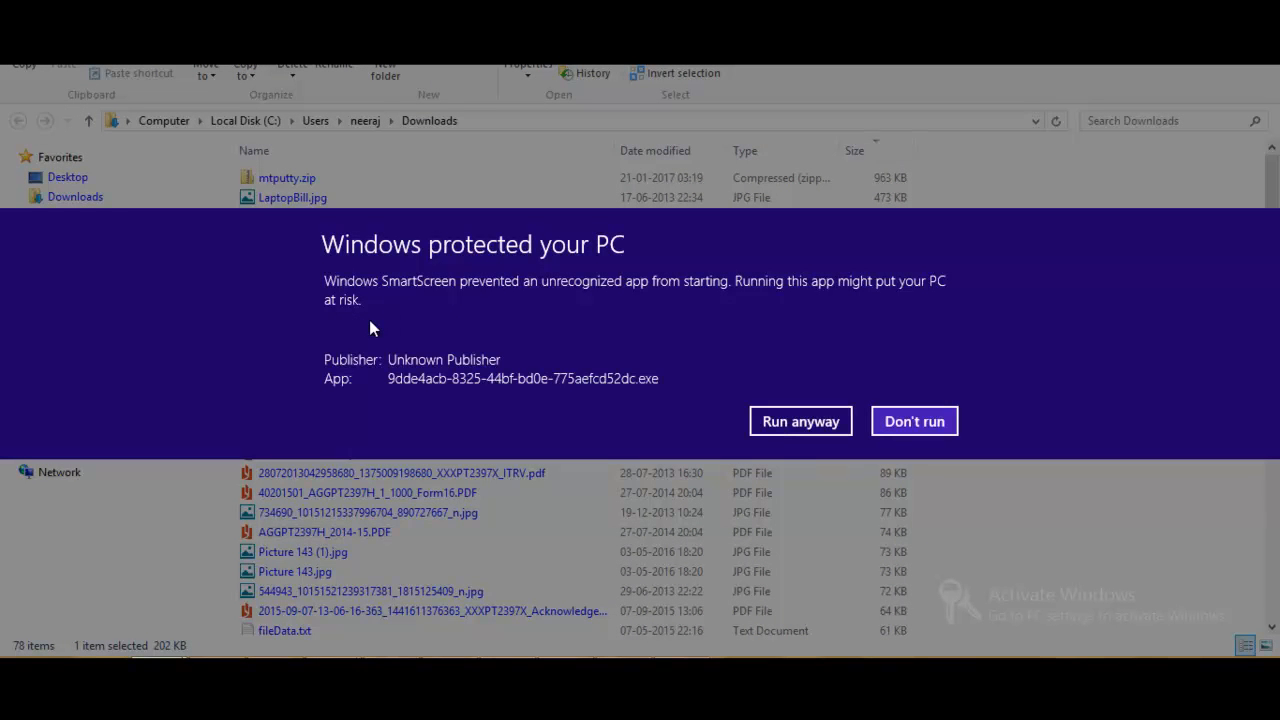
left_click(793, 424)
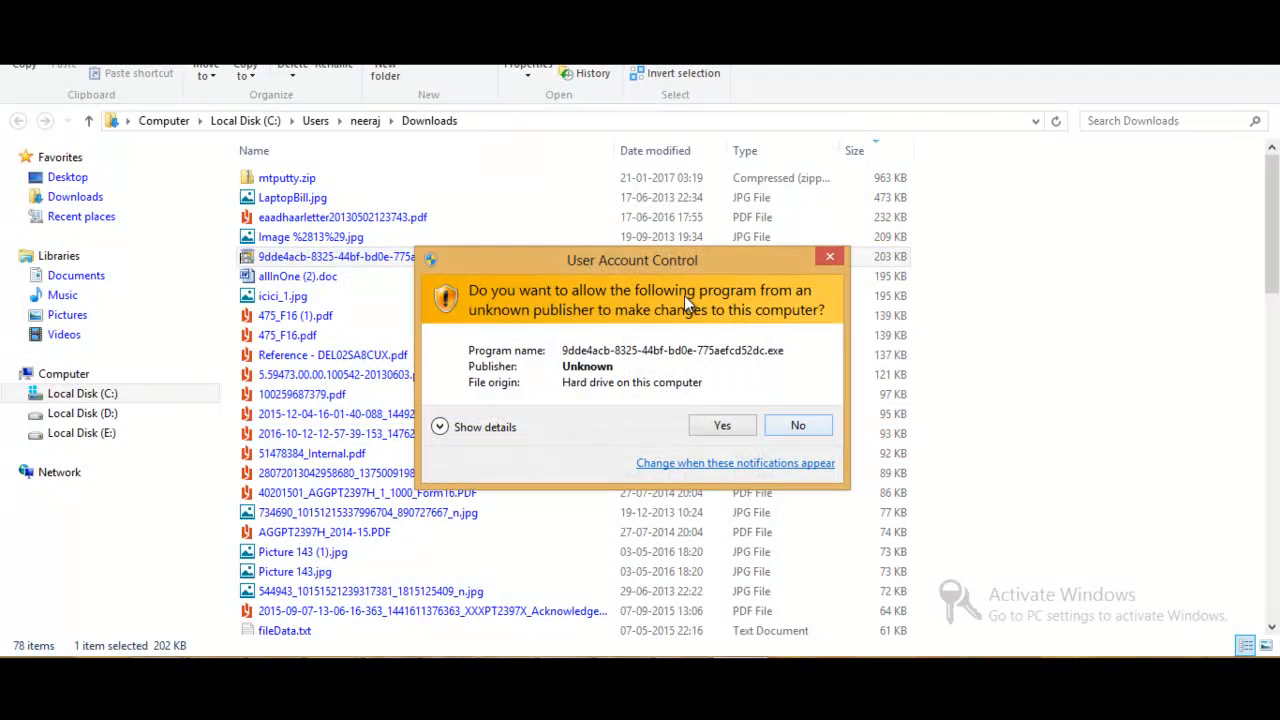
left_click(720, 424)
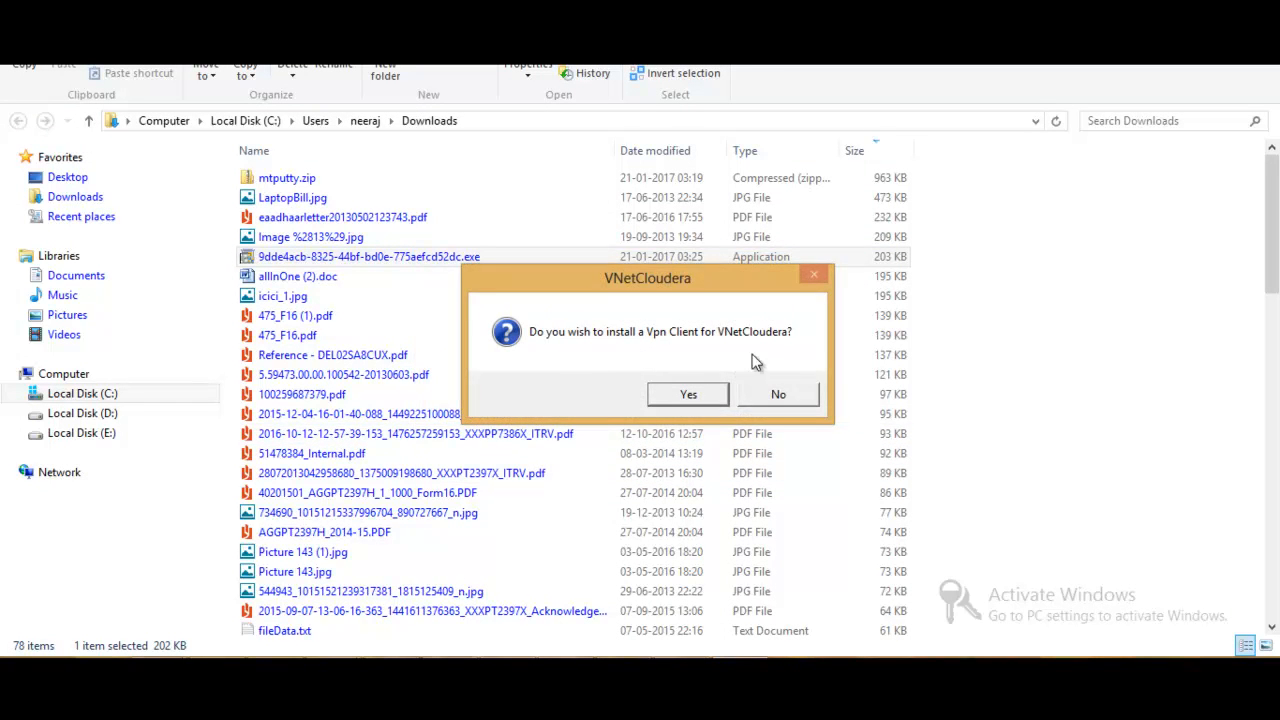
left_click(705, 394)
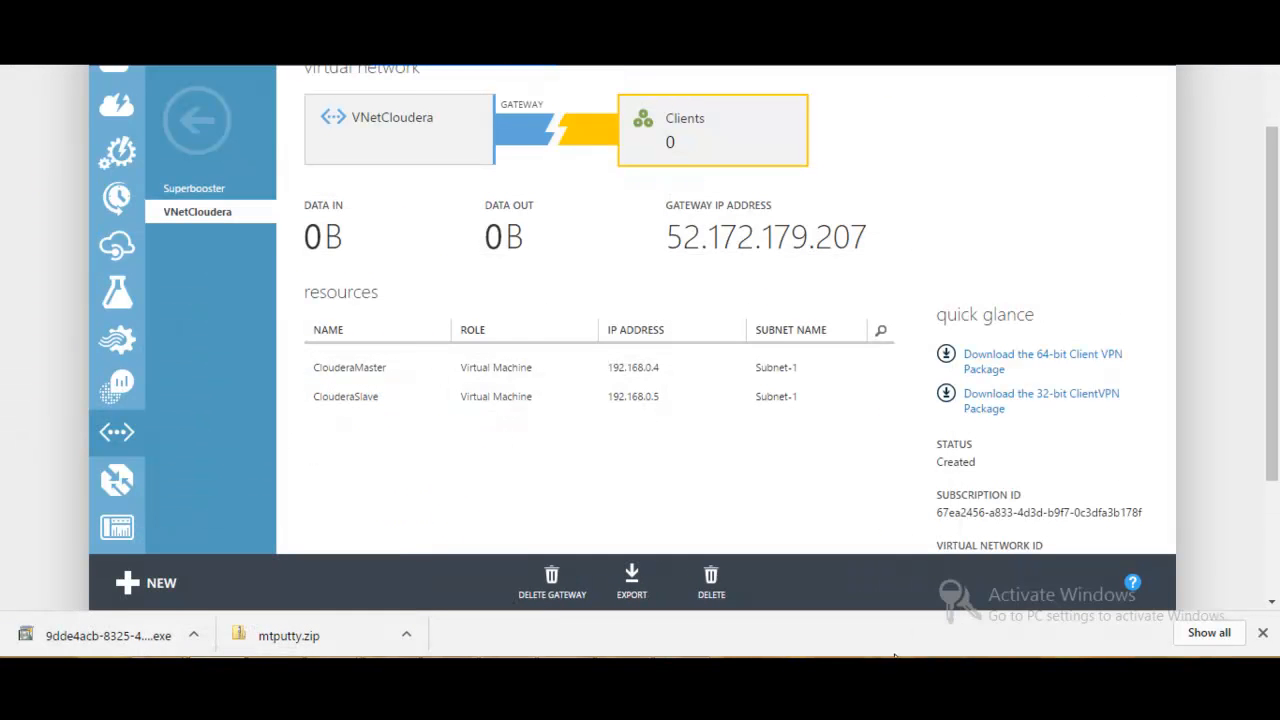
- Connect to the VNetCloudera VPN from Windows' network connections, allowing the routing table update and suppressing its message for this connection
left_click(1156, 674)
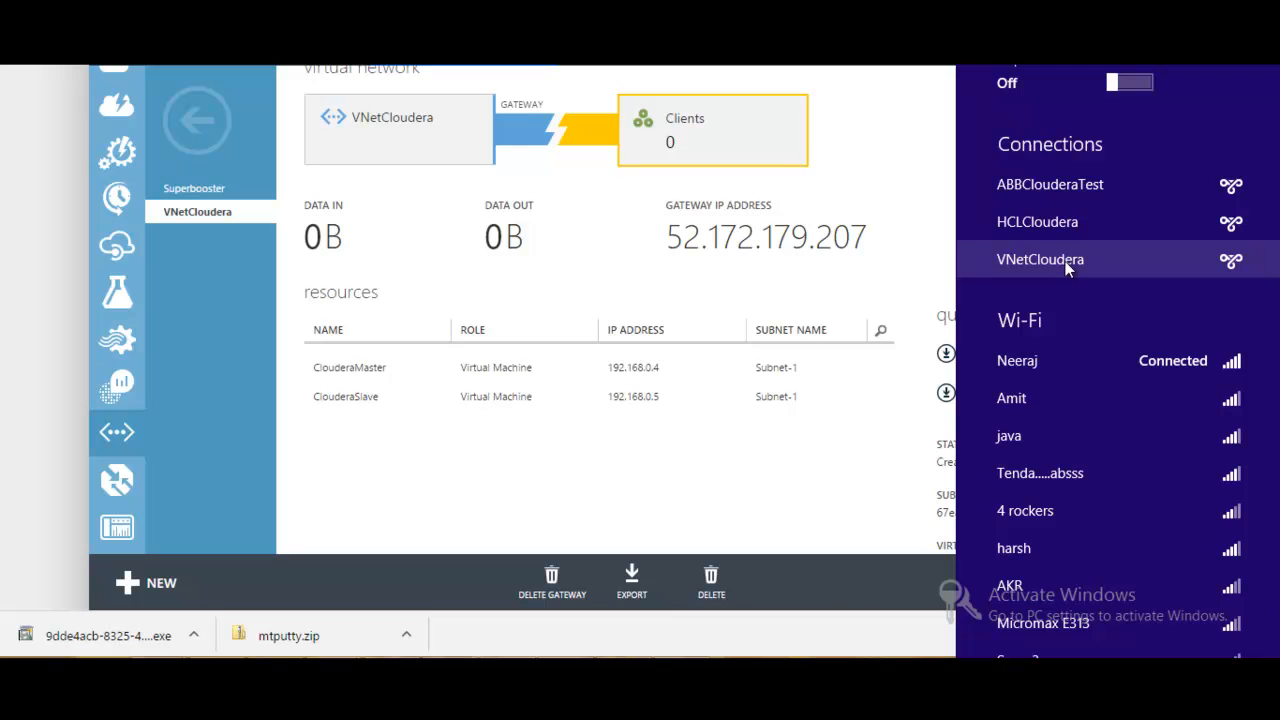
left_click(1065, 261)
left_click(1180, 308)
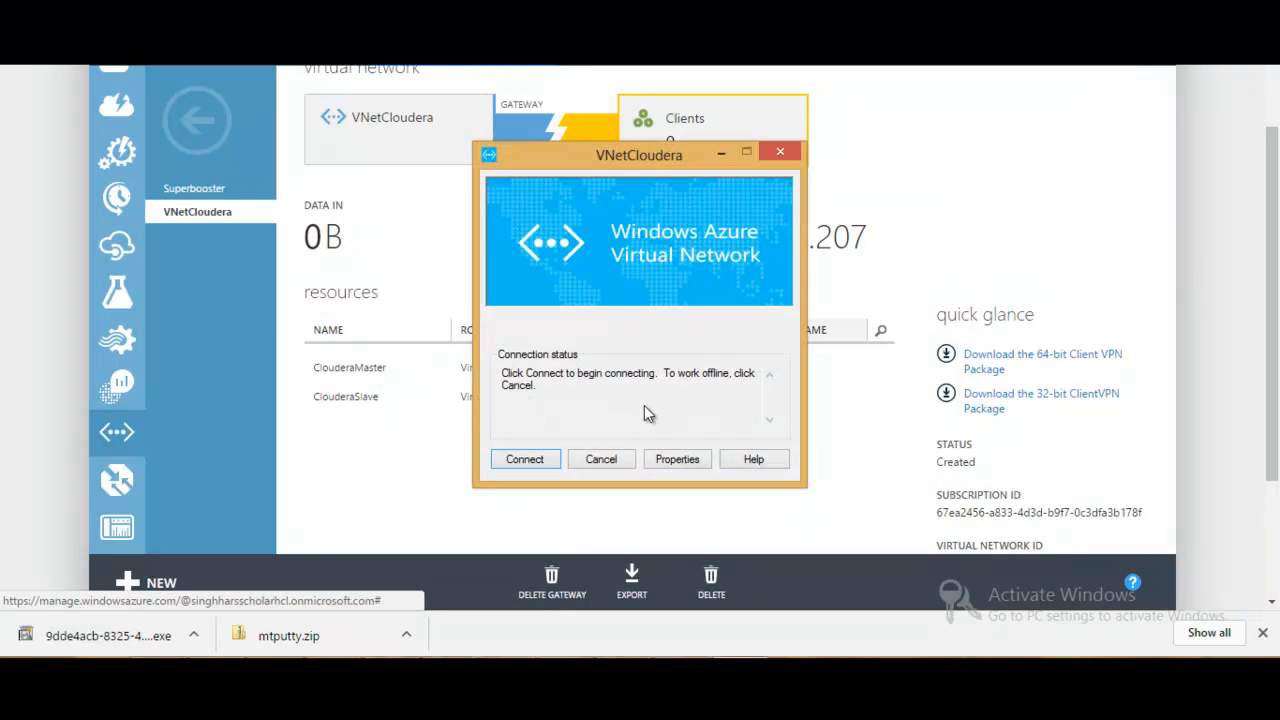
left_click(538, 461)
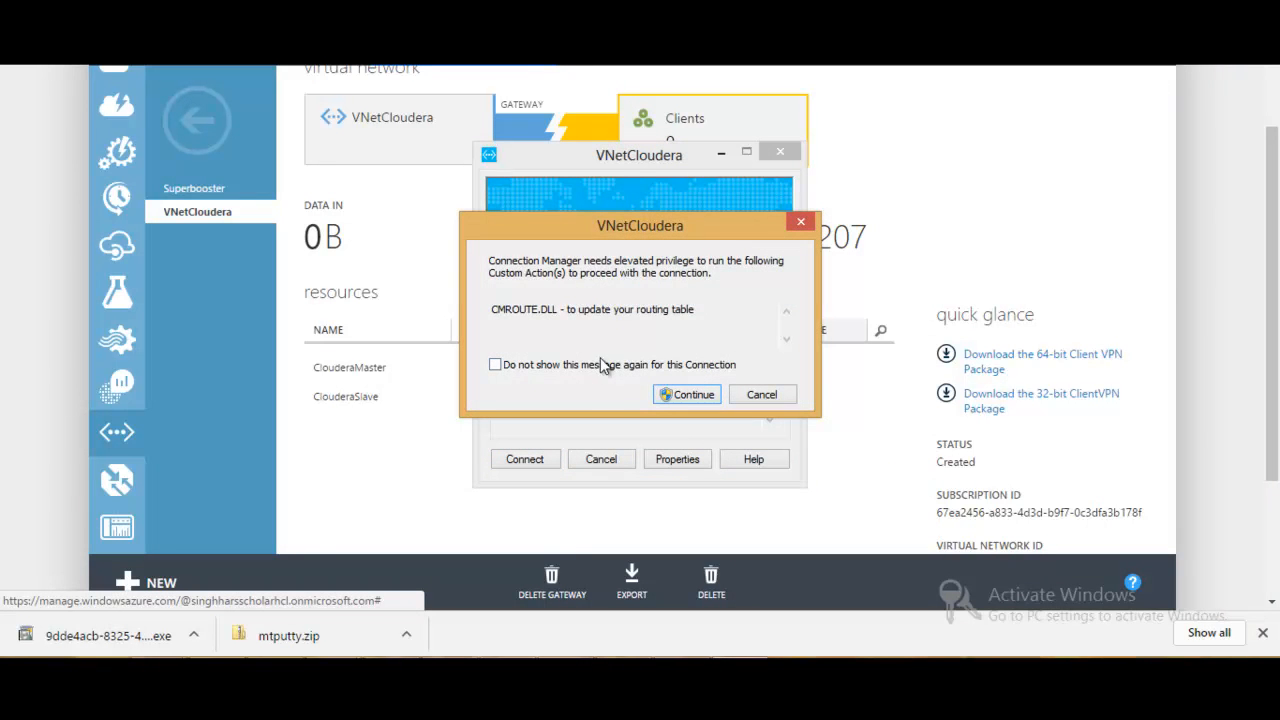
left_click(594, 366)
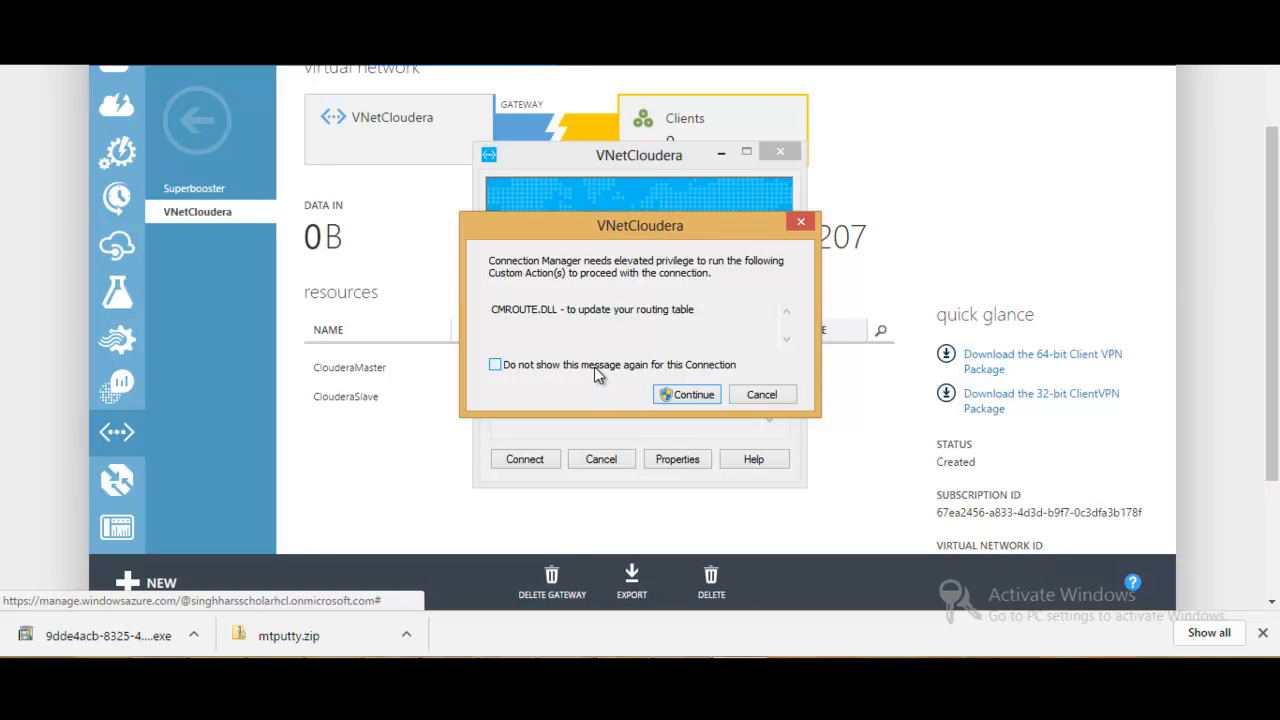
left_click(690, 395)
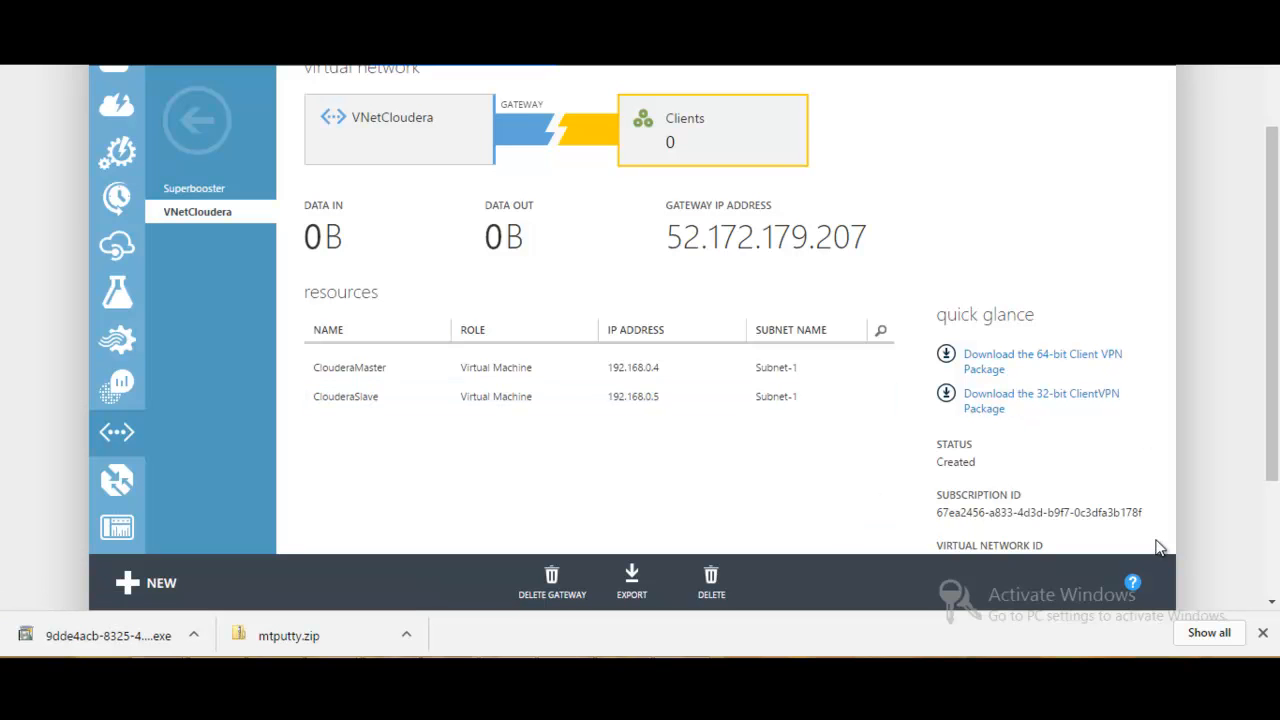
- Check the VNetCloudera VPN's connection status in Windows and the virtual machines' IP addresses in the network's resources
left_click(1113, 690)
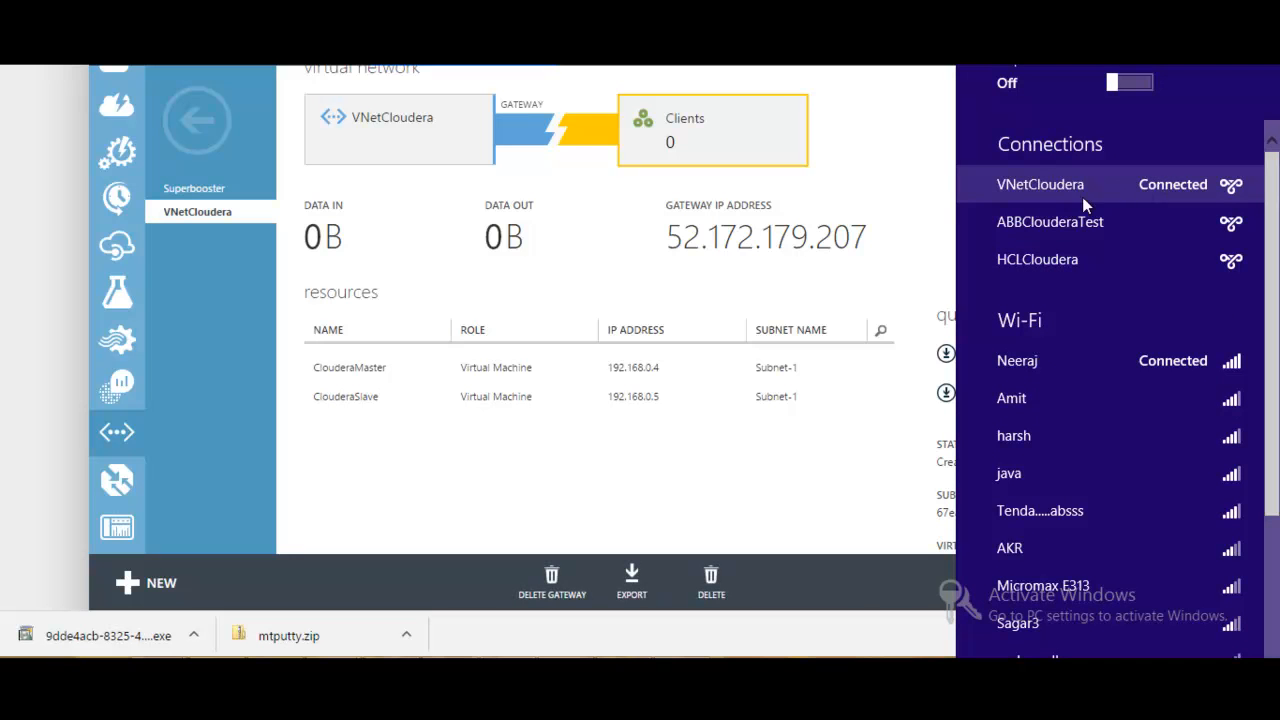
left_click(905, 259)
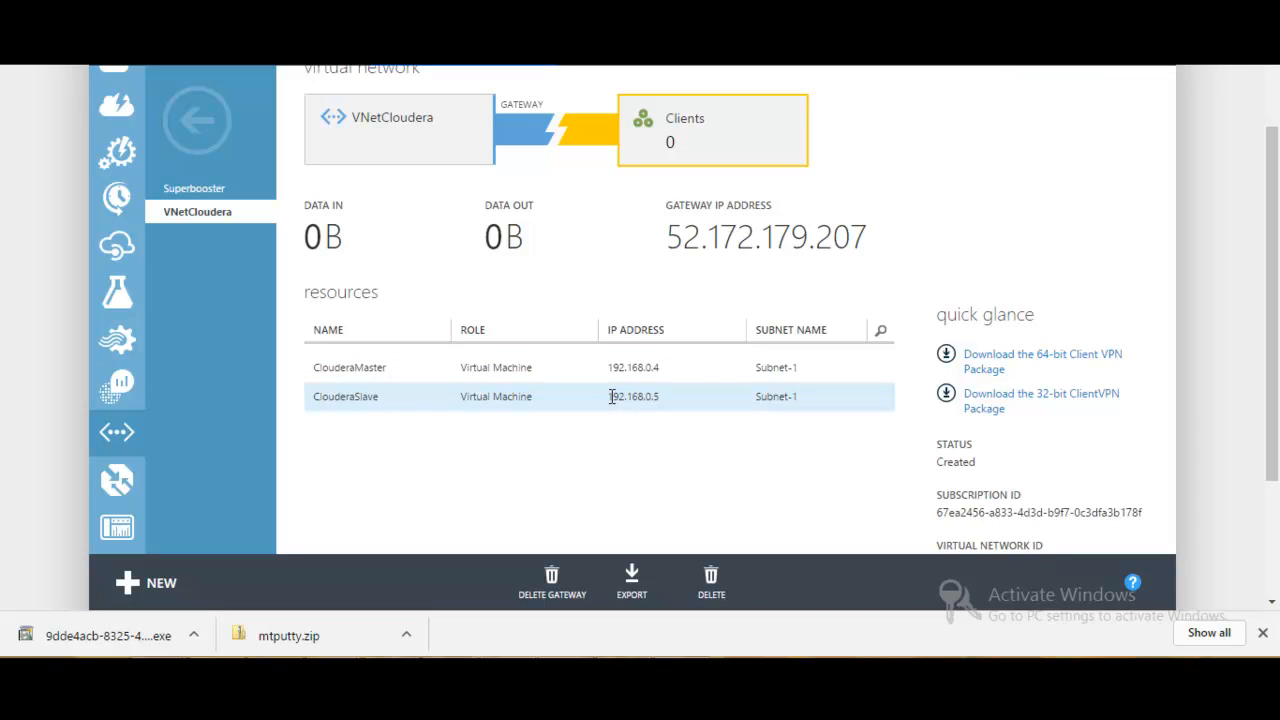
left_click_drag(608, 396, 661, 367)
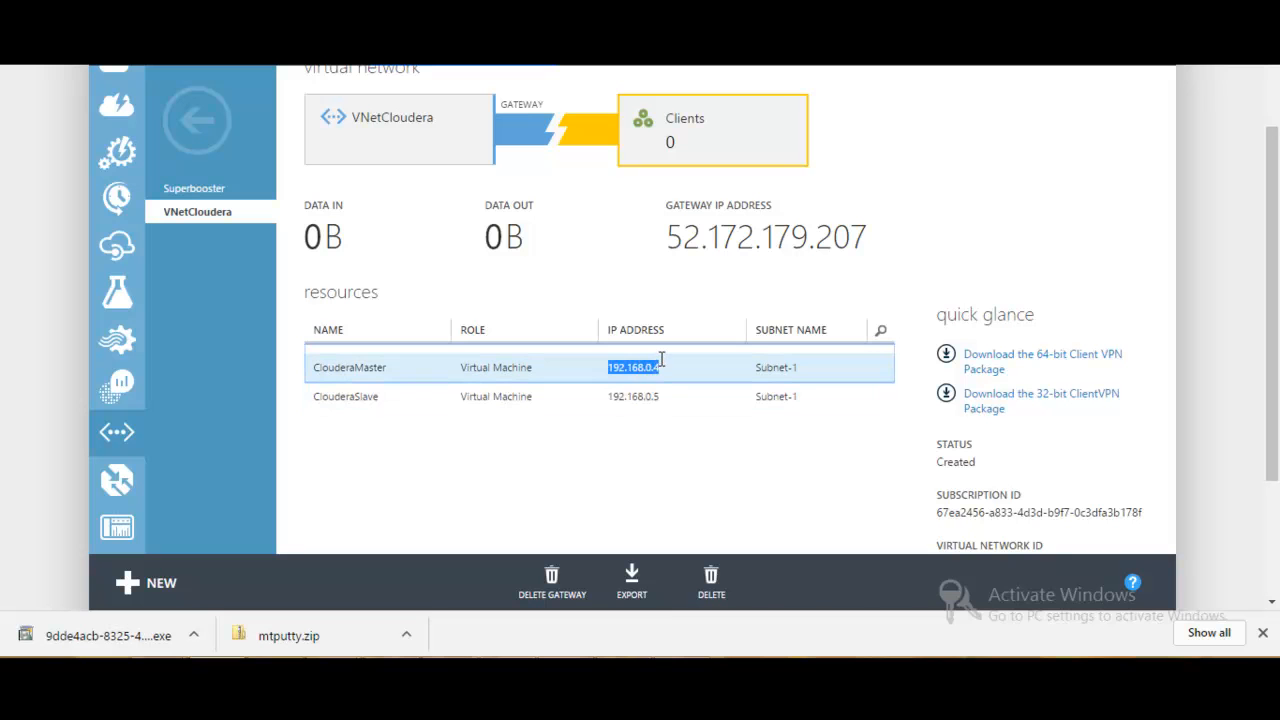
left_click(687, 428)
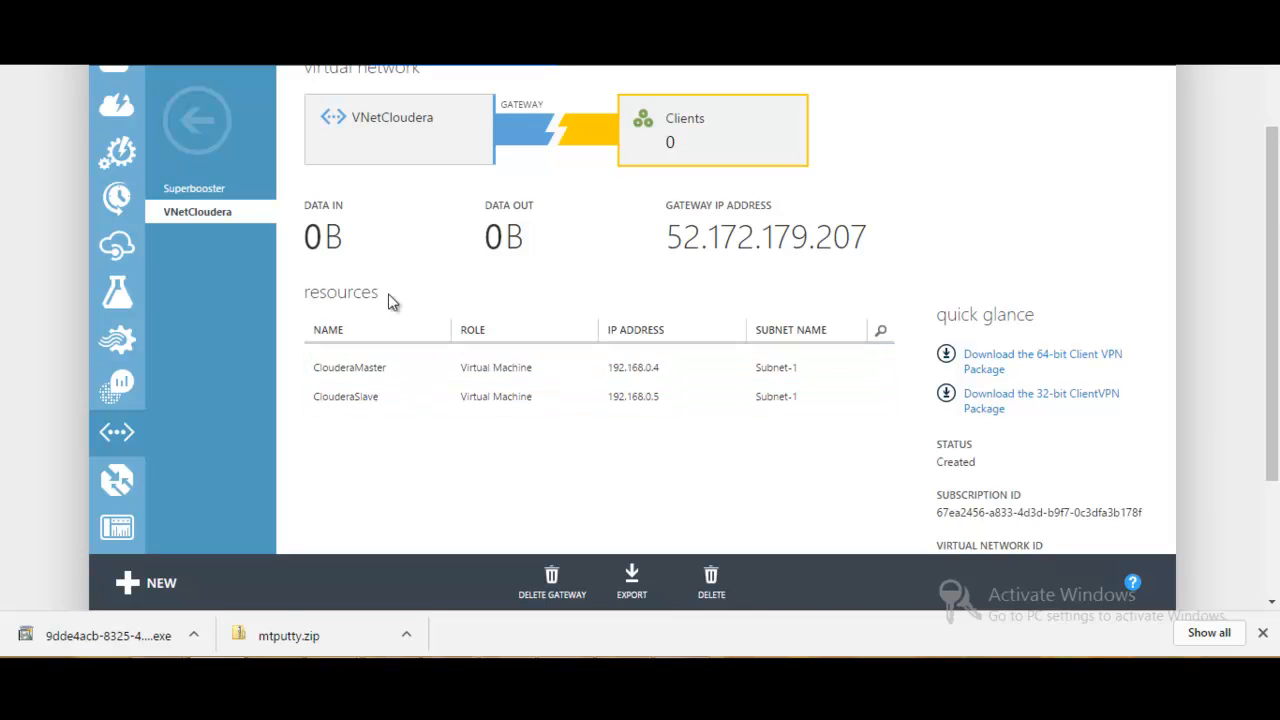
- Leave VNetCloudera for the list of virtual machines and close the browser's downloads bar
left_click(207, 117)
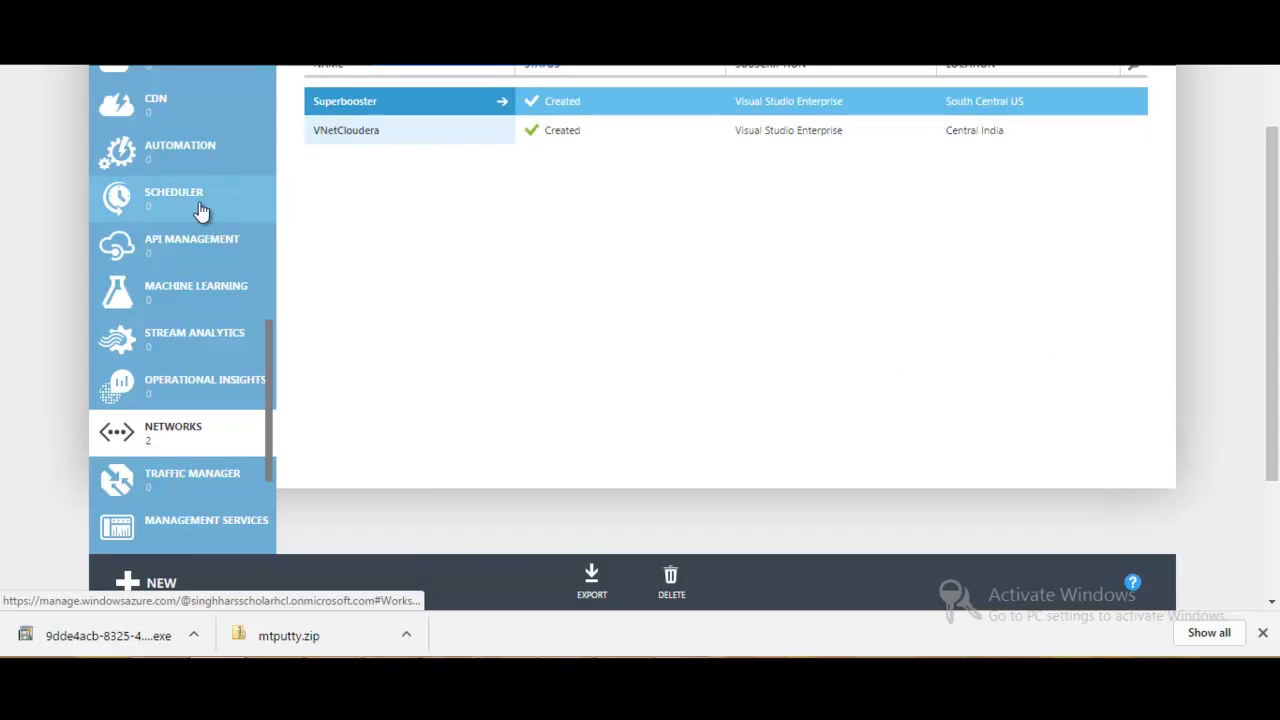
left_click_drag(268, 355, 261, 131)
left_click(222, 120)
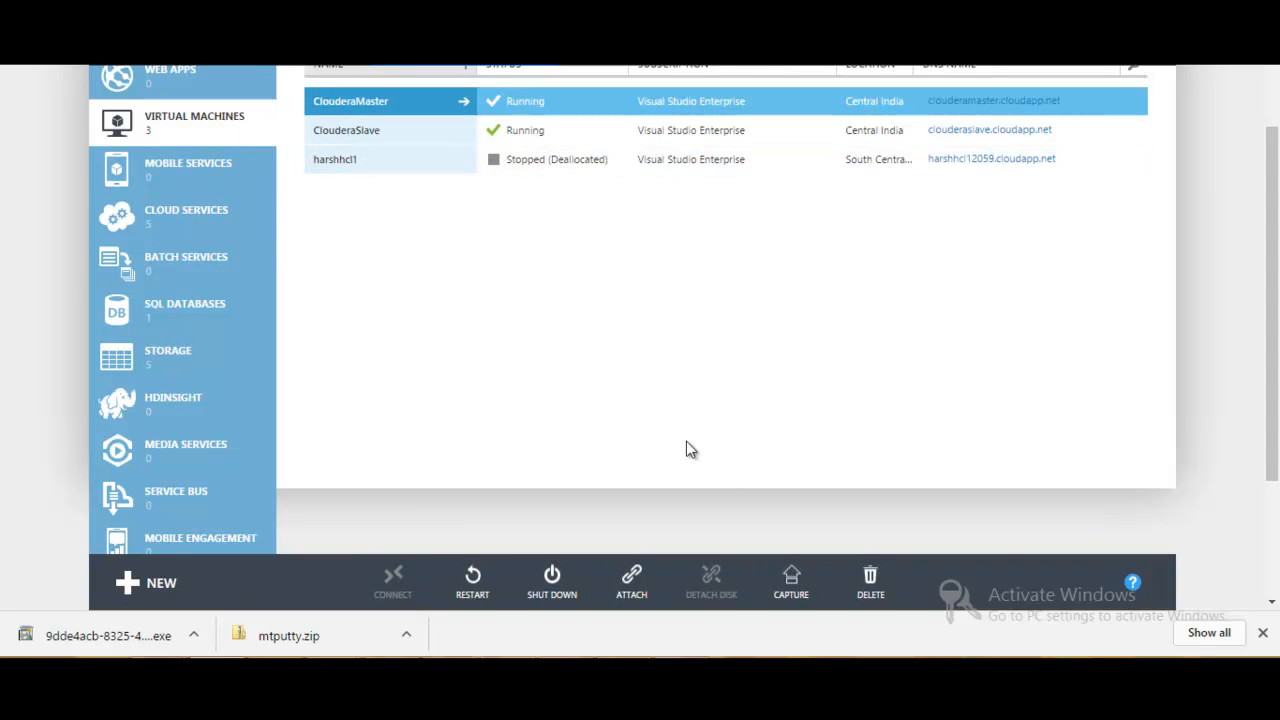
left_click(1263, 632)
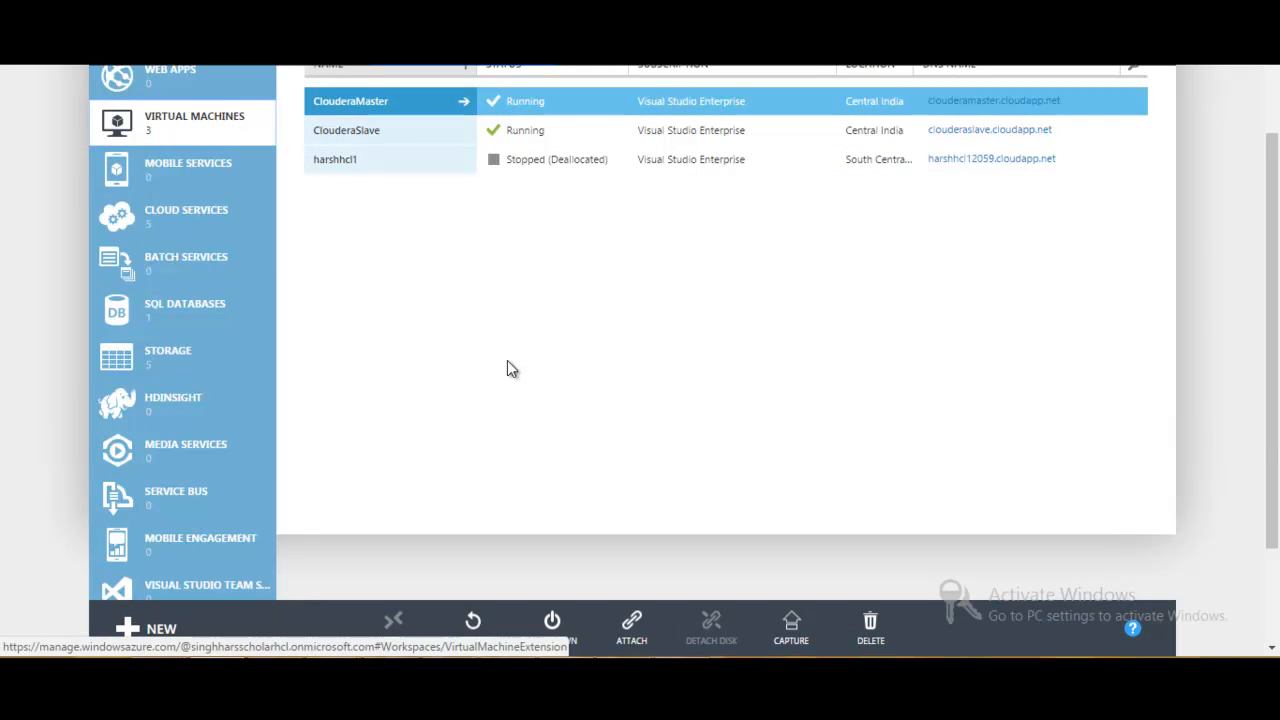
- Open the ClouderaMaster virtual machine's dashboard and copy its internal IP address
left_click(376, 104)
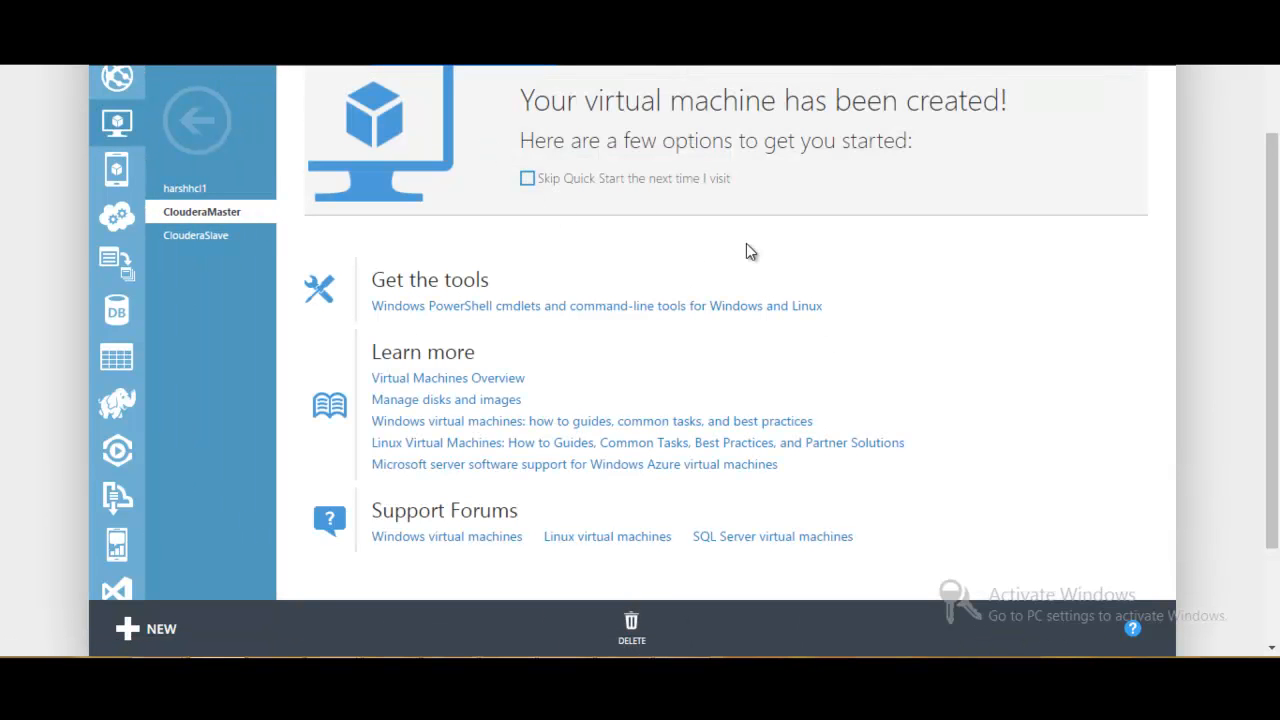
left_click_drag(1274, 334, 1270, 197)
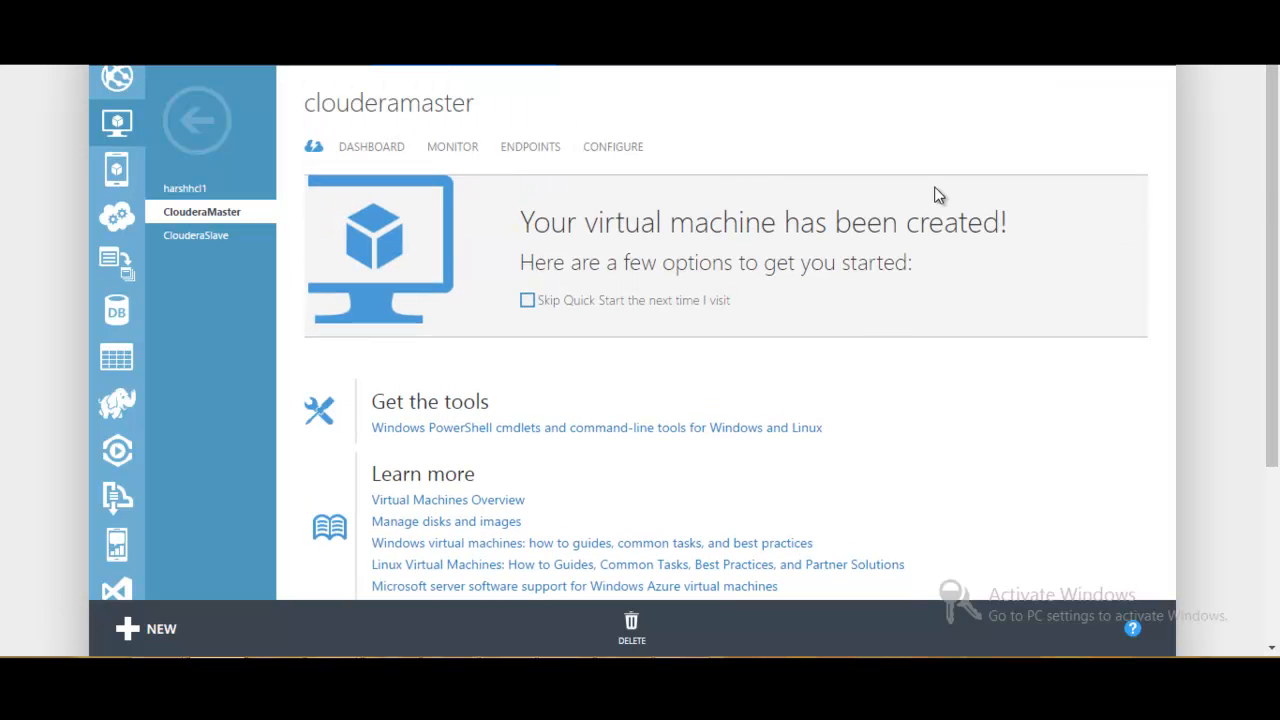
left_click(380, 150)
left_click_drag(1274, 254, 1278, 387)
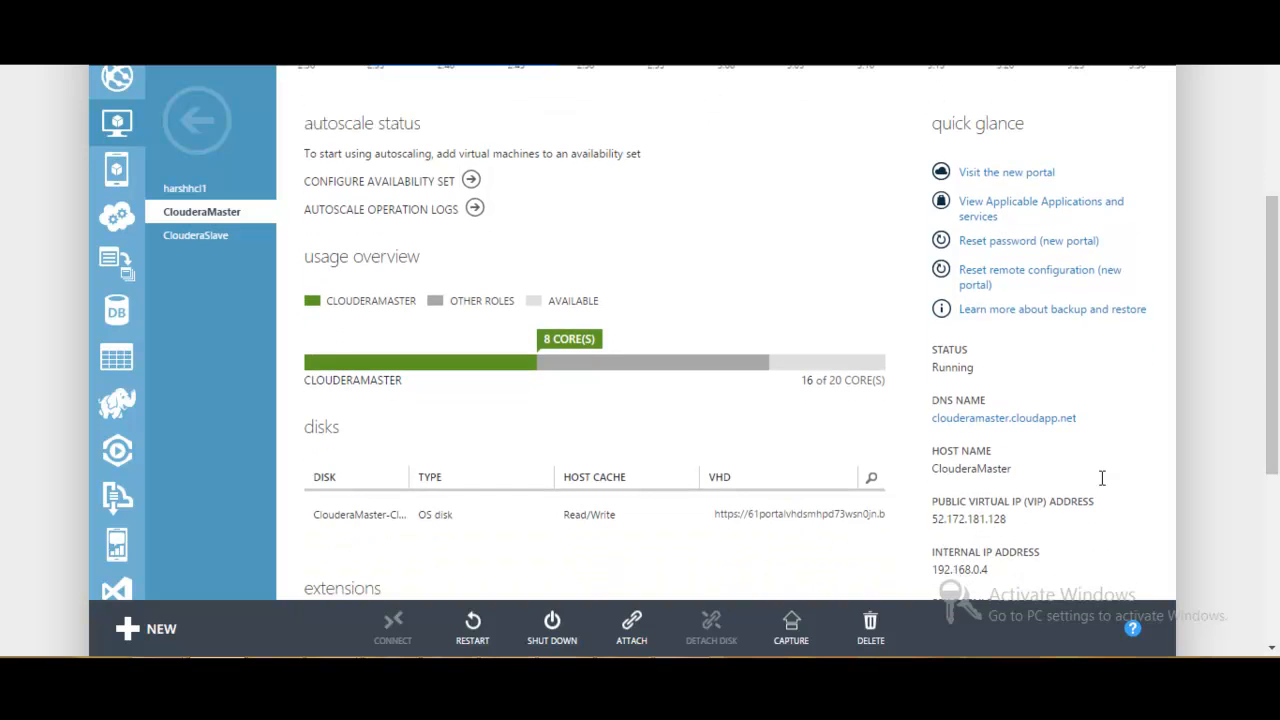
double_click(937, 567)
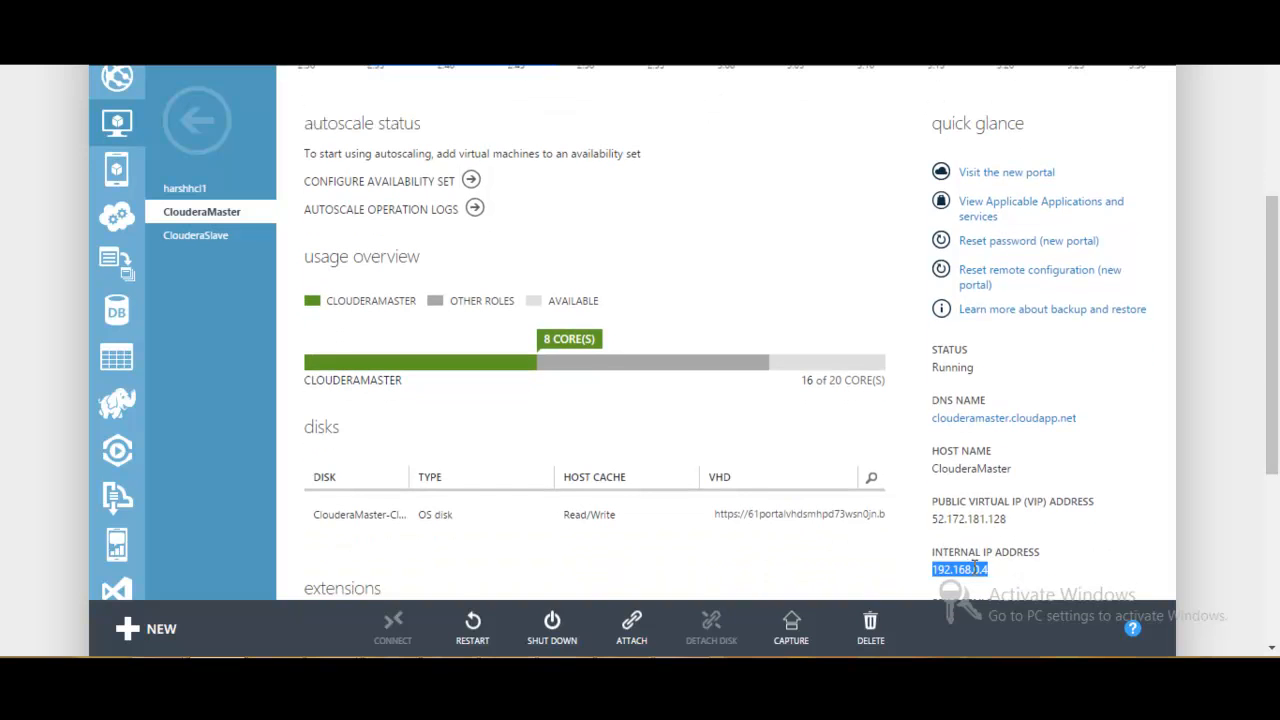
right_click(975, 567)
left_click(1012, 447)
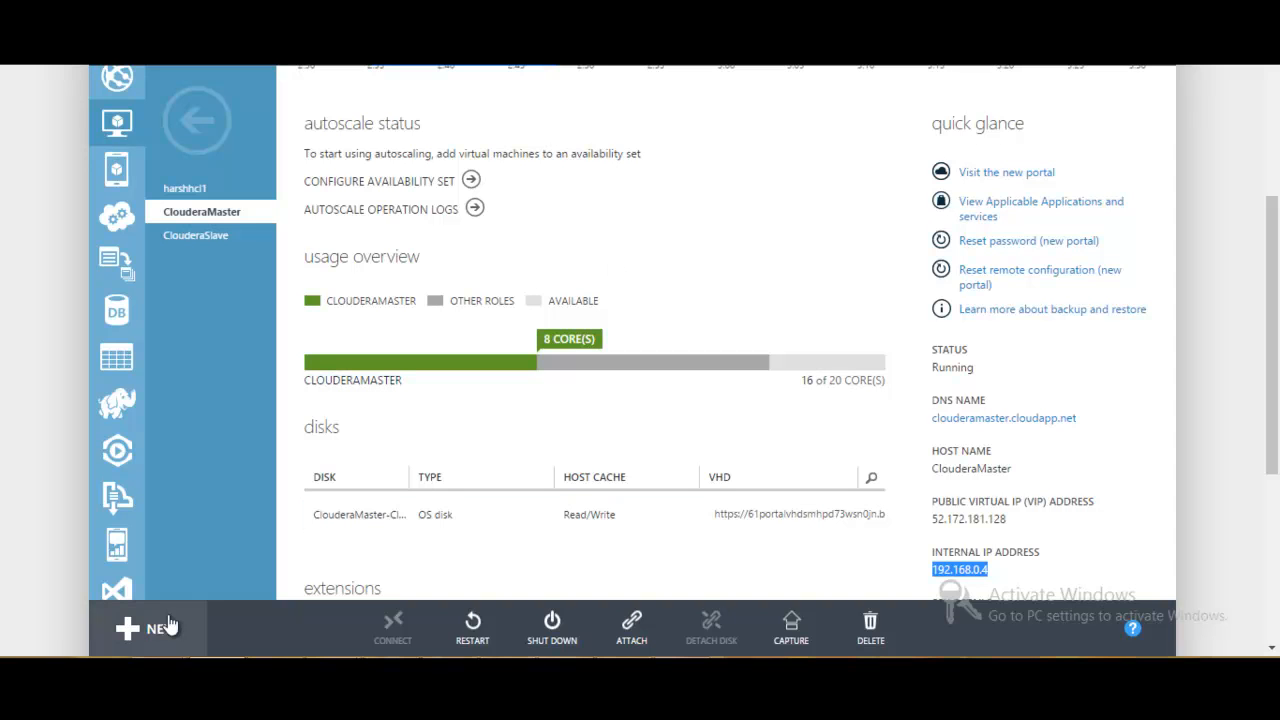
- Open PuTTY to view its SSH session settings, and close it without connecting
left_click(103, 672)
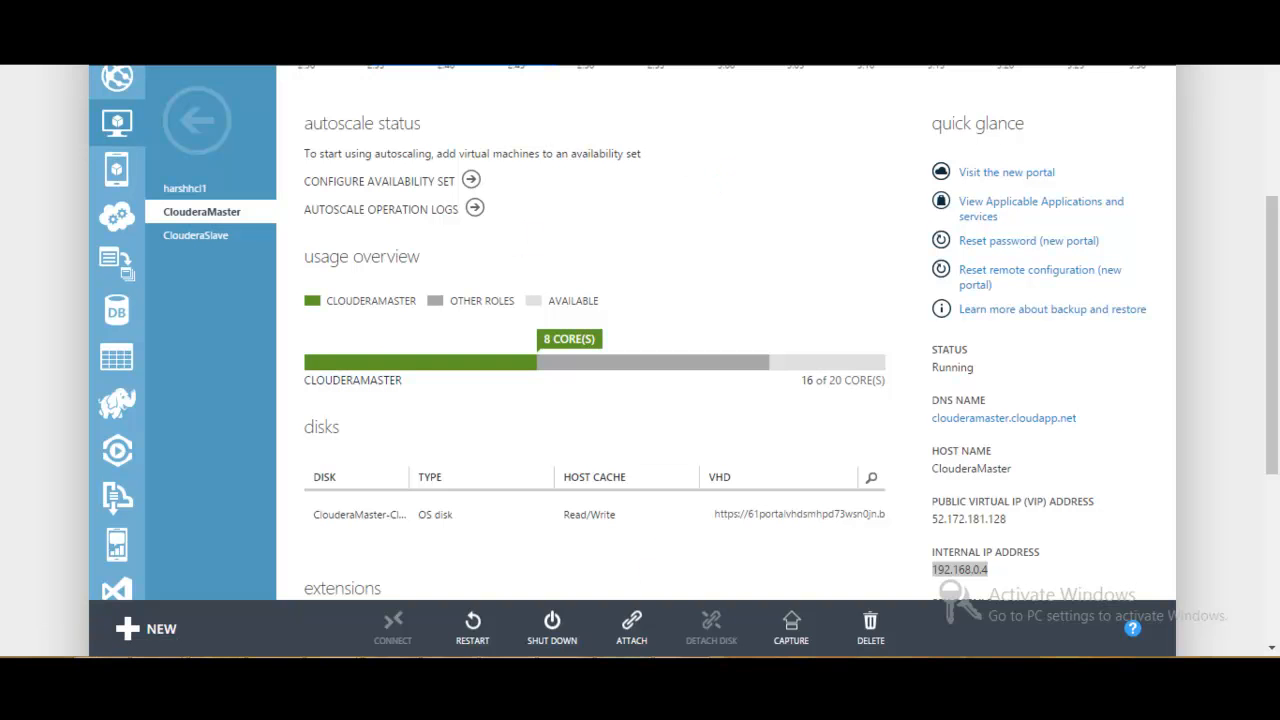
left_click(638, 640)
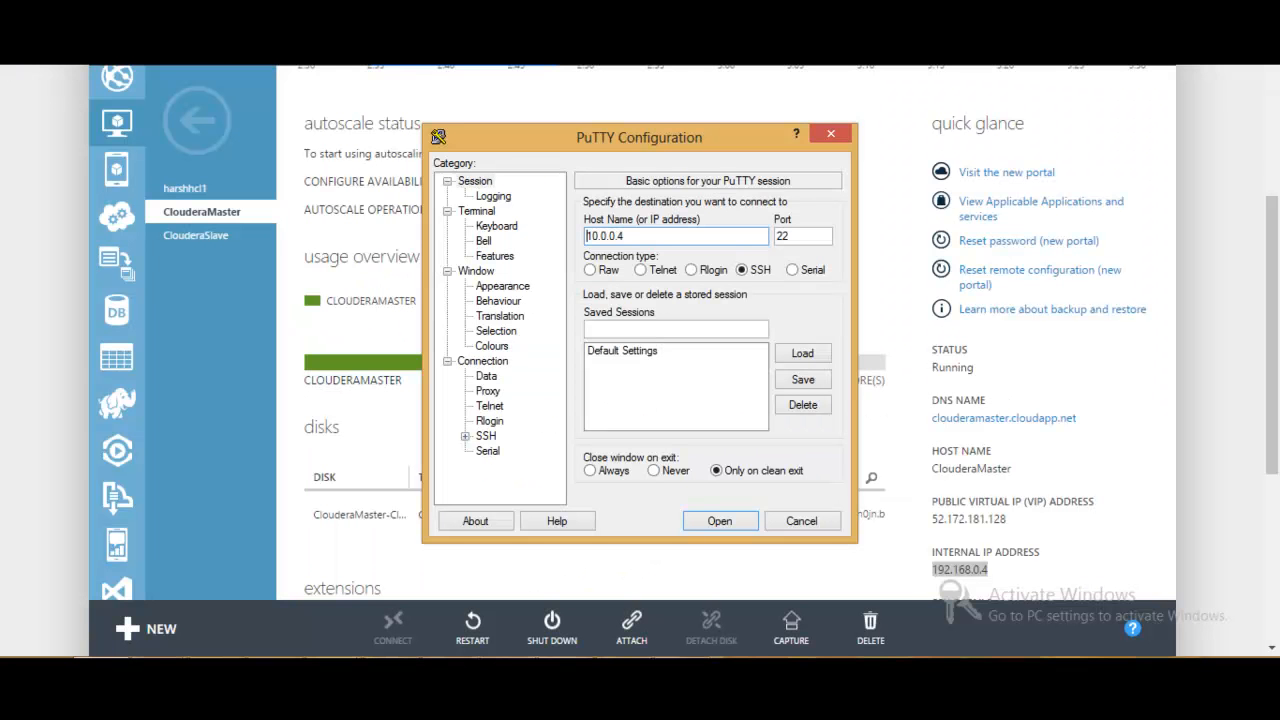
left_click(833, 133)
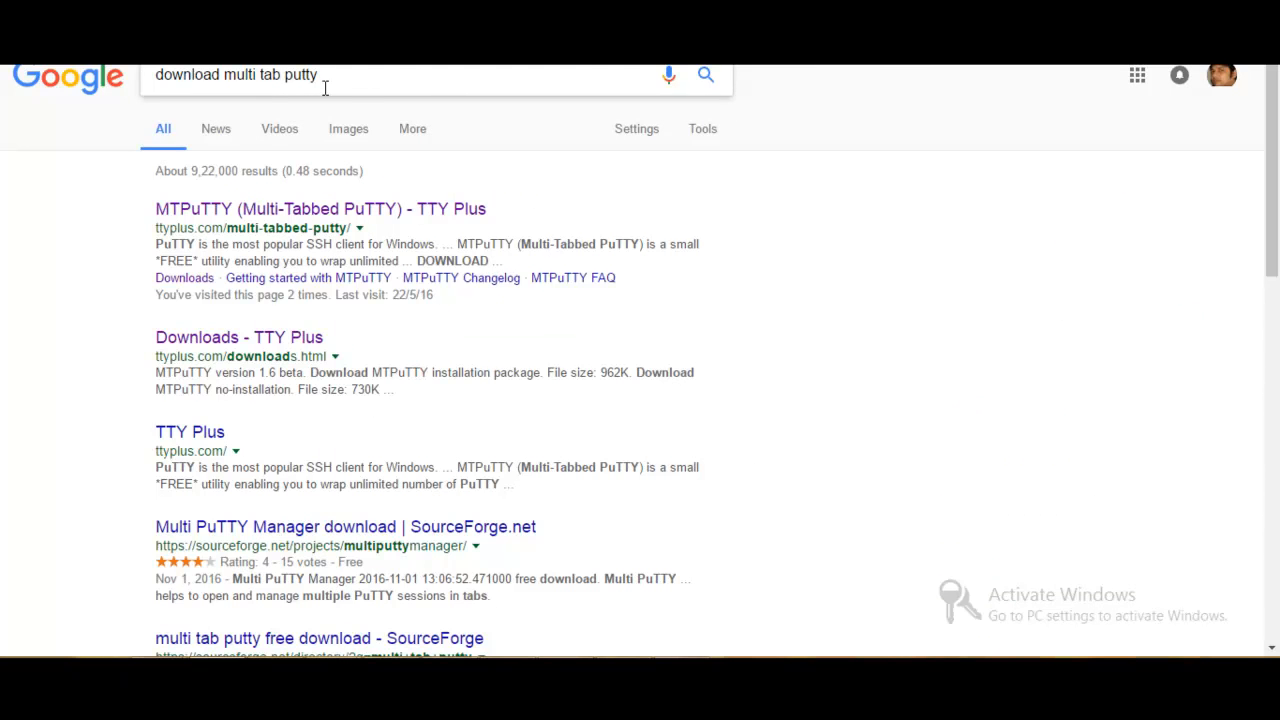
- Open the MTPuTTY result in the browser, switch to MTPuTTY, and discard the partly filled ClouderaMaster entry
left_click(480, 211)
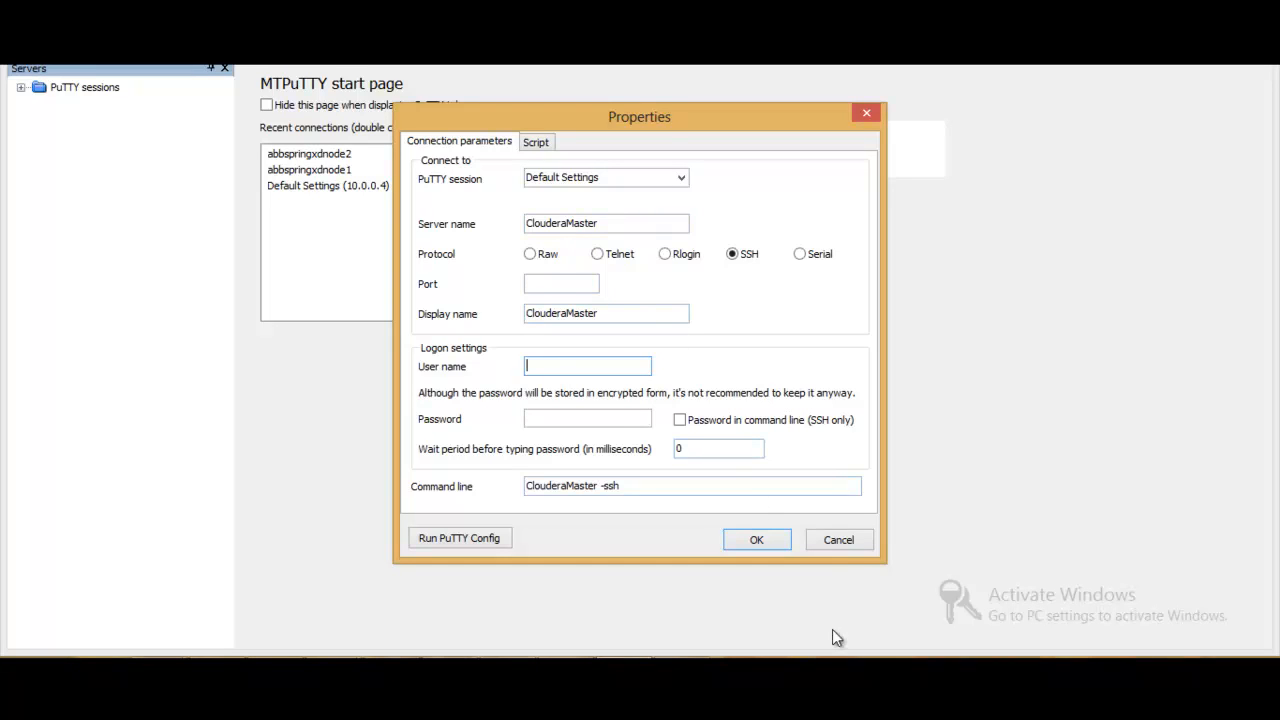
left_click(841, 544)
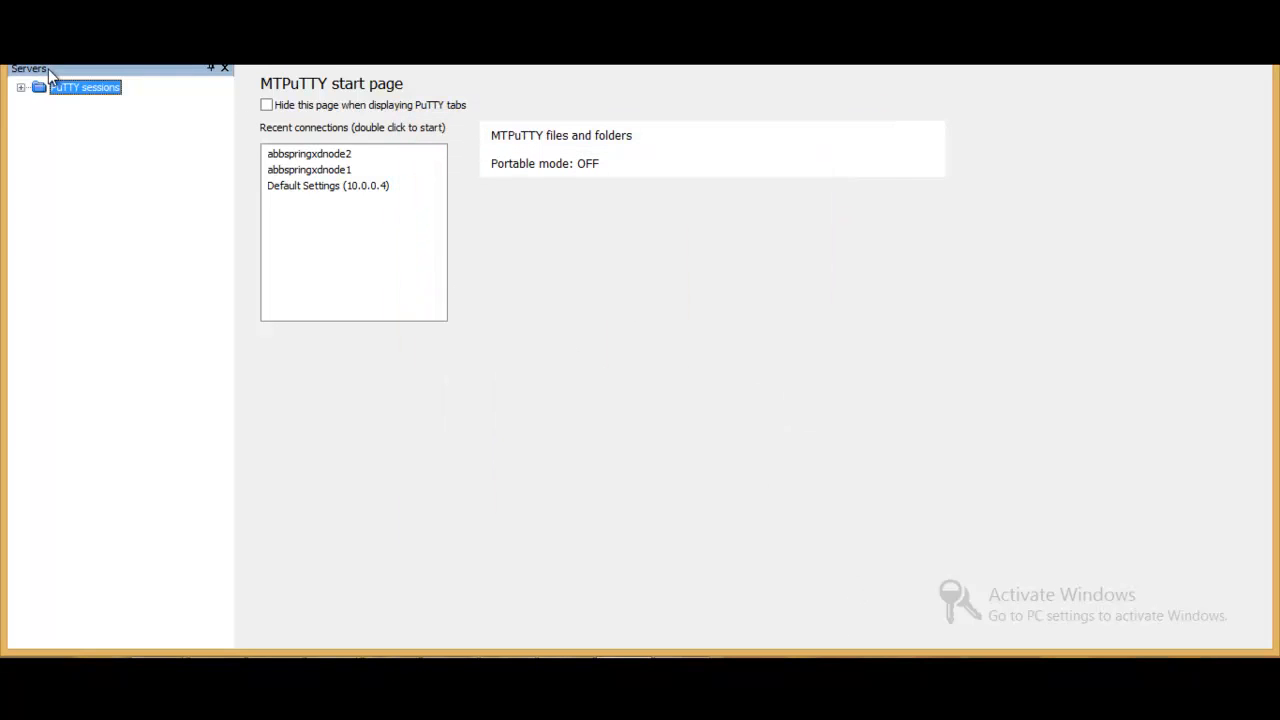
- Add a server entry with server name Clouderamaster, using SSH on port 22 and user name azureuser
left_click(22, 52)
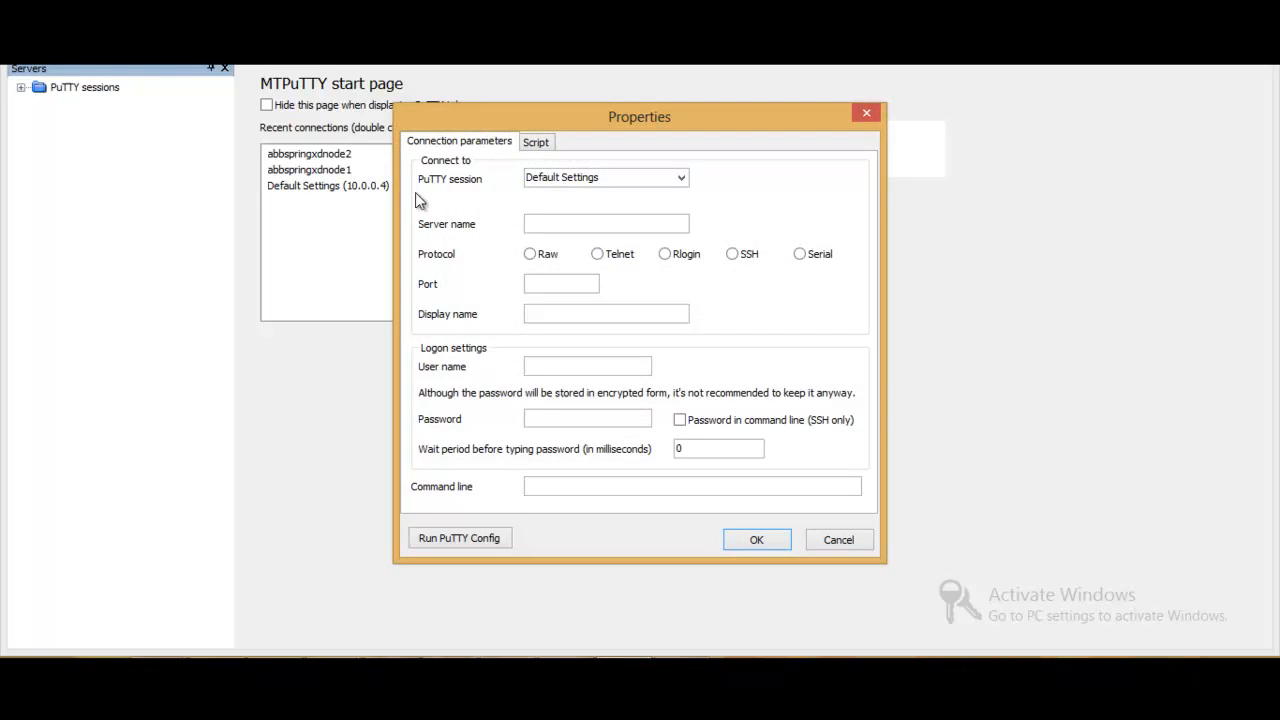
left_click(565, 225)
type("Clouderamaster")
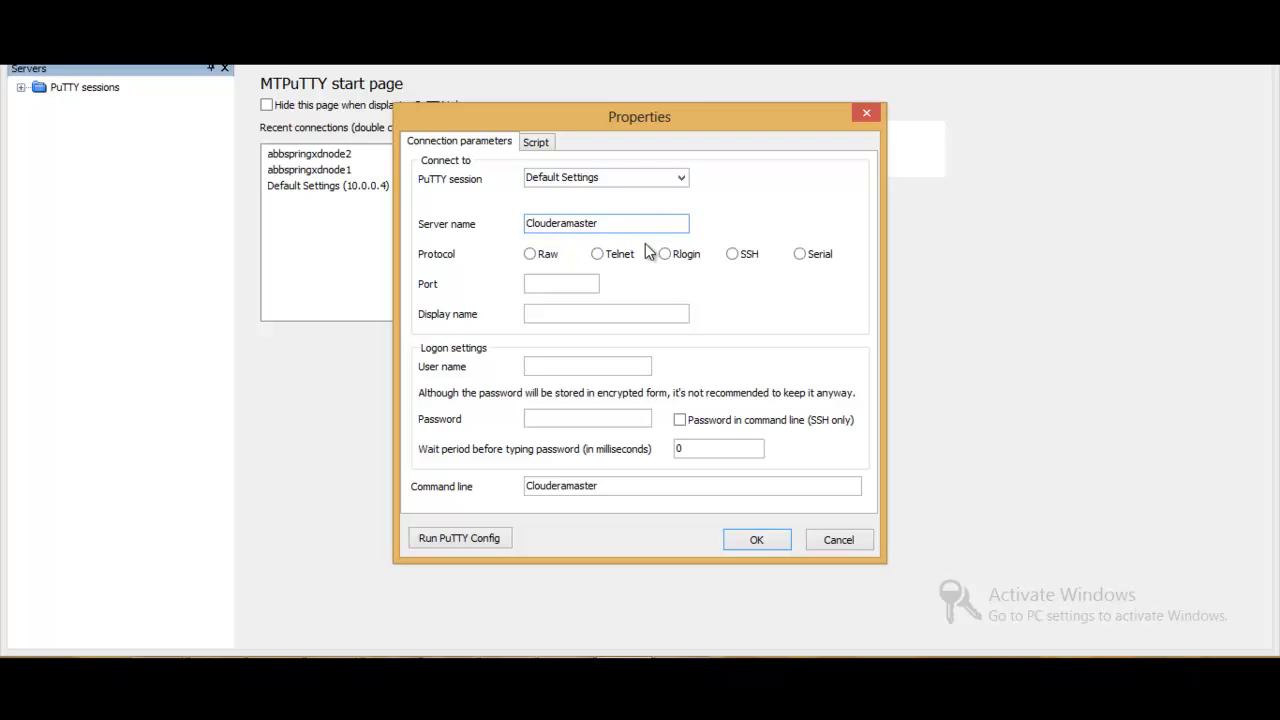
left_click(732, 254)
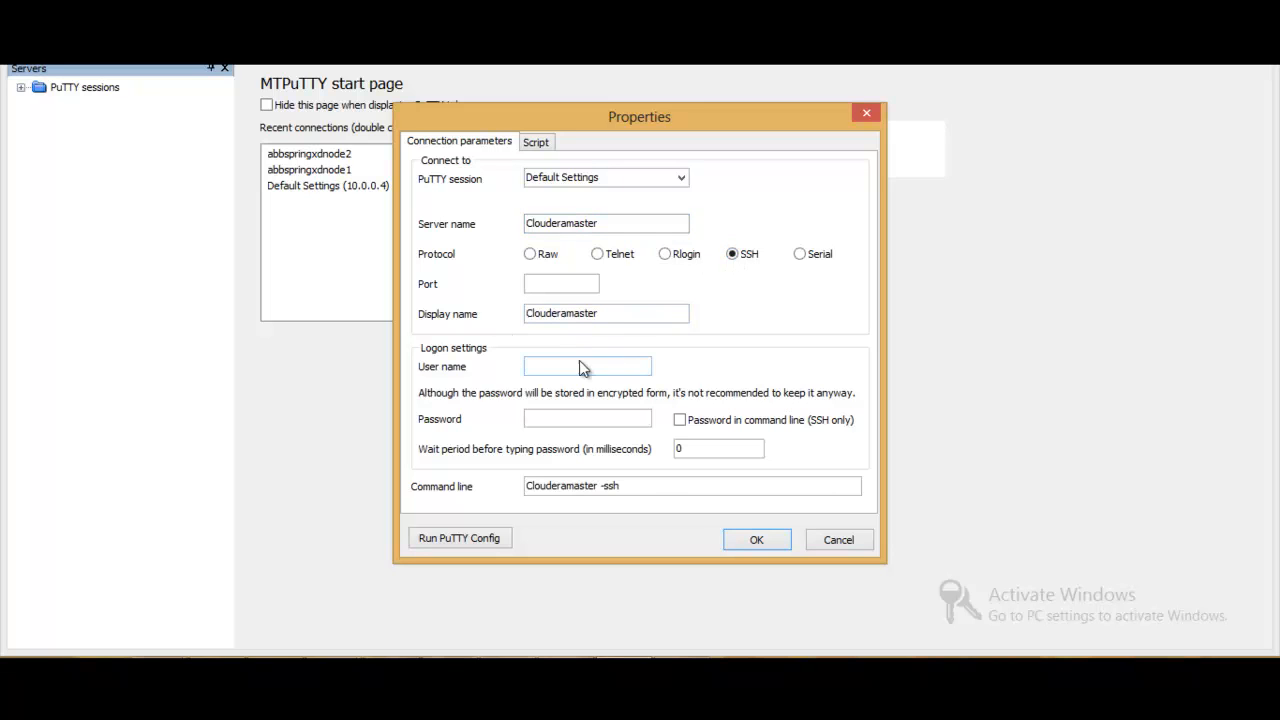
type("22")
left_click(535, 363)
type("azure")
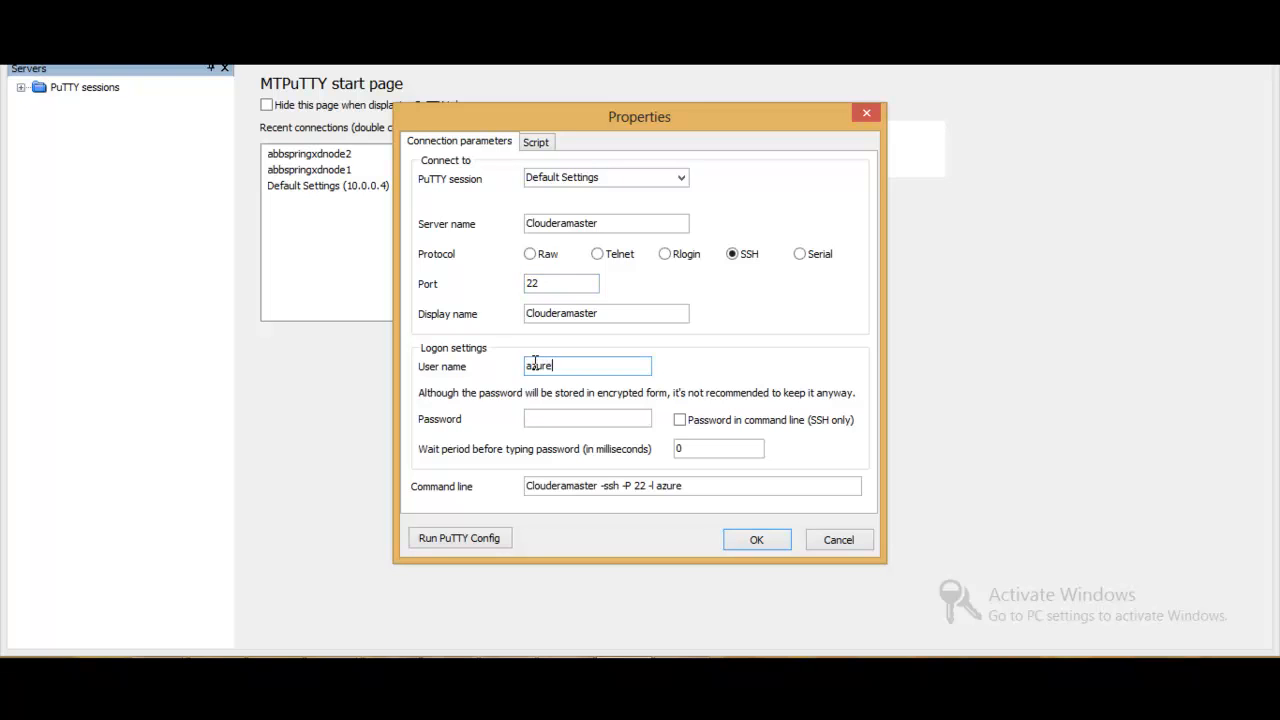
type("user")
left_click(757, 541)
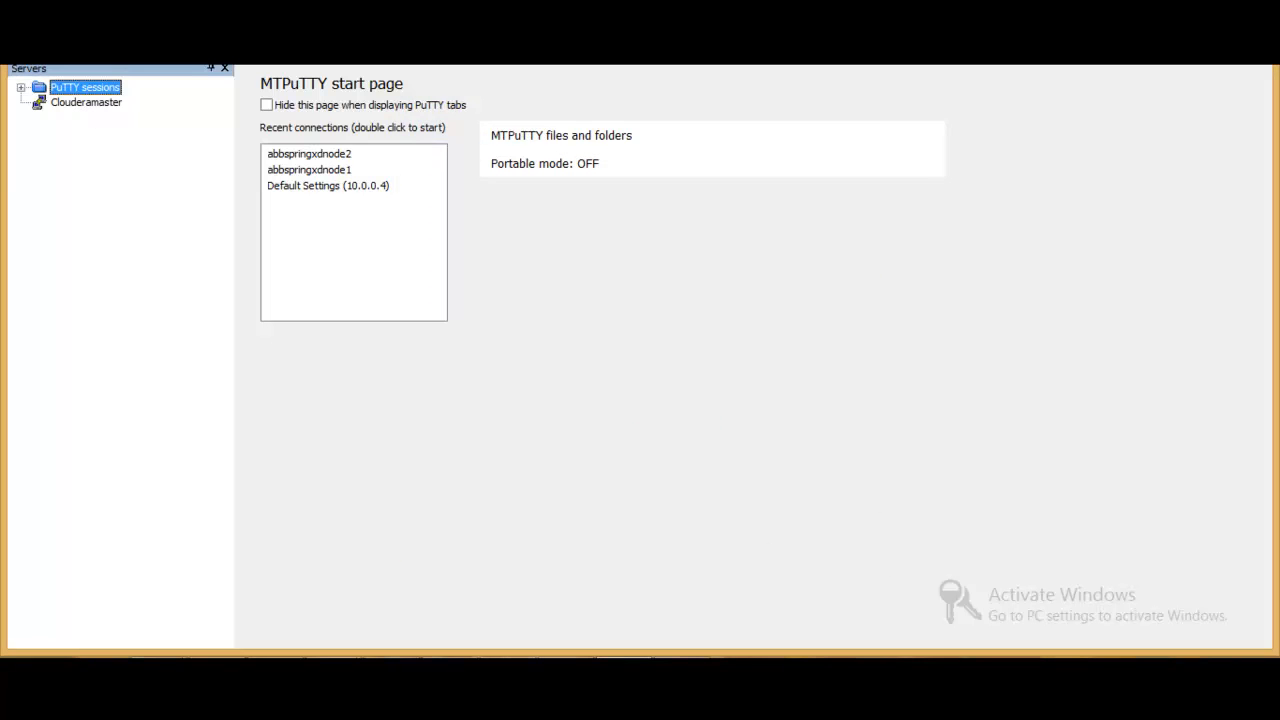
- Start another server entry with Clouderaslave as its server name
left_click(24, 54)
left_click(600, 226)
type("C")
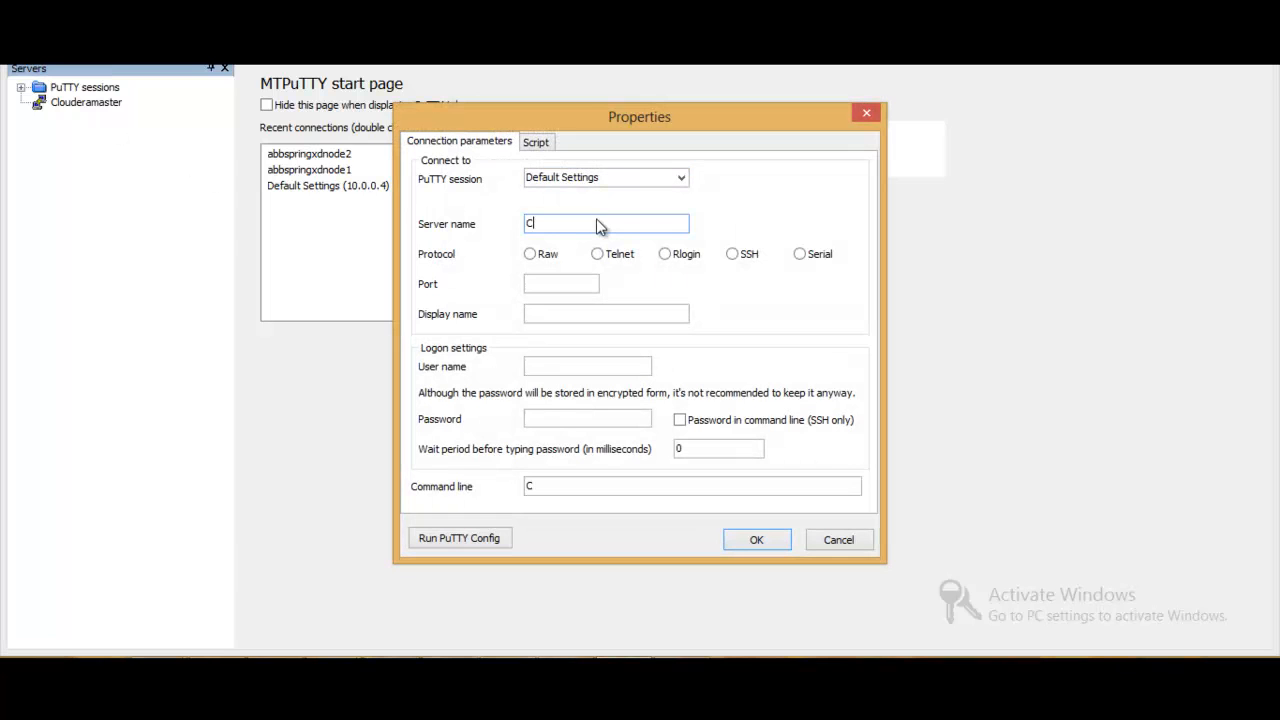
type("louderaslave")
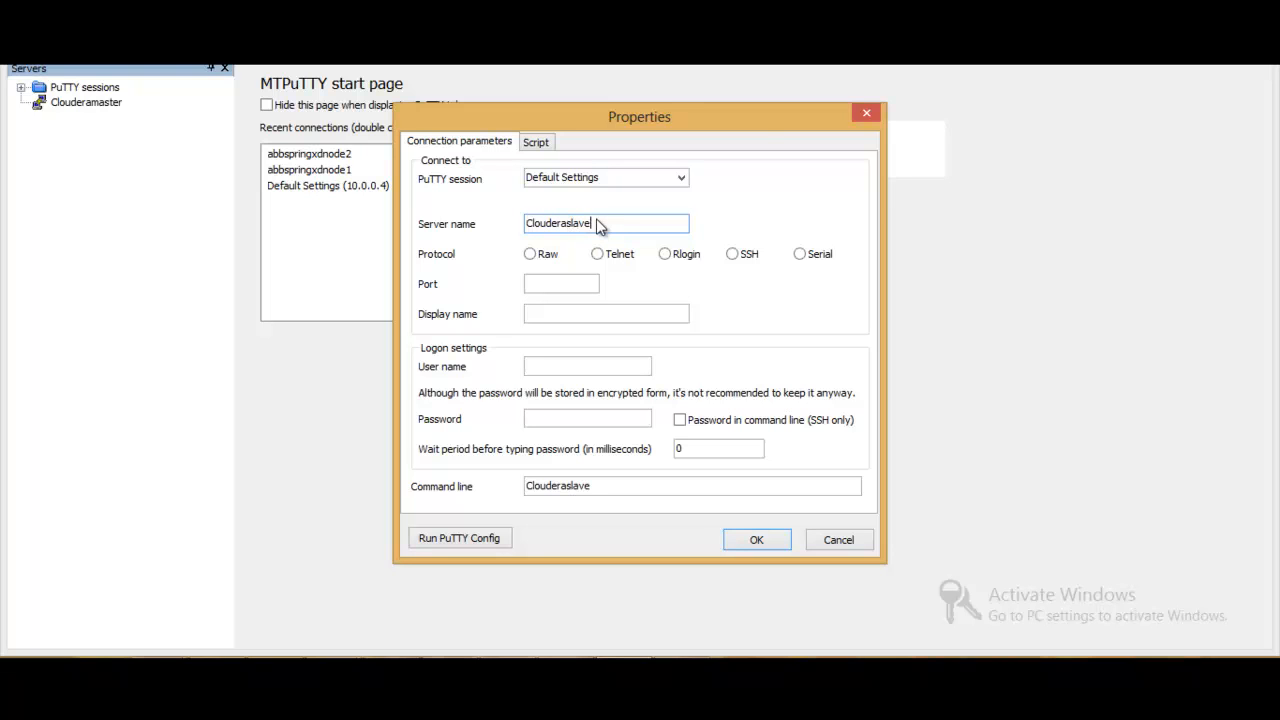
- Set the Clouderaslave entry to SSH on port 22 with user name azureuser, and save it
left_click(733, 254)
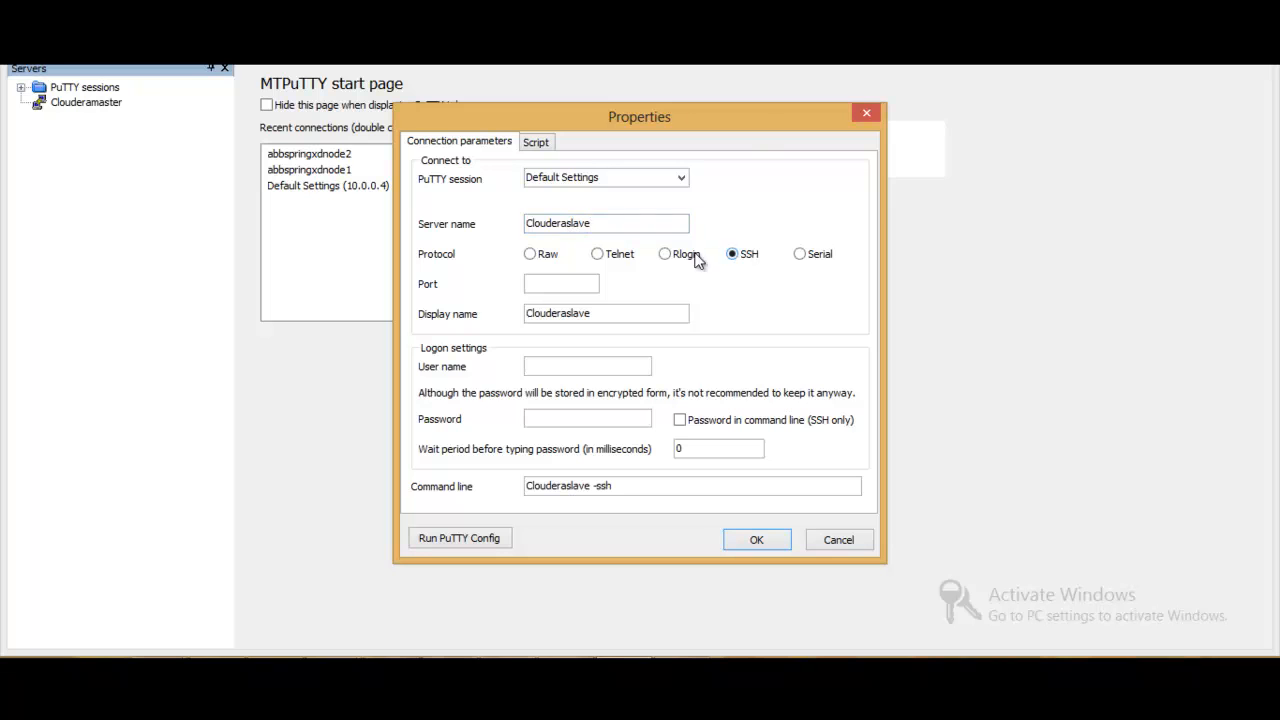
left_click(575, 285)
type("22")
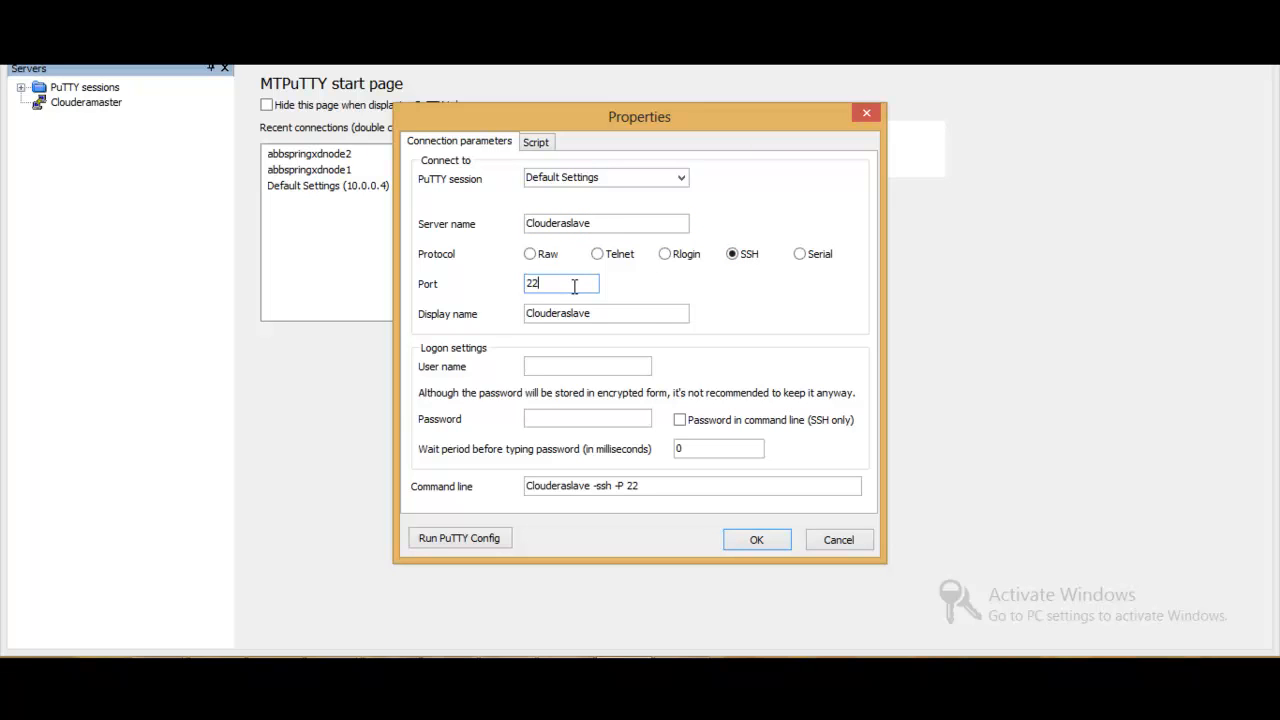
left_click(600, 368)
type("azureuser")
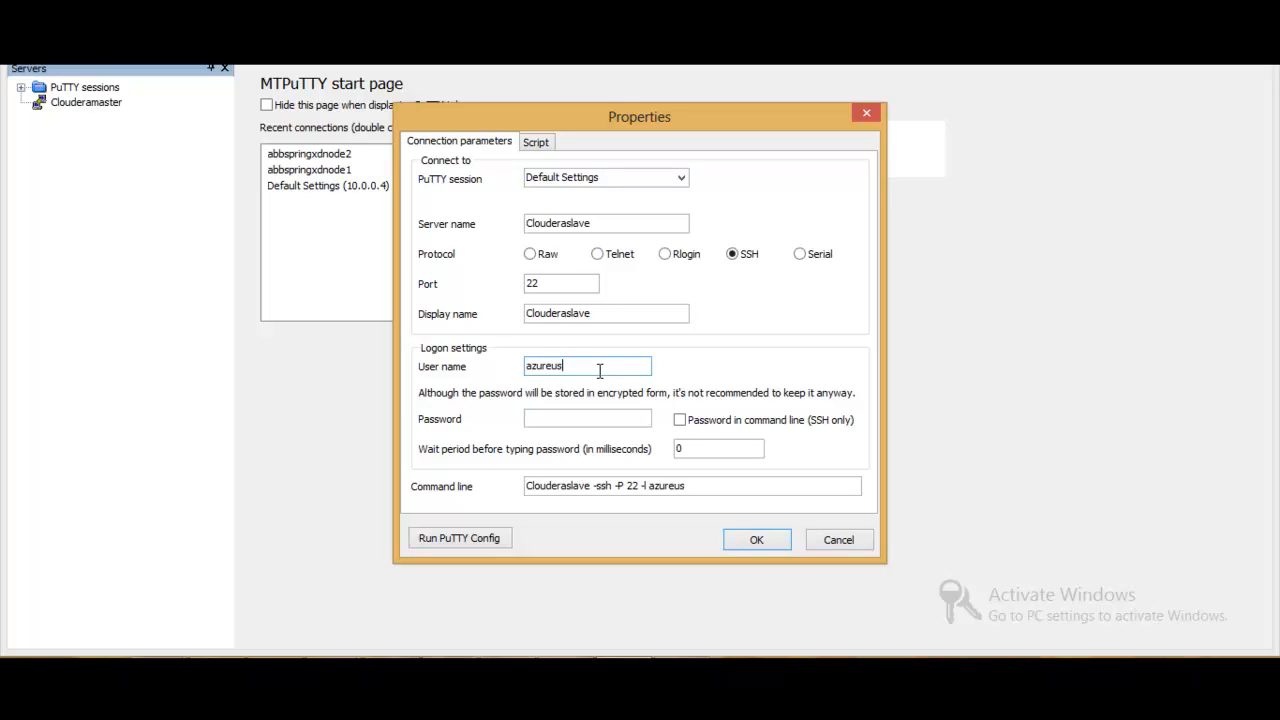
left_click(758, 540)
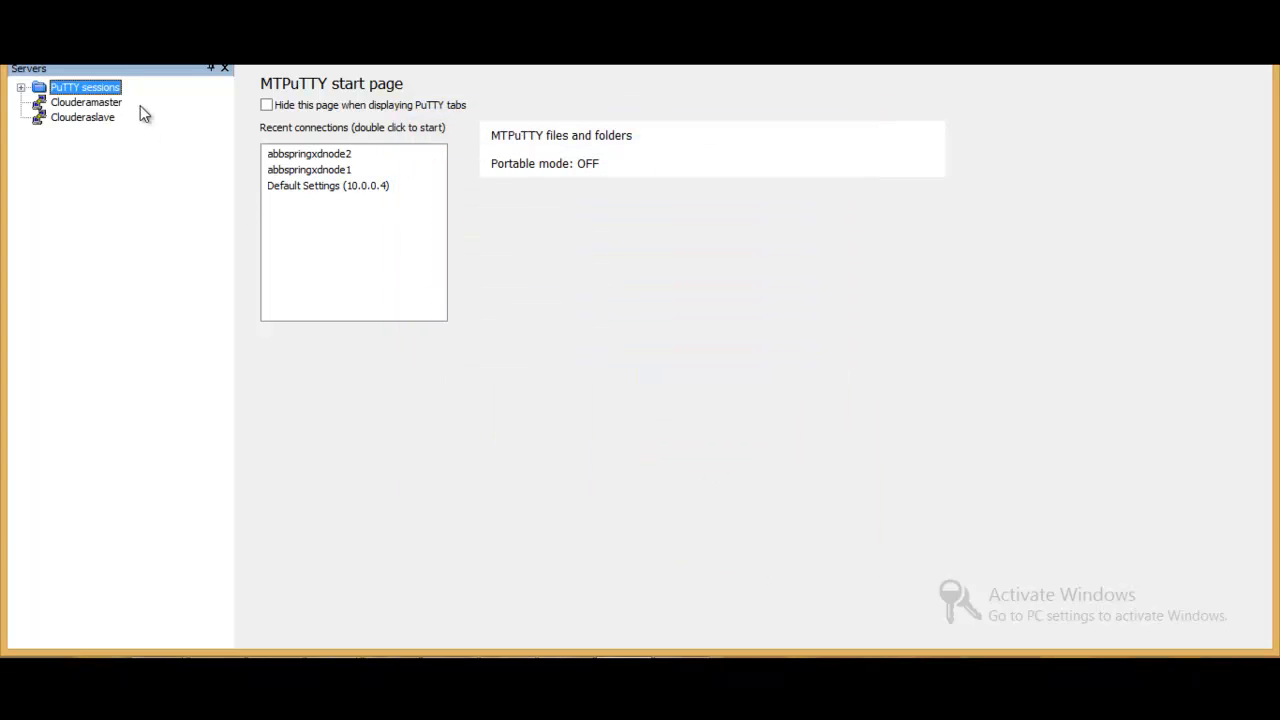
- Try to connect to the Clouderamaster server by name, and close its session
double_click(118, 103)
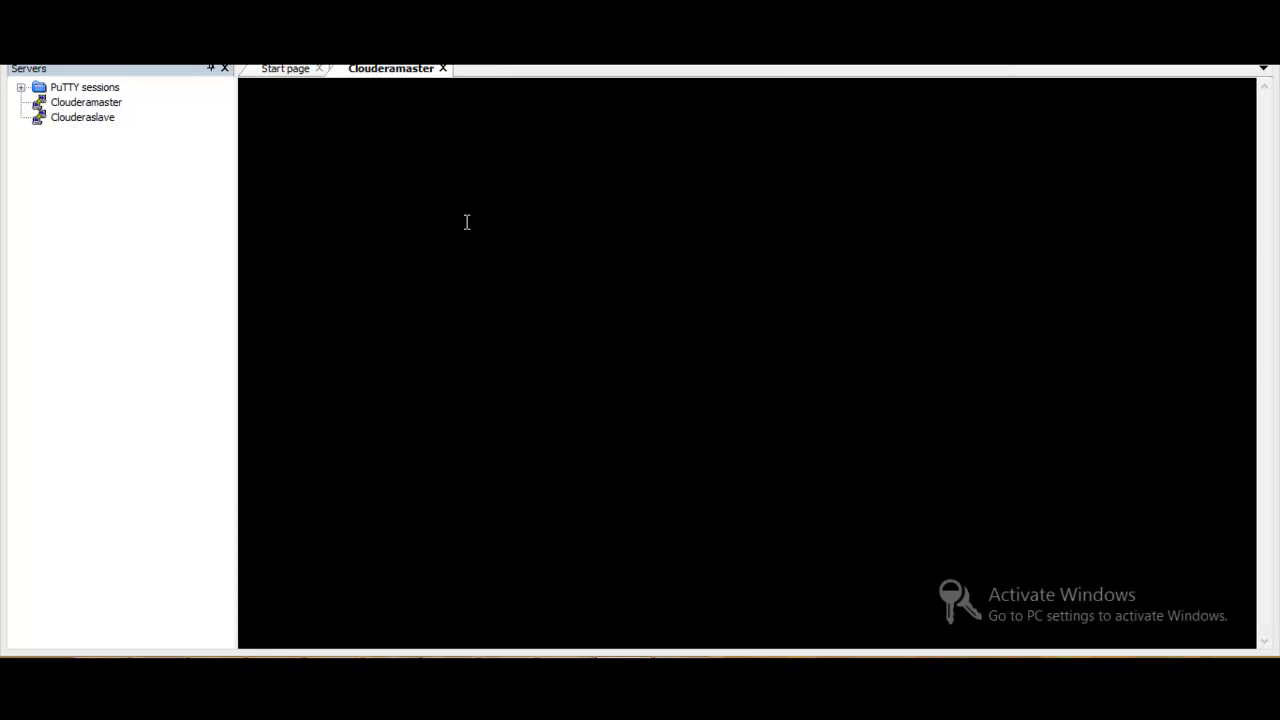
left_click(443, 69)
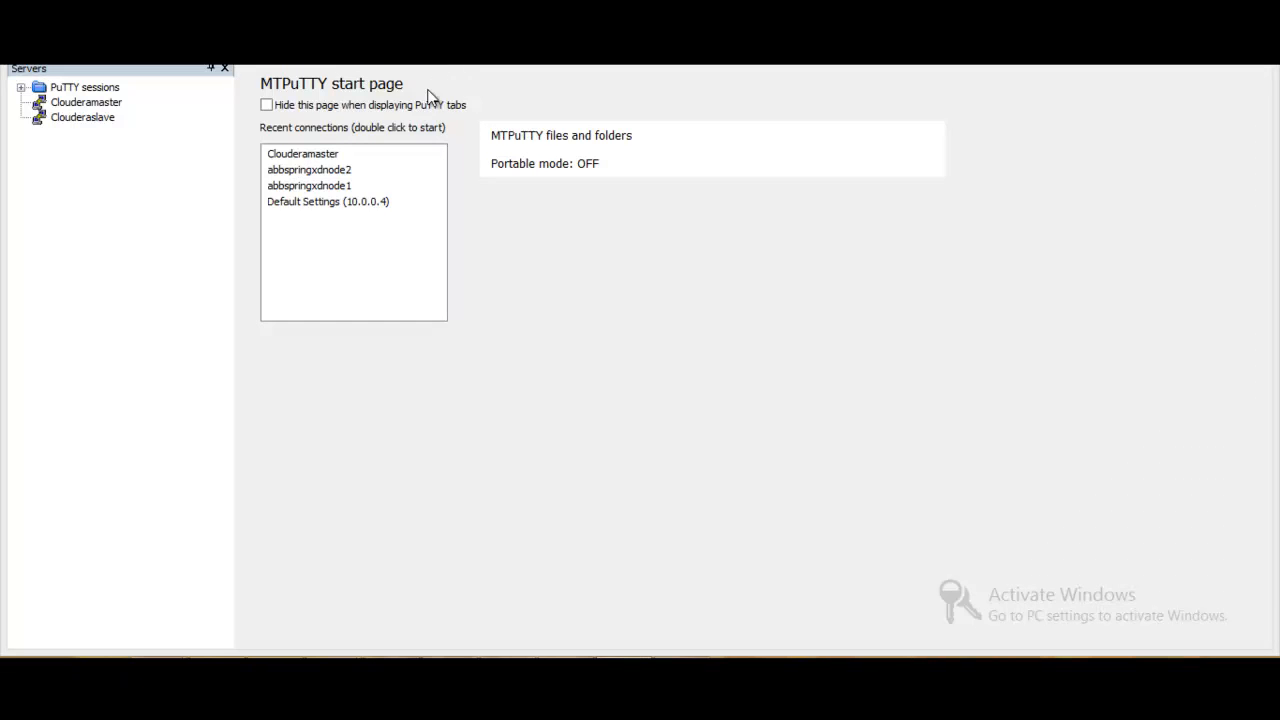
- Replace the server name in the Clouderamaster entry's properties with the internal IP address 192.168.0.4
left_click(99, 105)
right_click(99, 107)
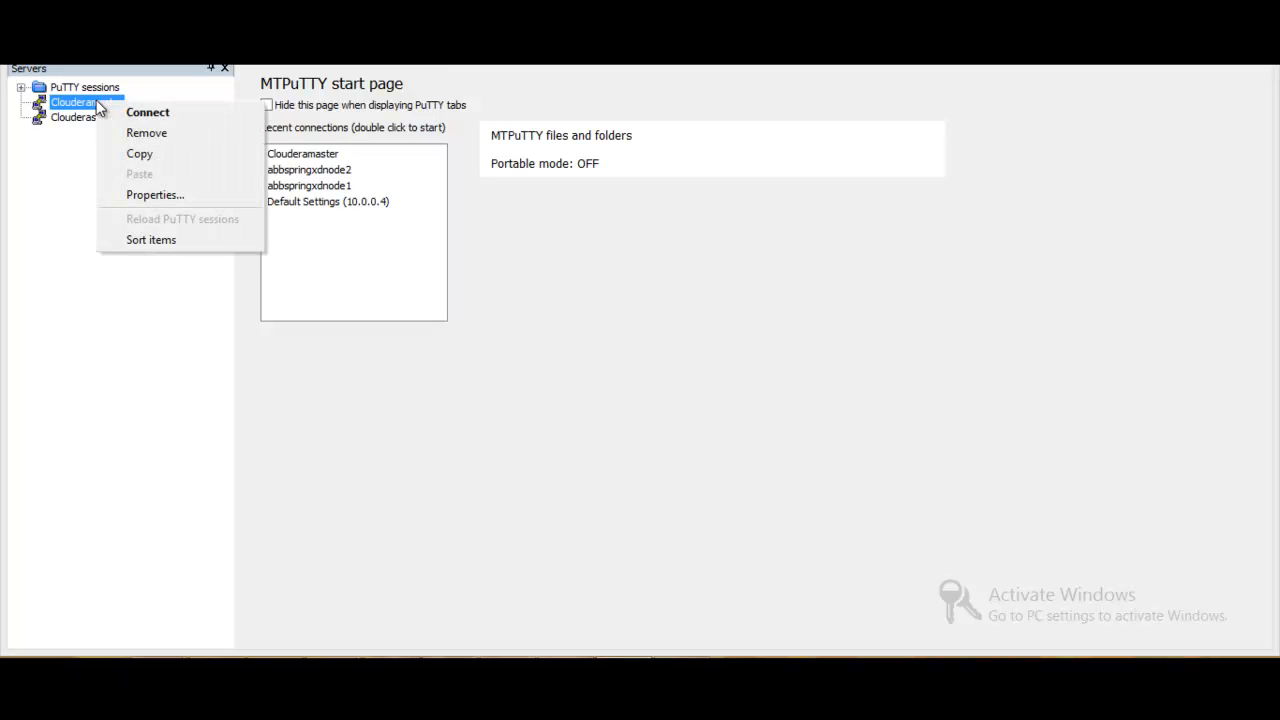
left_click(169, 198)
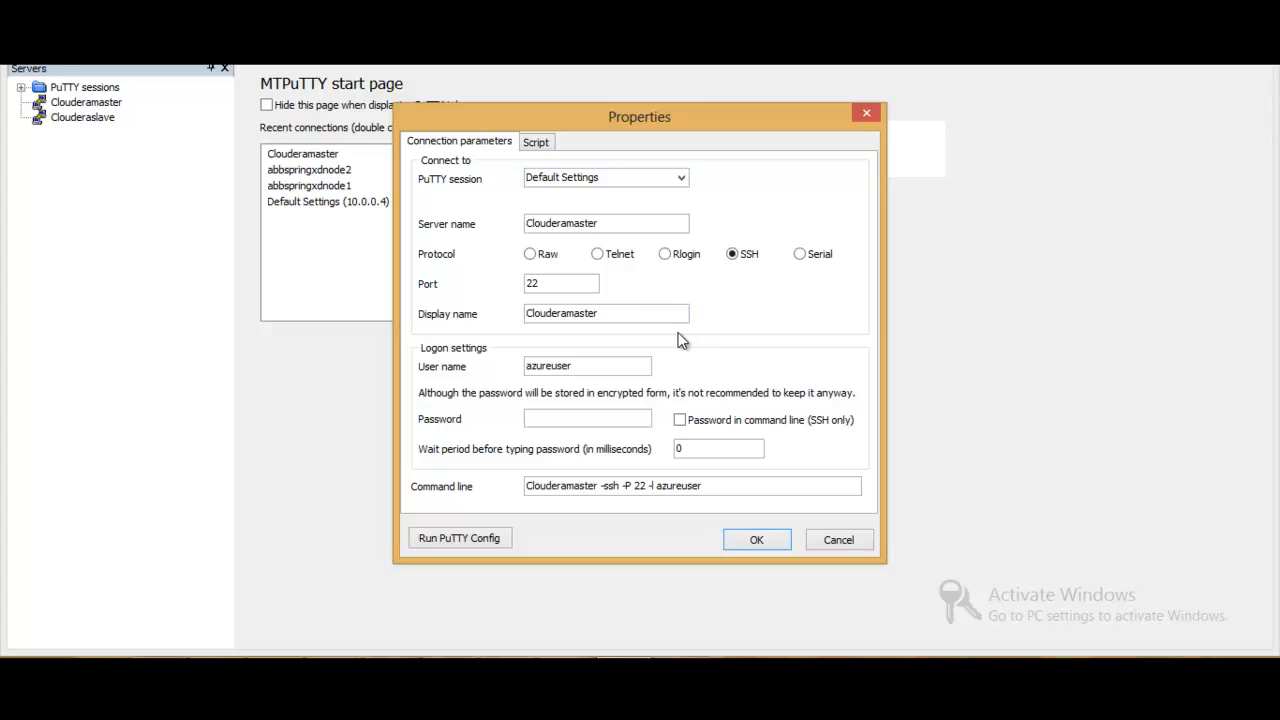
left_click(622, 225)
key("BackSpace")
key("BackSpace")
key("BackSpace")
key("BackSpace")
key("BackSpace")
key("BackSpace")
key("BackSpace")
key("BackSpace")
key("BackSpace")
key("BackSpace")
key("BackSpace")
key("BackSpace")
key("BackSpace")
key("BackSpace")
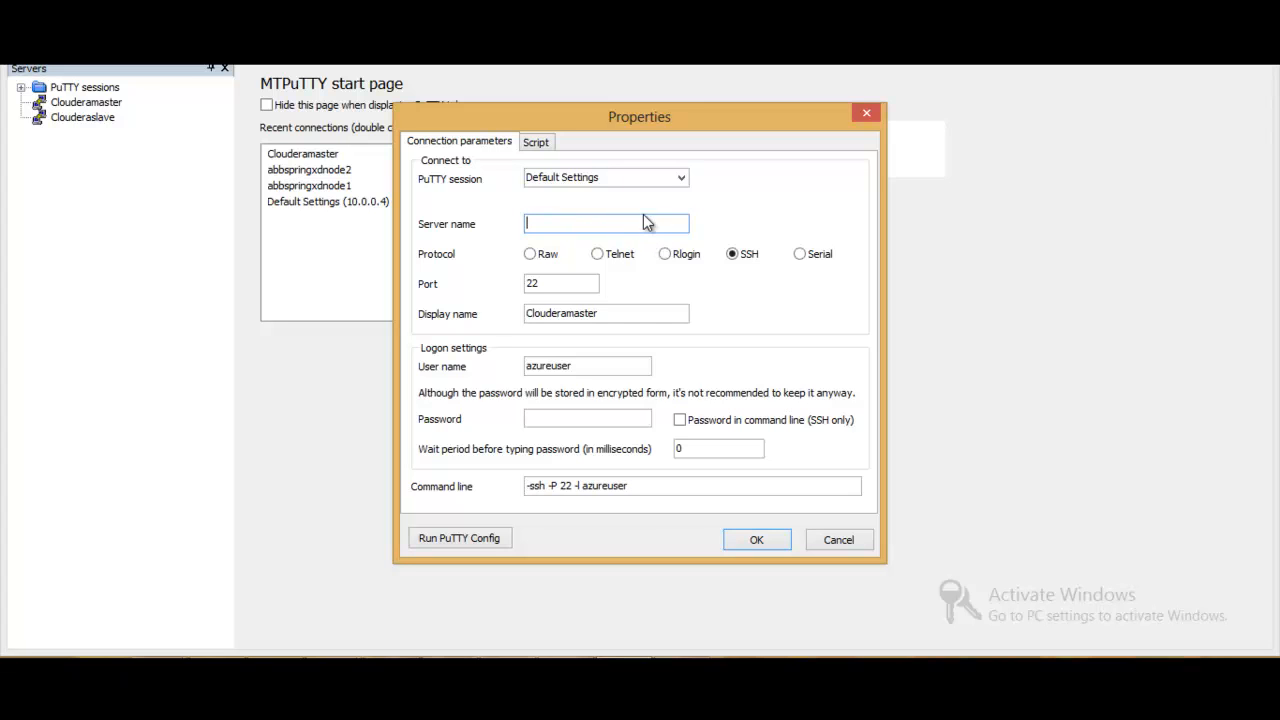
type("192.168.0.4")
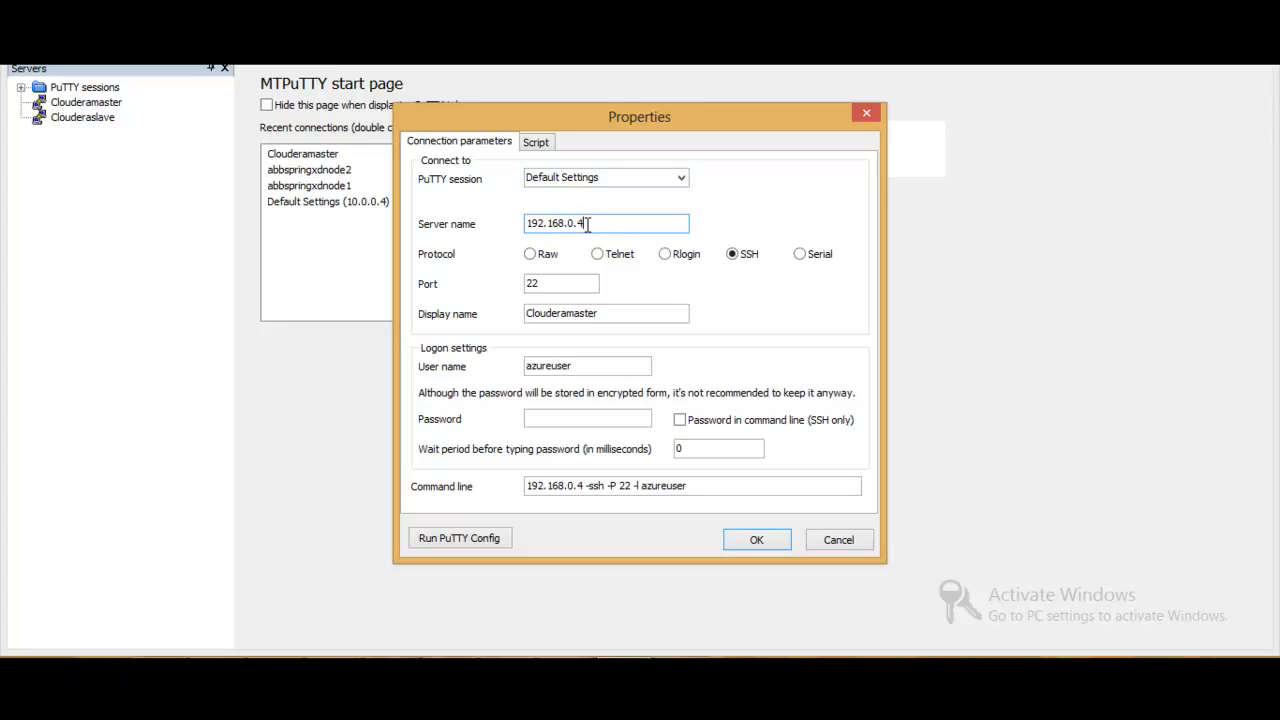
- Set the display name of the 192.168.0.4 entry to ClouderaMaster and save its properties
double_click(578, 314)
type("192.168.0.4")
double_click(624, 312)
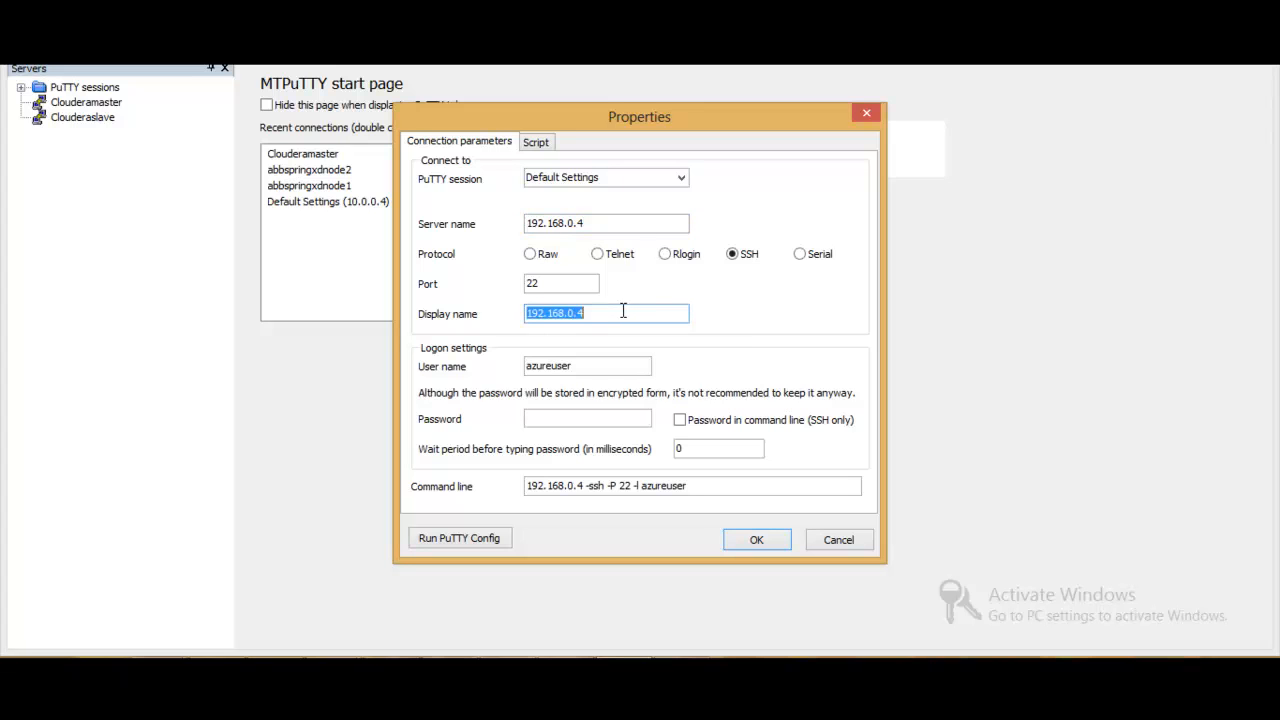
type("Clouderamaster")
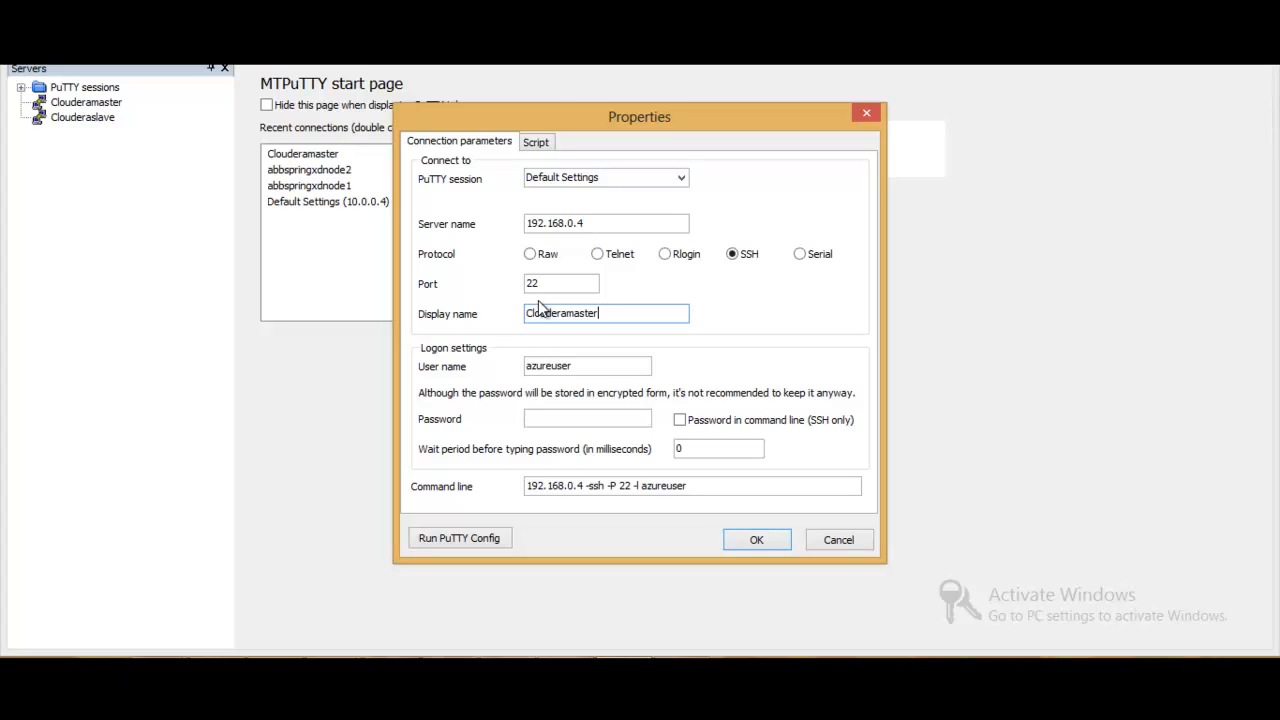
key("BackSpace")
type("M")
left_click(761, 536)
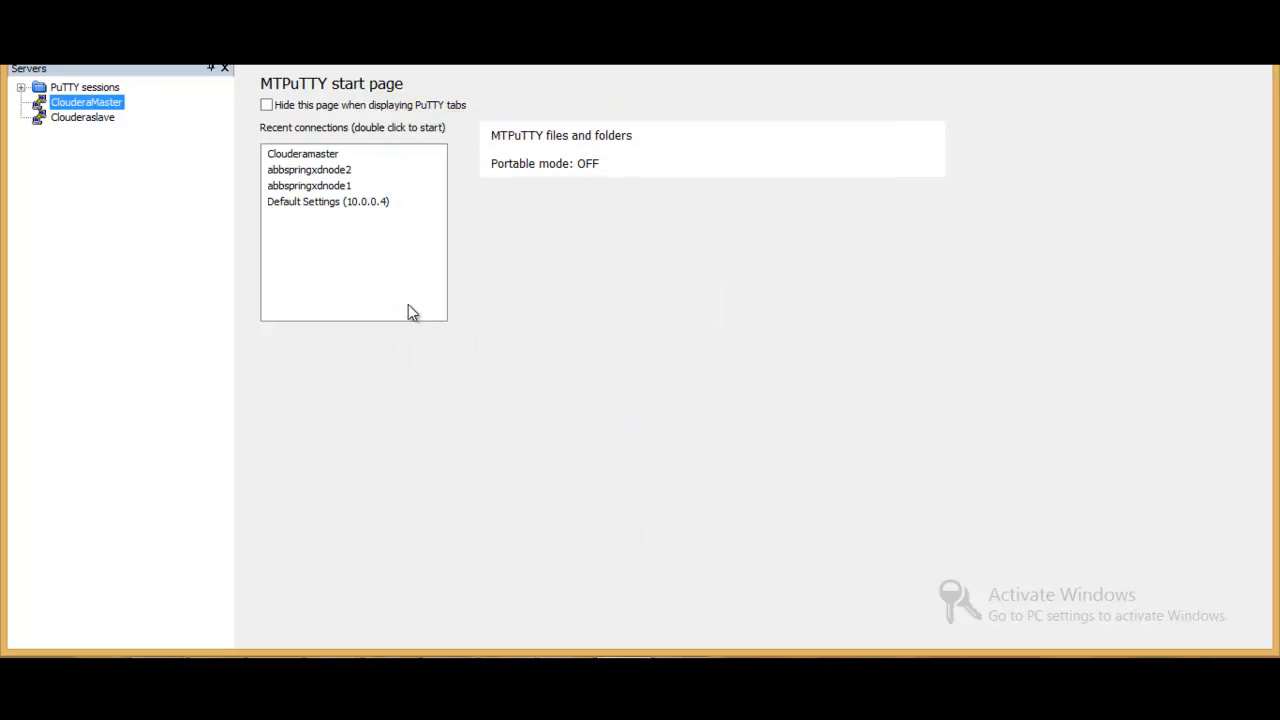
- Replace the server name in the Clouderaslave entry's properties with the IP address 192.168.0.5
left_click(109, 118)
right_click(109, 118)
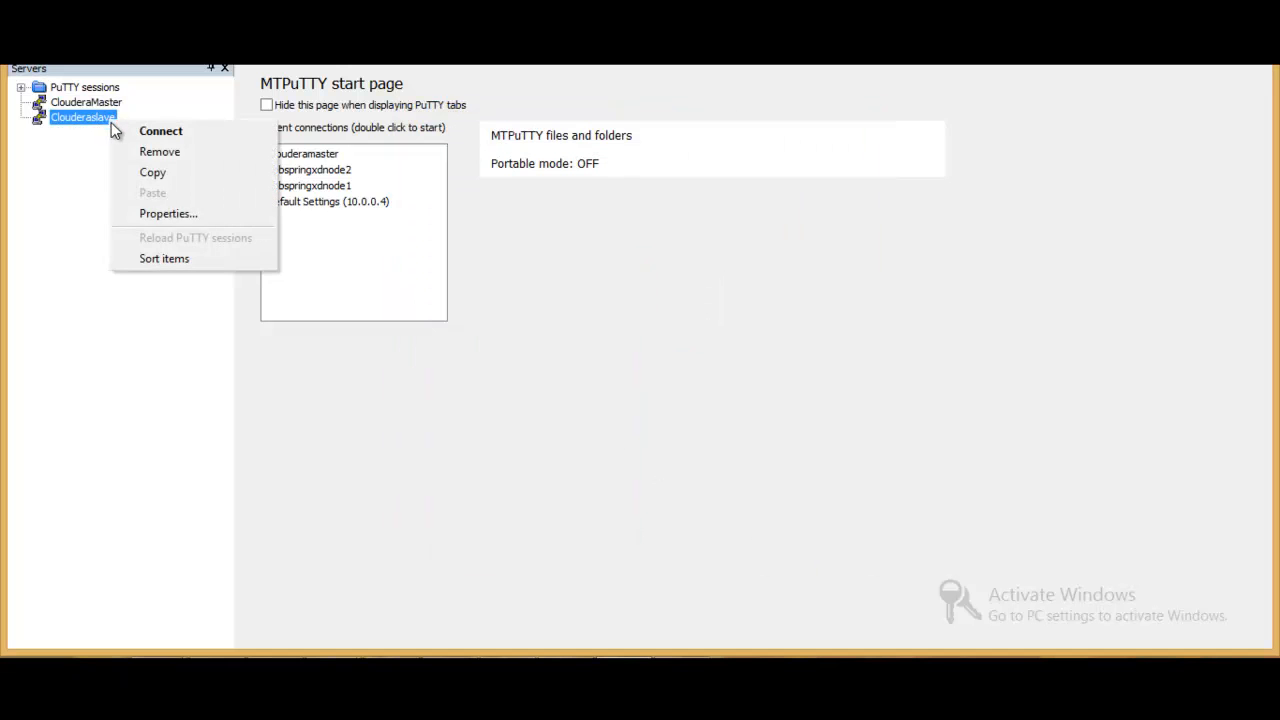
left_click(180, 212)
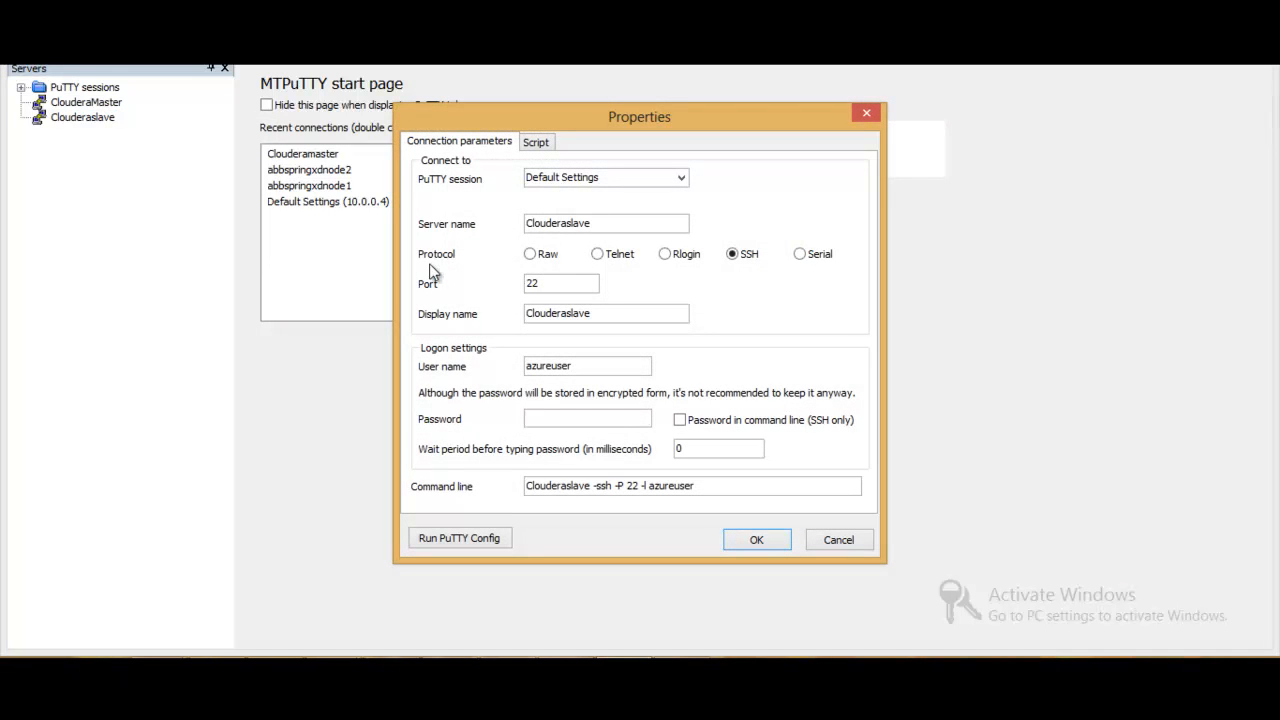
left_click_drag(599, 221, 518, 227)
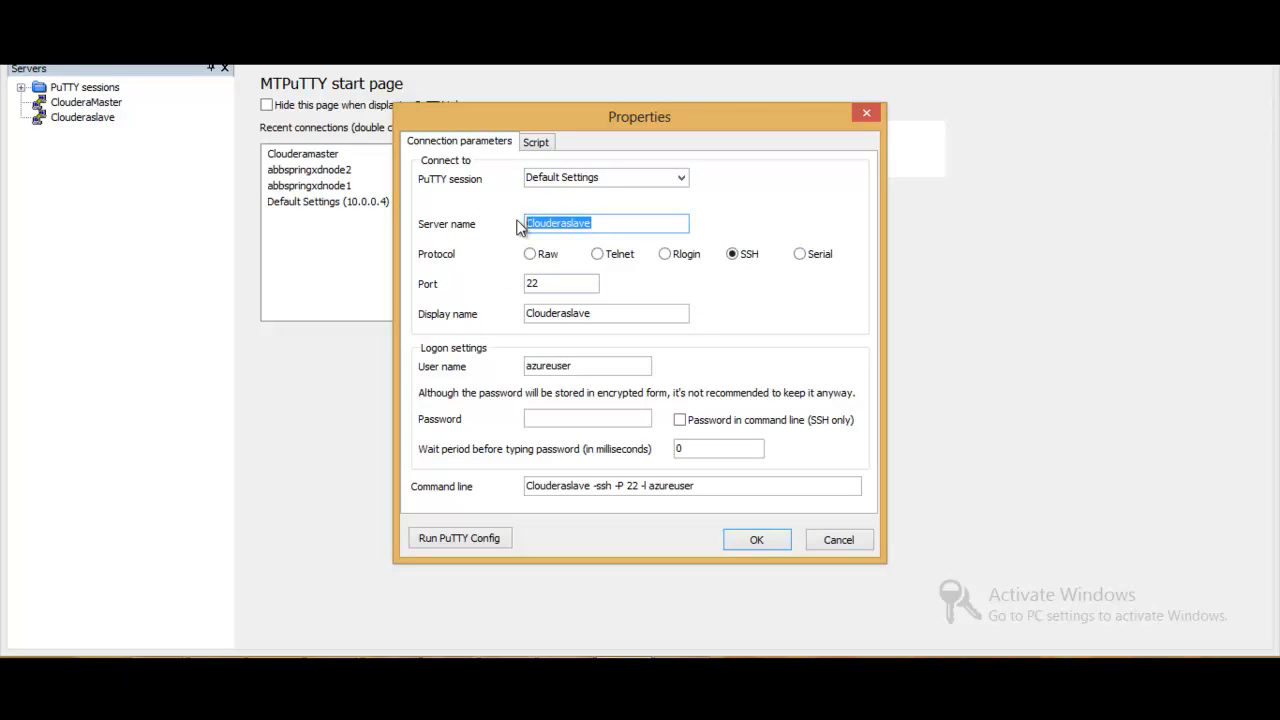
type("192.168.0.4")
key("BackSpace")
type("5")
- Set the display name of the 192.168.0.5 entry to ClouderaSlave and save its properties
left_click(634, 311)
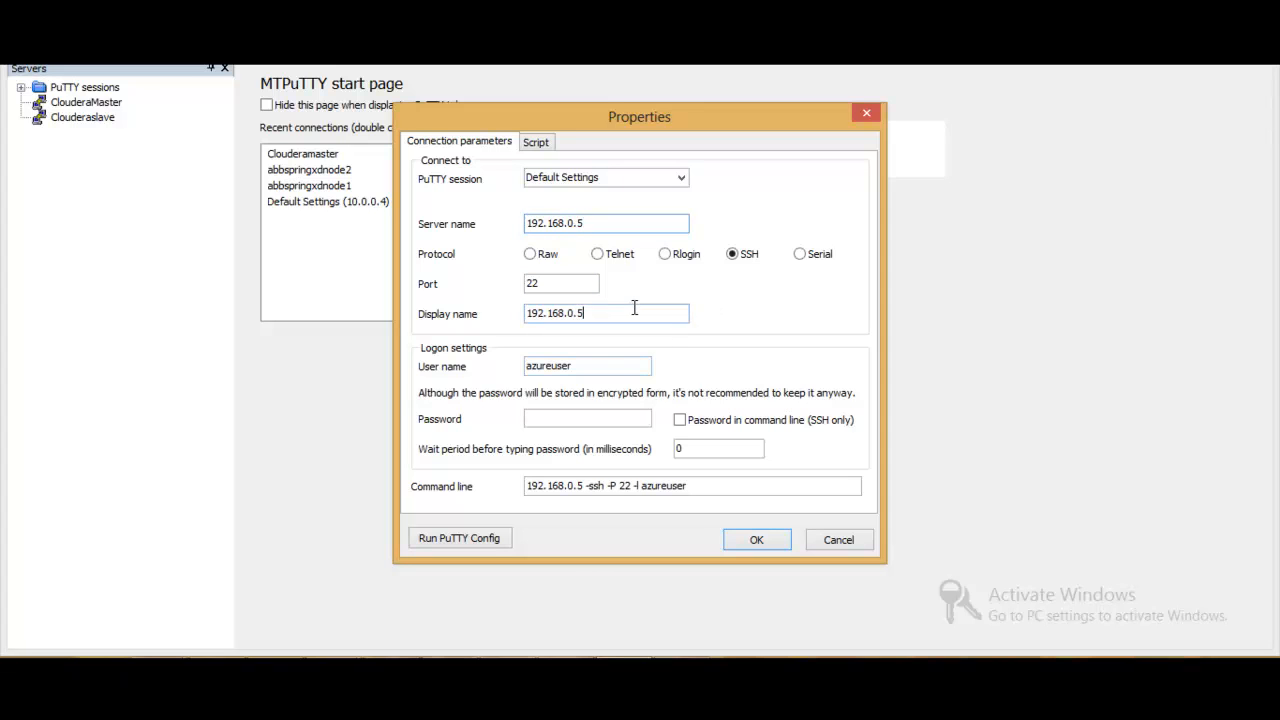
key("BackSpace")
key("BackSpace")
key("BackSpace")
key("BackSpace")
key("BackSpace")
key("BackSpace")
key("BackSpace")
key("BackSpace")
key("BackSpace")
key("BackSpace")
key("BackSpace")
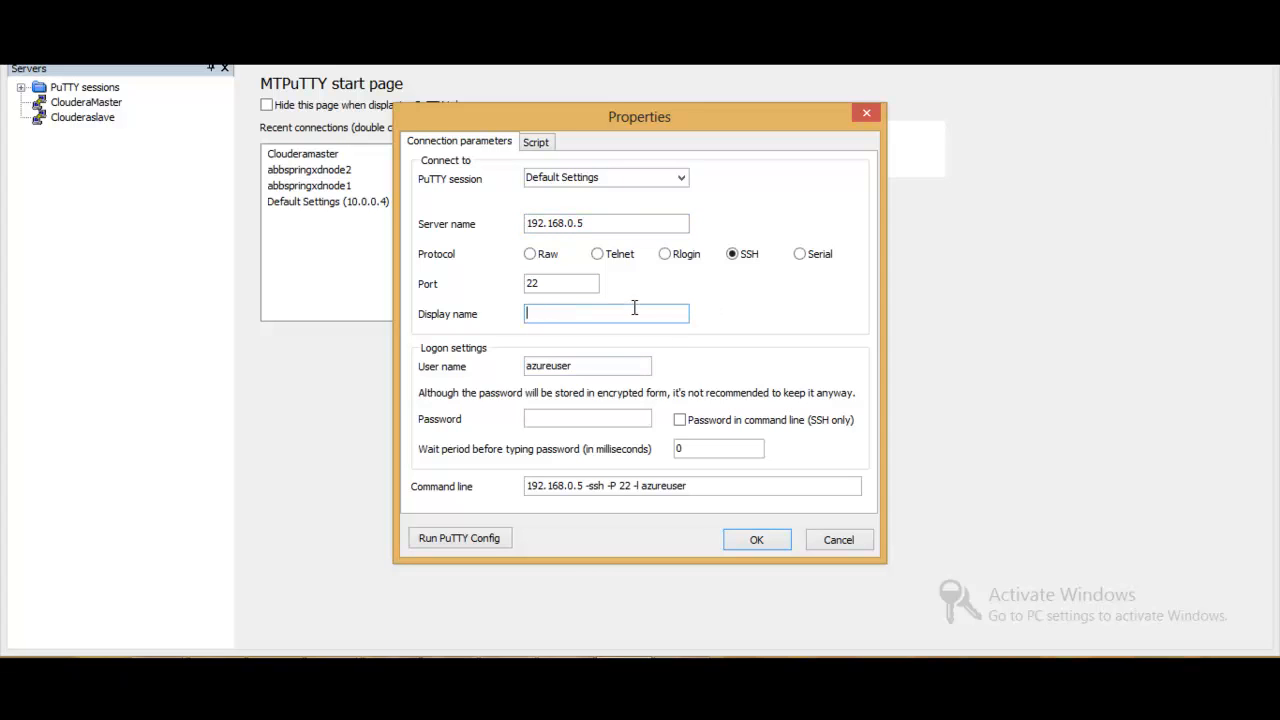
type("ClouderaSlave")
left_click(763, 541)
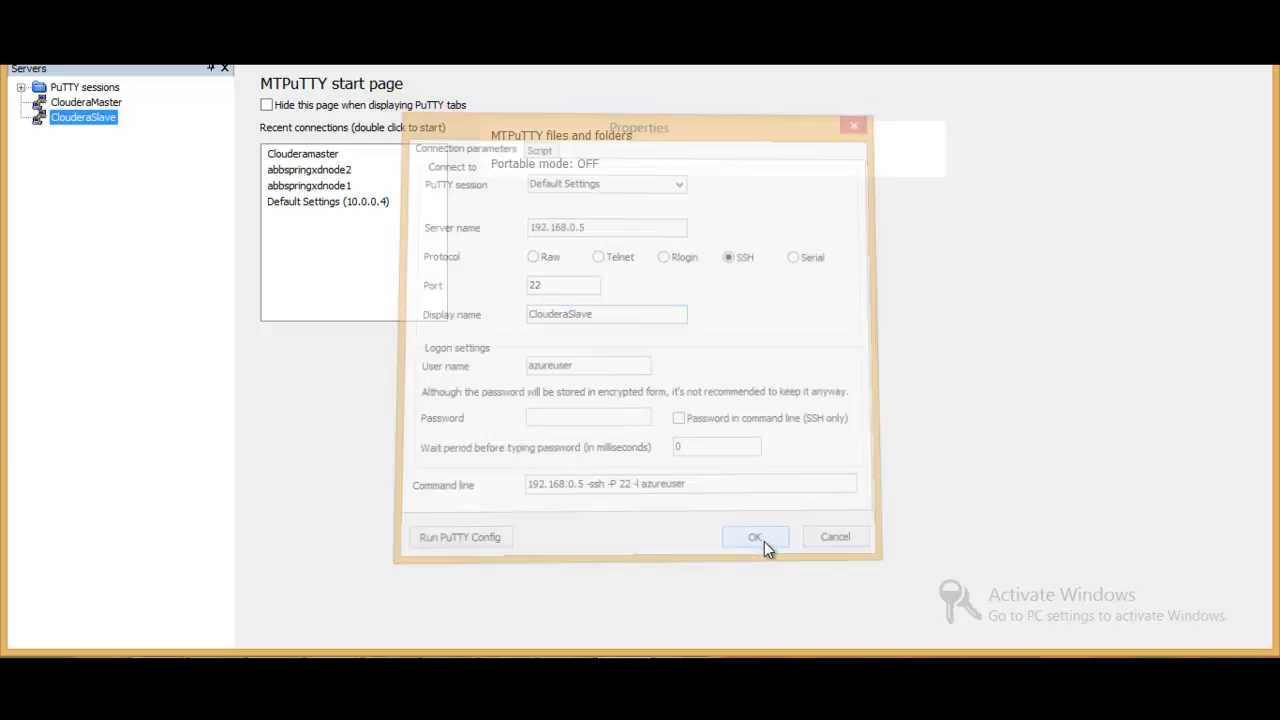
- Start and retry the ClouderaMaster SSH session, and check the VNetCloudera connection in the Windows network list
double_click(108, 117)
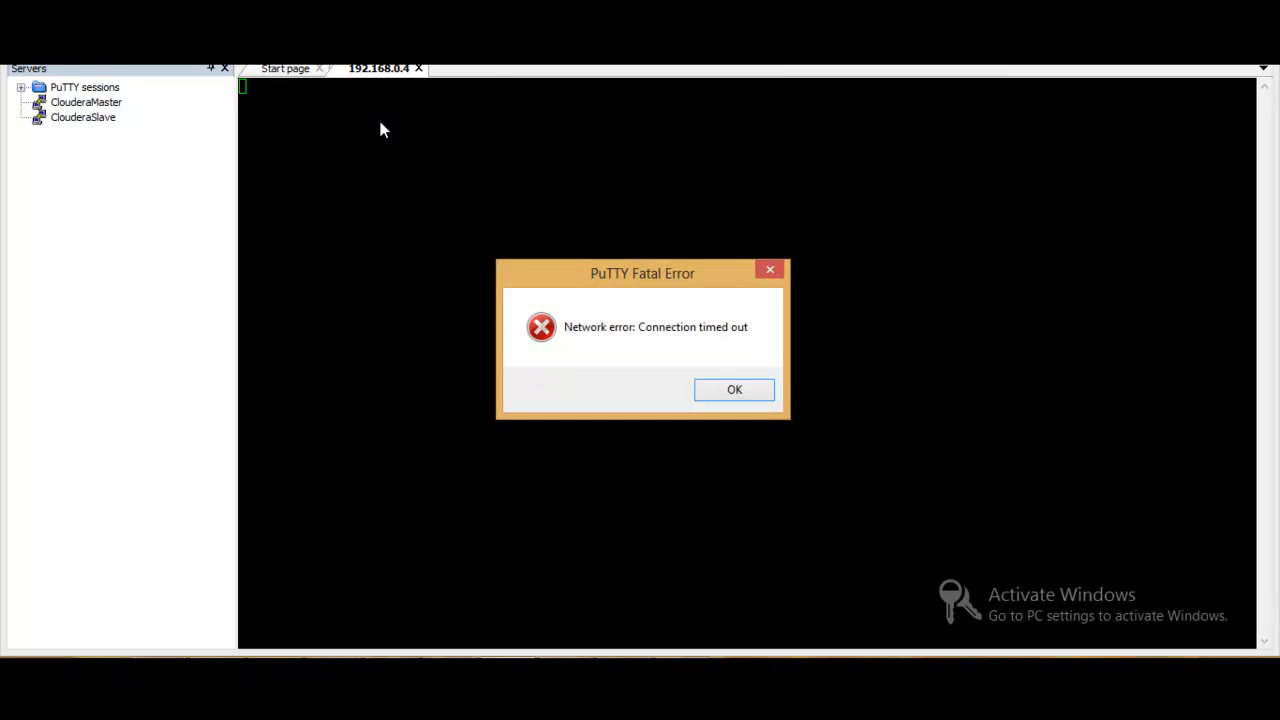
left_click(749, 392)
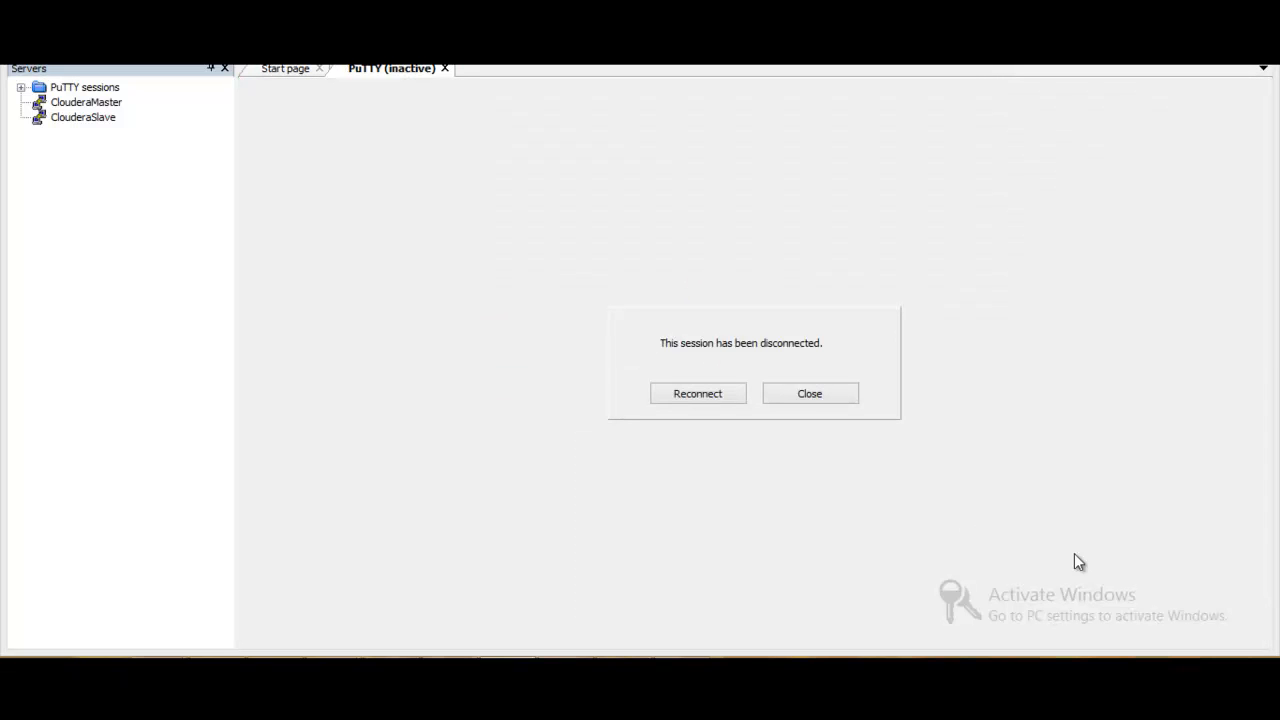
left_click(707, 393)
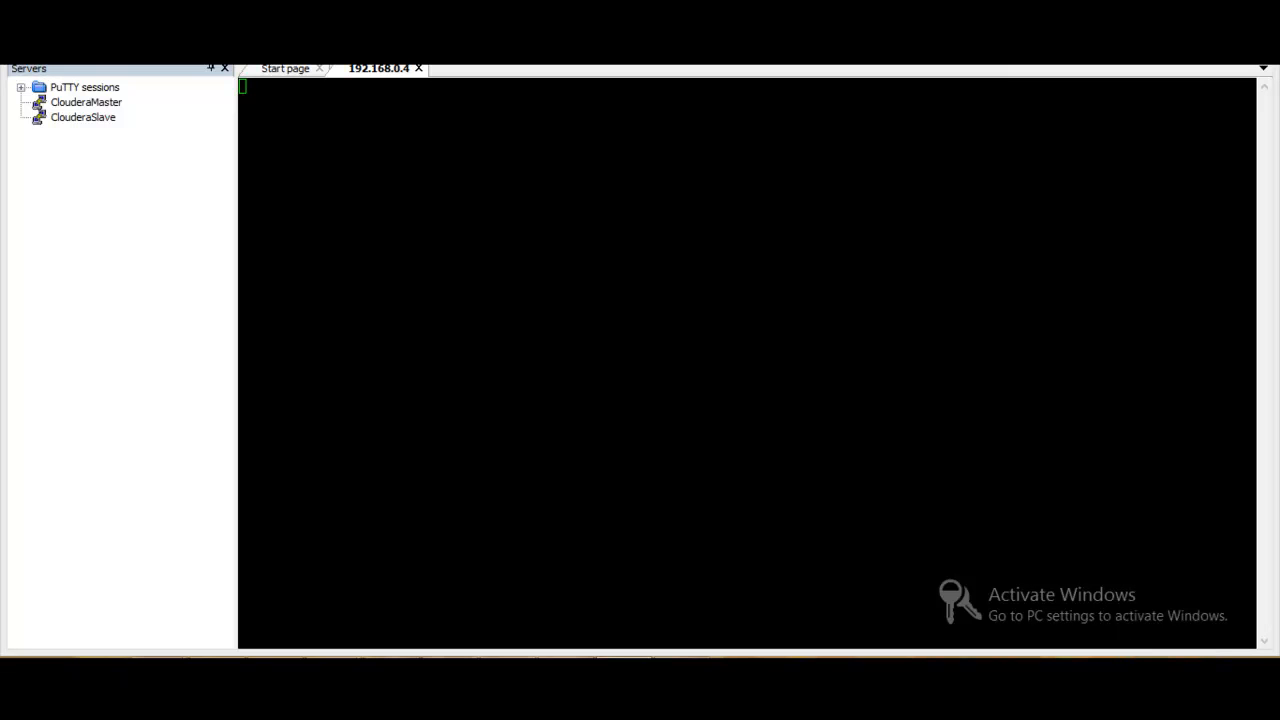
left_click(1170, 670)
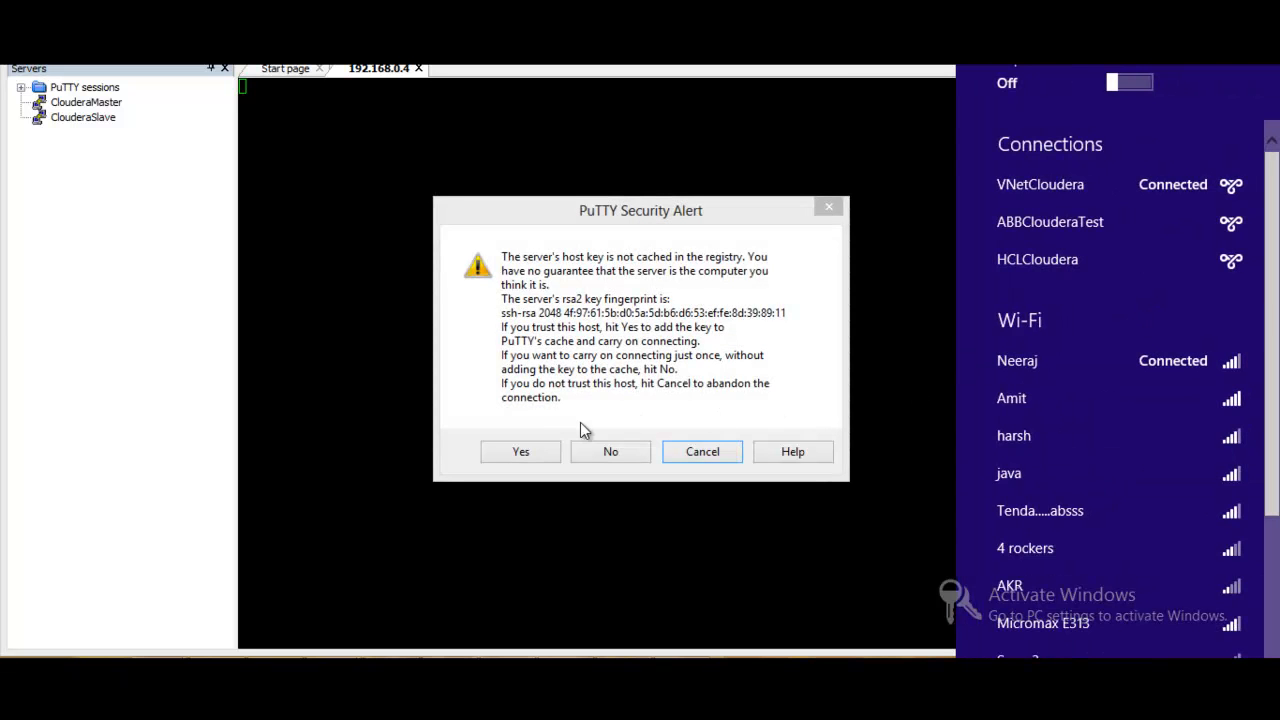
- Trust the ClouderaMaster server's host key and log in as azureuser with the account password
left_click(530, 455)
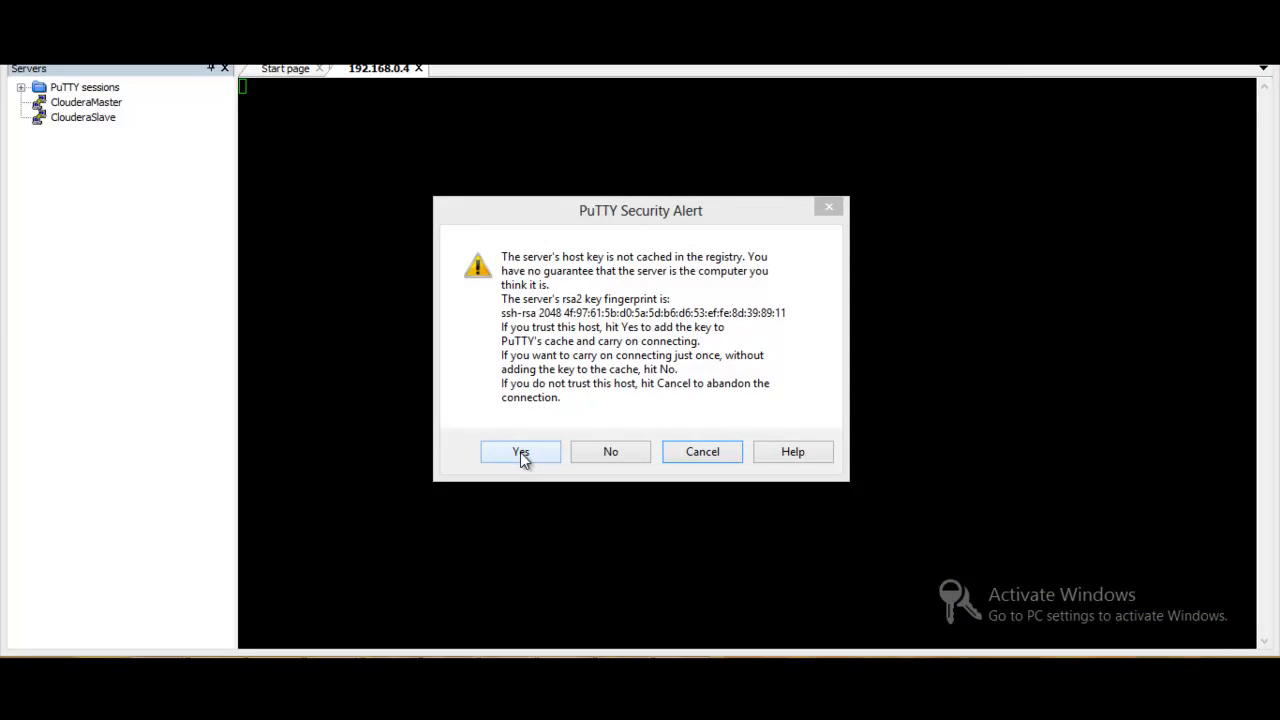
left_click(521, 452)
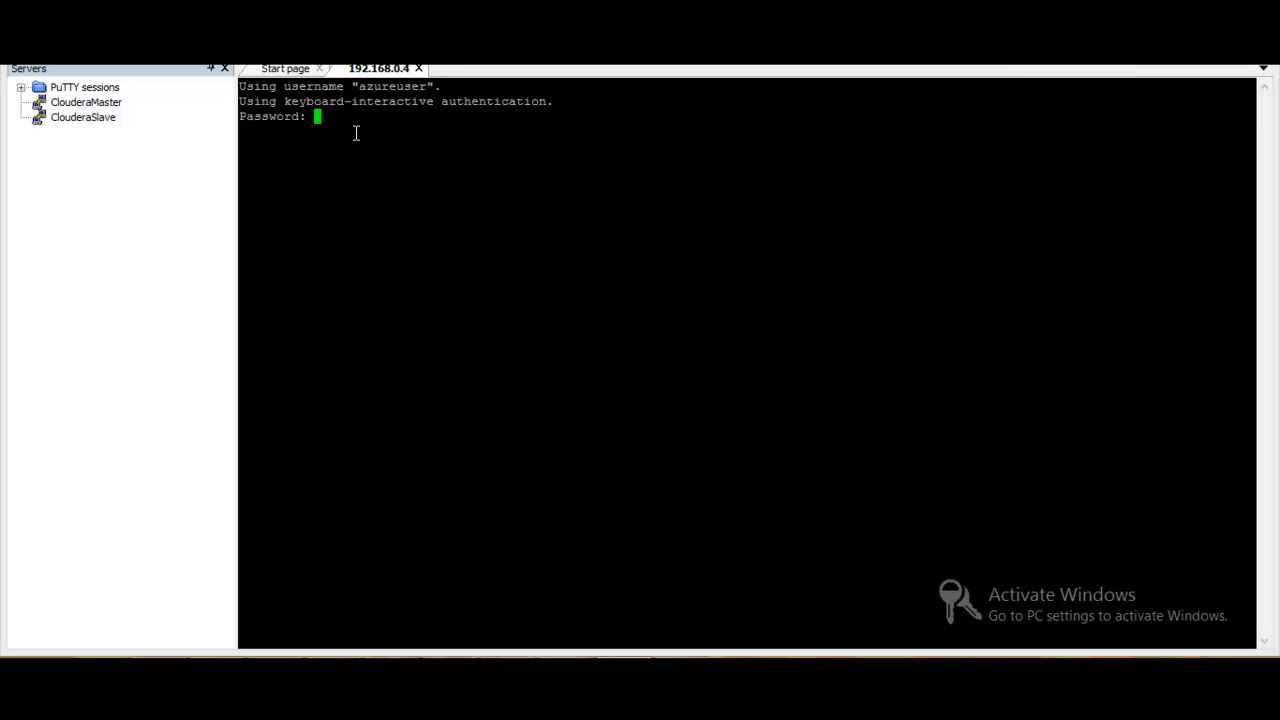
key("Return")
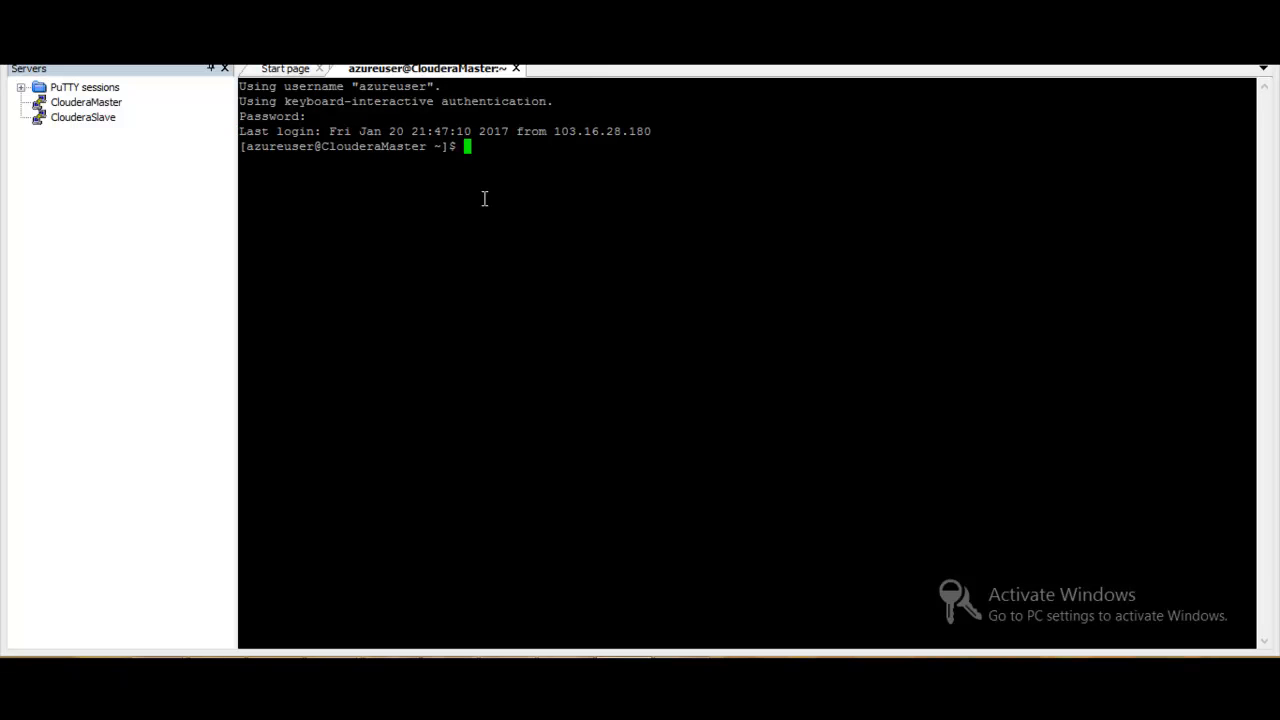
- Start and retry the ClouderaSlave SSH session, trust the server's host key, and log in as azureuser with the account password
double_click(85, 117)
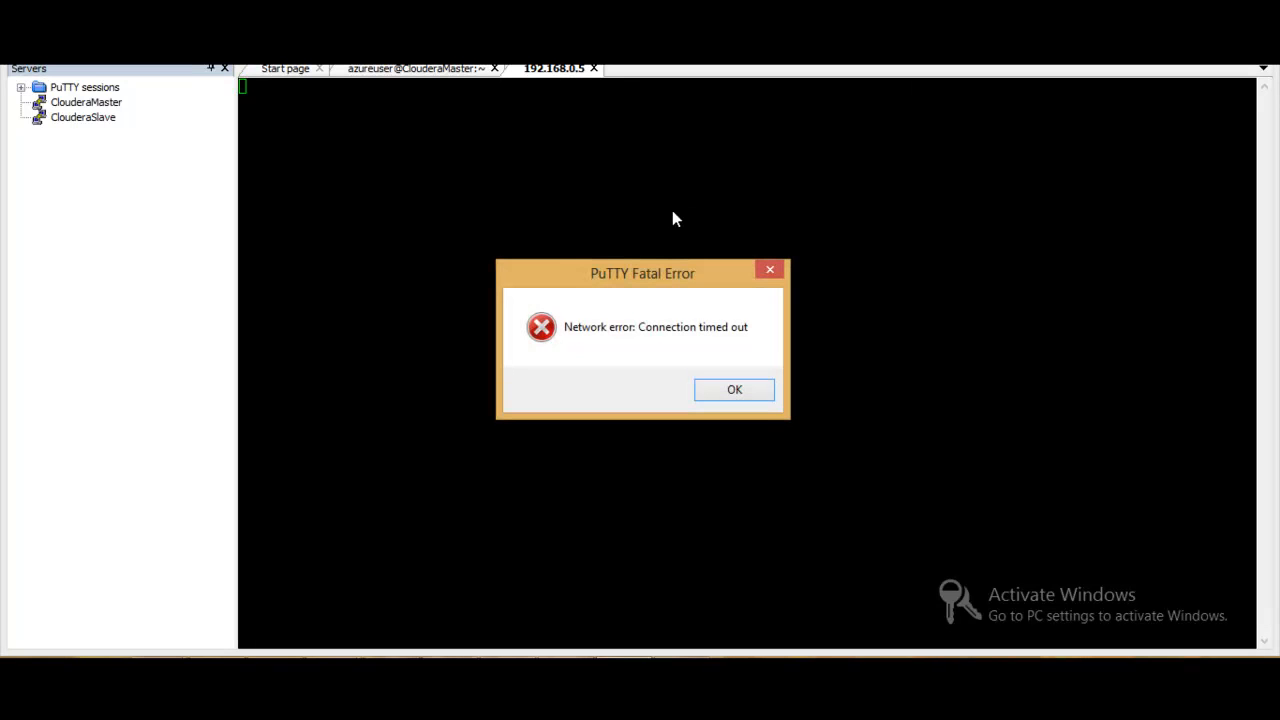
left_click(756, 391)
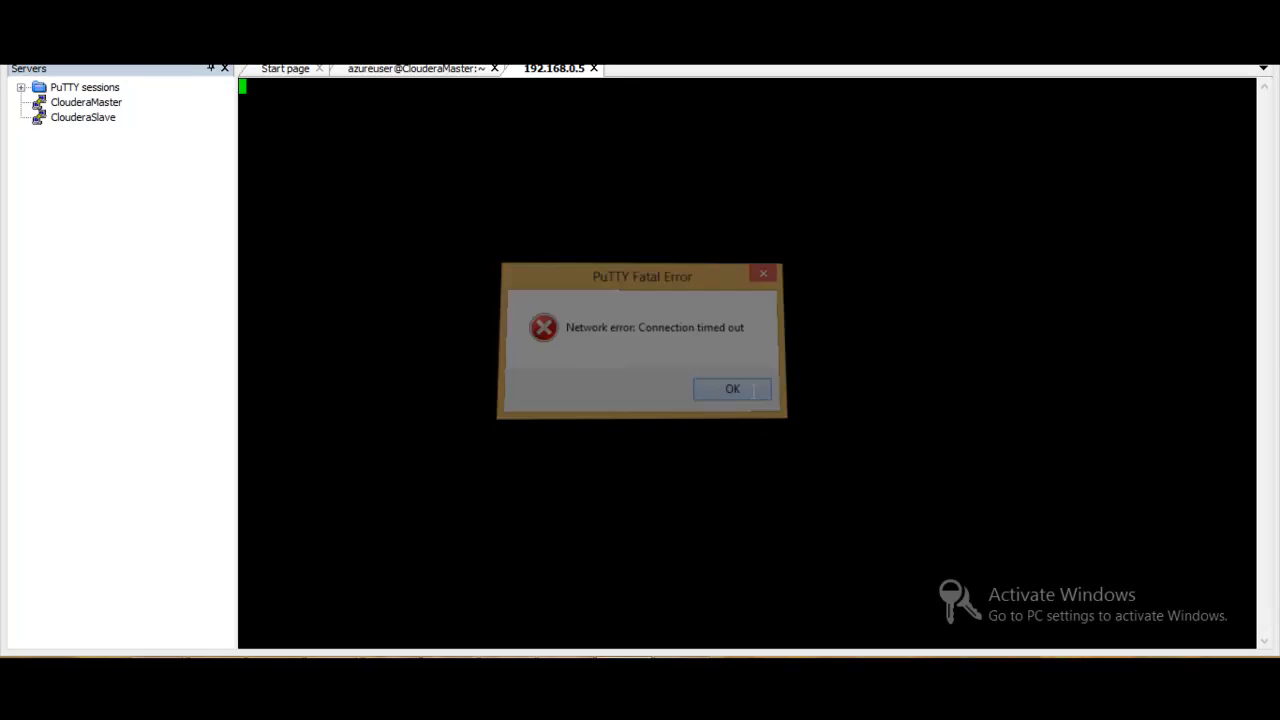
left_click(698, 391)
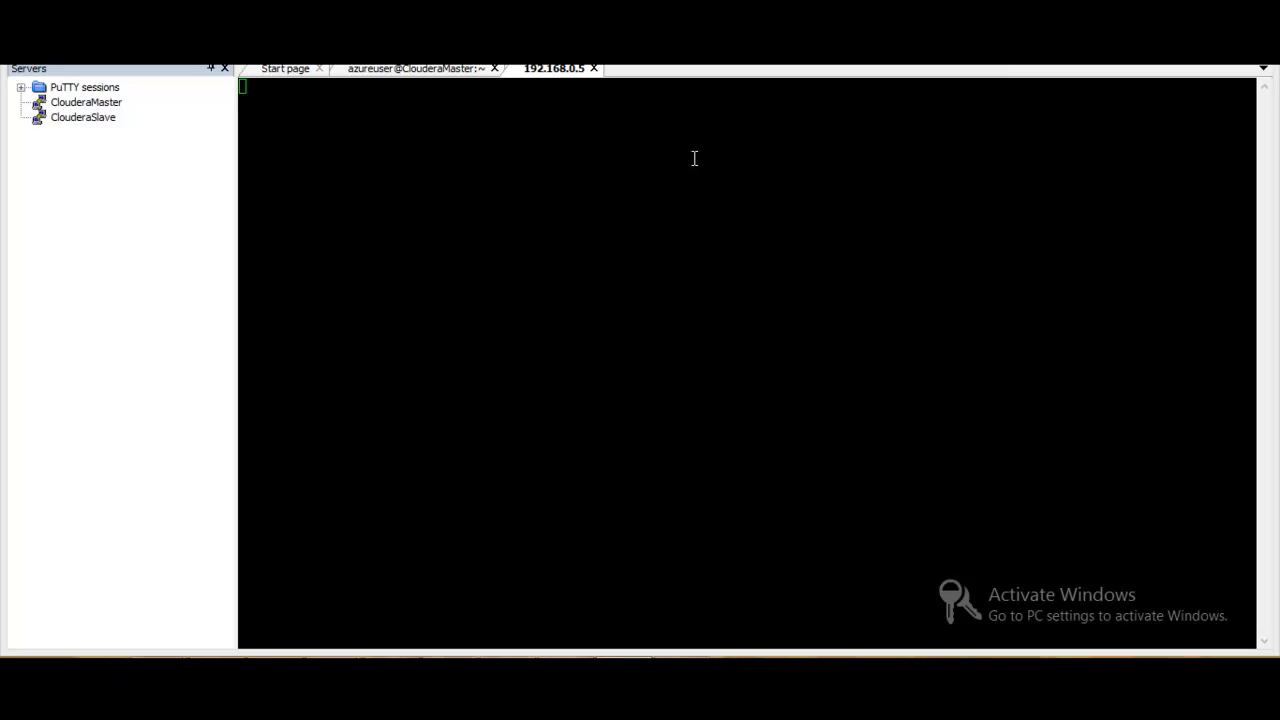
left_click(694, 158)
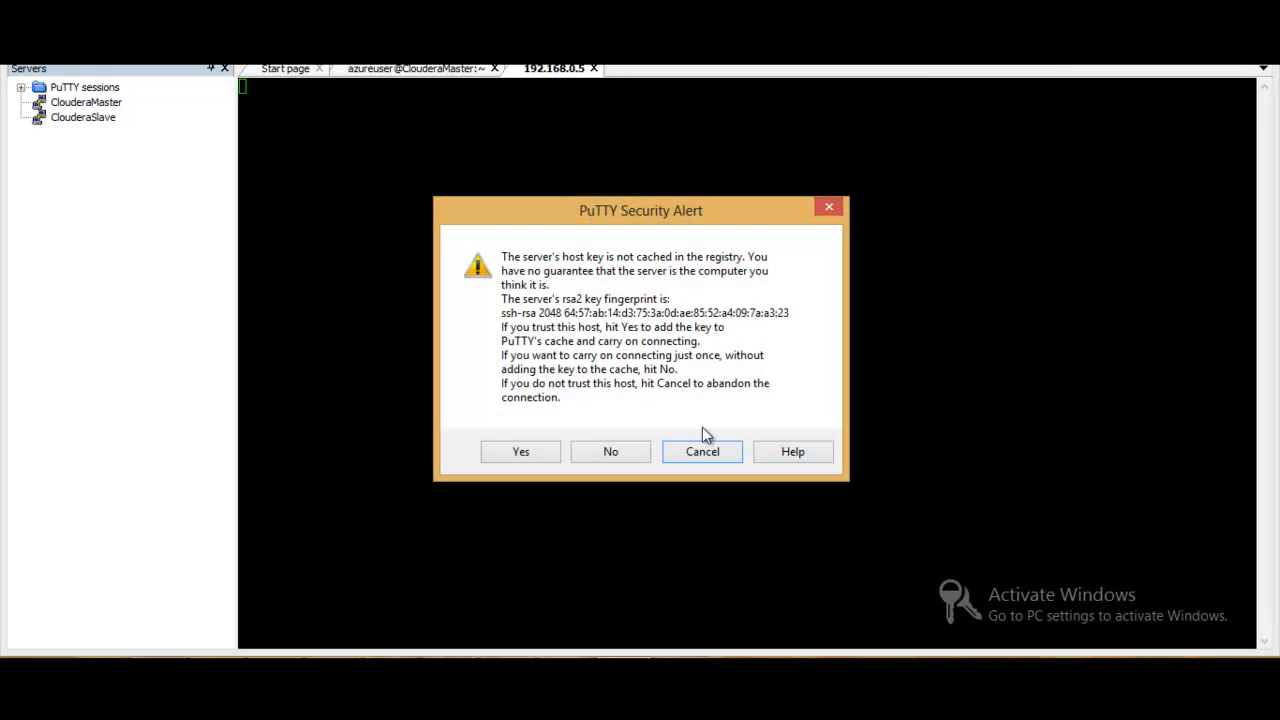
left_click(510, 448)
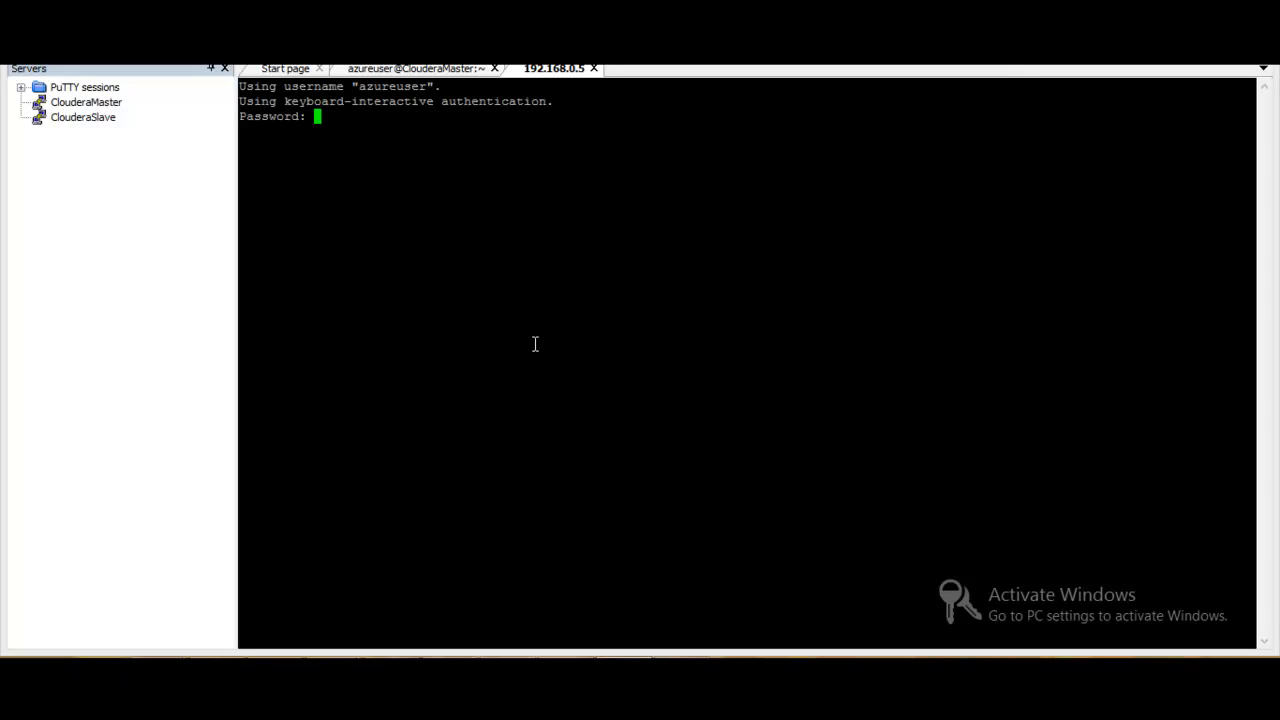
key("Return")
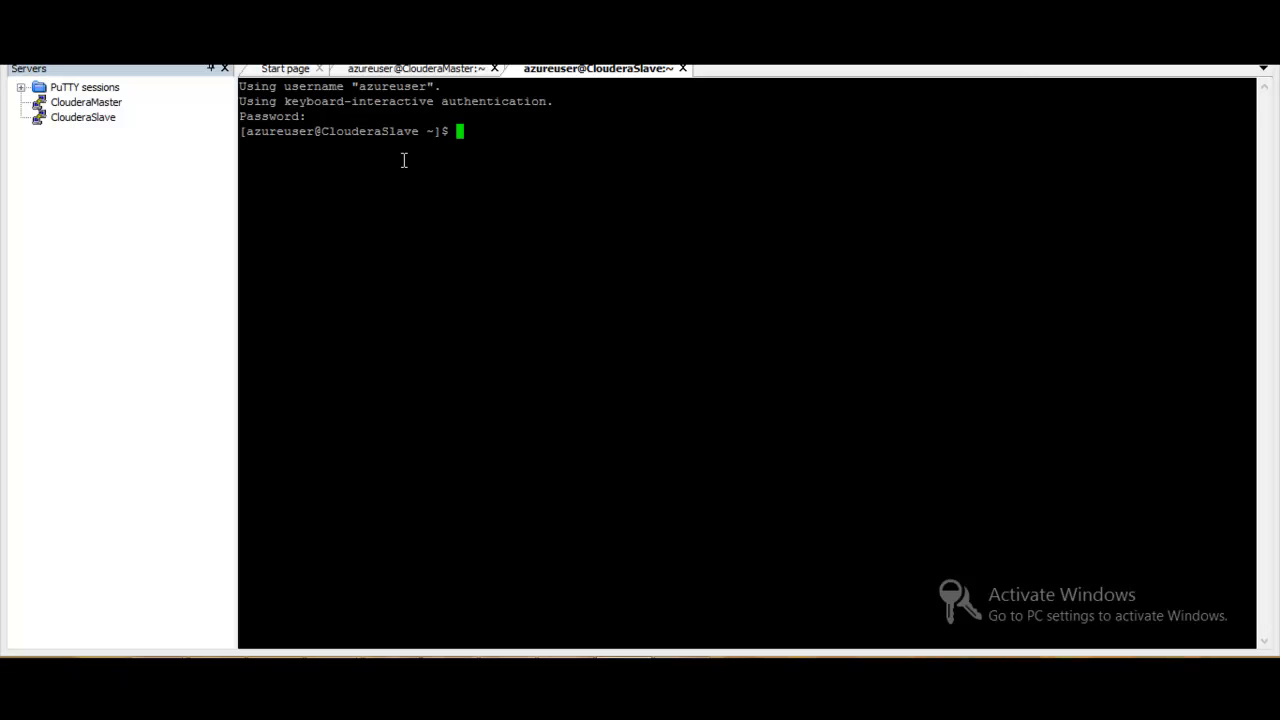
- Switch to the ClouderaMaster session and open the Send a script dialog
left_click(440, 69)
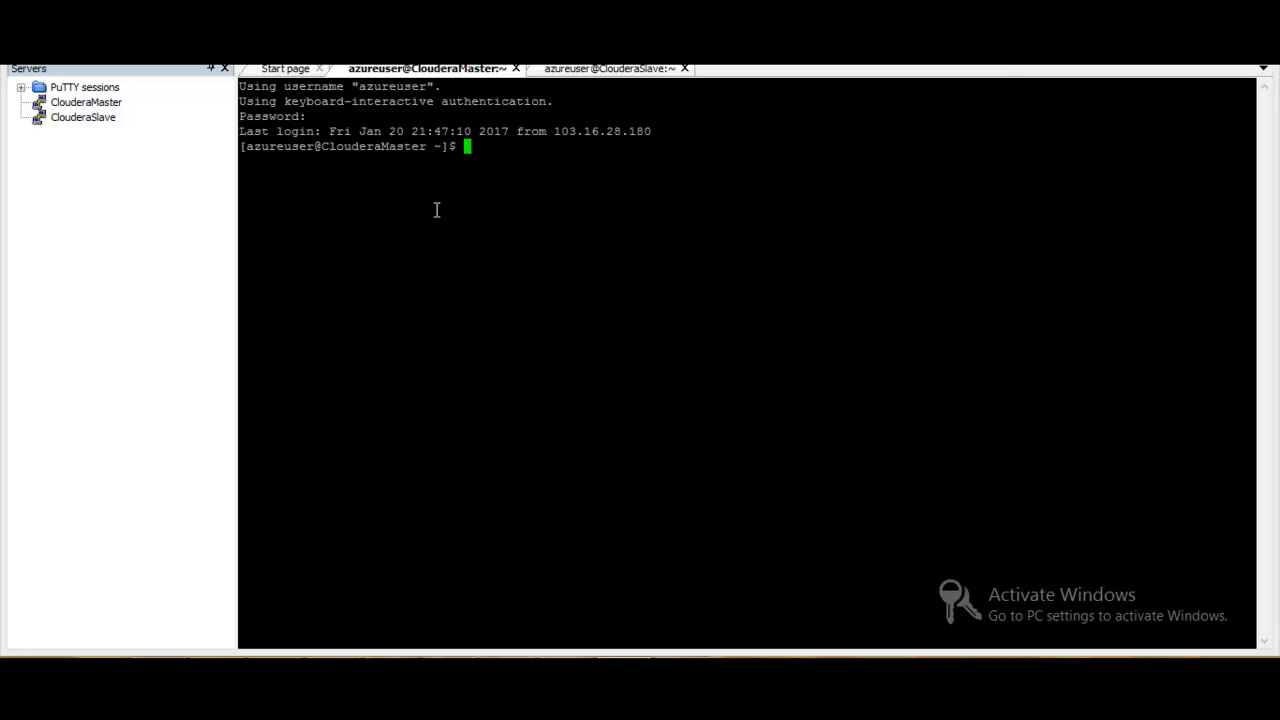
left_click(158, 53)
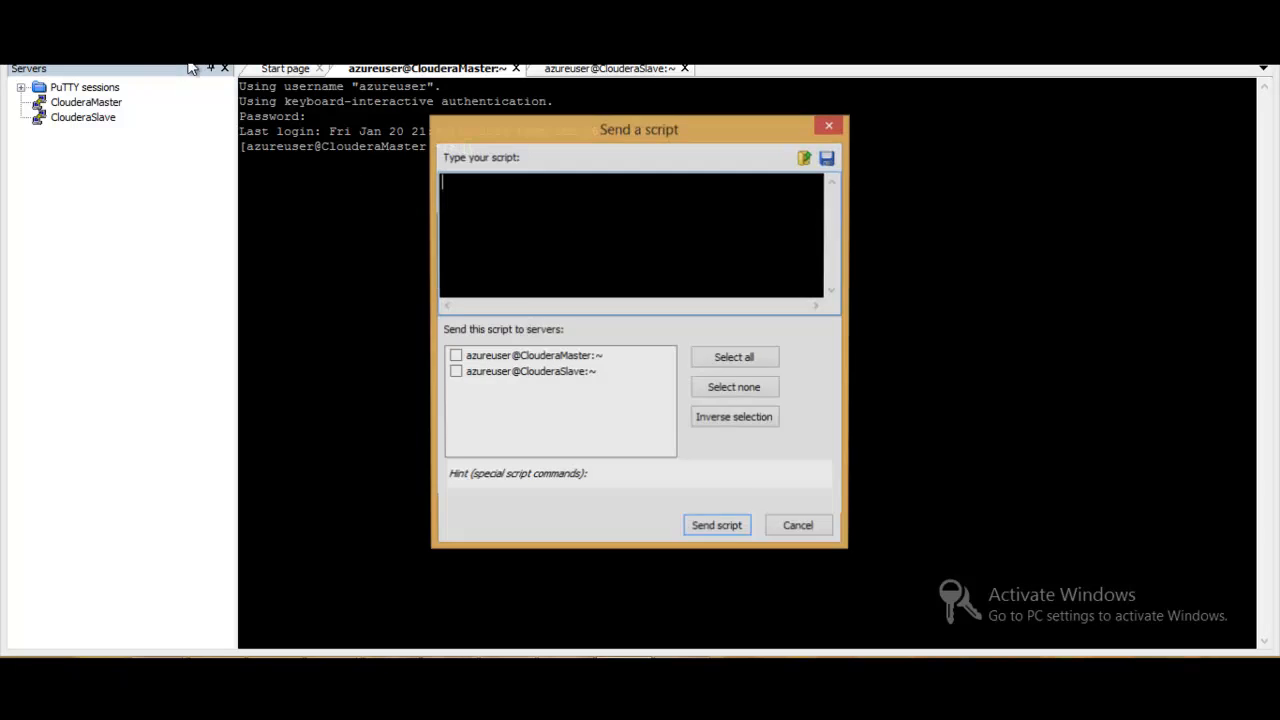
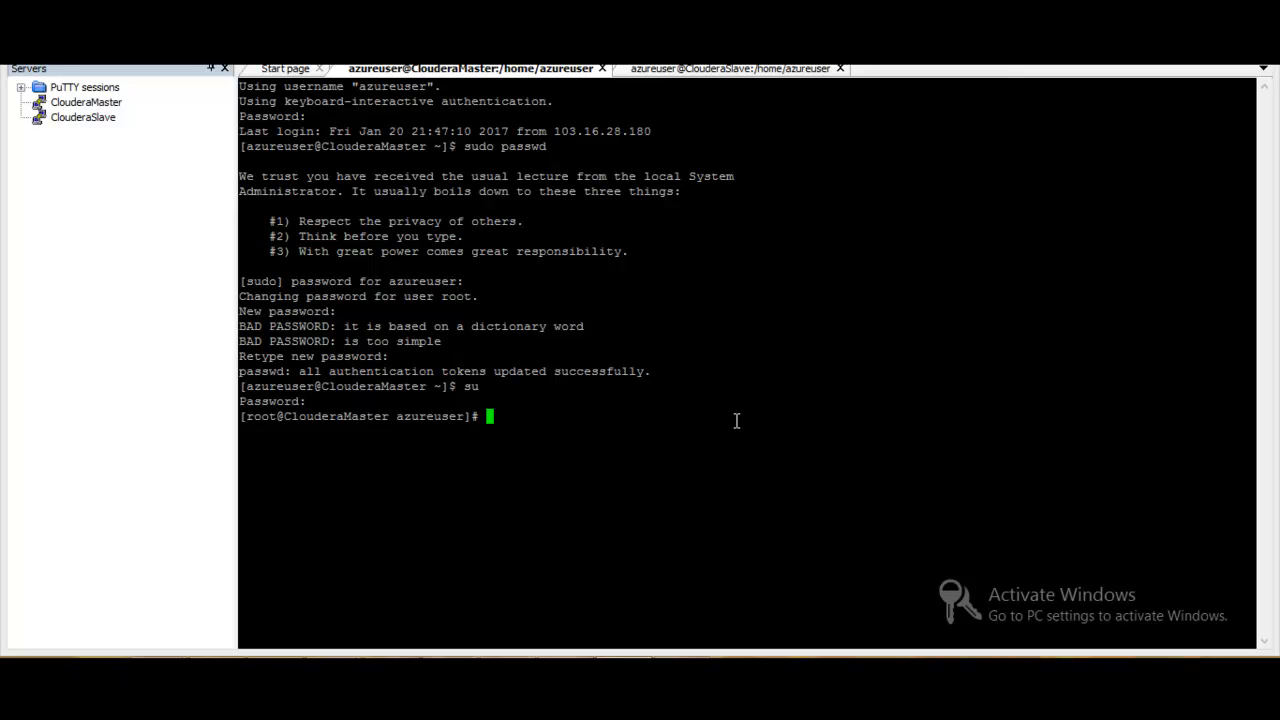
- Display the contents of /etc/hosts on ClouderaMaster with cat
type("cat /etc/hosts")
key("Return")
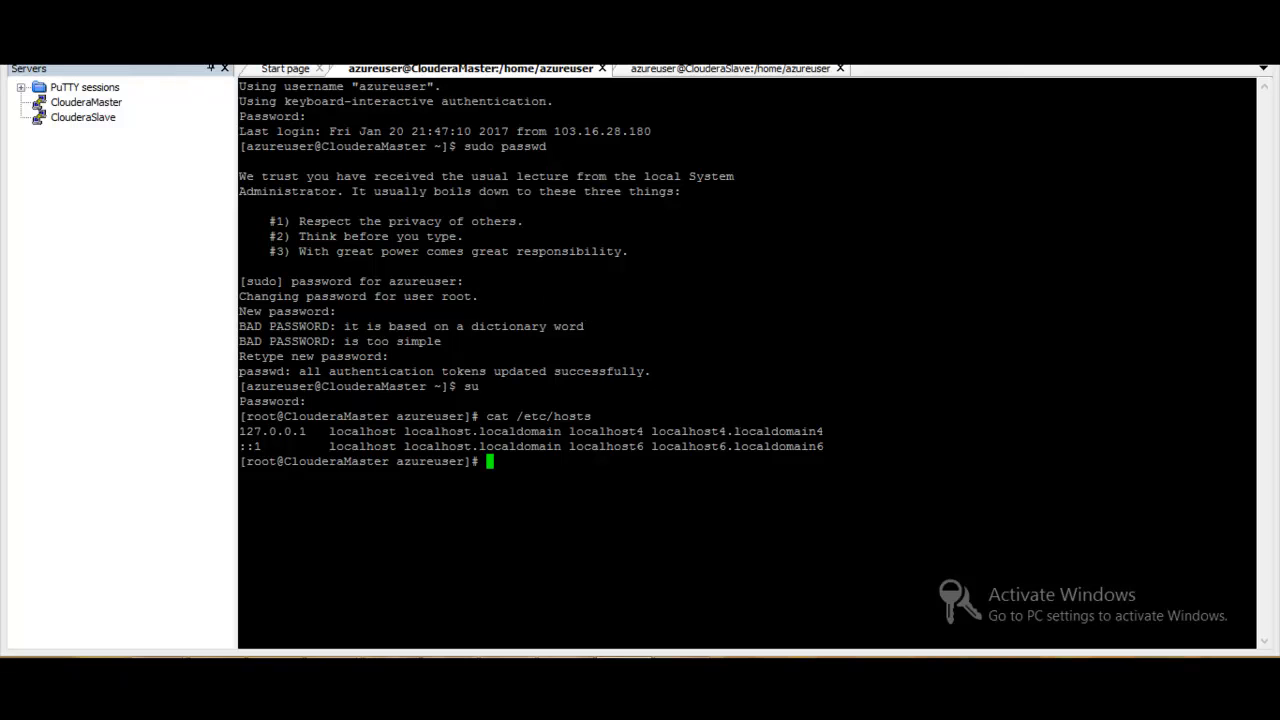
- Send the script "nano /etc/hosts" to both the ClouderaMaster and ClouderaSlave sessions
left_click(197, 52)
type("na")
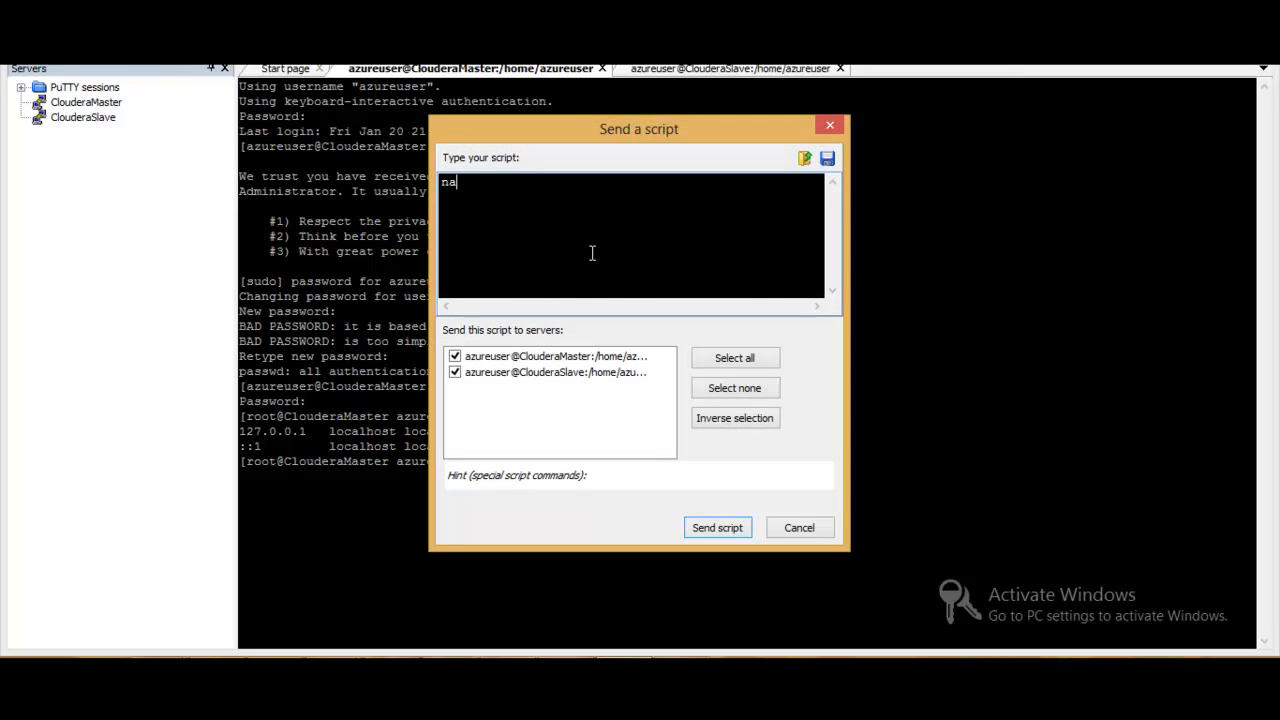
type("no /etc/hosts")
key("Return")
left_click(726, 527)
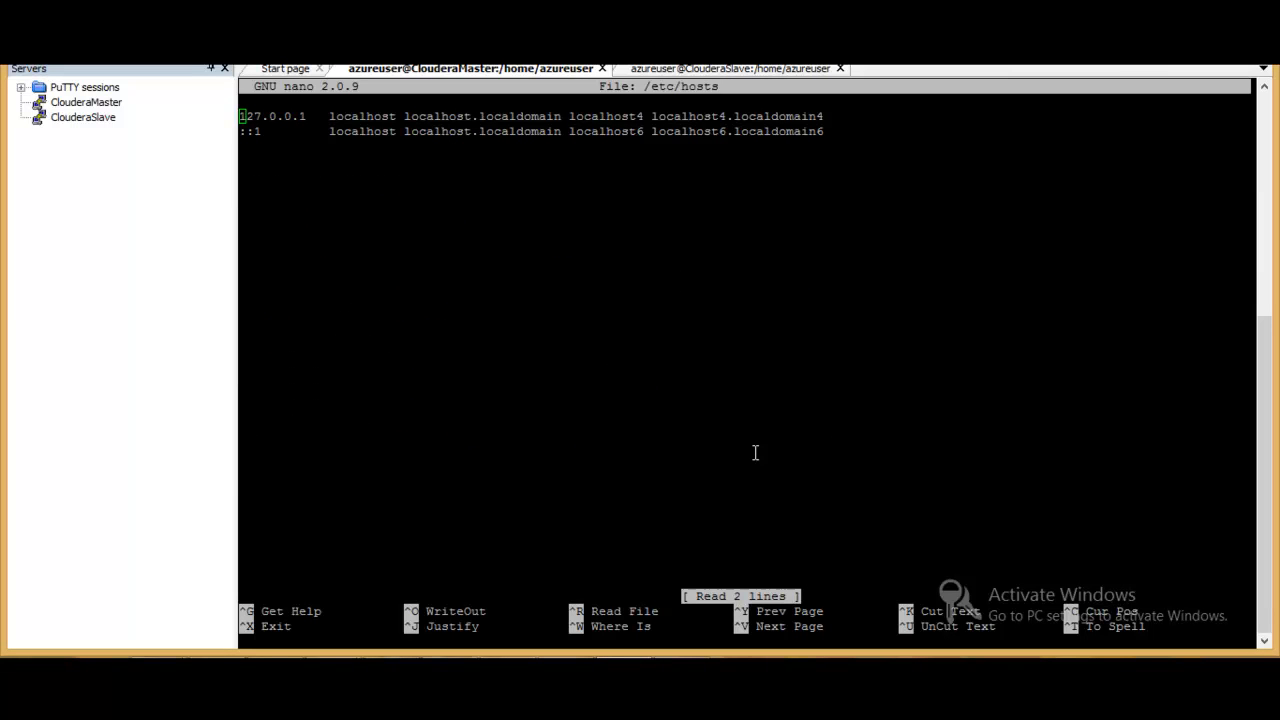
- Add the entry "192.168.0.4 ClouderaMaster" below the localhost lines in ClouderaMaster's hosts file, separated by a blank line
left_click(519, 268)
key("Down")
key("Down")
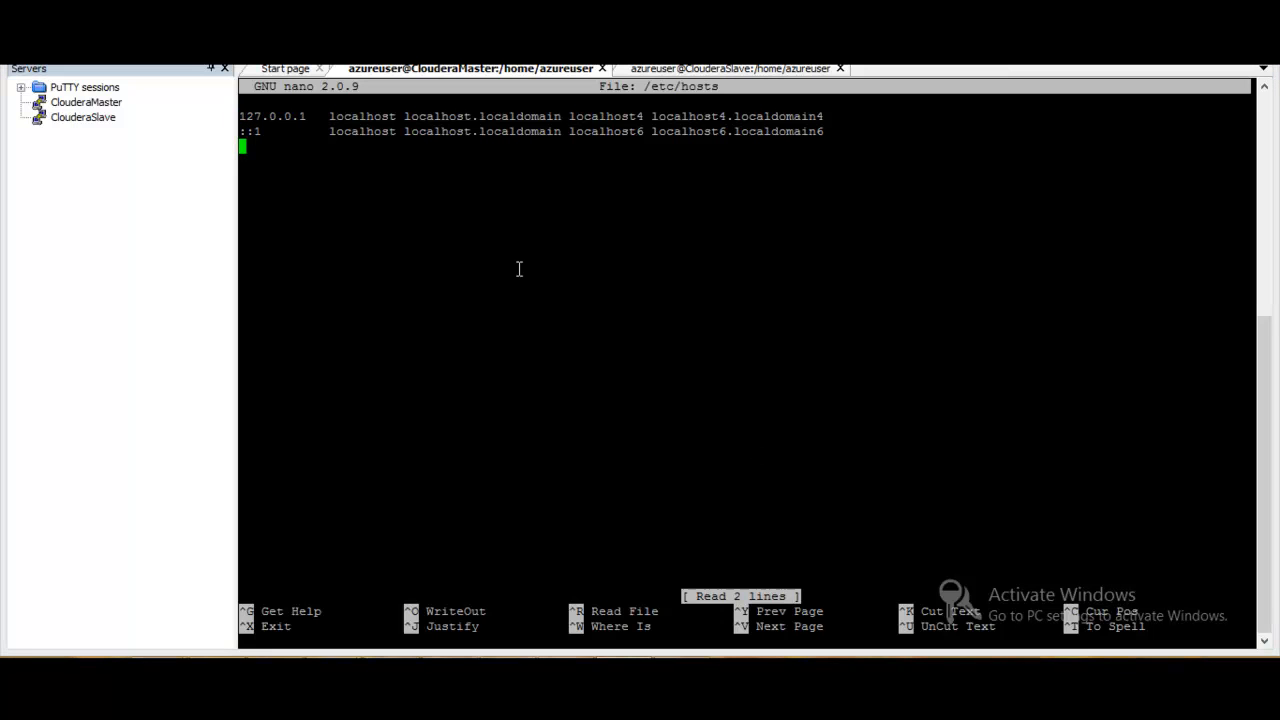
key("Return")
right_click(519, 269)
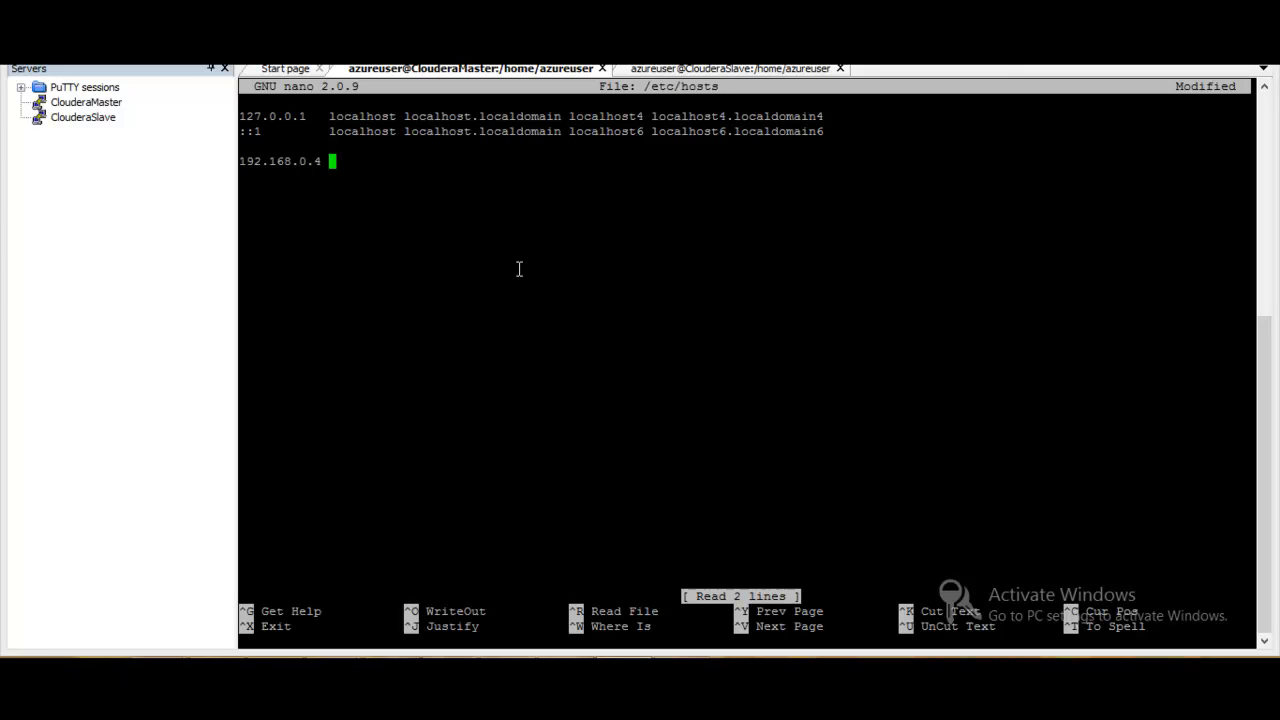
type("Clouderamaster")
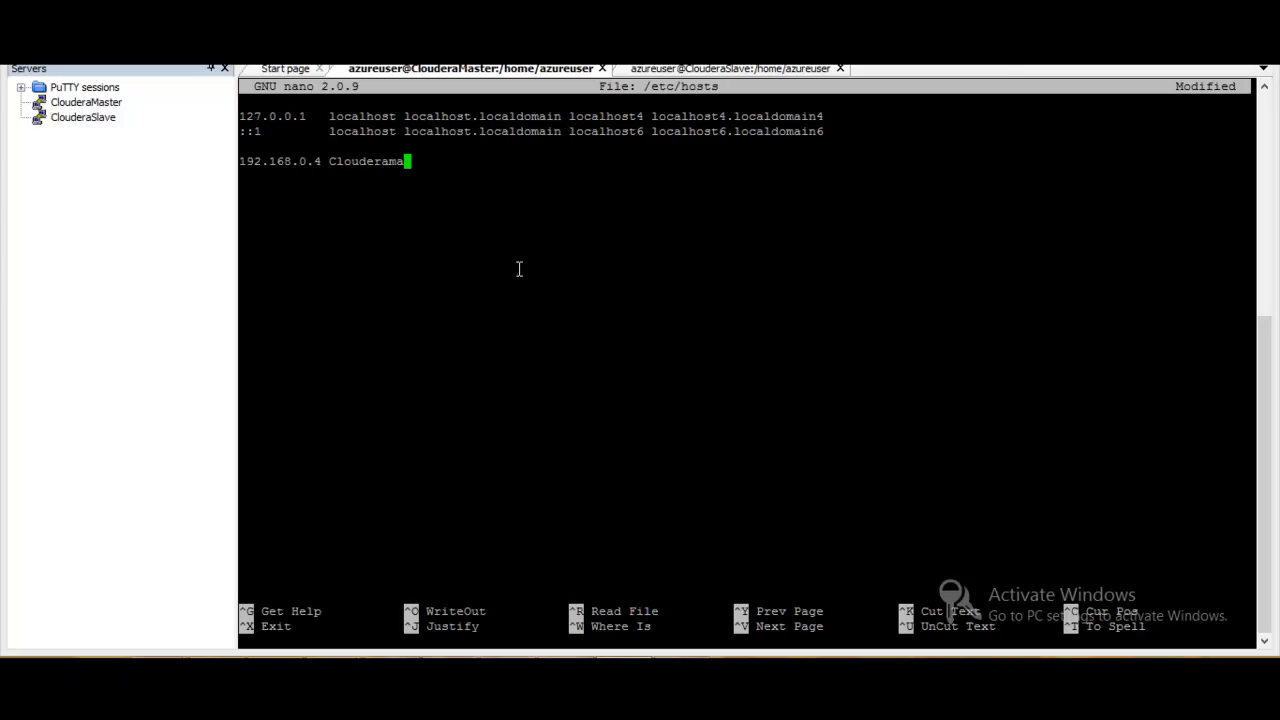
key("Left")
key("Left")
key("Left")
key("Left")
key("Left")
key("BackSpace")
type("M")
key("Right")
key("Right")
key("Right")
key("Right")
key("Right")
- Add the entry "192.168.0.5 ClouderaSlave" on the line below the ClouderaMaster entry
key("Return")
right_click(519, 269)
key("BackSpace")
type("5 Cloudera")
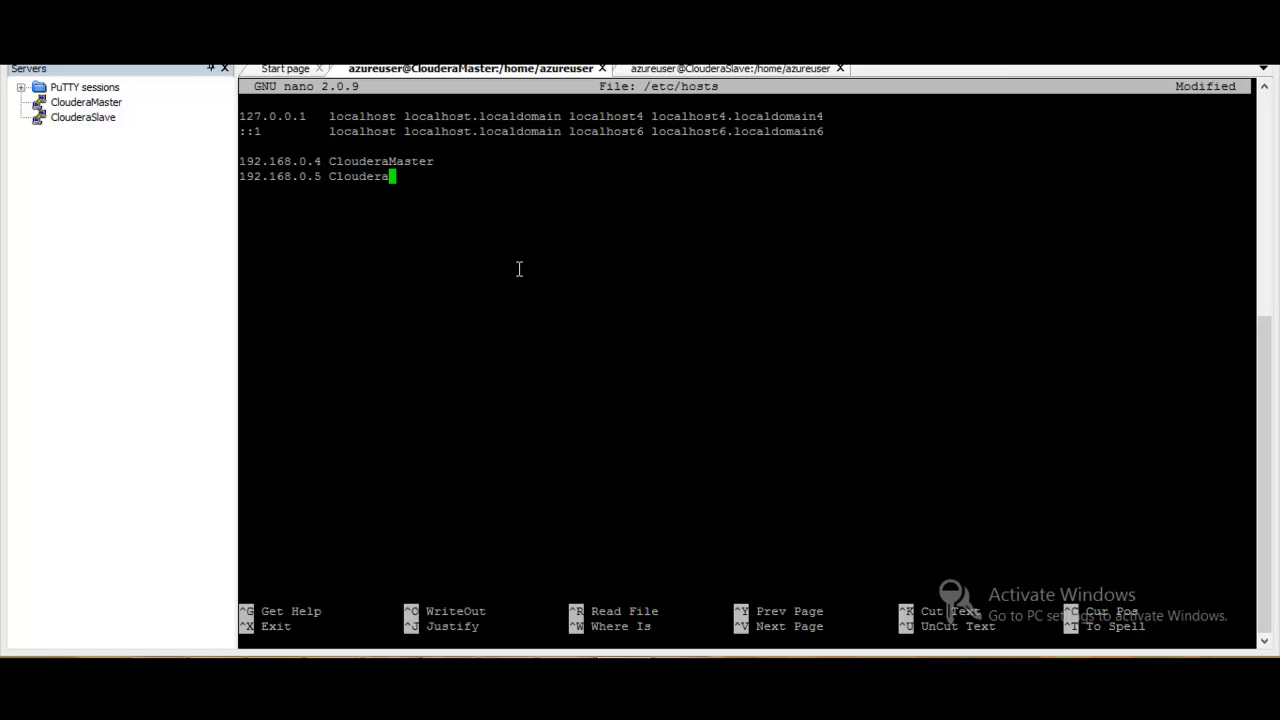
type("Slave")
- Copy the ClouderaMaster and ClouderaSlave host entries and paste them below the localhost lines in the ClouderaSlave session's hosts file
left_click_drag(241, 161, 438, 177)
key("super+c")
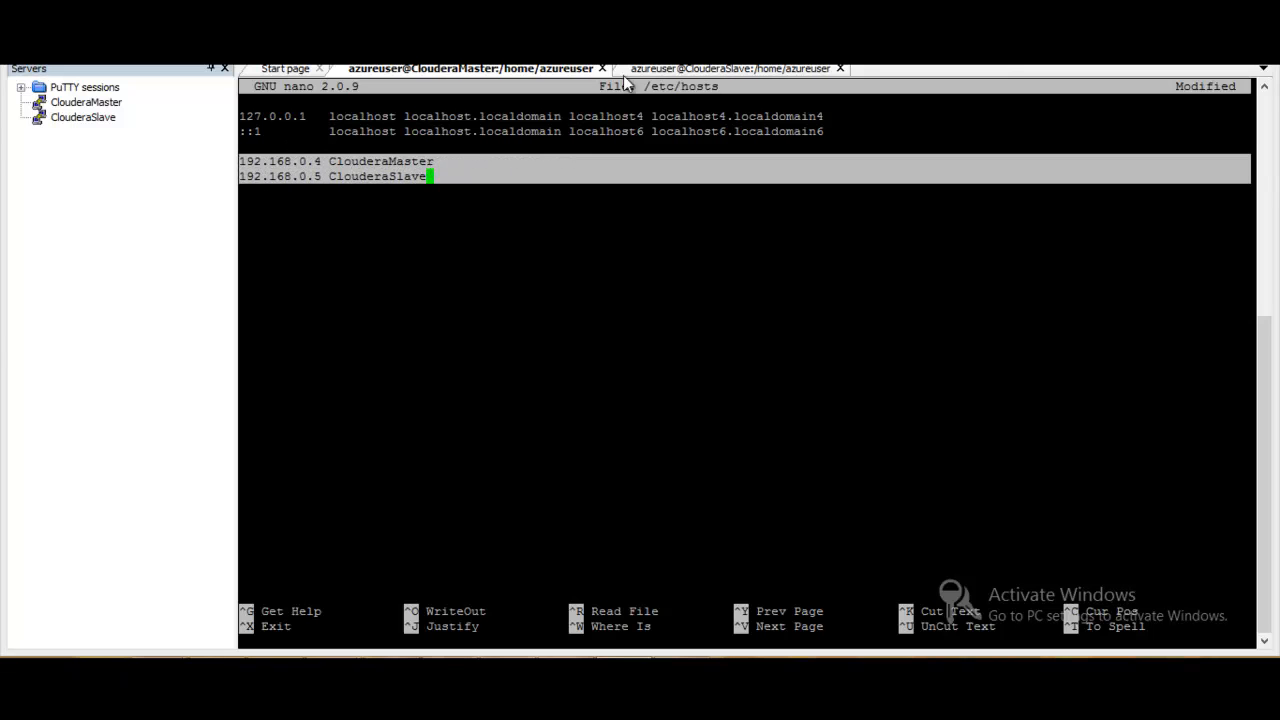
left_click(696, 70)
key("Down")
key("Down")
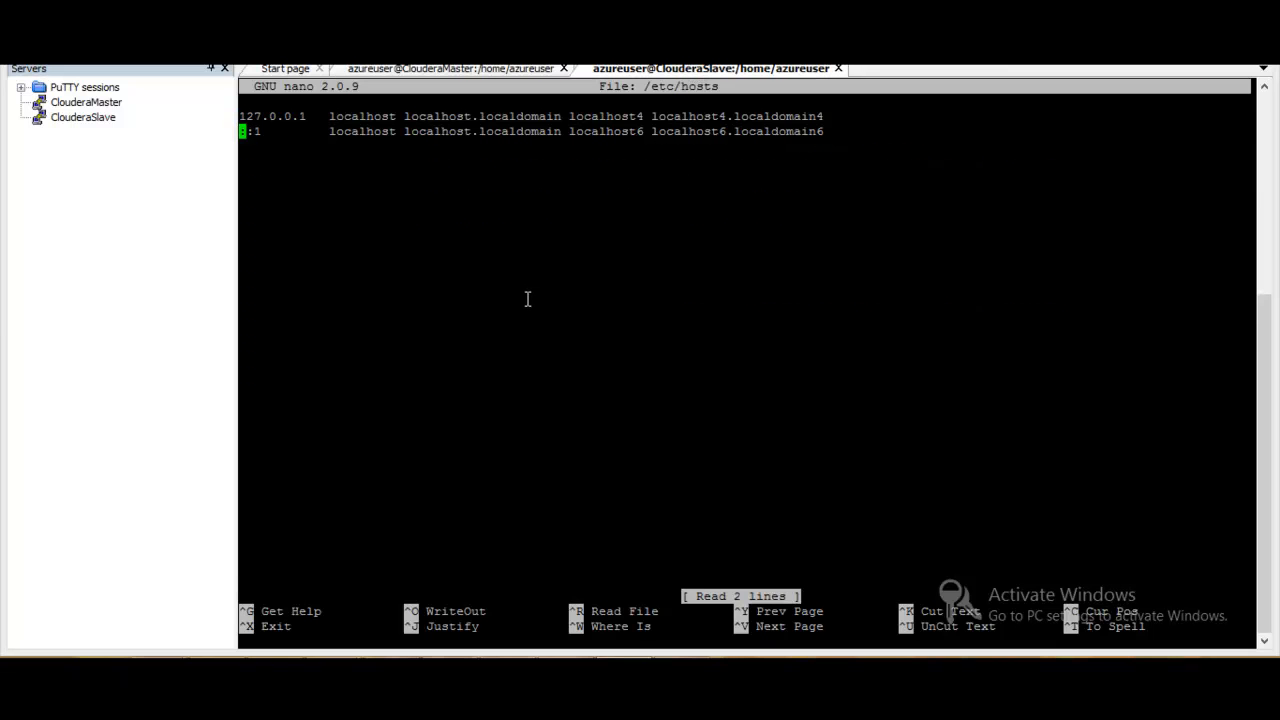
right_click(528, 299)
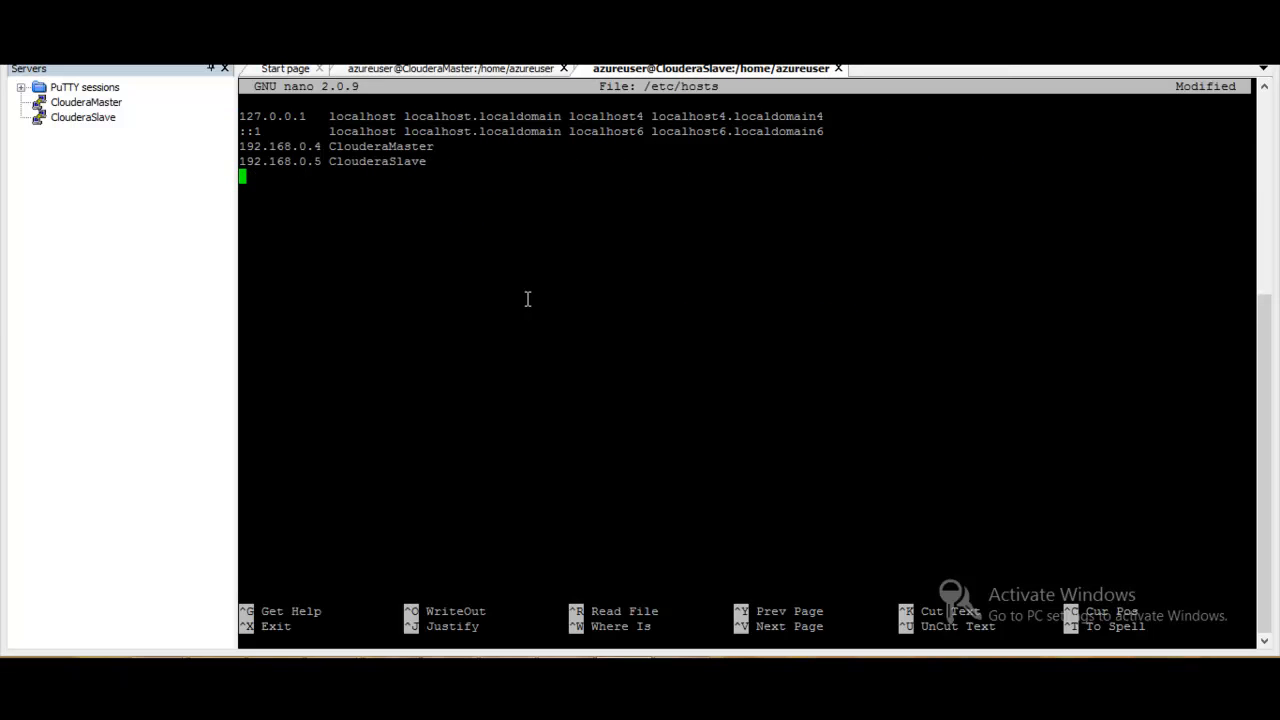
- Return to the ClouderaMaster session, save /etc/hosts under the same name and exit nano
left_click(532, 72)
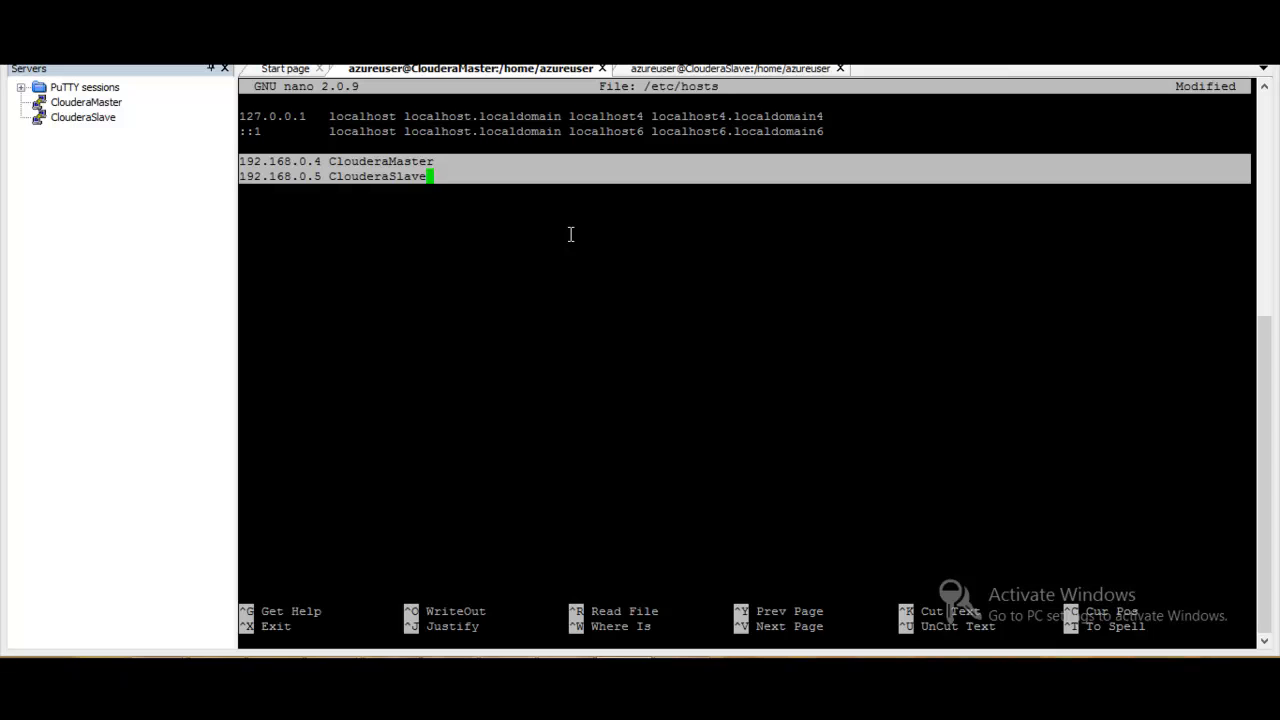
left_click(603, 249)
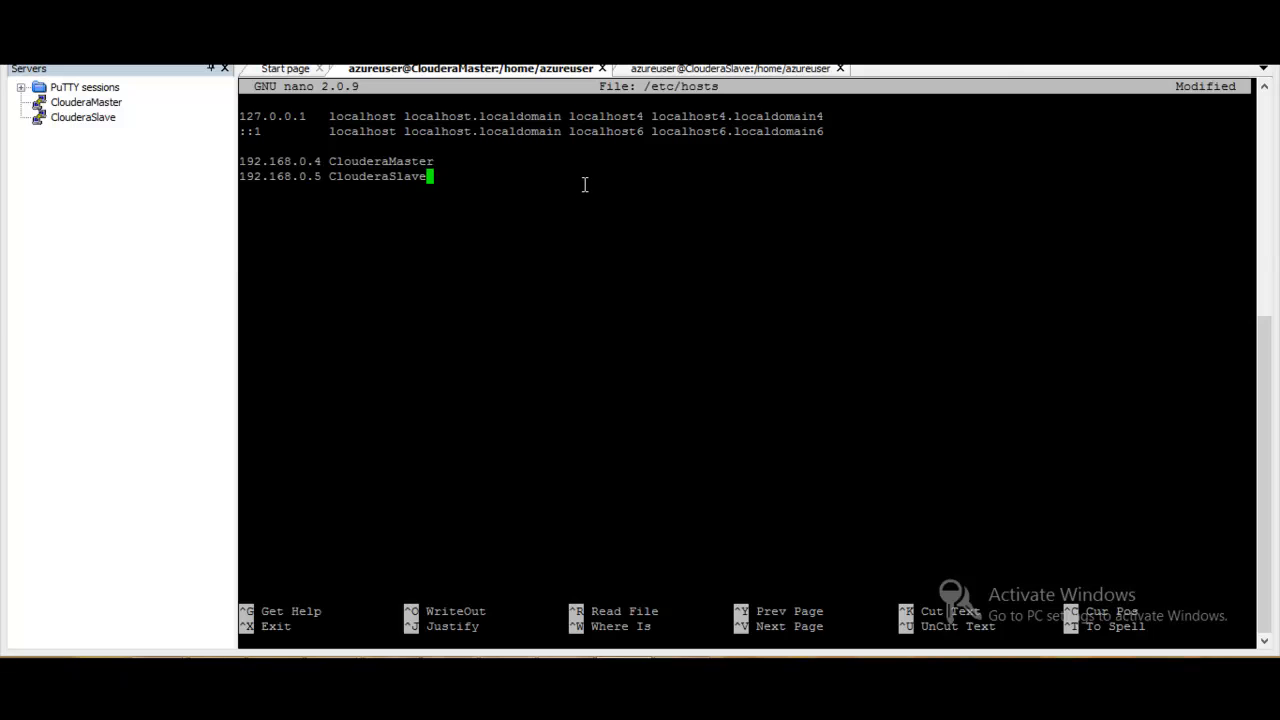
key("ctrl+x")
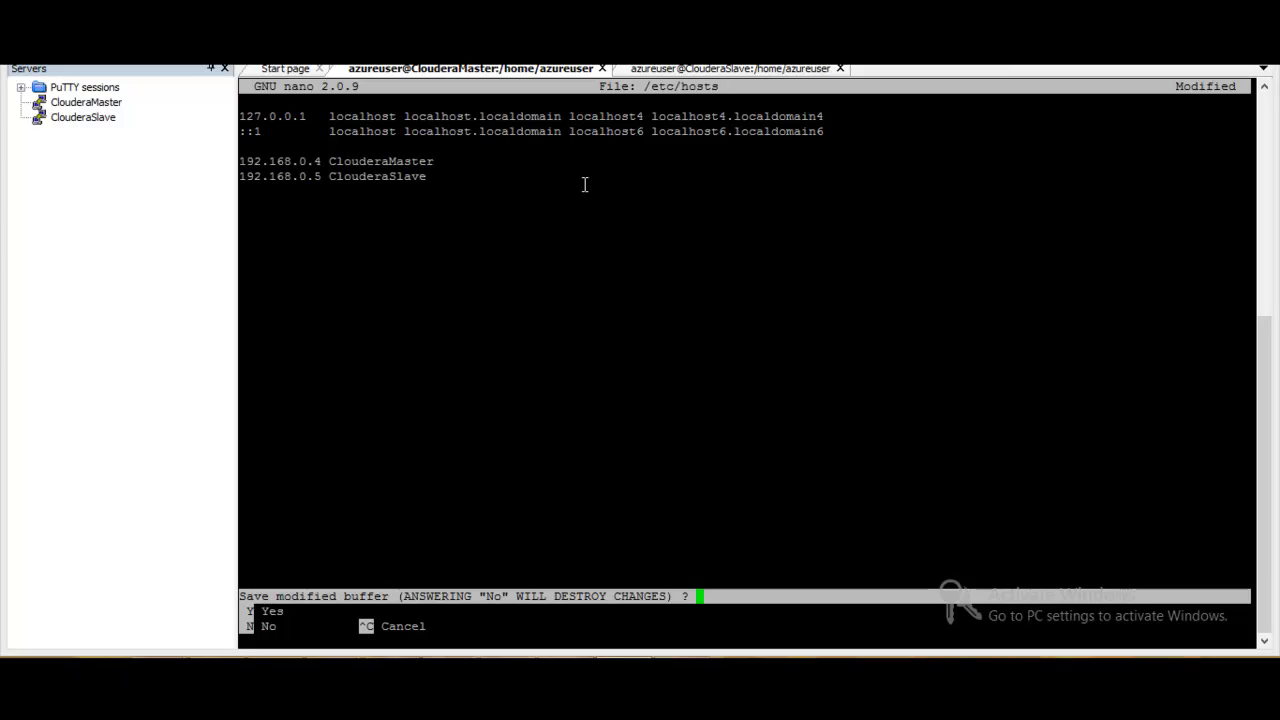
key("y")
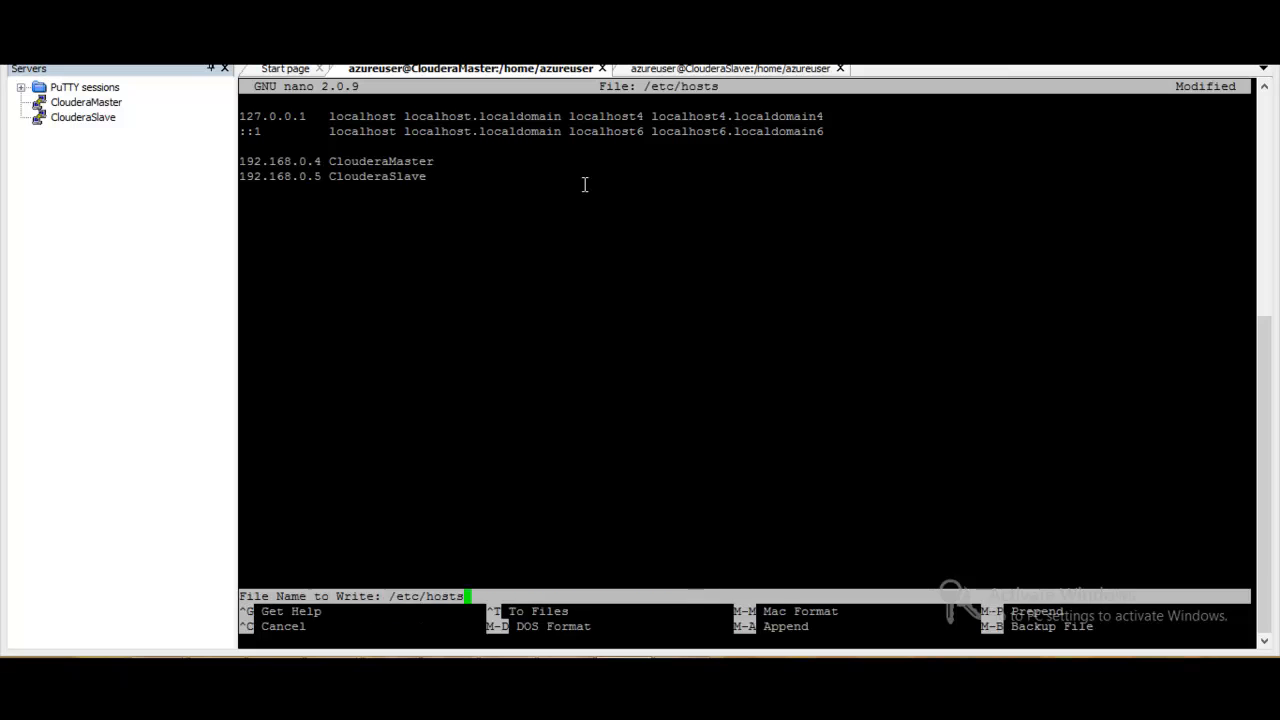
key("Return")
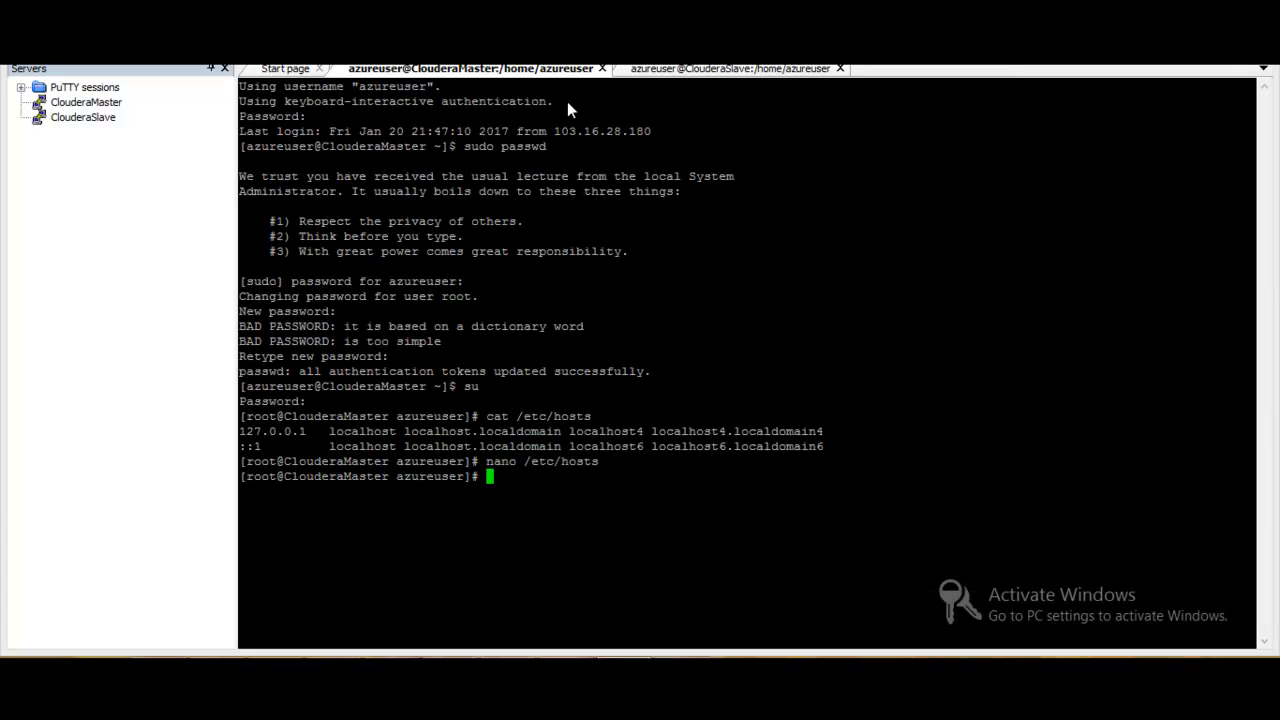
- Switch to the ClouderaSlave session, save its /etc/hosts file and exit nano
left_click(682, 69)
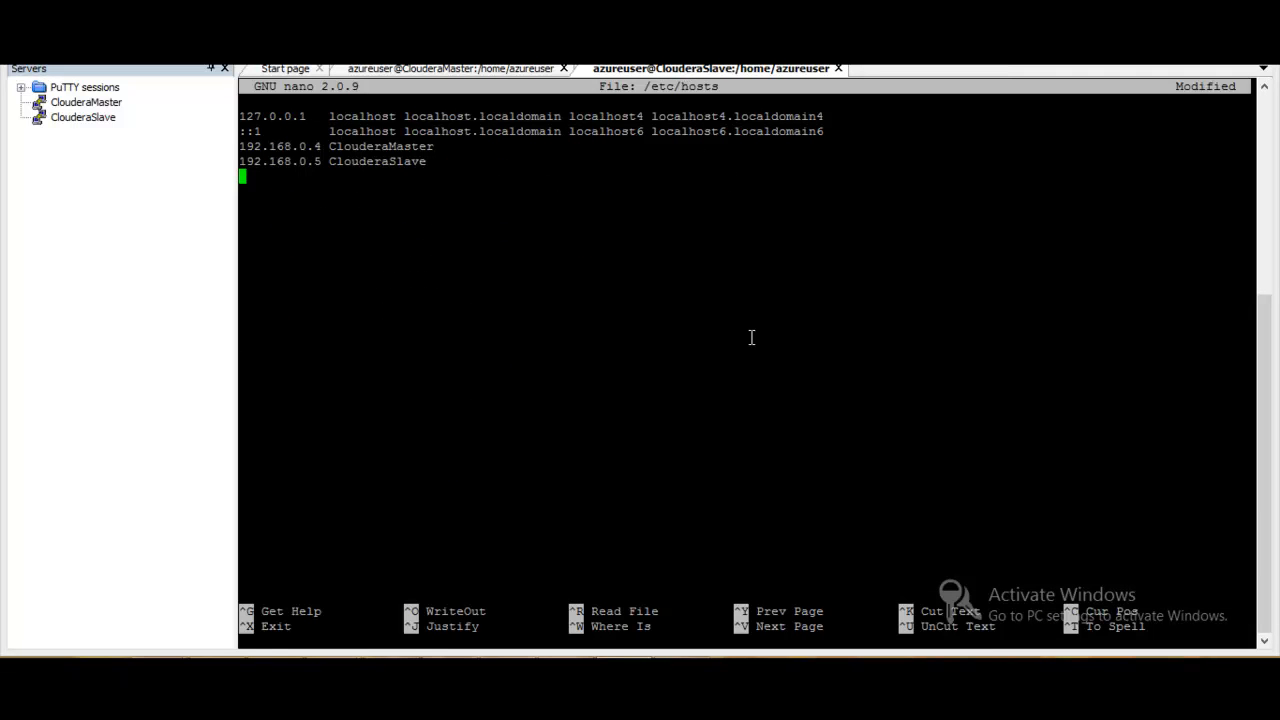
key("ctrl+x")
key("y")
key("Return")
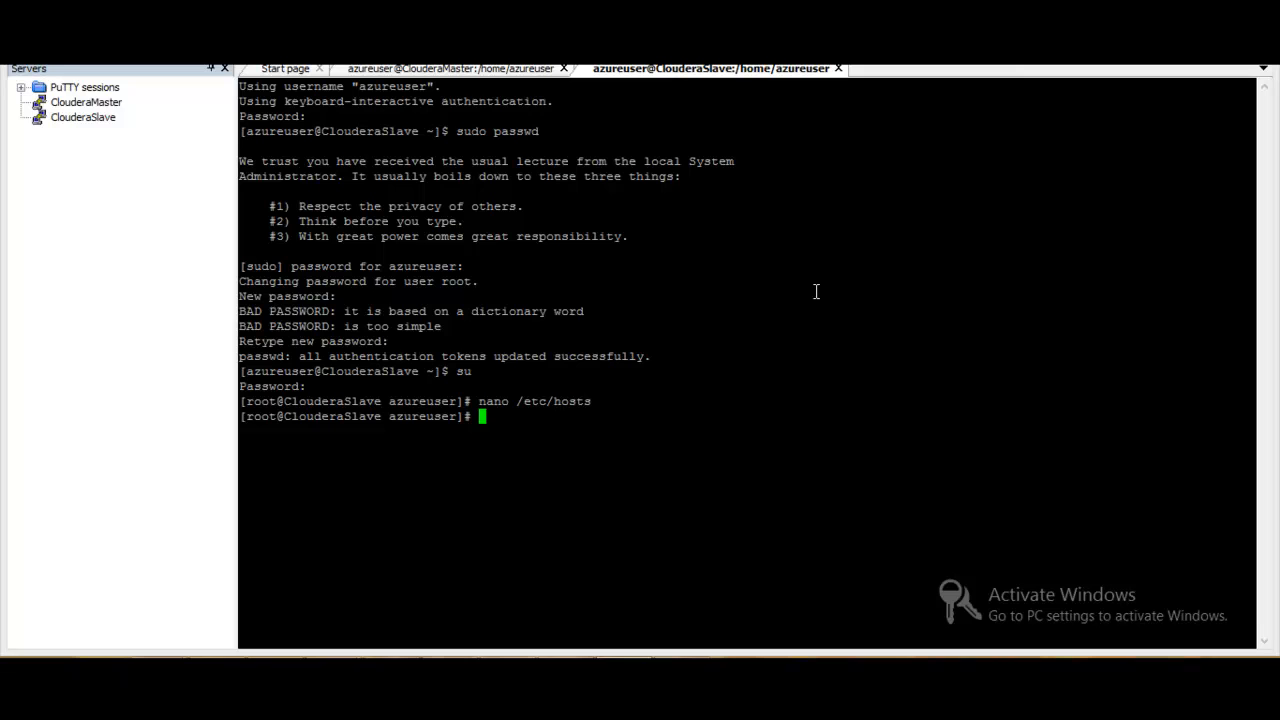
- Check ClouderaSlave's short and fully qualified host names with hostname and hostname -f
type("hostname")
key("Return")
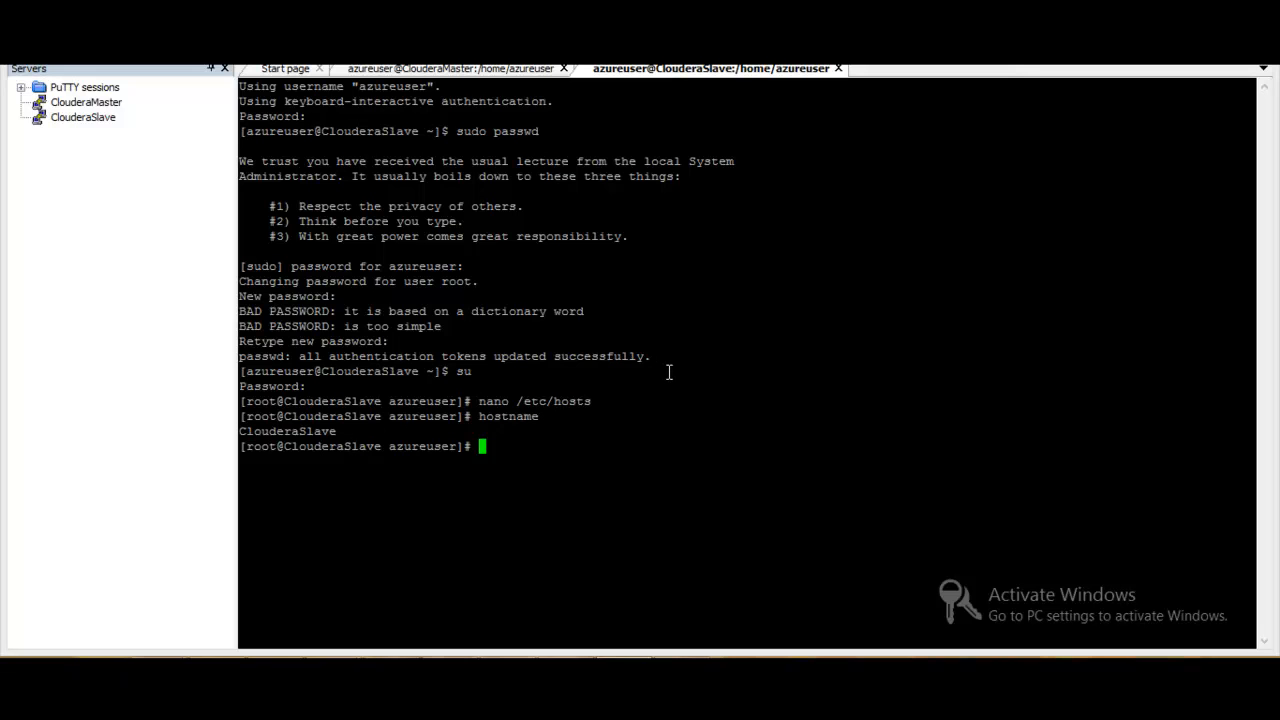
type("hostname -f")
key("Return")
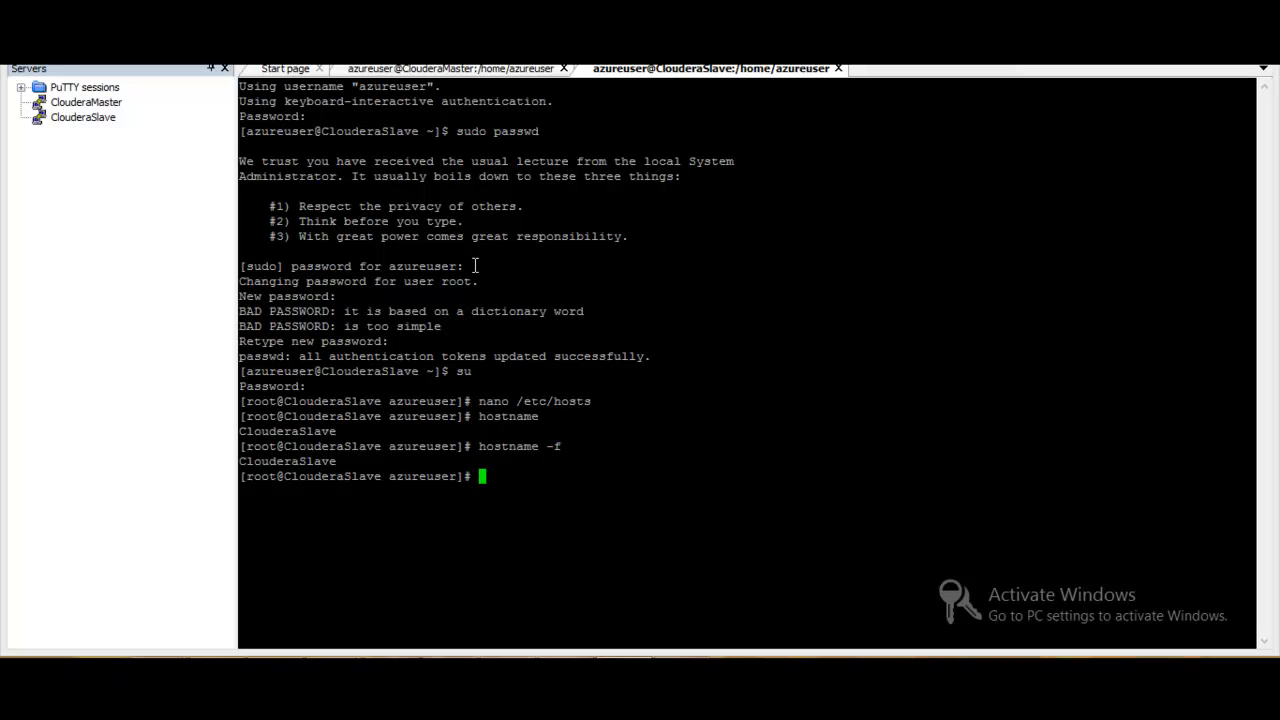
- Switch to the ClouderaMaster session and check its host name with the hostname command
left_click(479, 70)
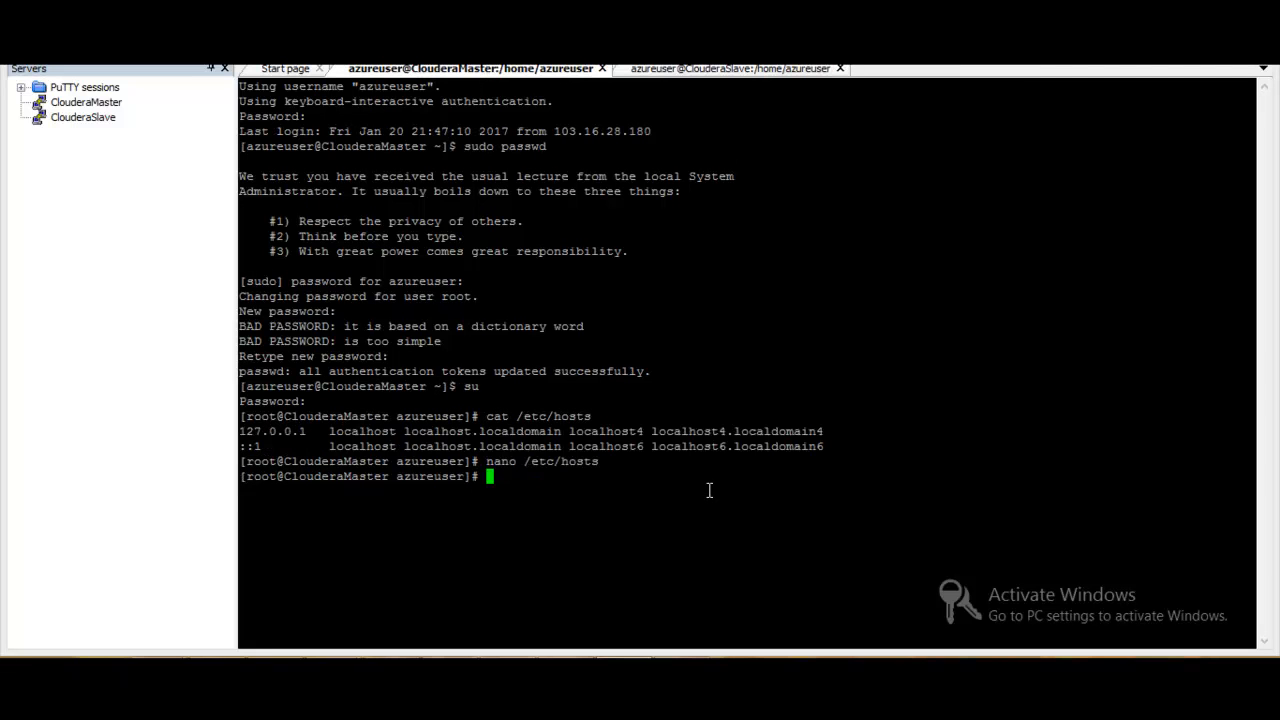
type("hostname")
key("Return")
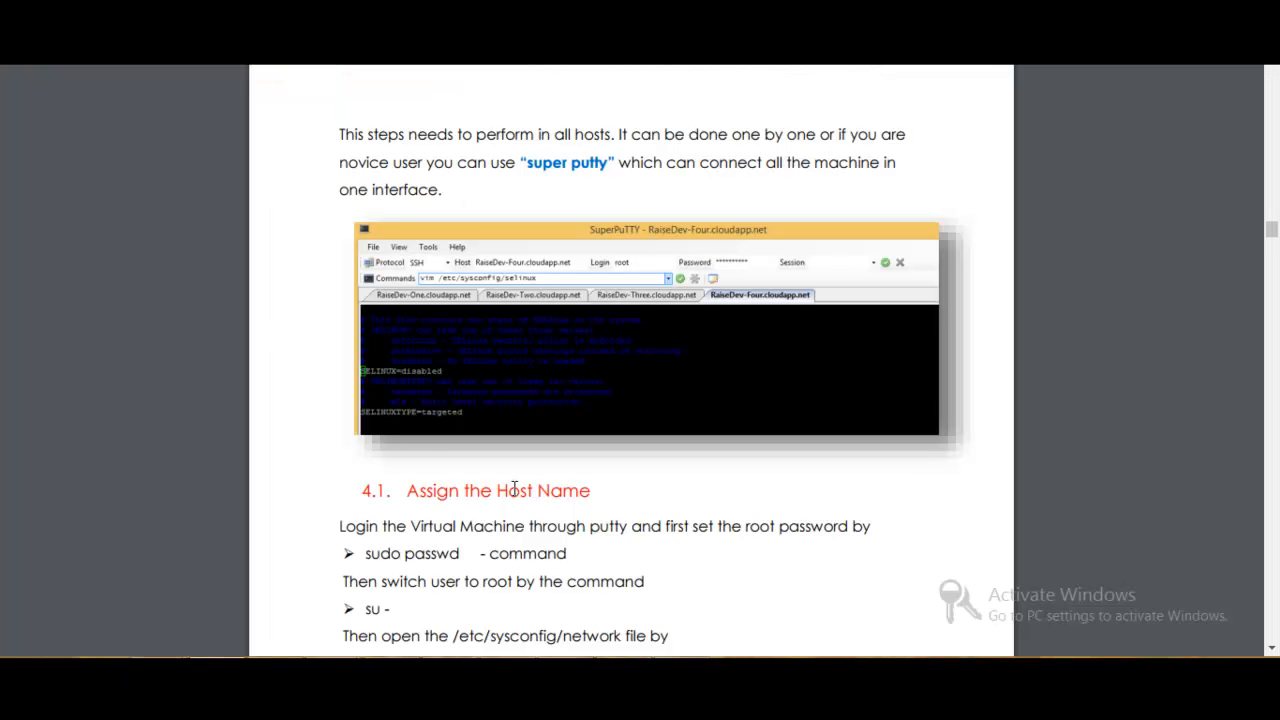
- Review the host preparation sections of the Cloudera-on-Azure setup guide, from assigning the host name to setting the VM endpoints
scroll(514, 488, "down", 5)
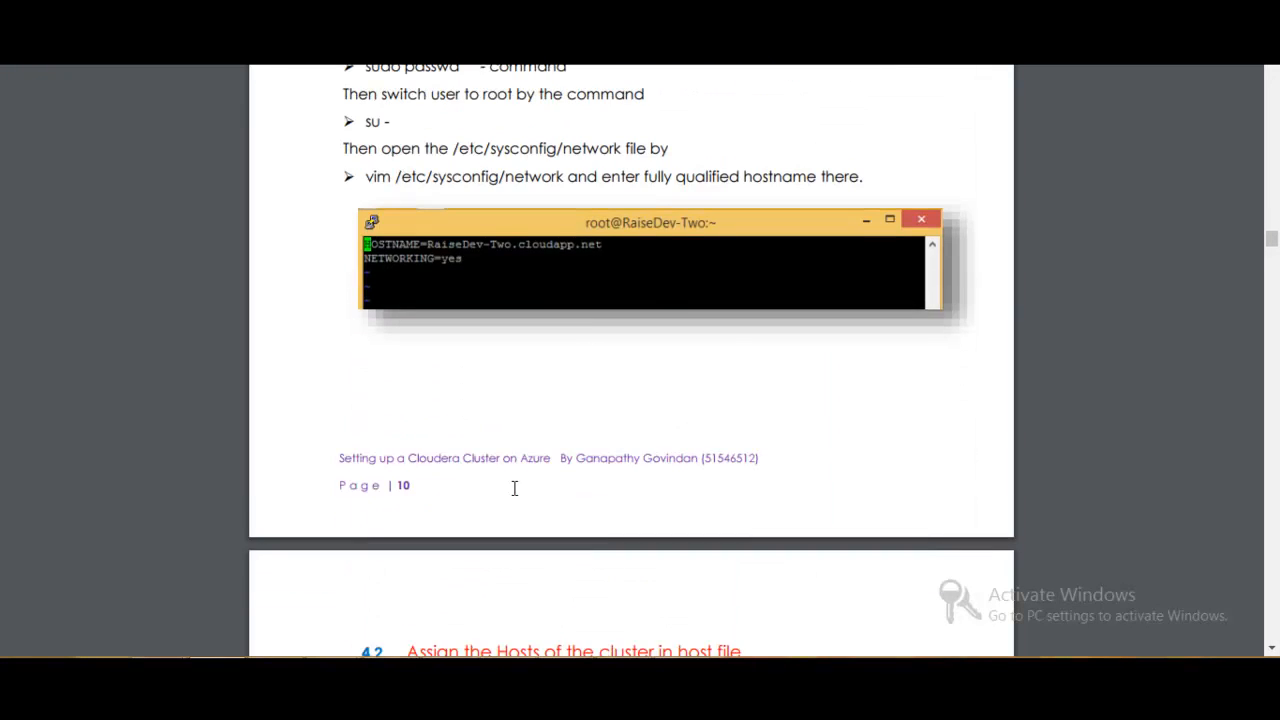
scroll(514, 488, "down", 5)
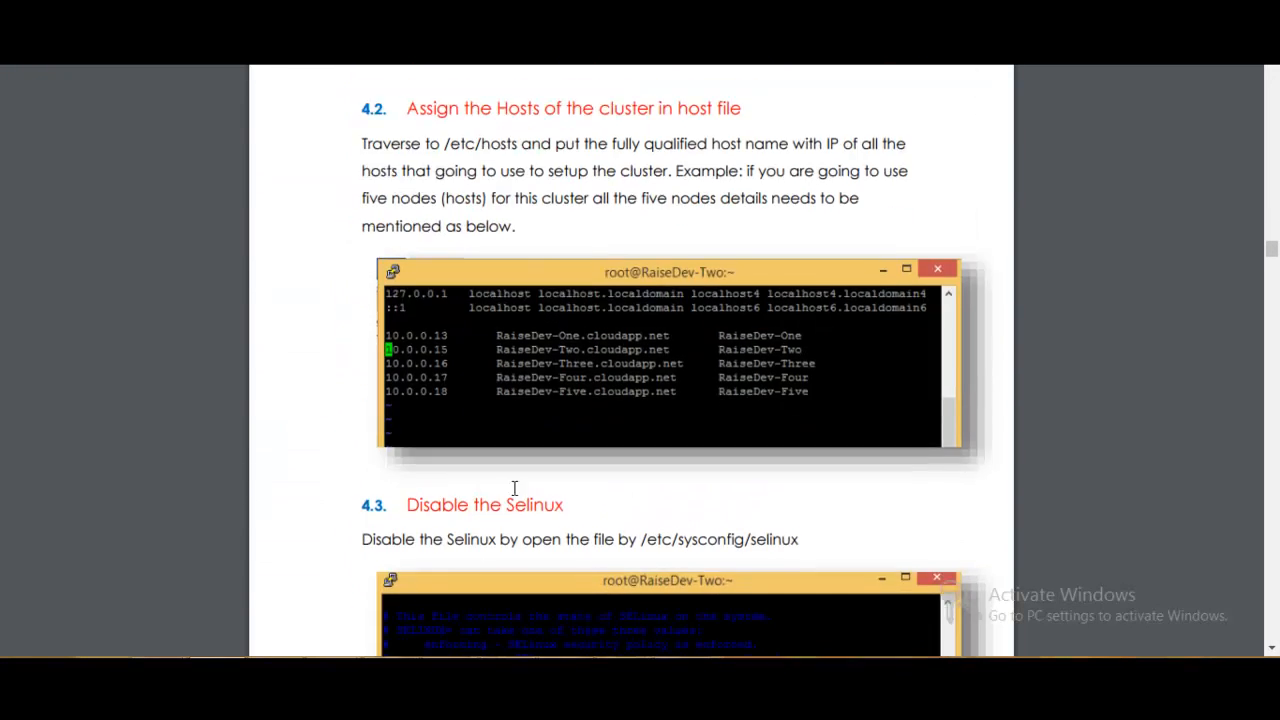
scroll(514, 488, "down", 5)
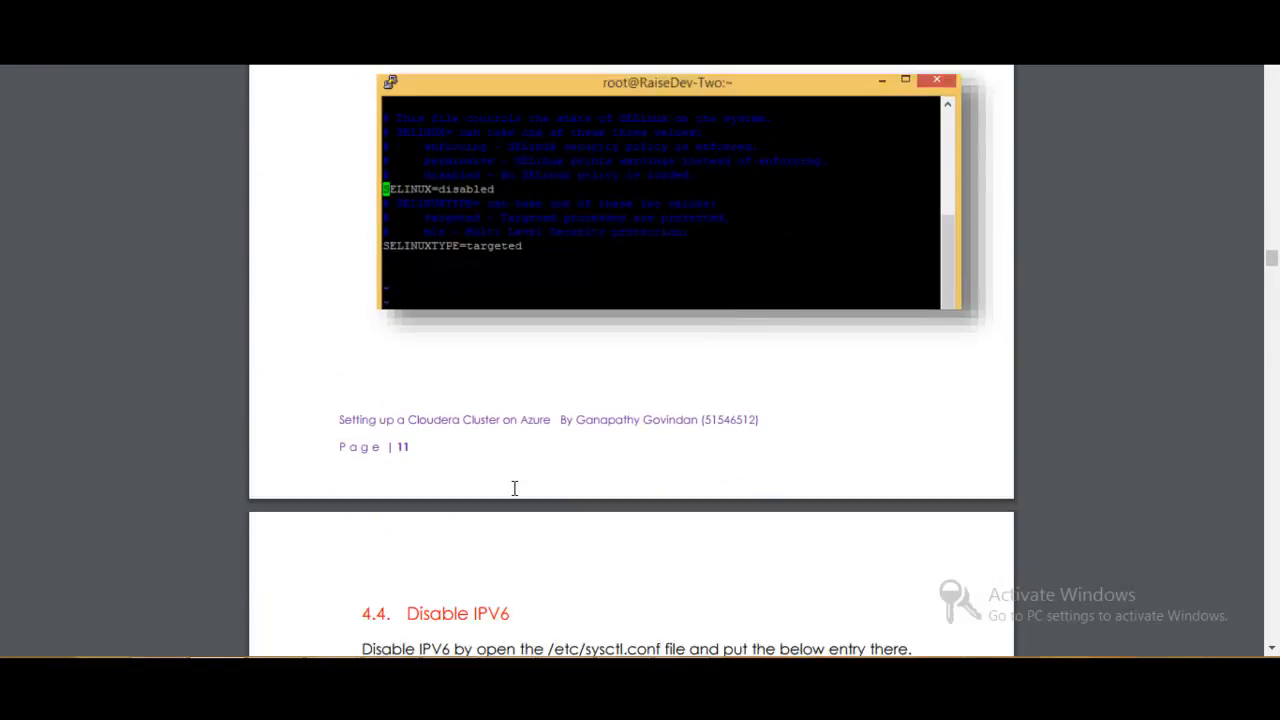
scroll(514, 488, "down", 5)
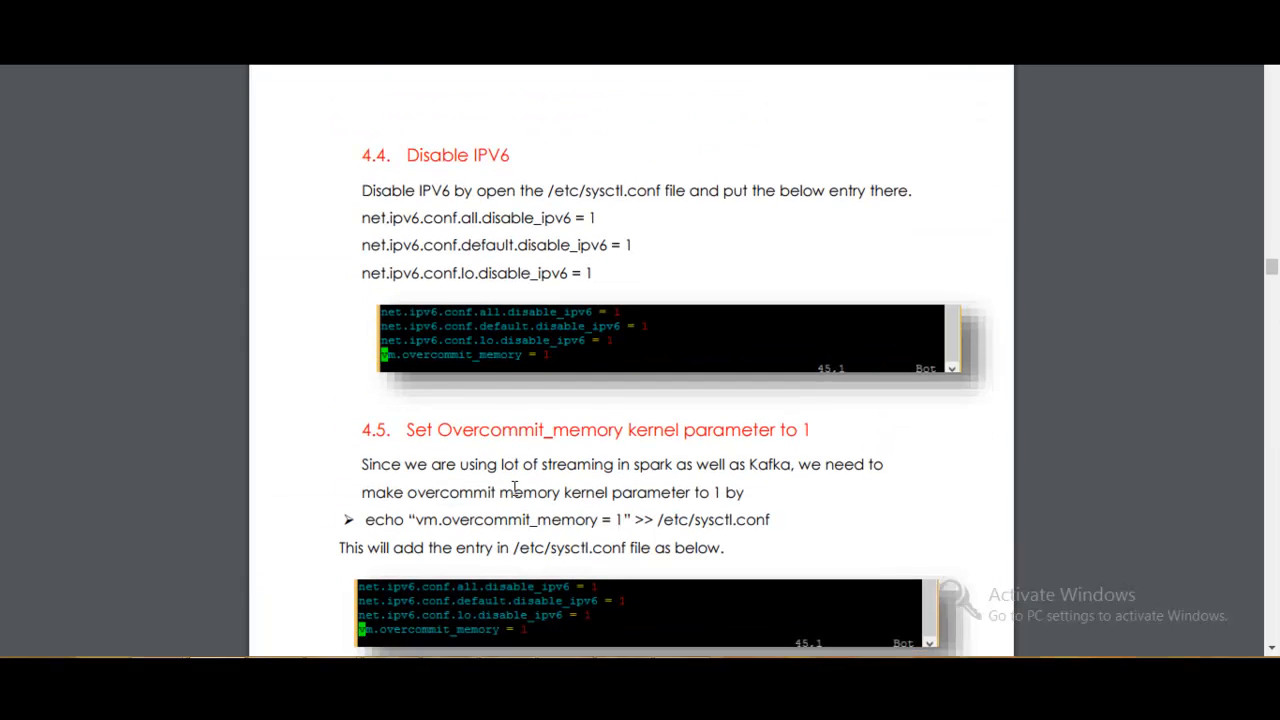
scroll(514, 488, "down", 5)
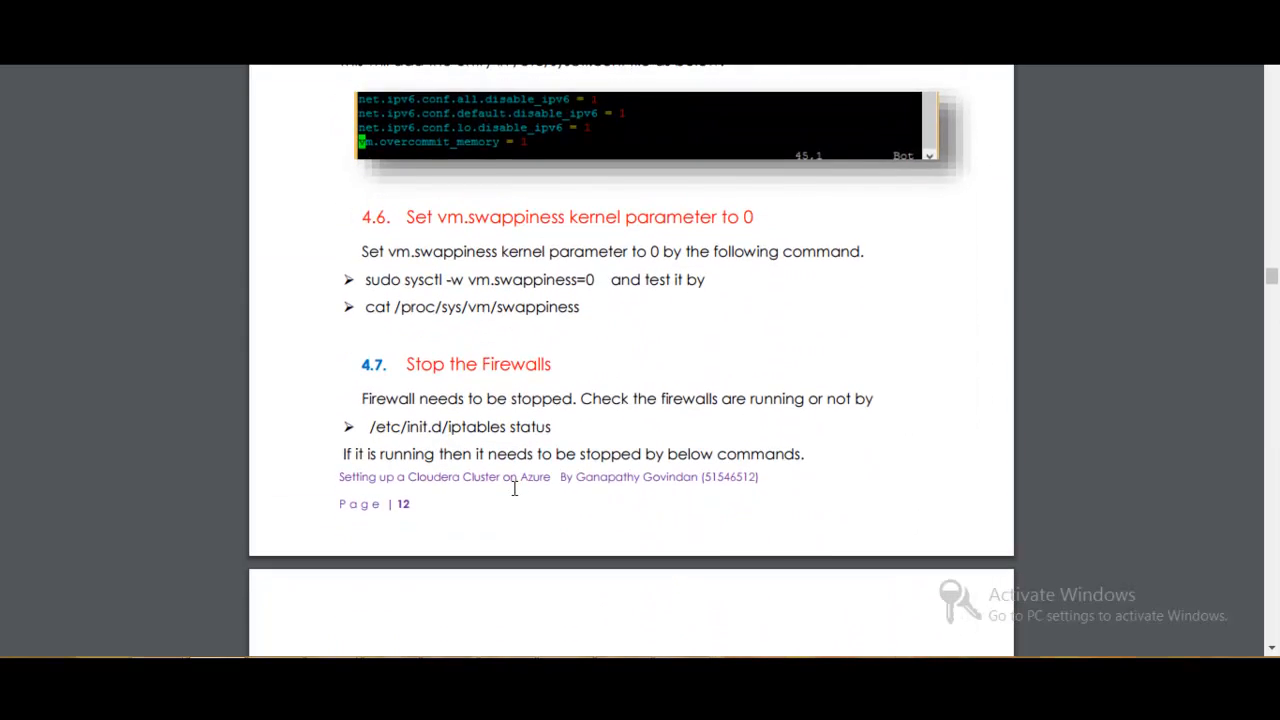
scroll(514, 488, "down", 7)
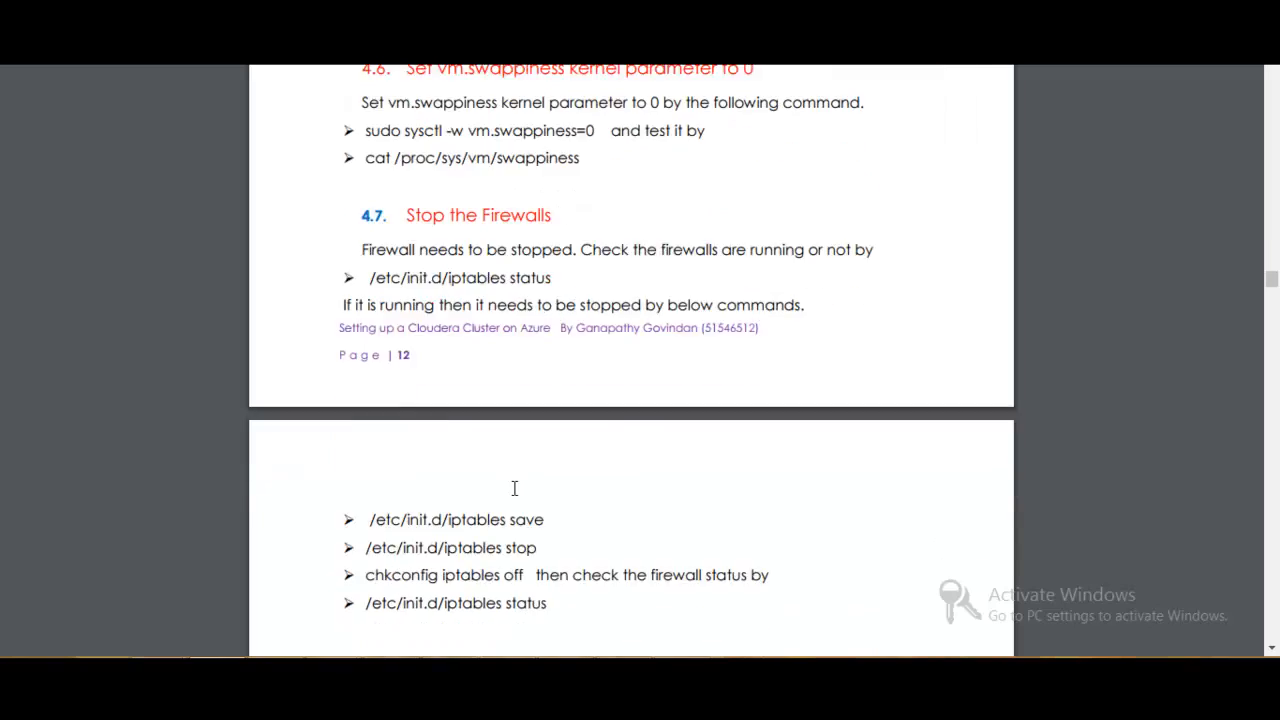
scroll(514, 488, "down", 2)
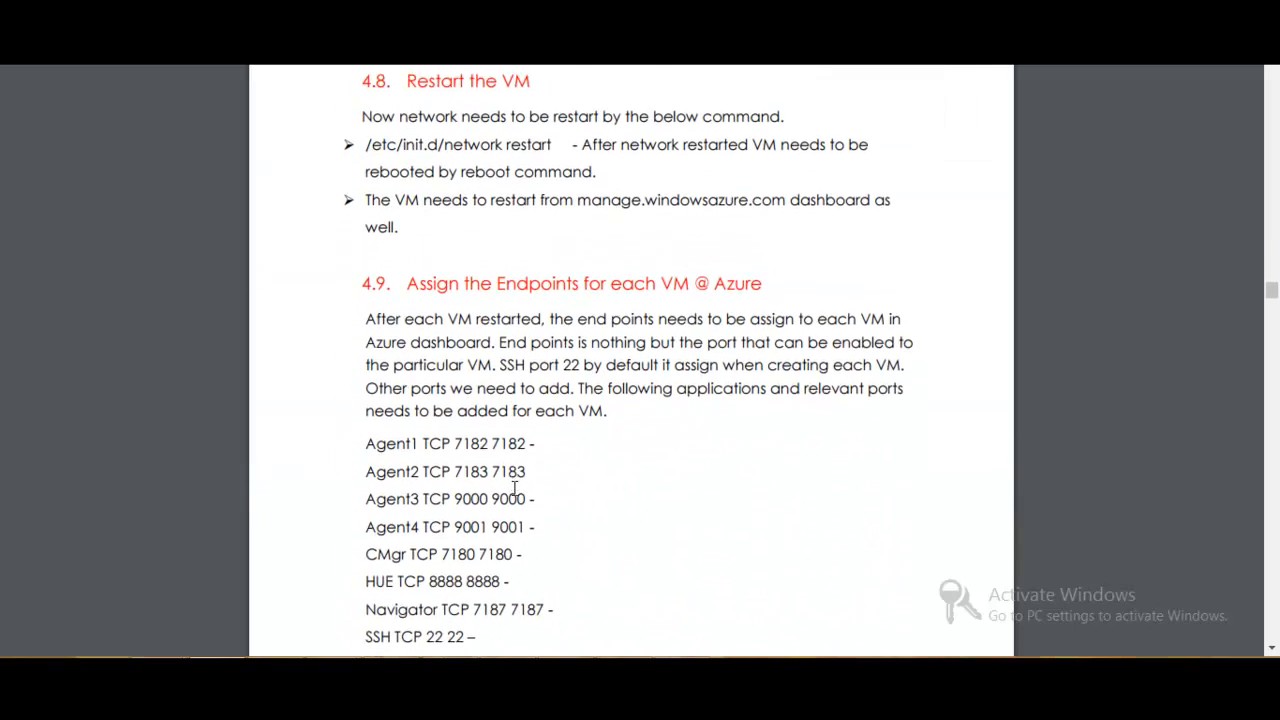
scroll(514, 488, "up", 13)
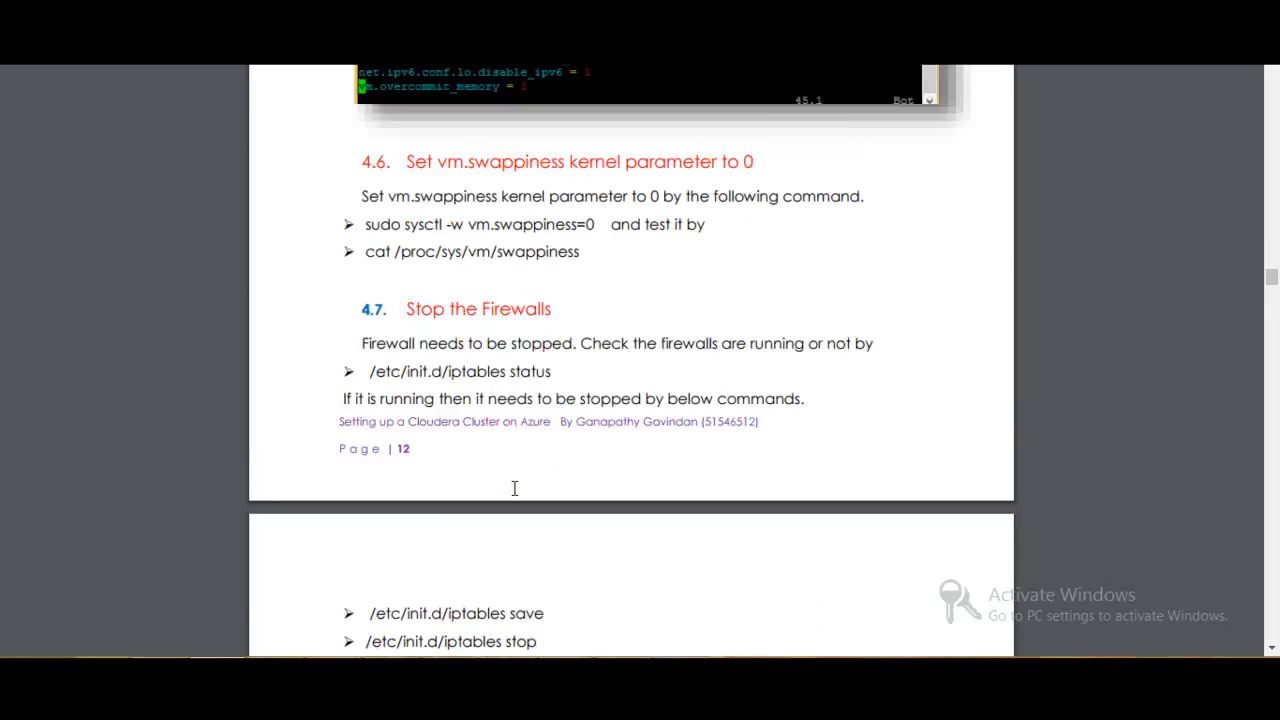
scroll(514, 488, "up", 12)
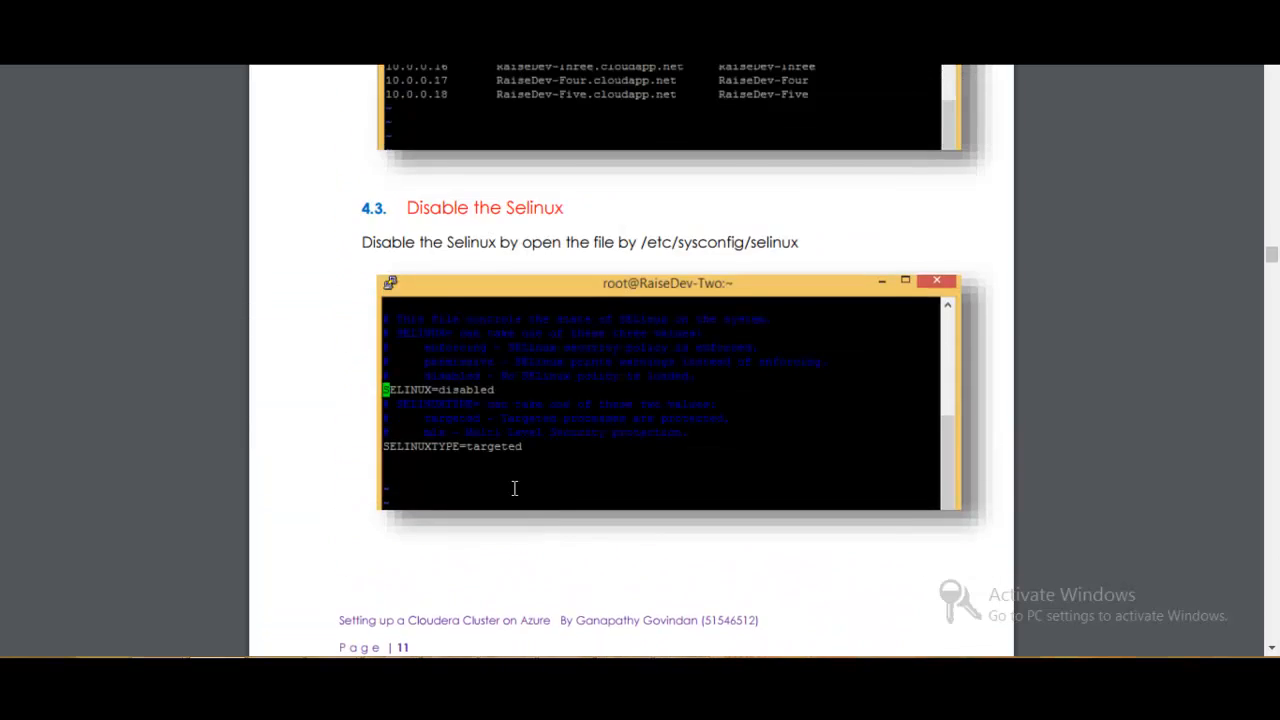
scroll(514, 488, "up", 8)
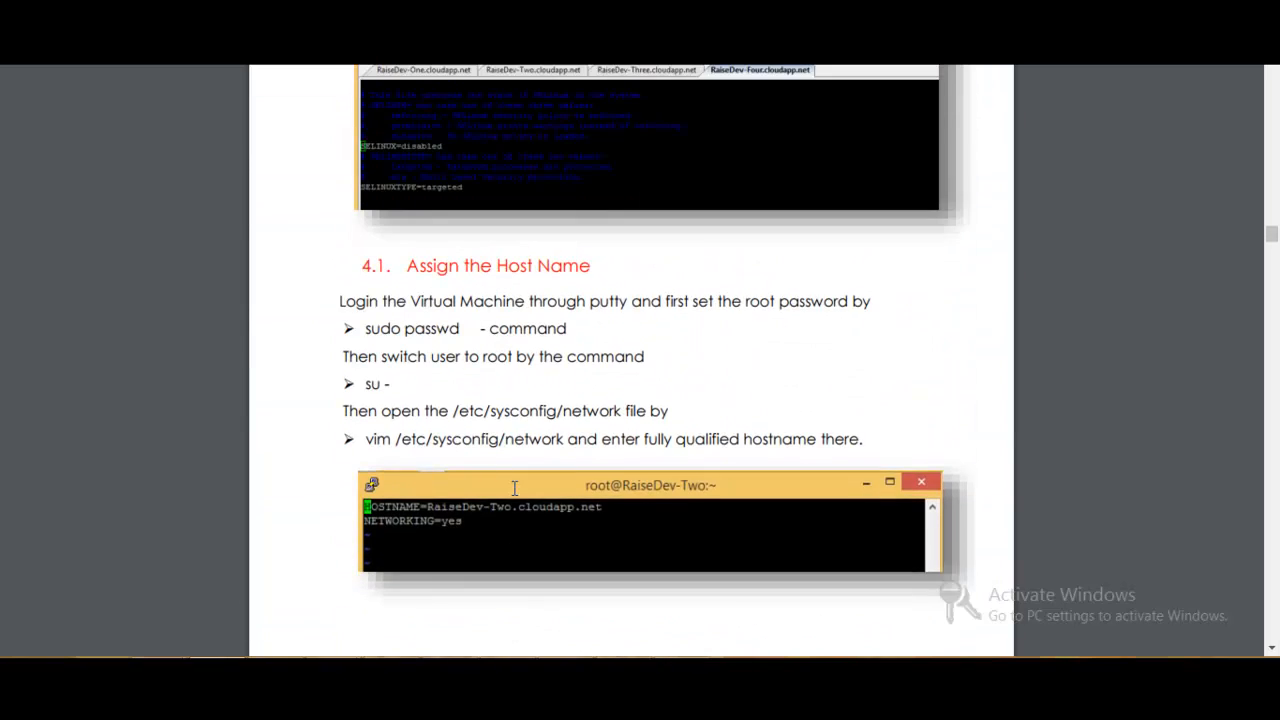
scroll(514, 488, "up", 4)
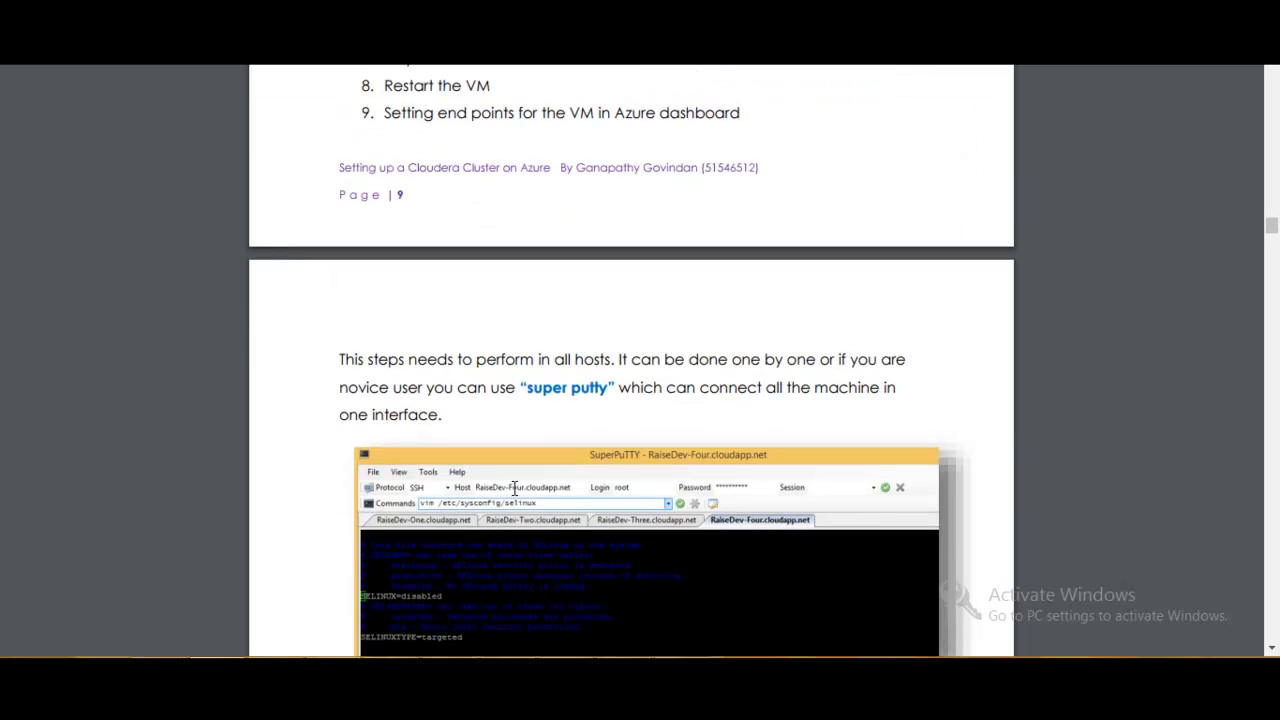
scroll(514, 488, "down", 5)
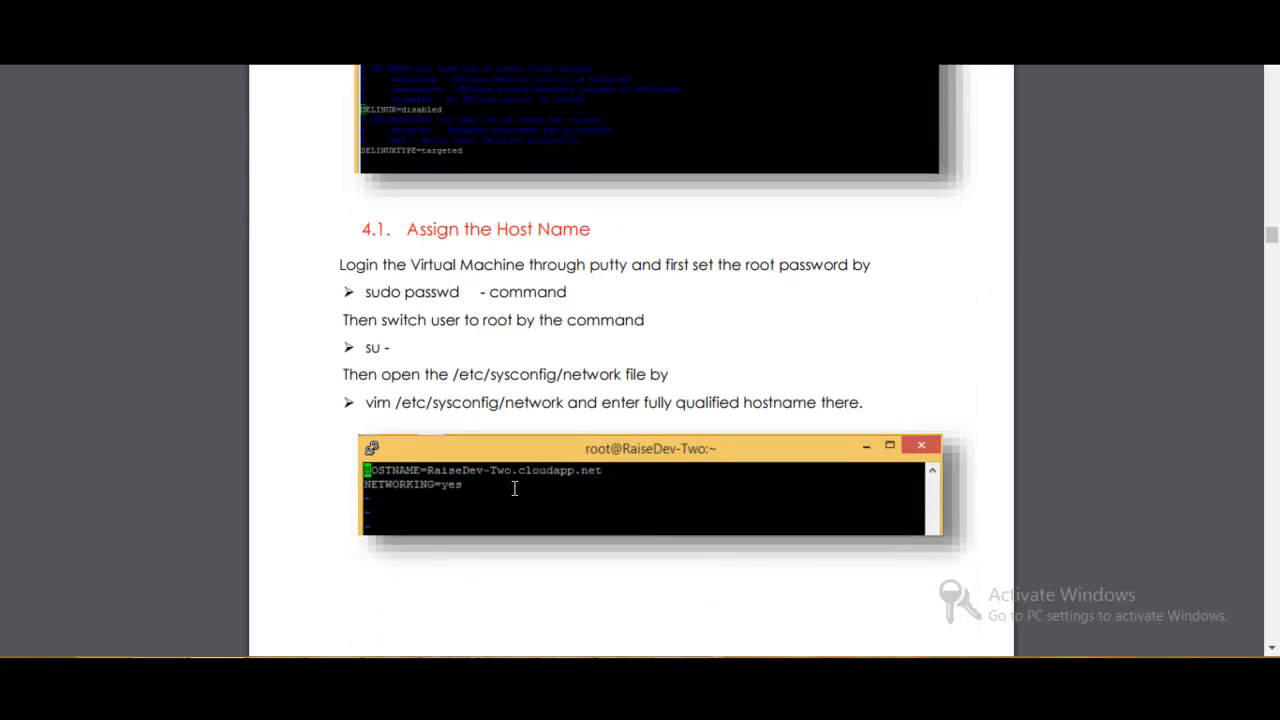
scroll(514, 488, "down", 4)
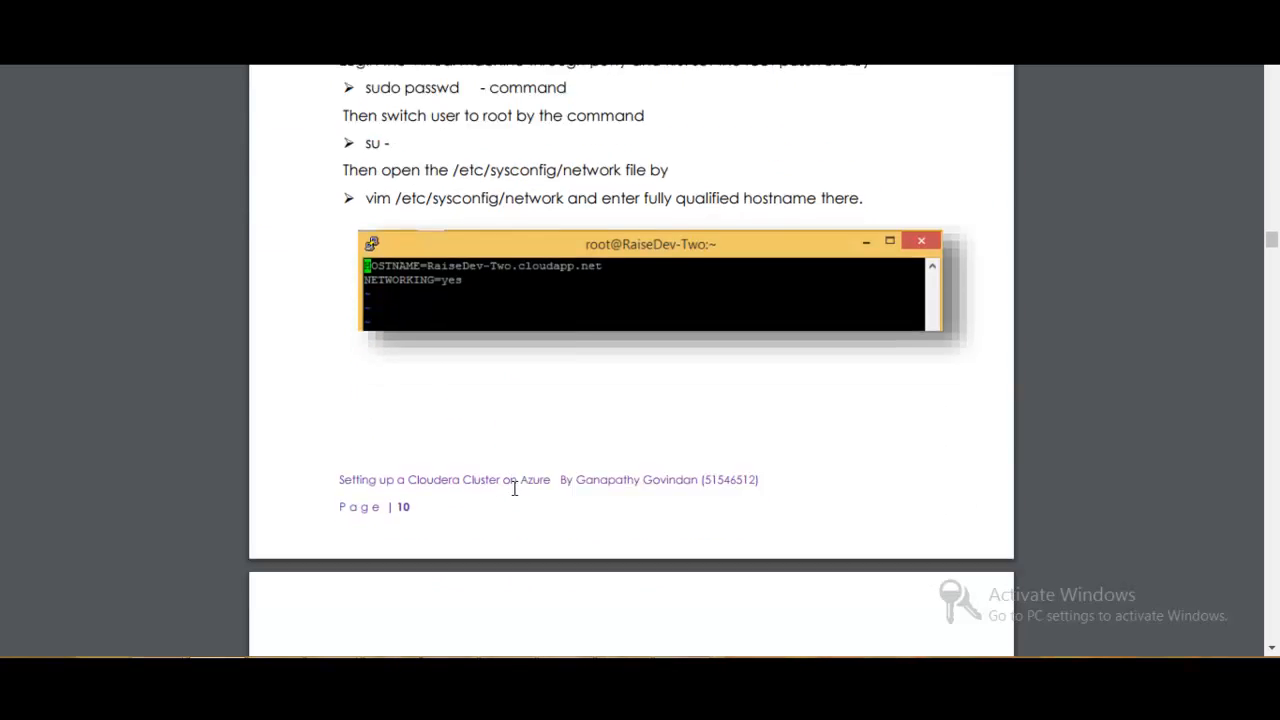
scroll(514, 488, "up", 1)
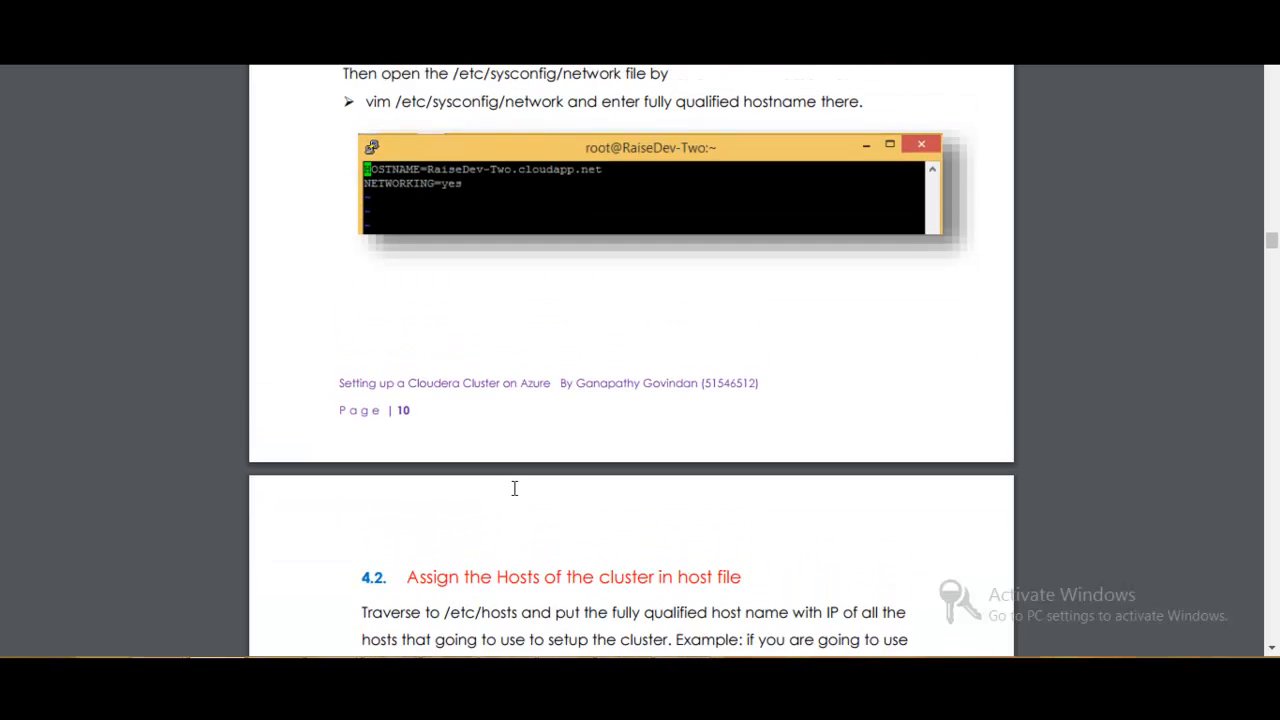
- Find the guide's section on disabling SELinux and copy the path /etc/sysconfig/selinux
scroll(514, 488, "down", 5)
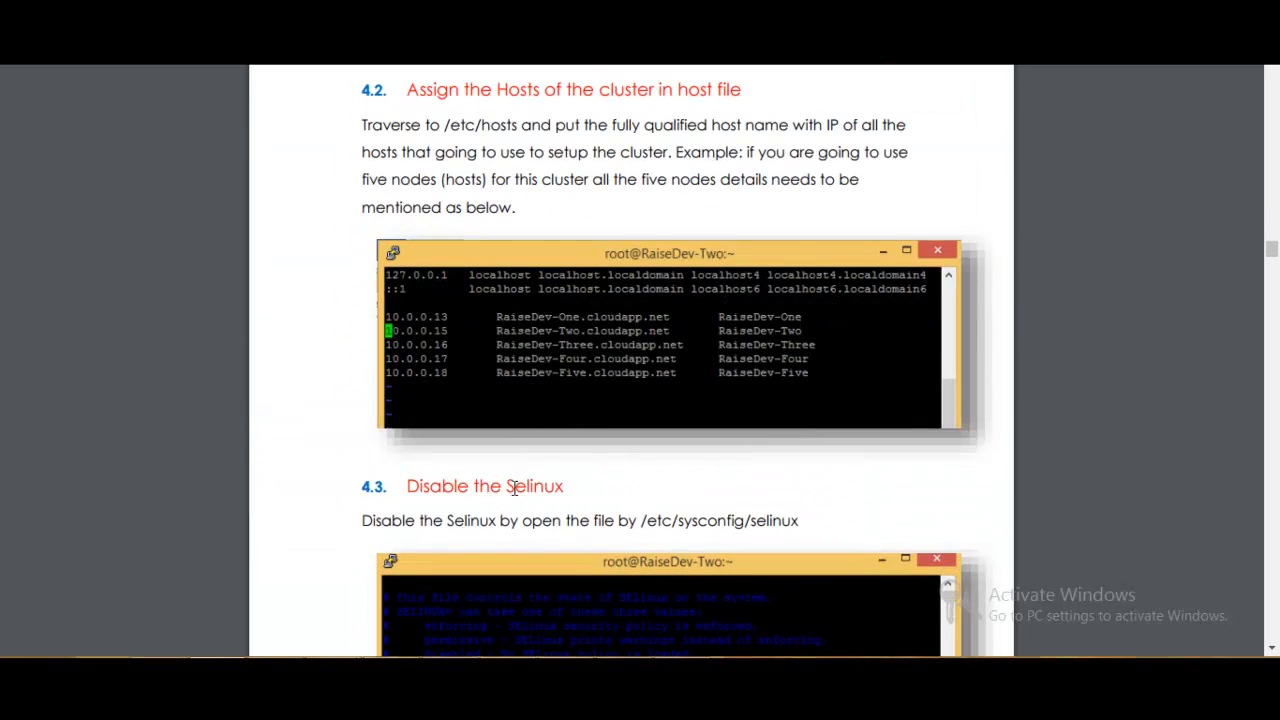
scroll(514, 488, "down", 4)
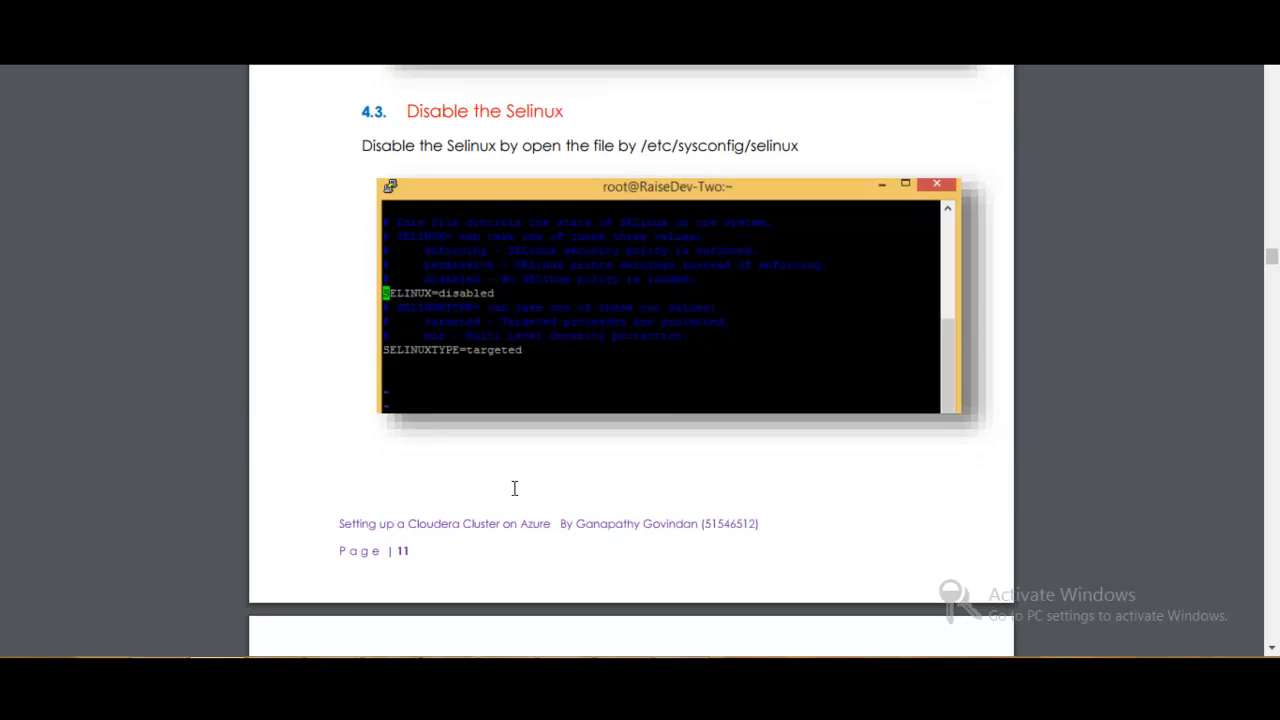
left_click_drag(640, 146, 808, 143)
key("super+c")
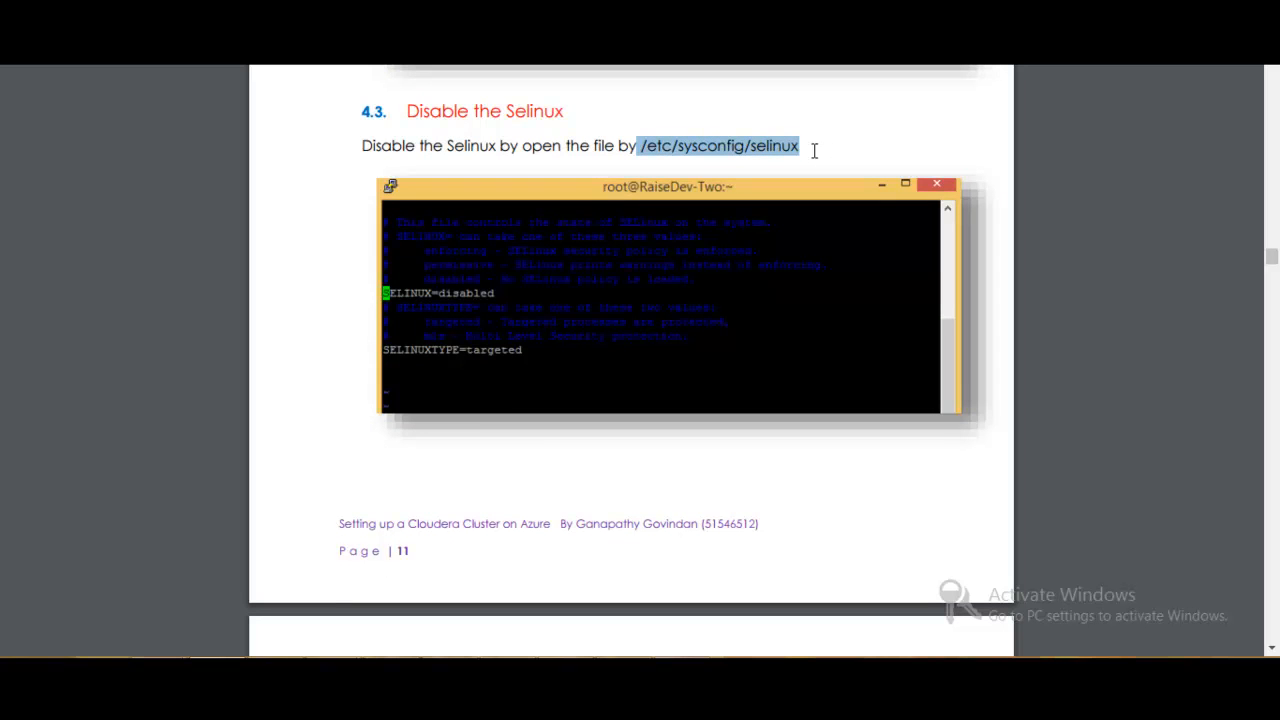
key("alt+Tab")
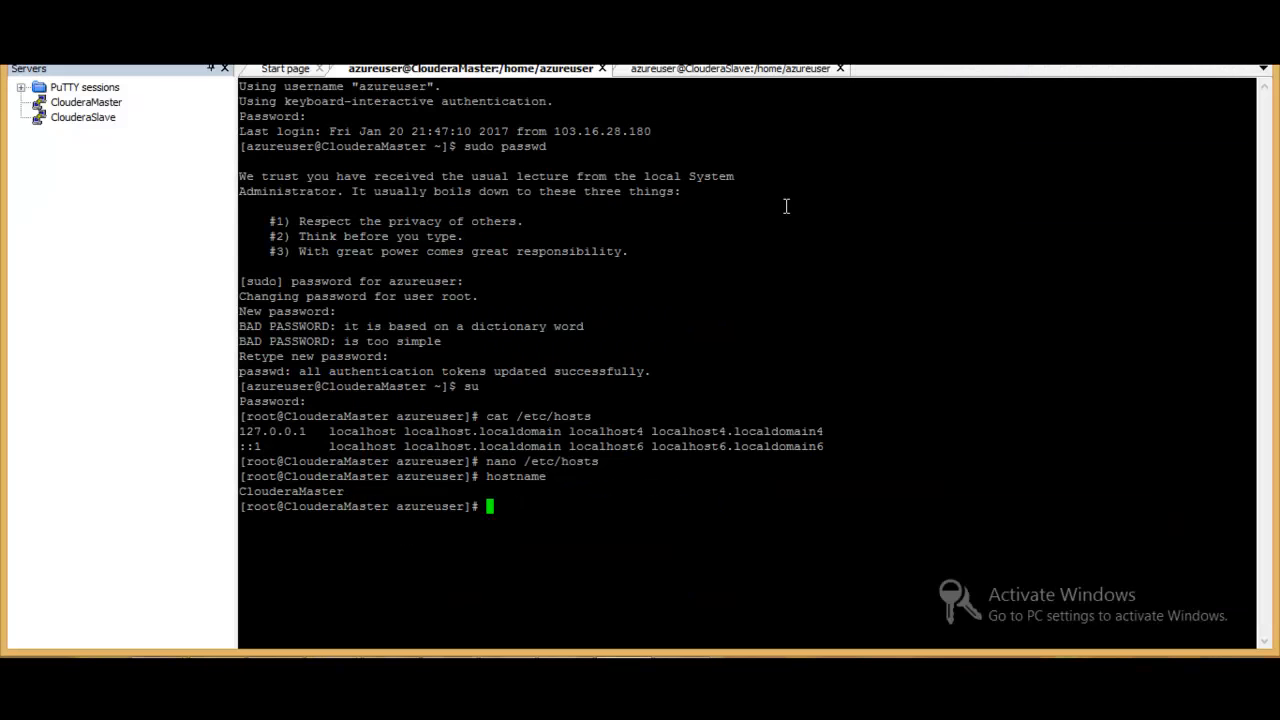
- Send the script command nano /etc/sysconfig/selinux to both the ClouderaMaster and ClouderaSlave sessions in MTPuTTY
left_click(352, 52)
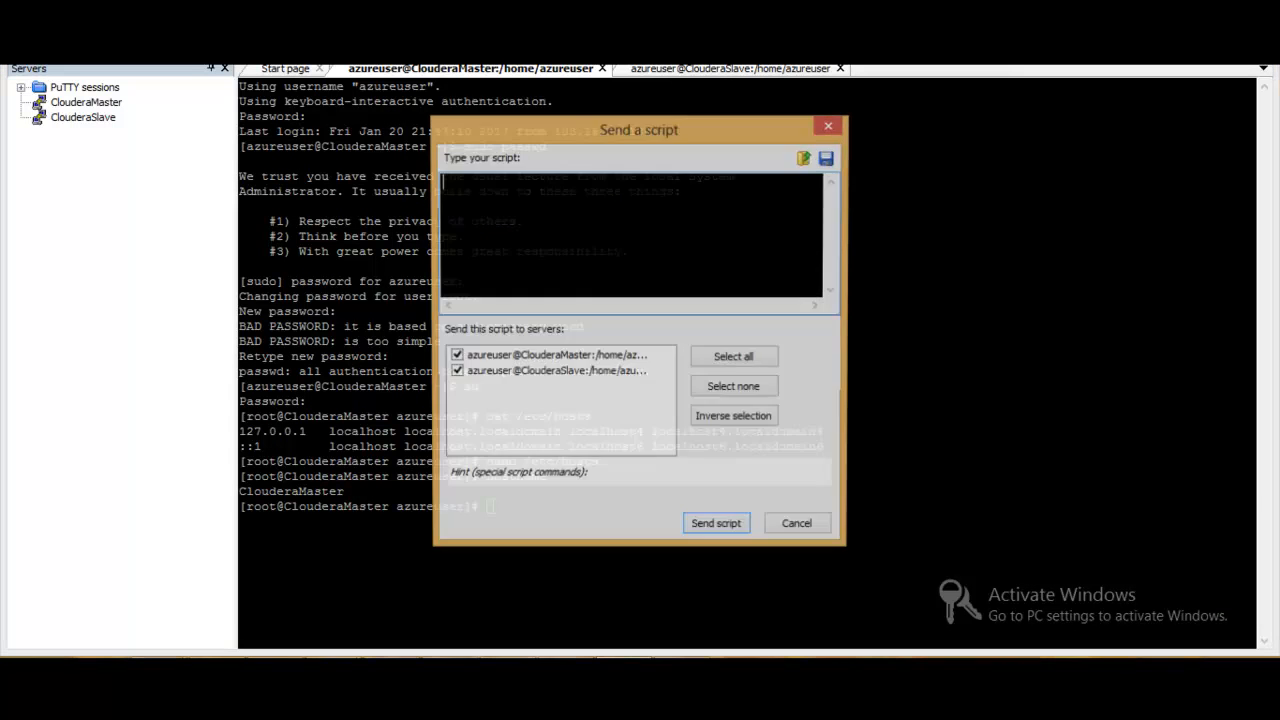
type("nano")
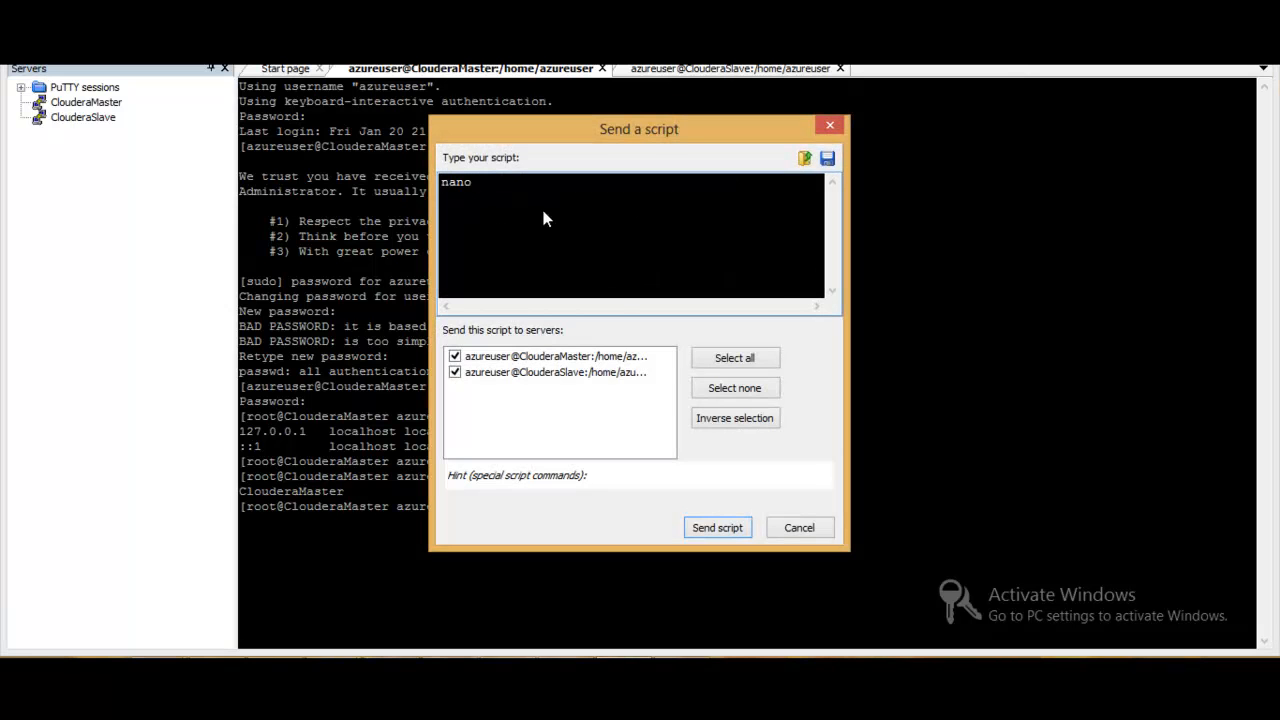
right_click(543, 211)
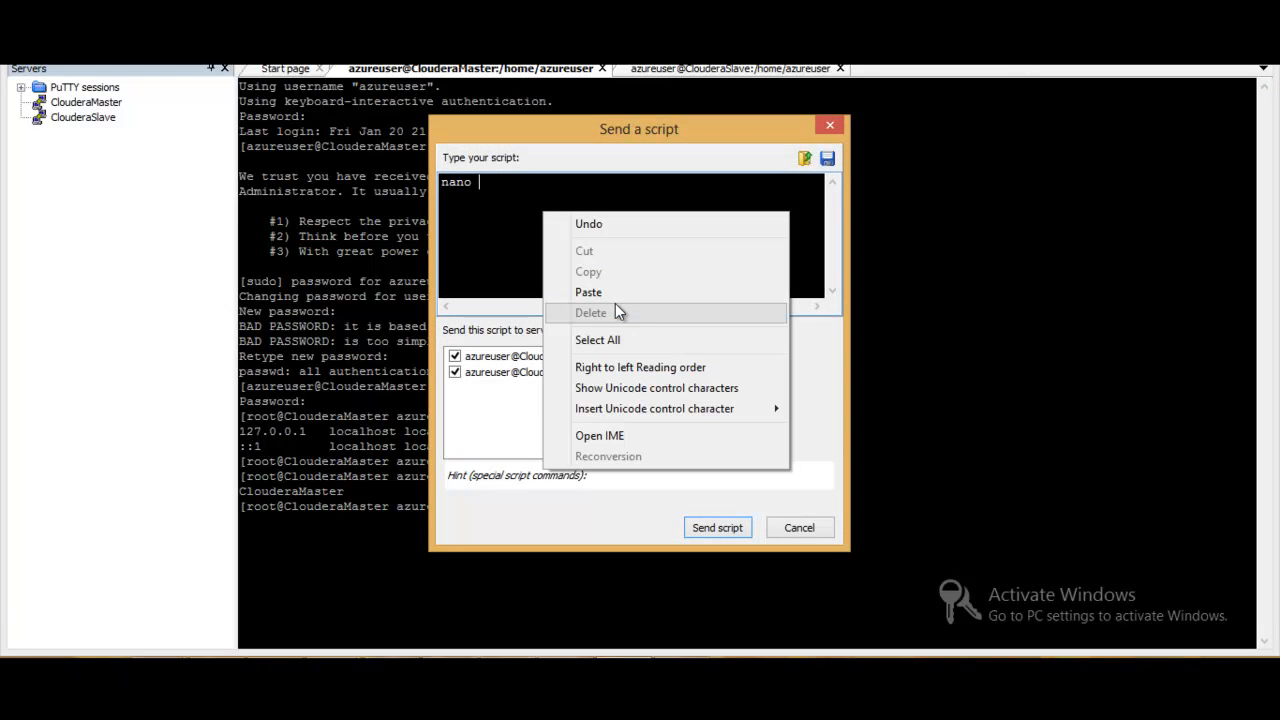
left_click(590, 292)
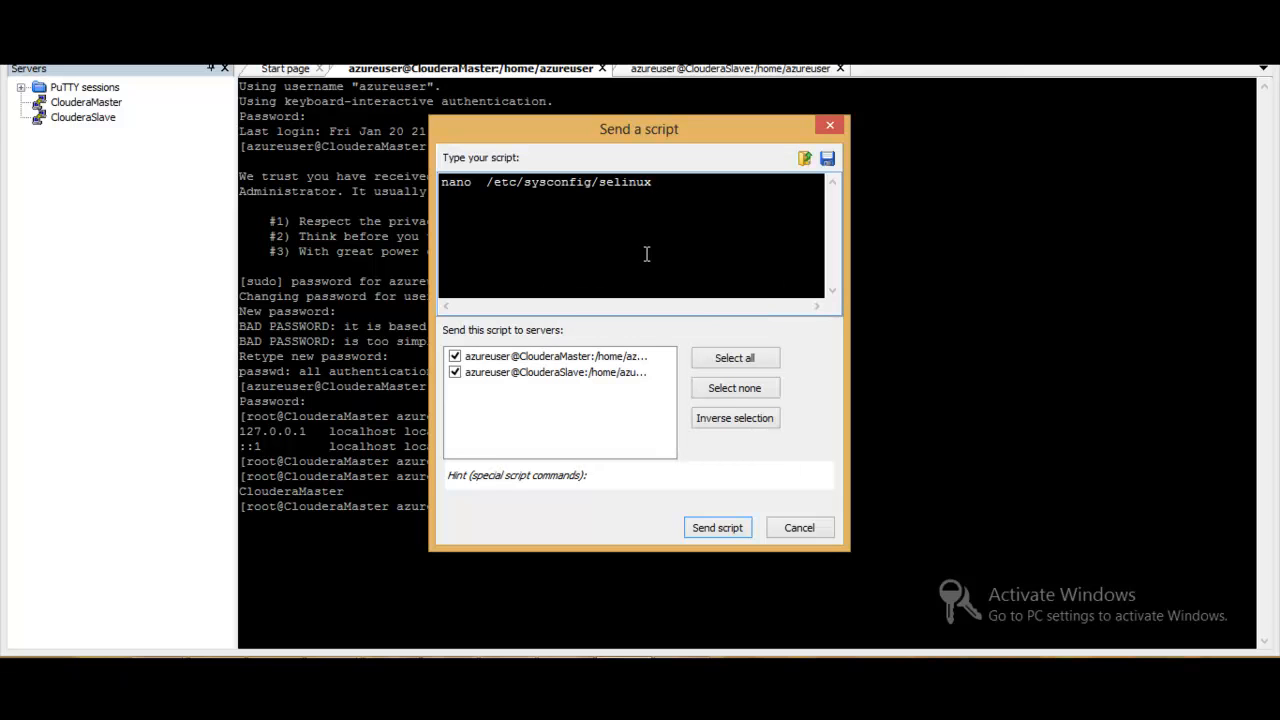
key("Return")
left_click(726, 532)
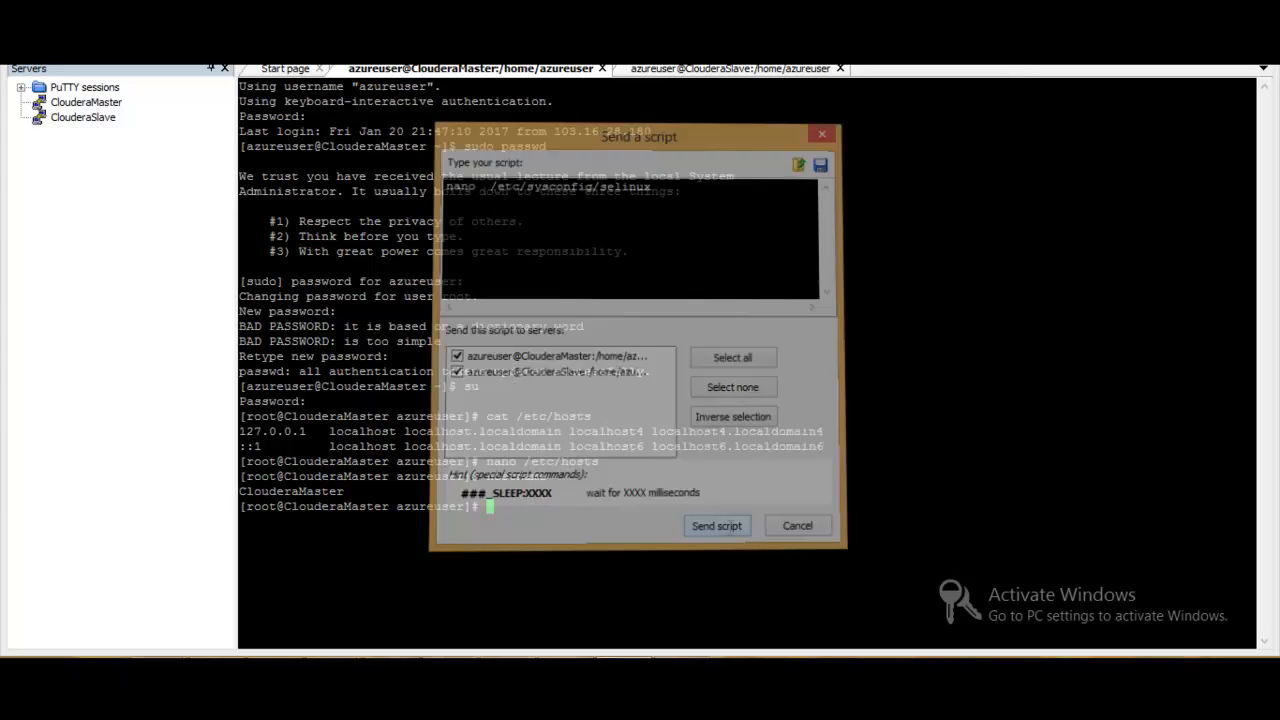
- Set SELINUX=disabled in ClouderaMaster's /etc/sysconfig/selinux file, then save it and exit nano
key("Down")
key("Down")
key("Down")
key("Down")
key("Down")
key("Down")
key("Right")
key("Right")
key("Right")
key("Right")
key("Right")
key("Right")
key("Right")
key("Right")
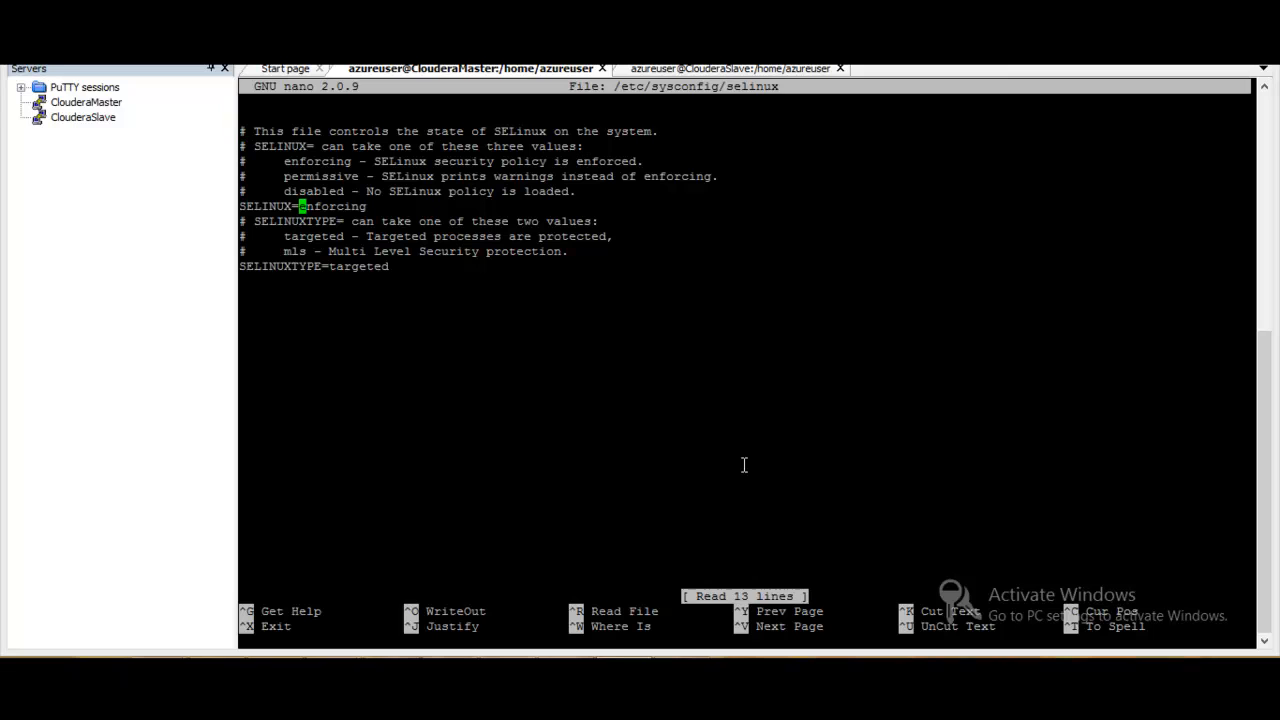
key("Delete")
key("Delete")
key("Delete")
key("Delete")
key("Delete")
key("Delete")
key("Delete")
key("Delete")
key("Delete")
type("d")
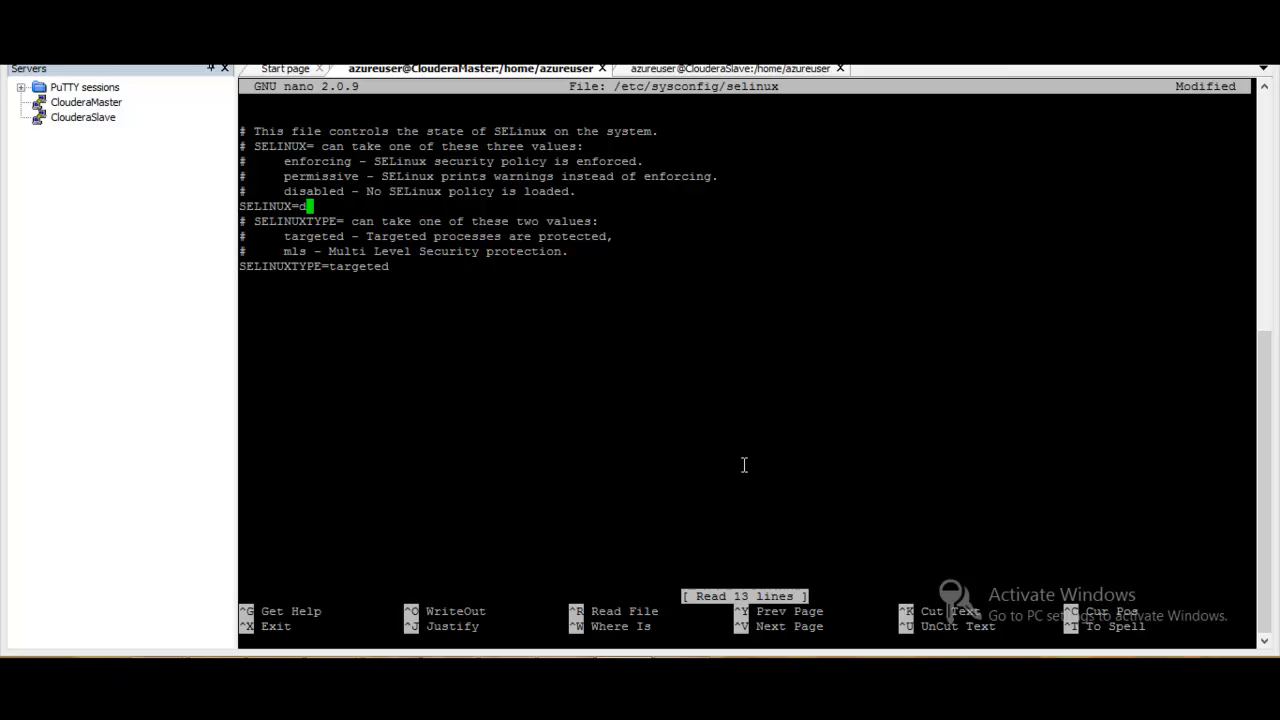
type("isabled")
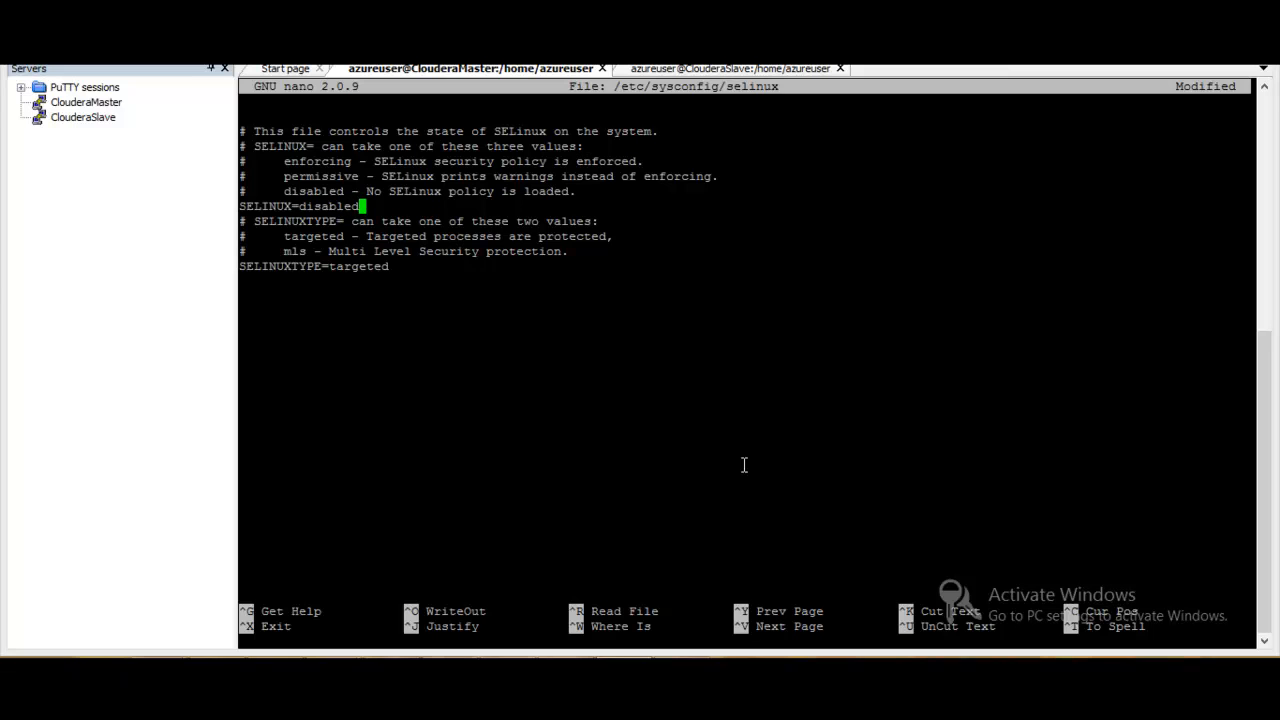
key("ctrl+x")
key("y")
key("Return")
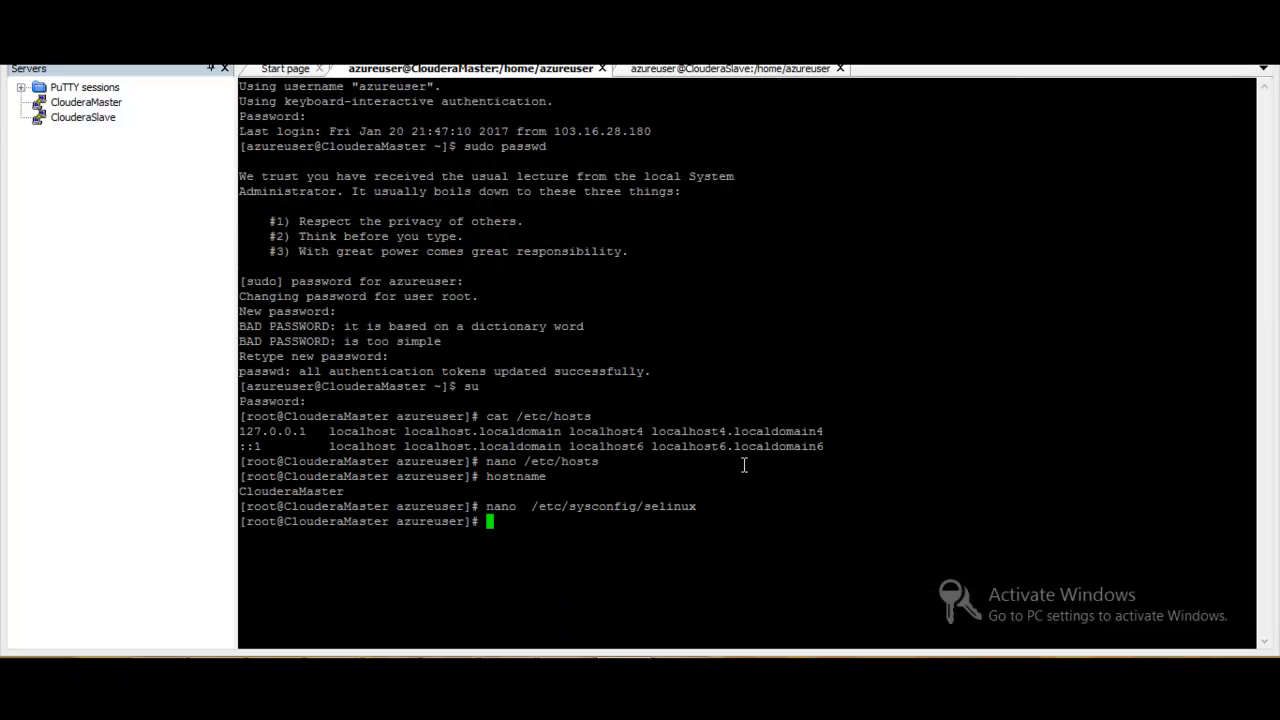
- Switch to the ClouderaSlave session, set SELINUX=disabled in its /etc/sysconfig/selinux file, save it and exit nano
left_click(706, 68)
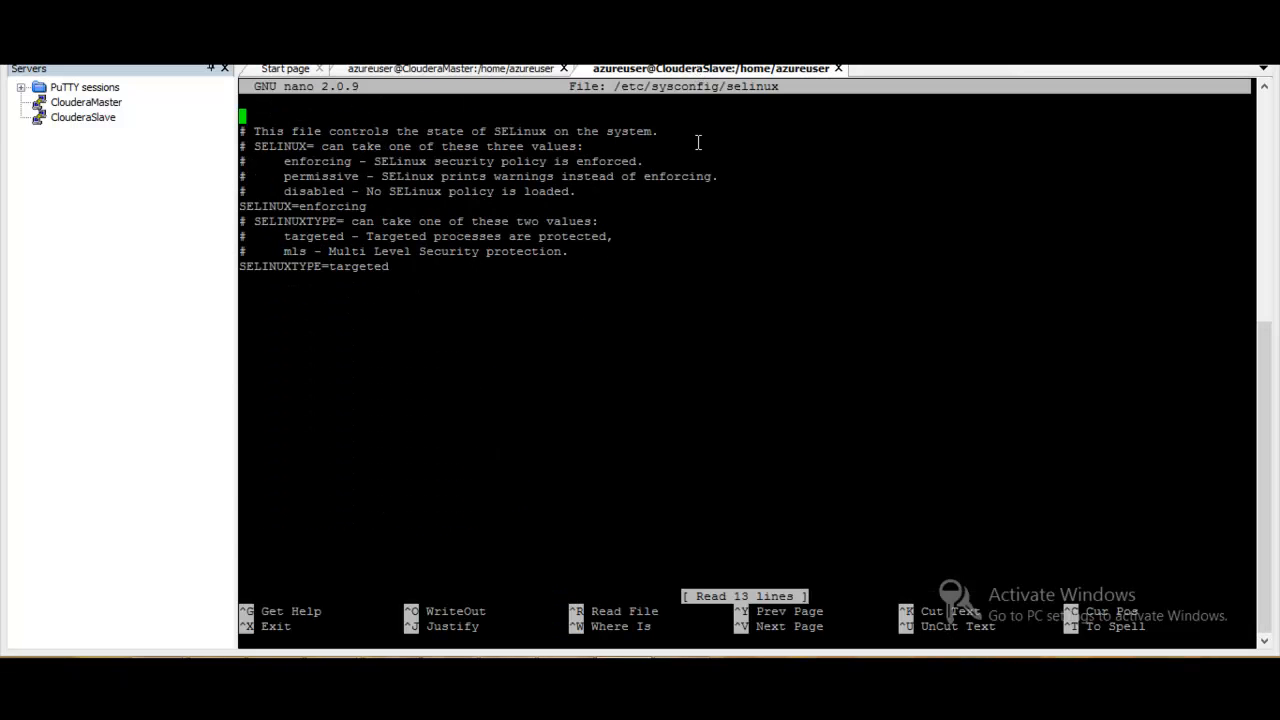
key("Down")
key("Down")
key("Down")
key("Down")
key("Down")
key("Down")
key("Right")
key("Right")
key("Right")
key("Right")
key("Right")
key("Right")
key("Right")
key("Right")
key("Right")
key("Right")
key("Right")
key("Right")
key("Right")
key("Left")
key("Left")
key("Left")
key("Left")
key("Left")
key("Delete")
key("Delete")
key("Delete")
key("Delete")
key("Delete")
key("Delete")
key("Delete")
key("Delete")
key("Delete")
type("disa")
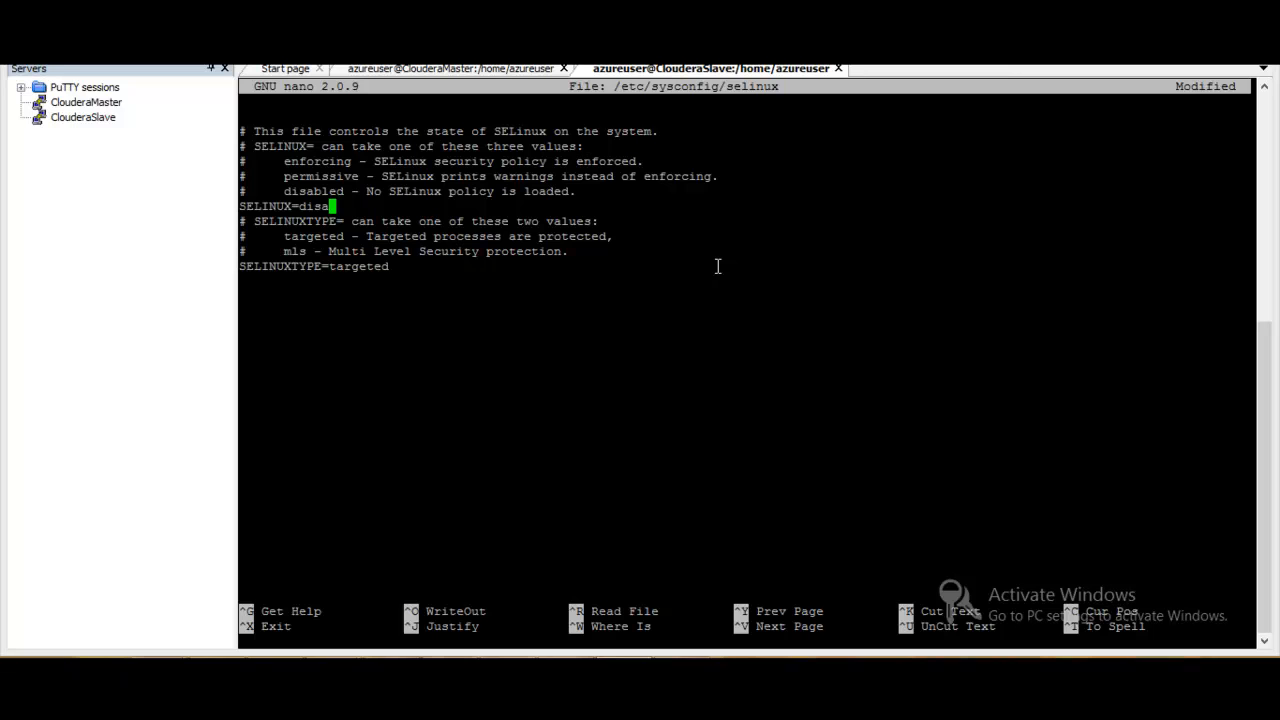
type("bled")
key("ctrl+x")
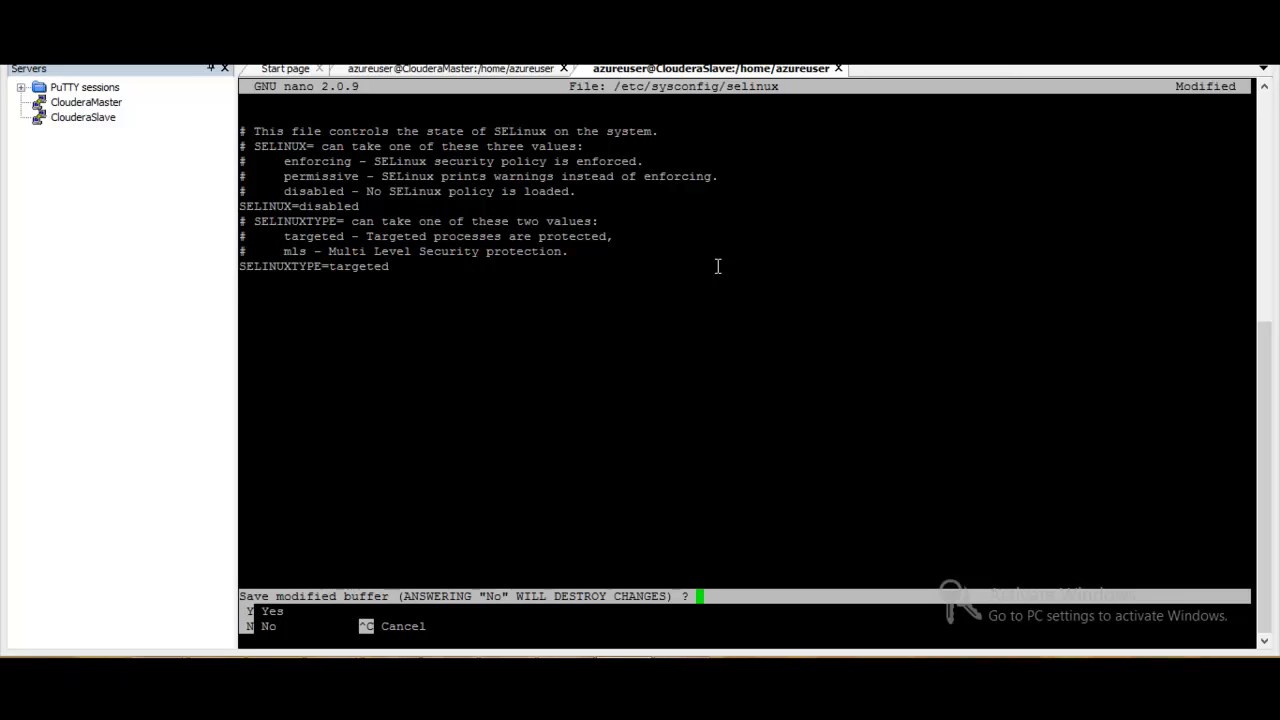
key("y")
key("Return")
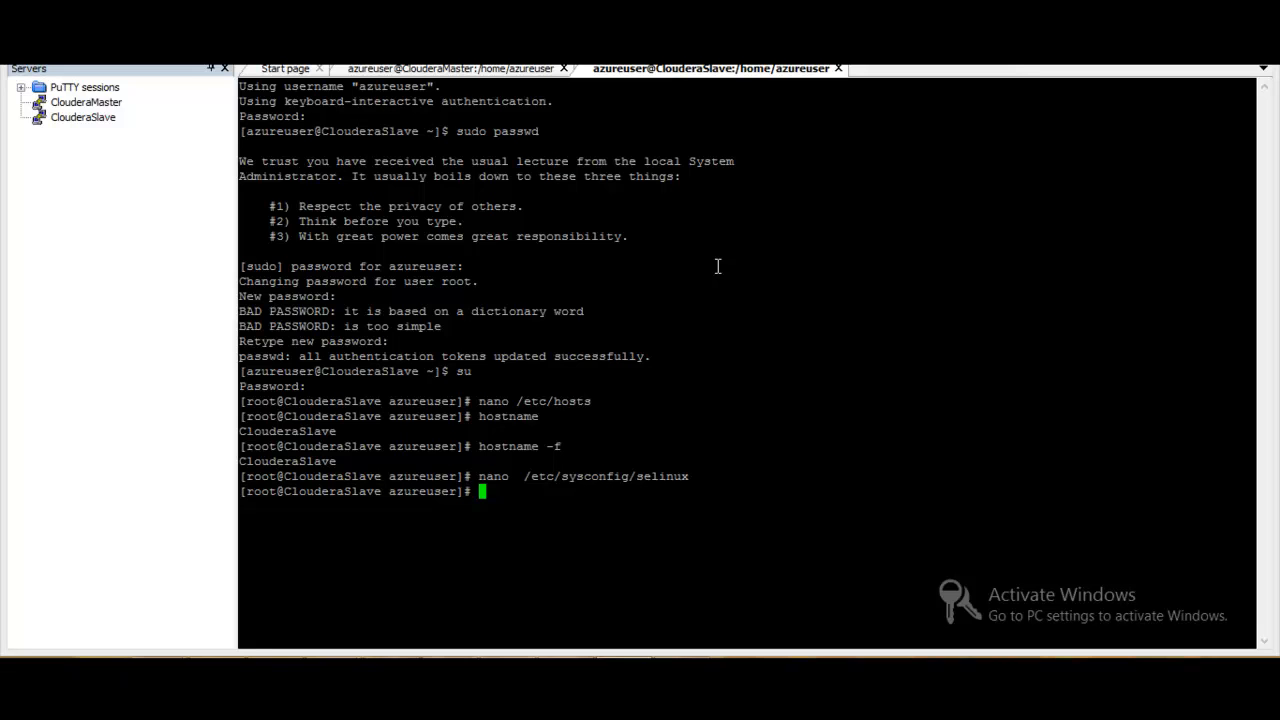
- Check ClouderaSlave's SELinux state with the sestatus command
type("sestatus")
key("Return")
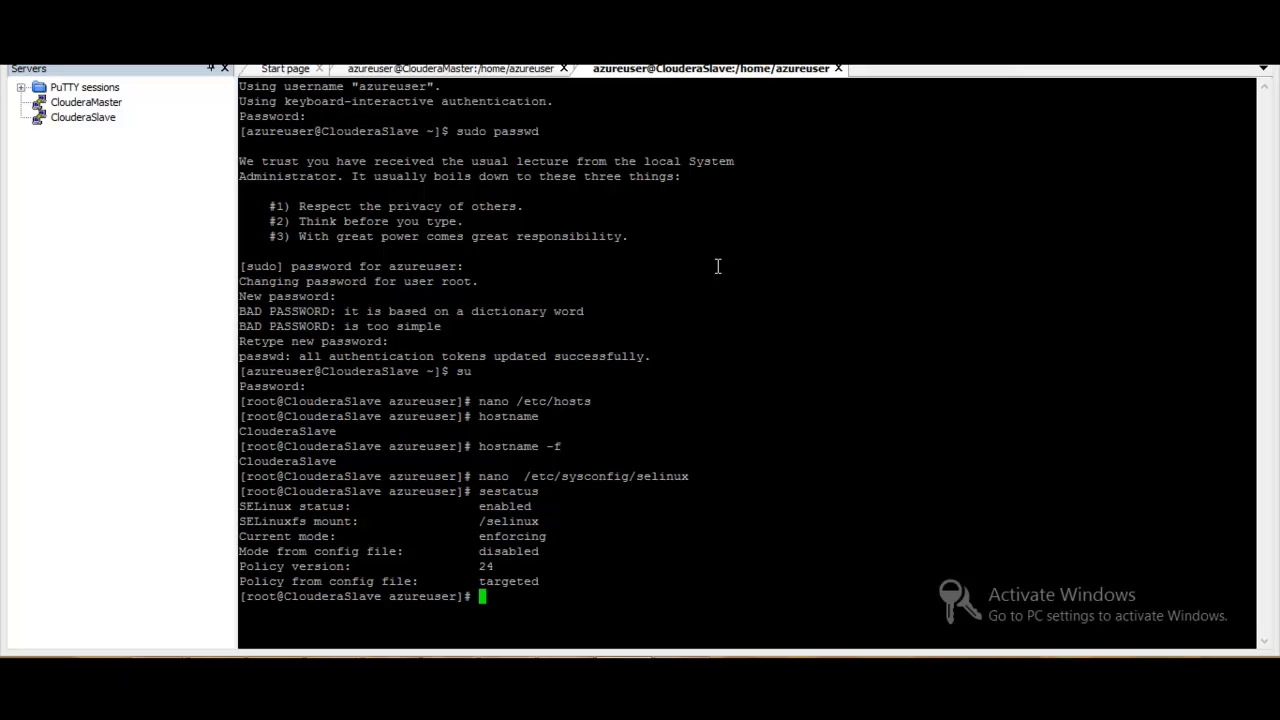
- Review the setup guide's sections on disabling IPv6, setting the overcommit and swappiness kernel parameters, and stopping the firewalls
left_click(516, 69)
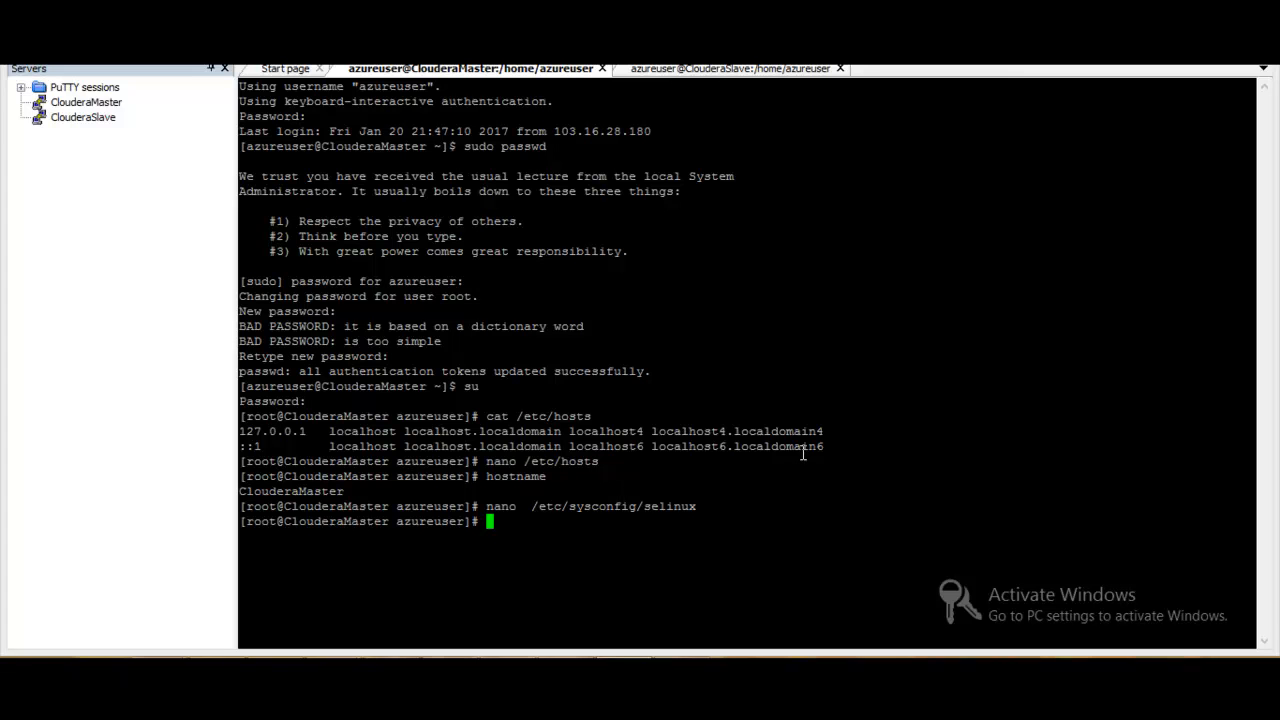
left_click(153, 54)
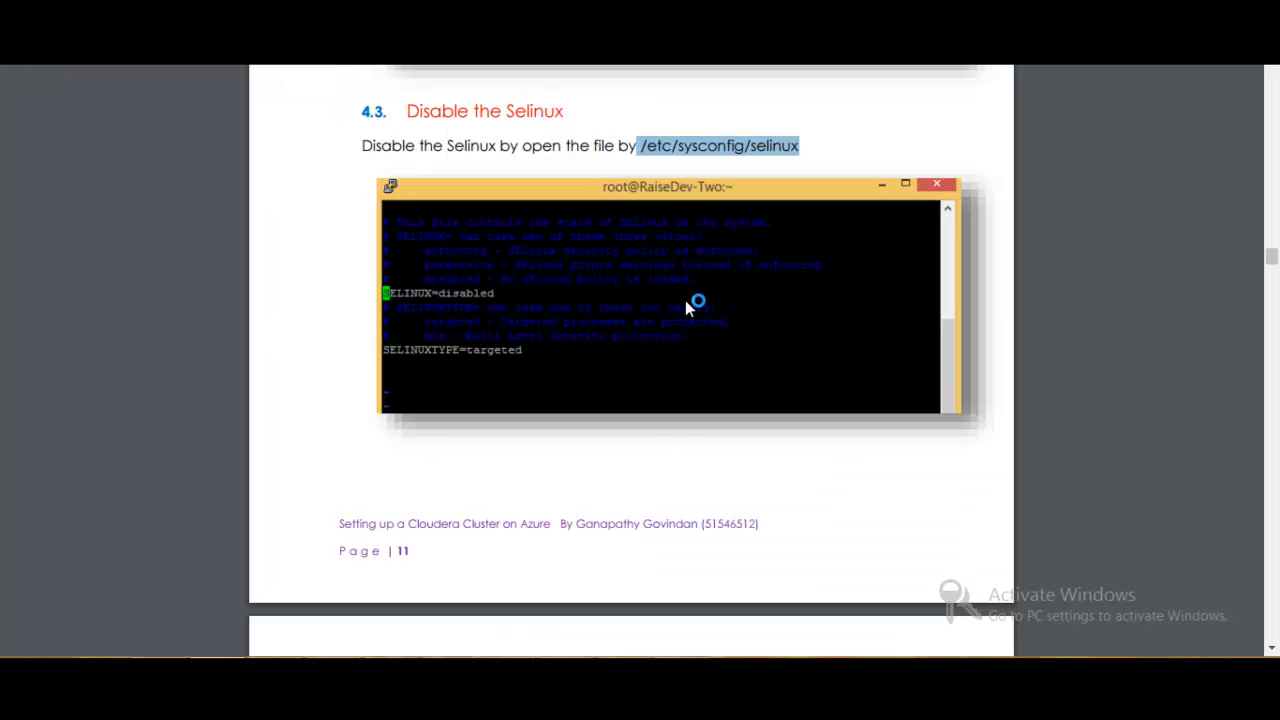
left_click(785, 449)
scroll(788, 455, "down", 5)
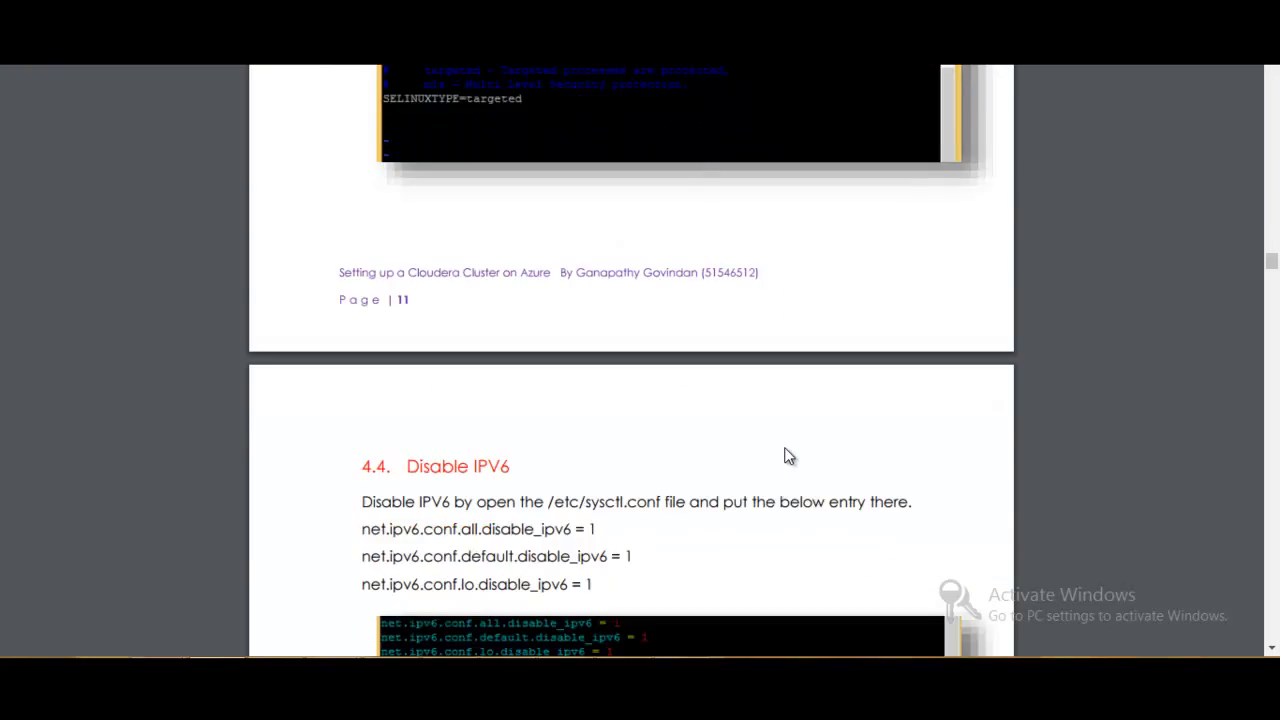
scroll(788, 455, "down", 3)
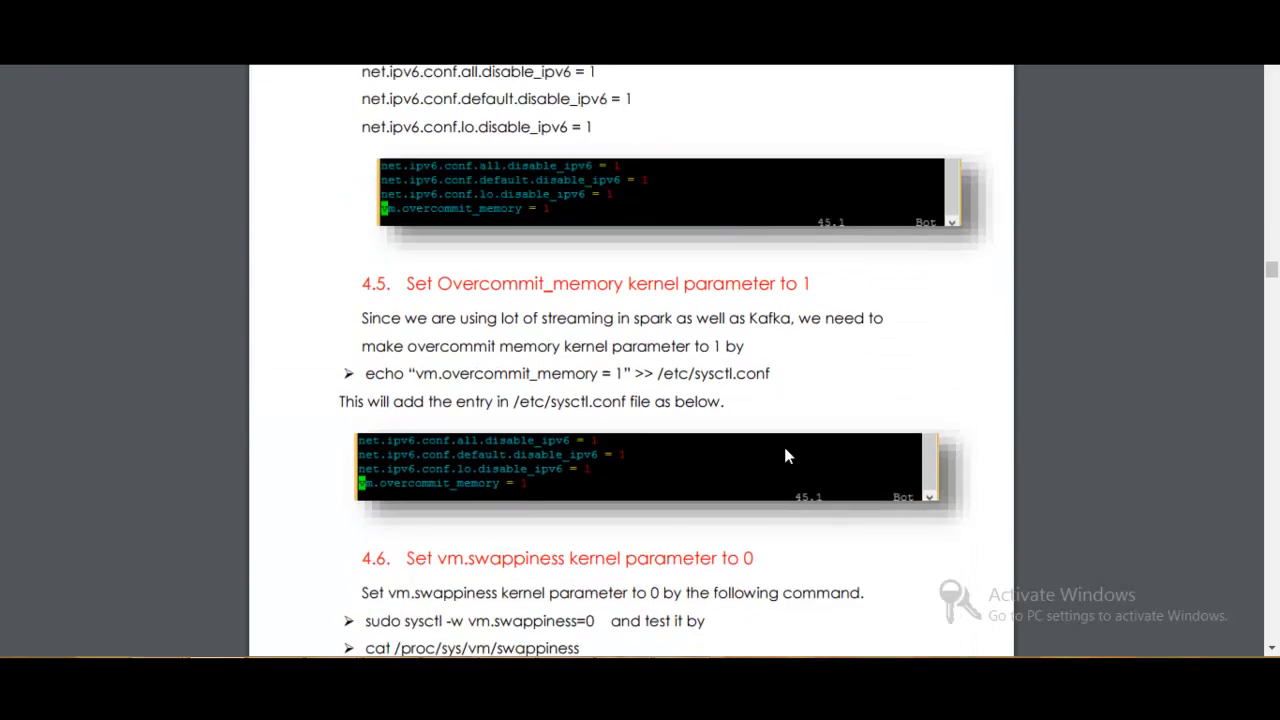
scroll(788, 455, "down", 3)
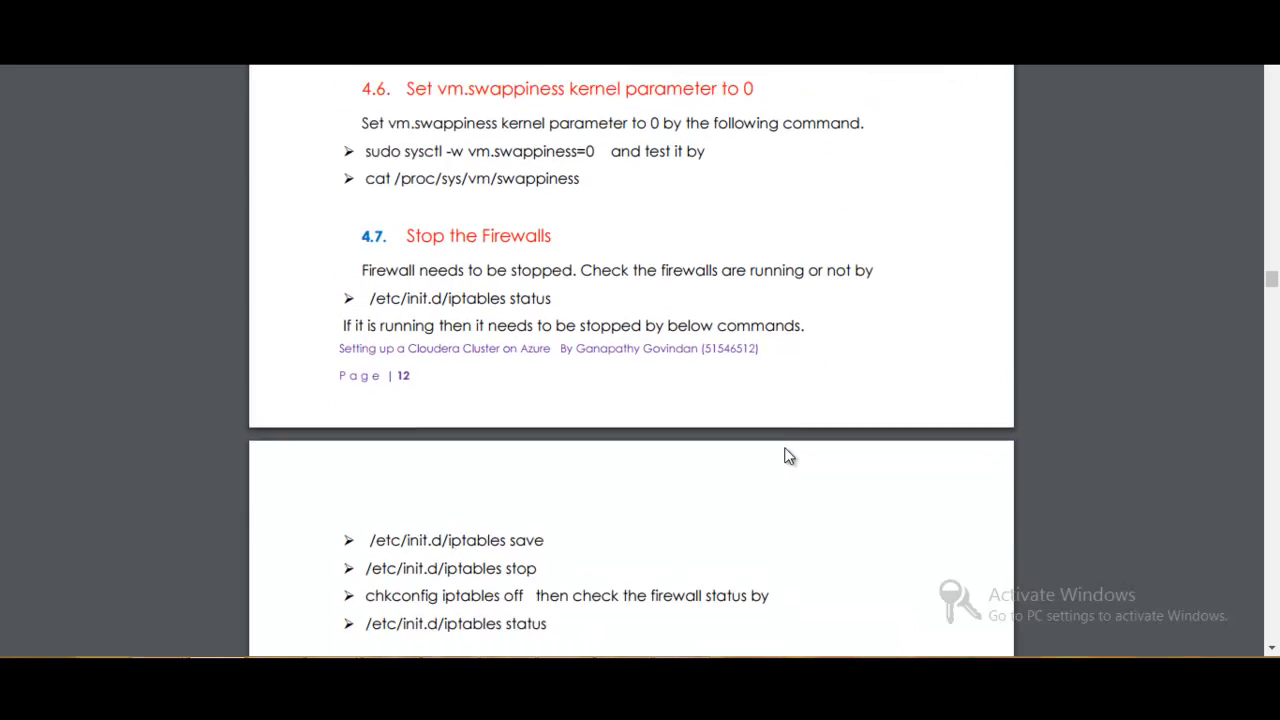
scroll(788, 455, "down", 3)
scroll(788, 455, "down", 1)
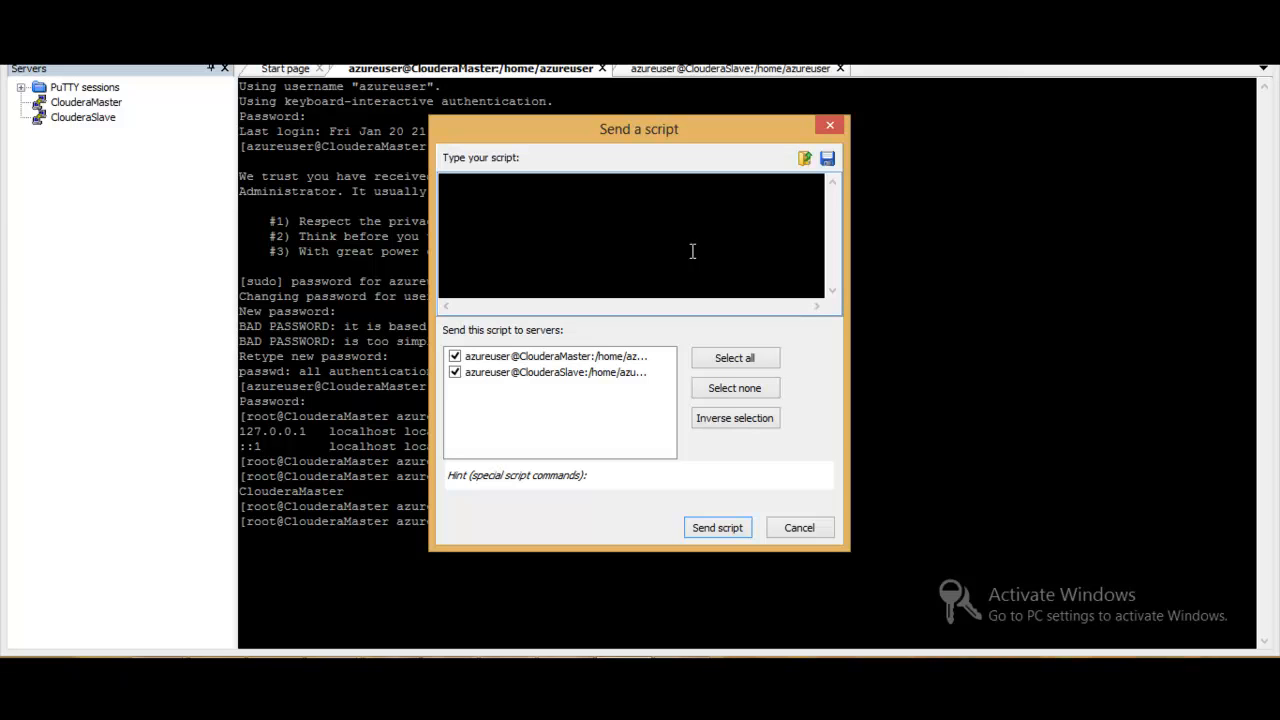
- Try to restart both machines by sending the restart command as a script to the two sessions
type("ees")
key("BackSpace")
key("BackSpace")
type("start")
key("Return")
left_click(712, 526)
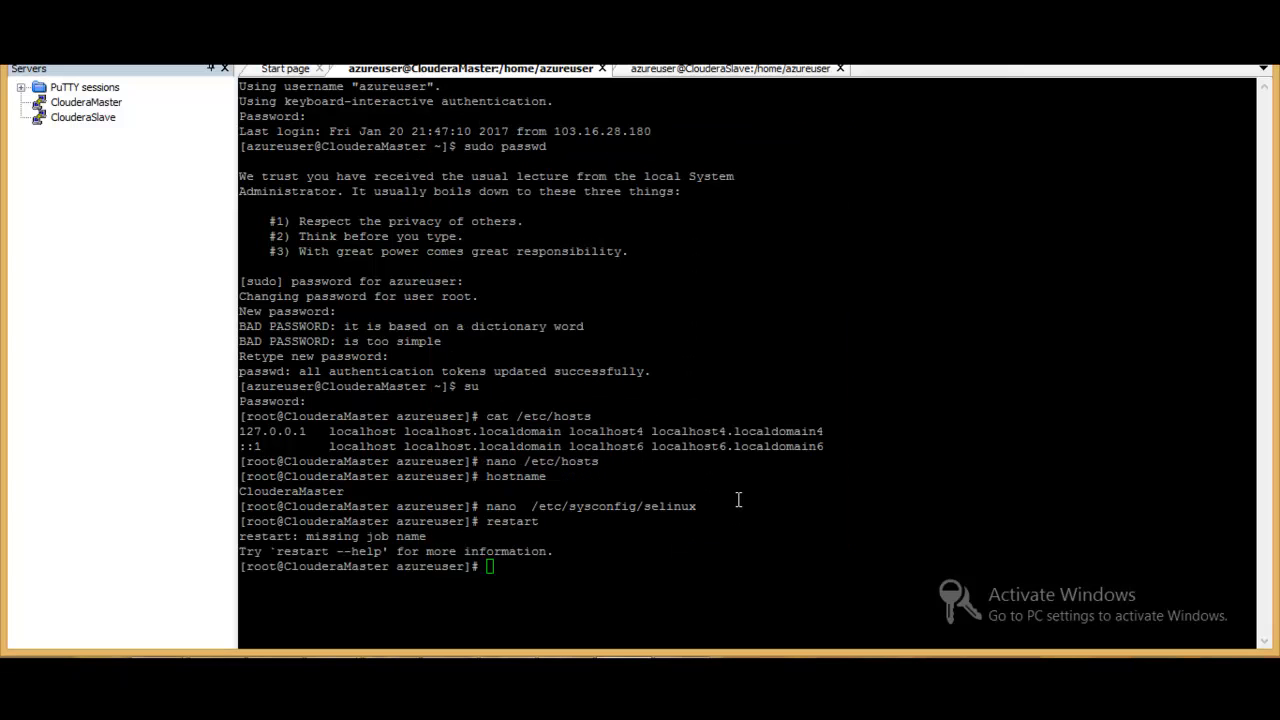
- Try the restart command again directly in the ClouderaMaster session
left_click(787, 455)
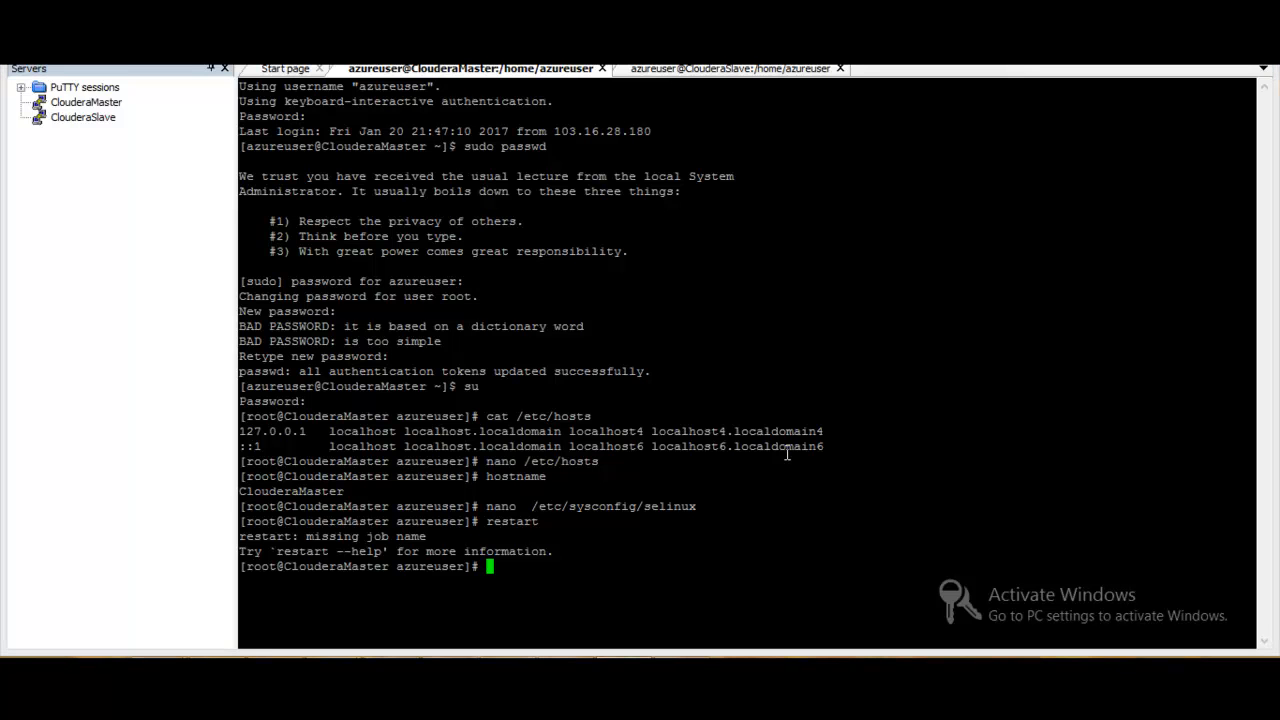
type("restart")
key("Return")
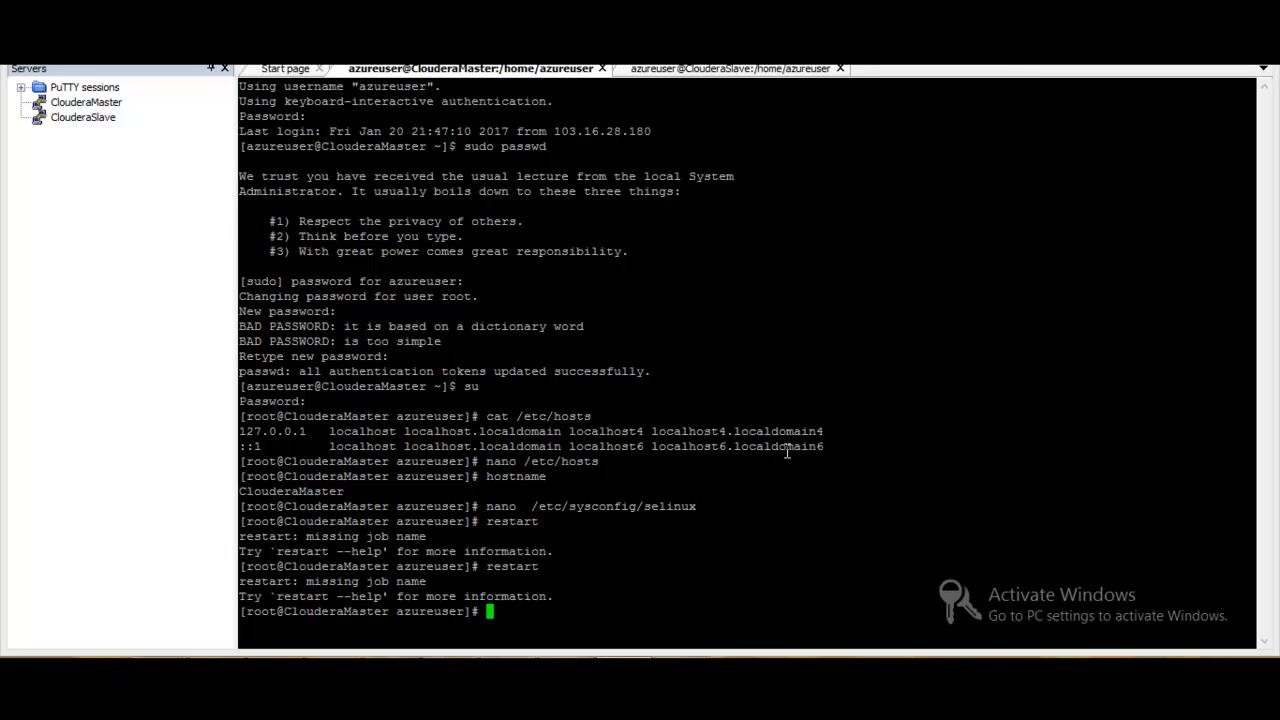
- Reboot ClouderaMaster with init 6 and dismiss the connection error
type("init 6")
key("Return")
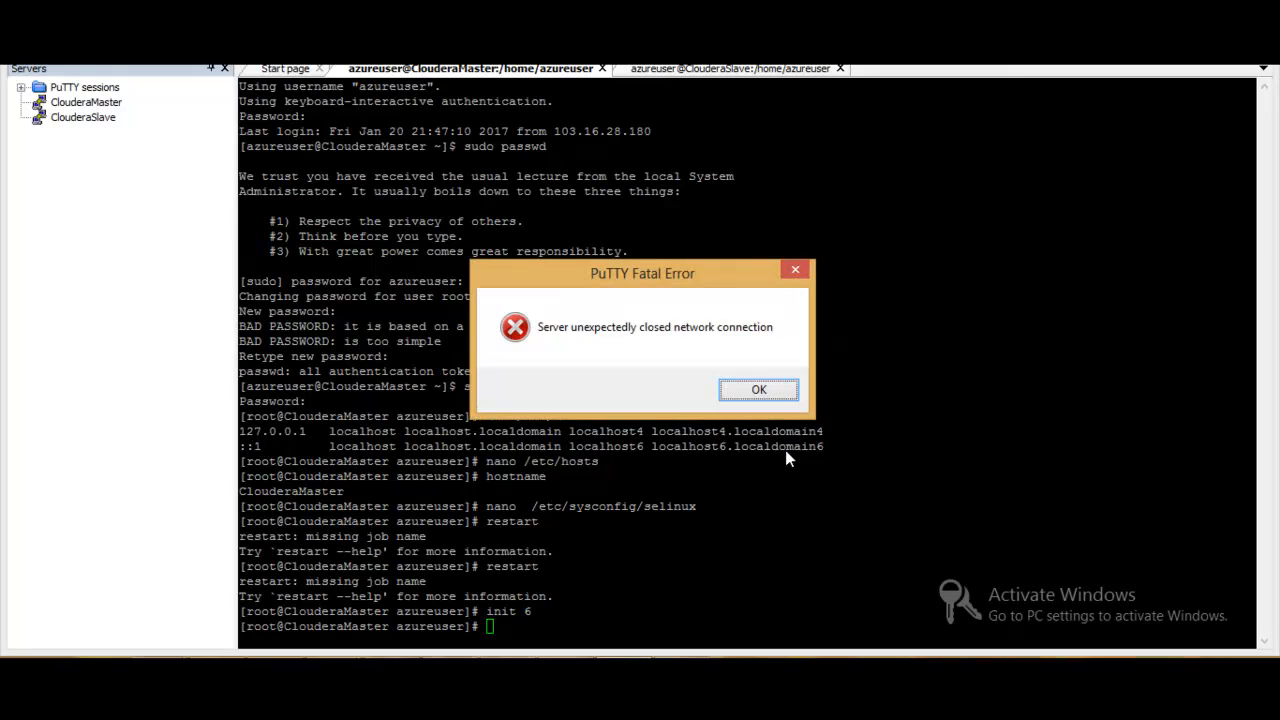
left_click(770, 390)
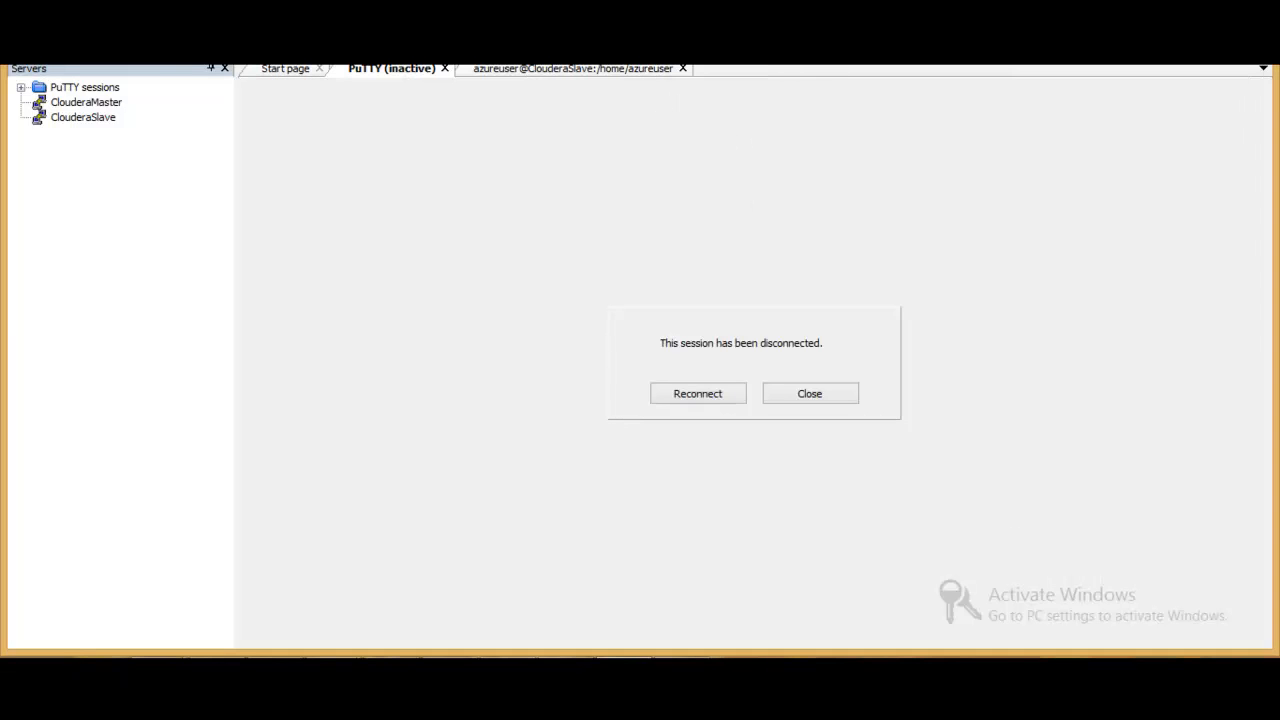
- Switch to the ClouderaSlave session and reboot it with init 6
left_click(598, 71)
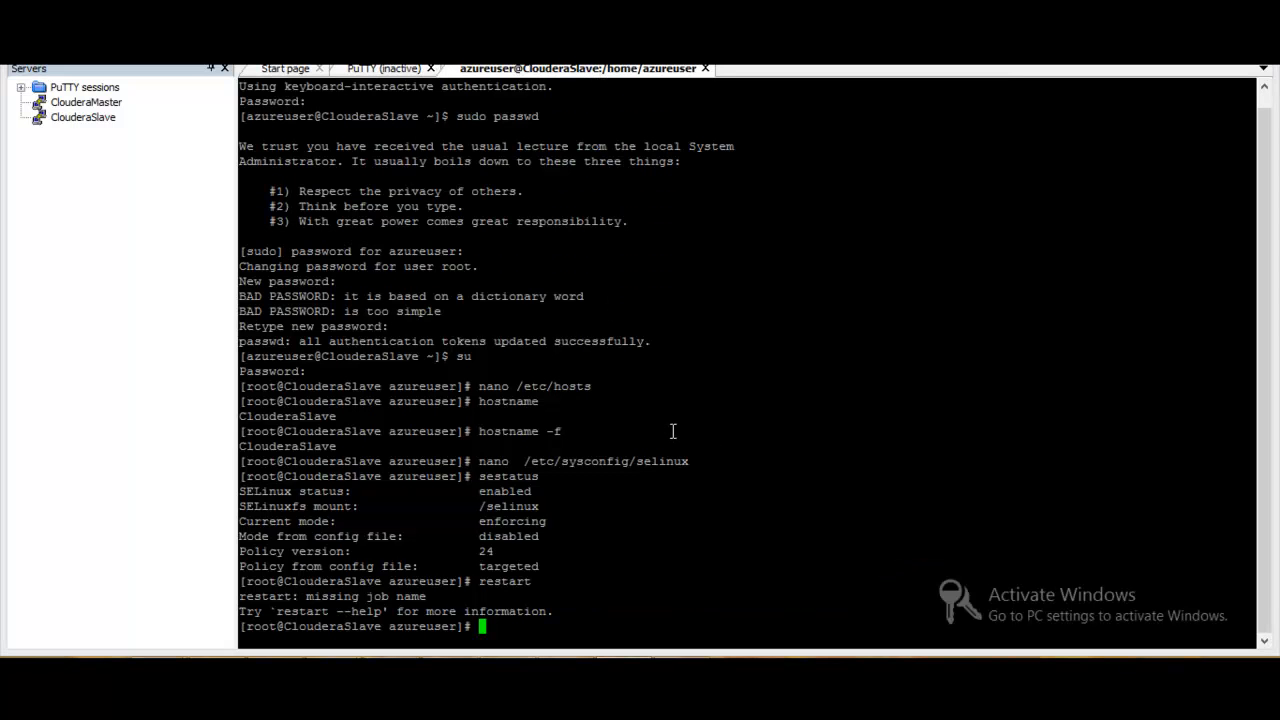
type("init 6")
key("Return")
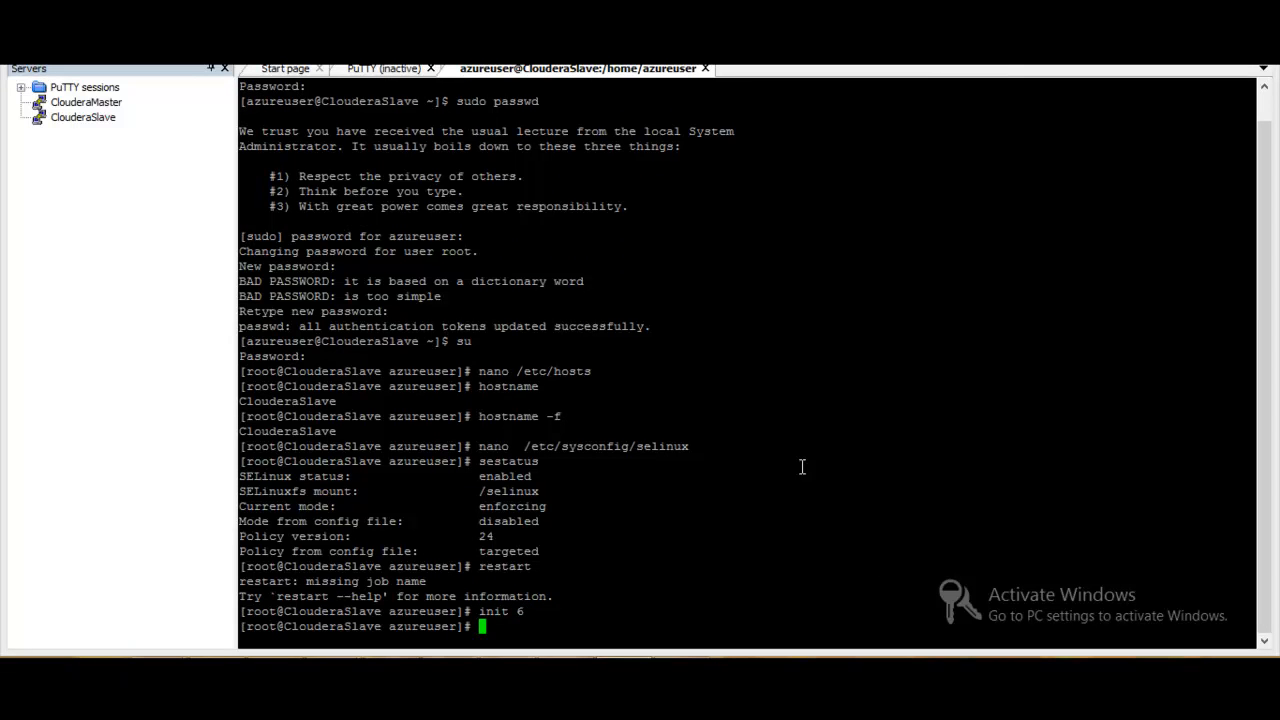
- Dismiss the connection error and close both disconnected sessions
left_click(766, 392)
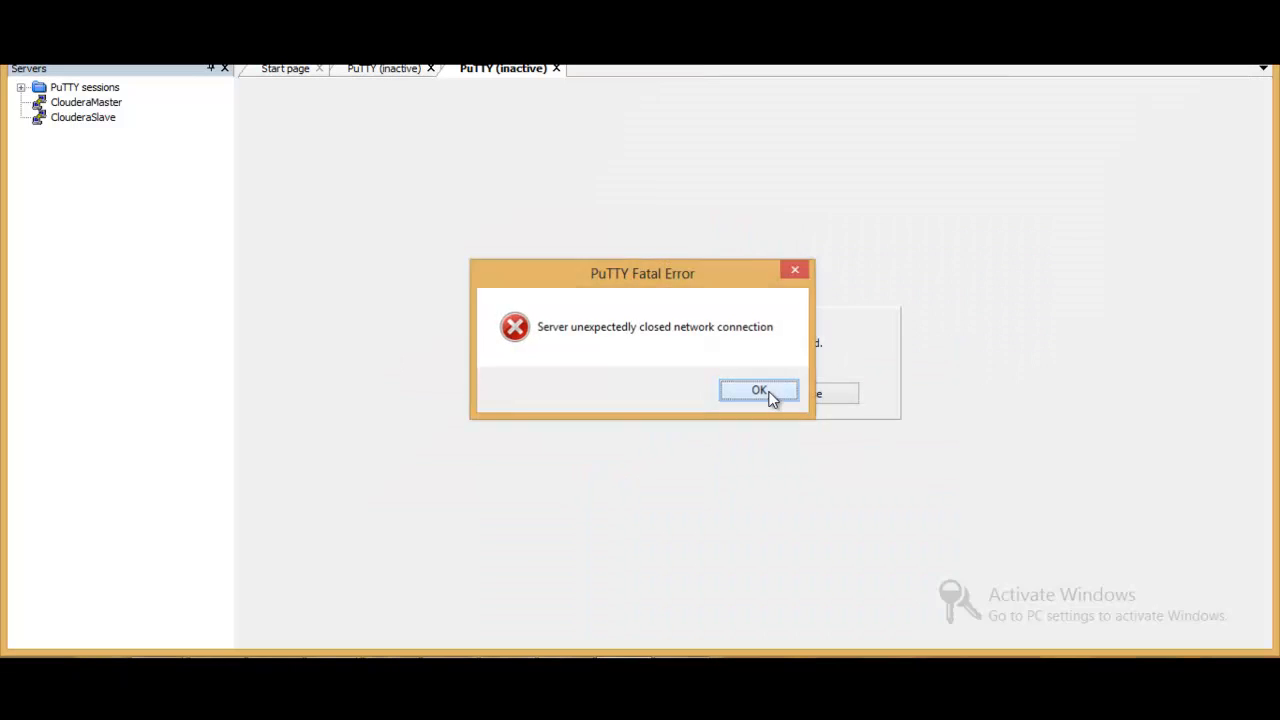
left_click(809, 396)
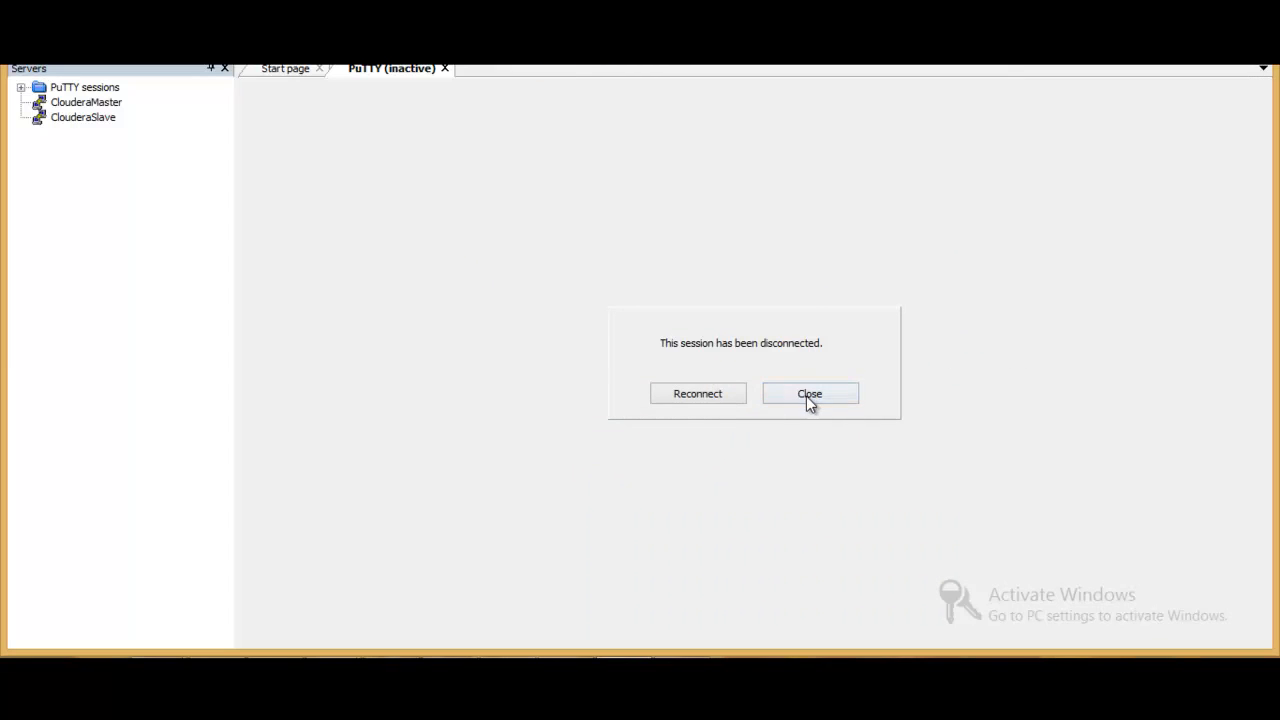
left_click(824, 398)
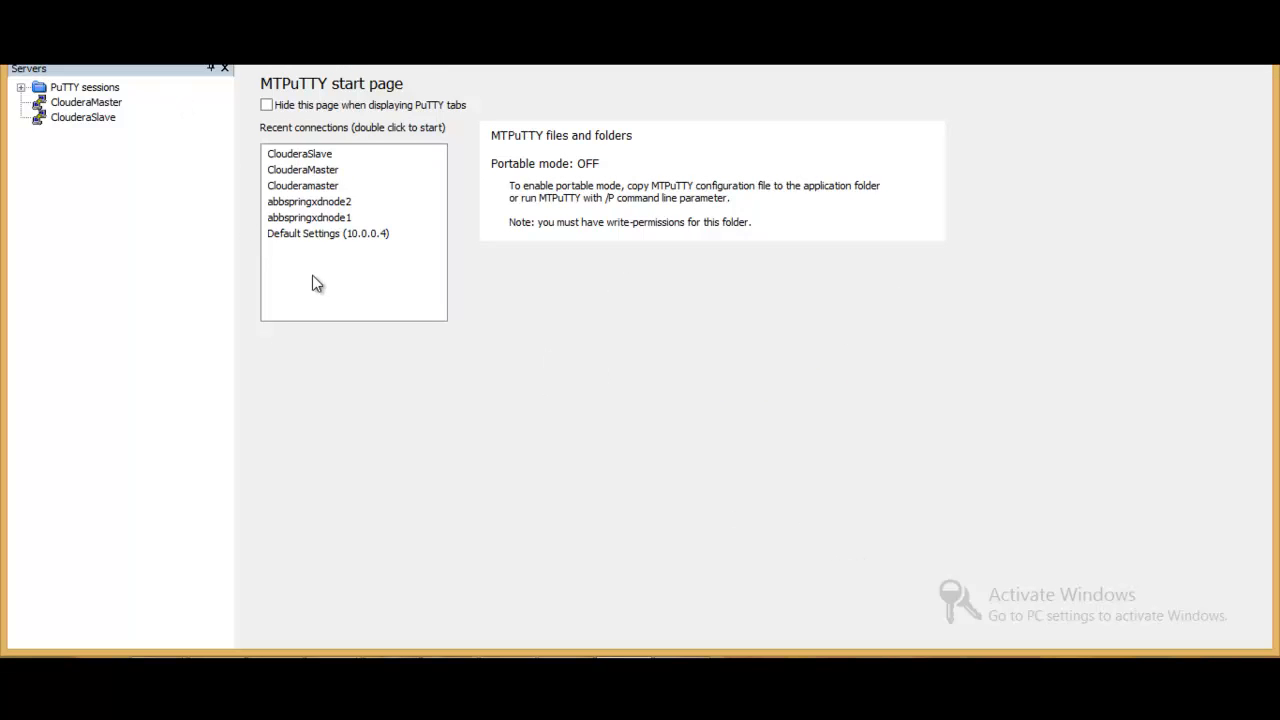
- Change the logon user name in the ClouderaMaster connection properties to root and save it
left_click(113, 104)
right_click(113, 110)
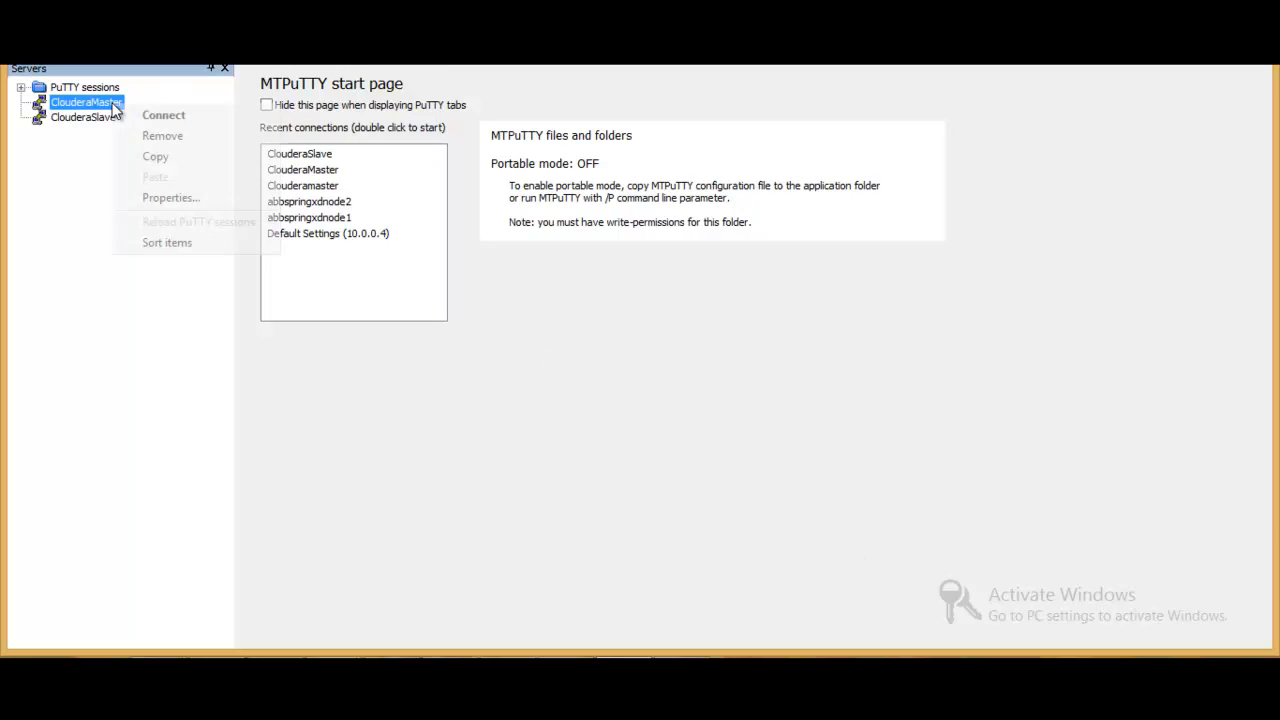
left_click(166, 196)
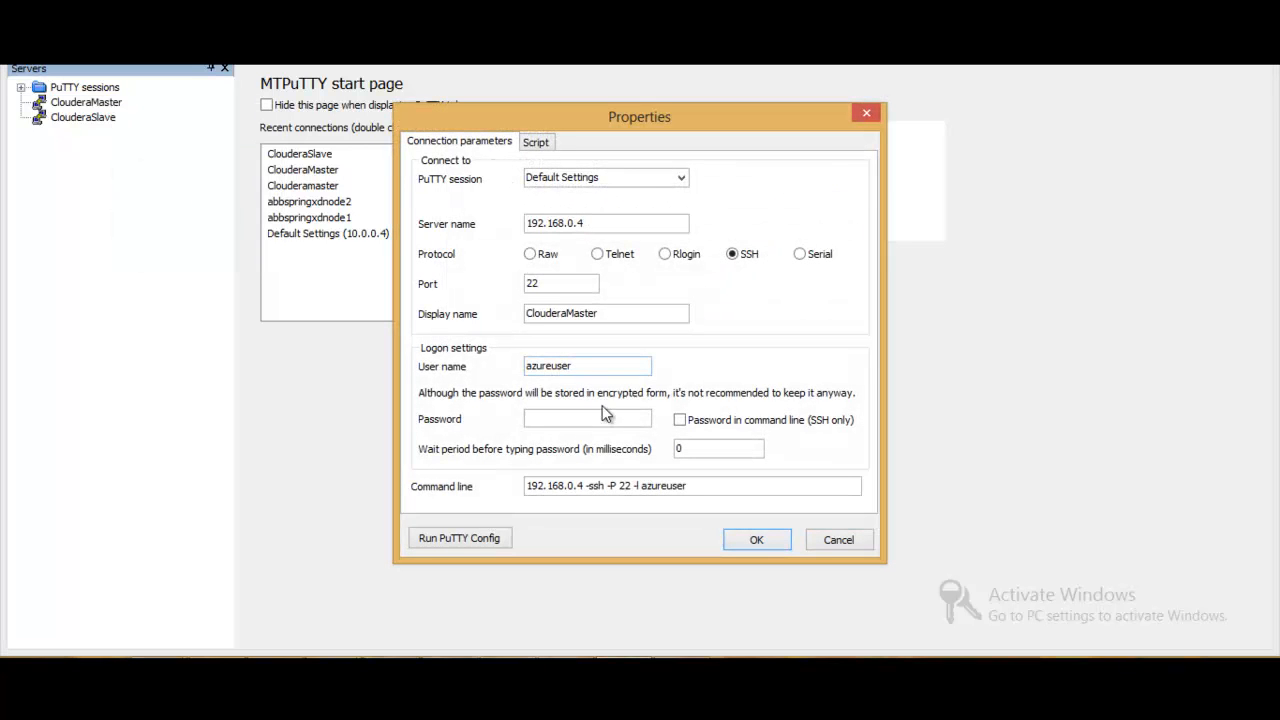
left_click(592, 367)
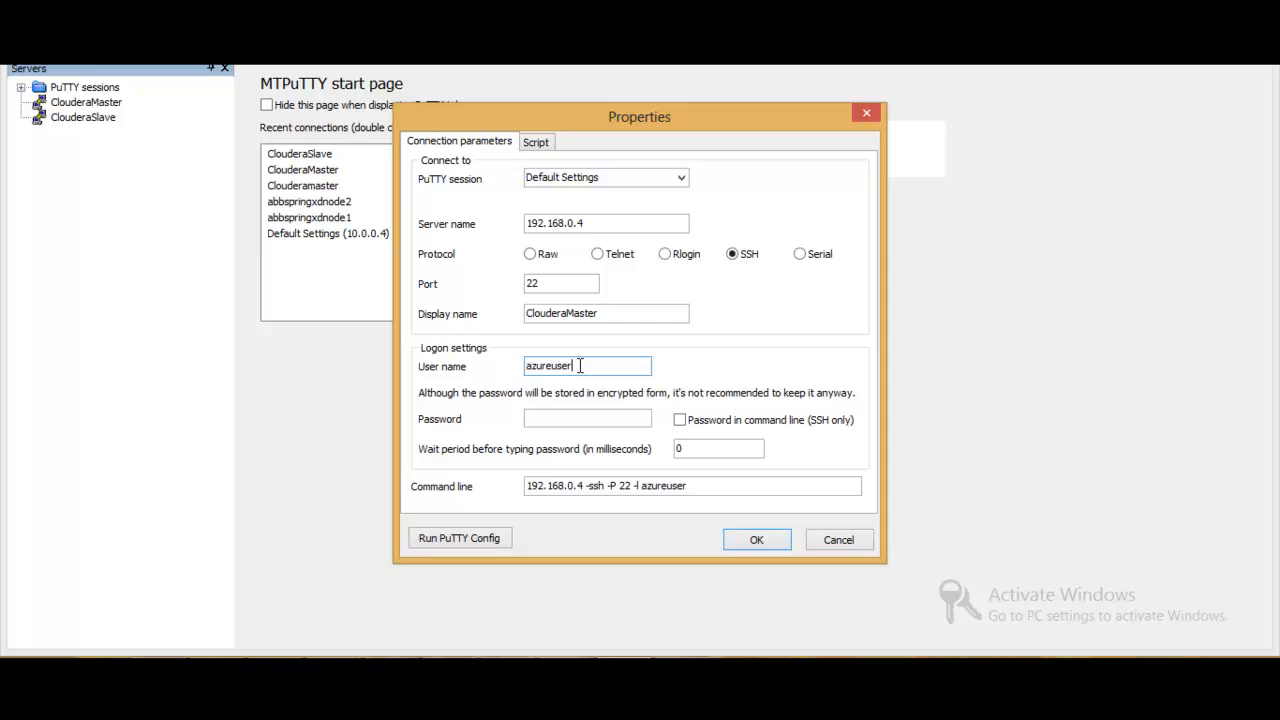
key("BackSpace")
key("BackSpace")
key("BackSpace")
key("BackSpace")
key("BackSpace")
key("BackSpace")
key("BackSpace")
key("BackSpace")
key("BackSpace")
type("root")
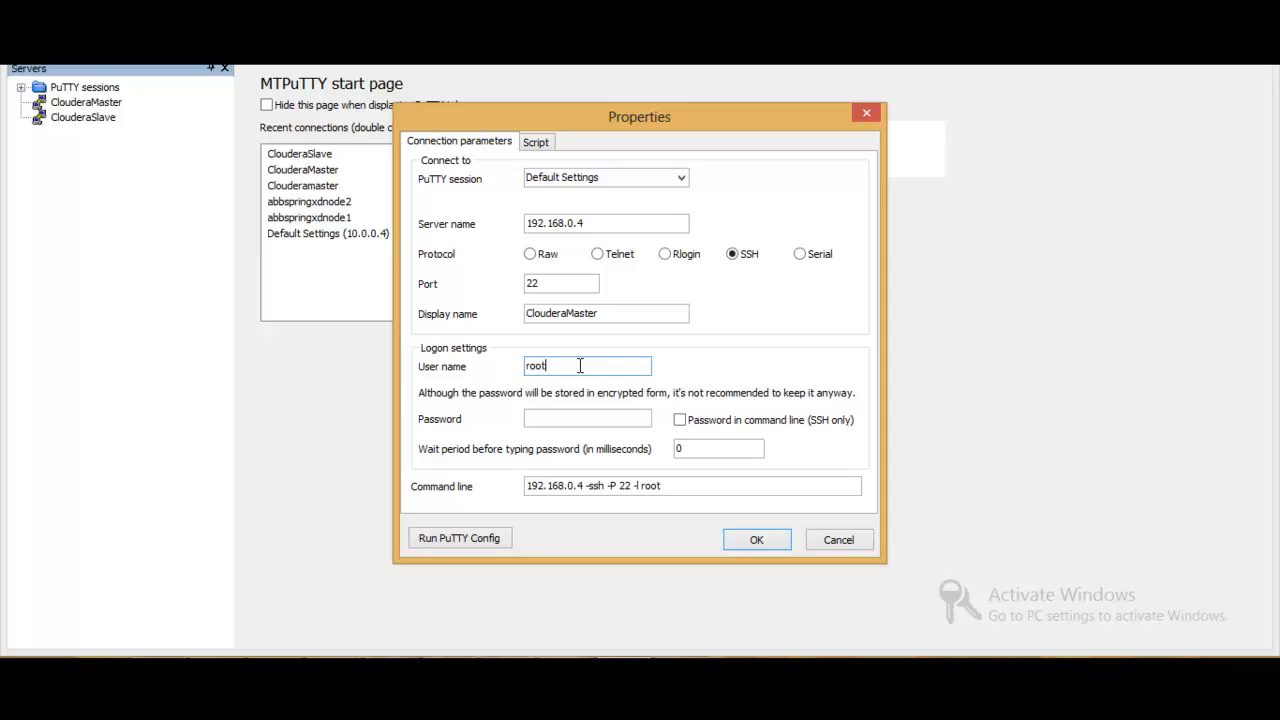
left_click(757, 540)
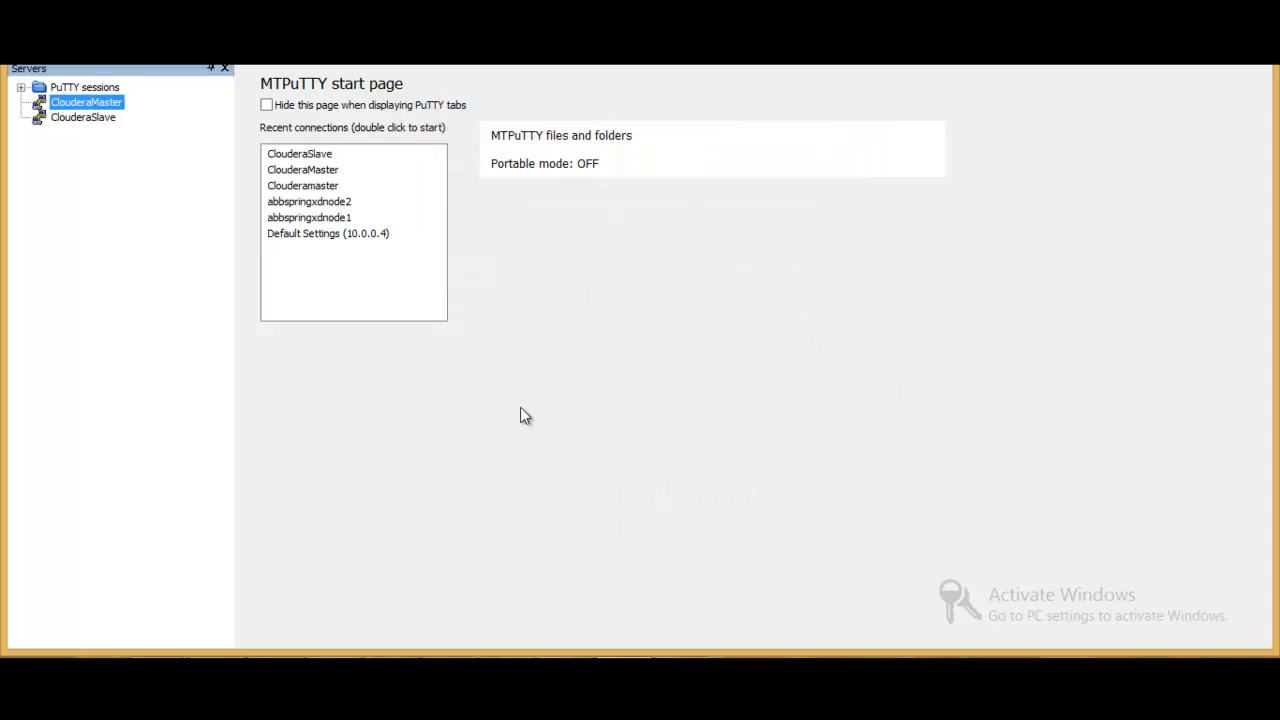
- Store the account password in the ClouderaMaster connection properties and enable passing the password in the command line
right_click(105, 108)
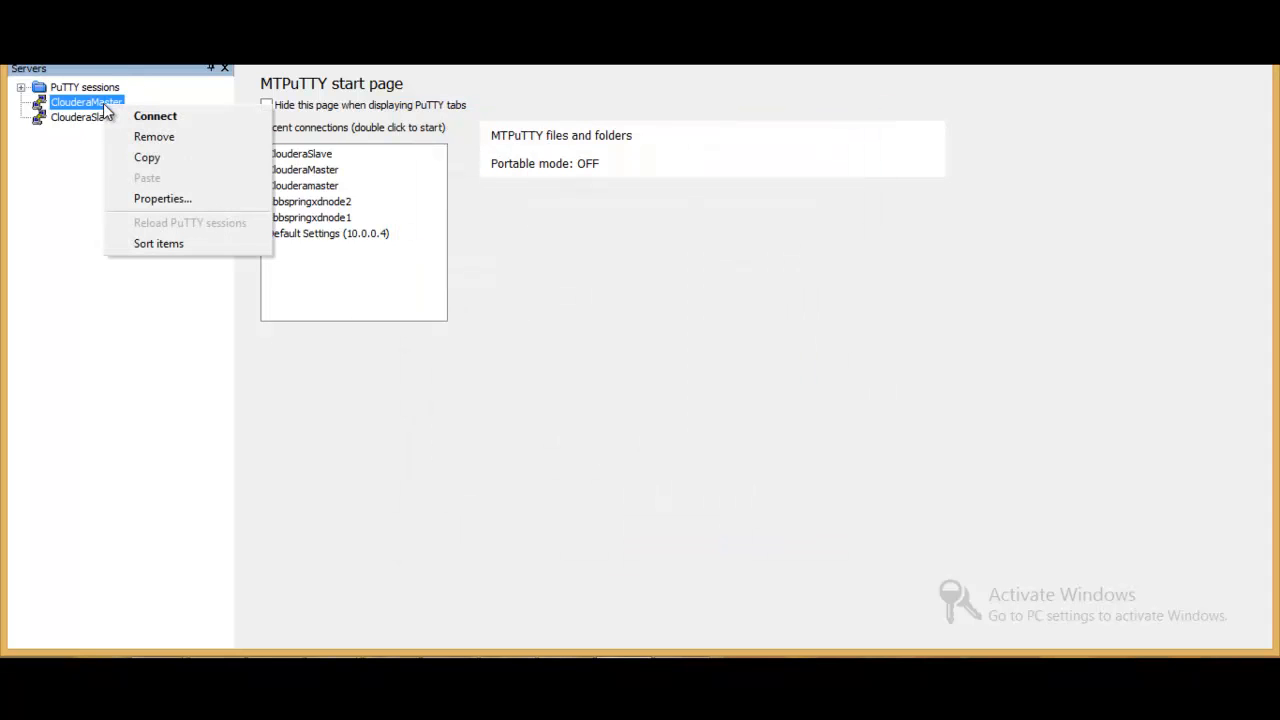
left_click(155, 200)
left_click(594, 413)
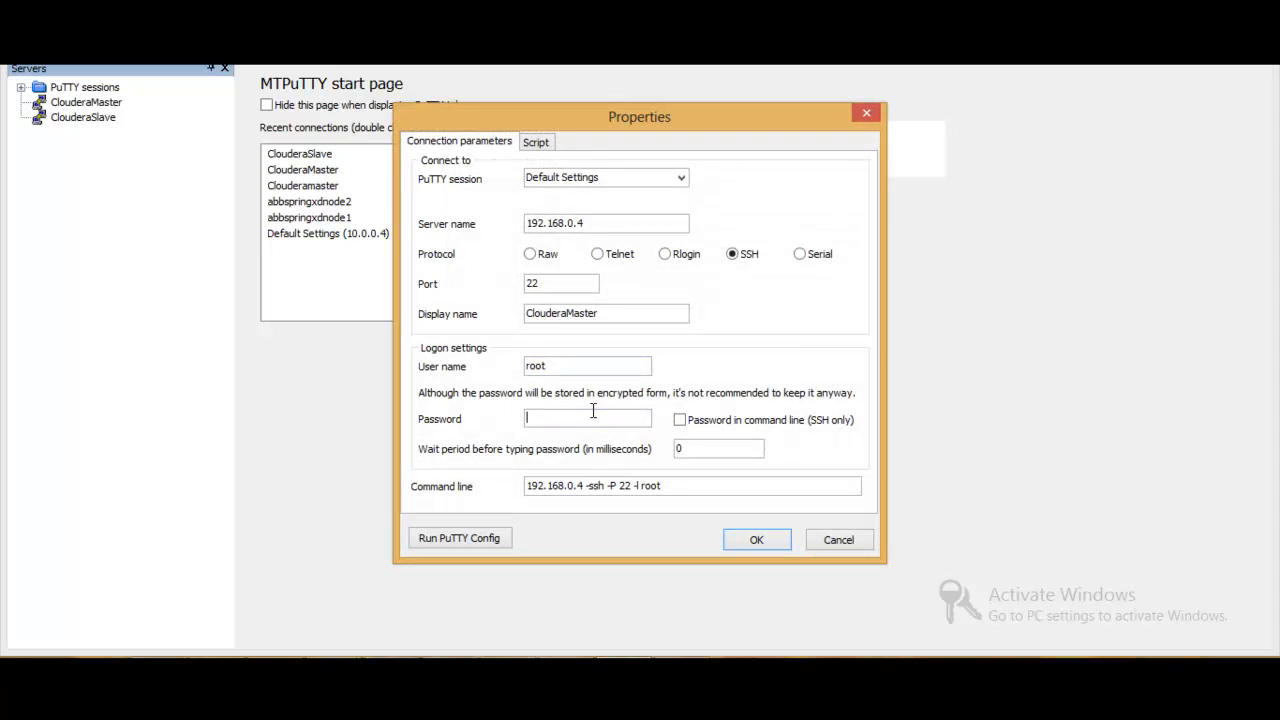
type("●●●●●●●●●")
left_click(680, 420)
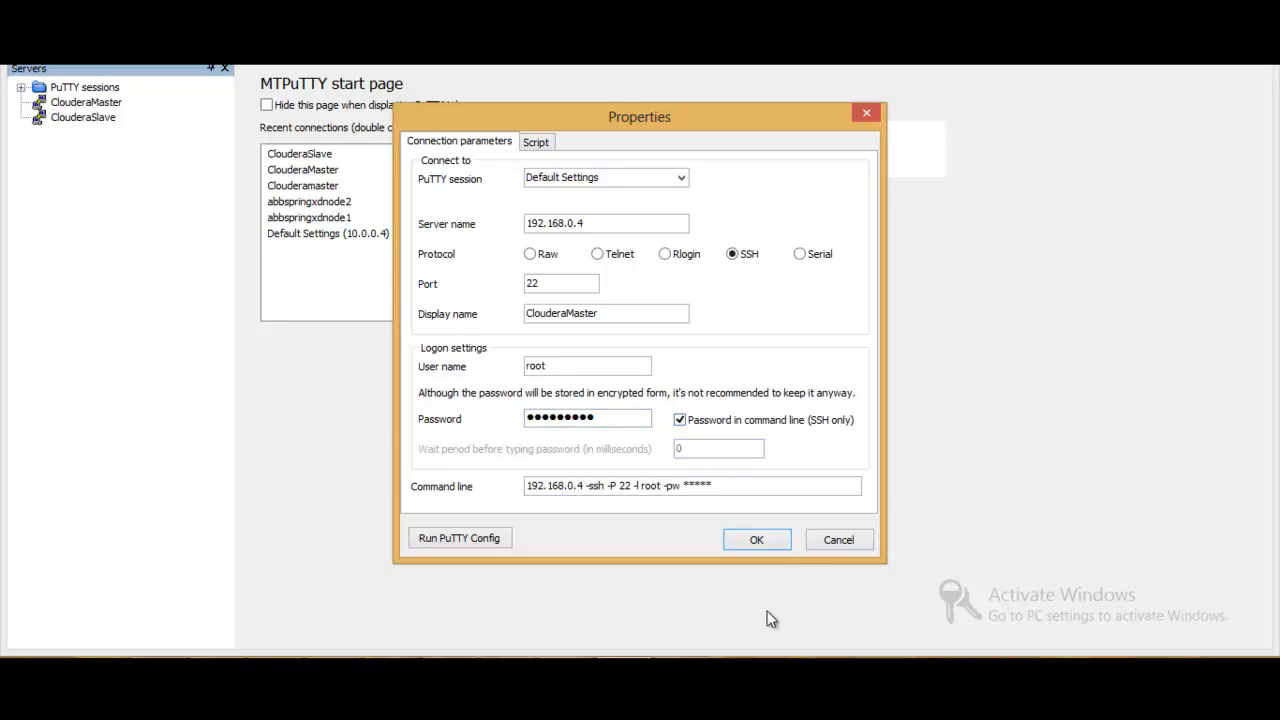
left_click(769, 542)
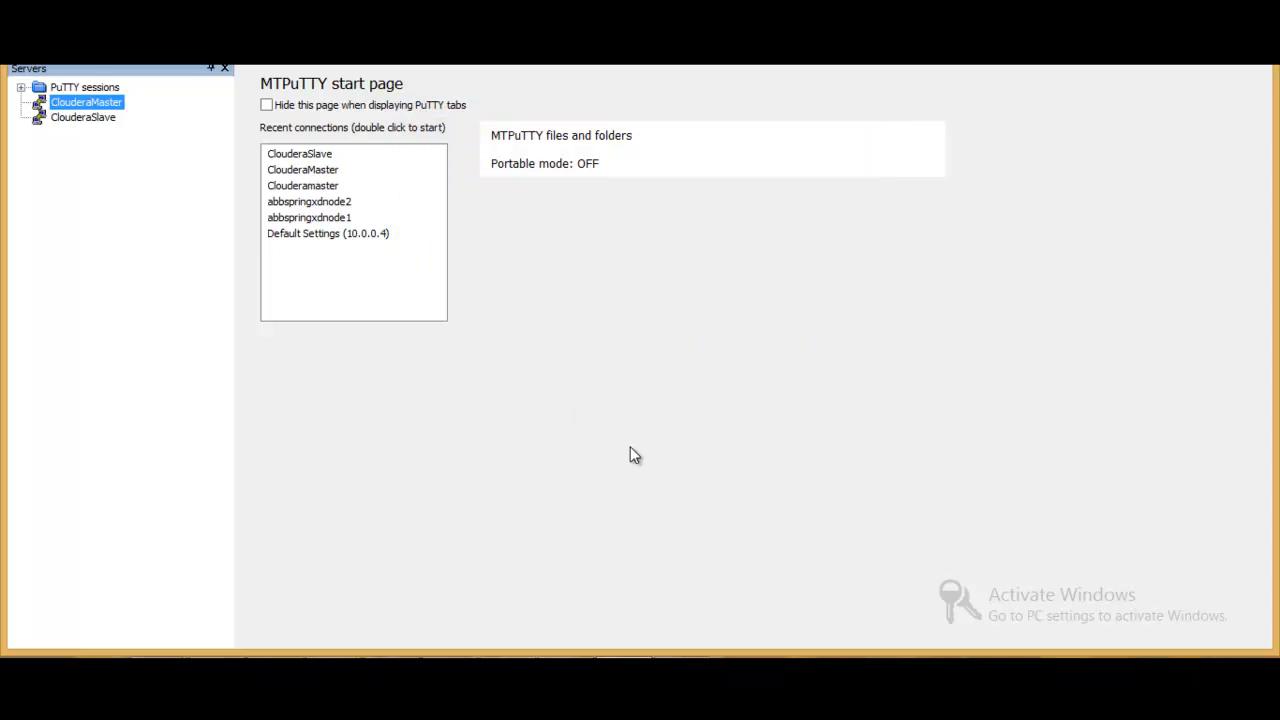
- Store the account password in the ClouderaSlave connection properties, enable passing it in the command line, and save
right_click(105, 117)
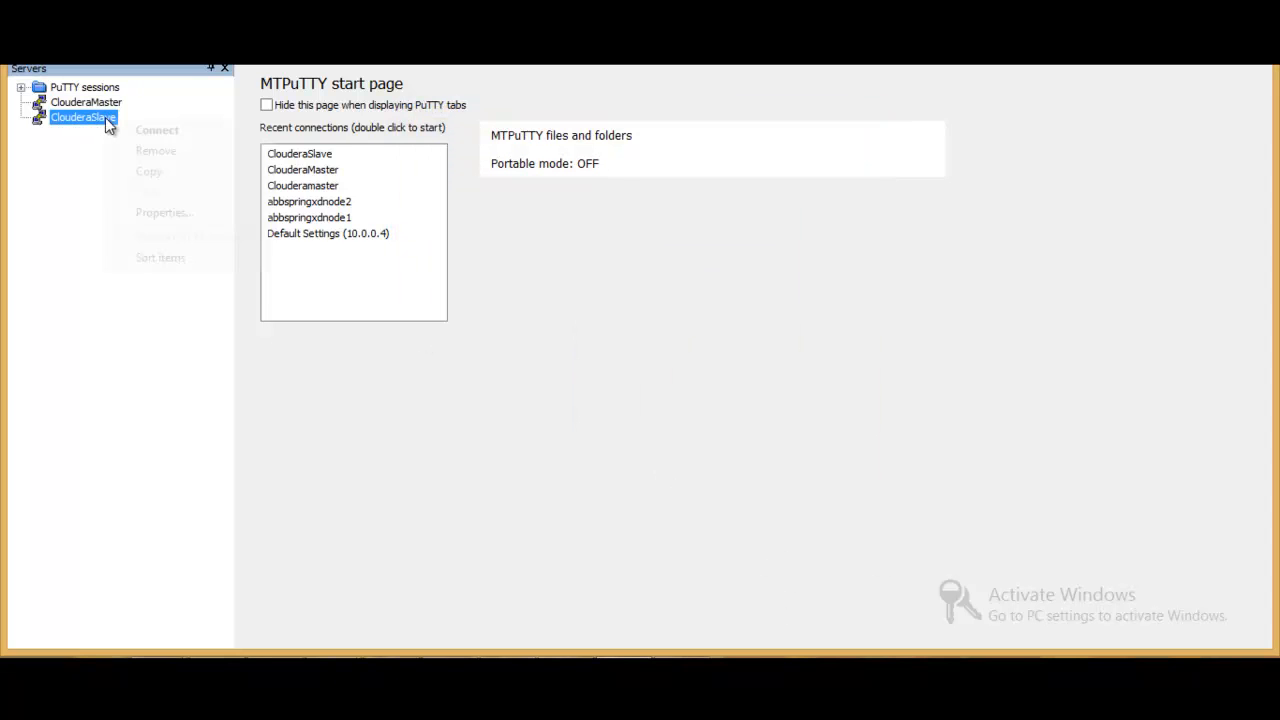
left_click(163, 213)
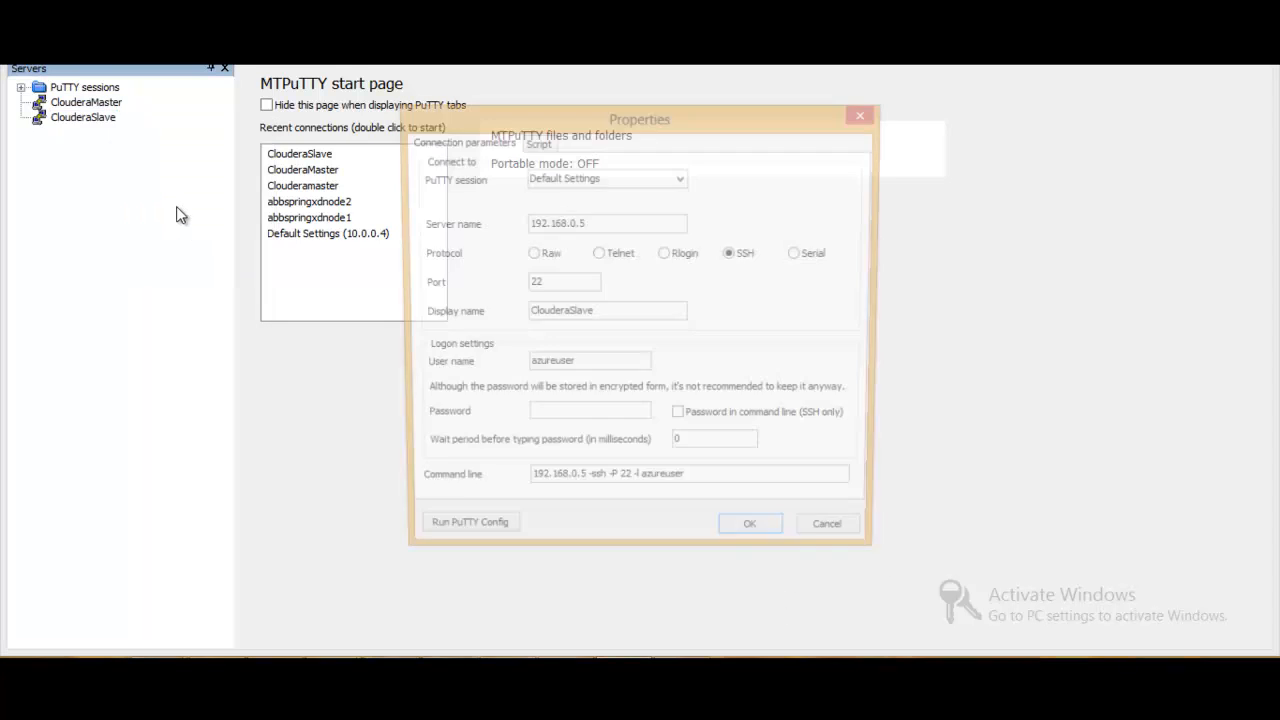
left_click(560, 415)
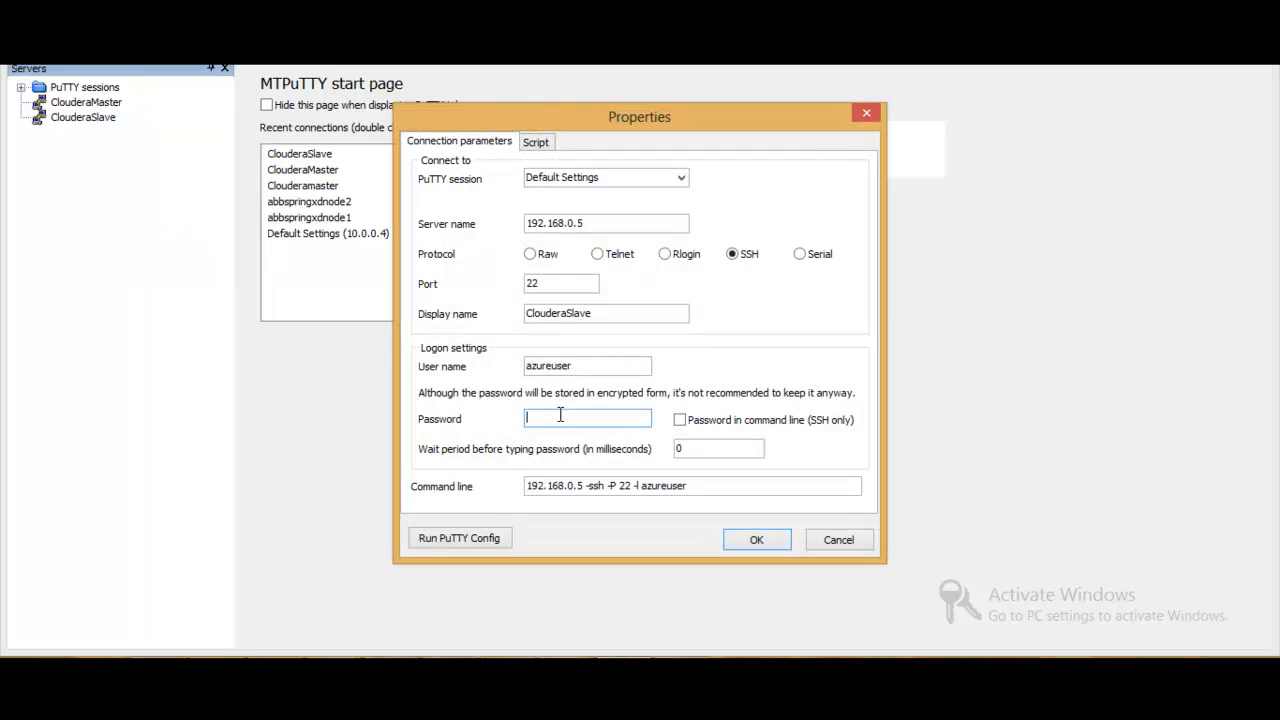
type("*********")
left_click(680, 420)
left_click(754, 540)
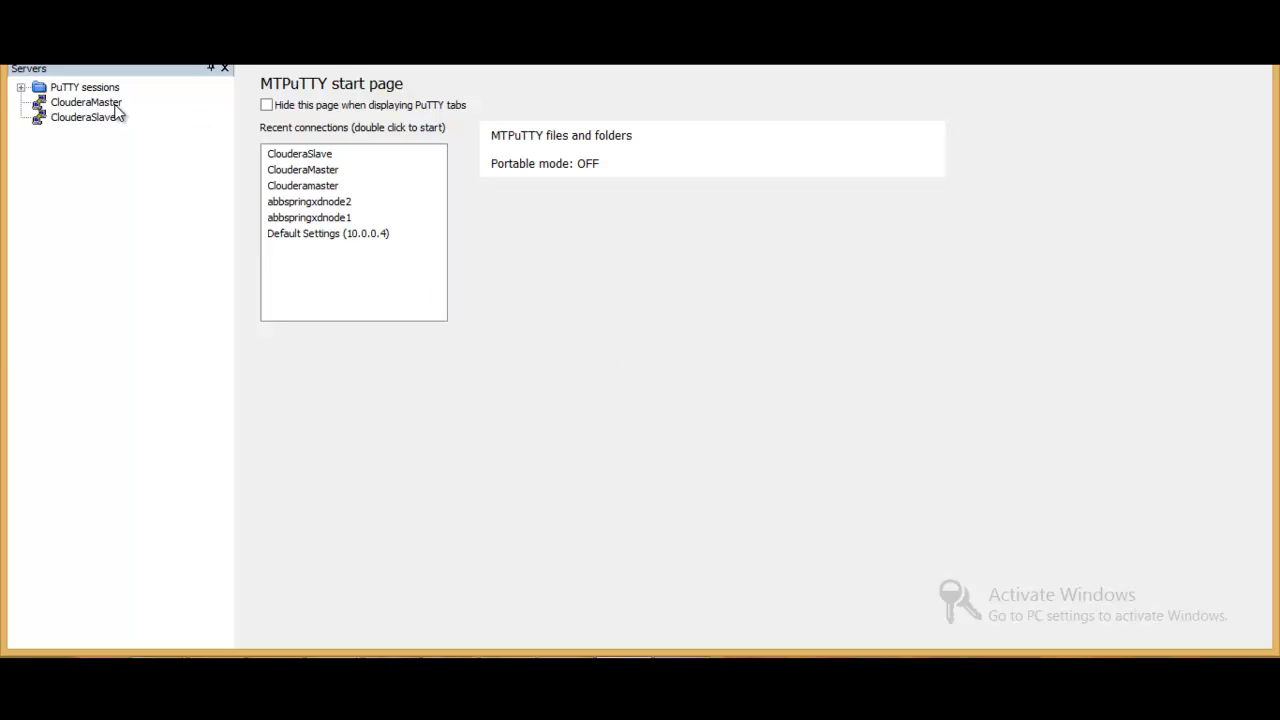
- Switch to the Azure portal and return to the virtual machines list to check the status of both machines
left_click(330, 672)
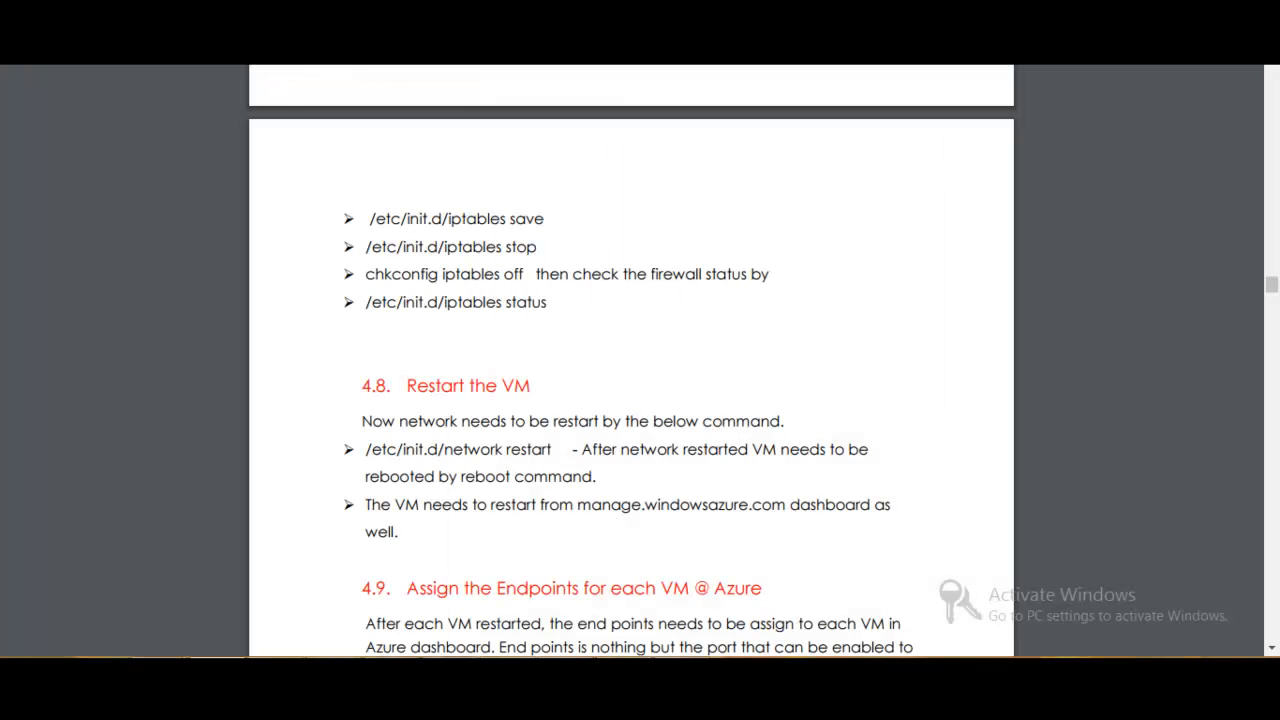
left_click(400, 14)
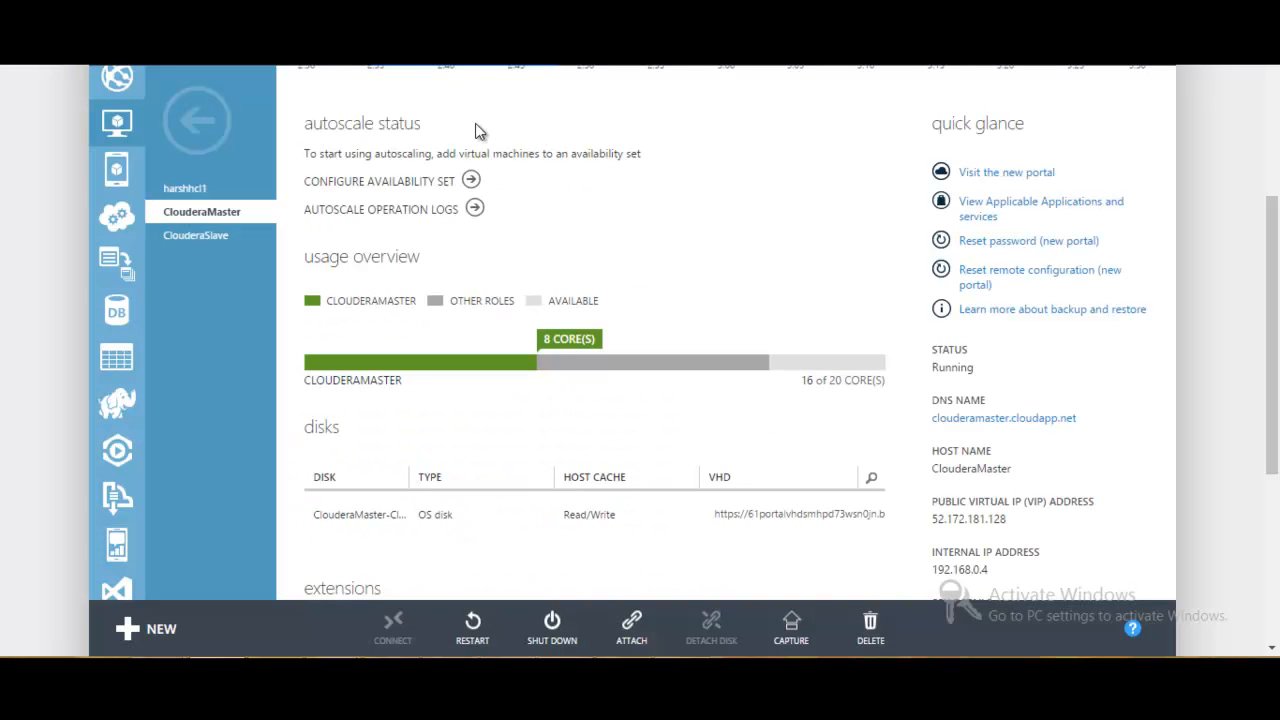
left_click(197, 120)
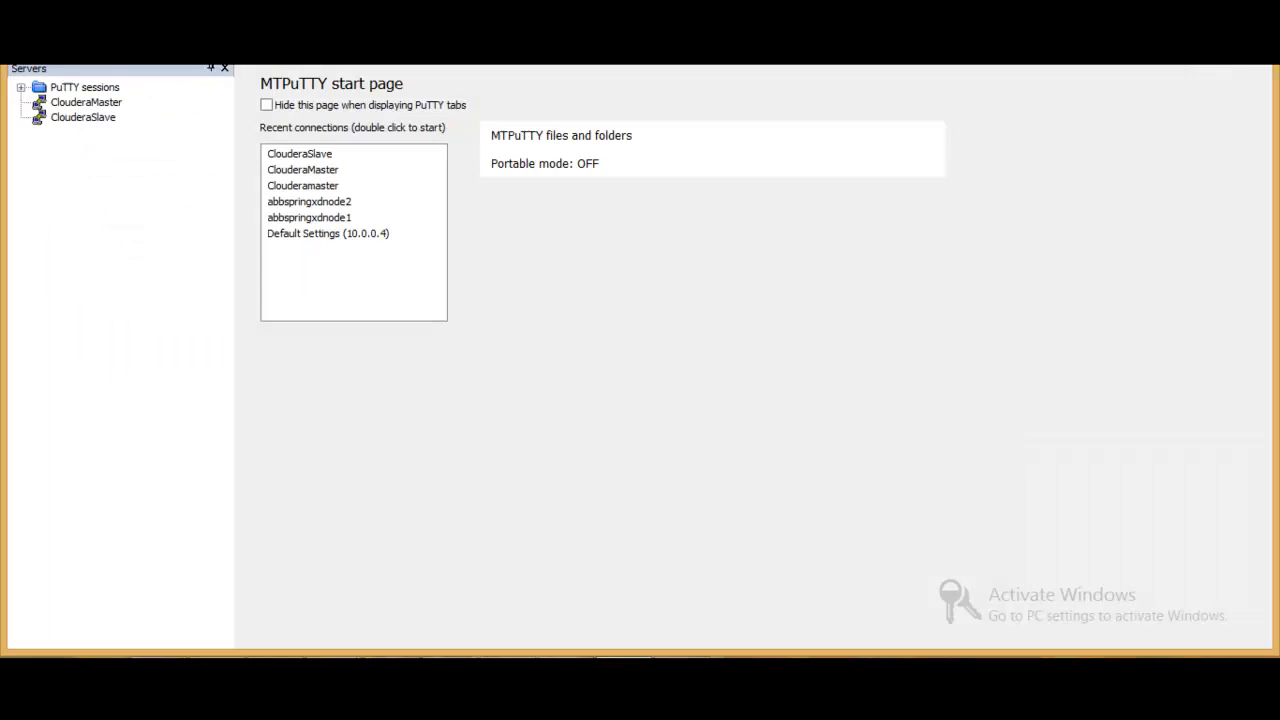
- Connect to ClouderaMaster and ClouderaSlave in MTPuTTY and check SELinux on both by sending them the script sestatus
double_click(112, 104)
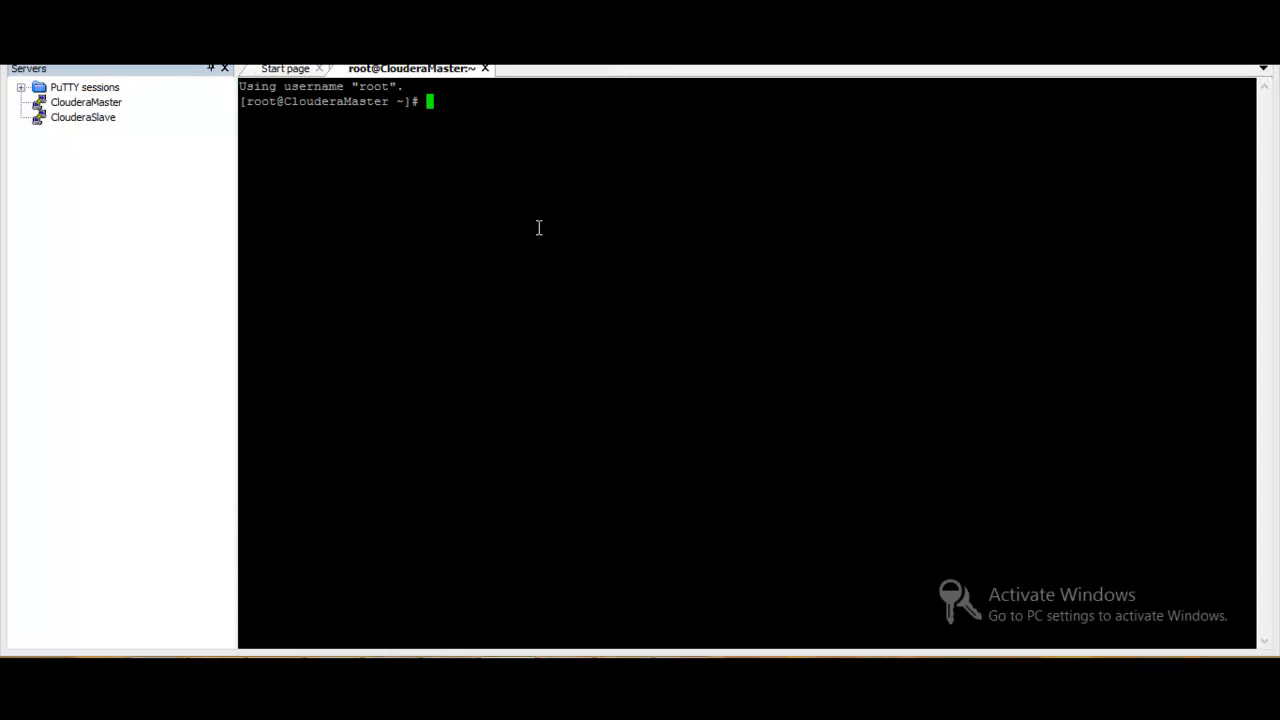
double_click(102, 119)
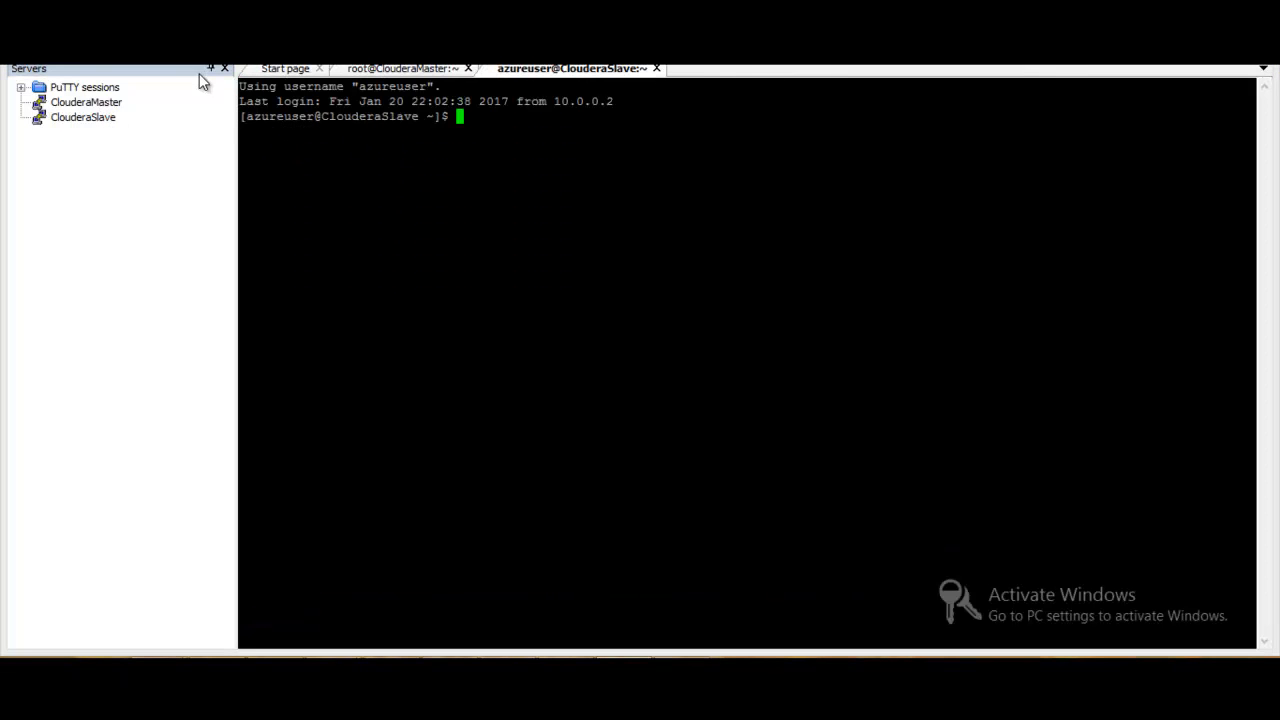
left_click(163, 50)
type("se")
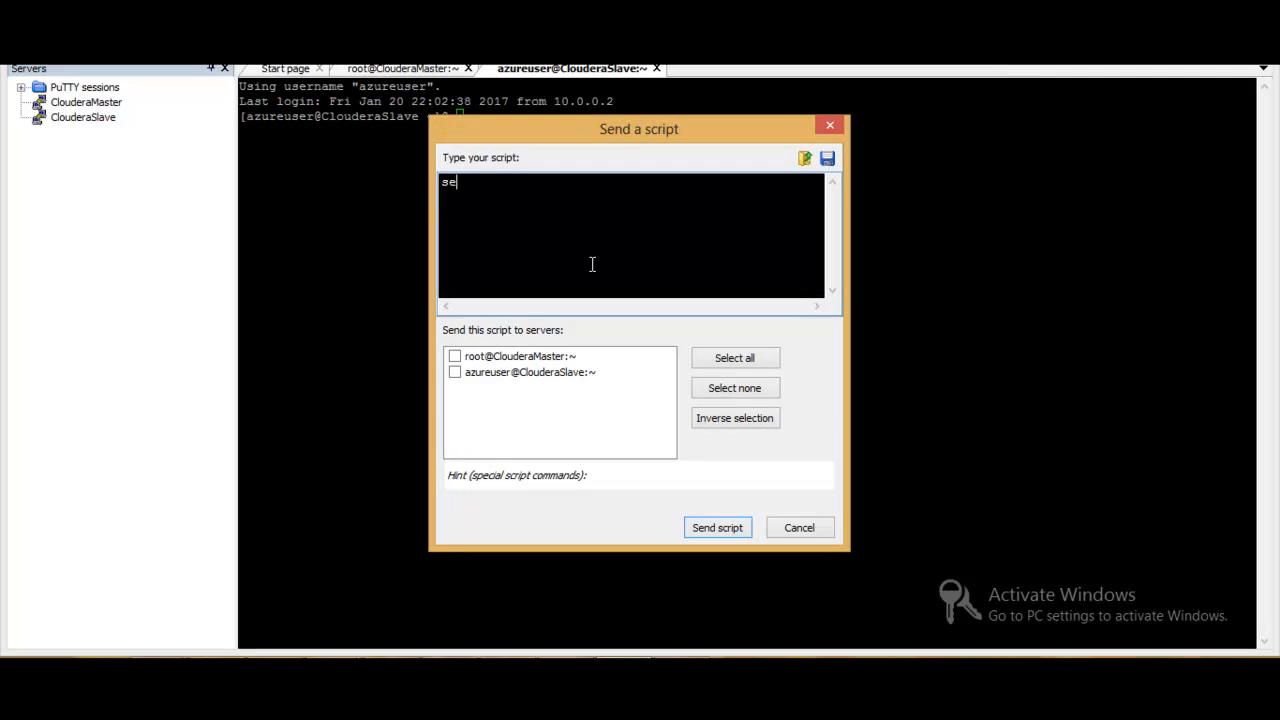
type("status")
key("Return")
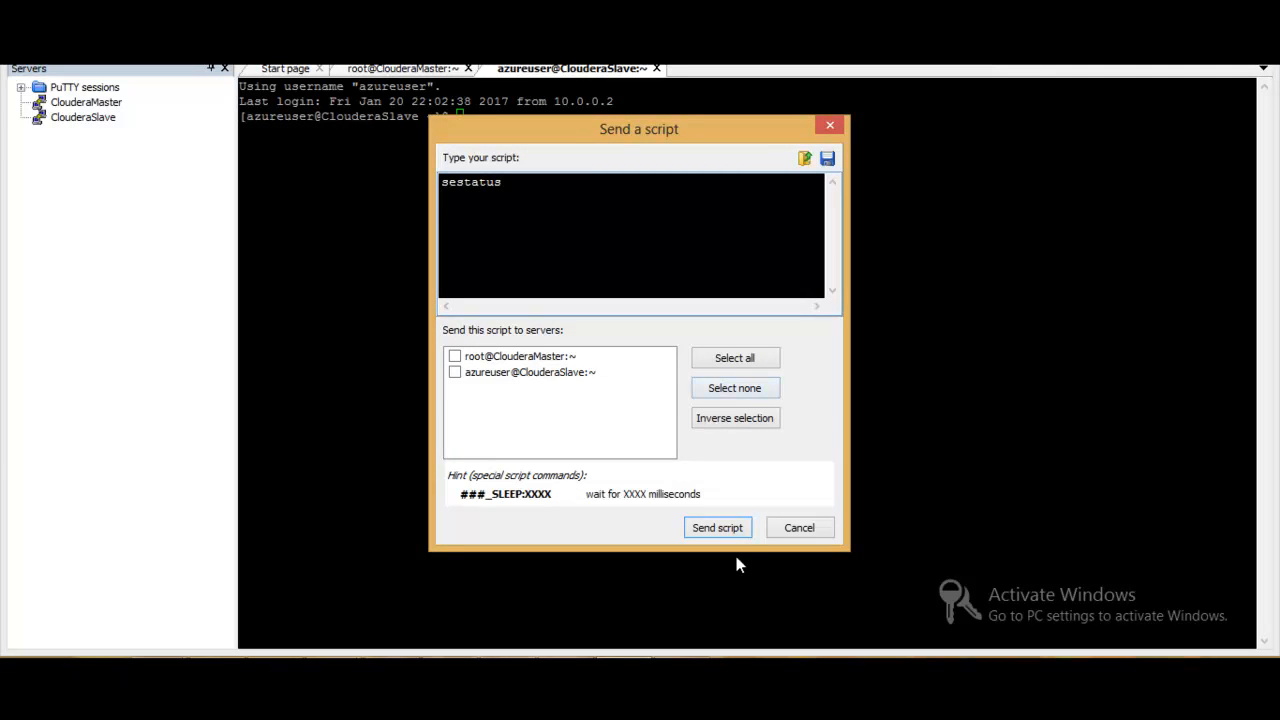
left_click(456, 358)
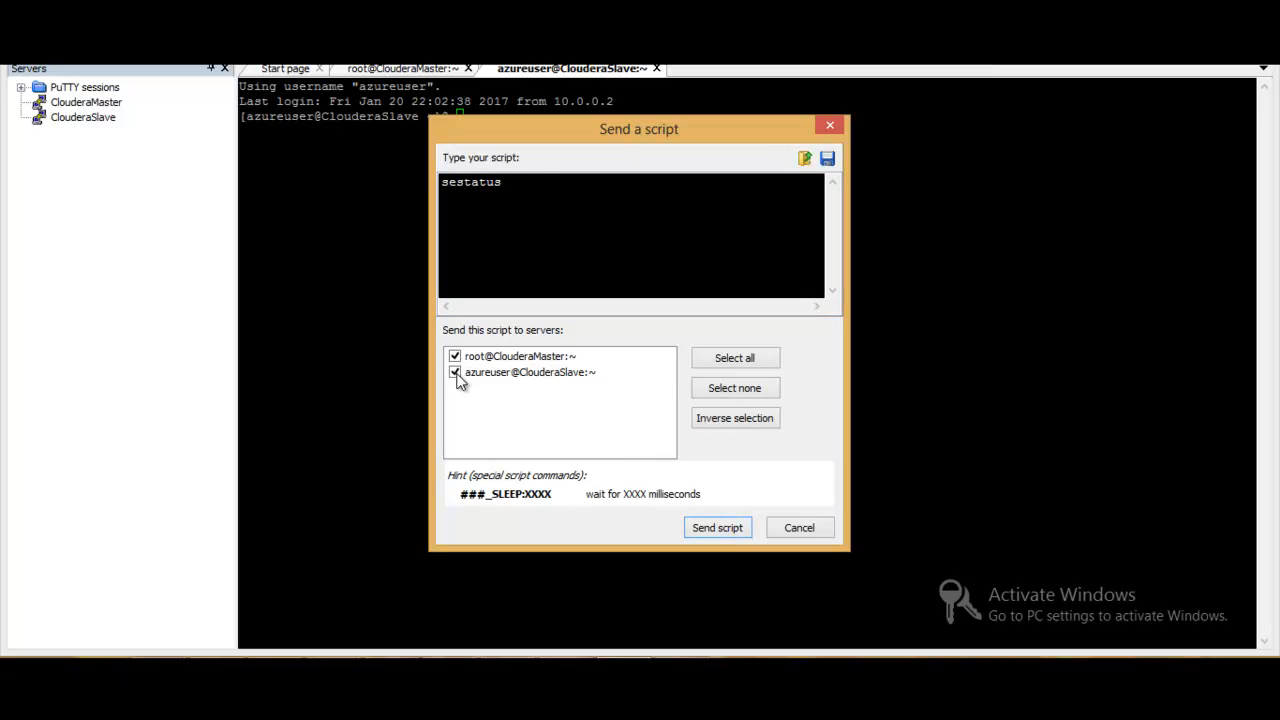
left_click_drag(572, 129, 767, 86)
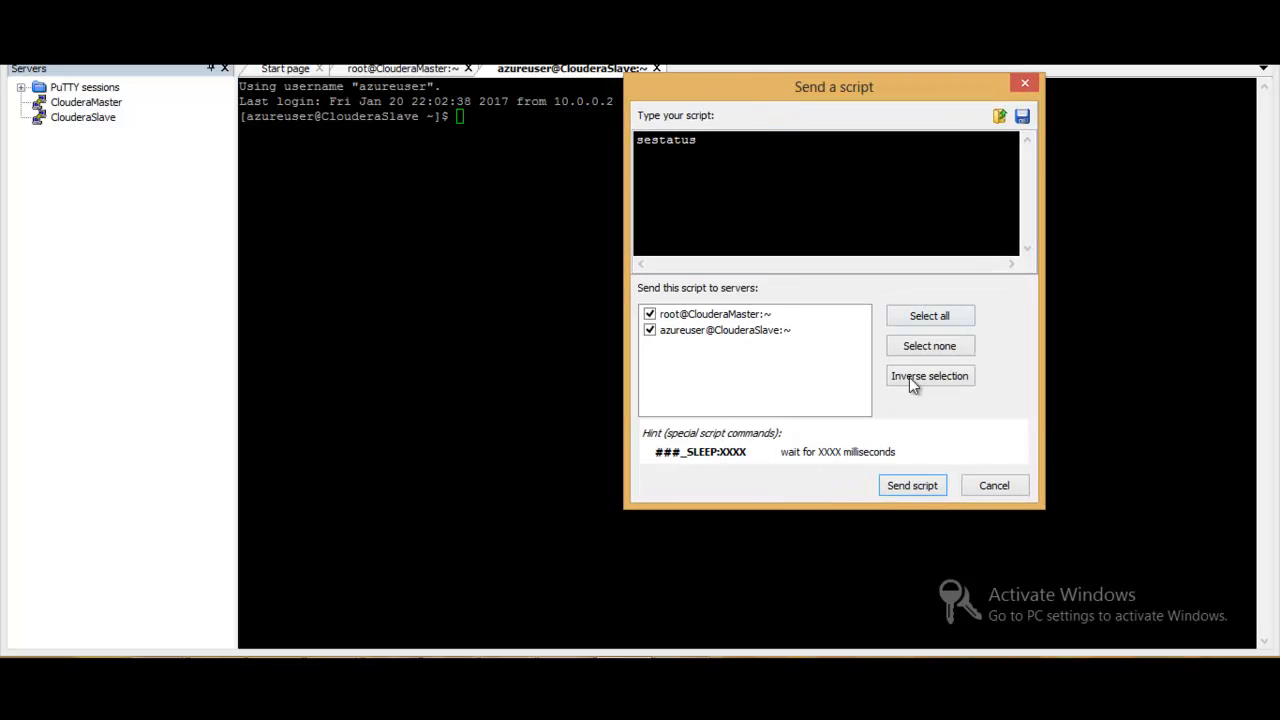
left_click(897, 486)
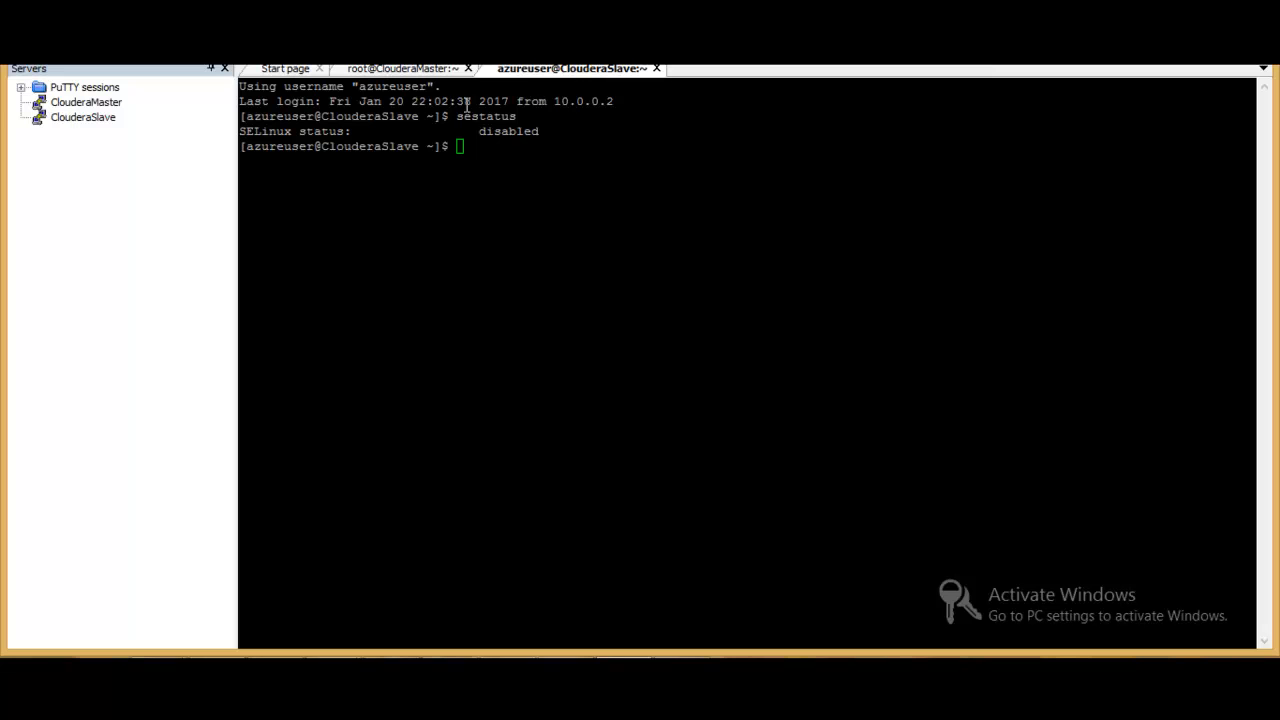
left_click(427, 70)
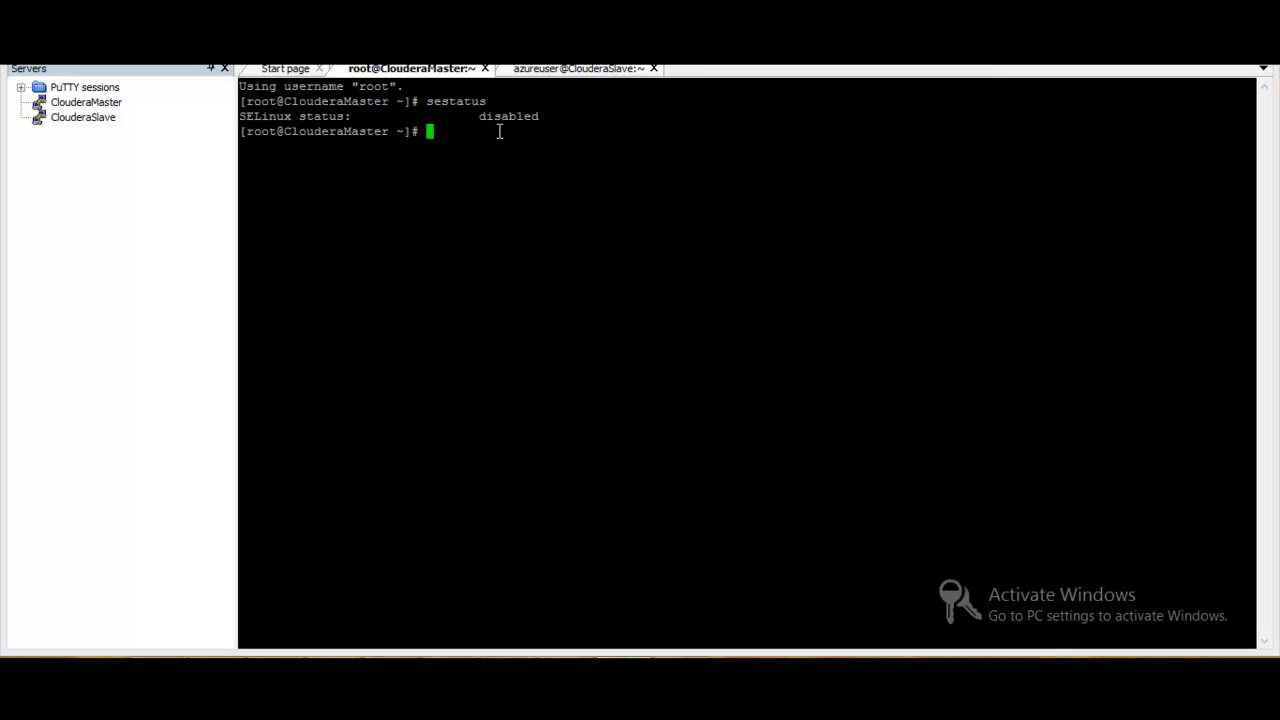
left_click(564, 72)
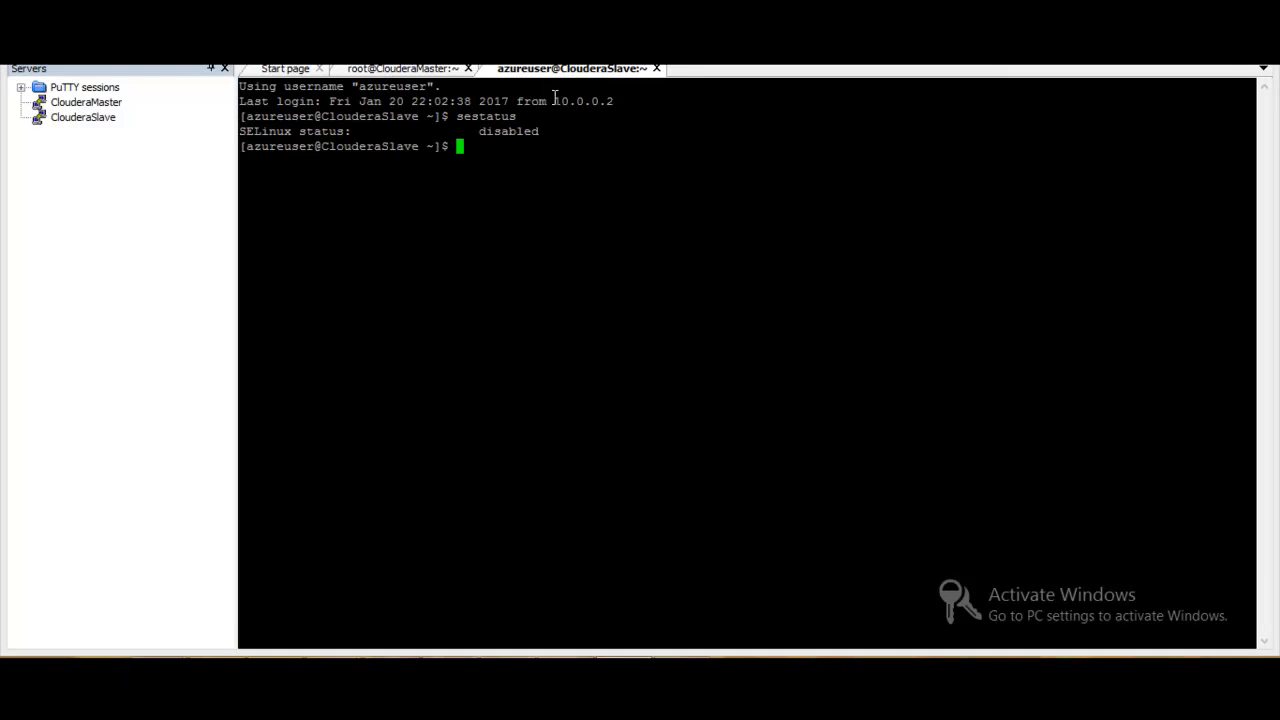
- Switch to the root user in the ClouderaSlave session with su, entering the root password
type("su")
key("Return")
key("Return")
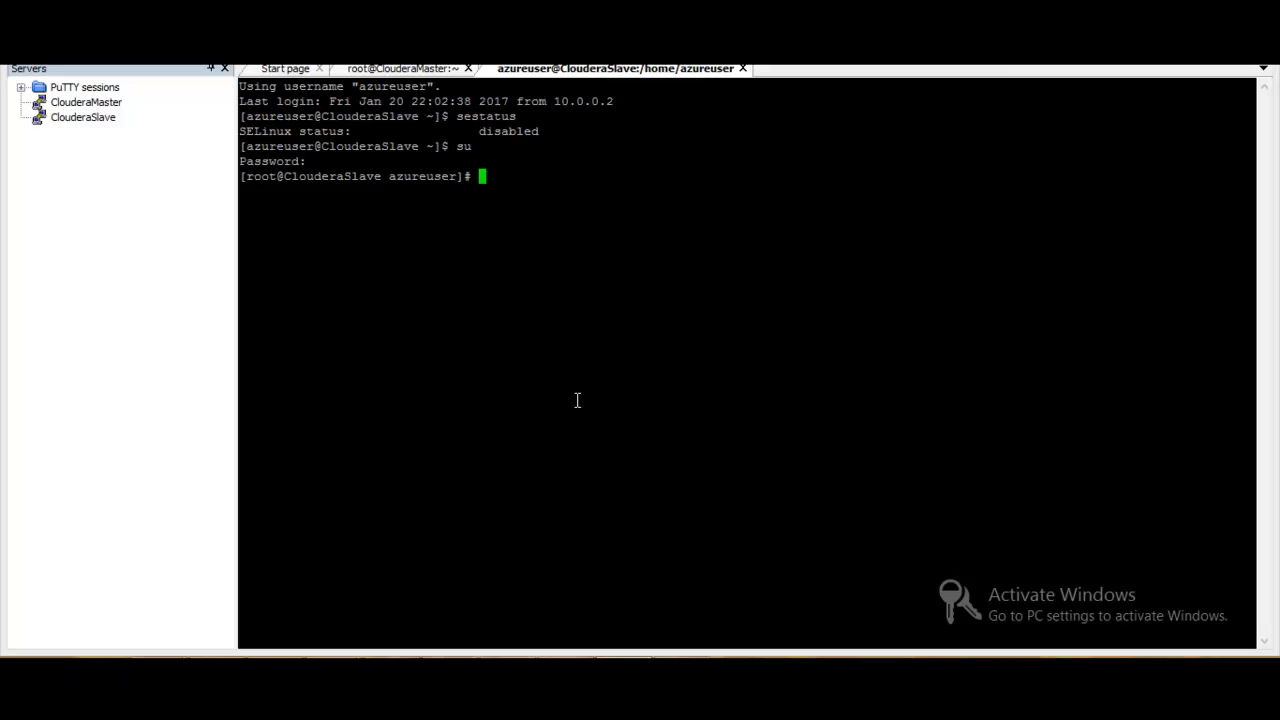
- Check the firewall on both servers by sending the script /etc/init.d/iptables status and reading each session's output
left_click(218, 51)
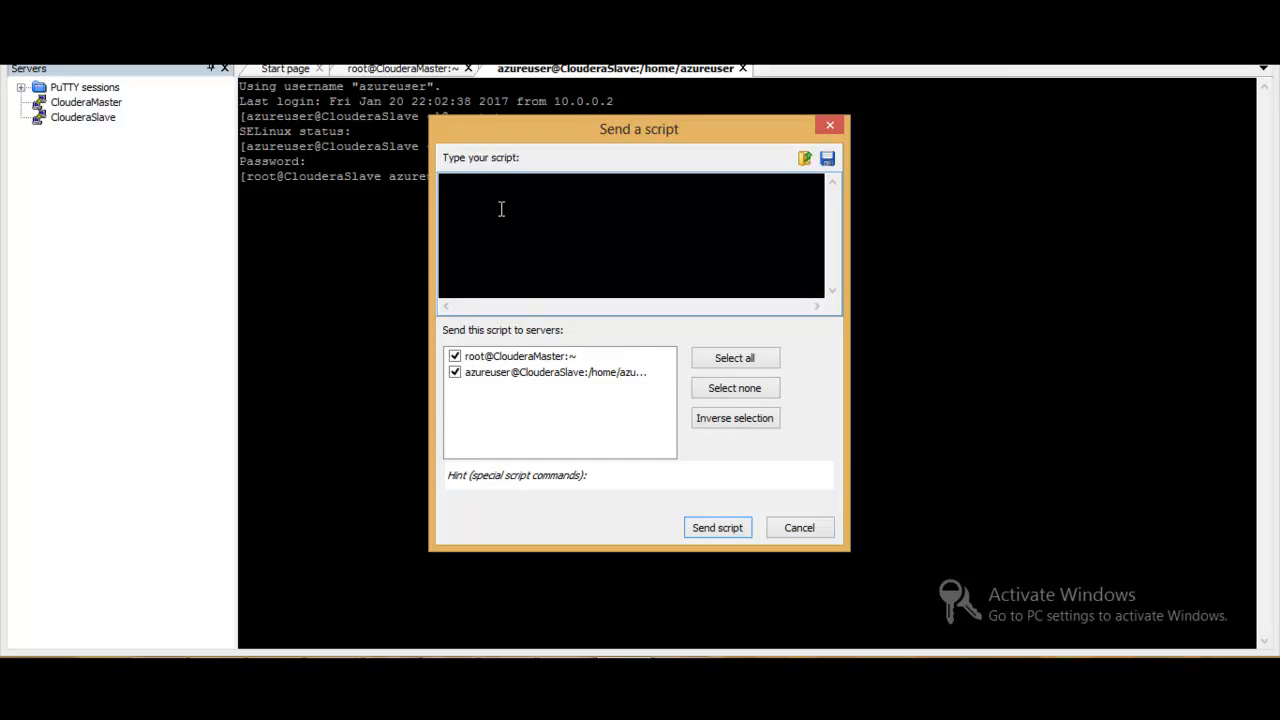
type("/etc/")
type("init.d/iptables status")
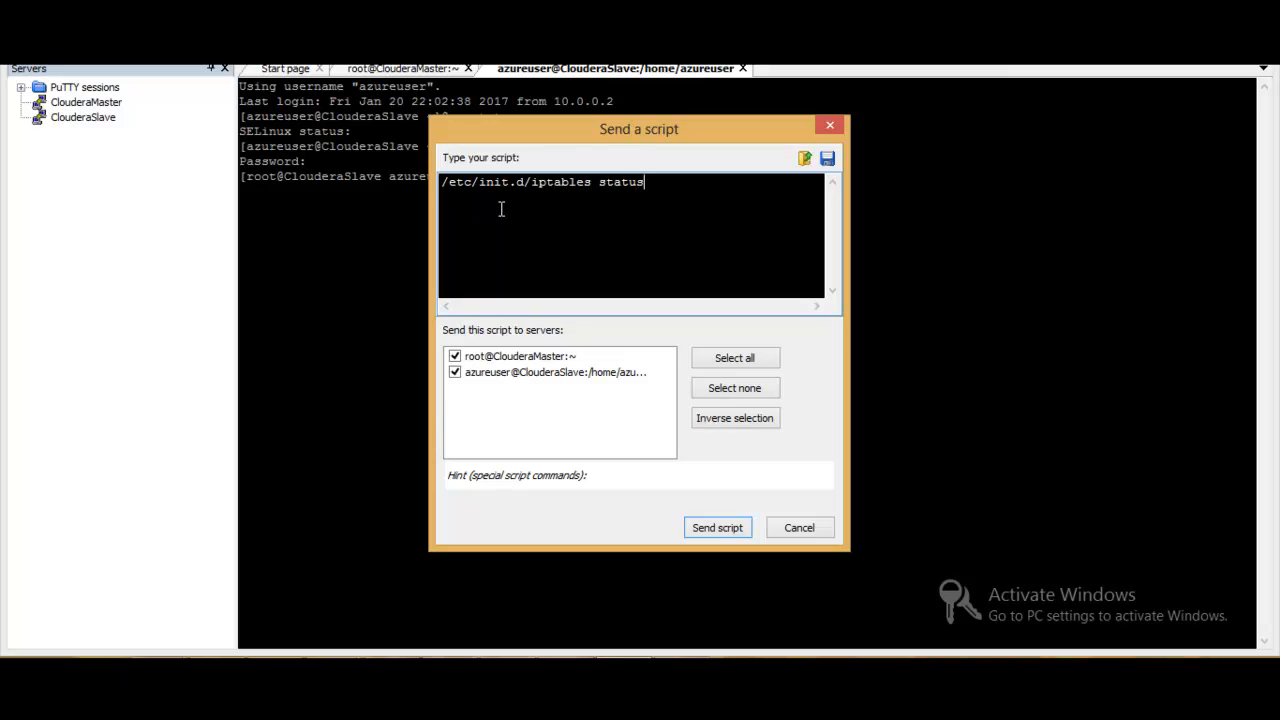
key("Return")
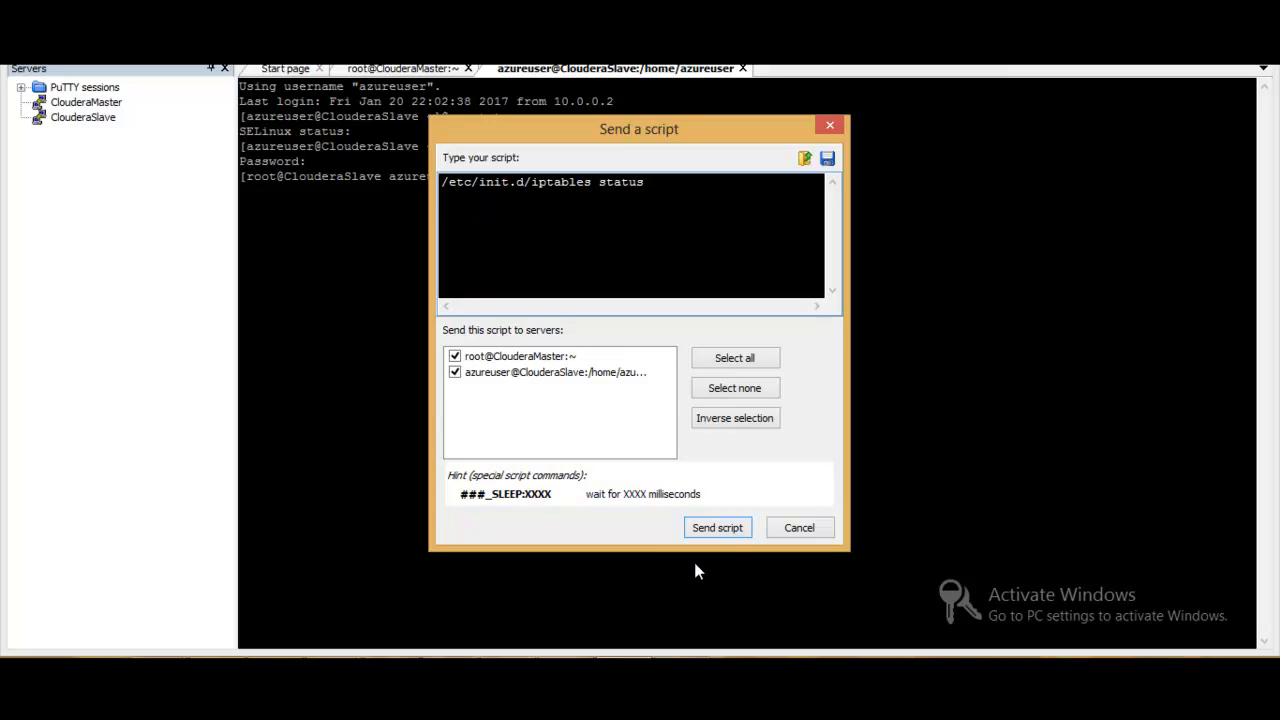
left_click(717, 528)
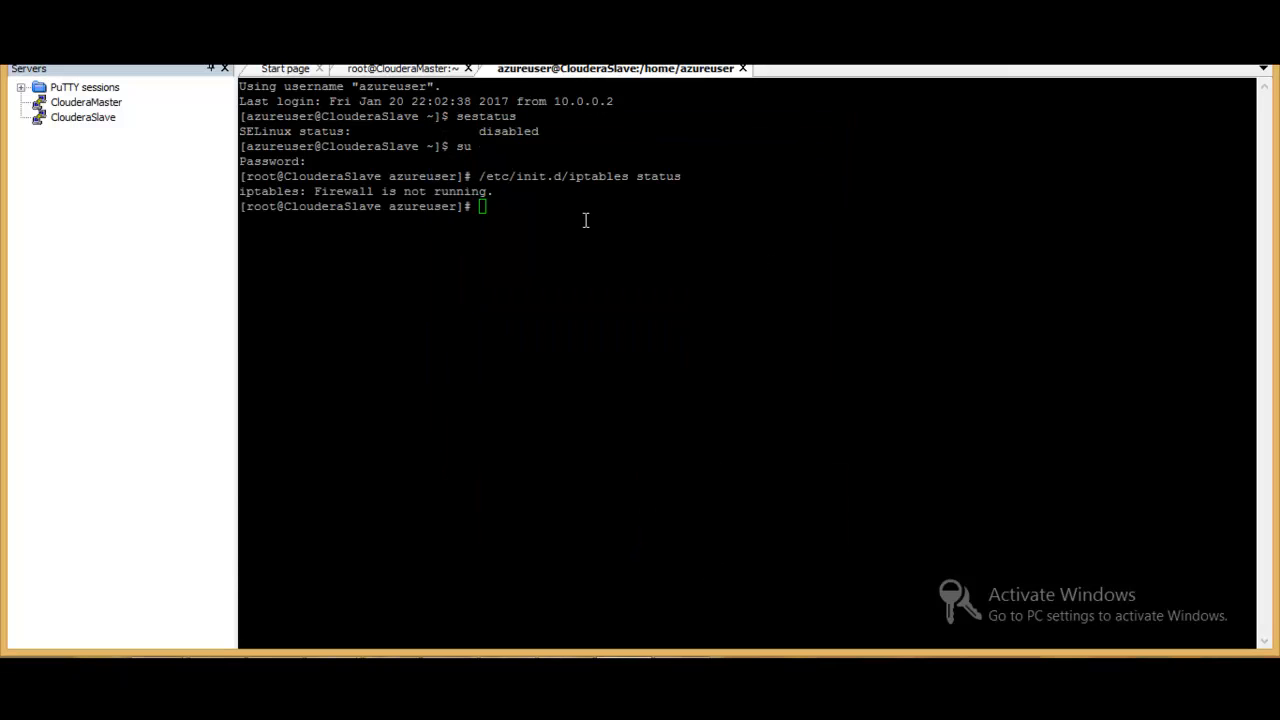
left_click(437, 69)
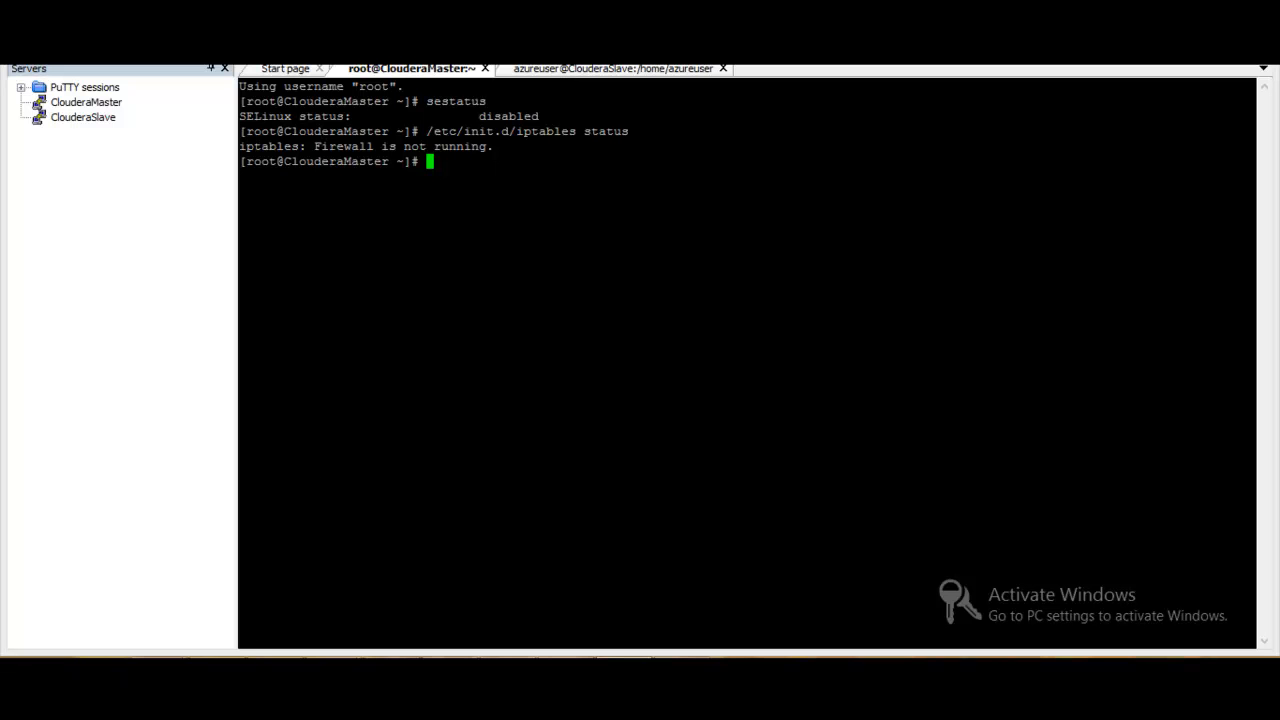
- Switch to the setup guide in the browser and review the sections on overcommit_memory, vm.swappiness and stopping the firewalls
left_click(238, 674)
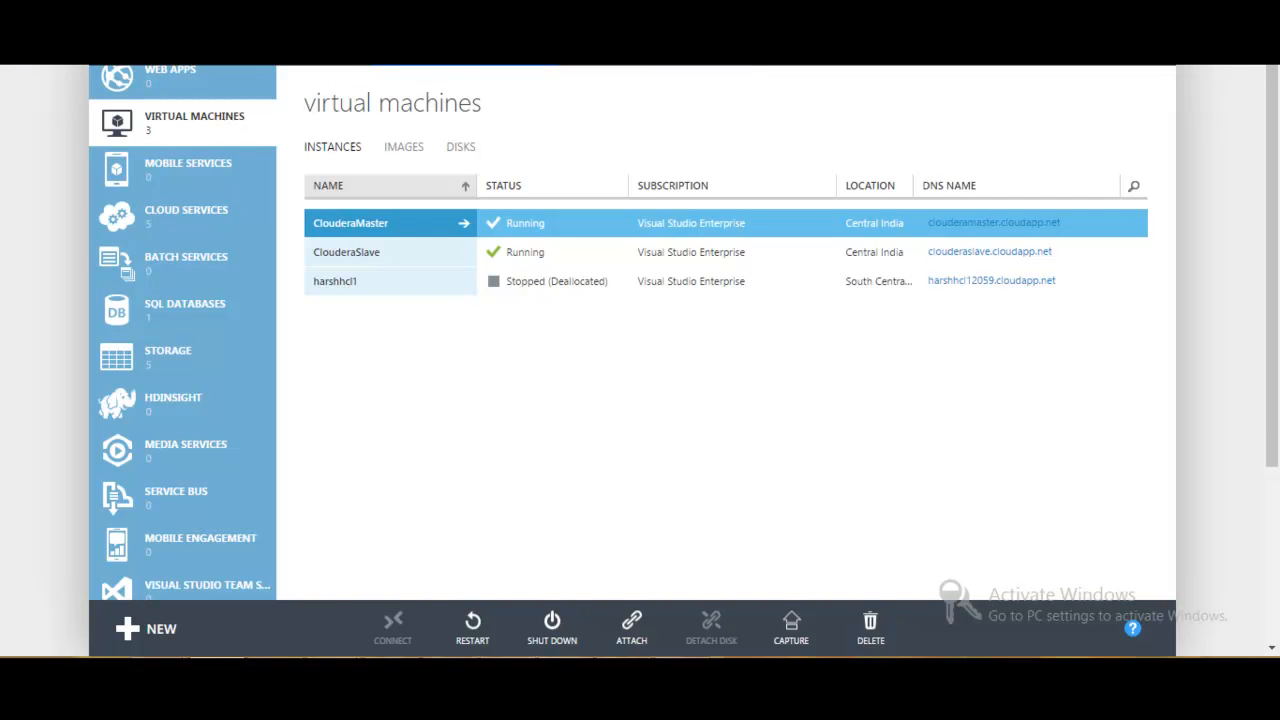
left_click(780, 20)
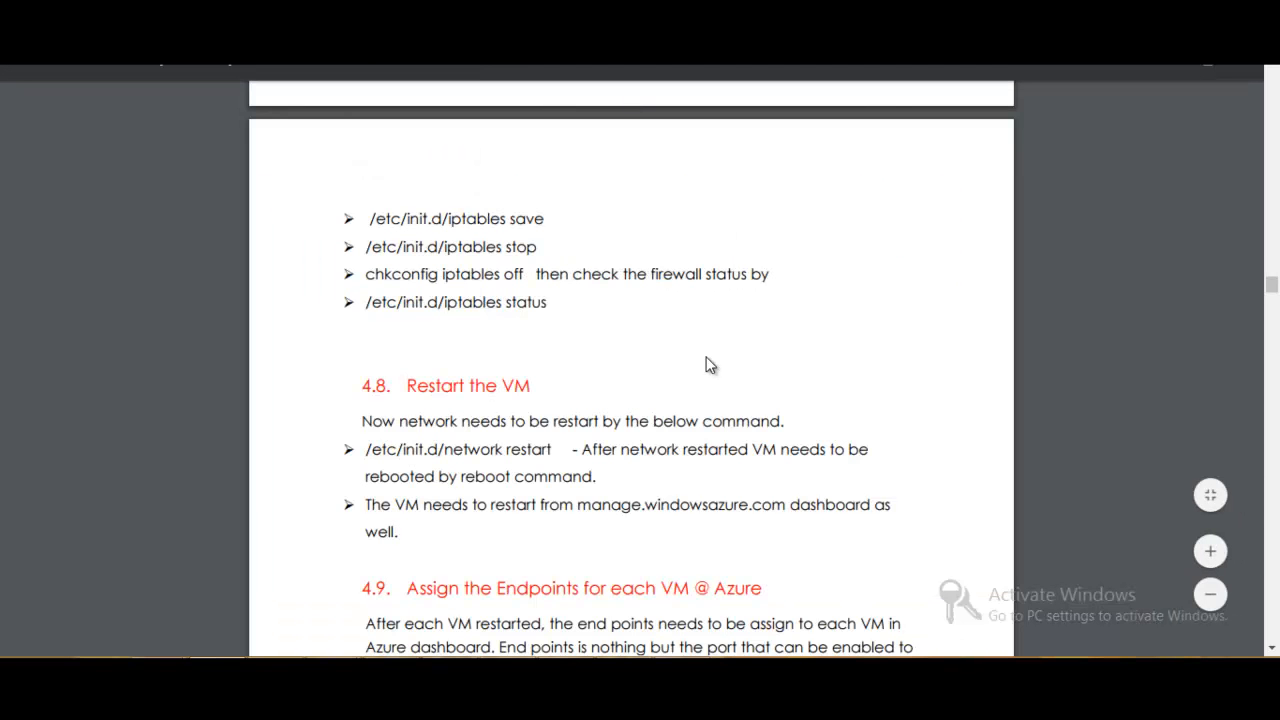
scroll(706, 365, "up", 10)
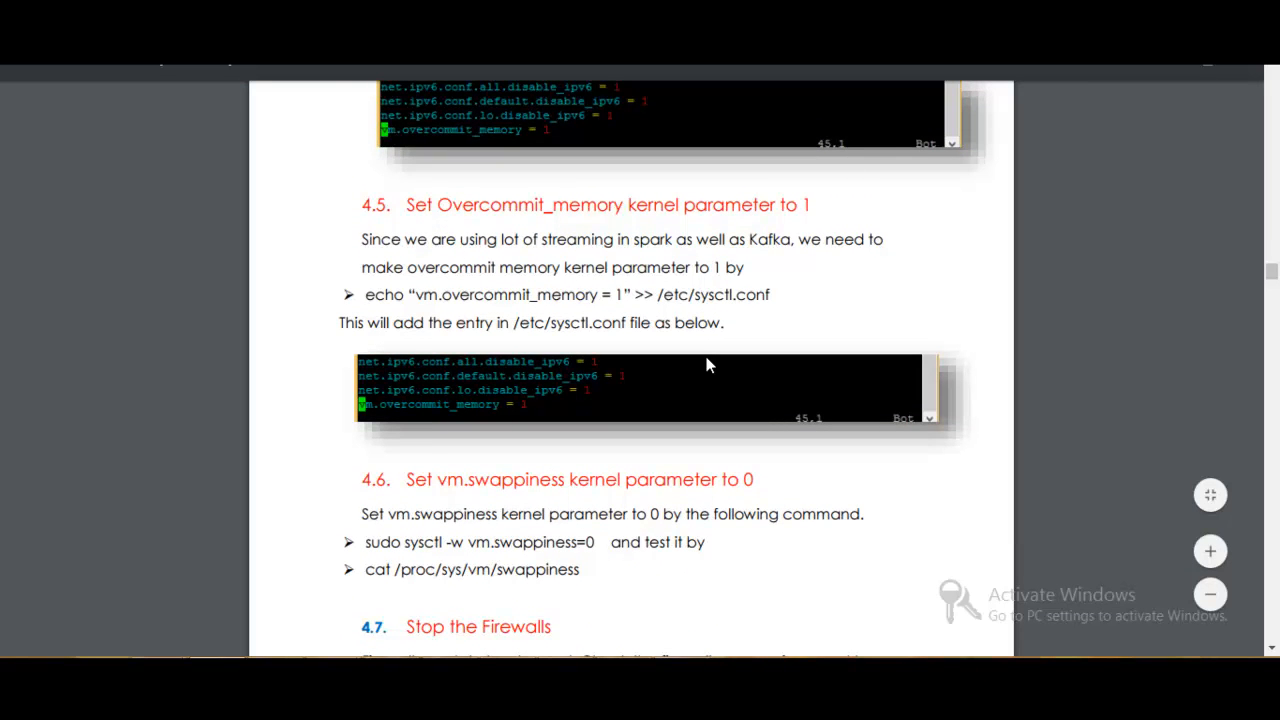
scroll(706, 365, "down", 4)
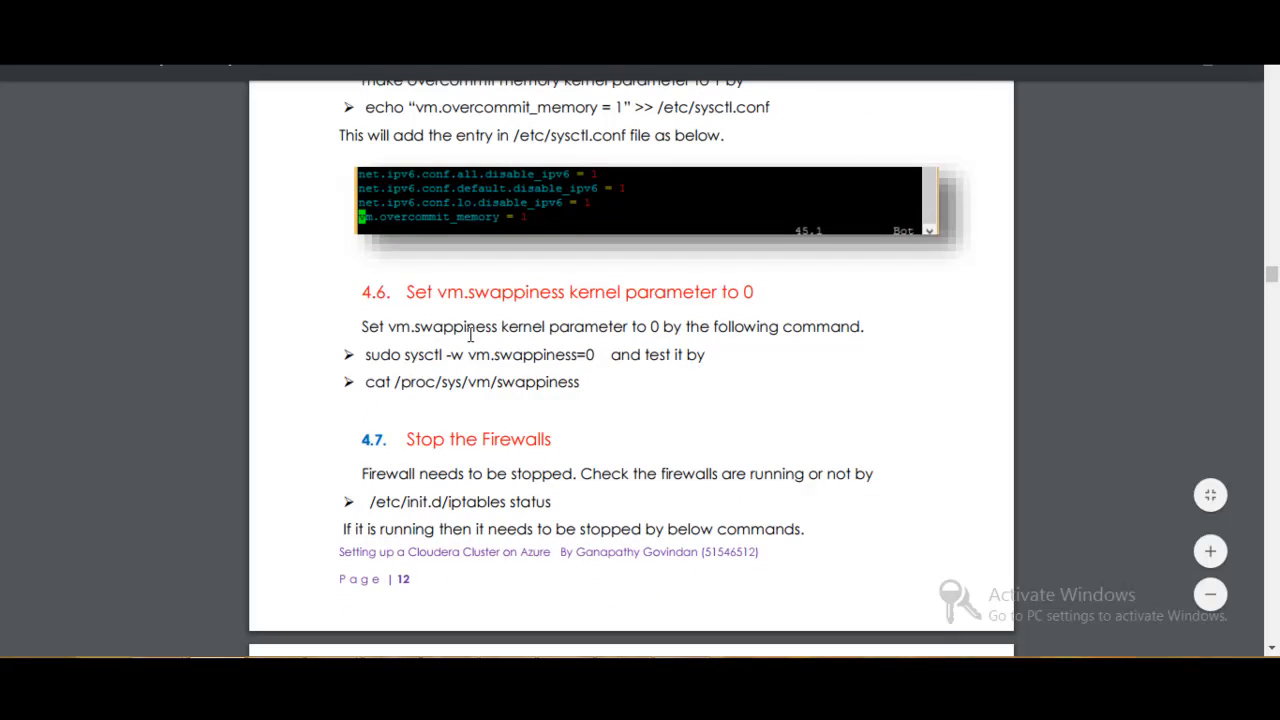
- Set vm.swappiness to 0 on both servers by sending the guide's command sysctl -w vm.swappiness=0 as a script and executing it in each session
left_click_drag(404, 355, 592, 346)
key("ctrl+c")
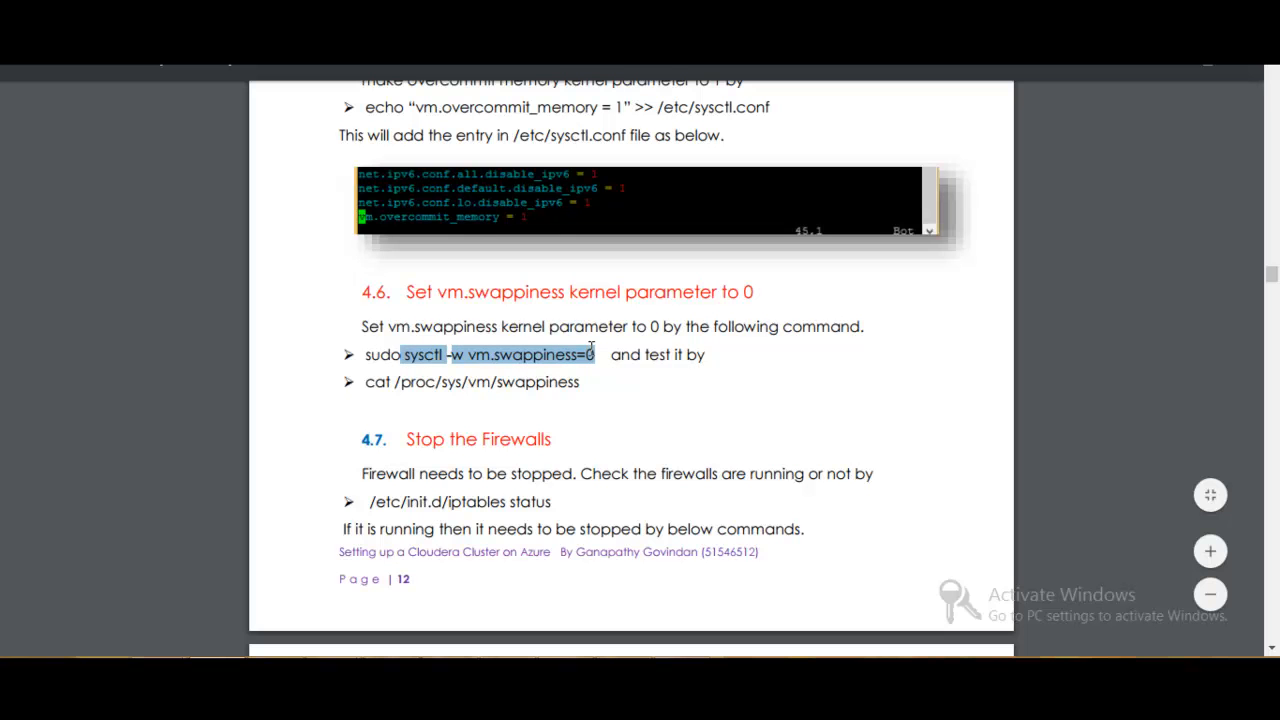
key("alt+Tab")
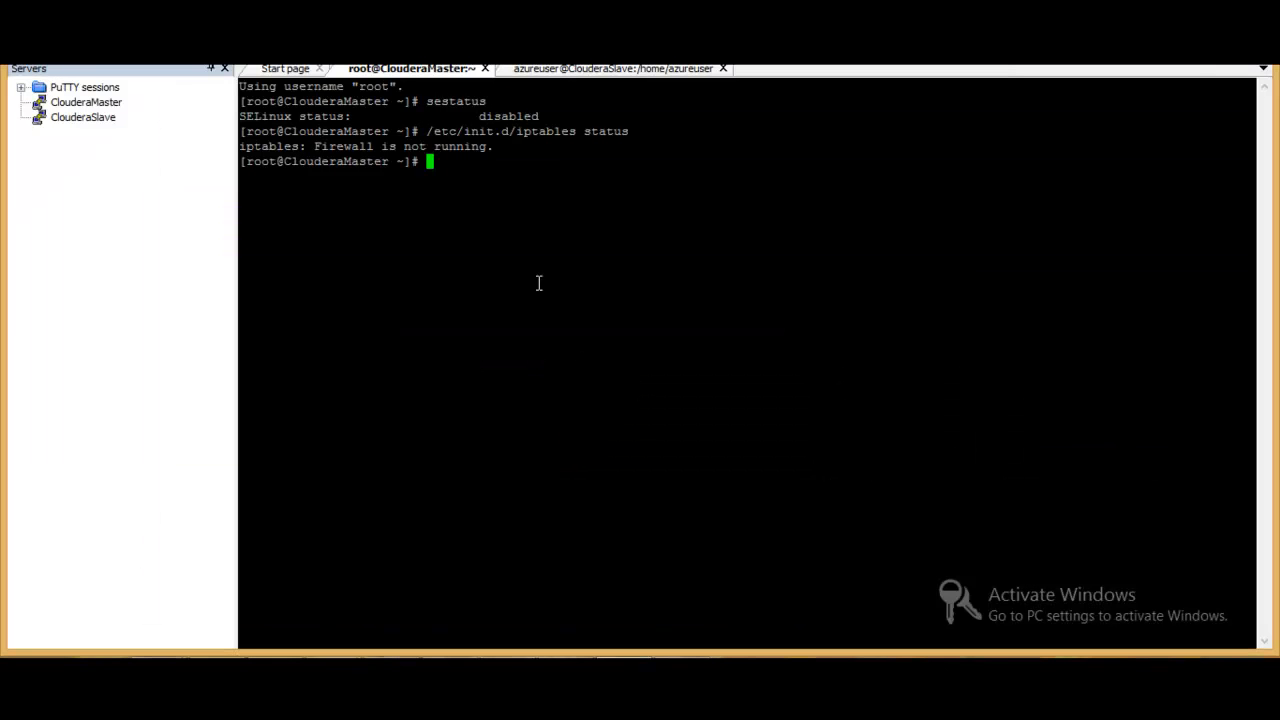
left_click(290, 54)
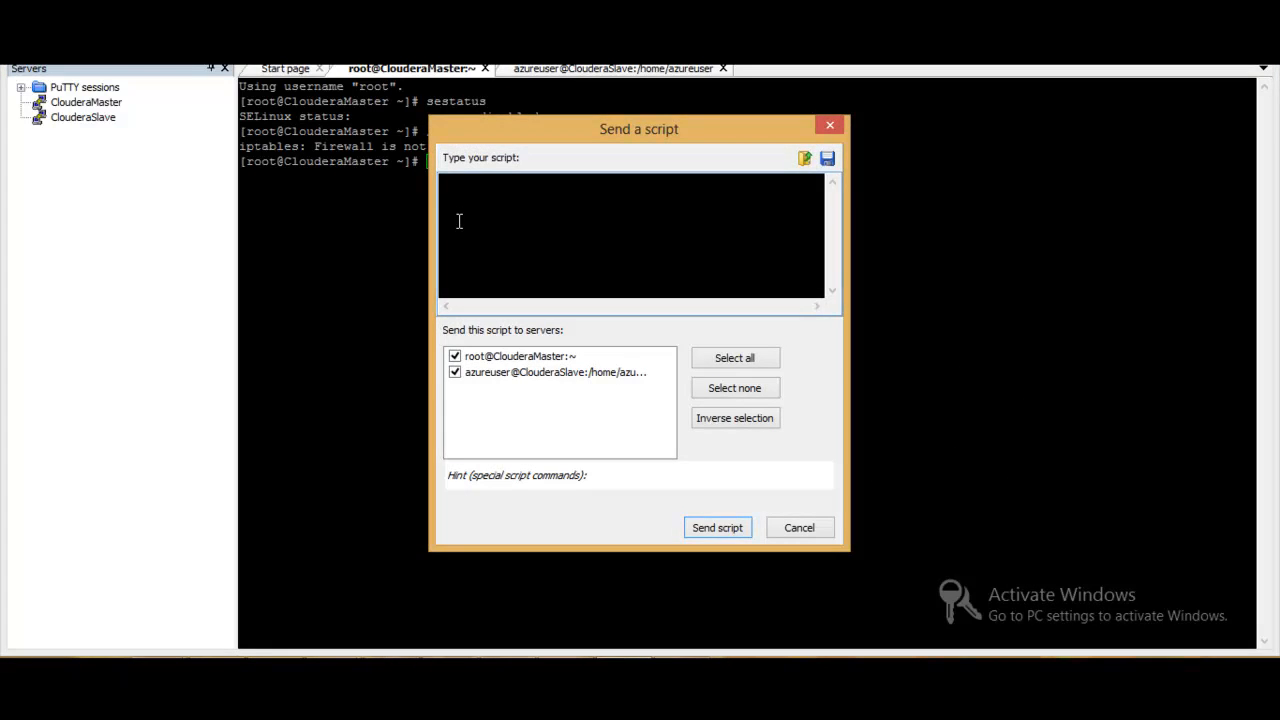
key("ctrl+v")
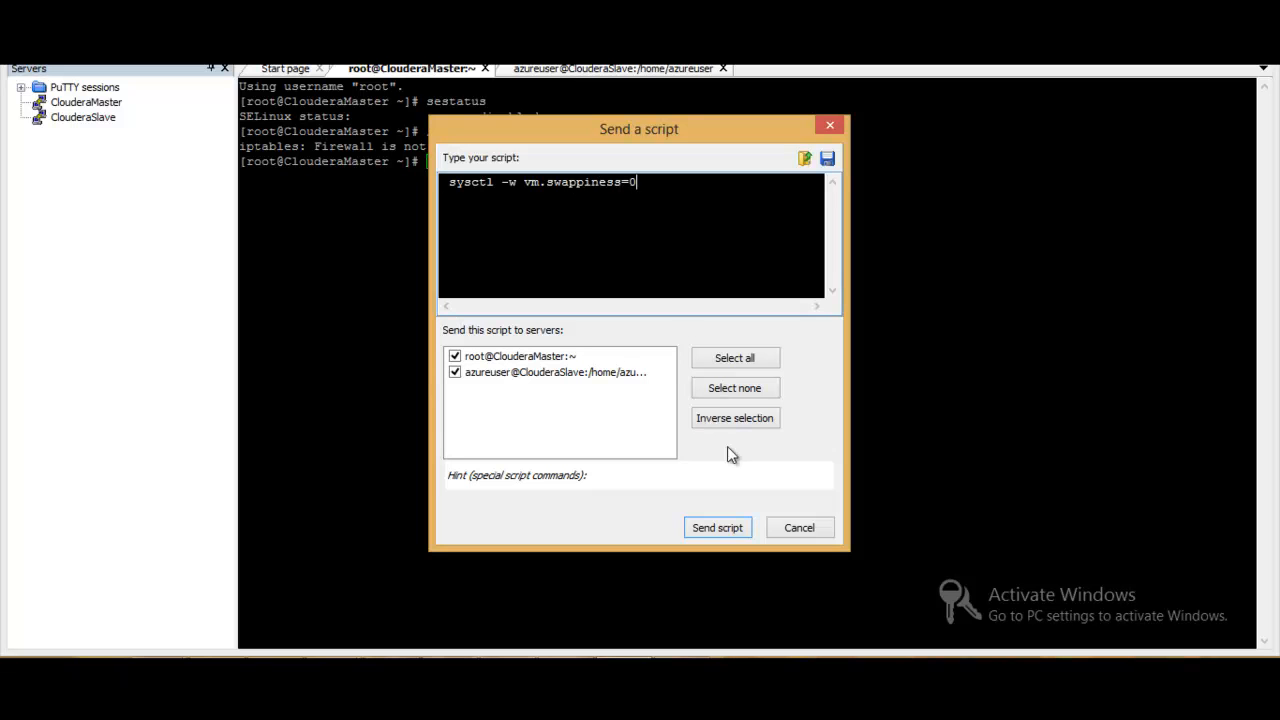
left_click(719, 529)
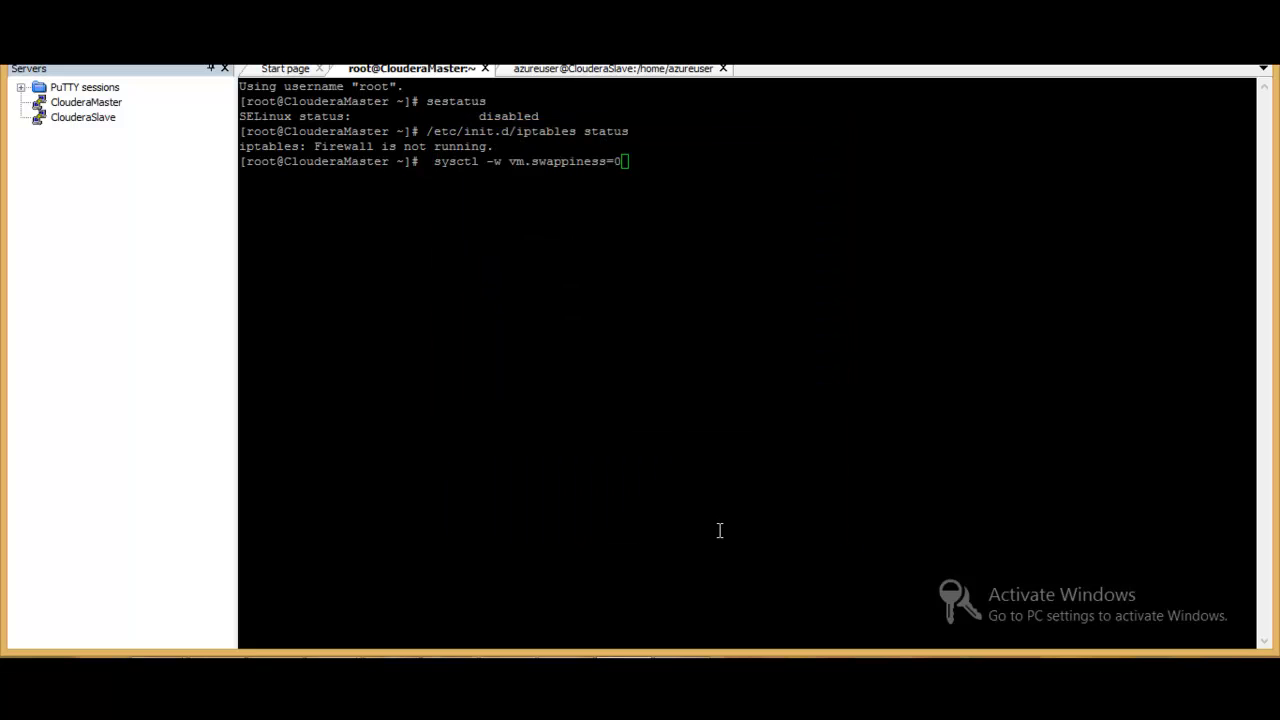
key("Return")
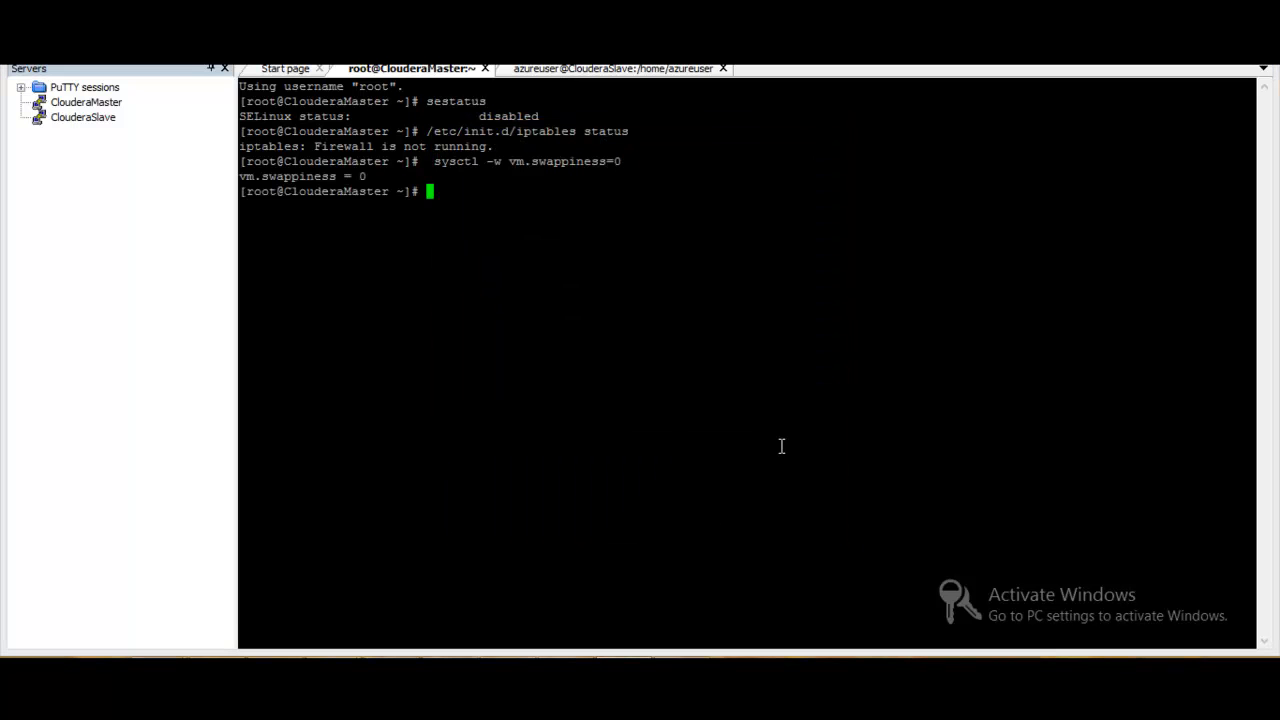
left_click(599, 68)
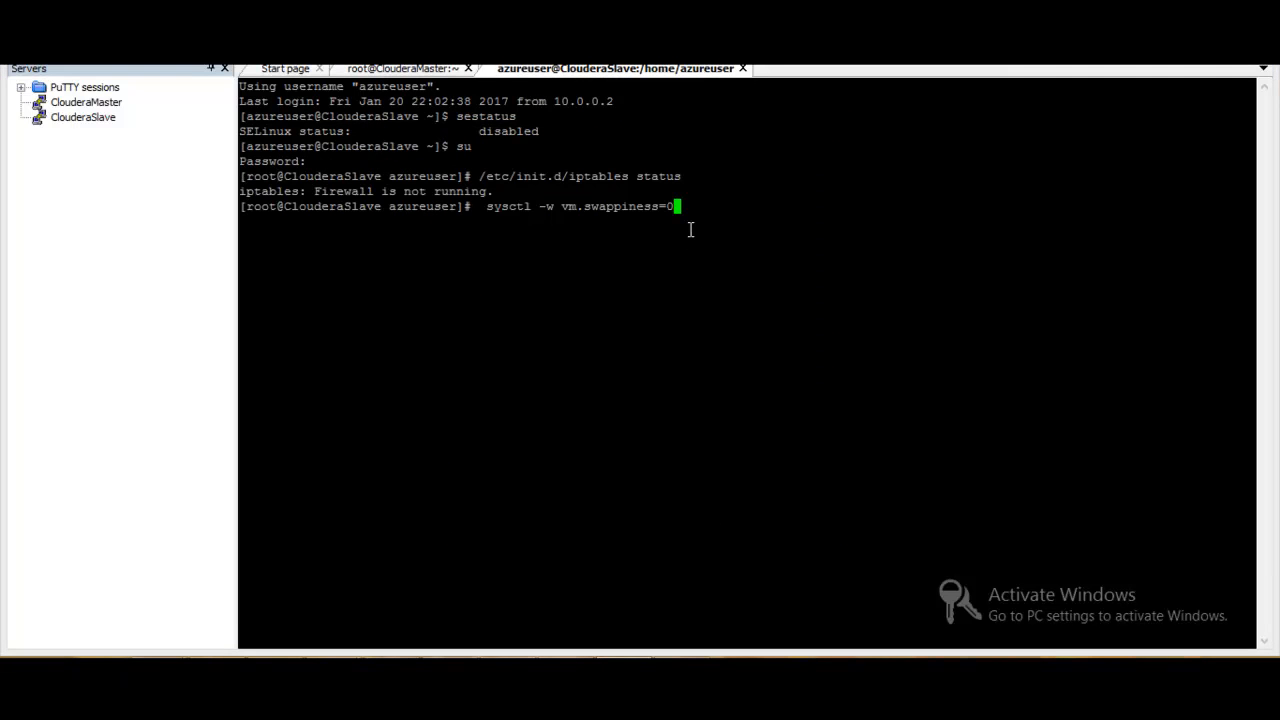
key("Return")
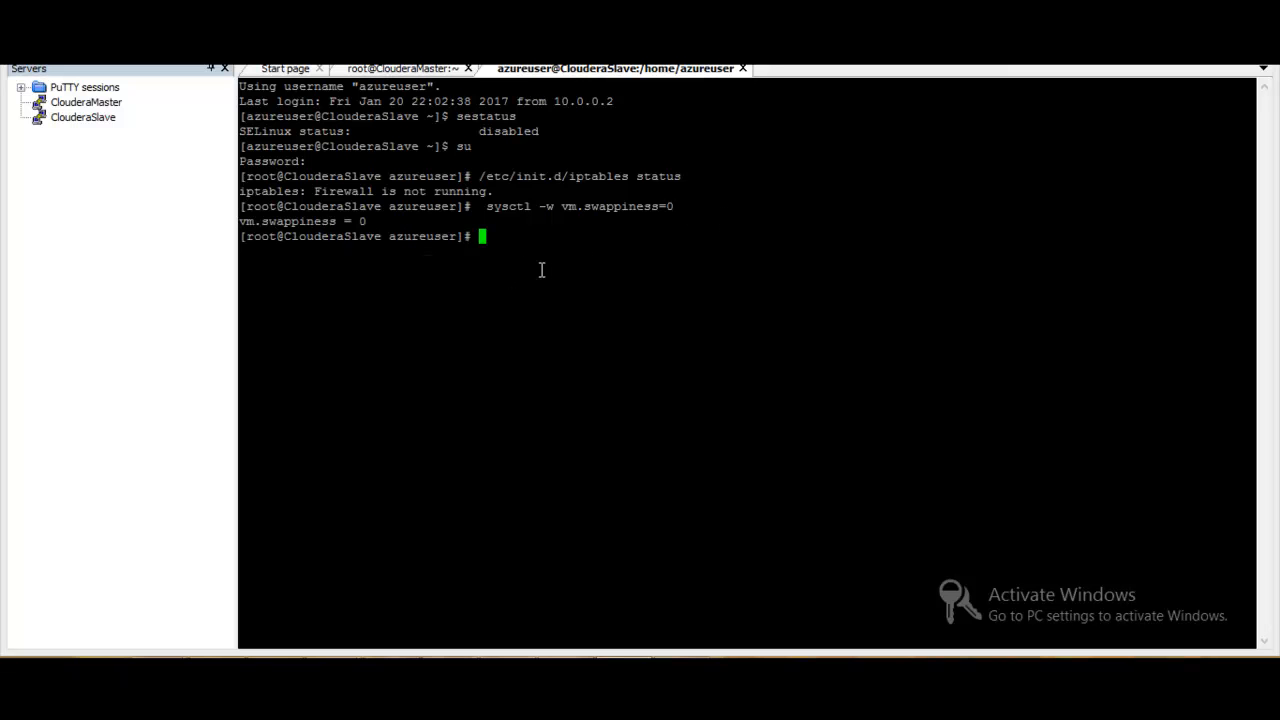
key("alt+Tab")
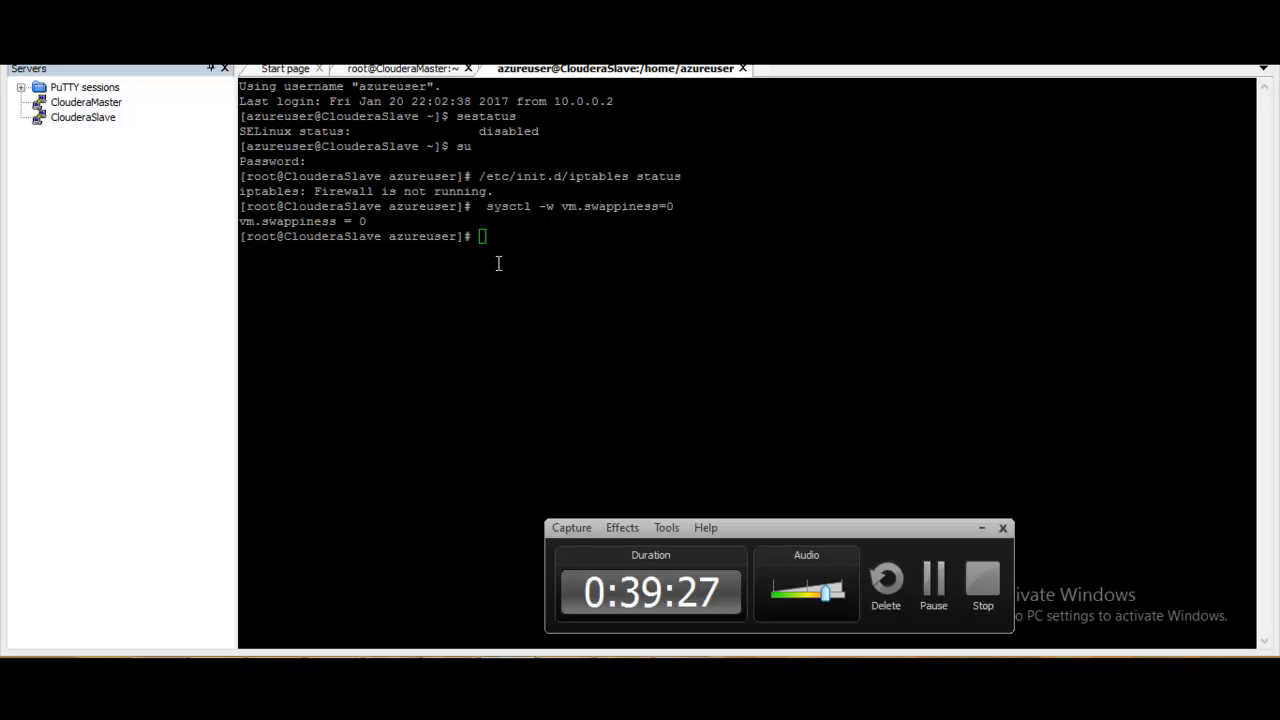
left_click(502, 272)
left_click(980, 529)
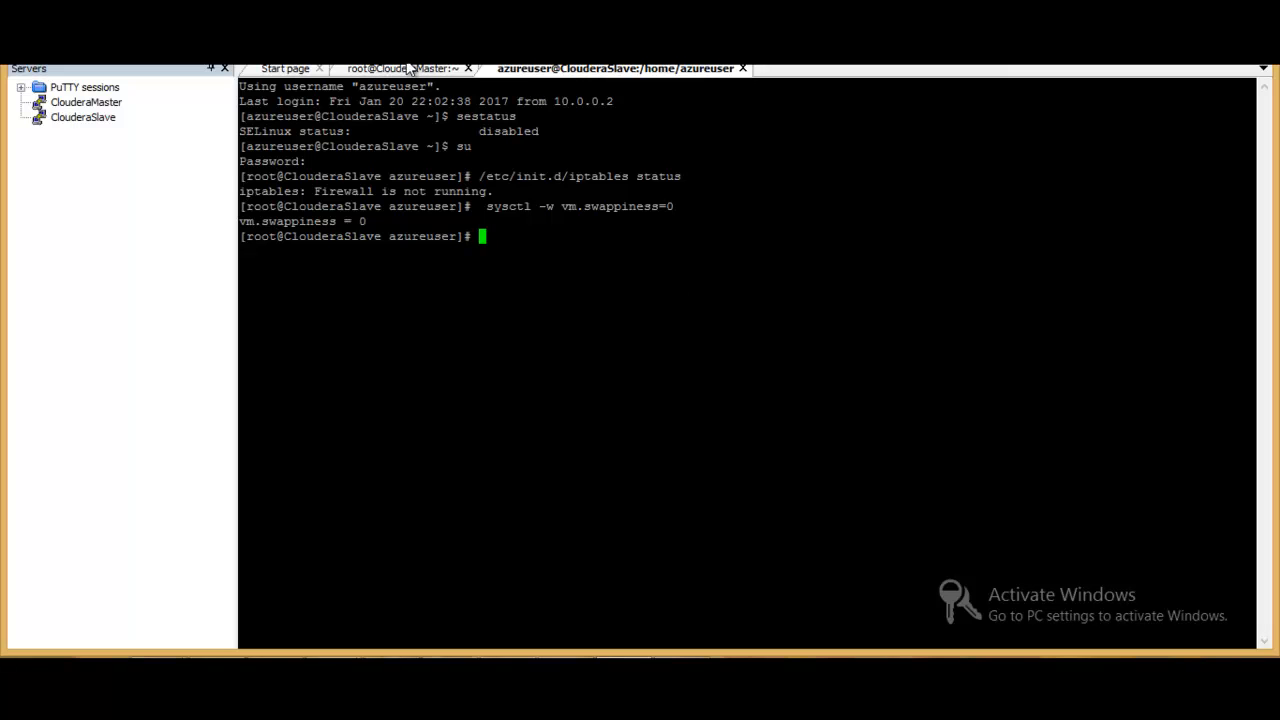
- Try to download the Cloudera Manager 5.3.2 installer in the ClouderaMaster session using the wget command copied from page 14 of the guide
left_click(408, 68)
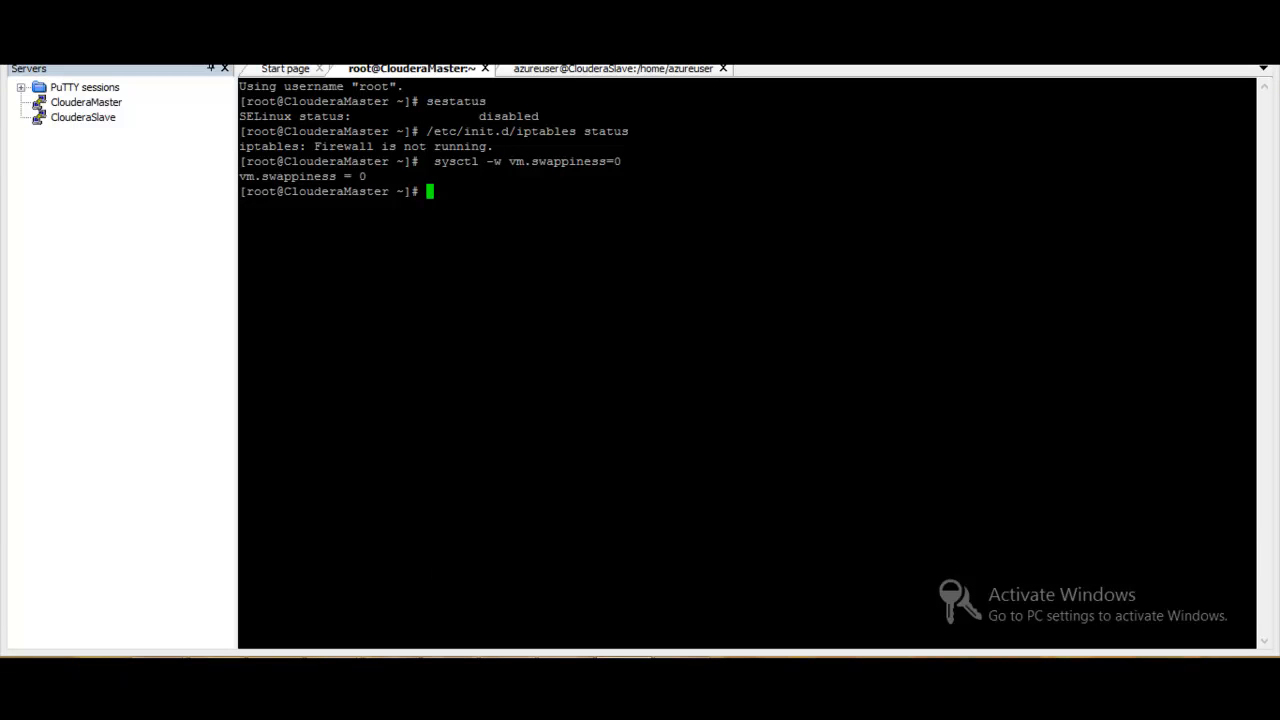
mouse_move(261, 650)
left_click(217, 656)
left_click(662, 366)
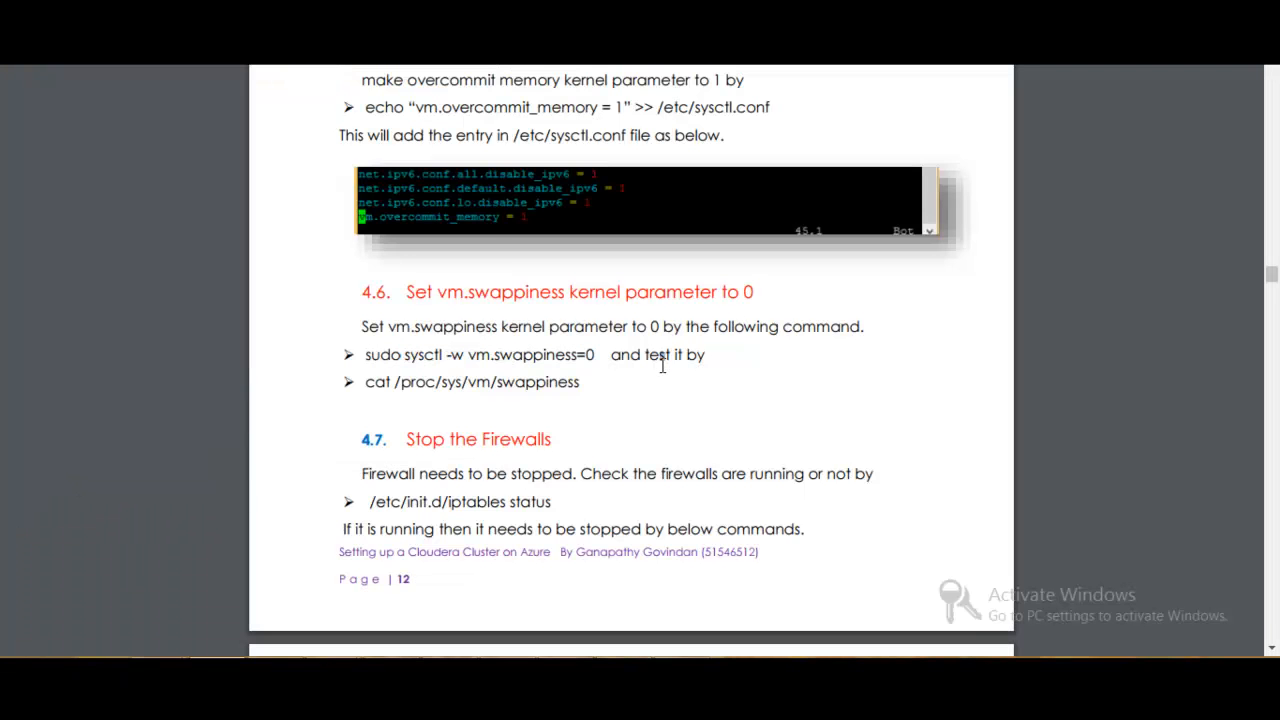
scroll(662, 366, "down", 1)
scroll(662, 366, "down", 10)
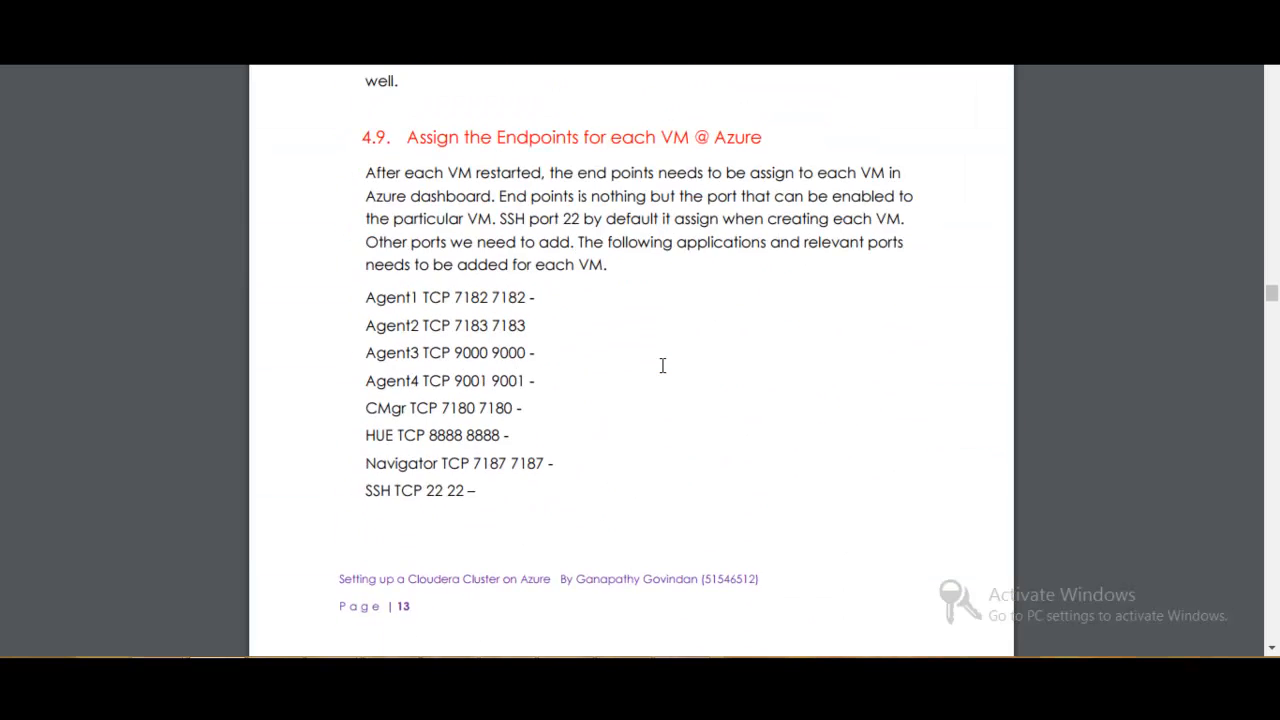
scroll(662, 366, "down", 10)
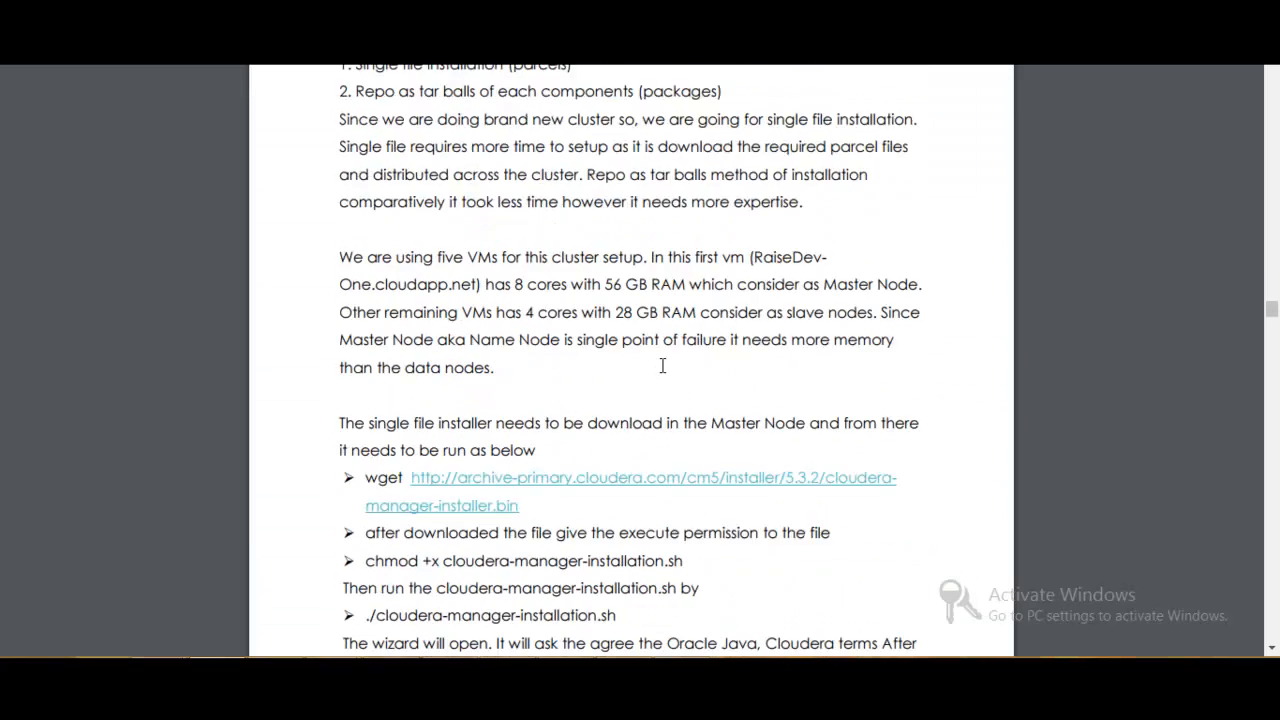
scroll(662, 366, "down", 5)
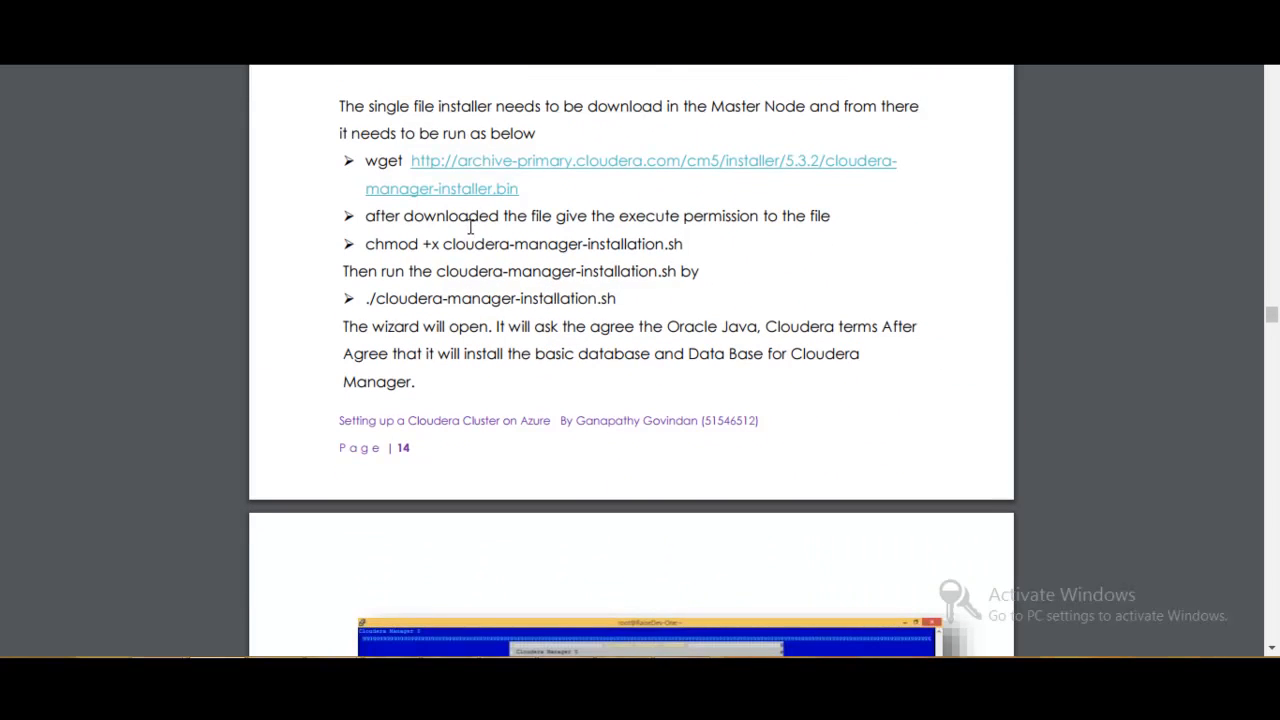
left_click_drag(364, 160, 522, 192)
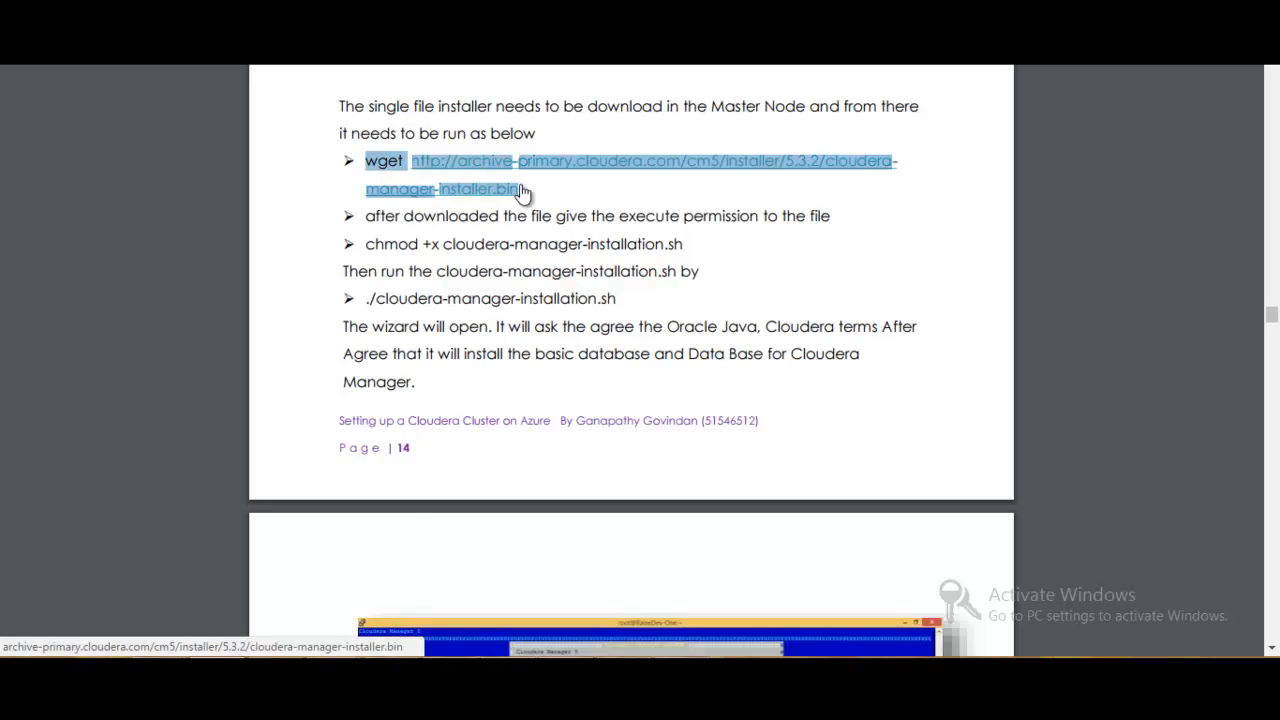
key("alt+Tab")
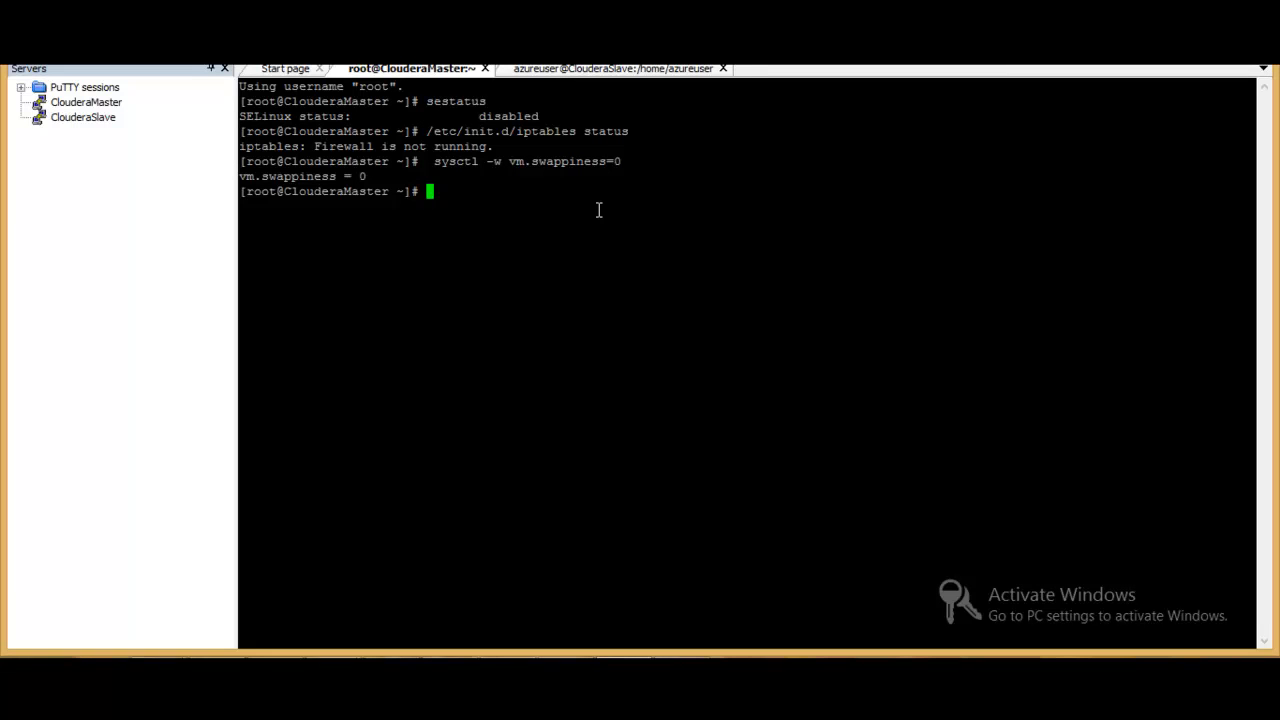
right_click(653, 256)
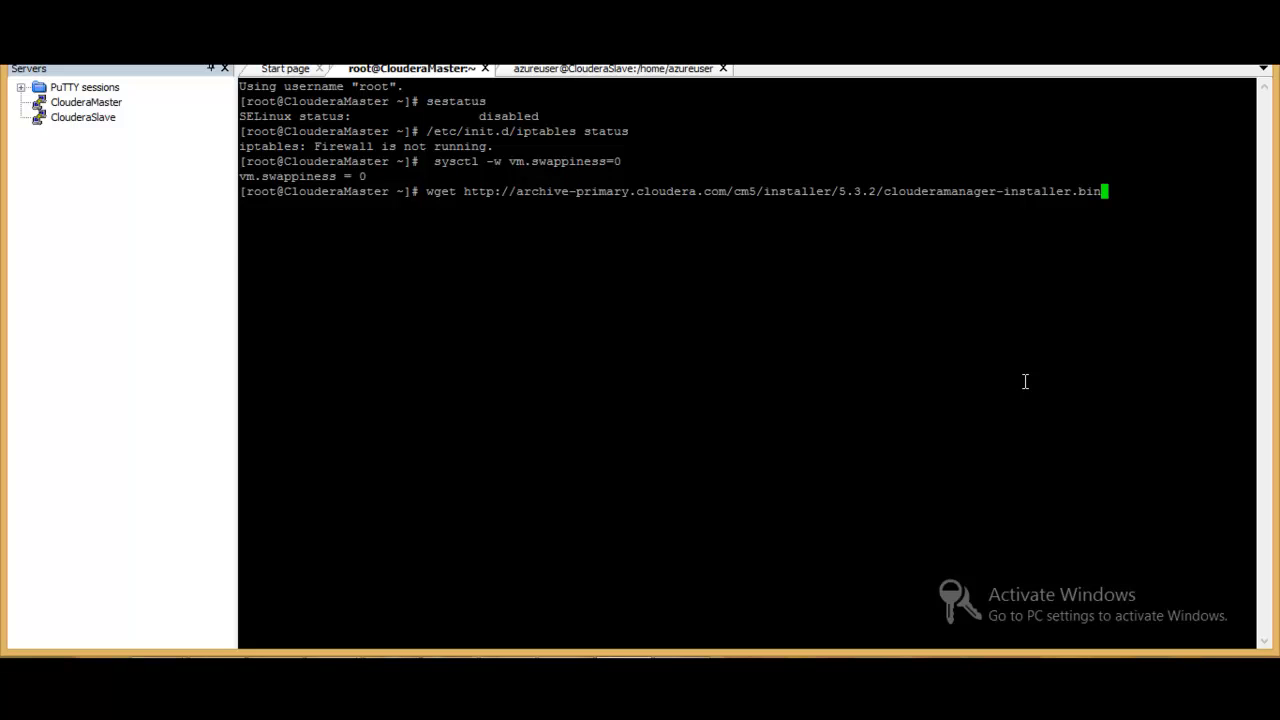
key("Return")
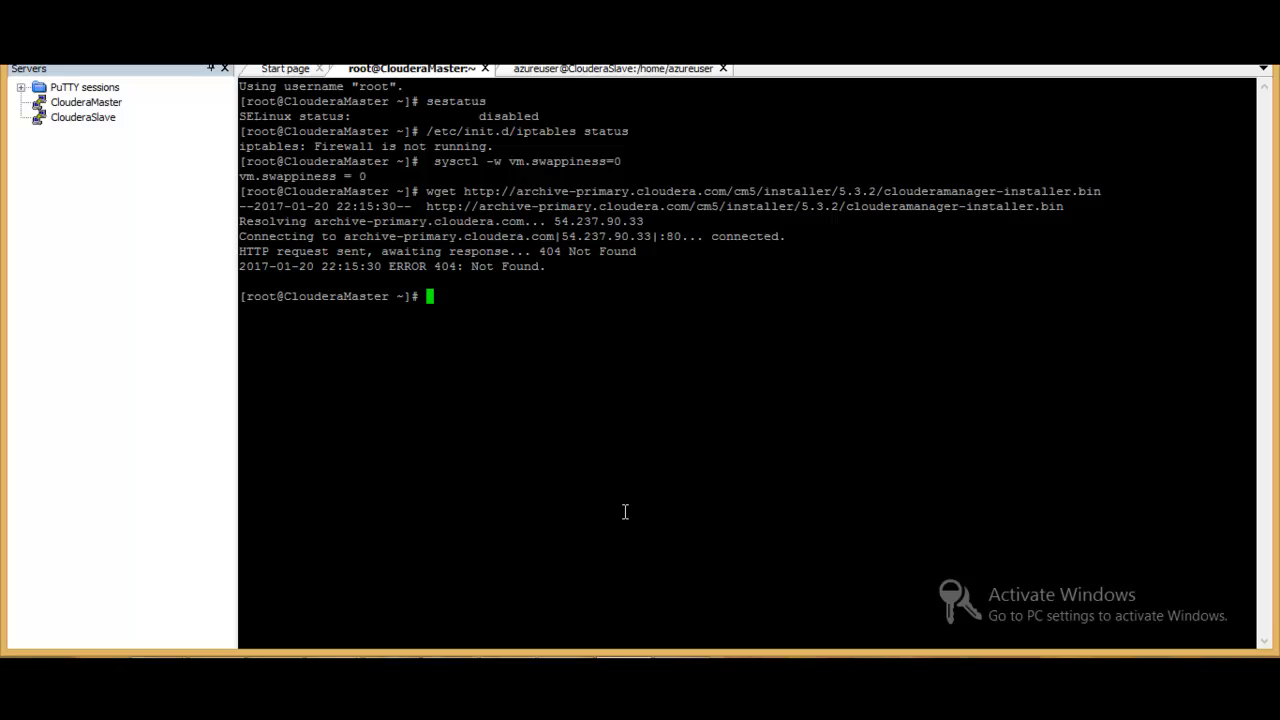
left_click(508, 672)
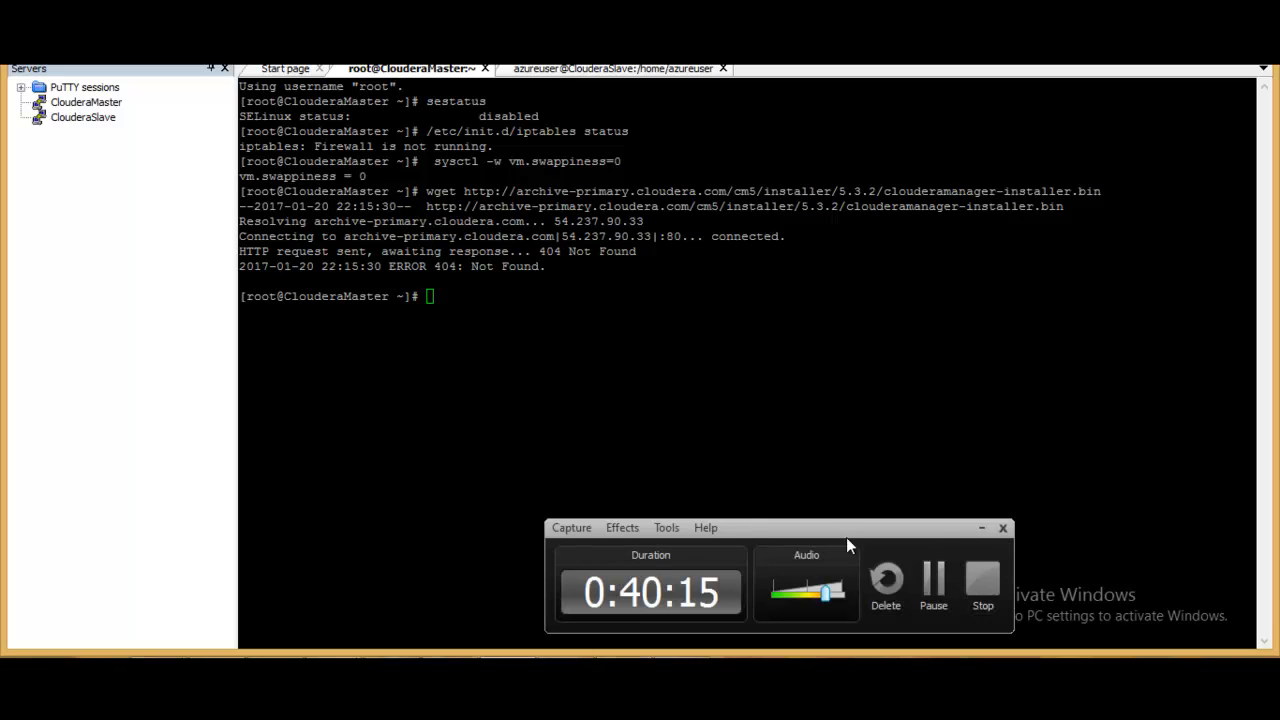
left_click(932, 602)
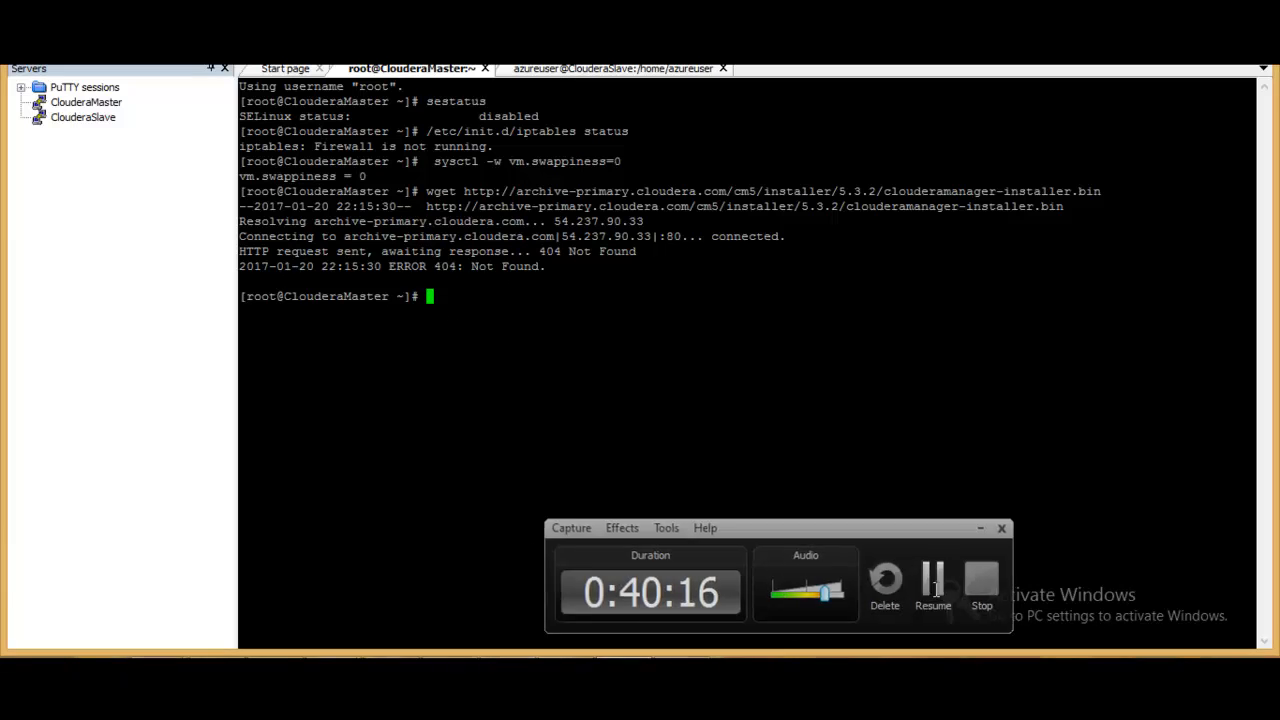
type("wget")
right_click(762, 354)
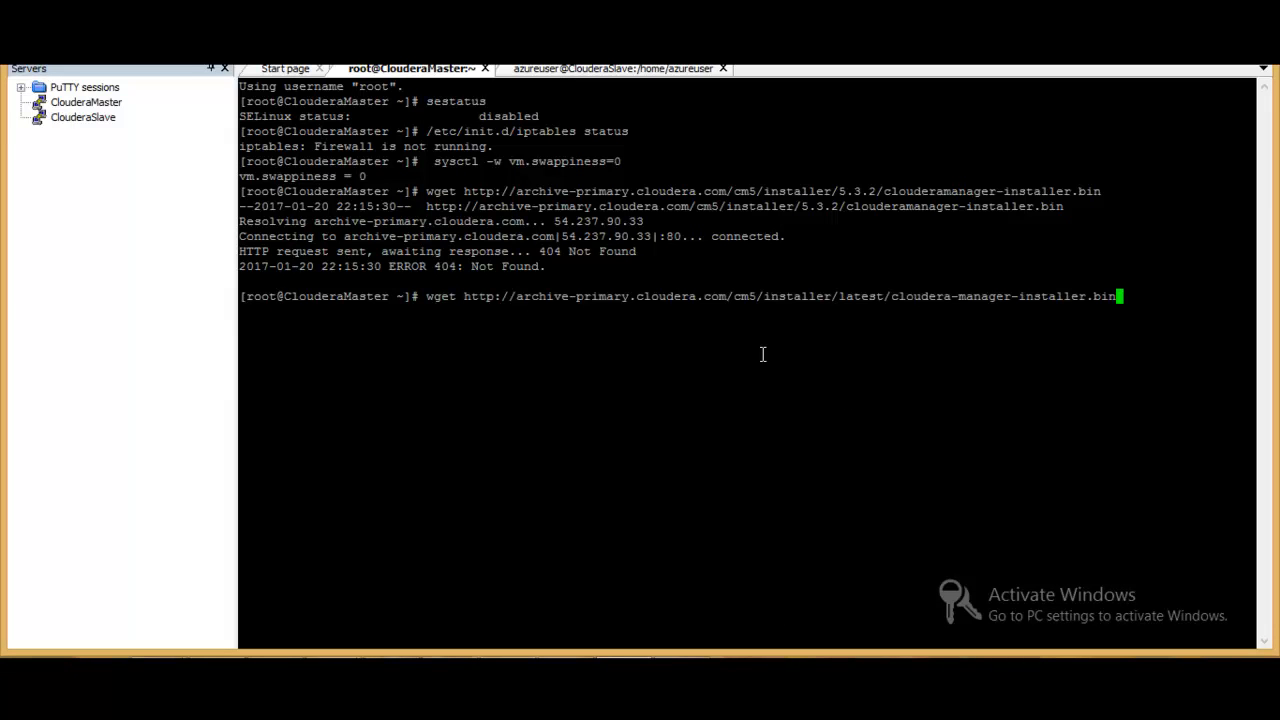
key("Return")
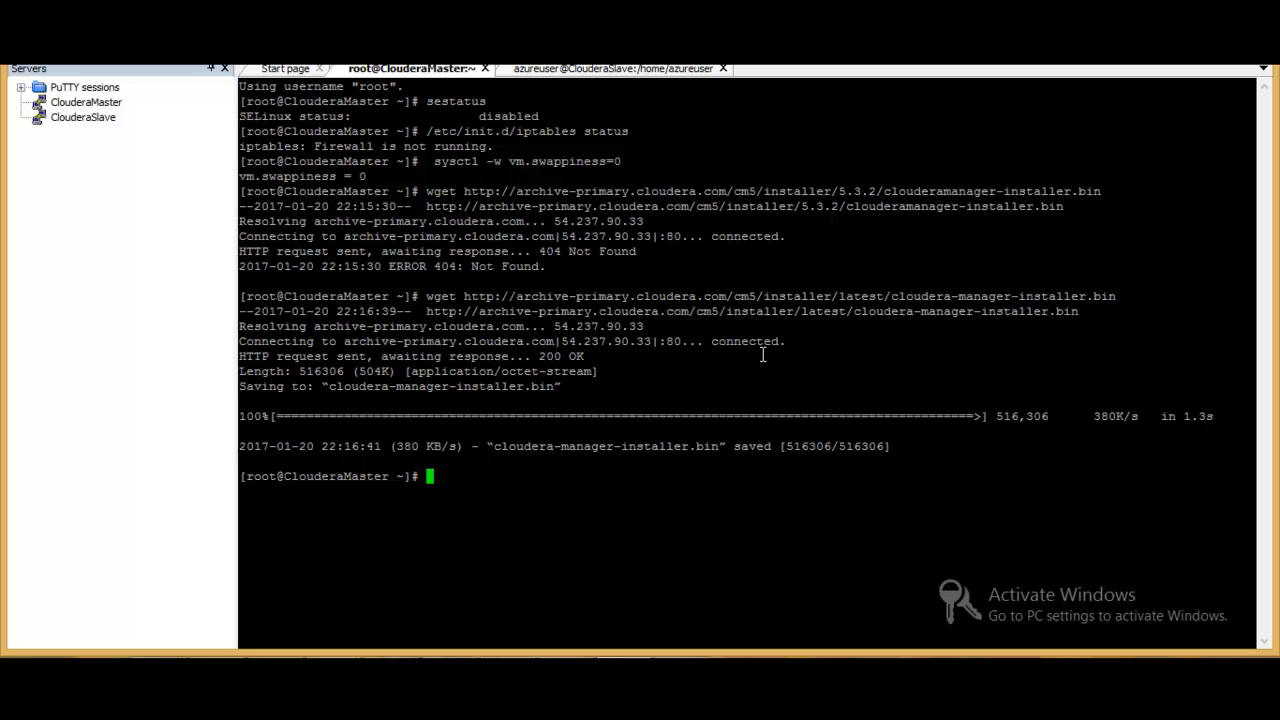
key("F9")
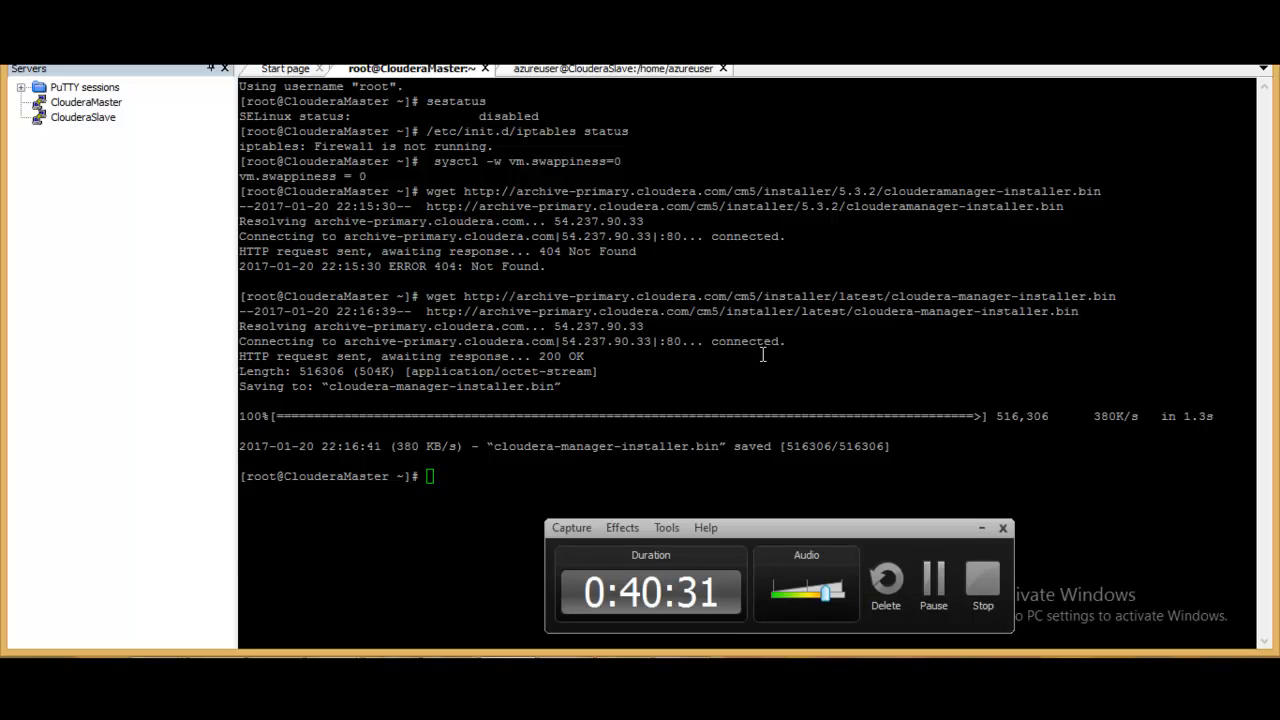
- Make the installer executable on ClouderaMaster by copying the guide's chmod command and running chmod +x cloudera-manager-installer.bin
left_click(217, 672)
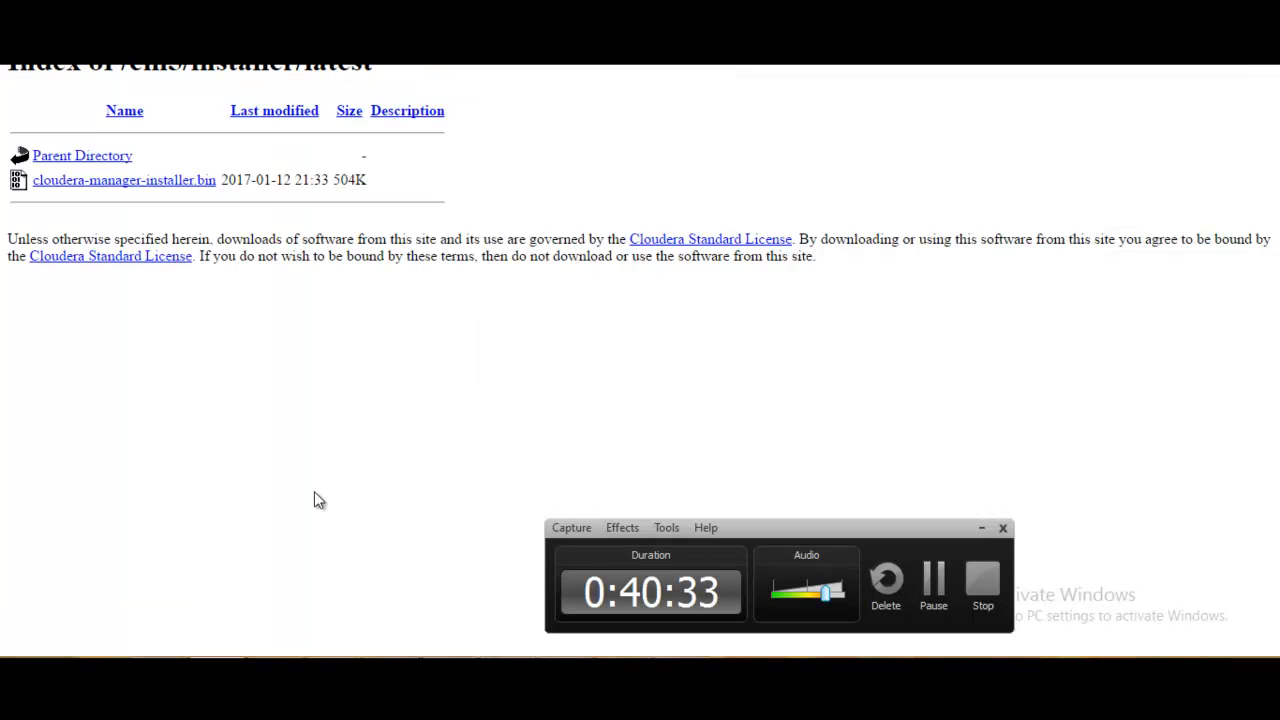
left_click(405, 14)
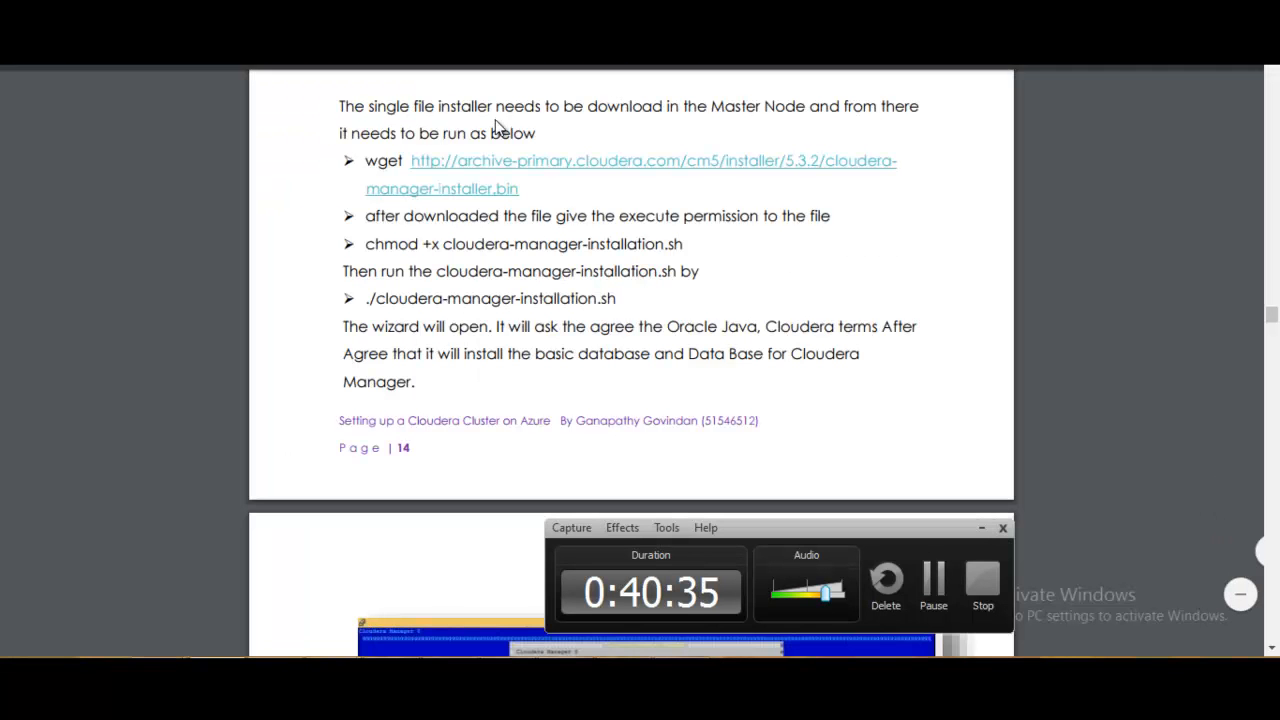
left_click_drag(368, 245, 515, 245)
key("alt+Tab")
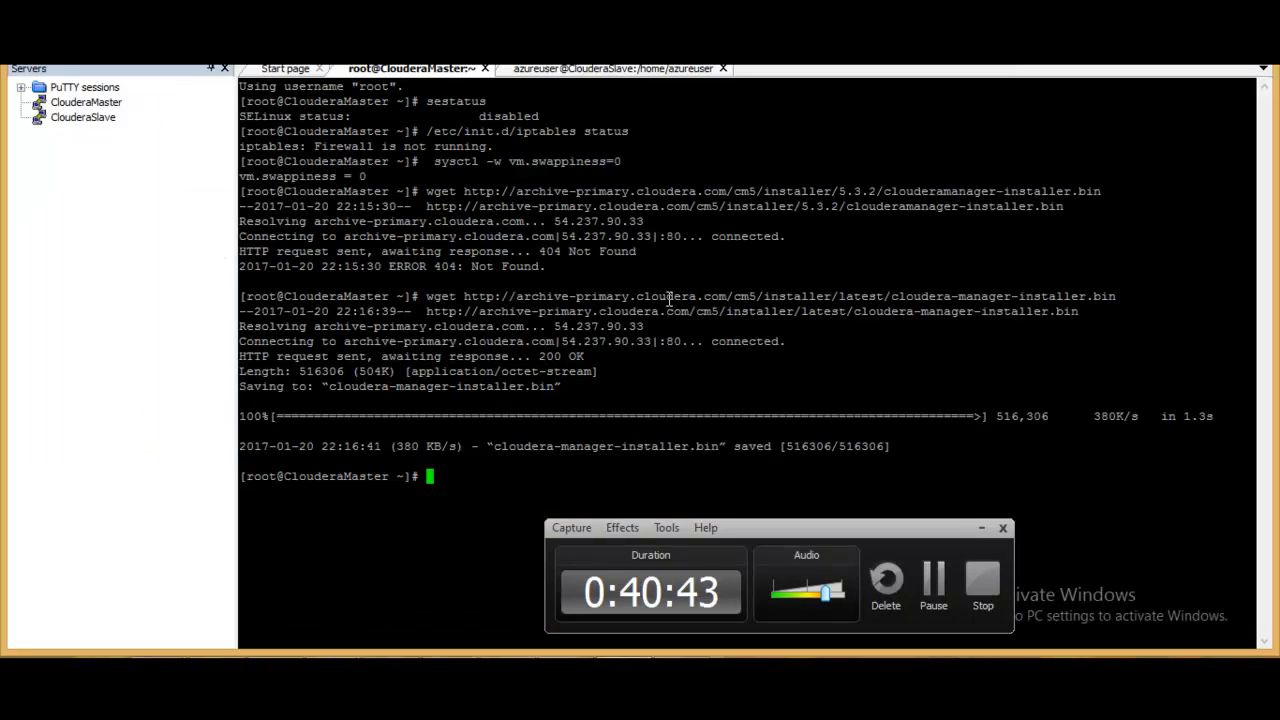
right_click(664, 467)
key("Tab")
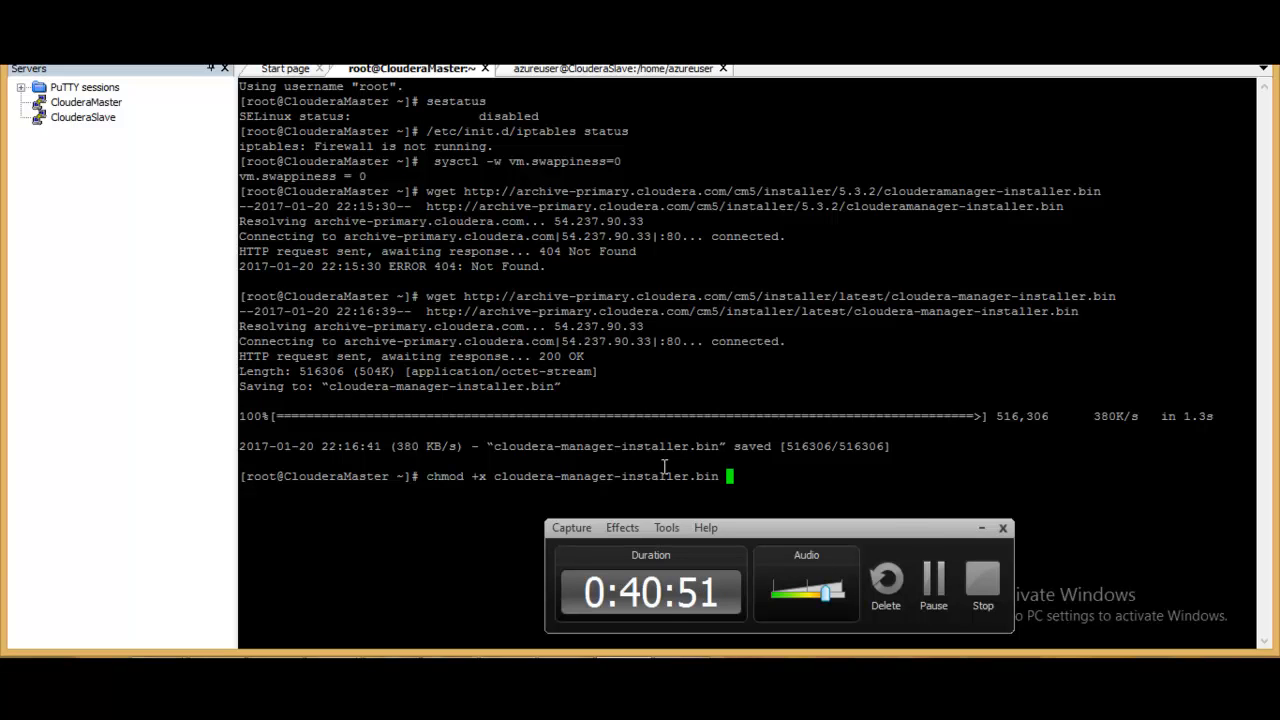
left_click(979, 527)
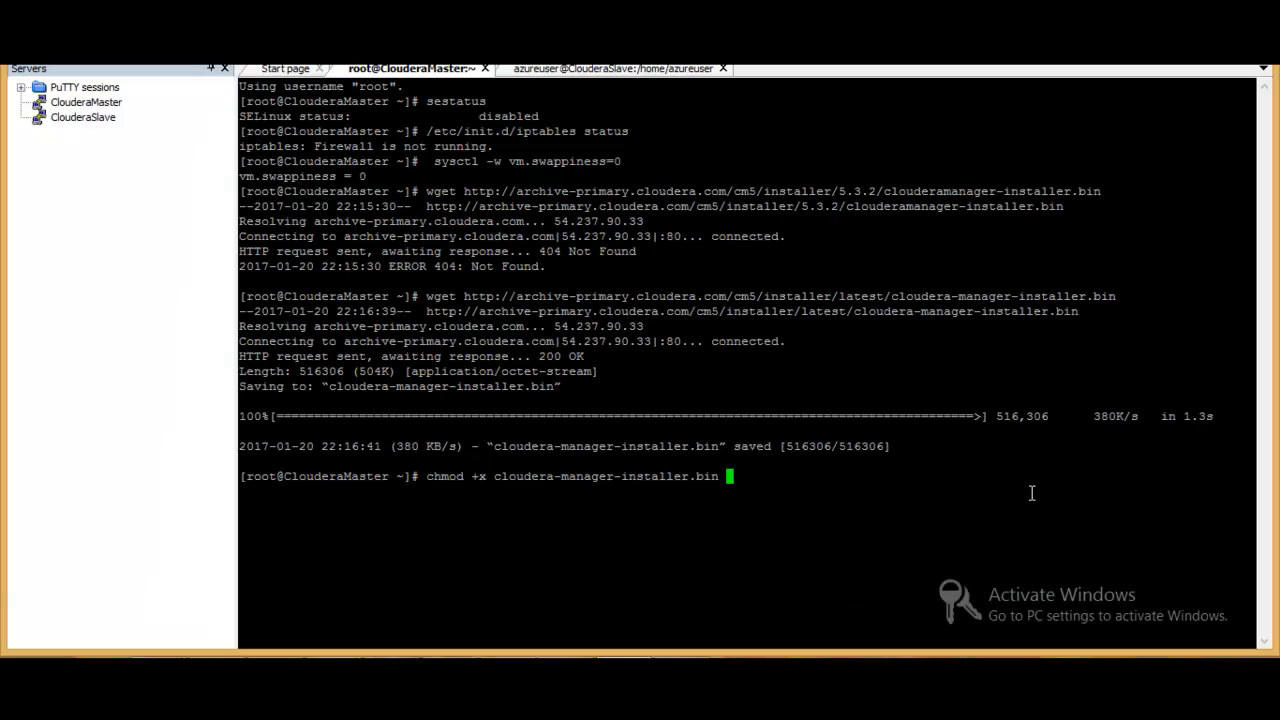
key("Return")
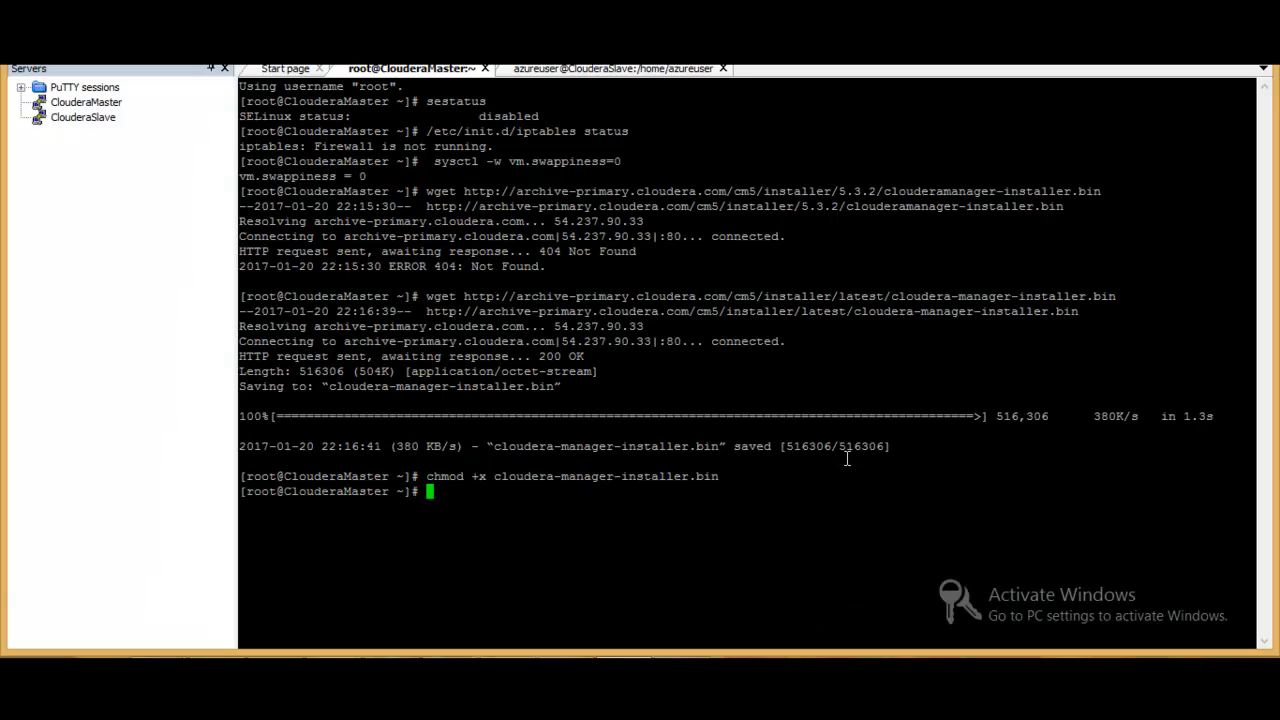
- Launch the Cloudera Manager installer on ClouderaMaster with ./cloudera-manager-installer.bin
type("./c")
key("Tab")
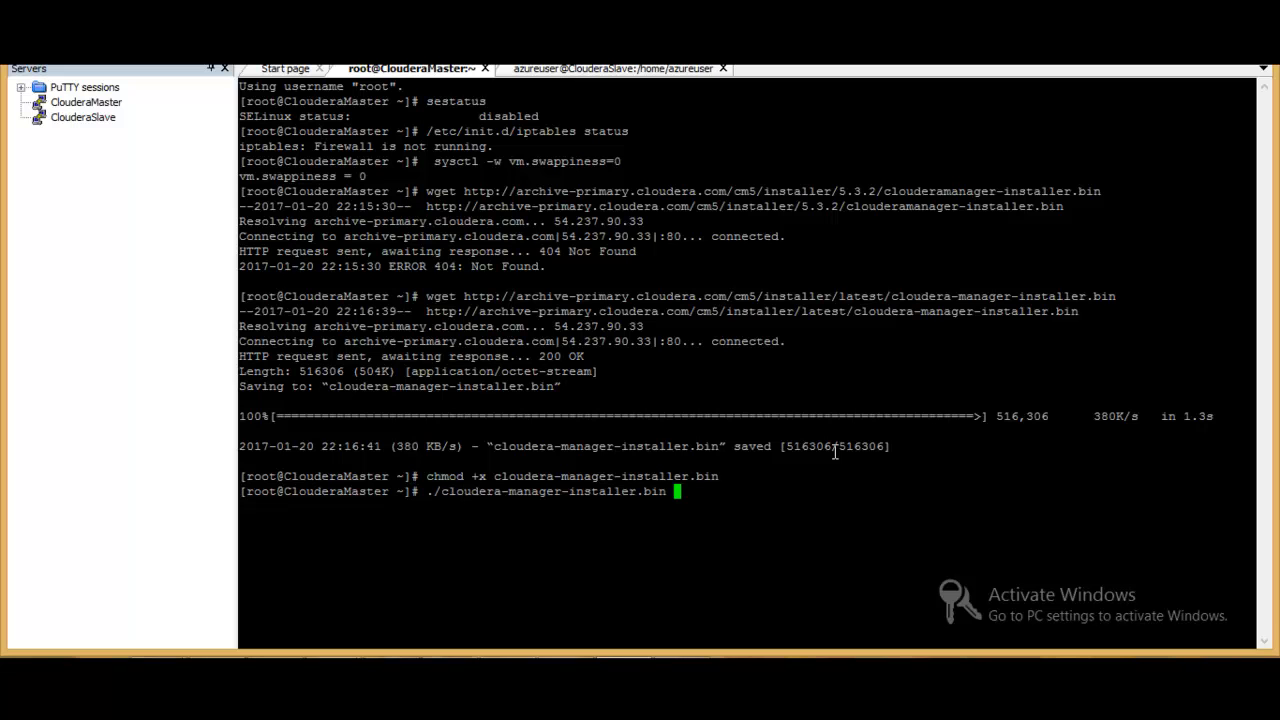
key("Return")
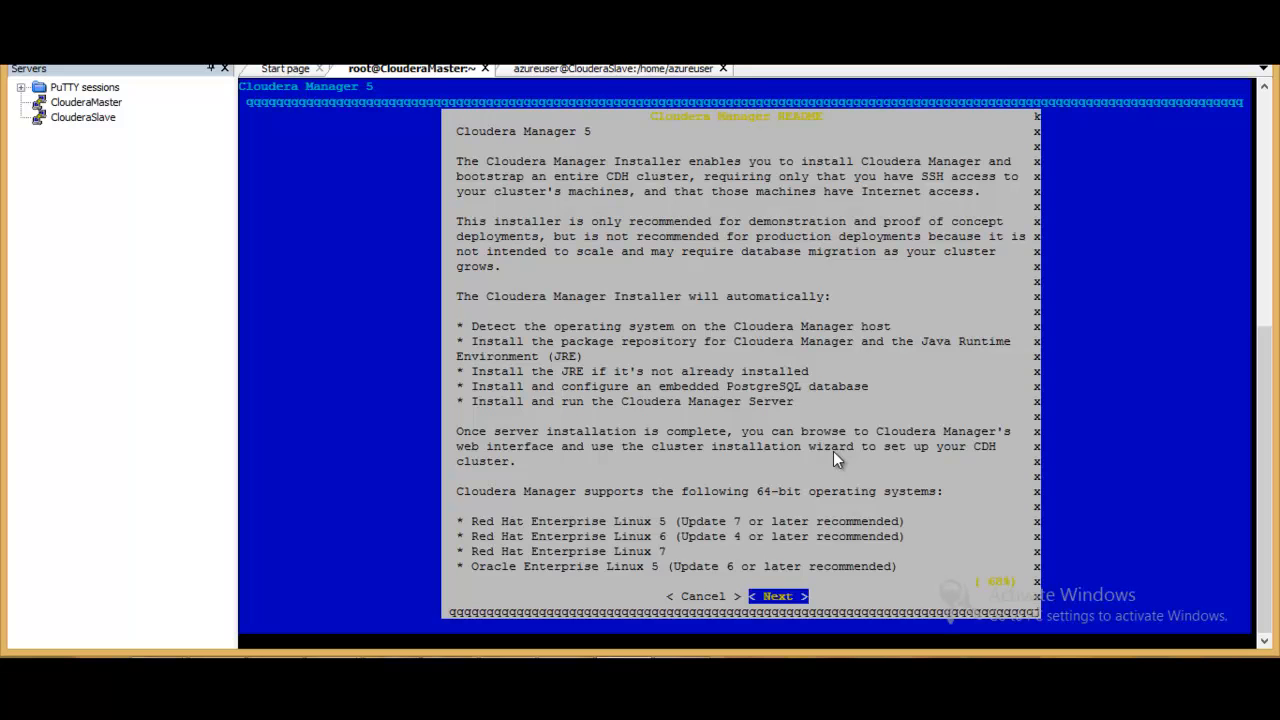
- Proceed through the Cloudera Manager readme and accept both the Cloudera Express and Oracle Binary Code licenses to start the installation
key("Return")
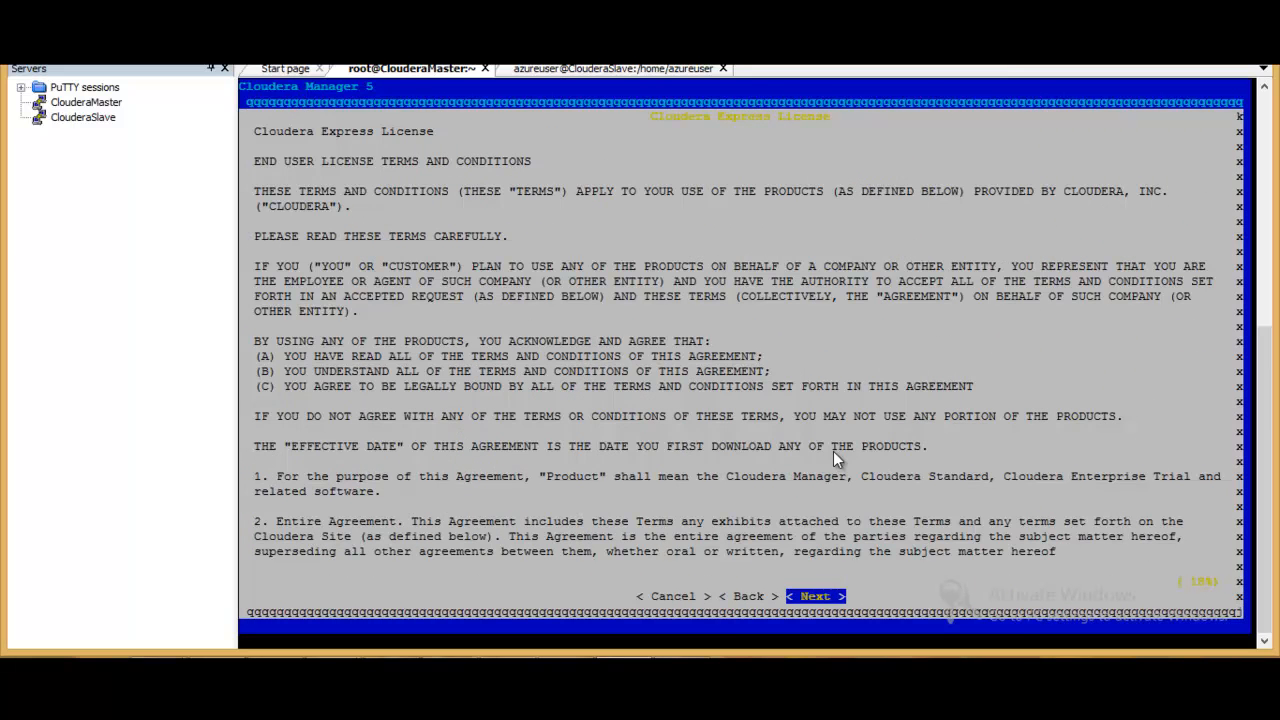
key("Return")
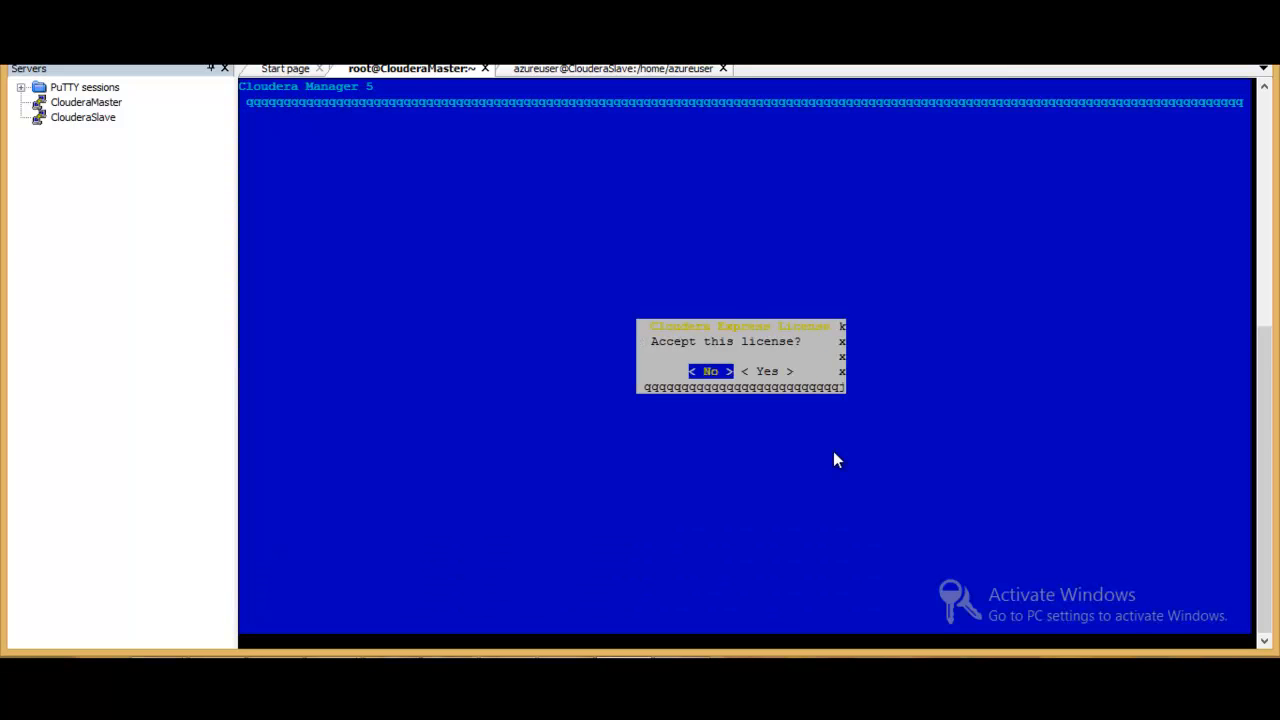
key("Right")
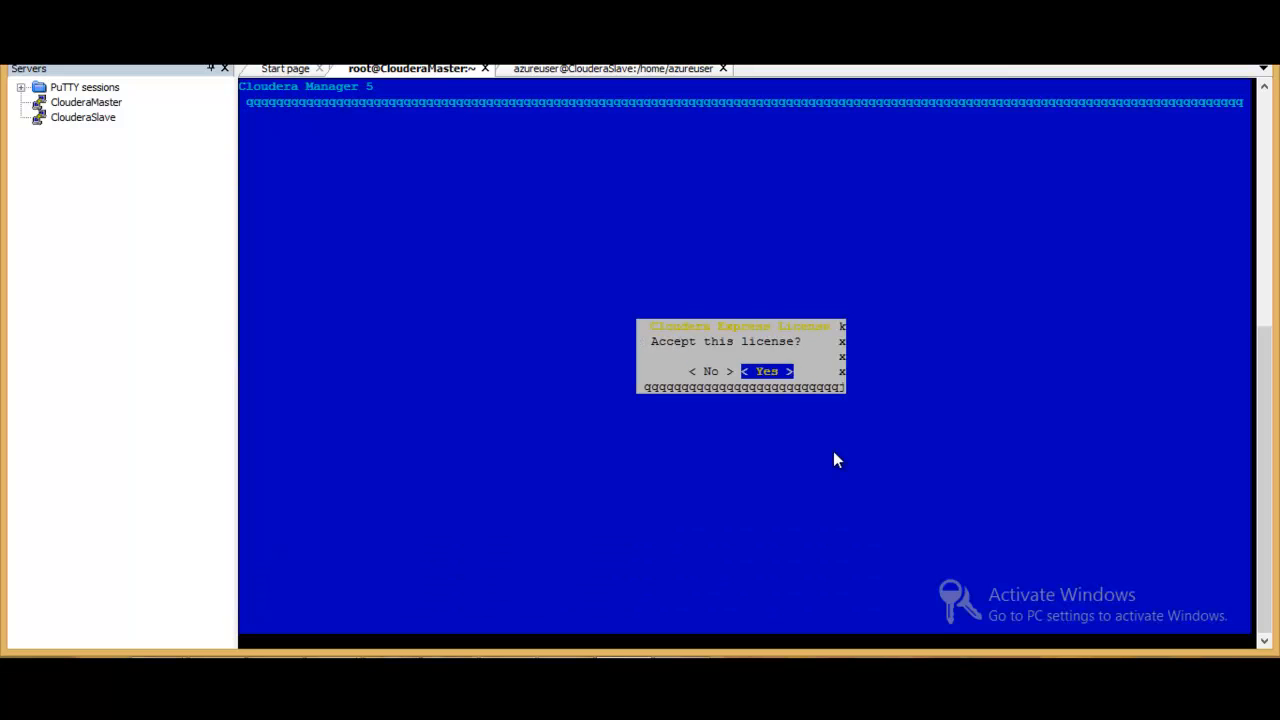
key("Return")
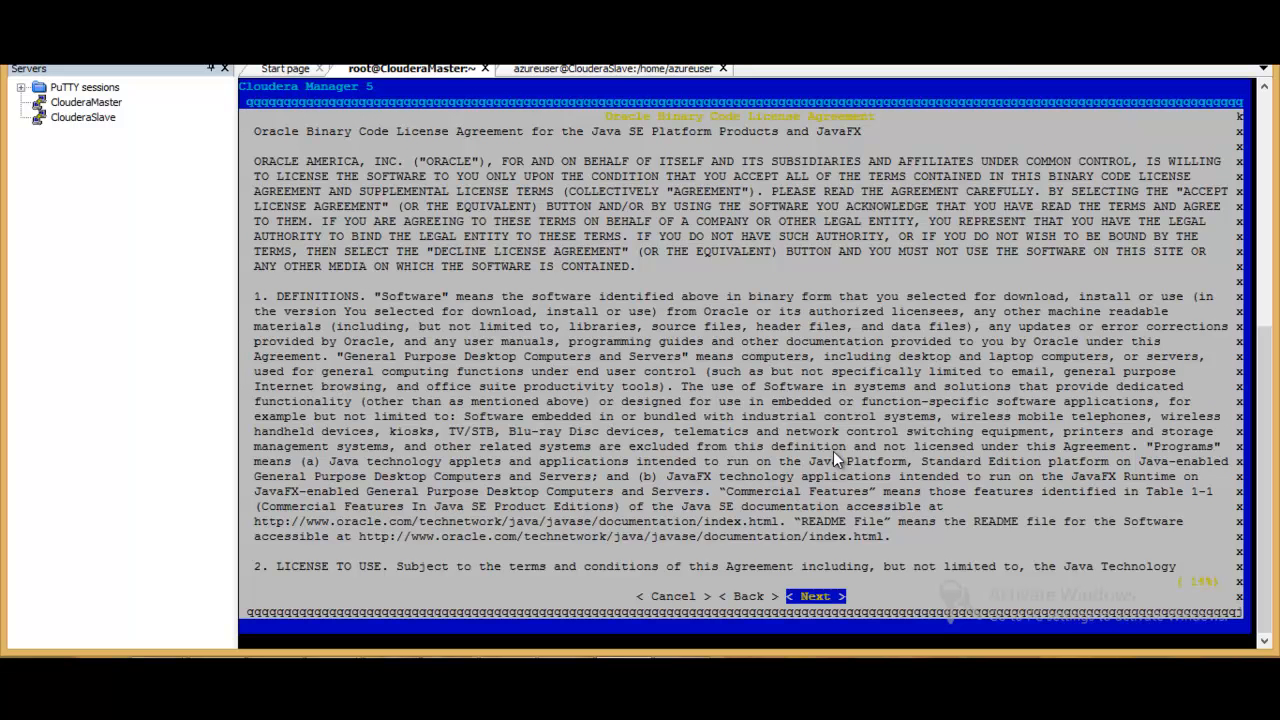
key("Return")
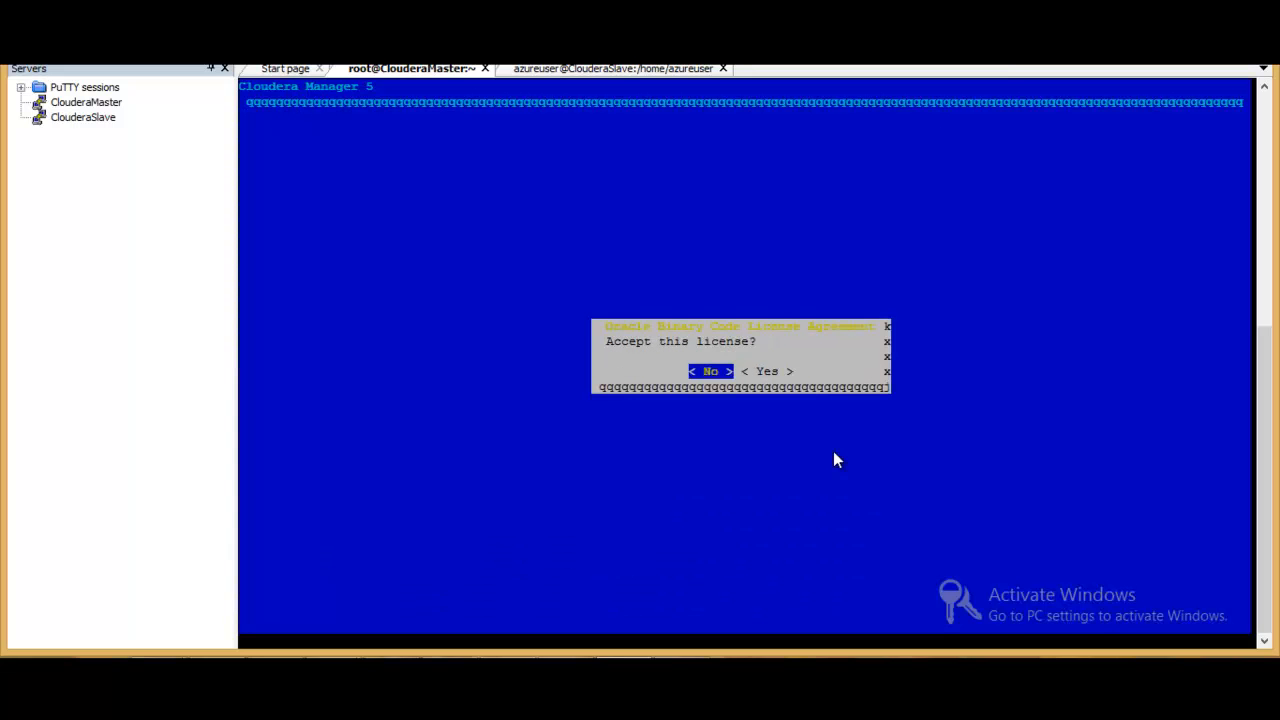
key("Right")
key("Return")
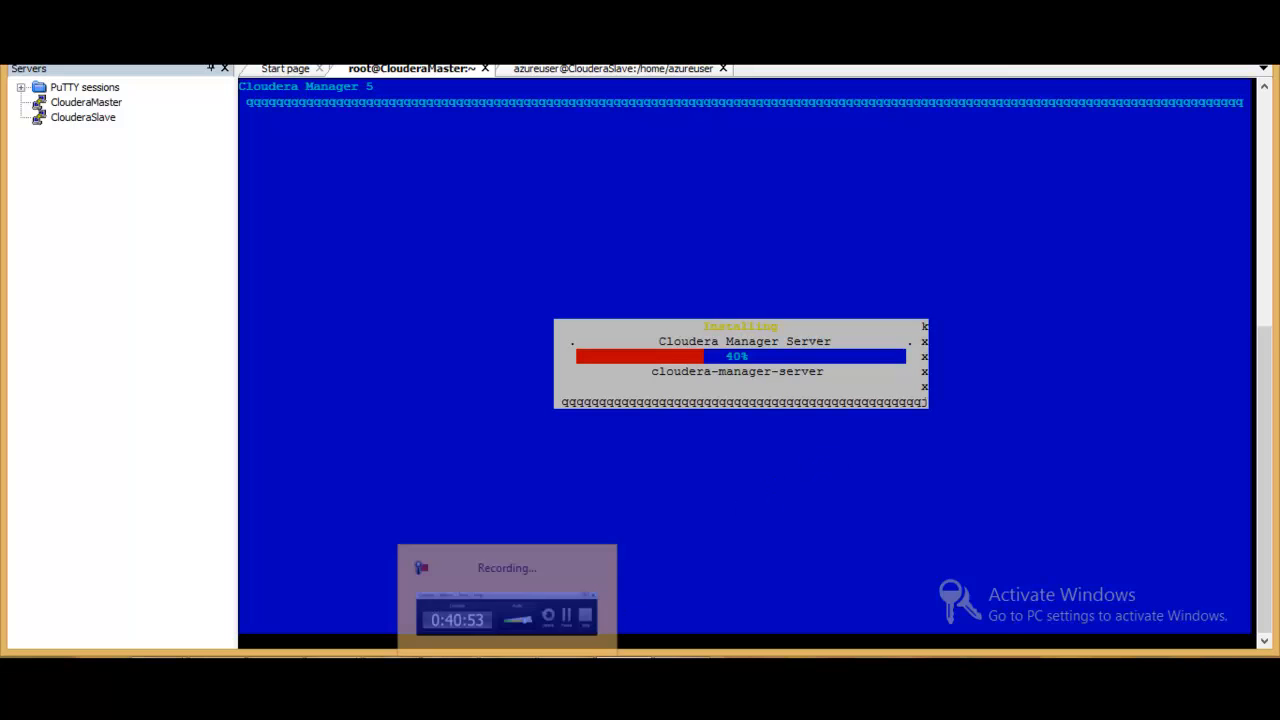
- Acknowledge the installer's next-step notice and finish message to close the Cloudera Manager installer
left_click(508, 658)
left_click(934, 580)
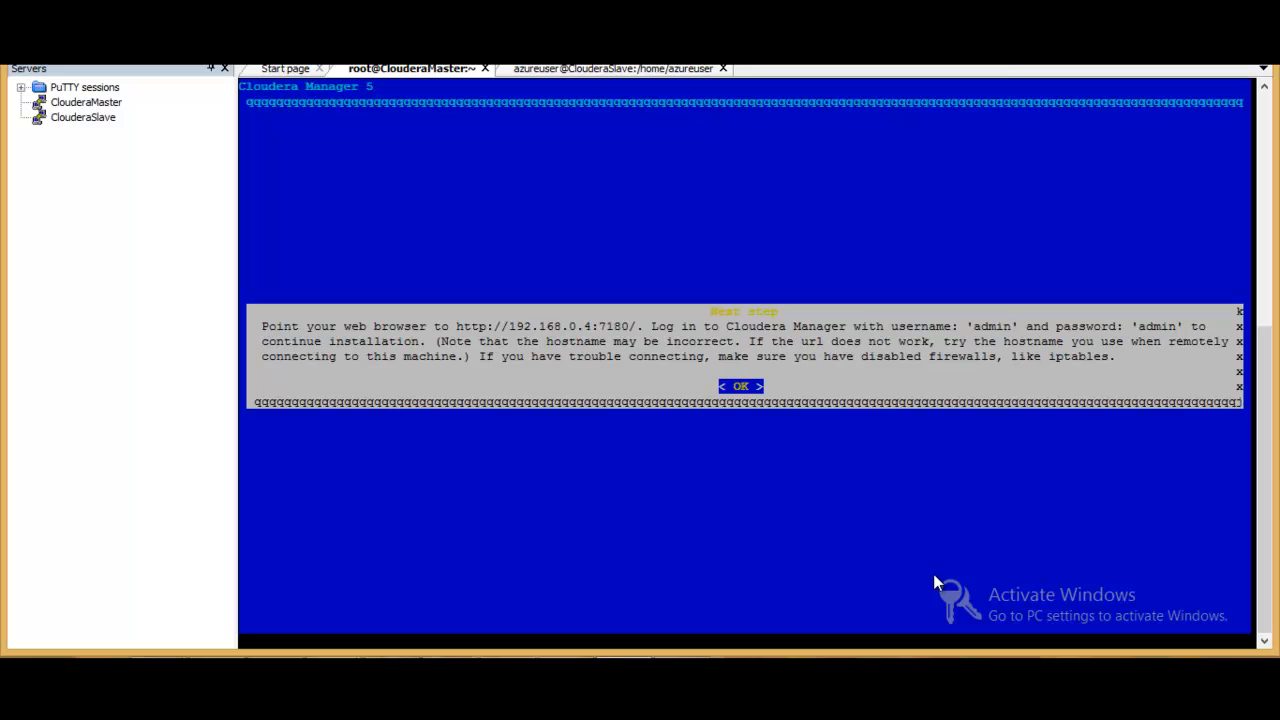
left_click(731, 388)
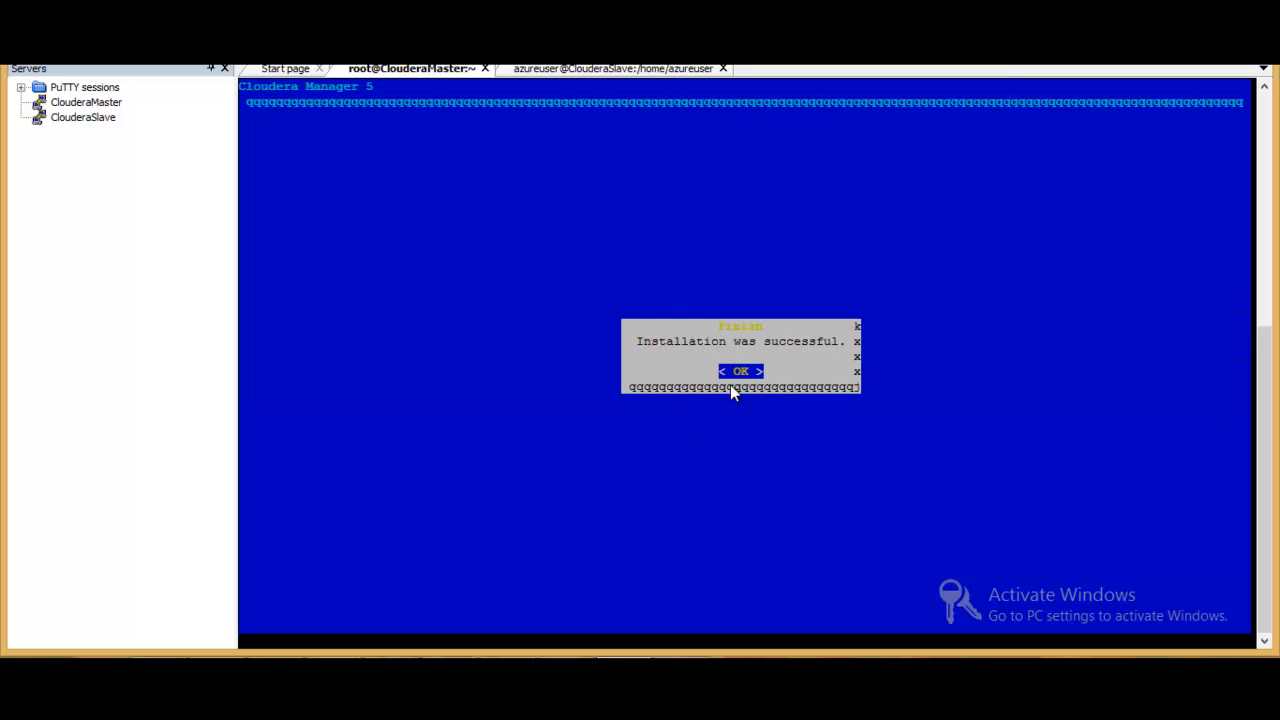
left_click(730, 386)
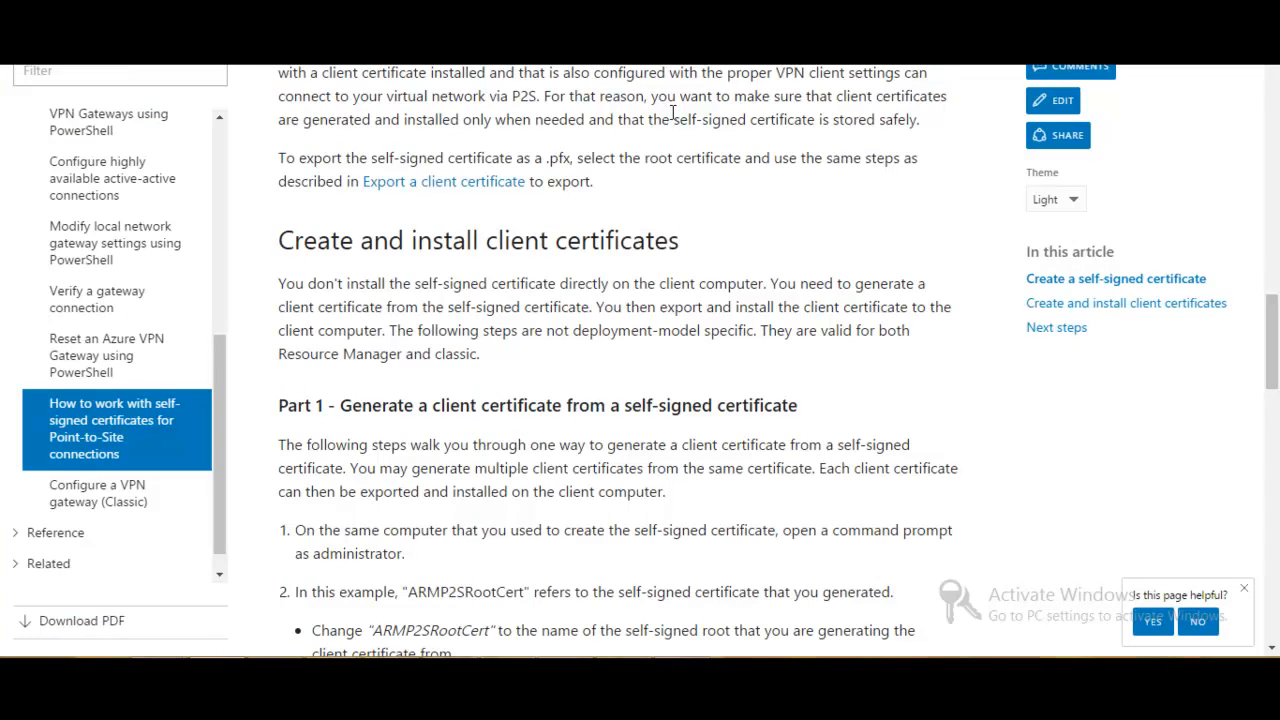
- Open a new tab in Chrome, detach it into its own window and widen that window
key("ctrl+t")
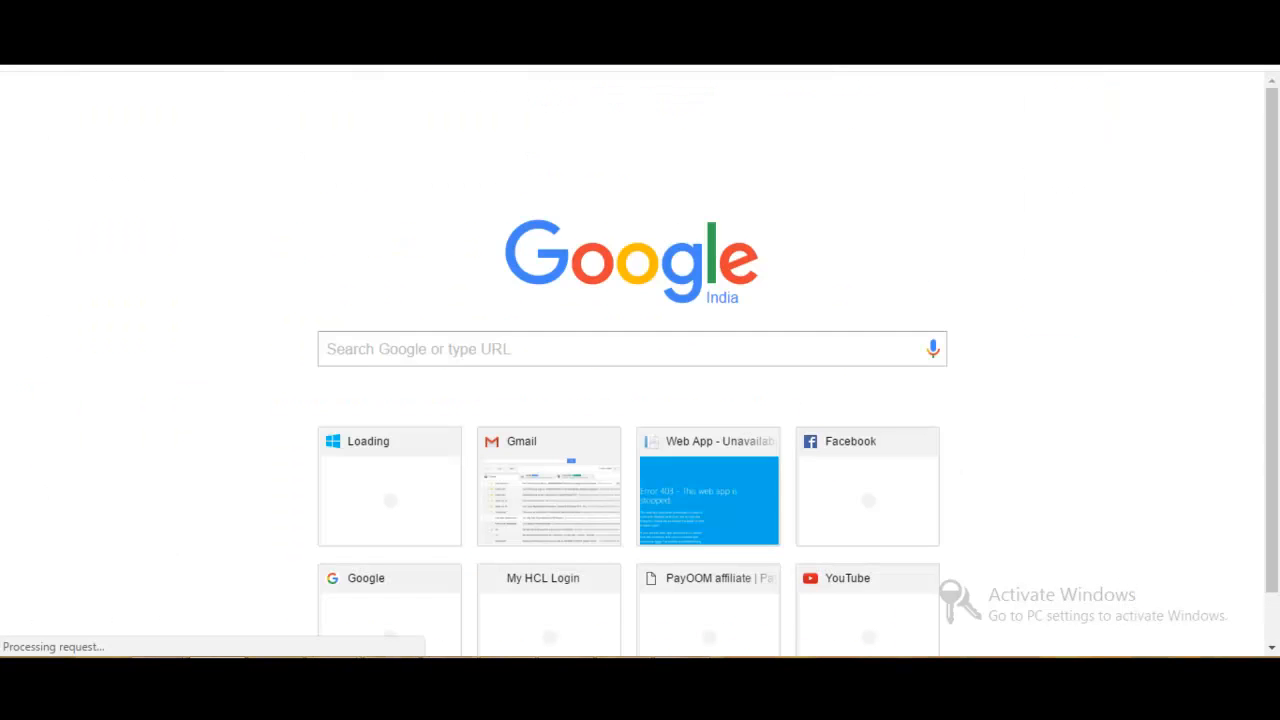
left_click_drag(804, 12, 392, 1)
left_click_drag(392, 66, 750, 101)
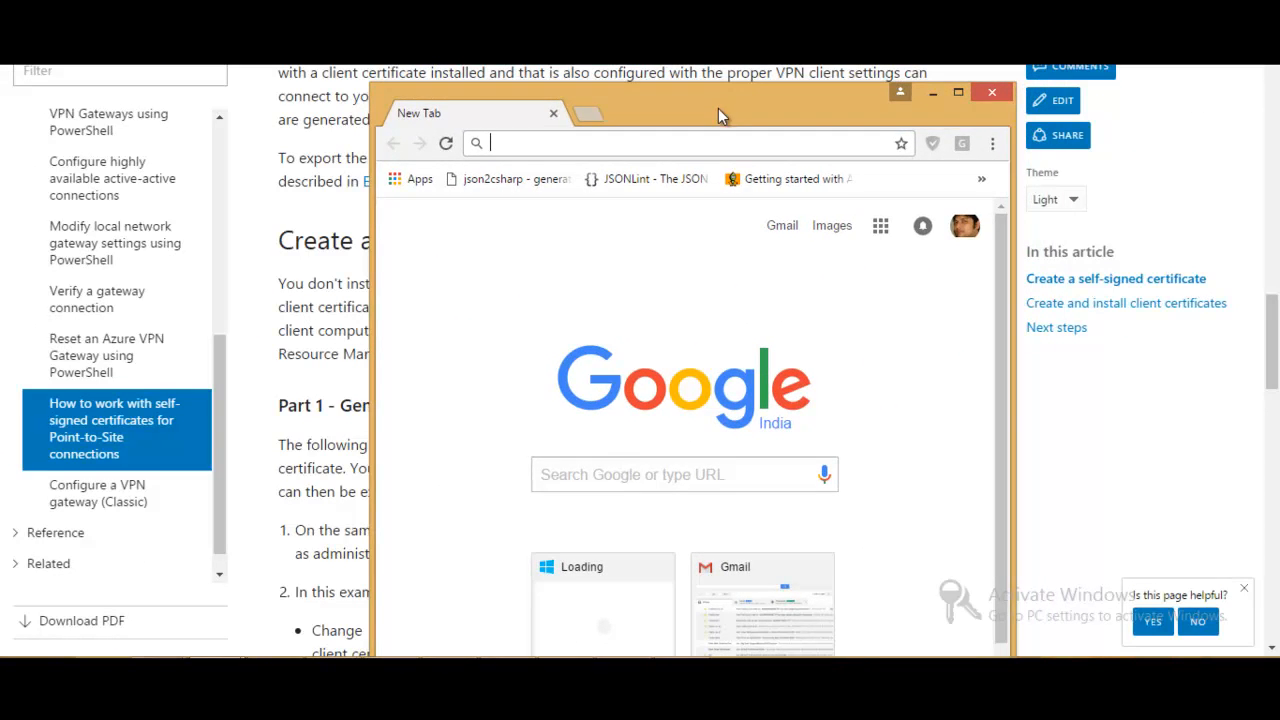
left_click_drag(373, 312, 45, 303)
left_click(265, 138)
type("https")
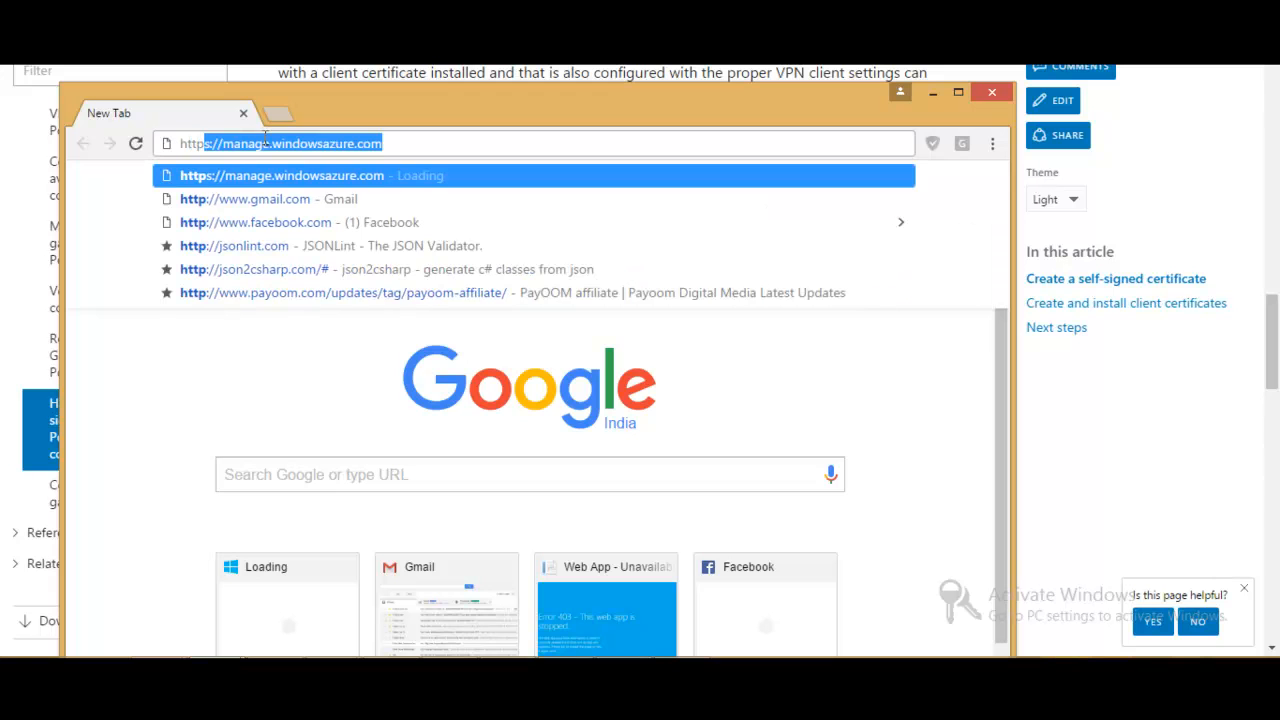
key("BackSpace")
key("BackSpace")
type("://")
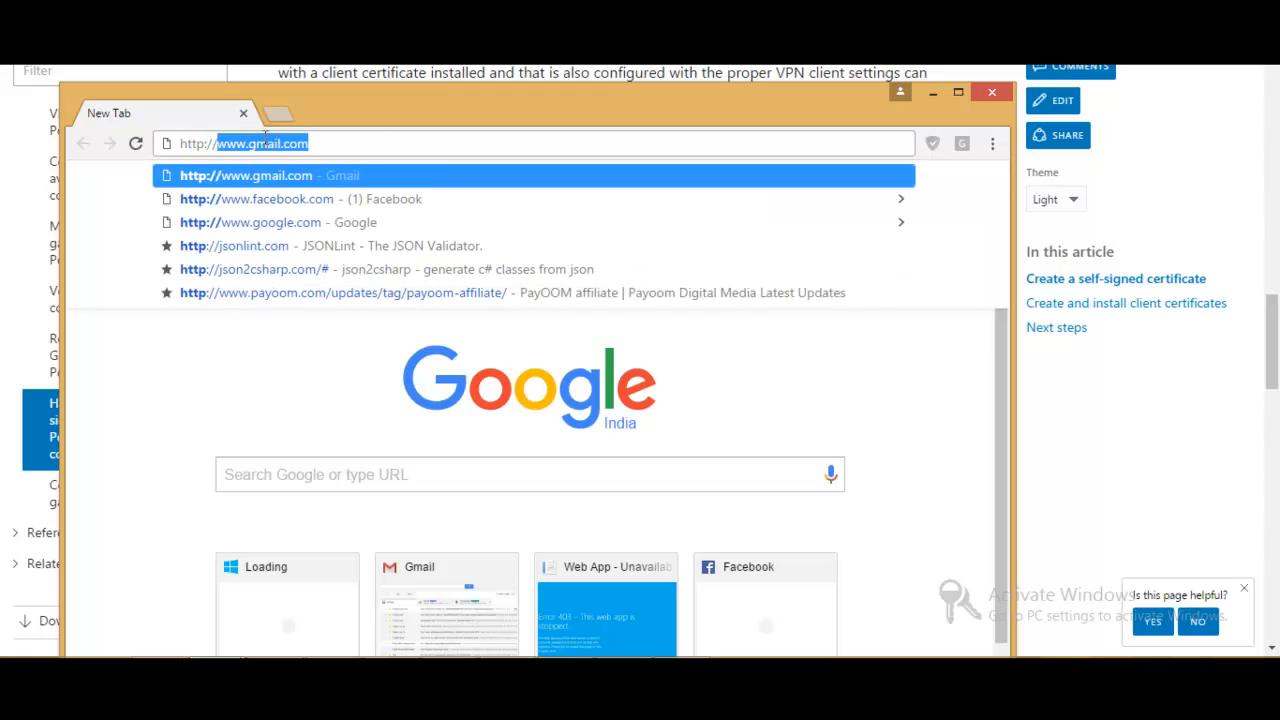
type("192.")
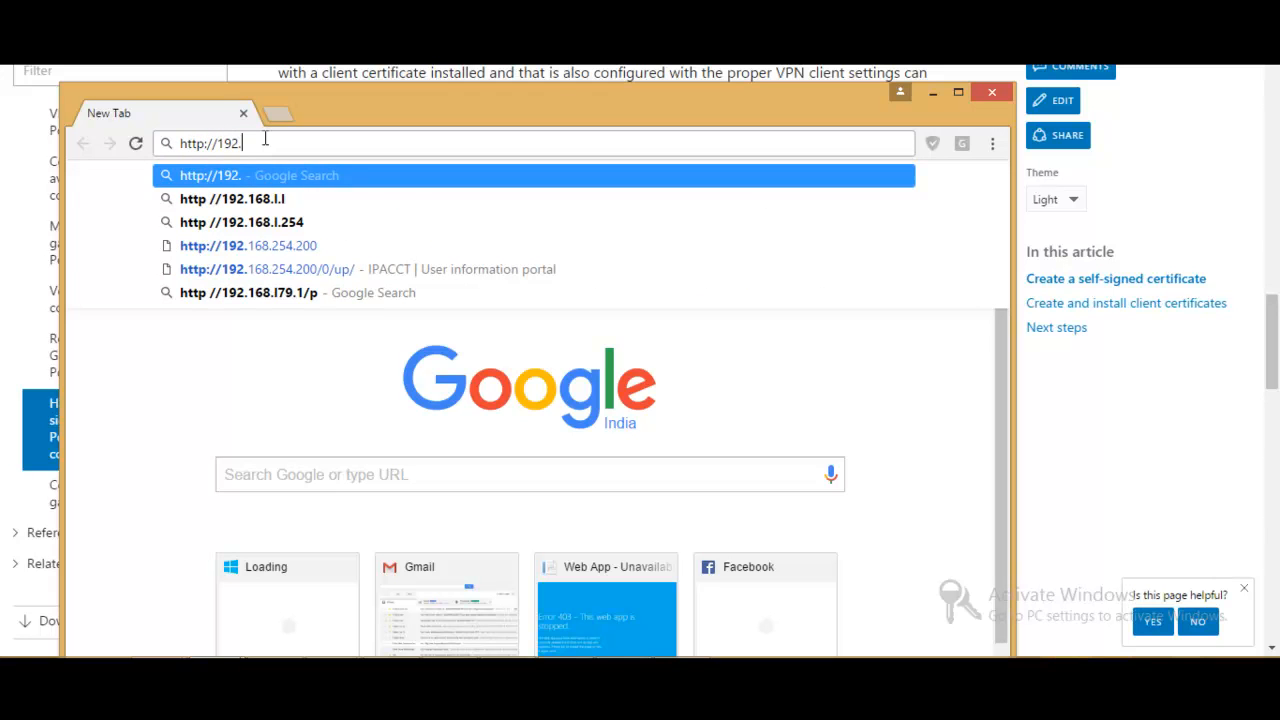
type("168.0")
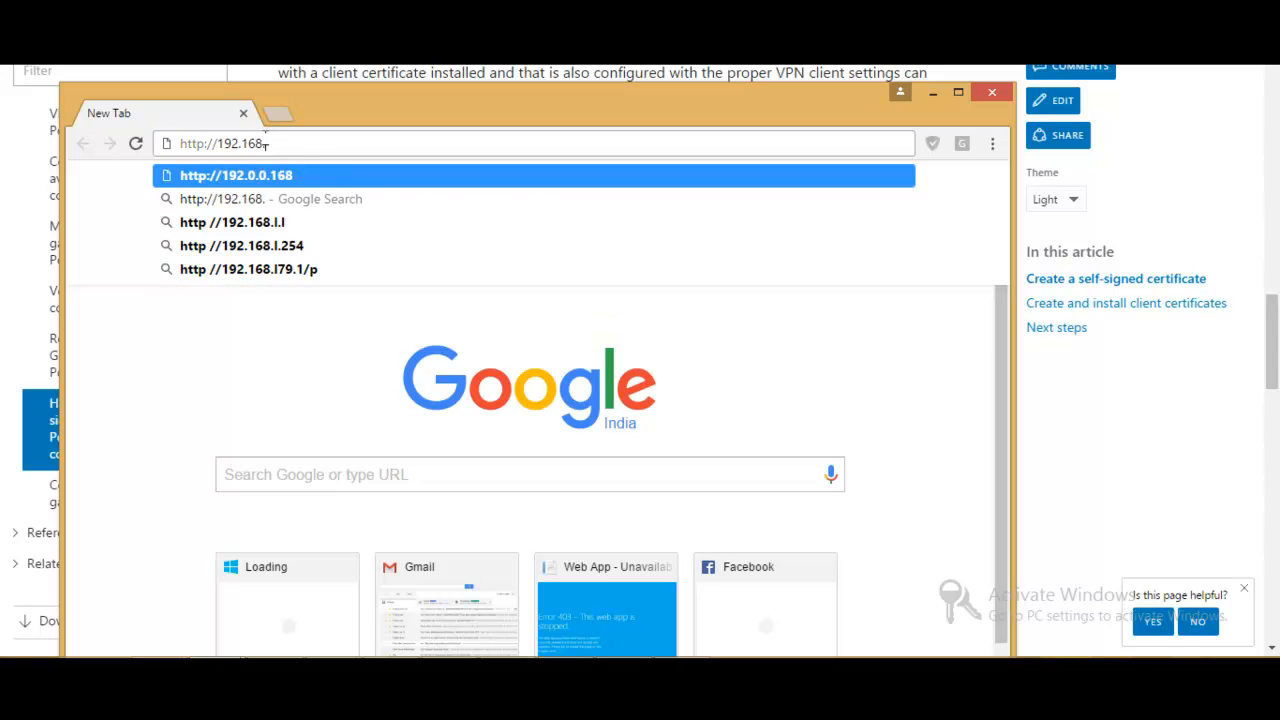
type(".4")
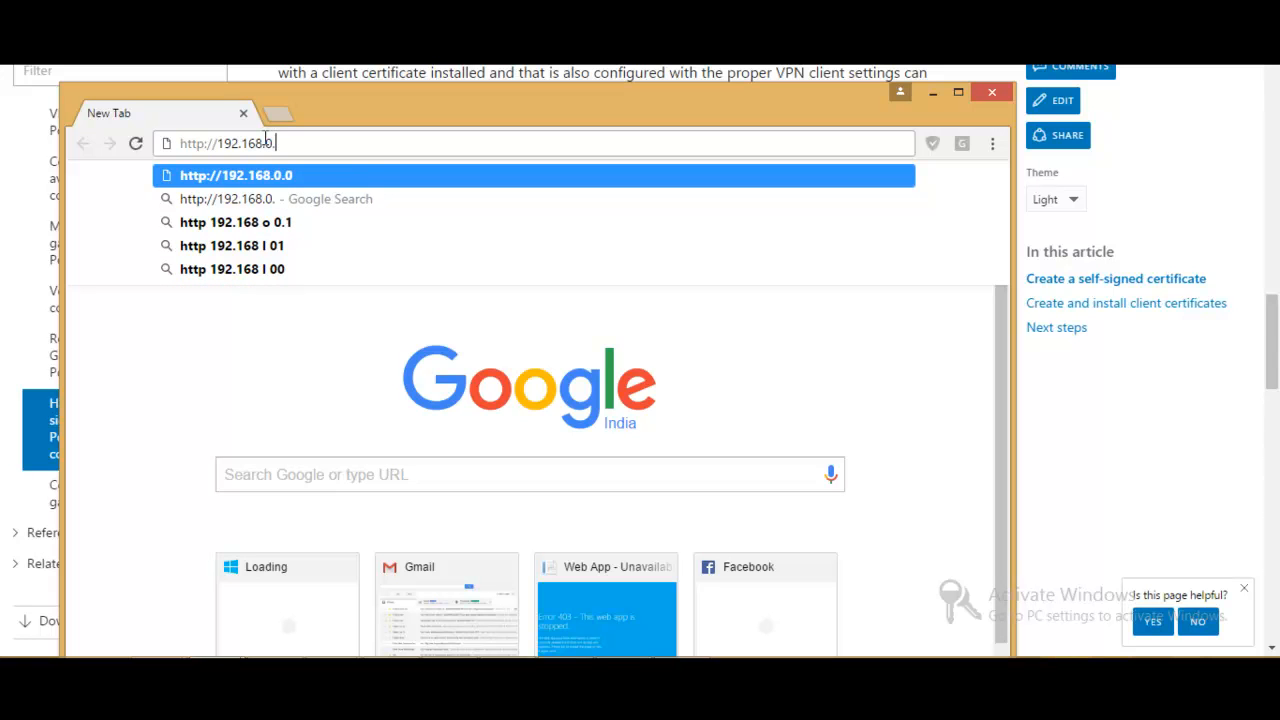
type(":7180")
key("Return")
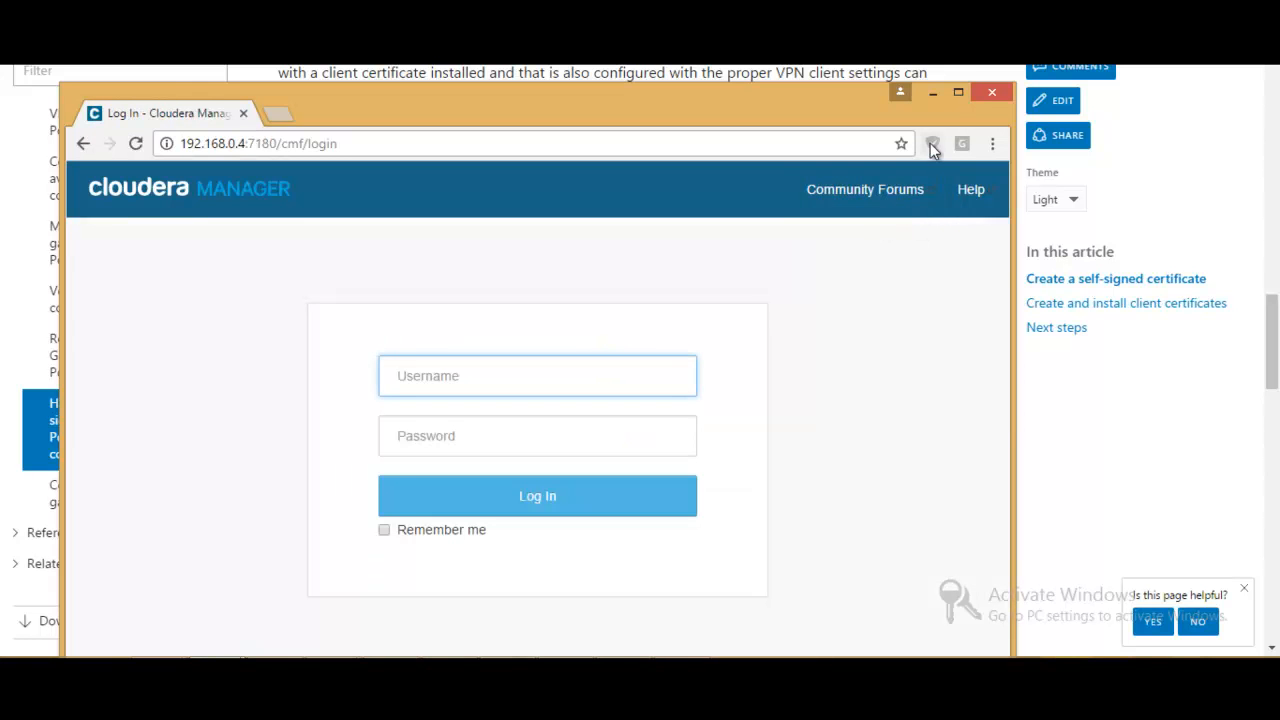
- Maximize the window and log in to Cloudera Manager as admin with the account password, dismissing the offer to save it
left_click(958, 90)
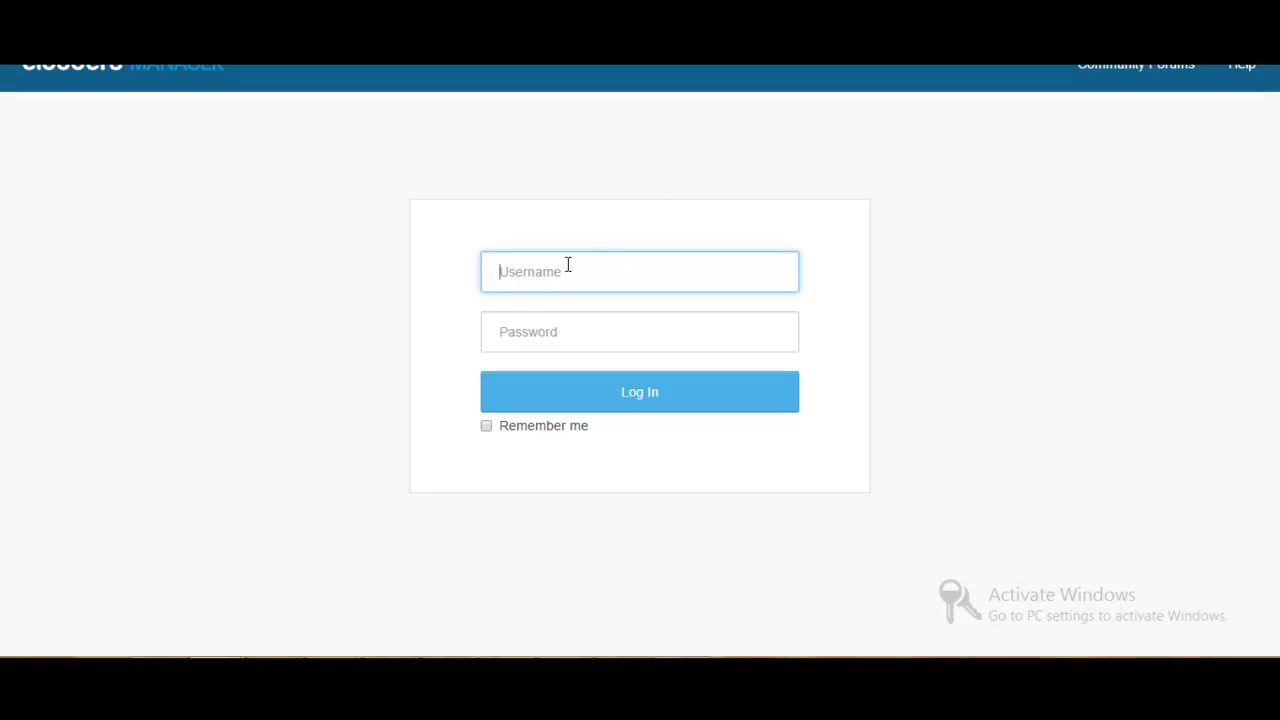
type("admin")
key("Tab")
type("admin")
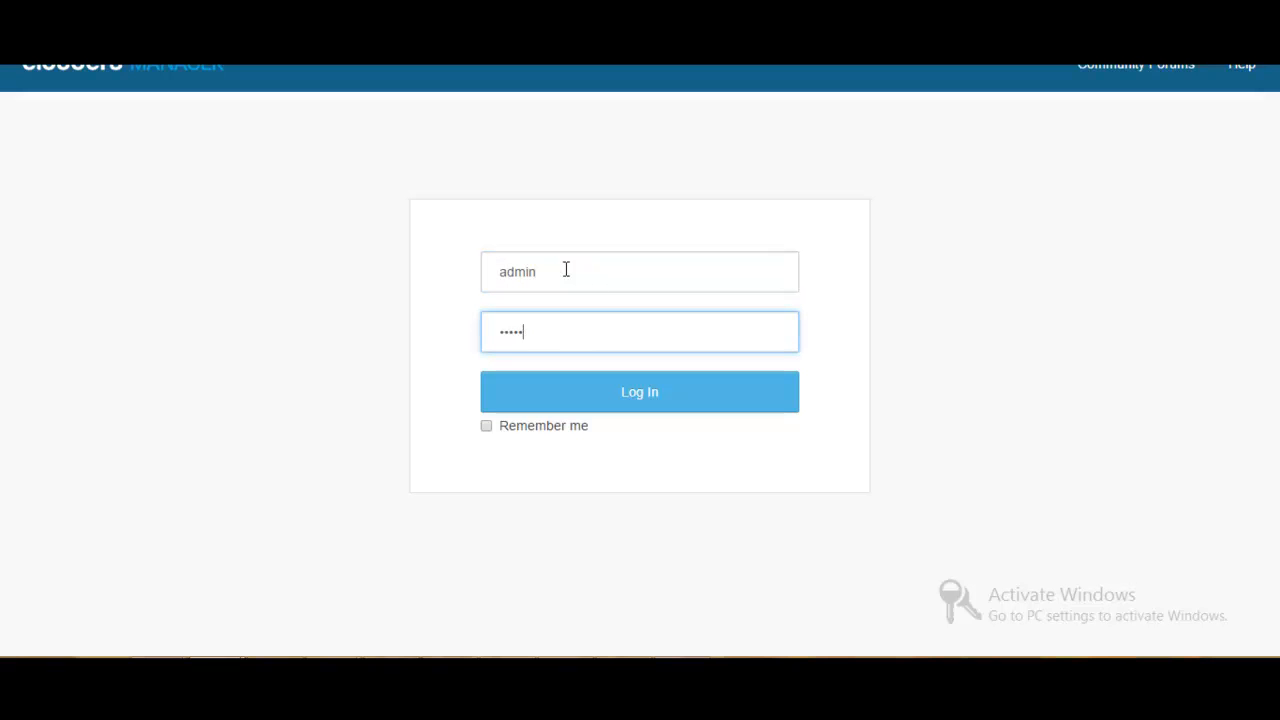
left_click(680, 402)
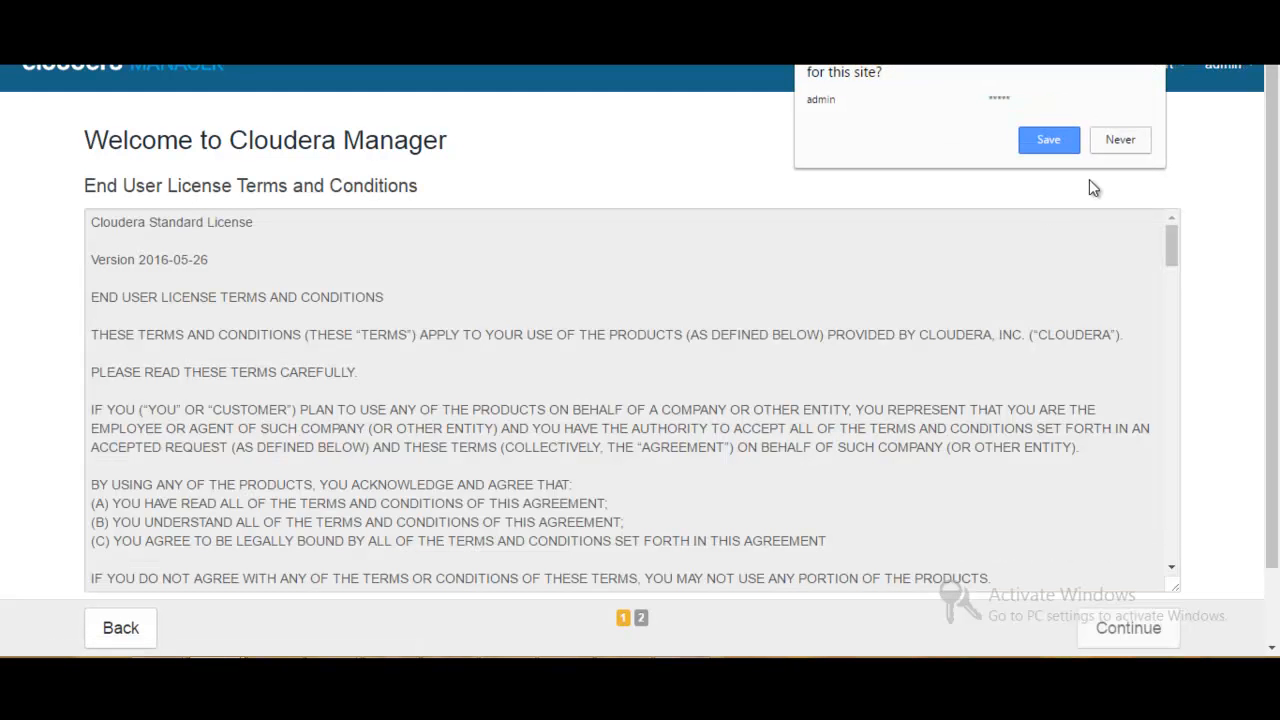
left_click(1150, 52)
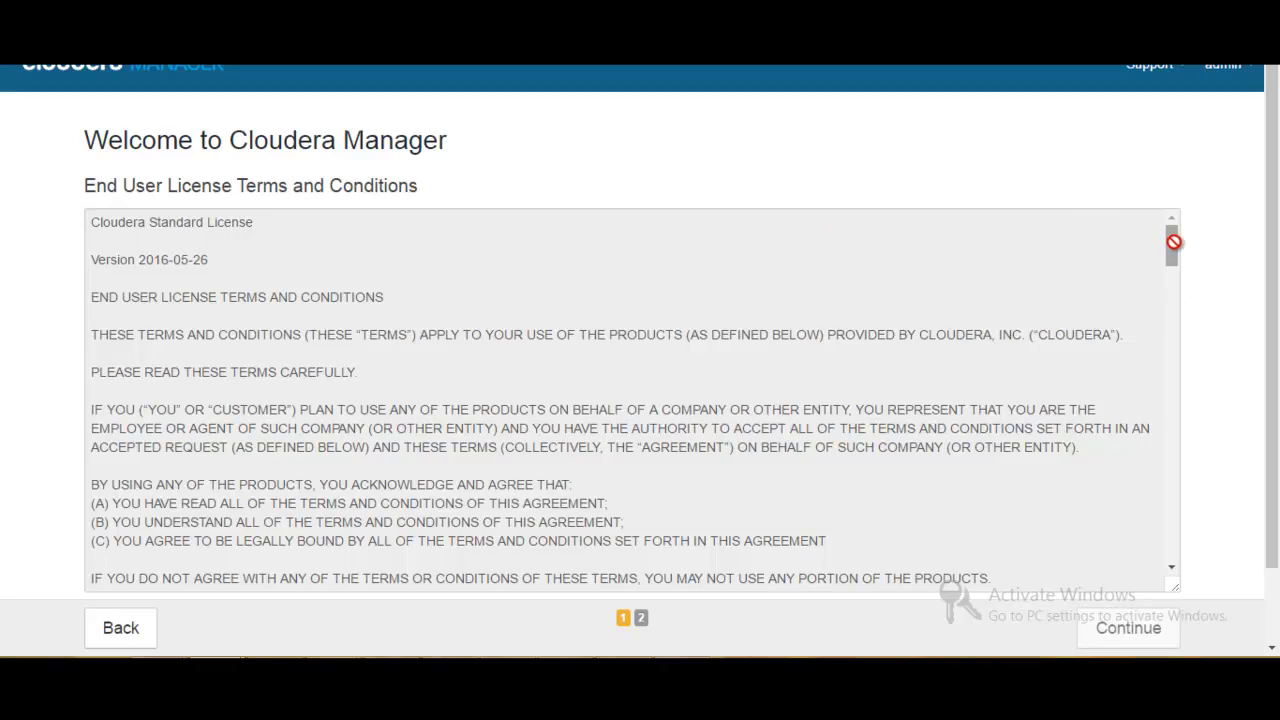
- Read to the end of the End User License Terms and Conditions, accept them and continue
left_click_drag(1171, 240, 1168, 563)
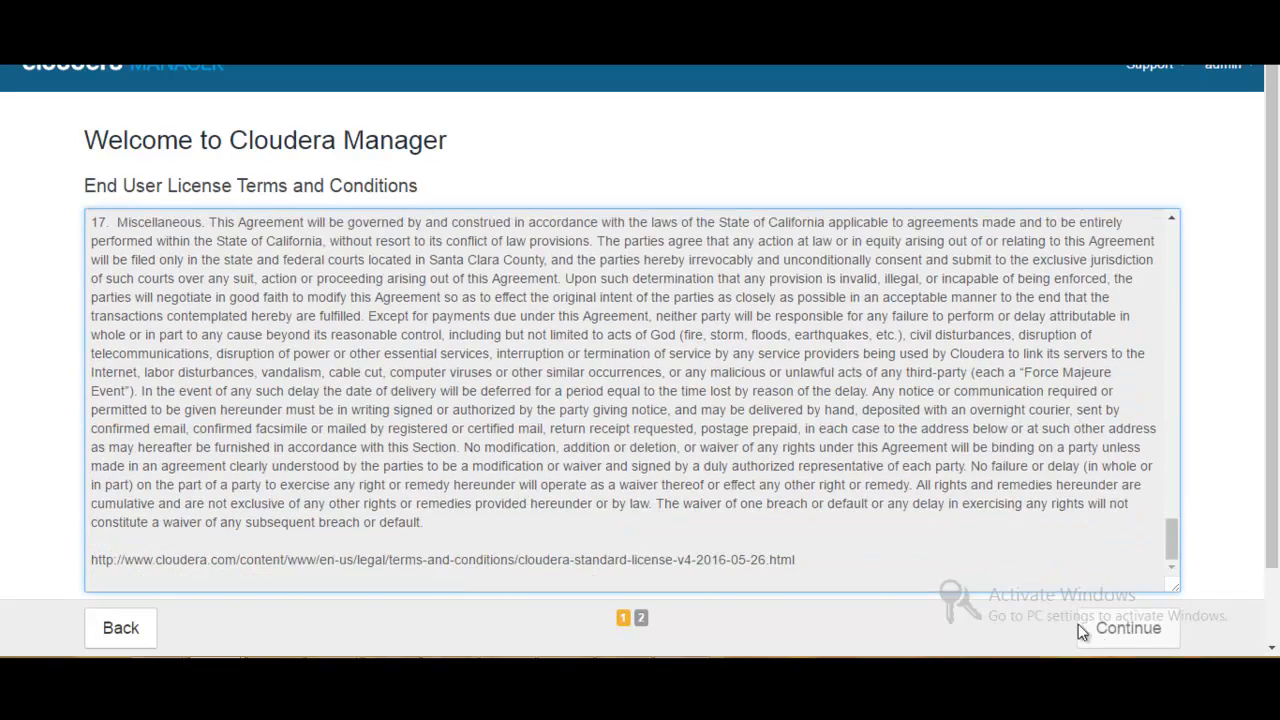
left_click(1122, 629)
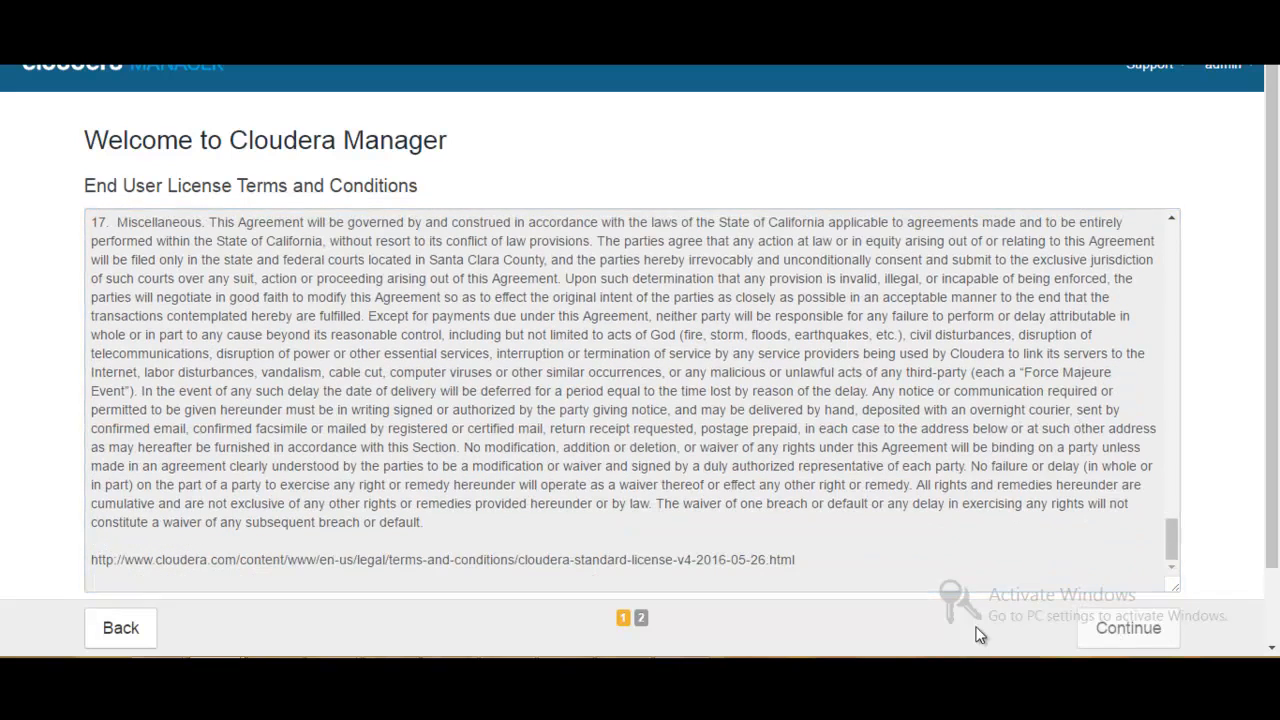
left_click_drag(1274, 347, 1275, 445)
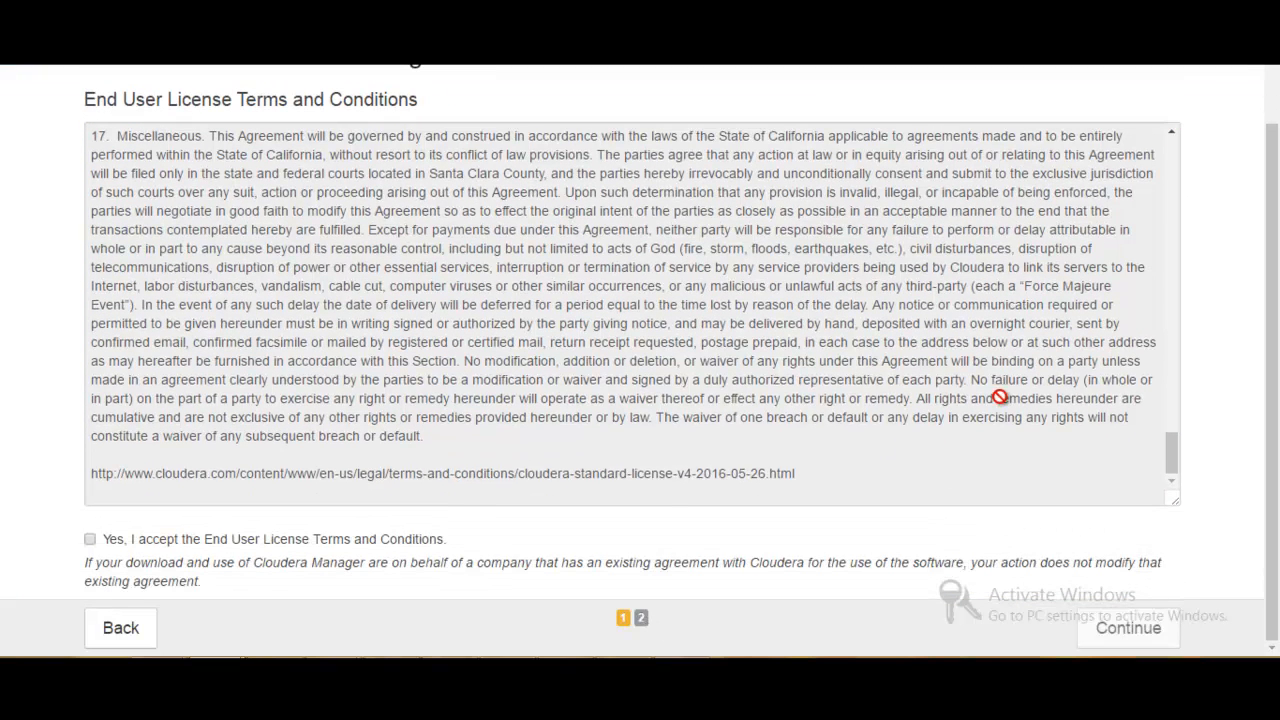
left_click(90, 539)
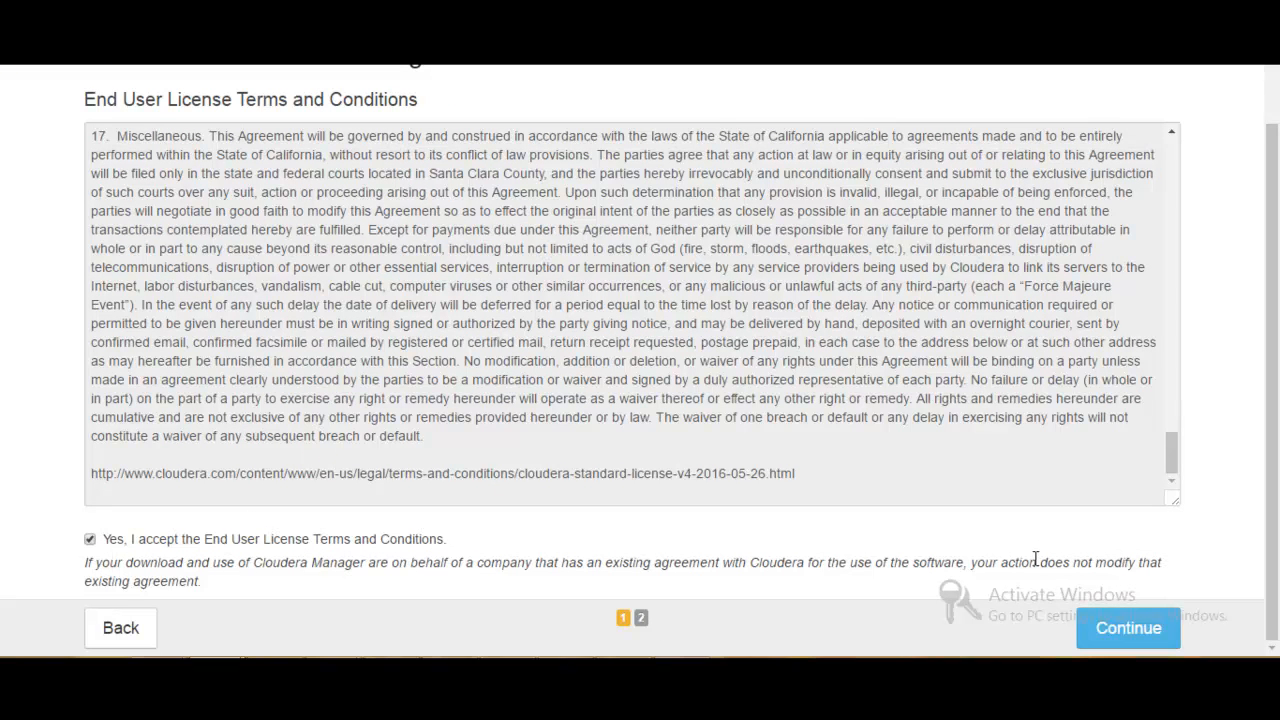
left_click(1102, 628)
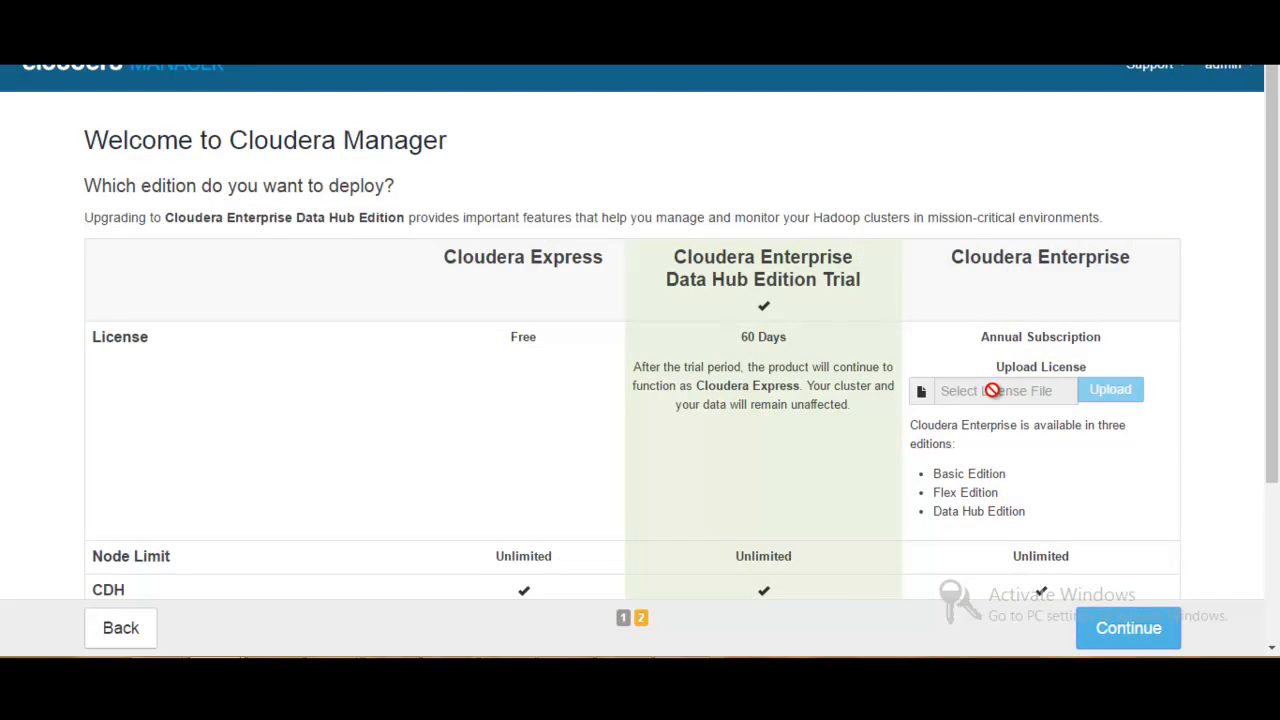
left_click(1028, 290)
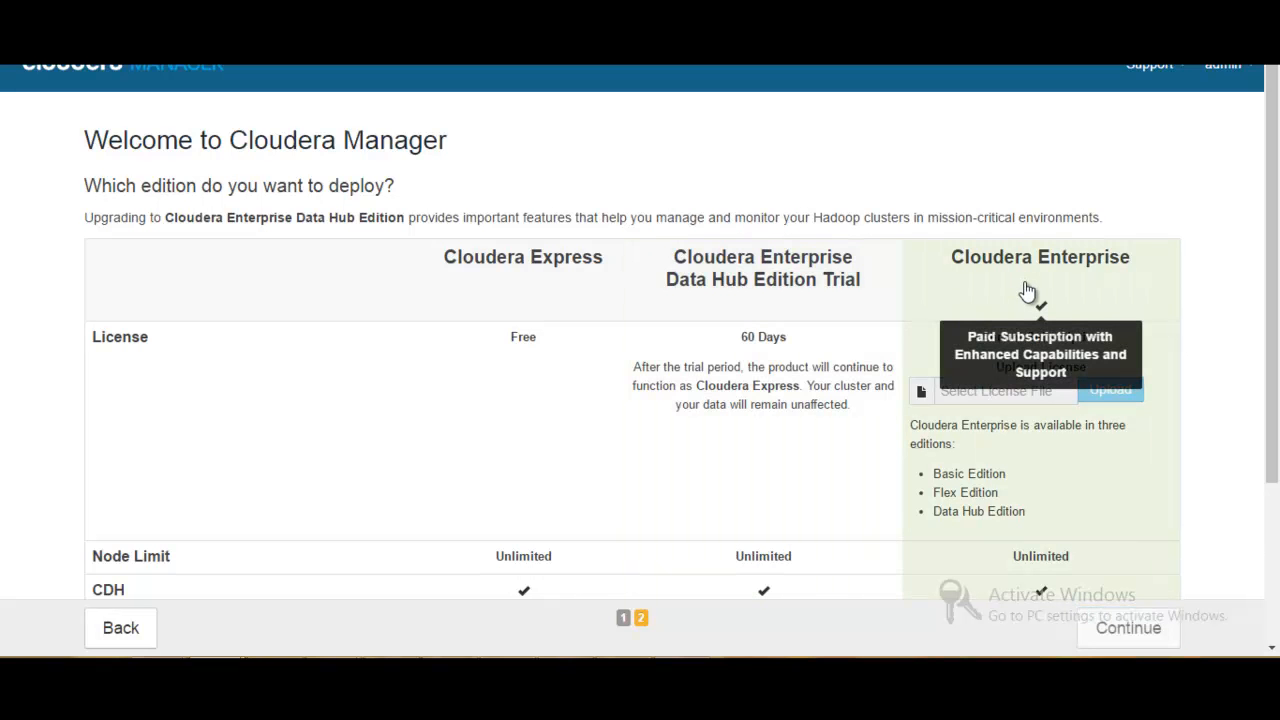
left_click(1024, 391)
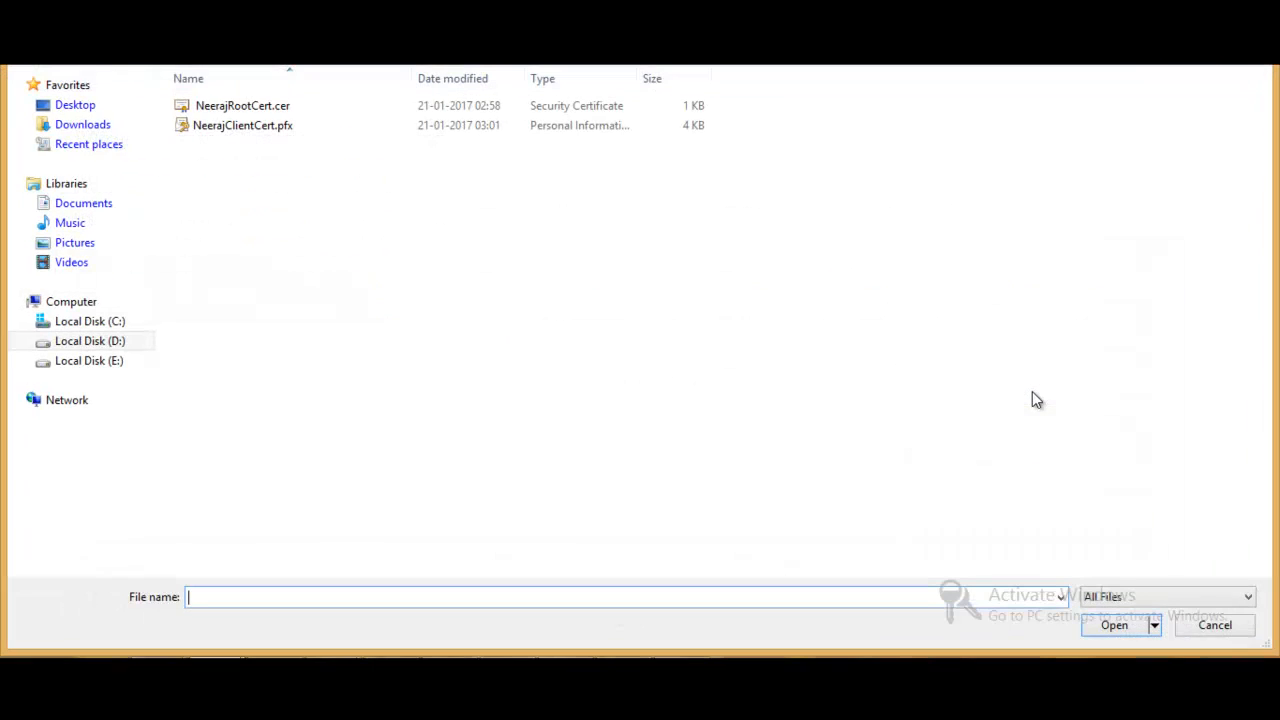
left_click(1193, 627)
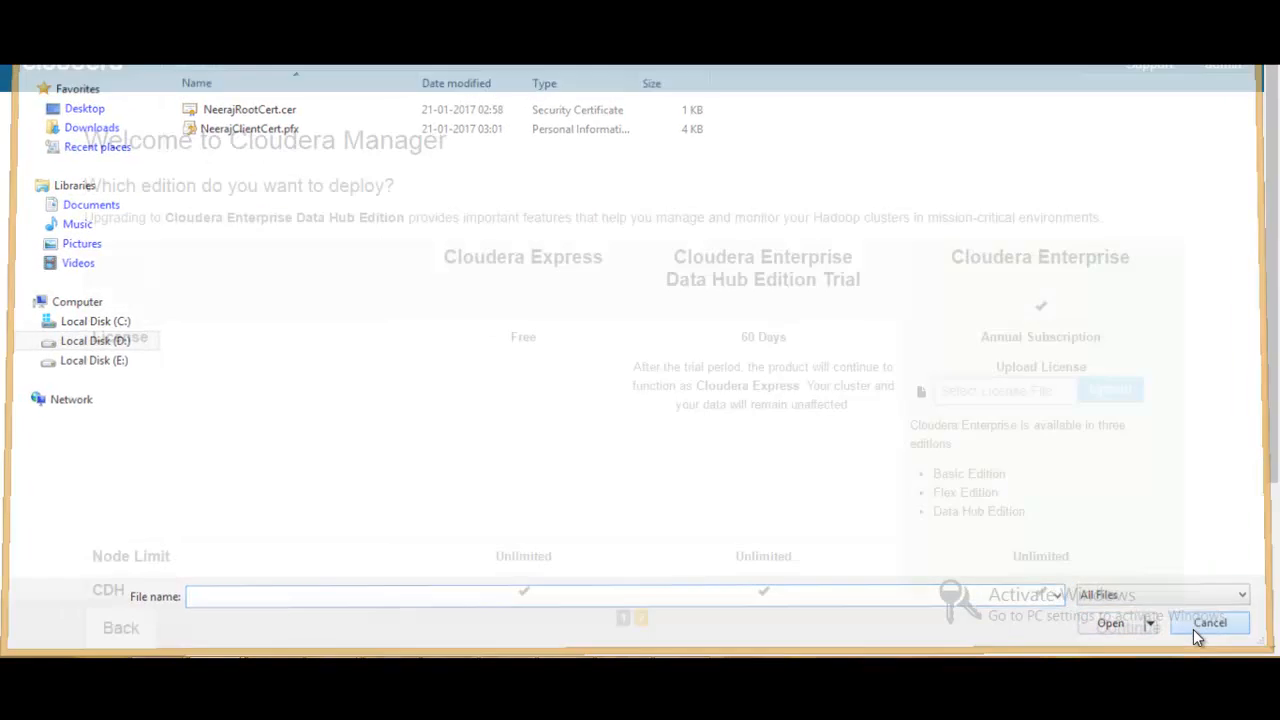
- Choose the Cloudera Enterprise Data Hub Edition Trial and continue past the package overview to the host specification
left_click(766, 278)
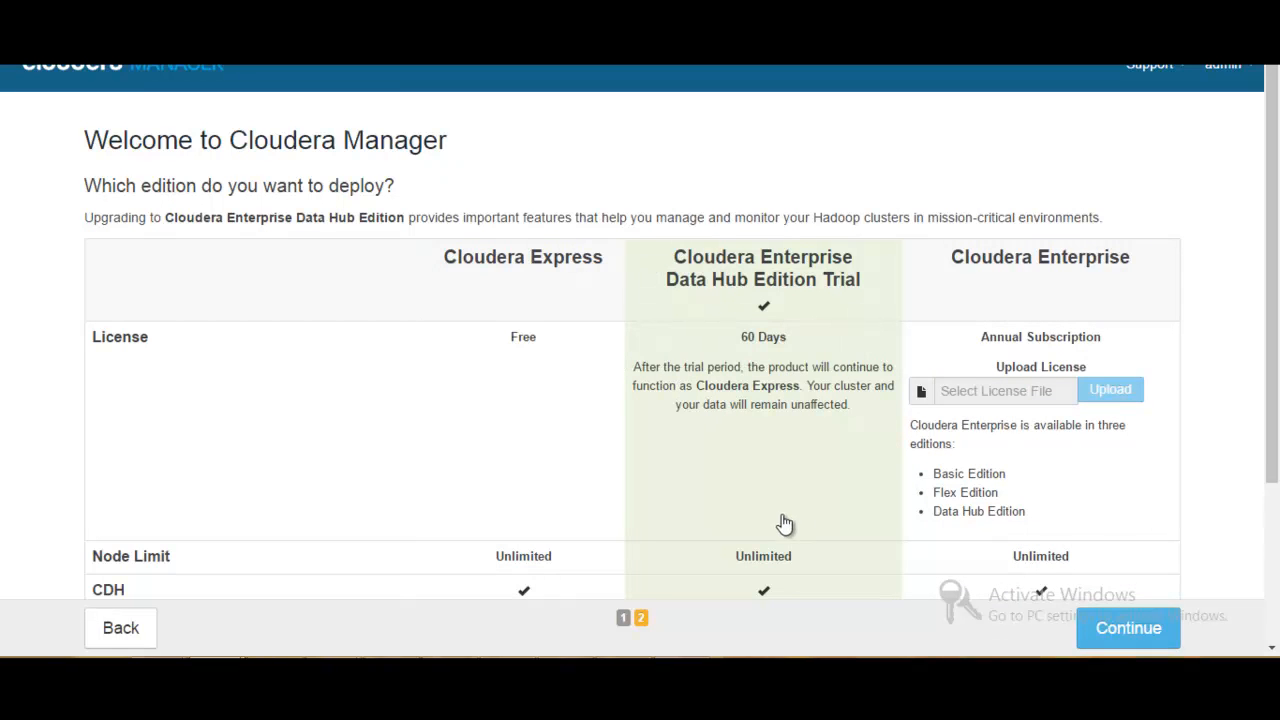
left_click(1106, 634)
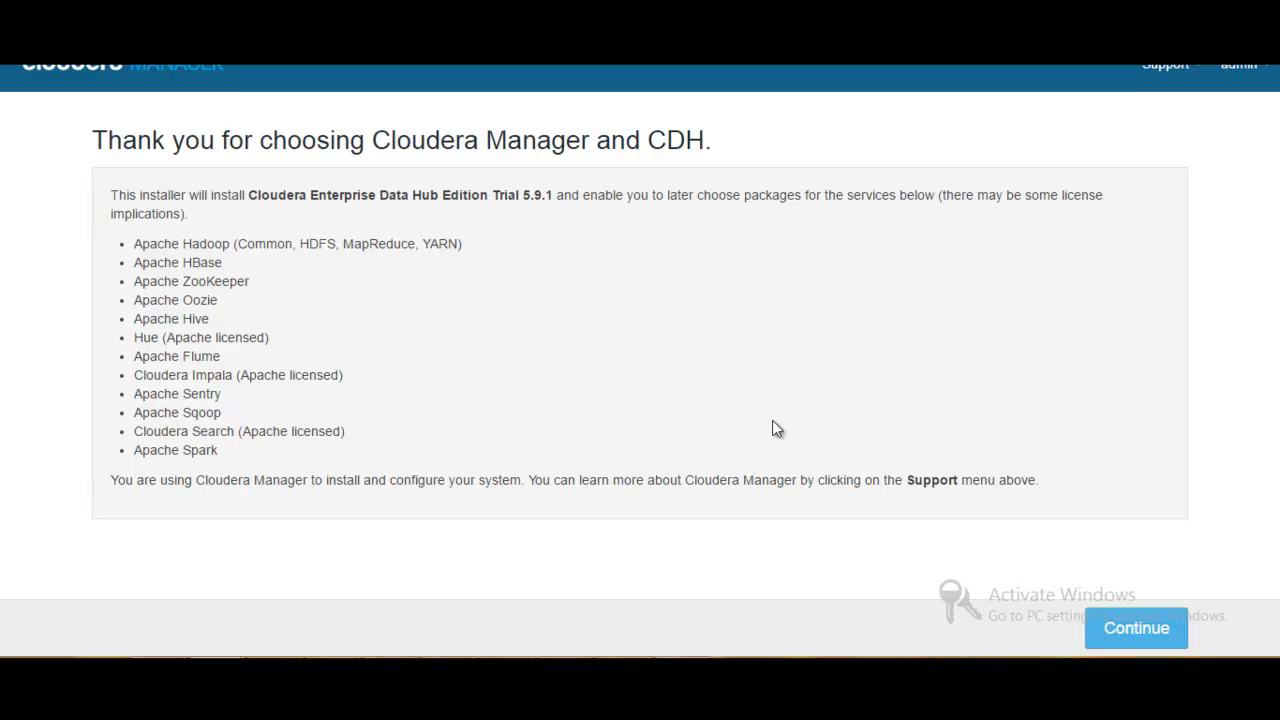
left_click(1137, 626)
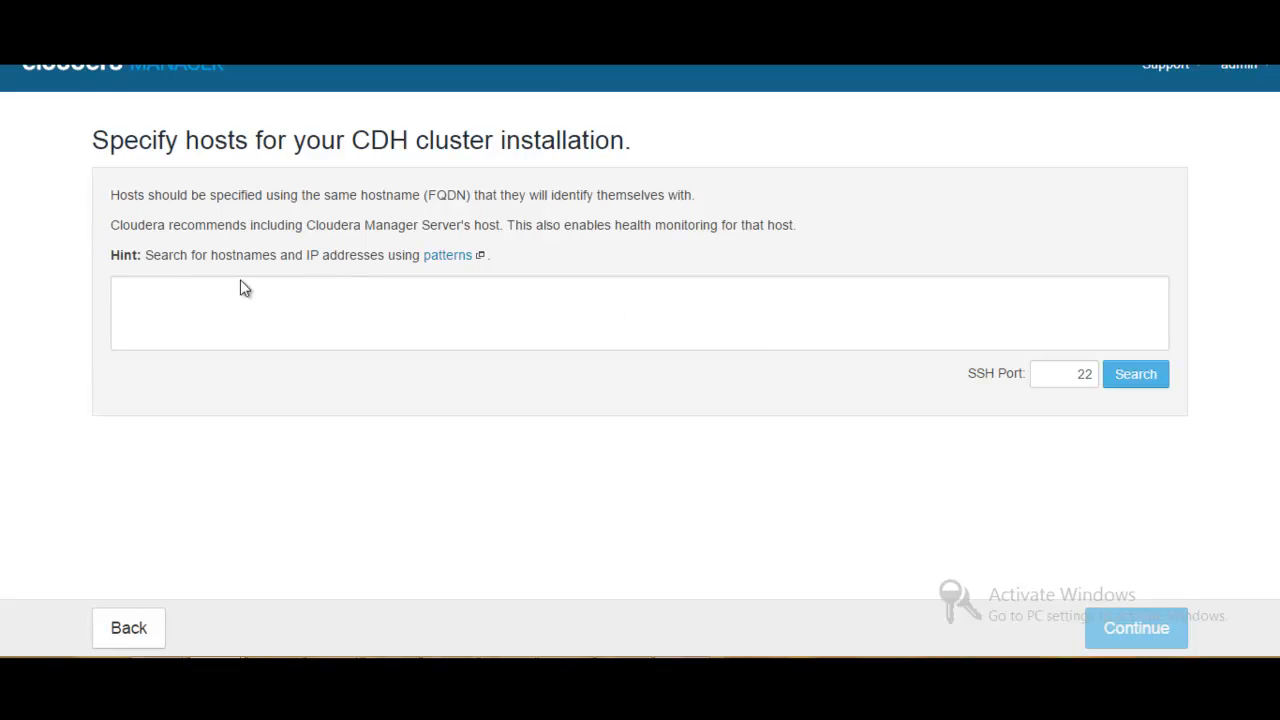
- Search for cluster hosts with the pattern 192.168.0.[4-5] and continue with ClouderaMaster and ClouderaSlave selected
left_click(274, 302)
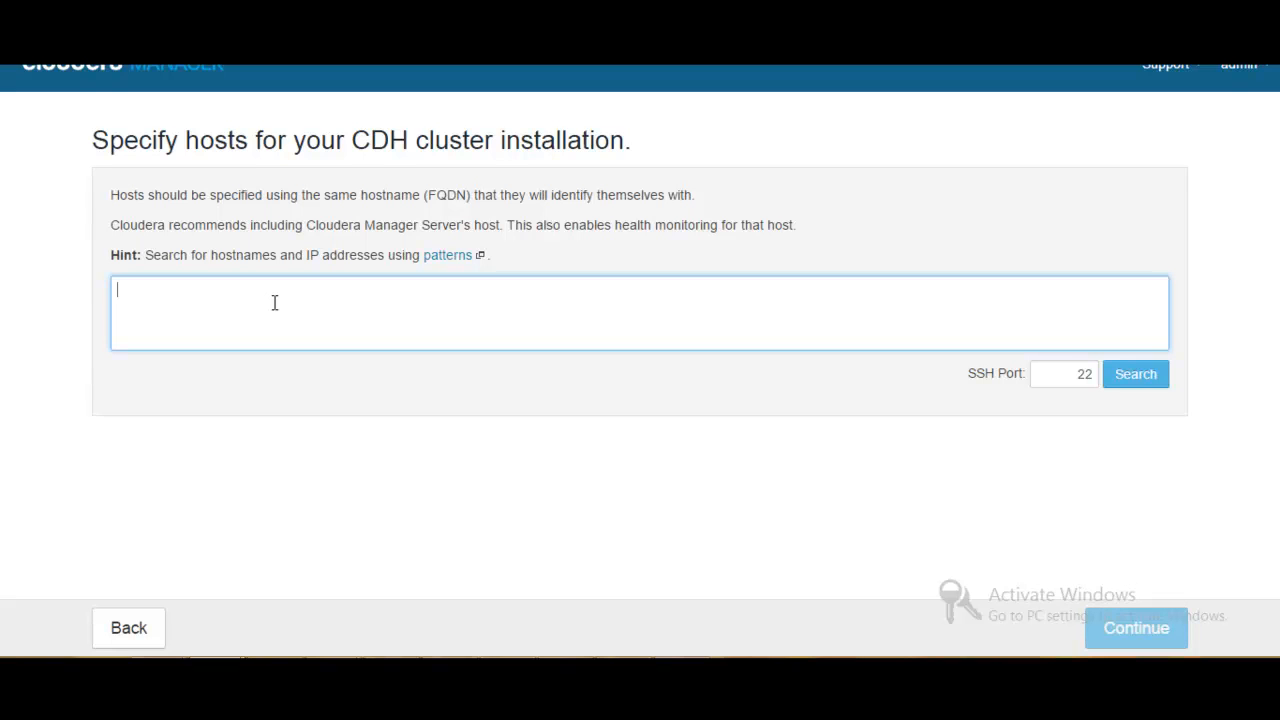
type("92.")
type(".1")
type("68")
type(".0.[4-5")
left_click(1136, 378)
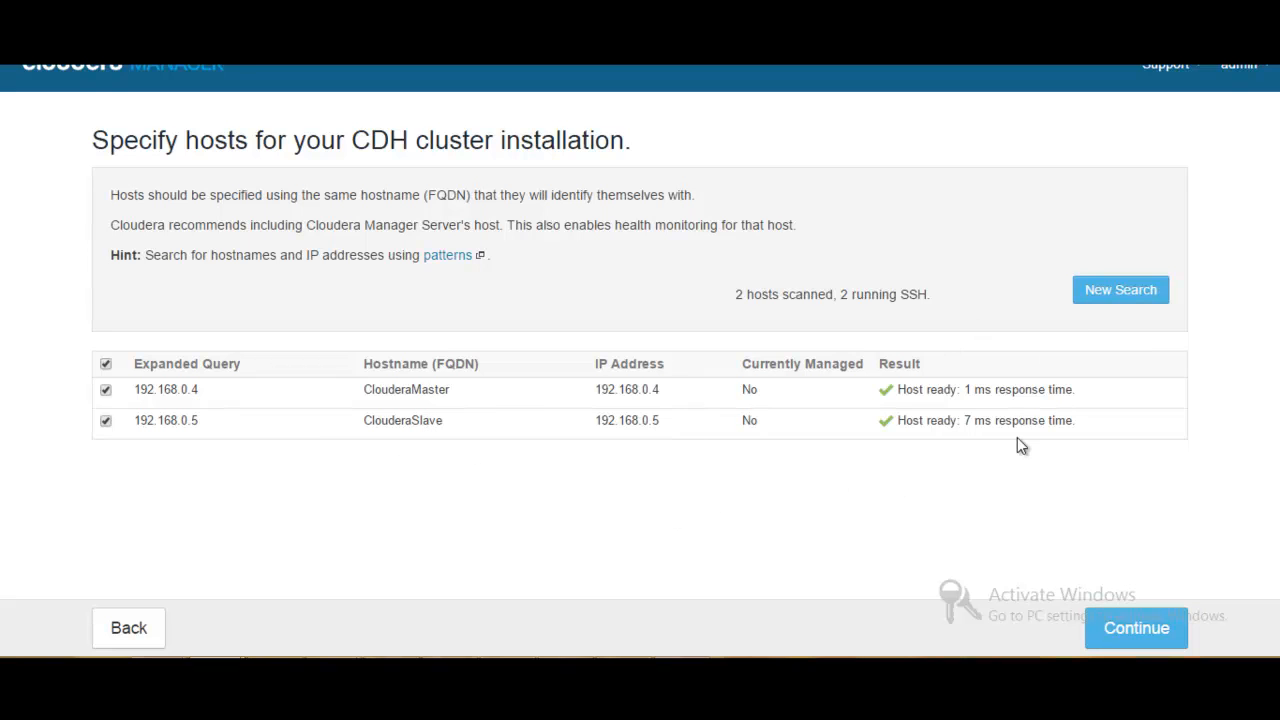
left_click(1133, 630)
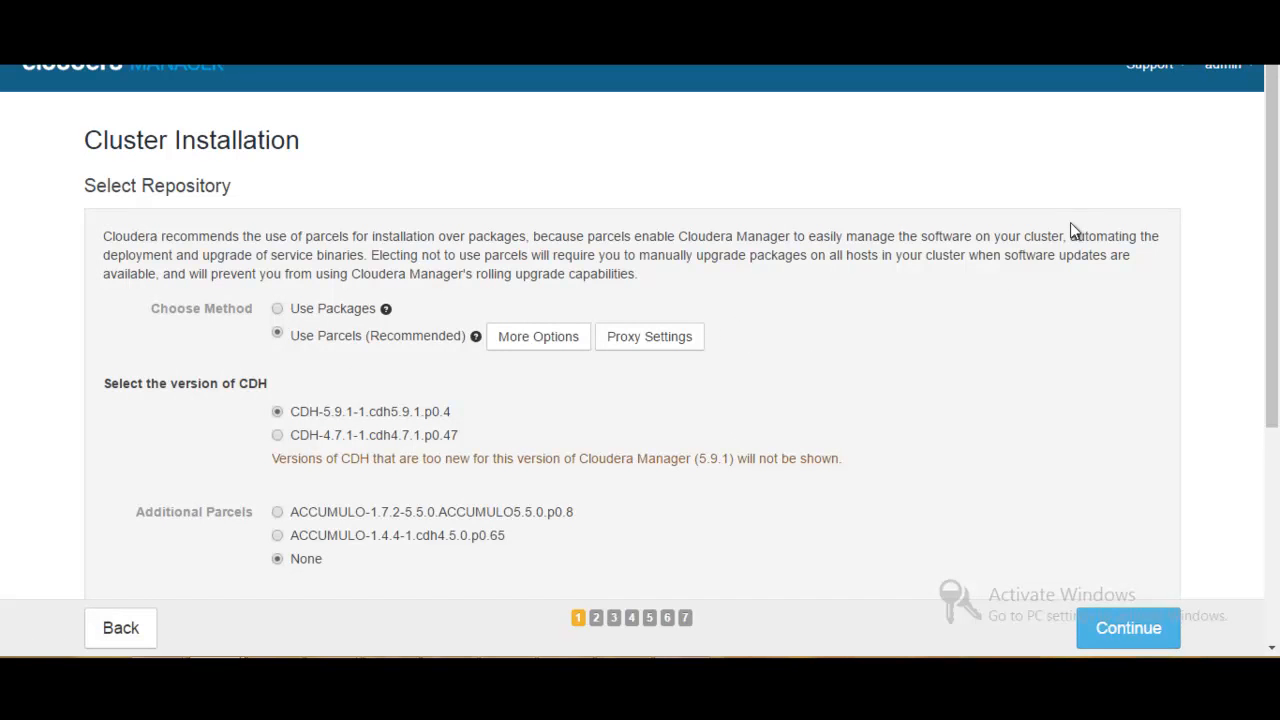
- Review the repository options, keeping parcels with CDH-5.9.1-1.cdh5.9.1.p0.4, no additional parcels and the matched agent release, and continue
scroll(1276, 183, "down", 1)
left_click_drag(1276, 183, 1277, 287)
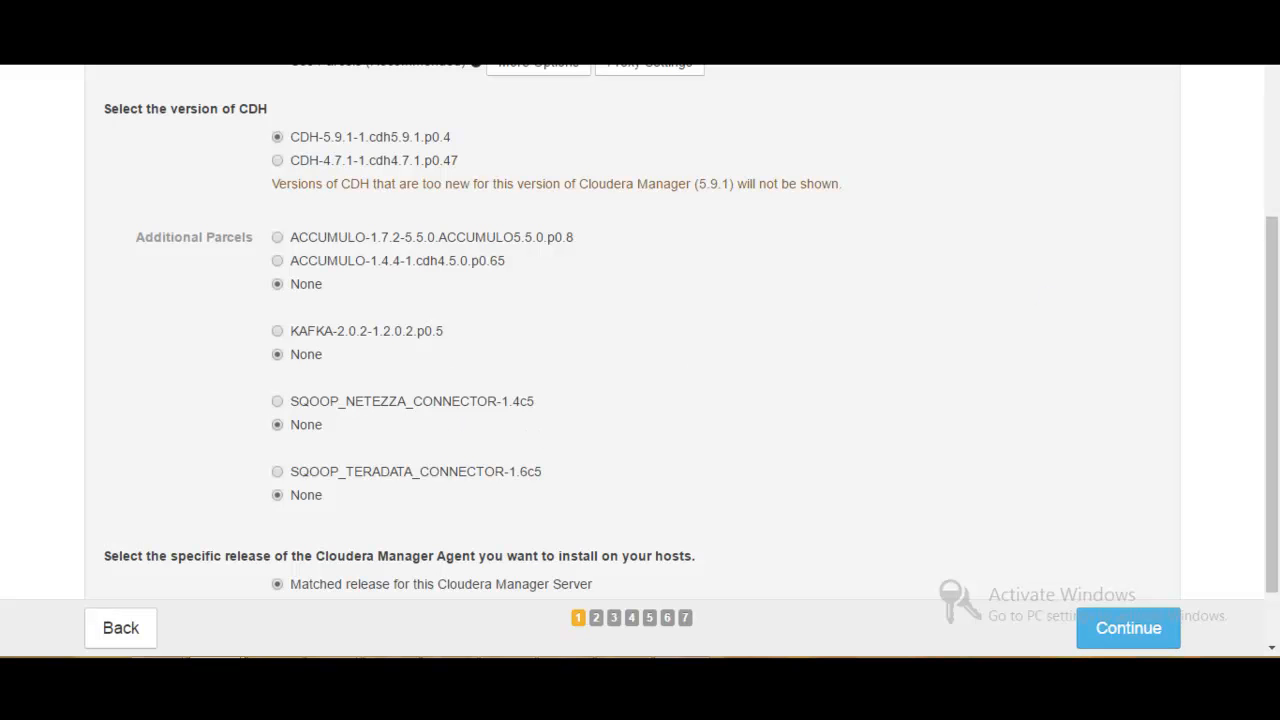
left_click_drag(1275, 248, 1275, 297)
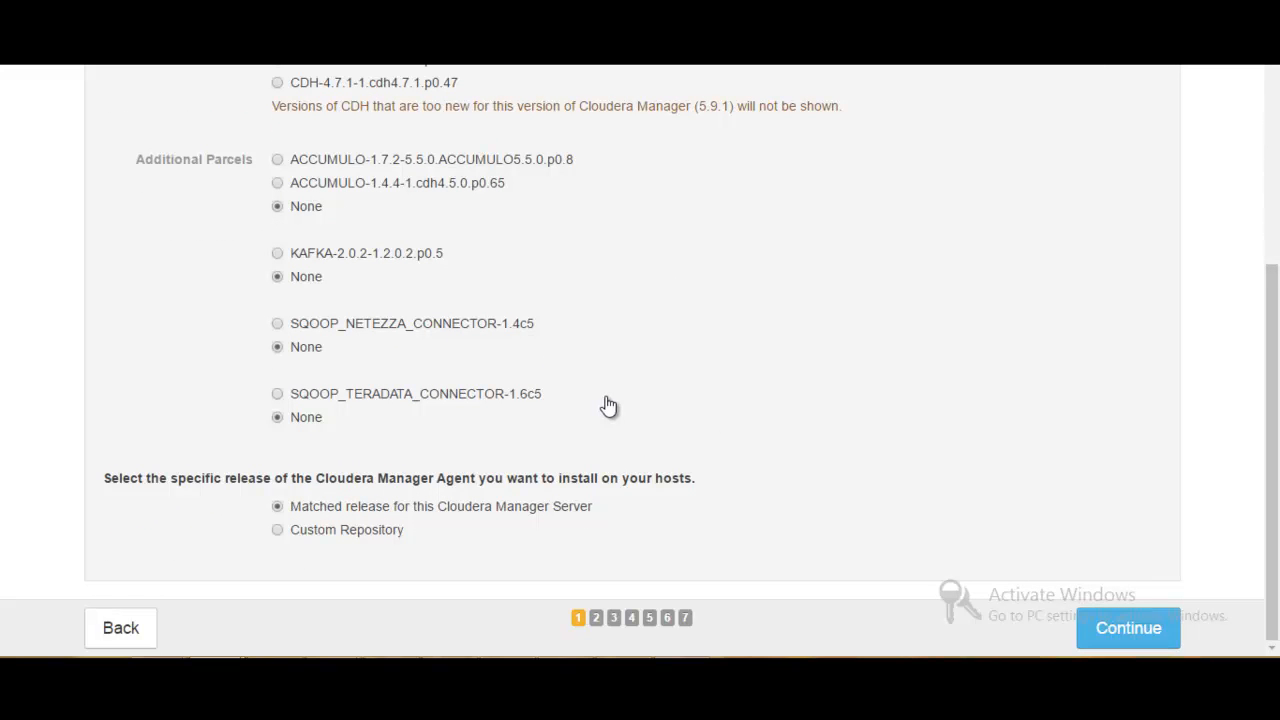
left_click(1110, 628)
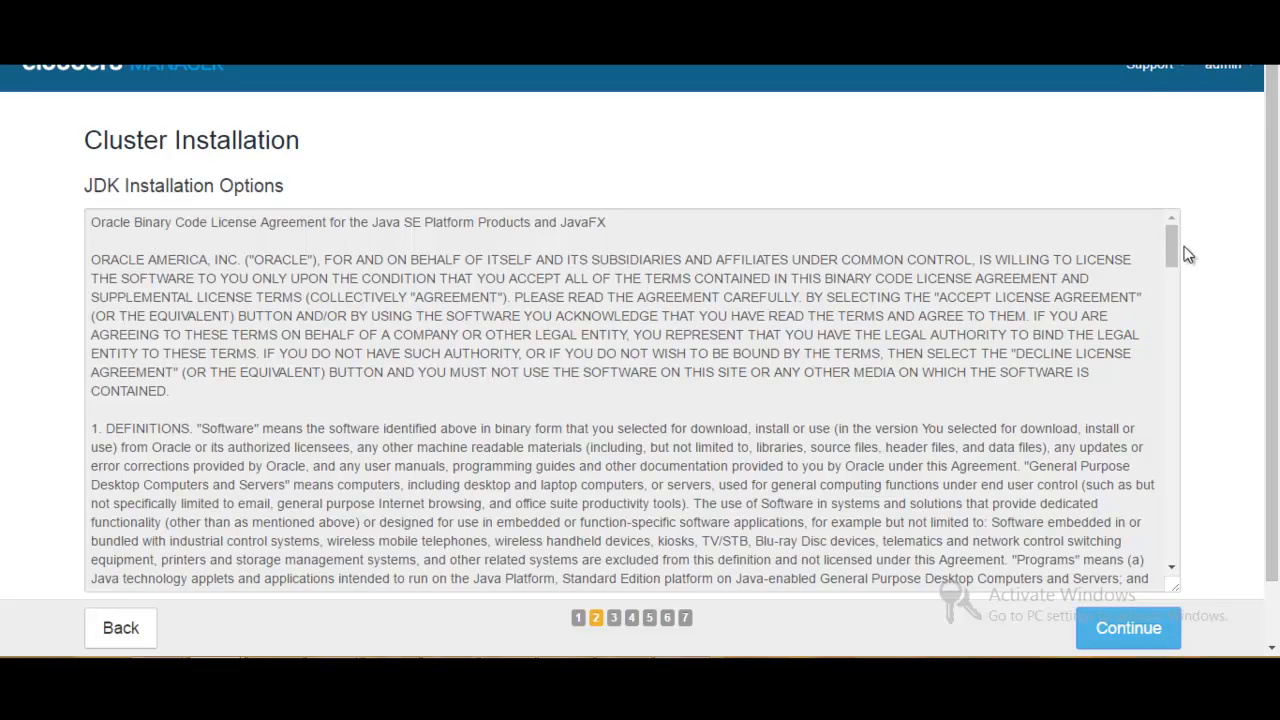
- Read to the end of the Oracle license, enable installing the JDK and the Java Unlimited Strength Encryption Policy Files, and continue
scroll(1277, 250, "down", 2)
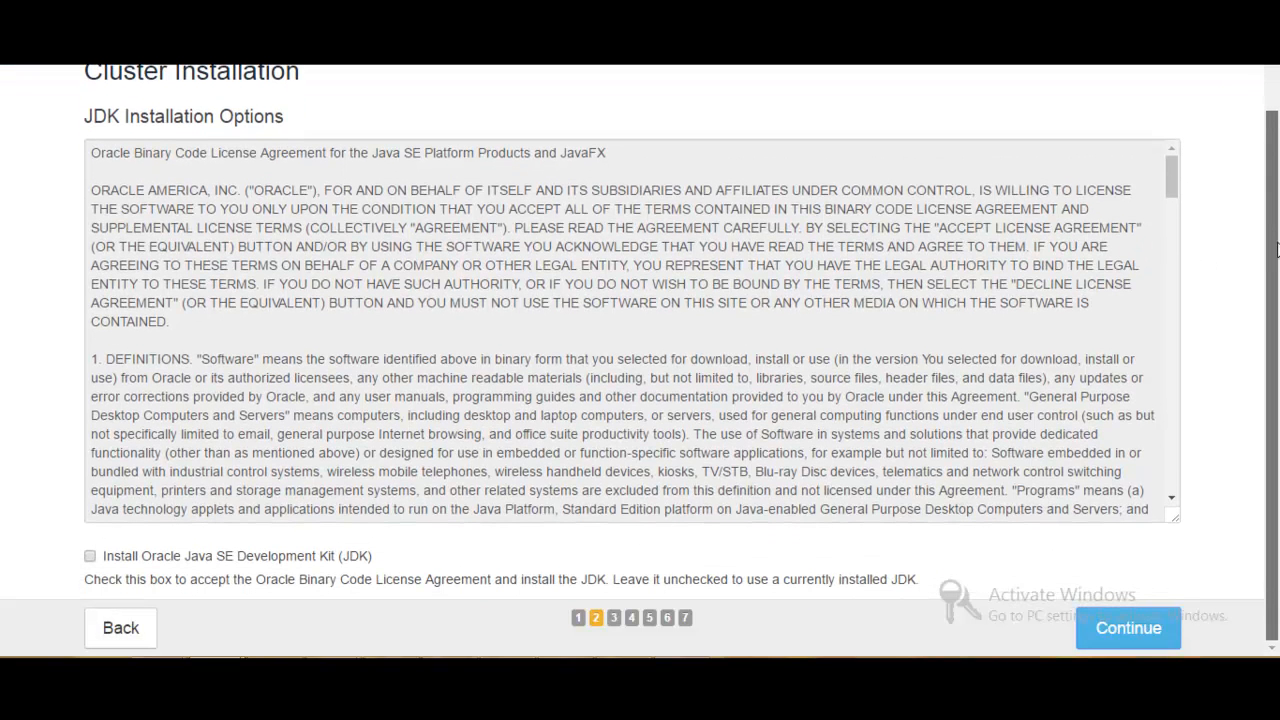
left_click_drag(1168, 171, 1181, 488)
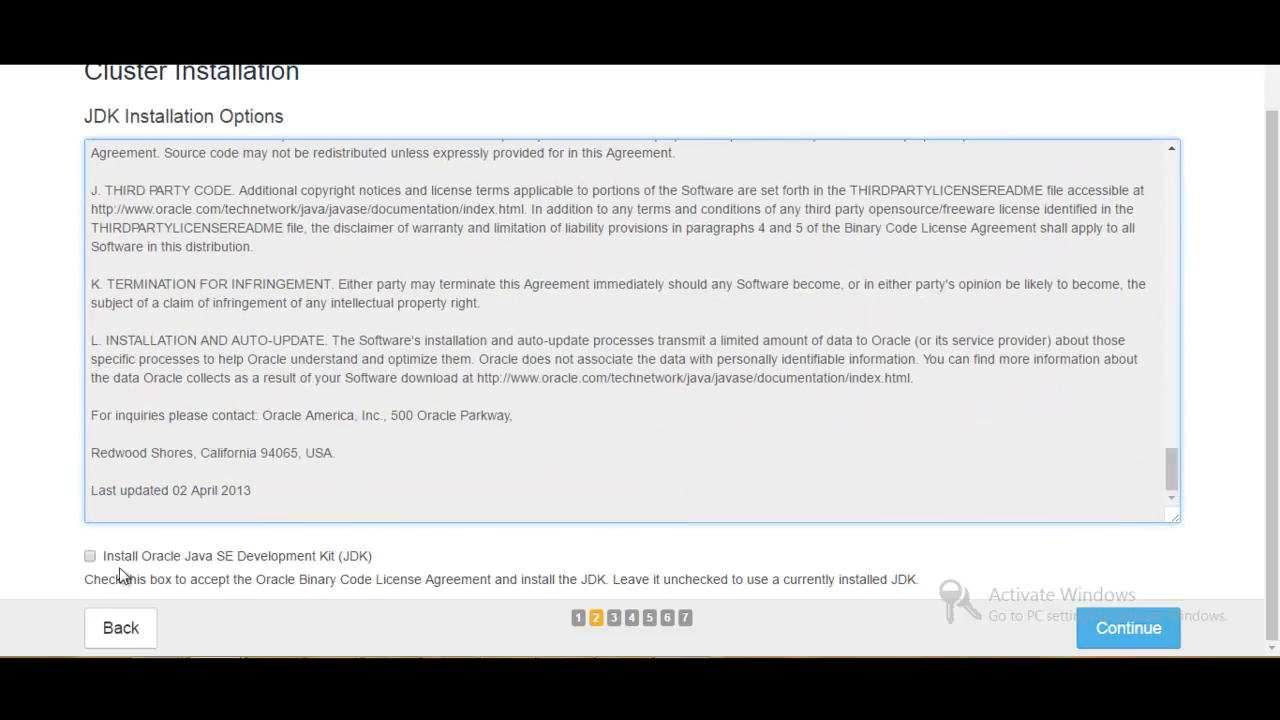
left_click(90, 556)
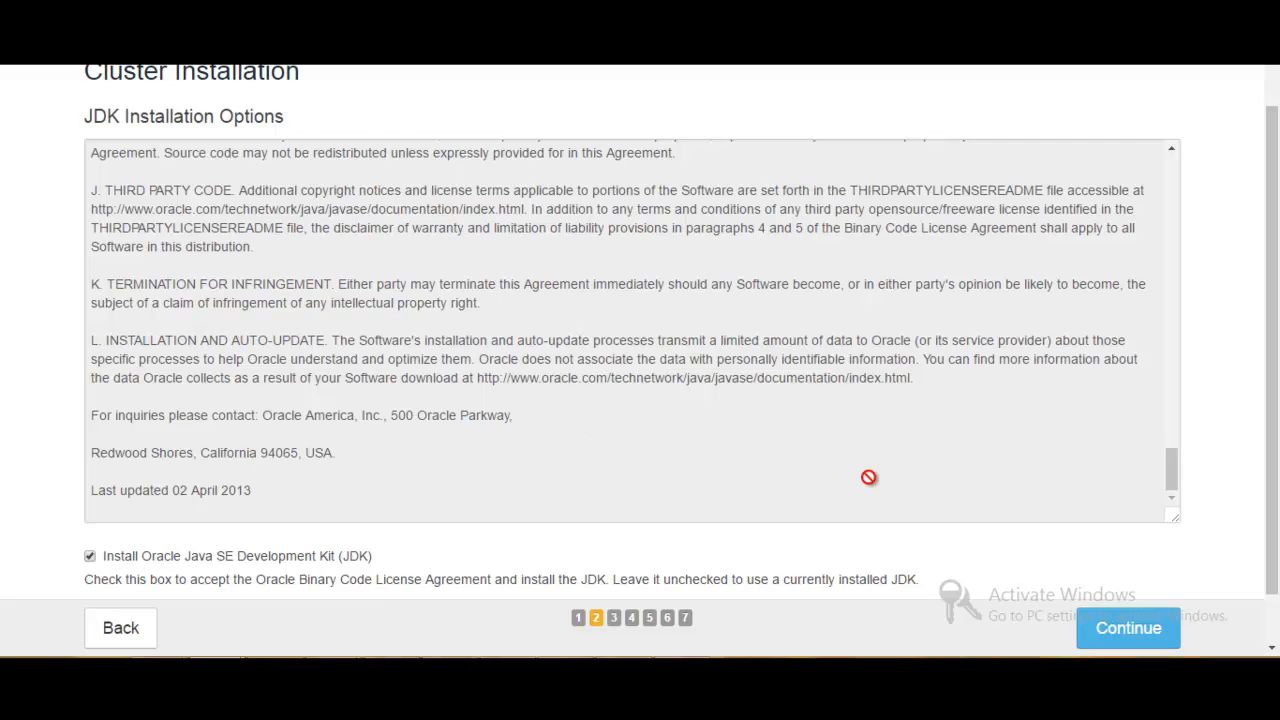
scroll(1275, 355, "down", 1)
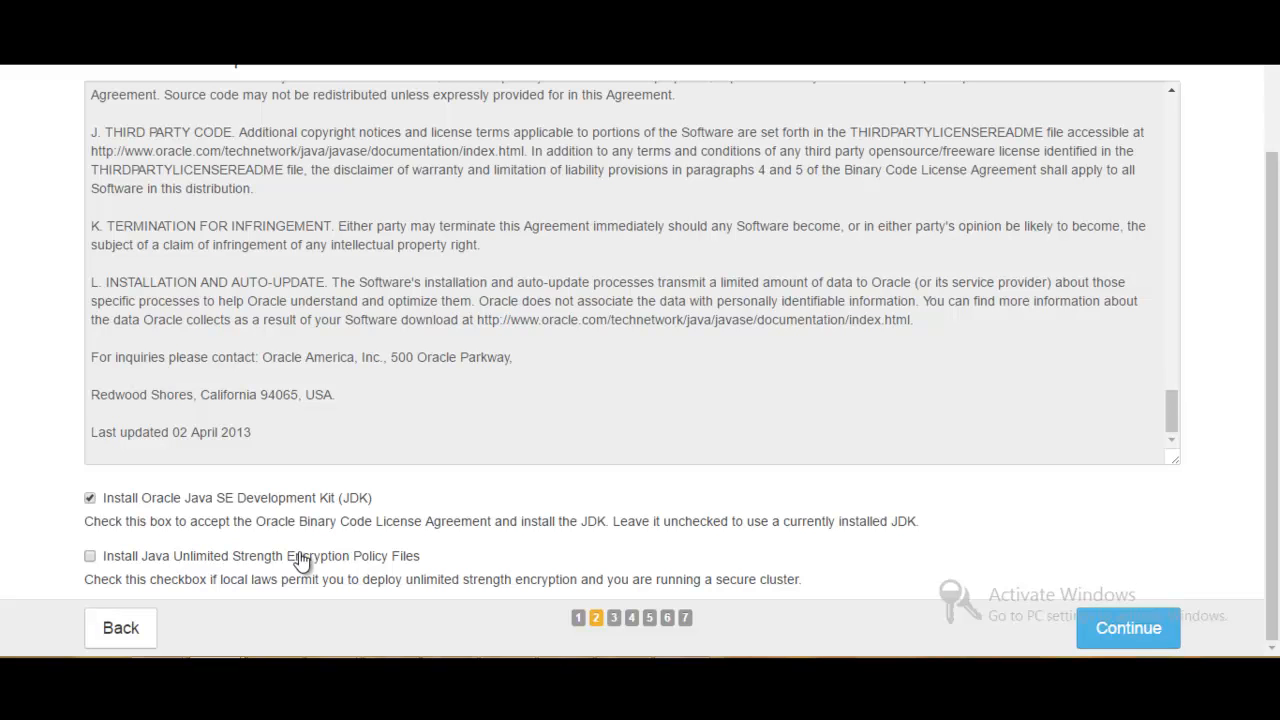
left_click(90, 557)
left_click(1133, 640)
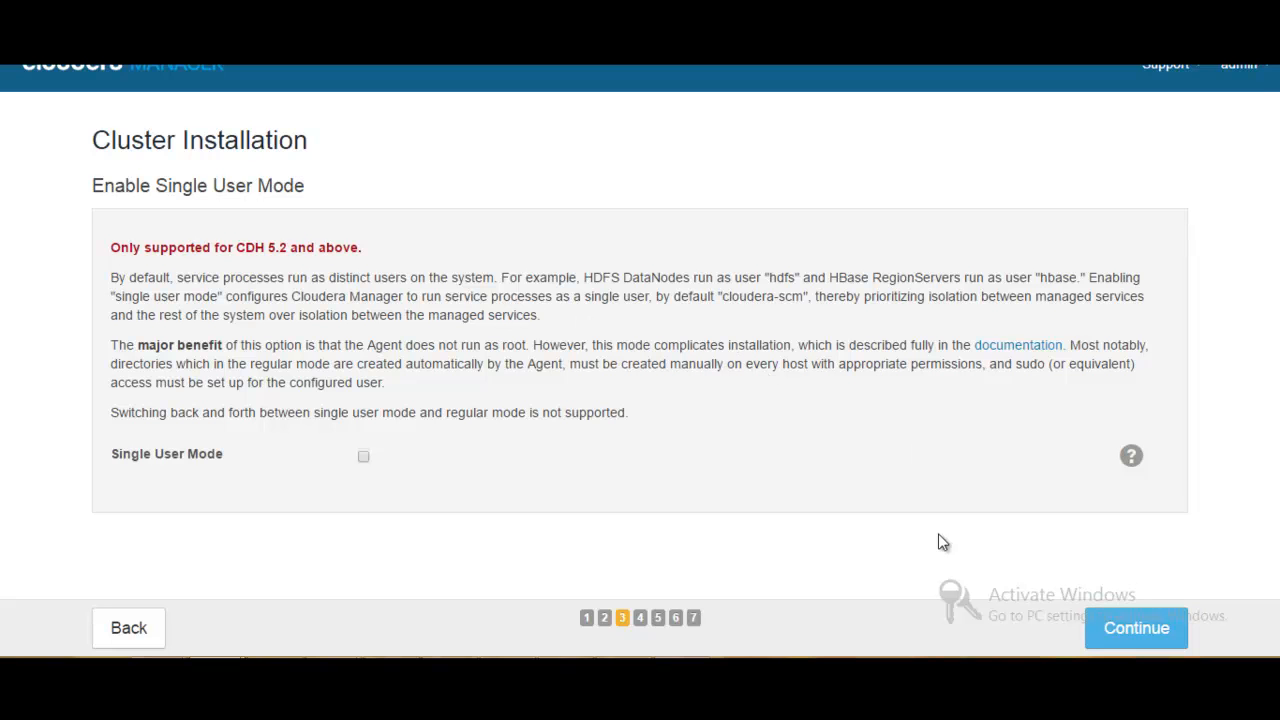
- Leave Single User Mode off, enter and confirm the root SSH password shared by all hosts, and start the installation
left_click(1148, 629)
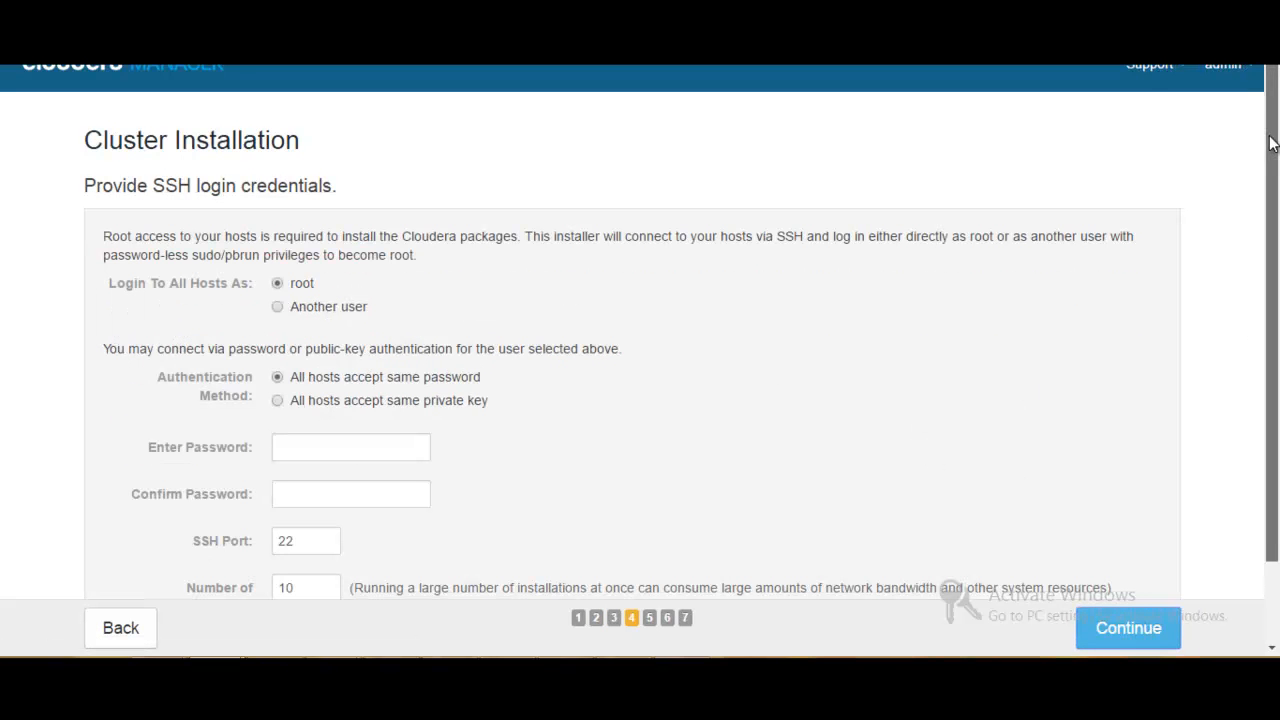
scroll(1272, 143, "down", 1)
scroll(1274, 163, "down", 1)
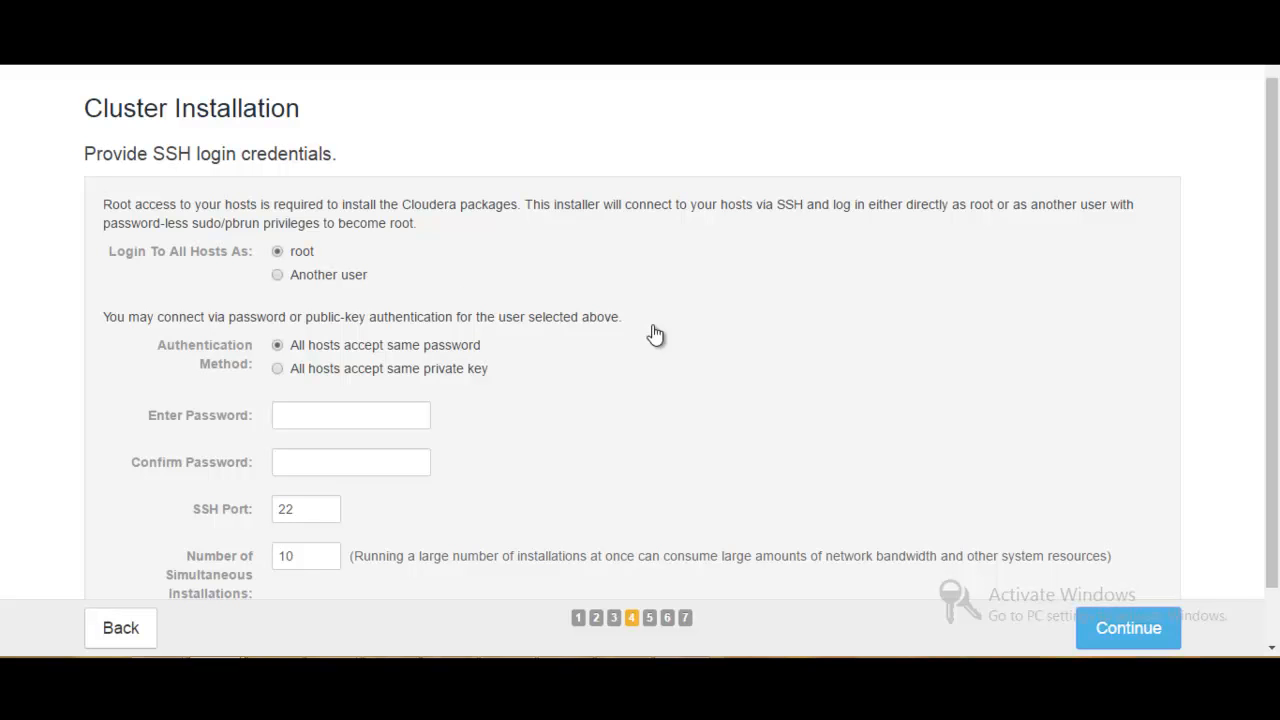
left_click(350, 417)
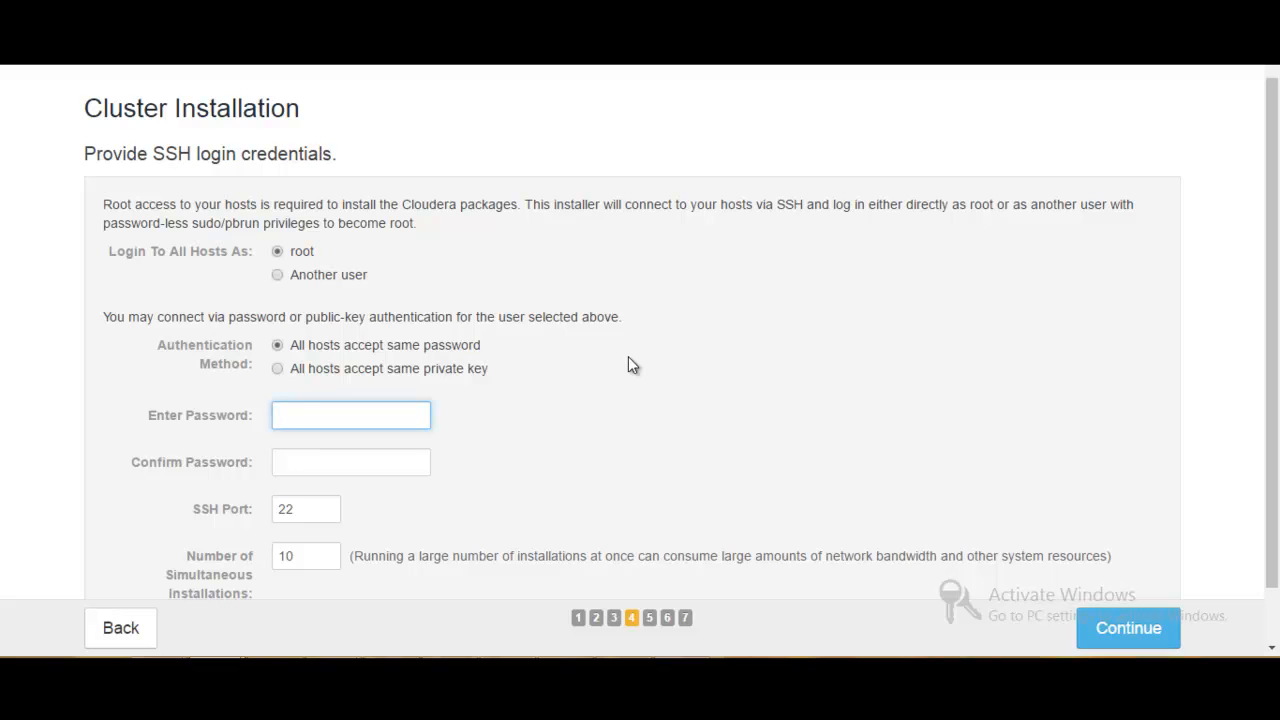
type("•••••••••")
left_click(324, 458)
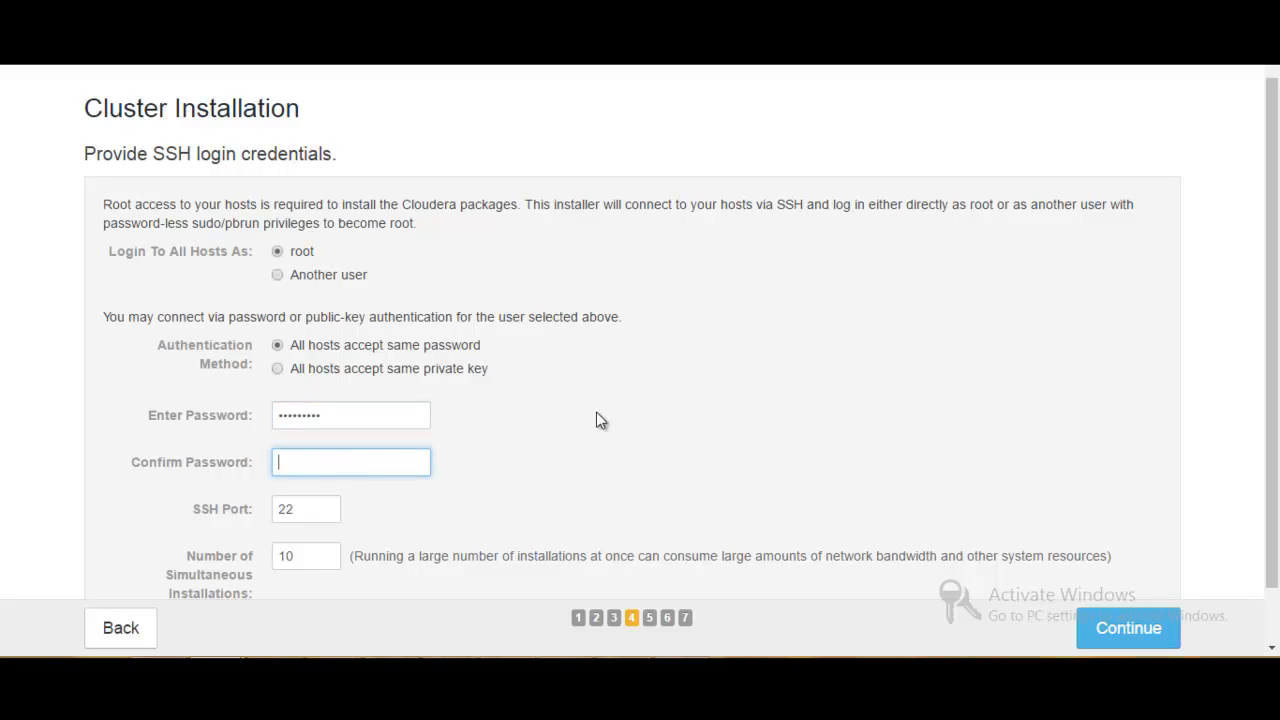
type("••••••••••")
scroll(1274, 541, "down", 1)
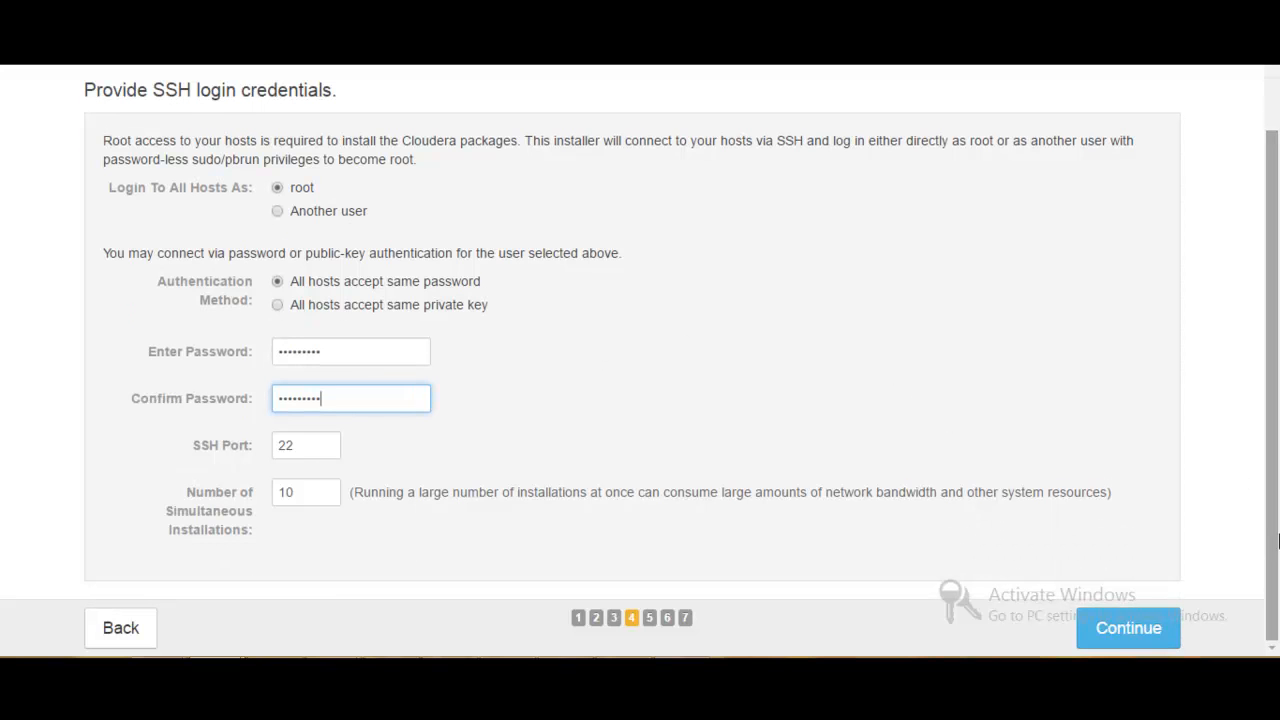
left_click(1140, 634)
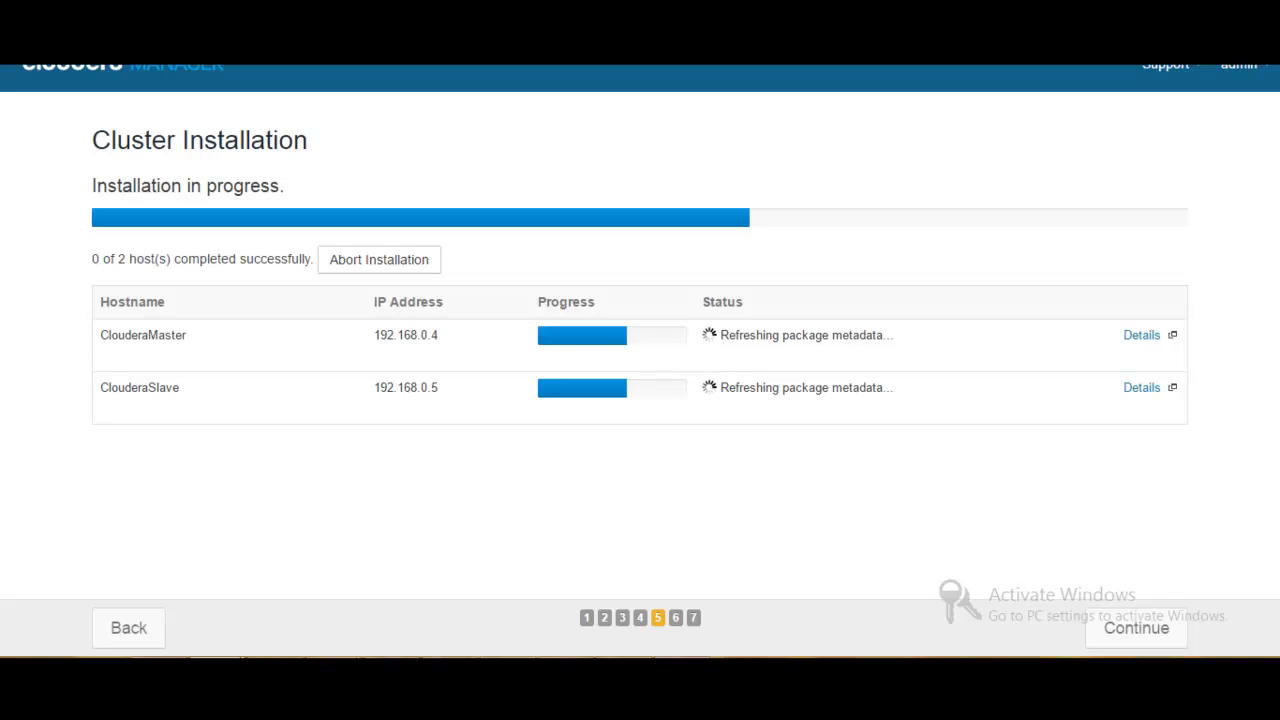
left_click(933, 590)
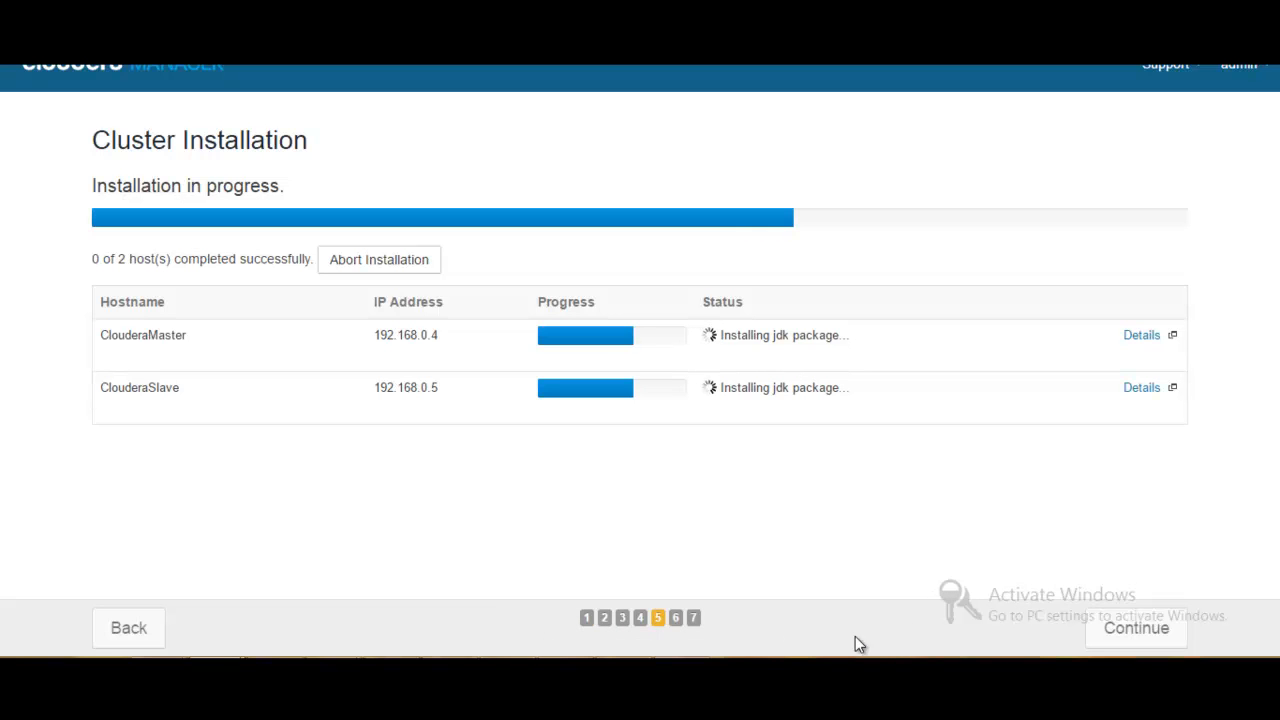
left_click(508, 668)
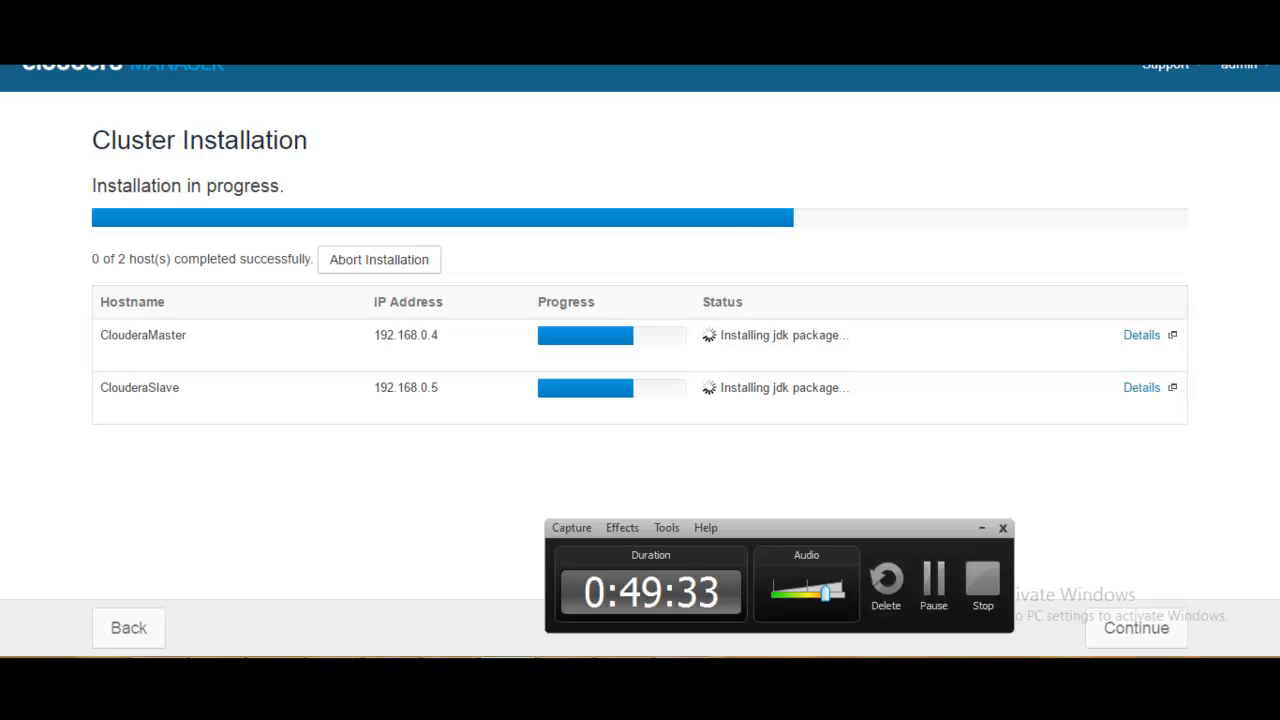
left_click(930, 590)
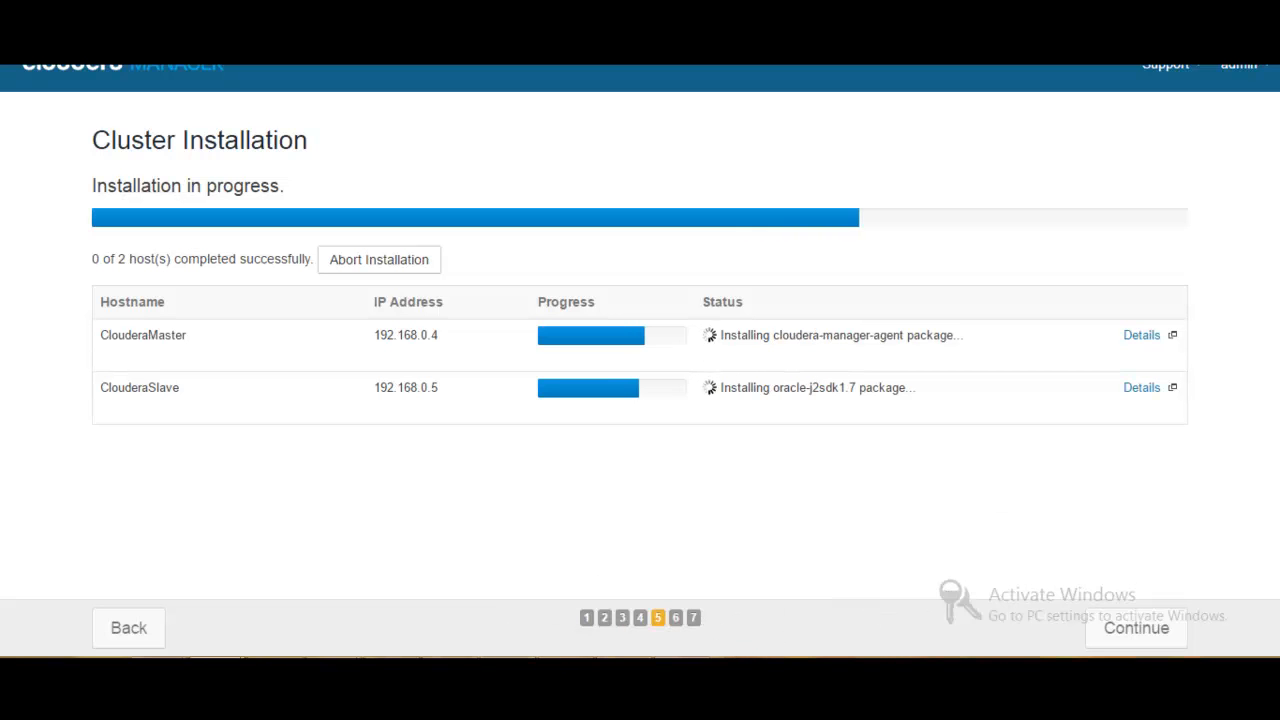
left_click(508, 668)
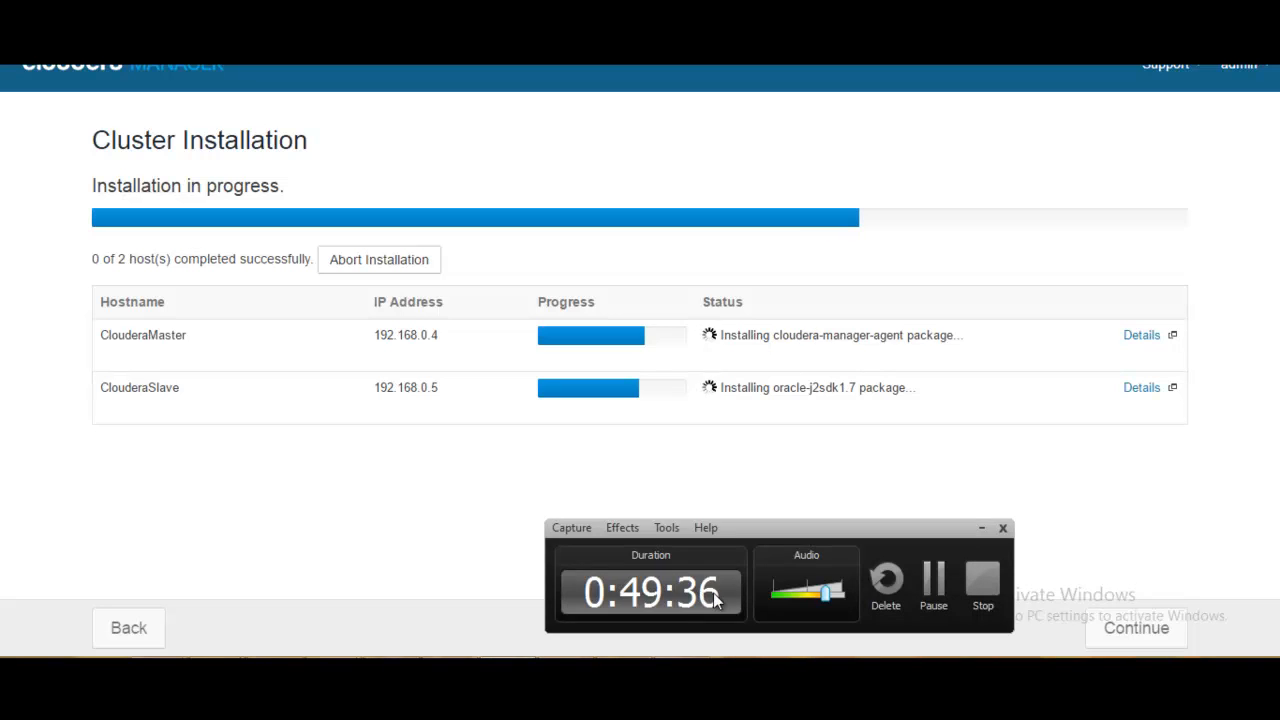
left_click(931, 598)
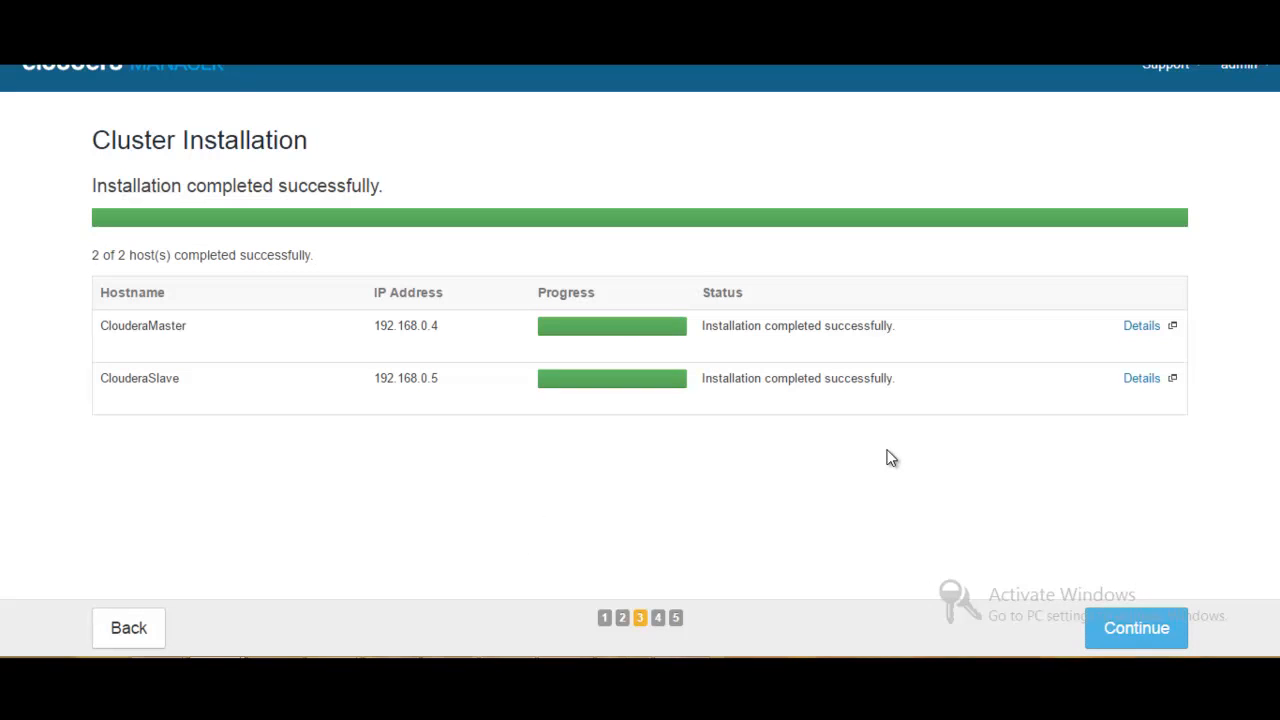
- Continue from the completed host installation to installing the selected CDH 5.9.1 parcel on all cluster hosts
left_click(1124, 632)
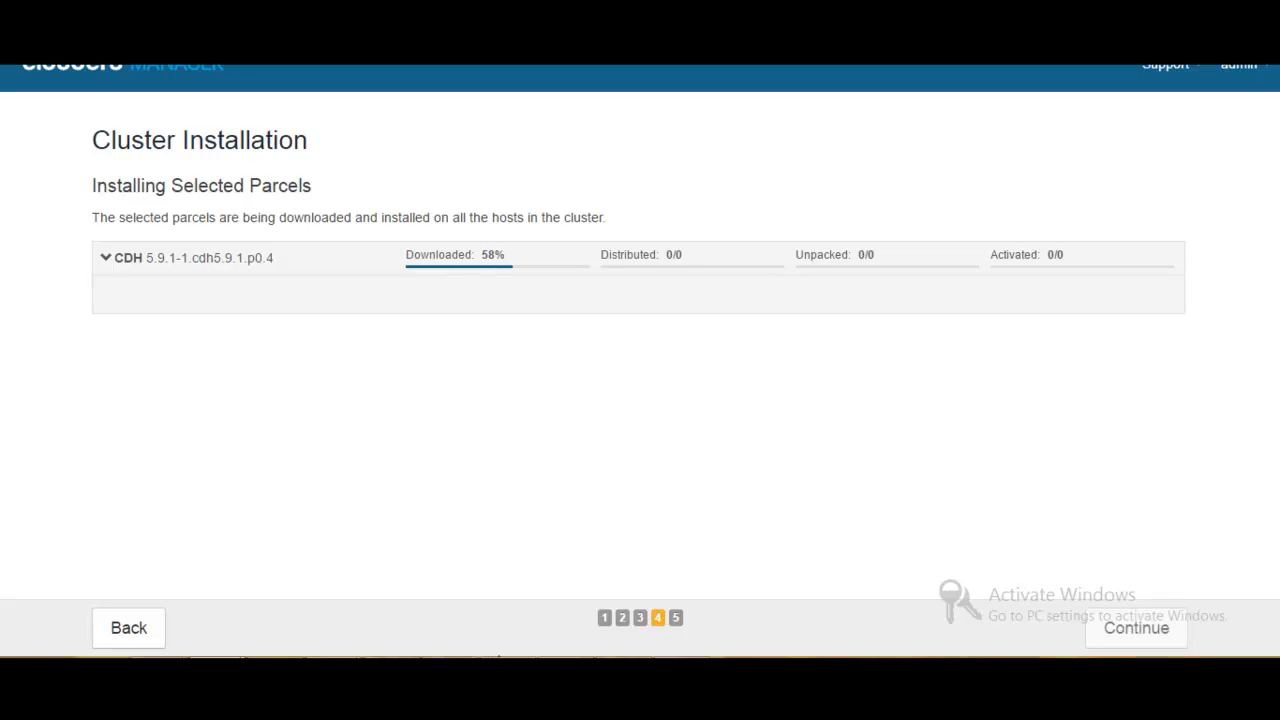
left_click(508, 670)
left_click(930, 585)
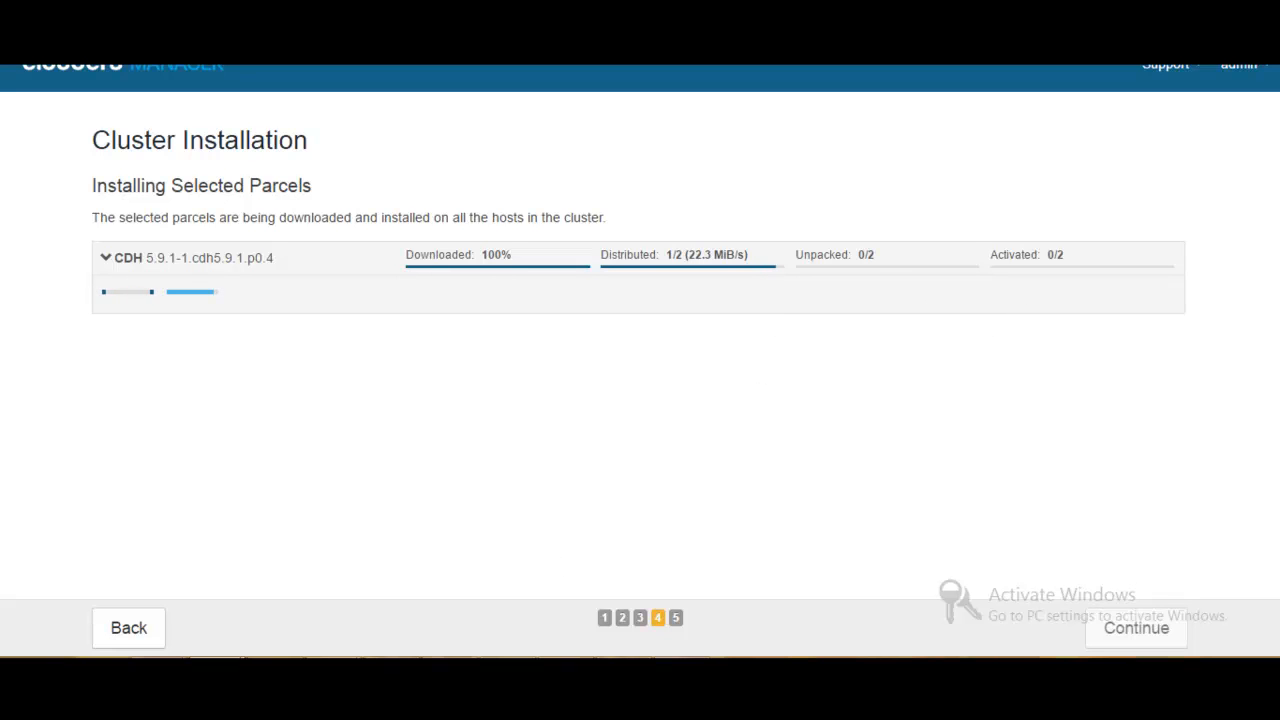
left_click(508, 672)
left_click(933, 583)
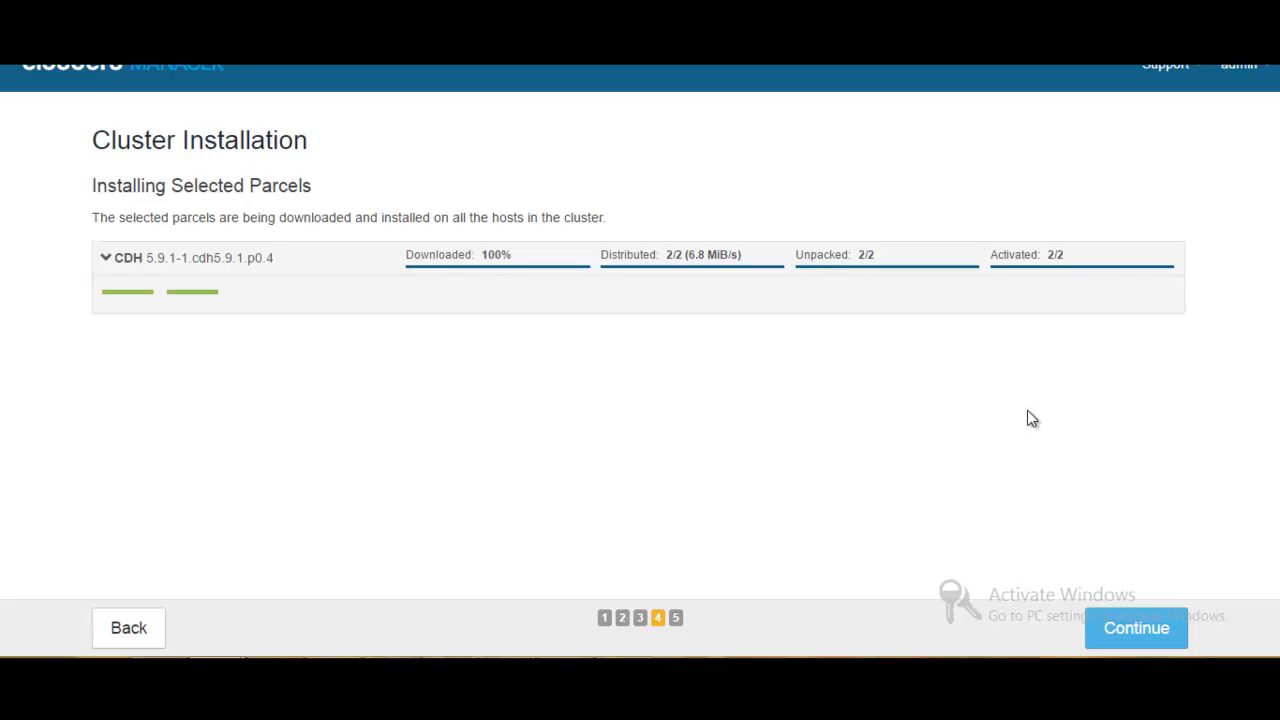
- Continue to the host inspection, review the validations and version summary to the end, and finish the cluster installation
left_click(1136, 630)
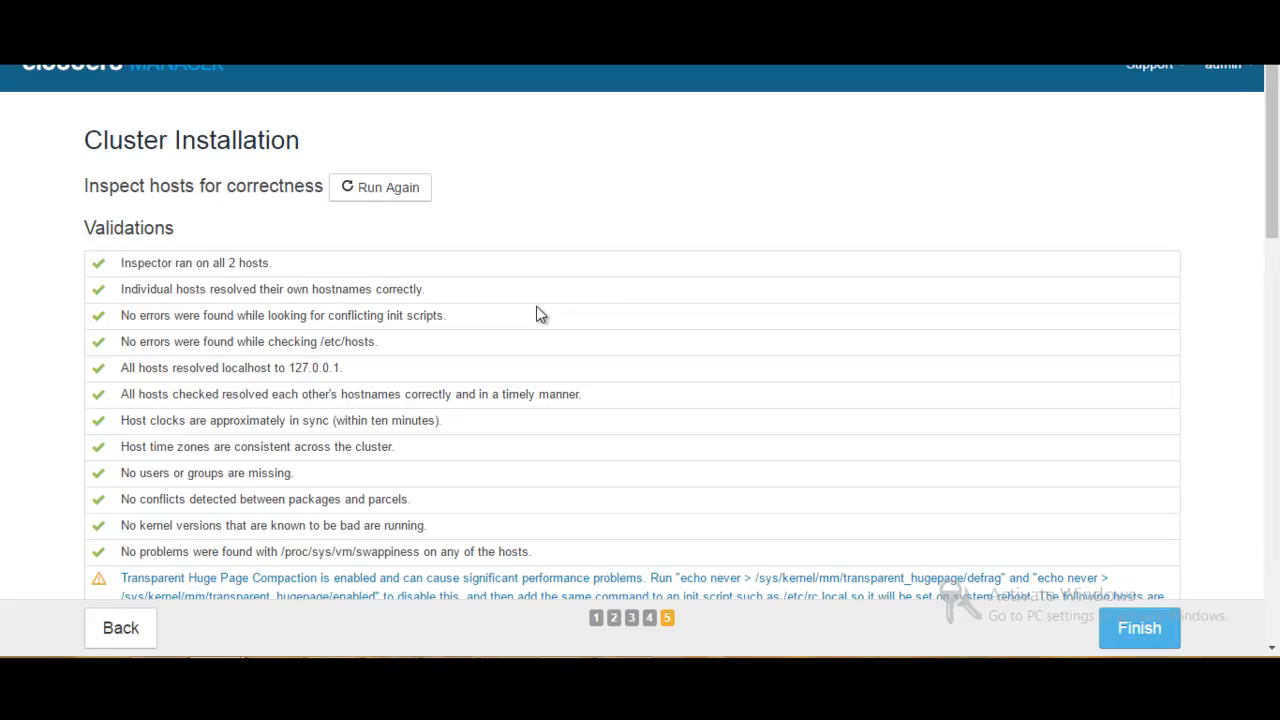
left_click_drag(1274, 136, 1274, 279)
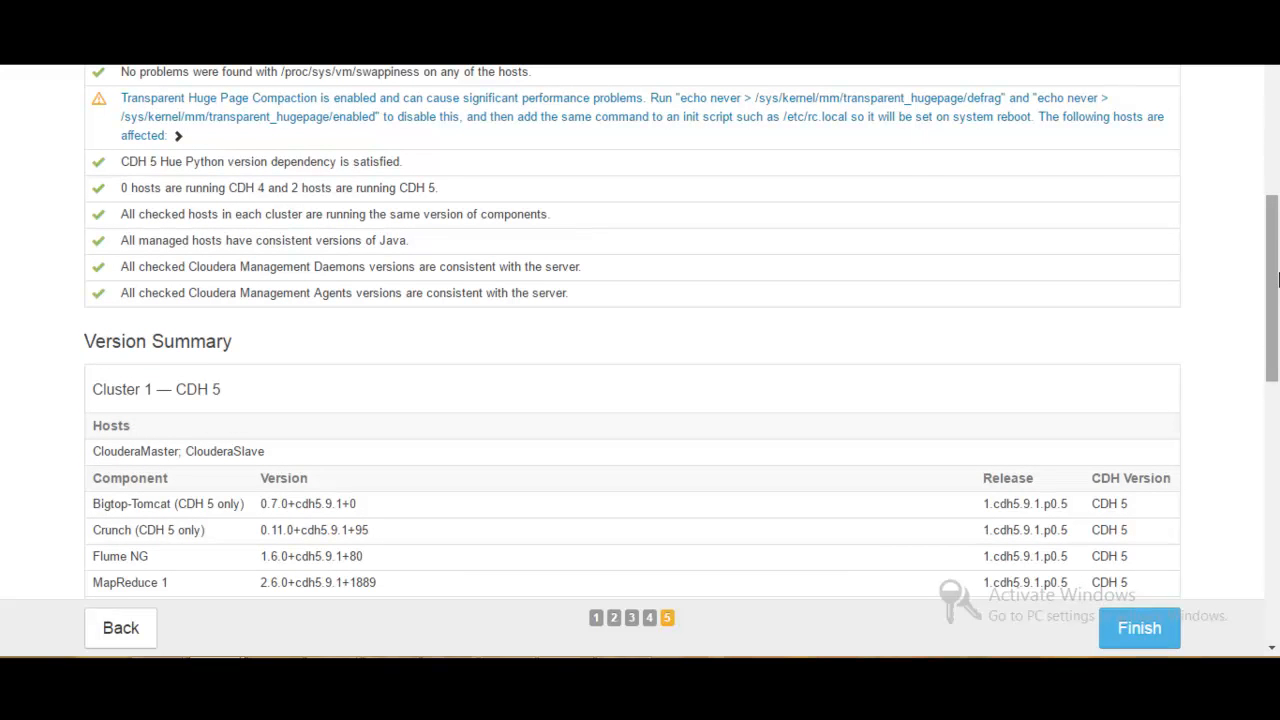
left_click_drag(1274, 270, 1268, 567)
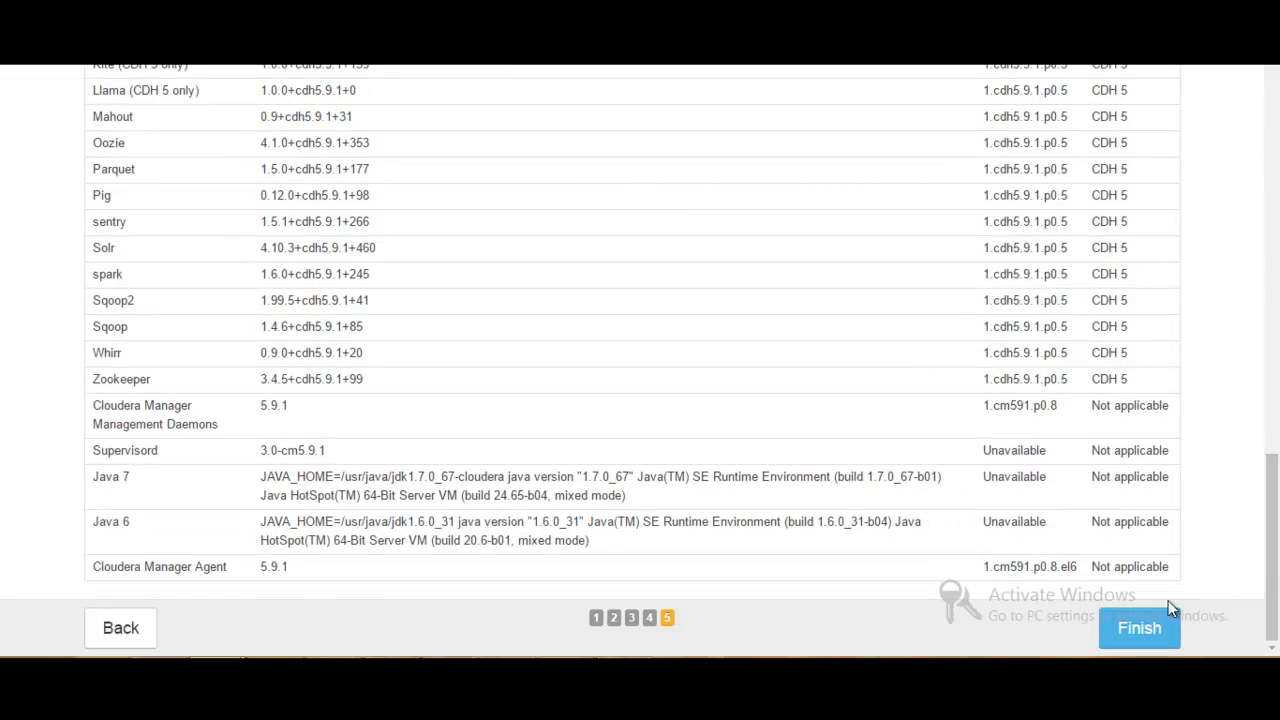
left_click(1148, 627)
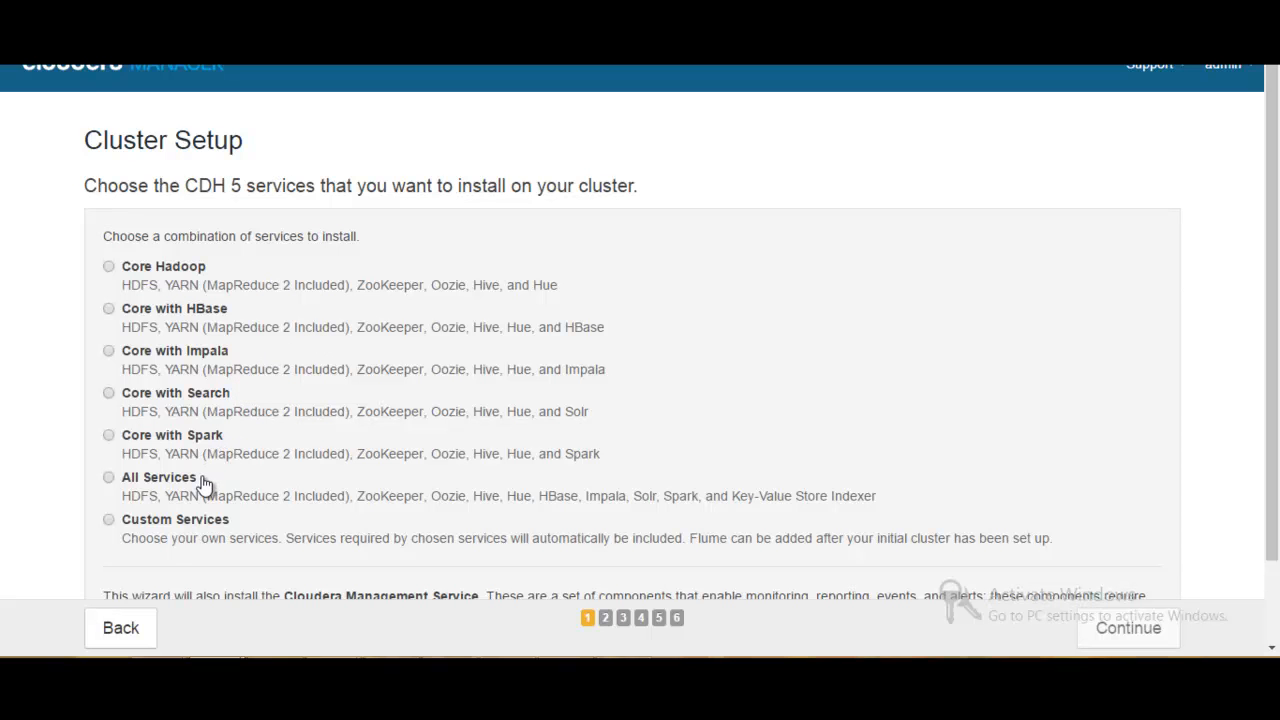
- Choose Custom Services with HBase, HDFS, Hive, Hue, Oozie, Spark, Sqoop 2, YARN and ZooKeeper, and continue to the role assignments
left_click(168, 528)
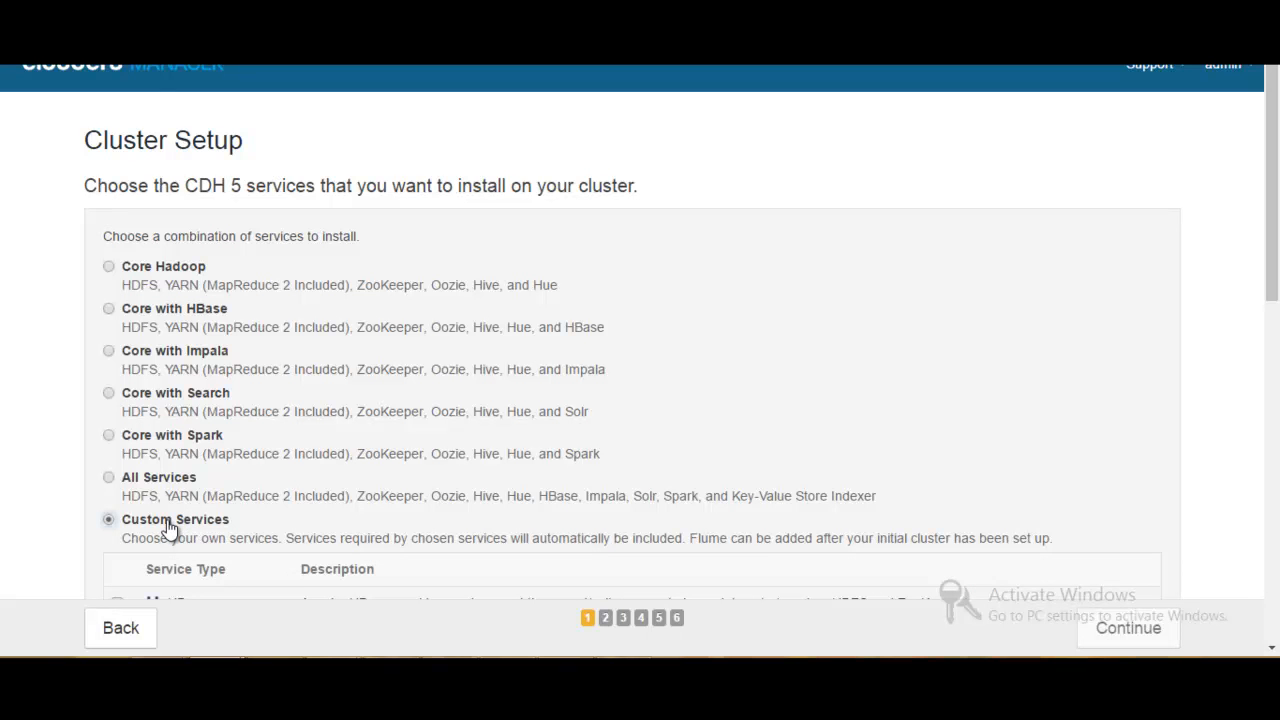
left_click_drag(1274, 176, 1274, 316)
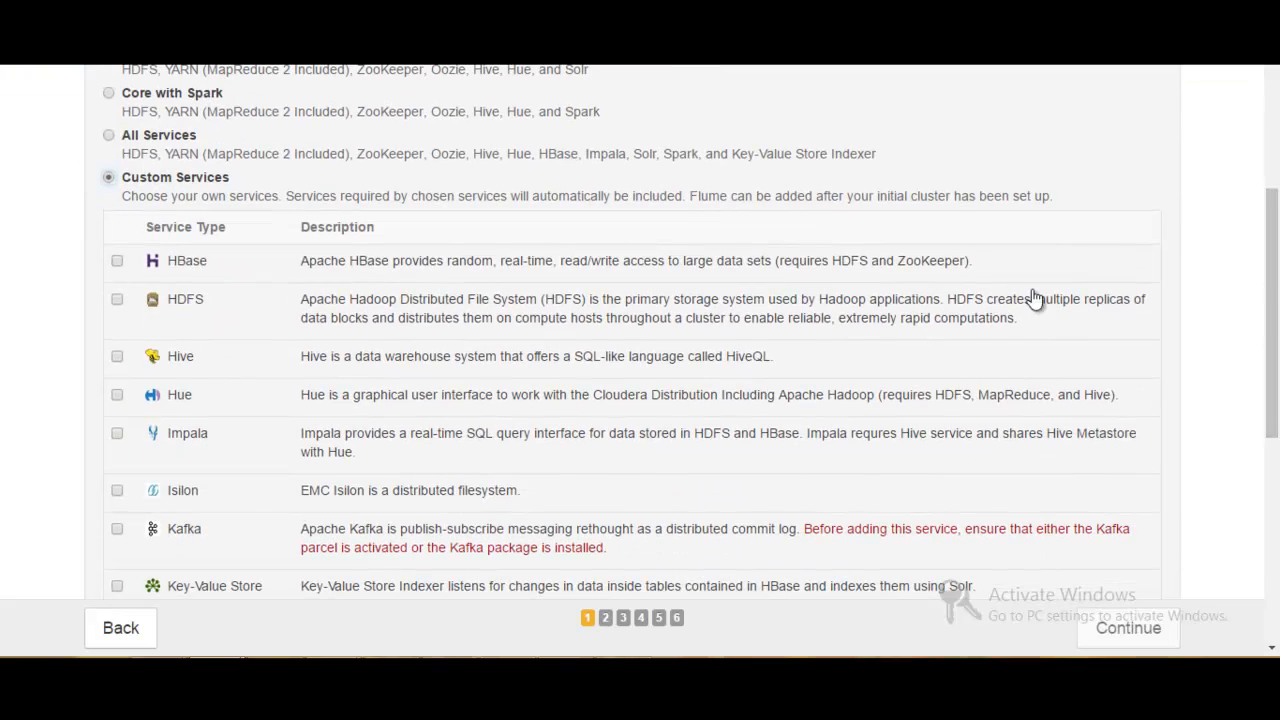
left_click(117, 261)
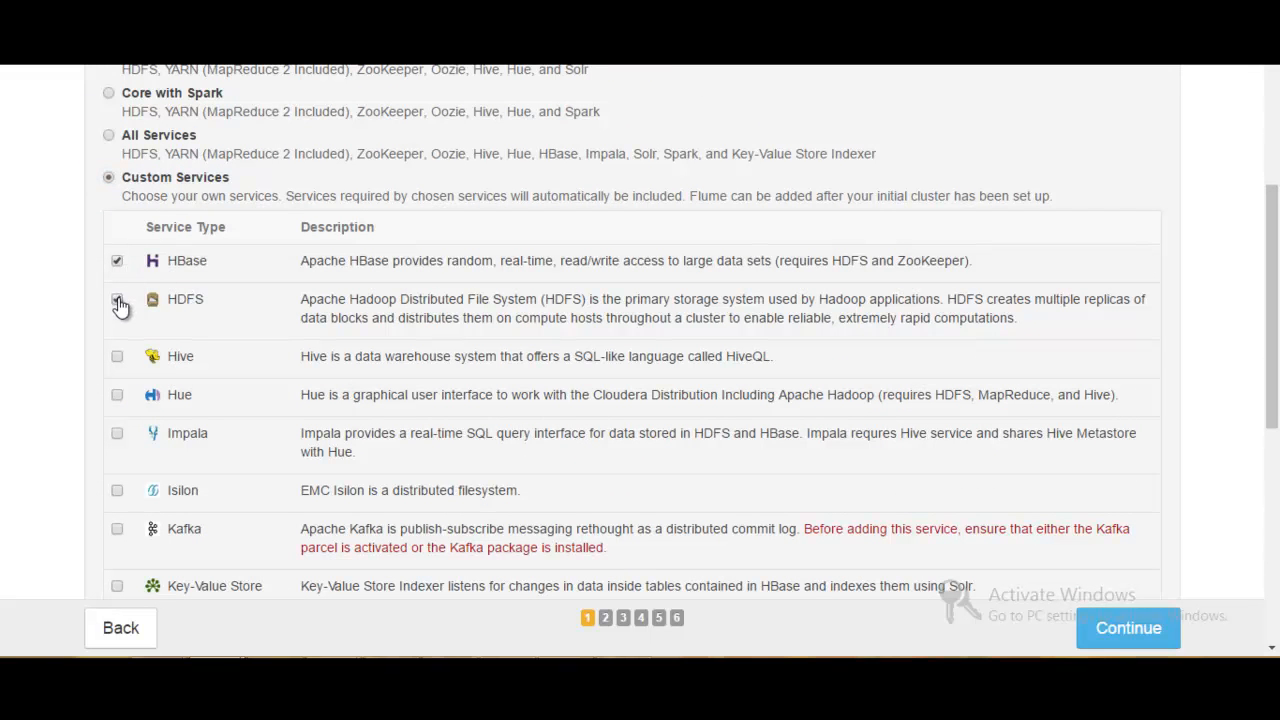
left_click(118, 397)
scroll(1268, 318, "down", 1)
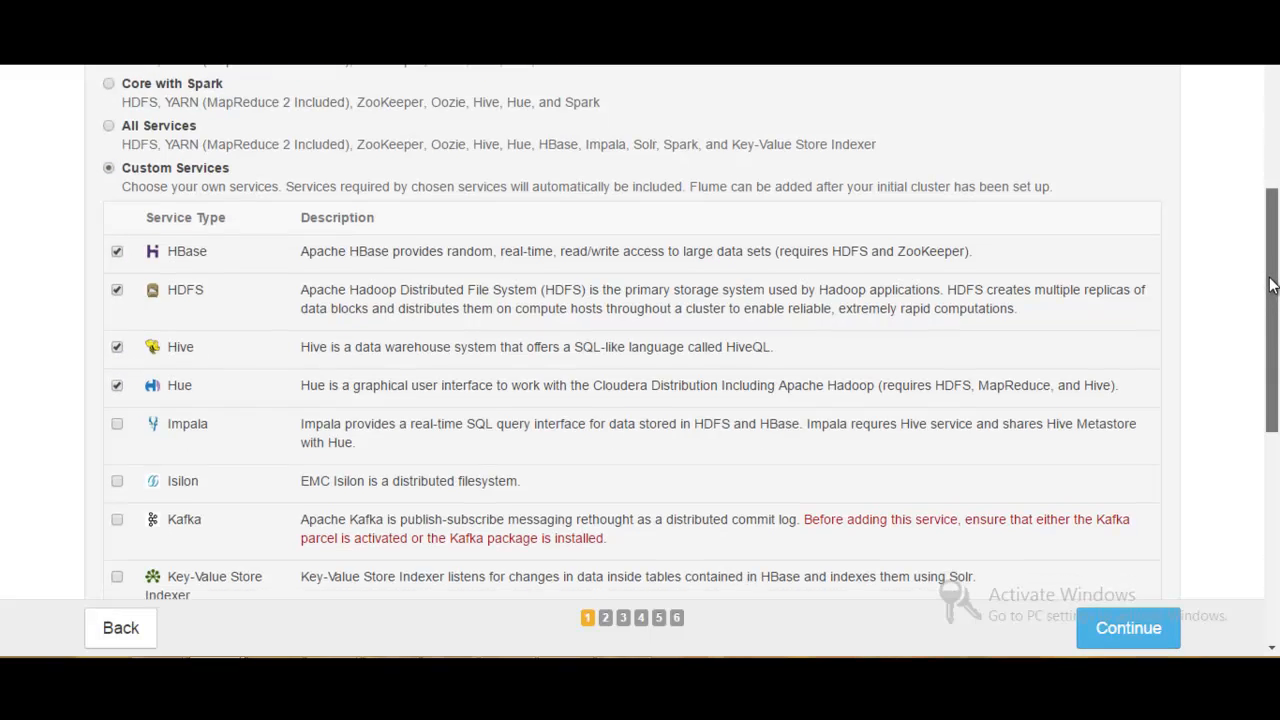
left_click_drag(1270, 312, 1257, 463)
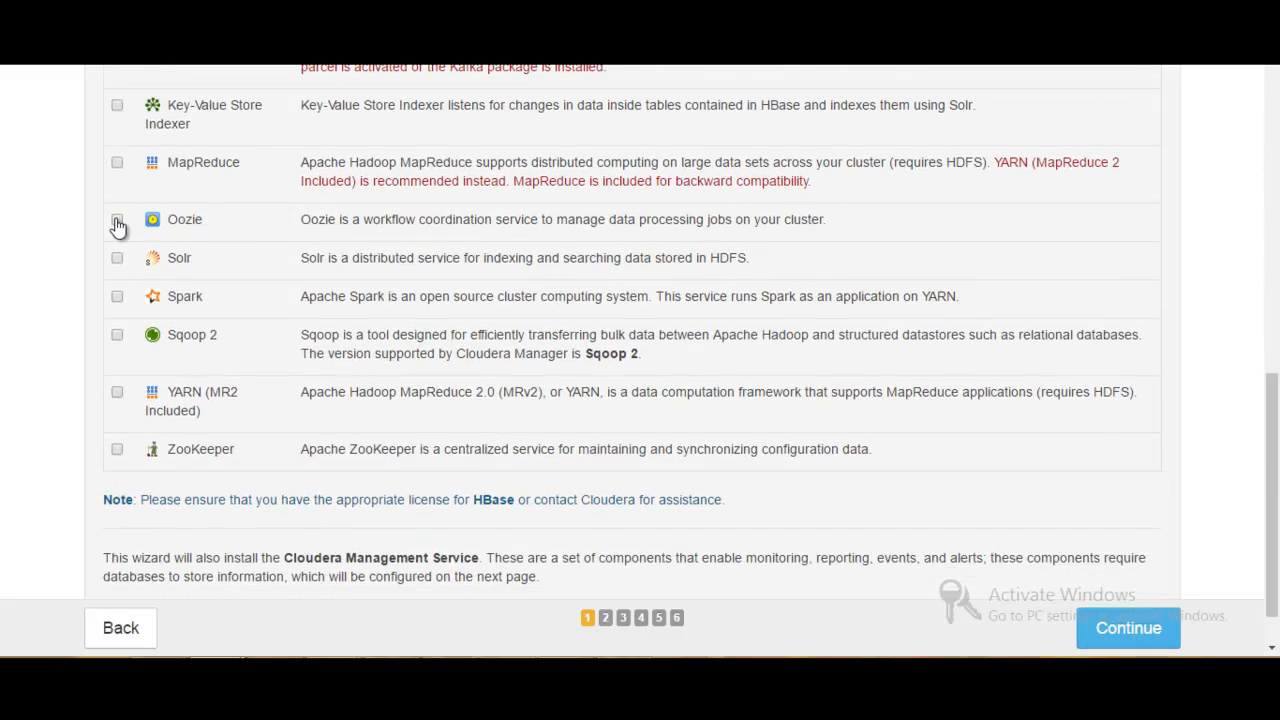
left_click(118, 299)
left_click(117, 450)
left_click(1125, 630)
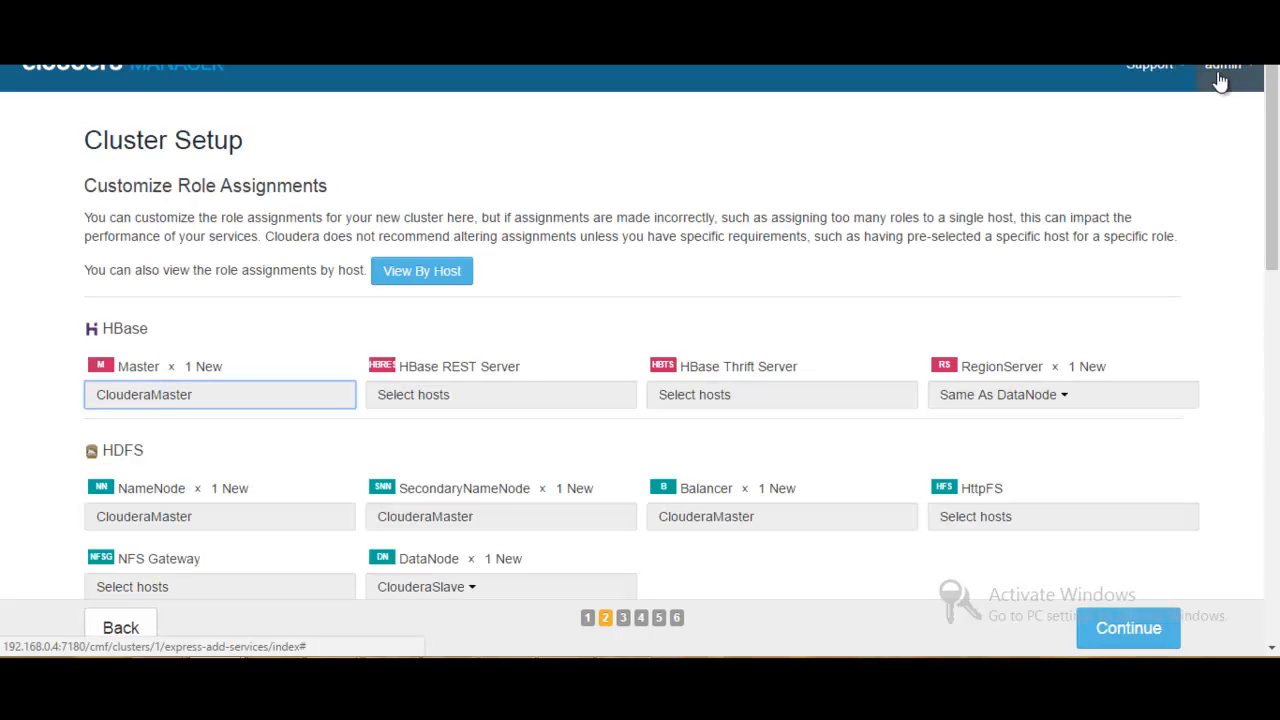
- Assign the HBase RegionServer role to ClouderaSlave through a custom host selection
left_click_drag(1273, 131, 1272, 172)
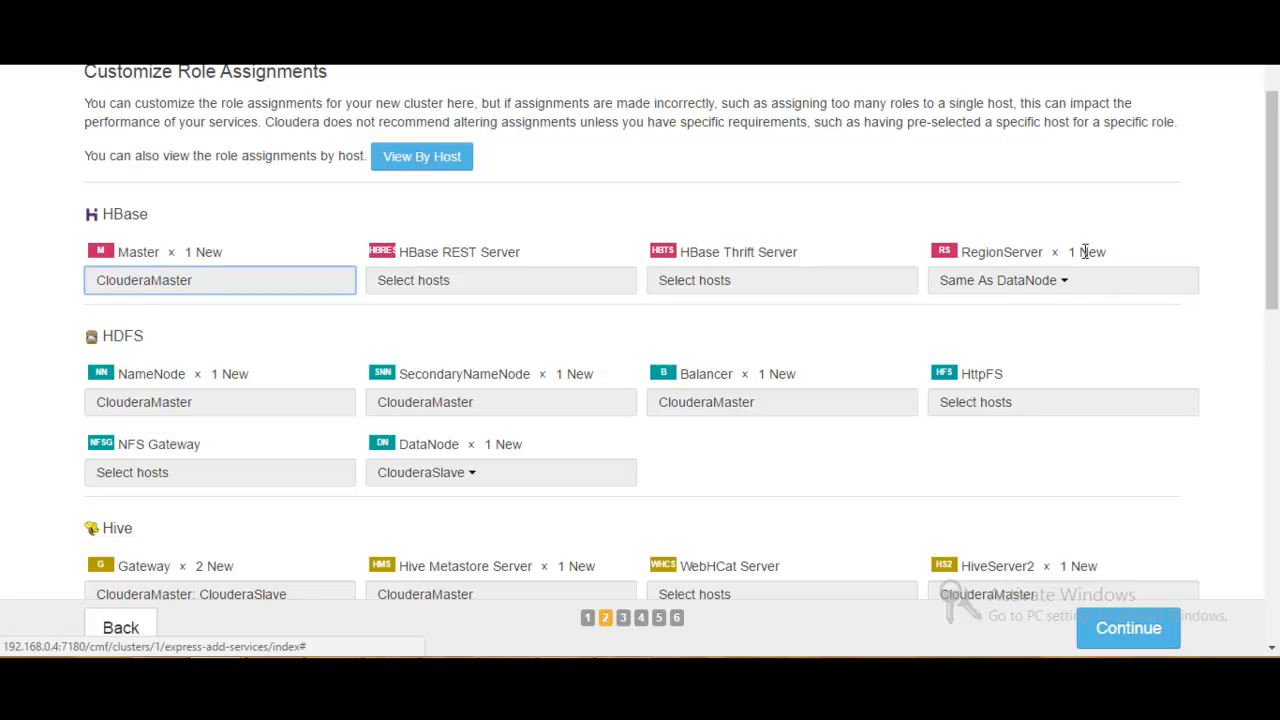
left_click(1042, 286)
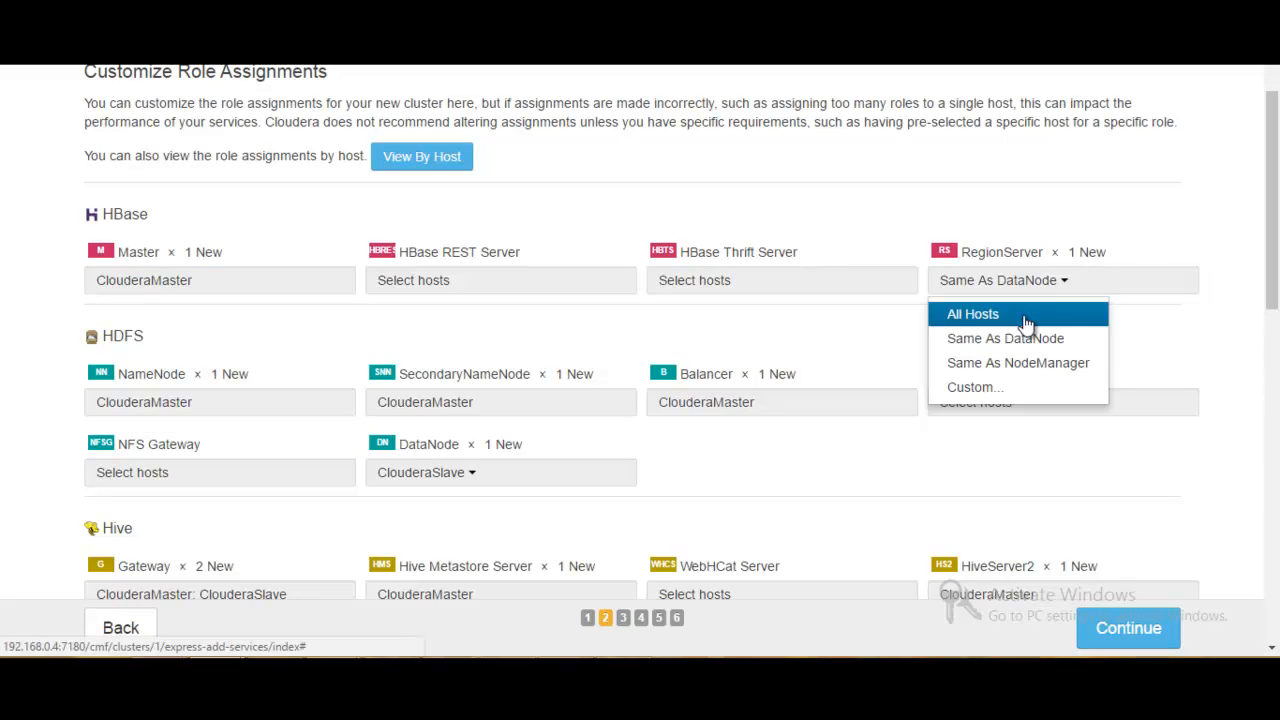
left_click(994, 389)
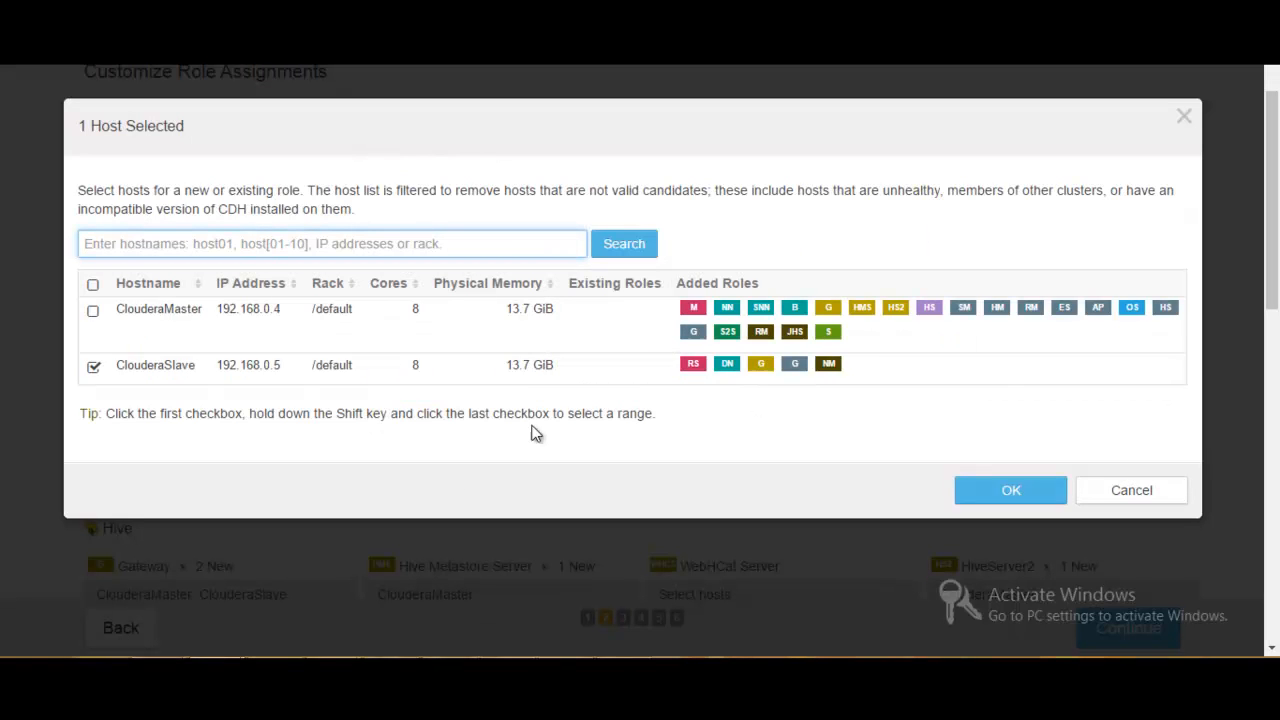
left_click(1012, 491)
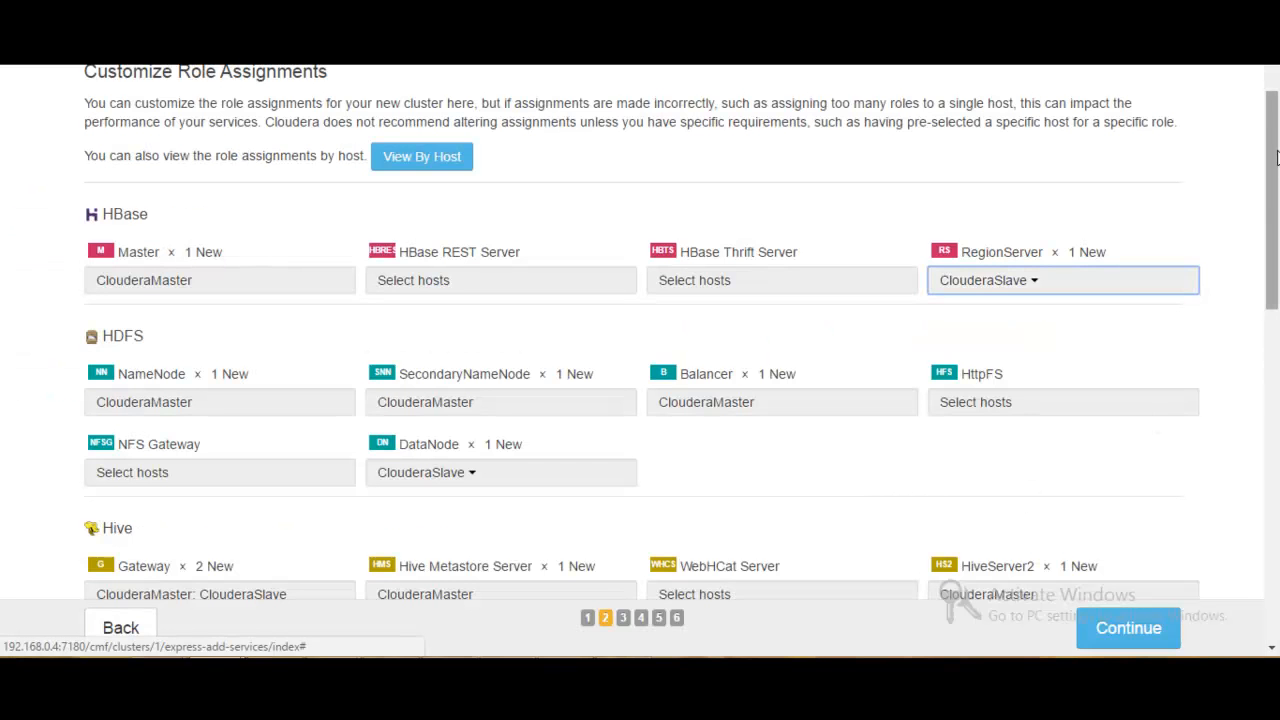
- Review the remaining role assignments down to ZooKeeper, keep them as proposed, and continue to the database setup
left_click_drag(1276, 160, 1274, 243)
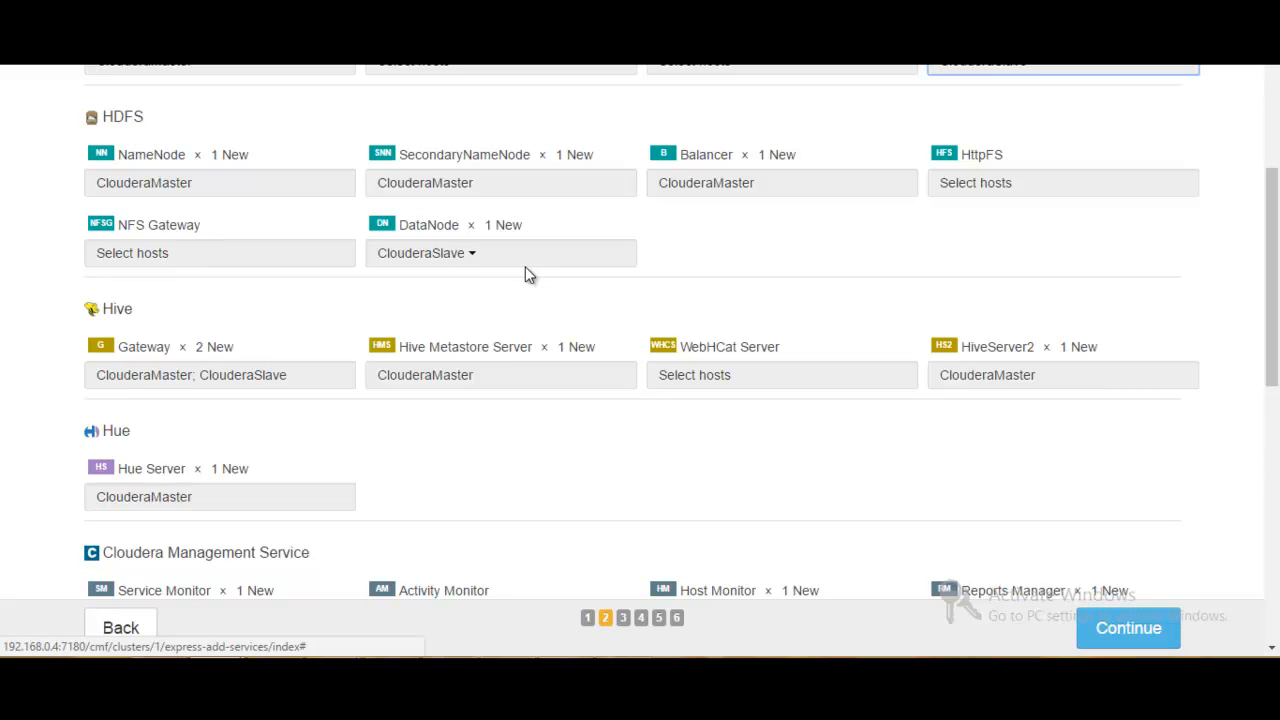
left_click_drag(1274, 246, 1274, 258)
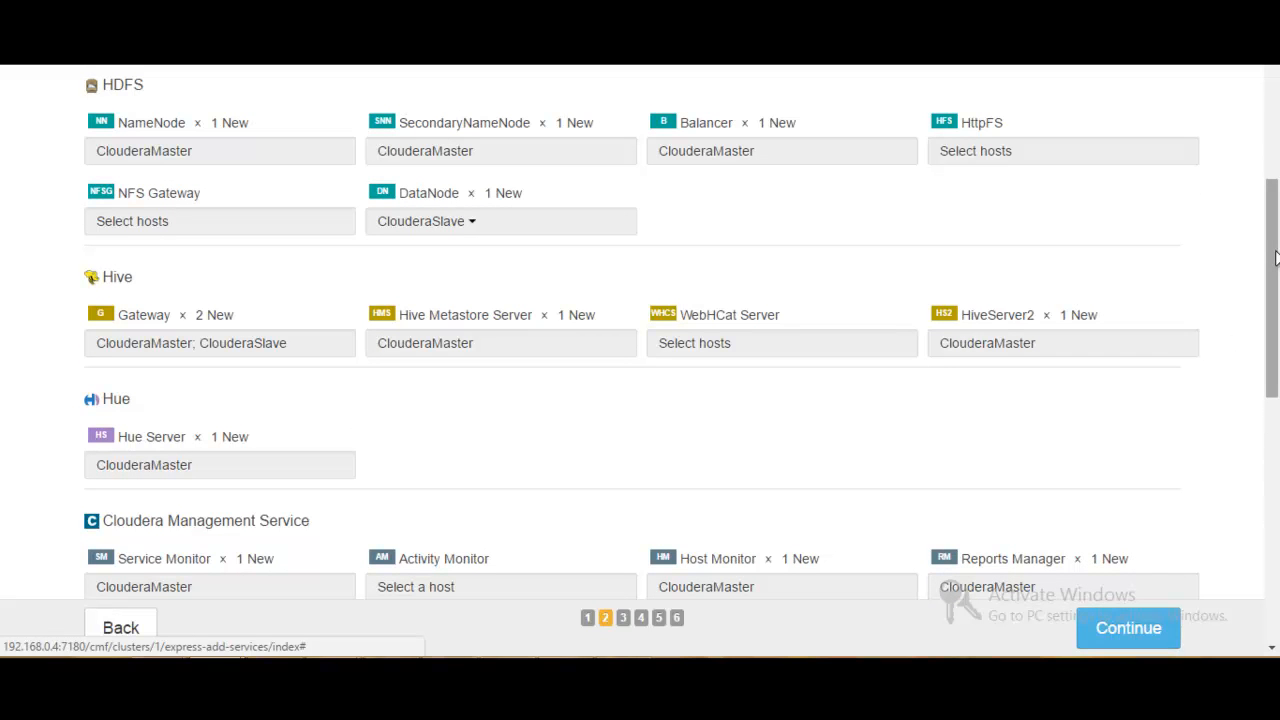
mouse_move(1274, 254)
left_mouse_down()
mouse_move(1274, 210)
mouse_move(1272, 259)
left_mouse_up()
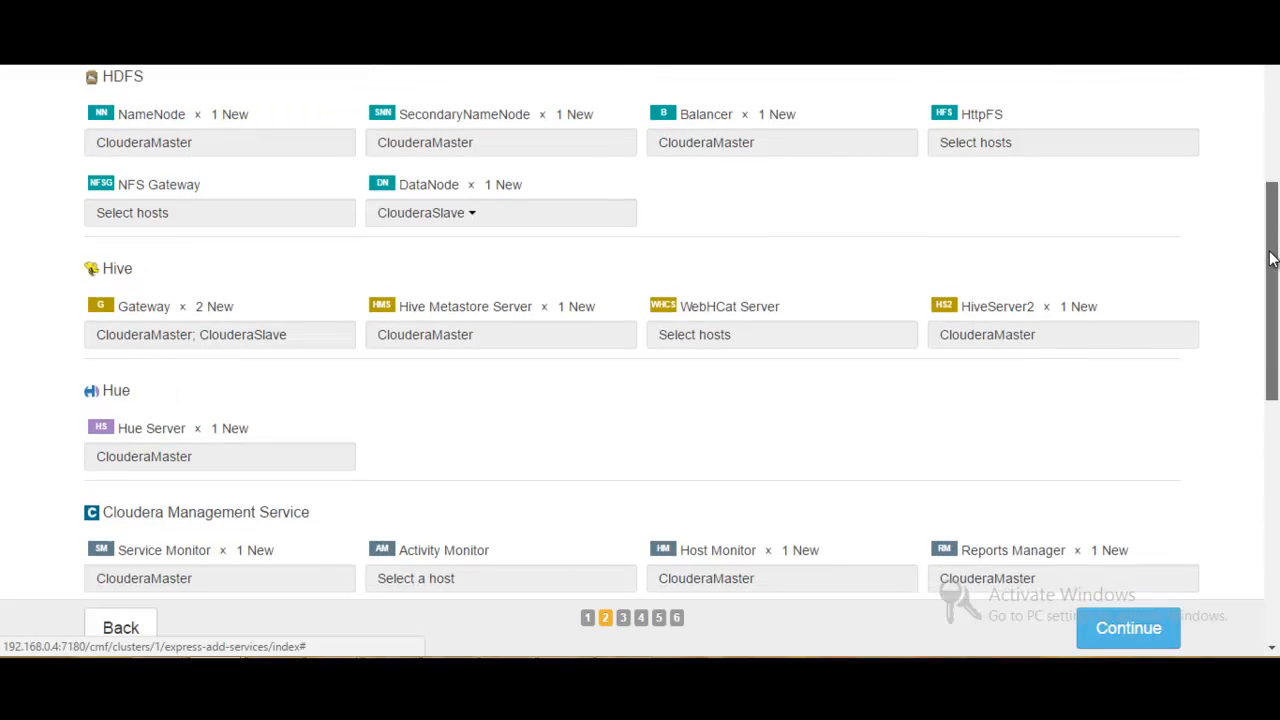
left_click_drag(1272, 259, 1243, 573)
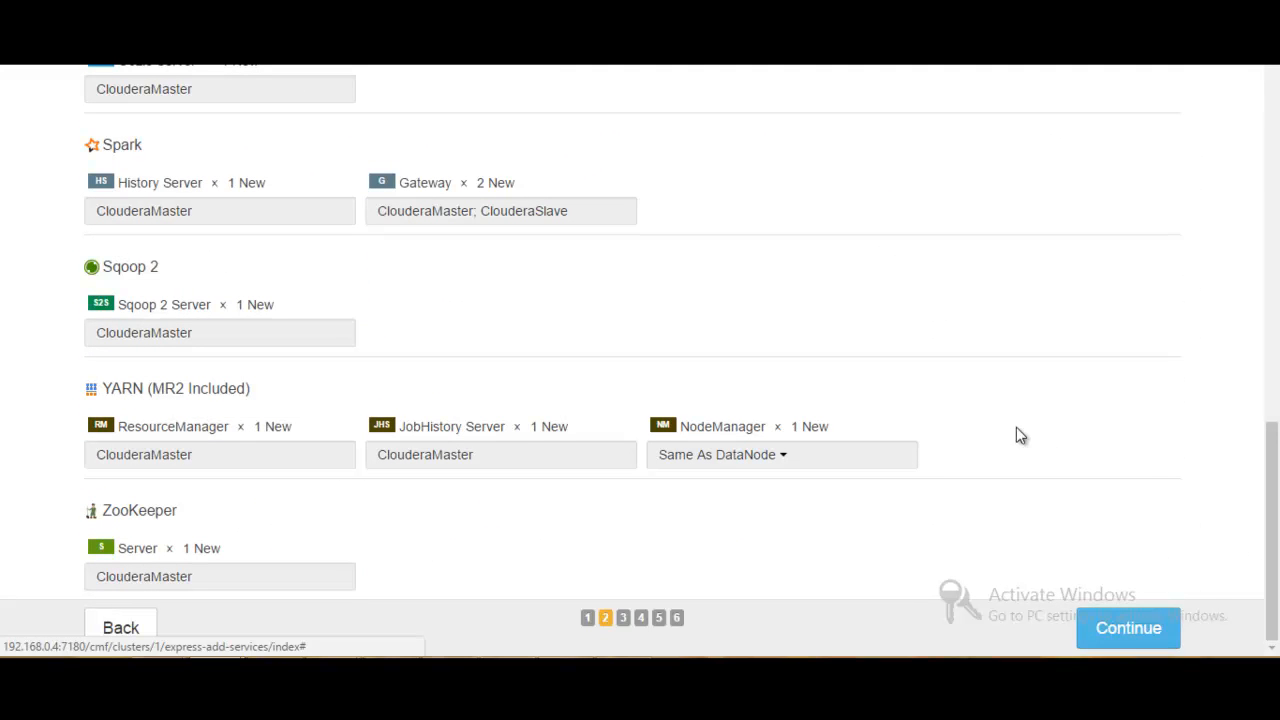
left_click(1128, 632)
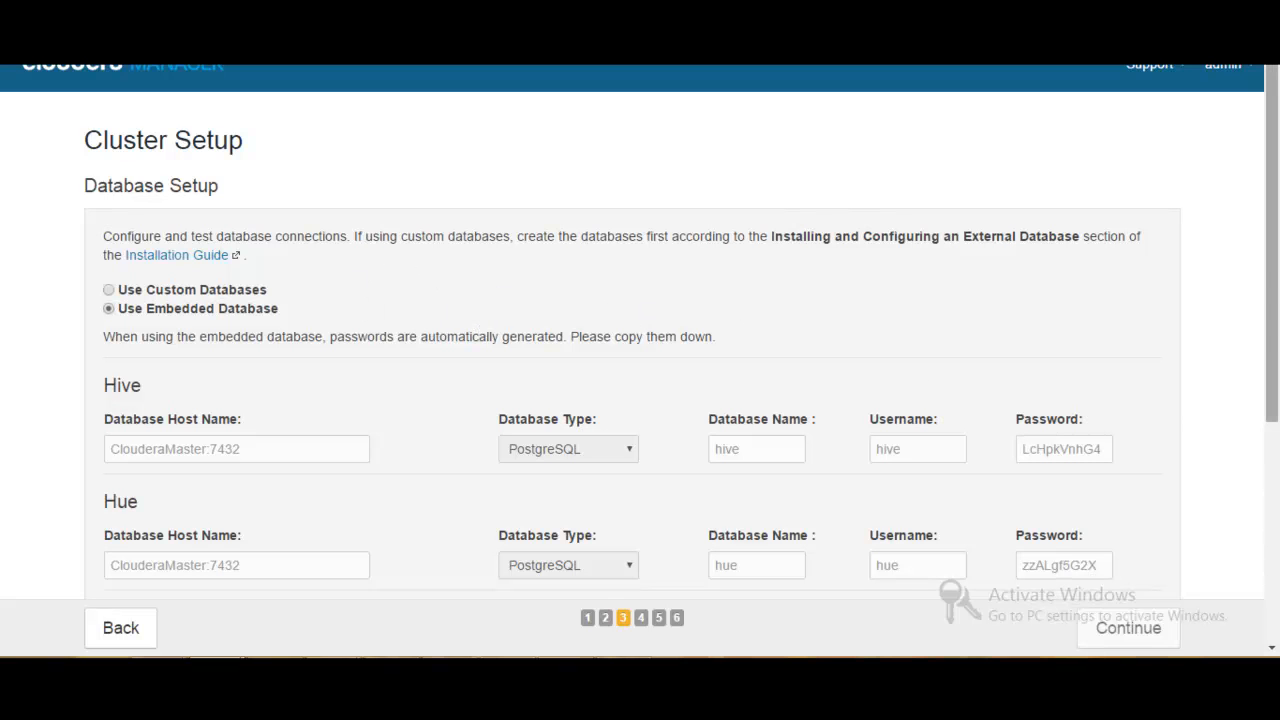
- Keep the embedded database, test the connections for Hive, Hue, Reports Manager and Oozie Server, and continue to the change review
left_click_drag(1277, 282, 1246, 503)
left_click(1114, 557)
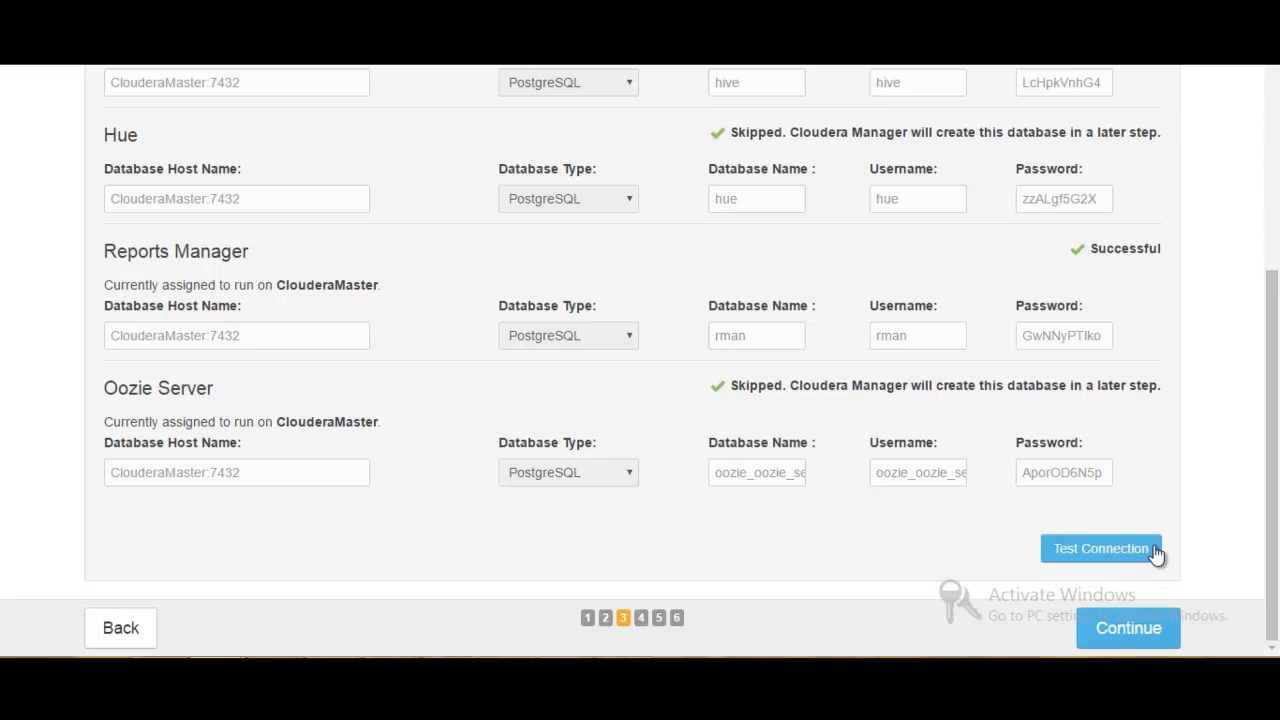
left_click(1113, 638)
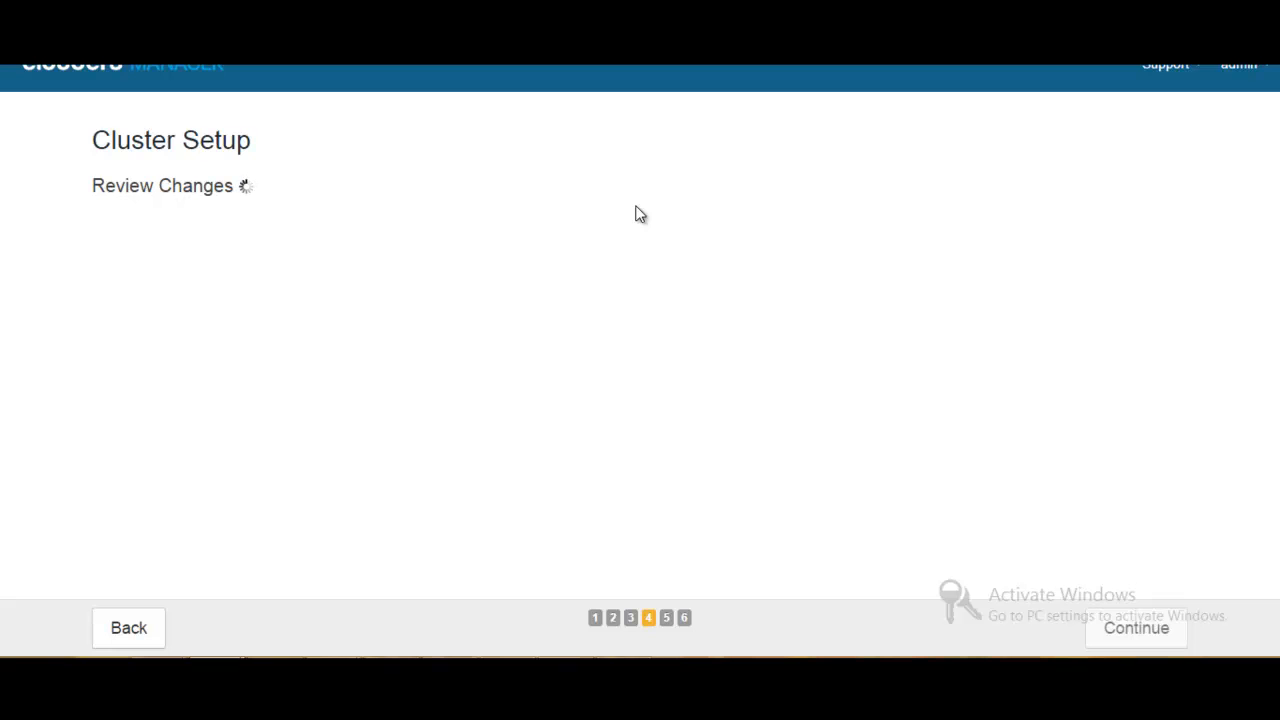
left_click(450, 666)
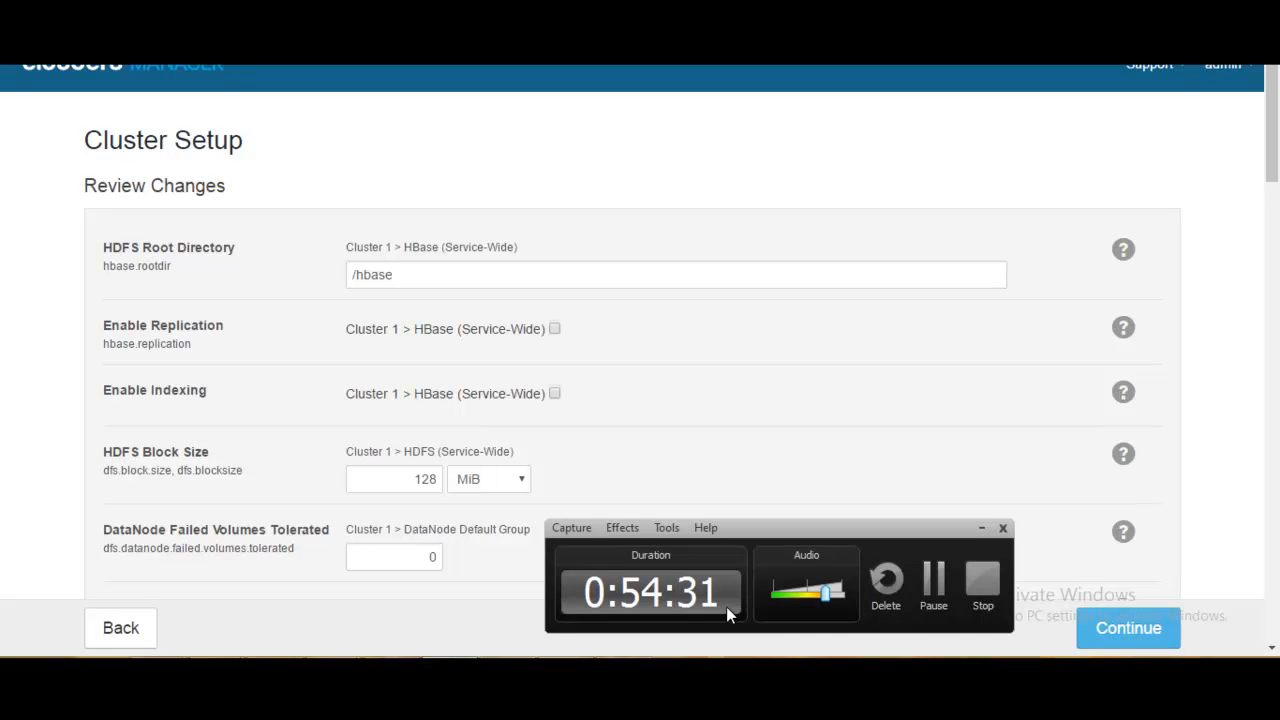
left_click(941, 595)
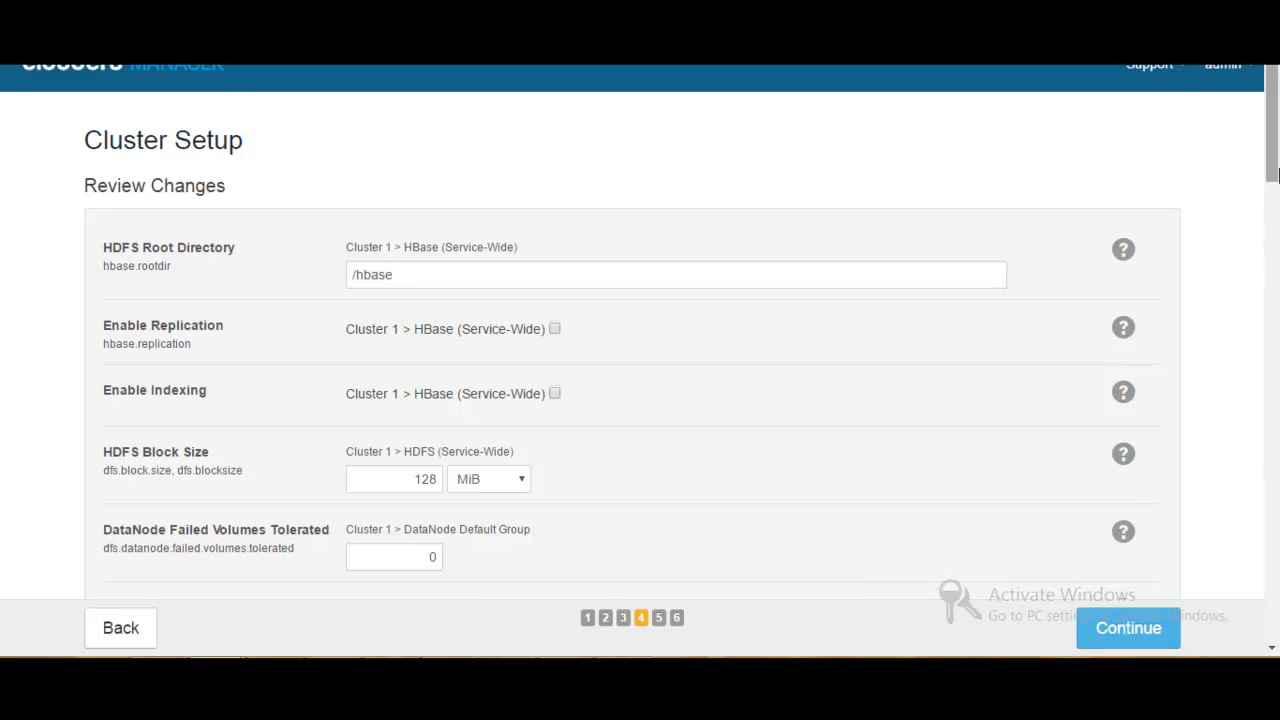
- Set the DataNode Data Directory to /root/resource/dfs/dn
left_click_drag(1272, 102, 1272, 127)
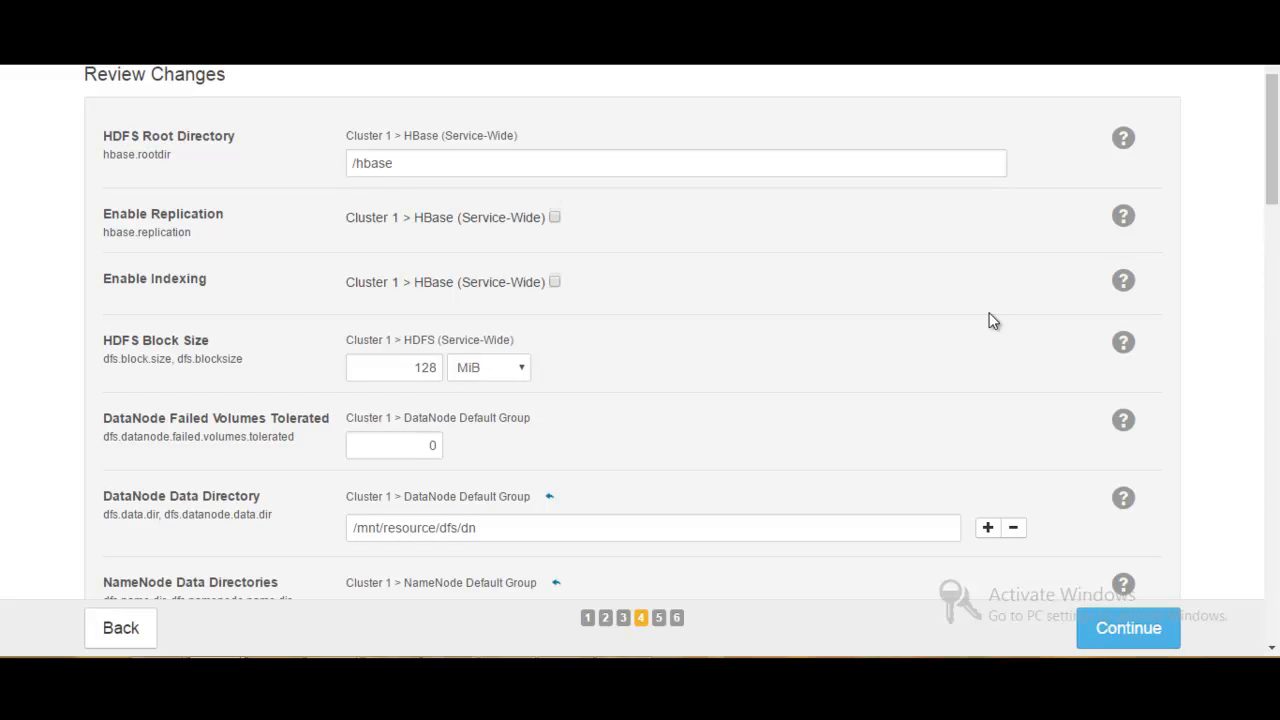
left_click_drag(1276, 145, 1276, 178)
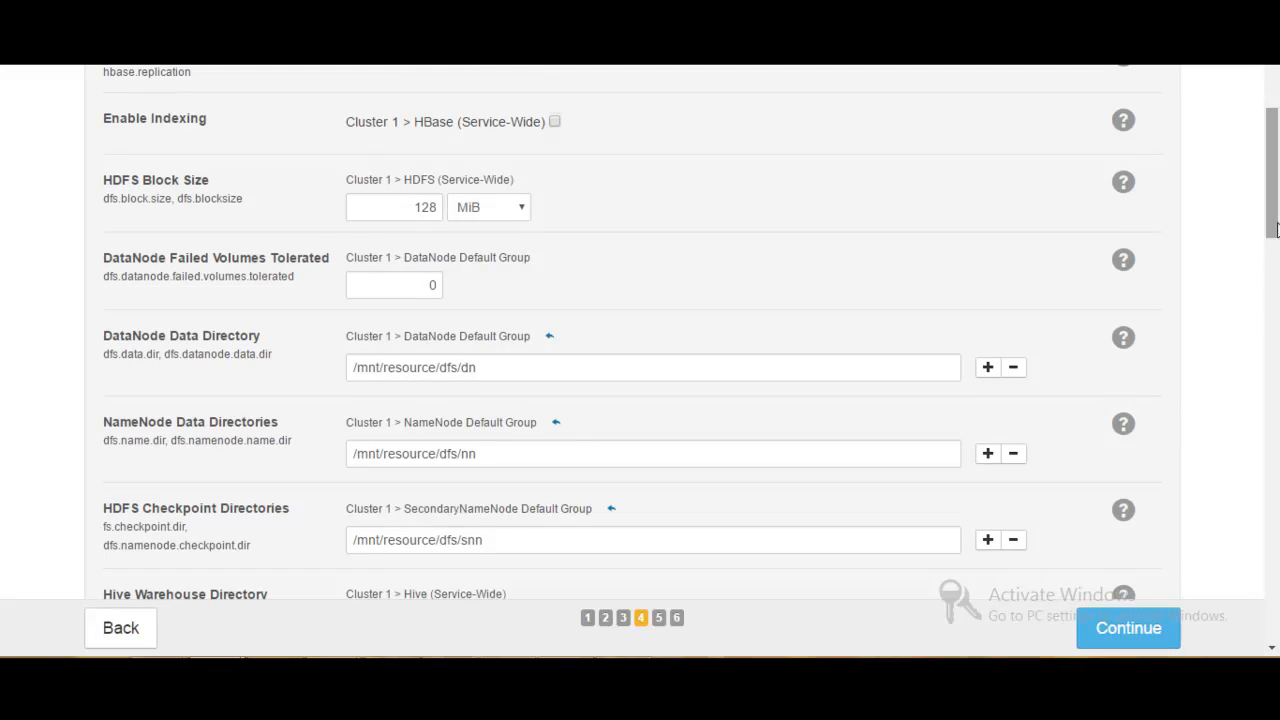
left_click_drag(1276, 222, 1275, 263)
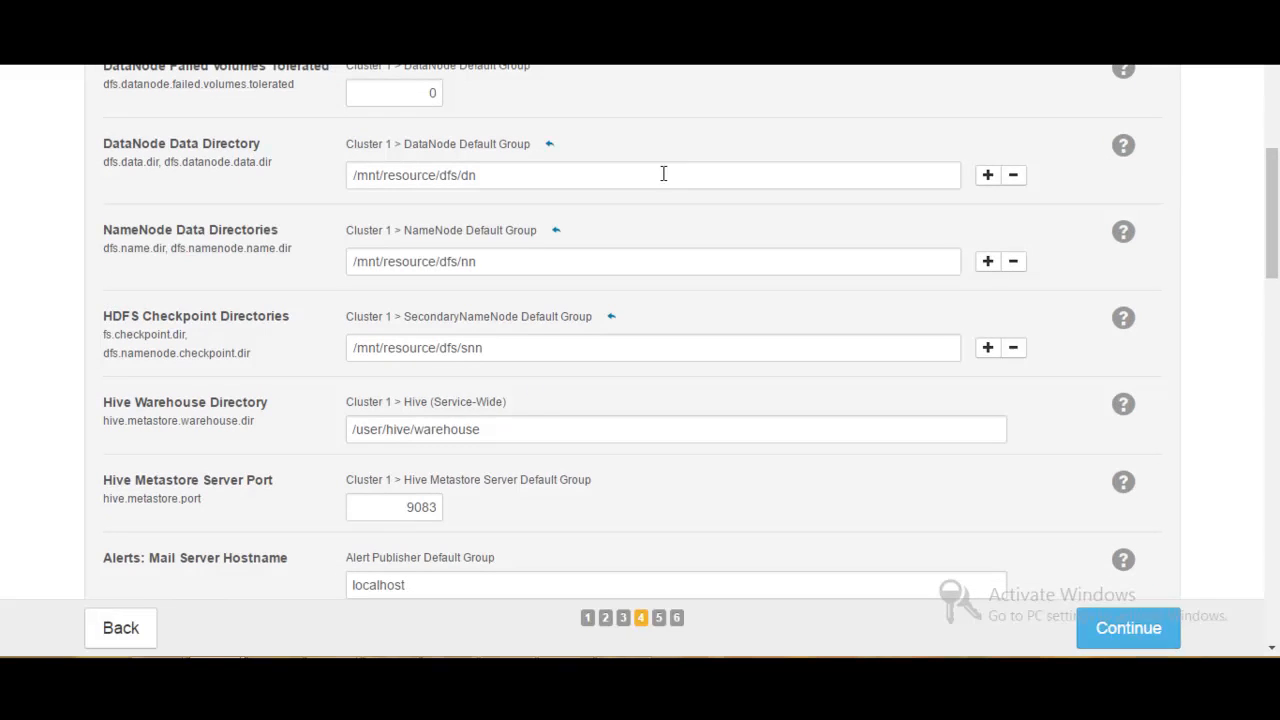
left_click(521, 176)
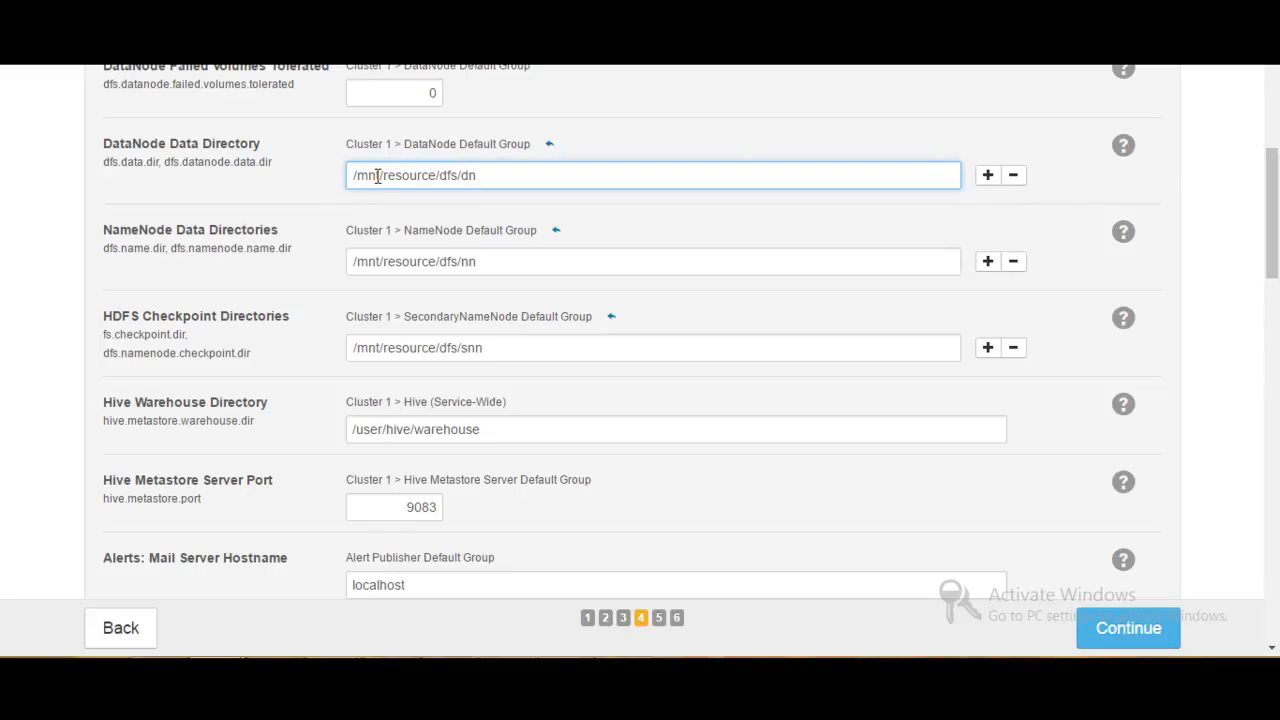
left_click_drag(380, 175, 361, 173)
type("root")
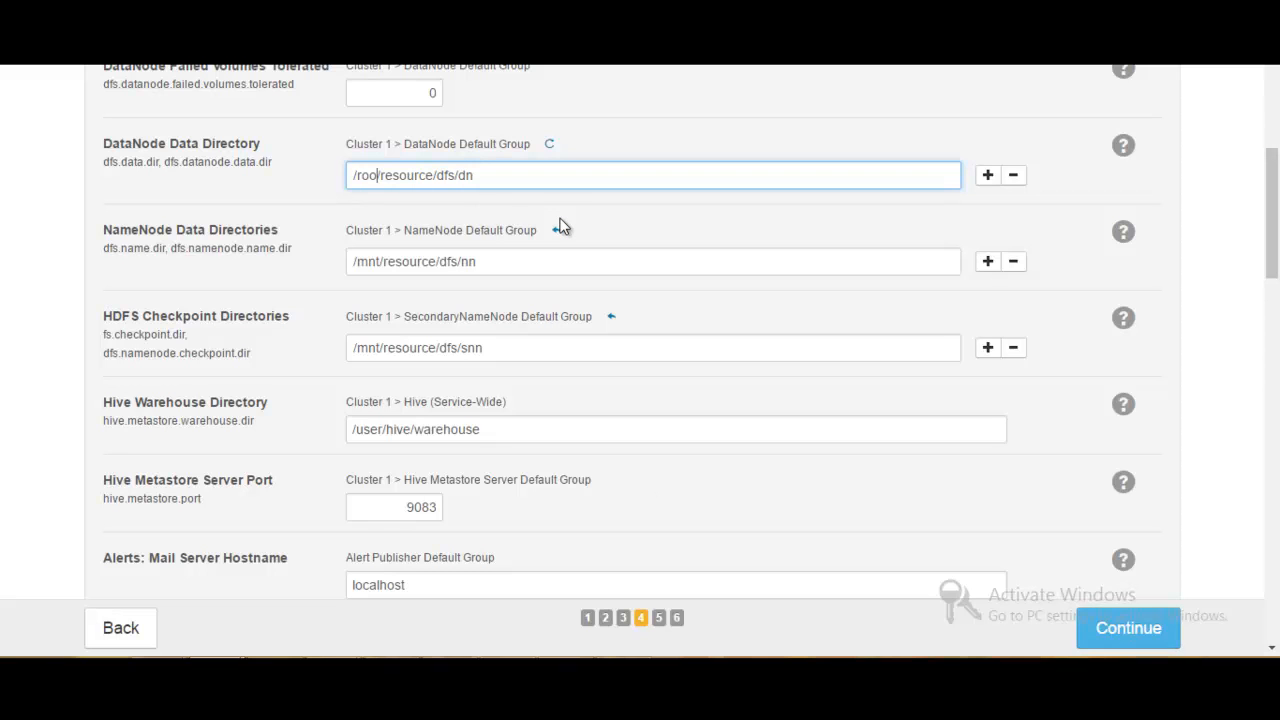
- Replace mnt with root in the NameNode Data Directories path, making it /root/resource/dfs/nn
key("shift+Left")
key("shift+Left")
key("shift+Left")
key("shift+Left")
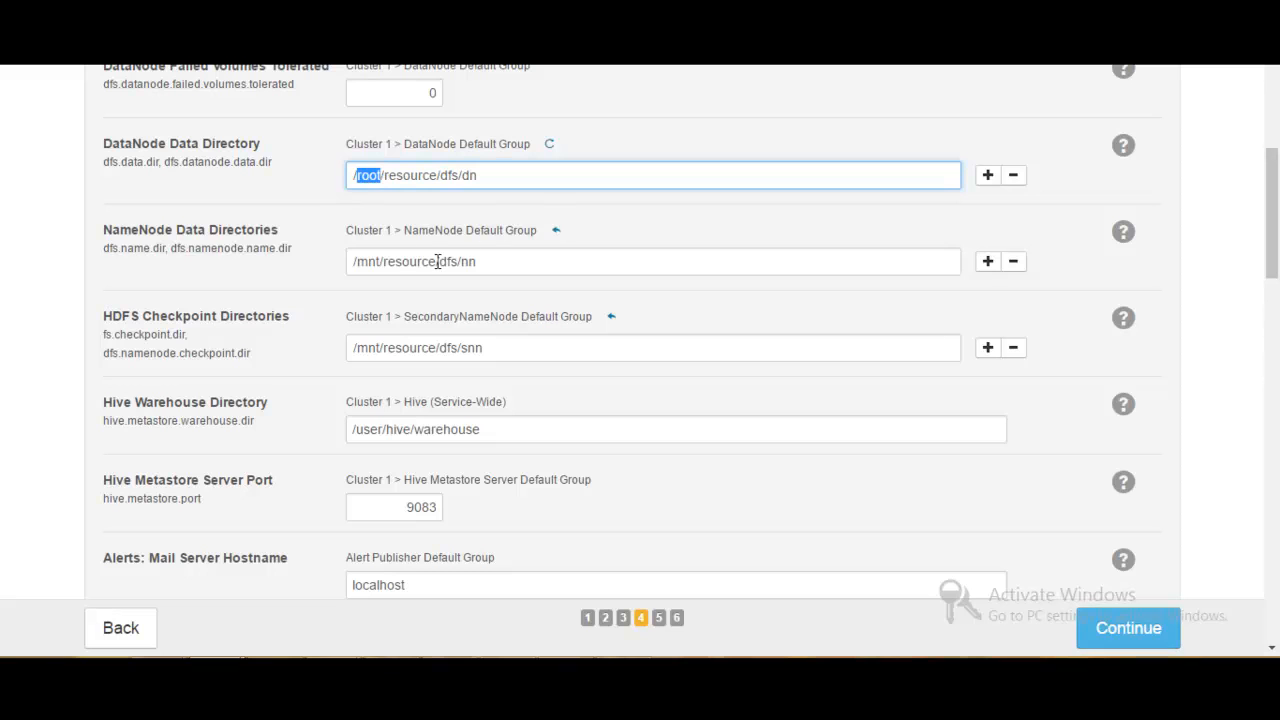
left_click(380, 261)
key("shift+Left")
key("shift+Left")
key("shift+Left")
key("shift+Left")
key("shift+Right")
key("shift+Right")
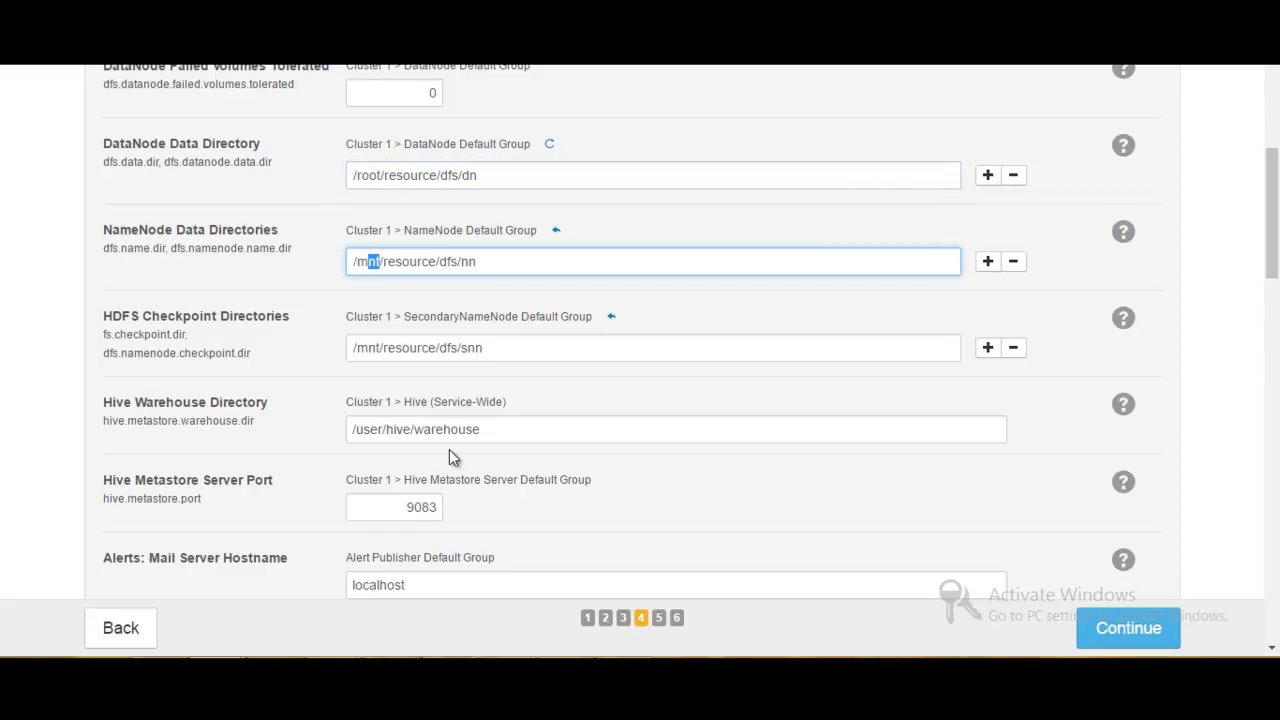
key("shift+Left")
key("shift+Left")
key("shift+Right")
type("root")
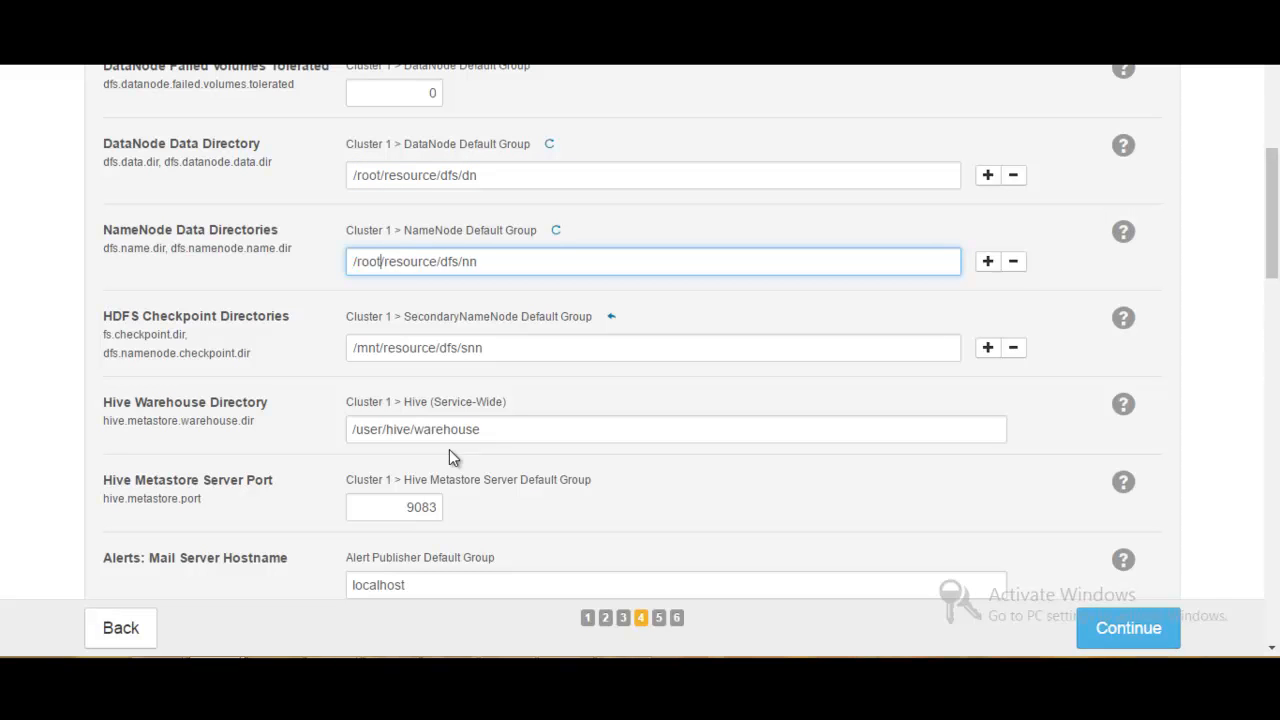
- Set the HDFS Checkpoint Directories path to /root/resource/dfs/snn
left_click(381, 345)
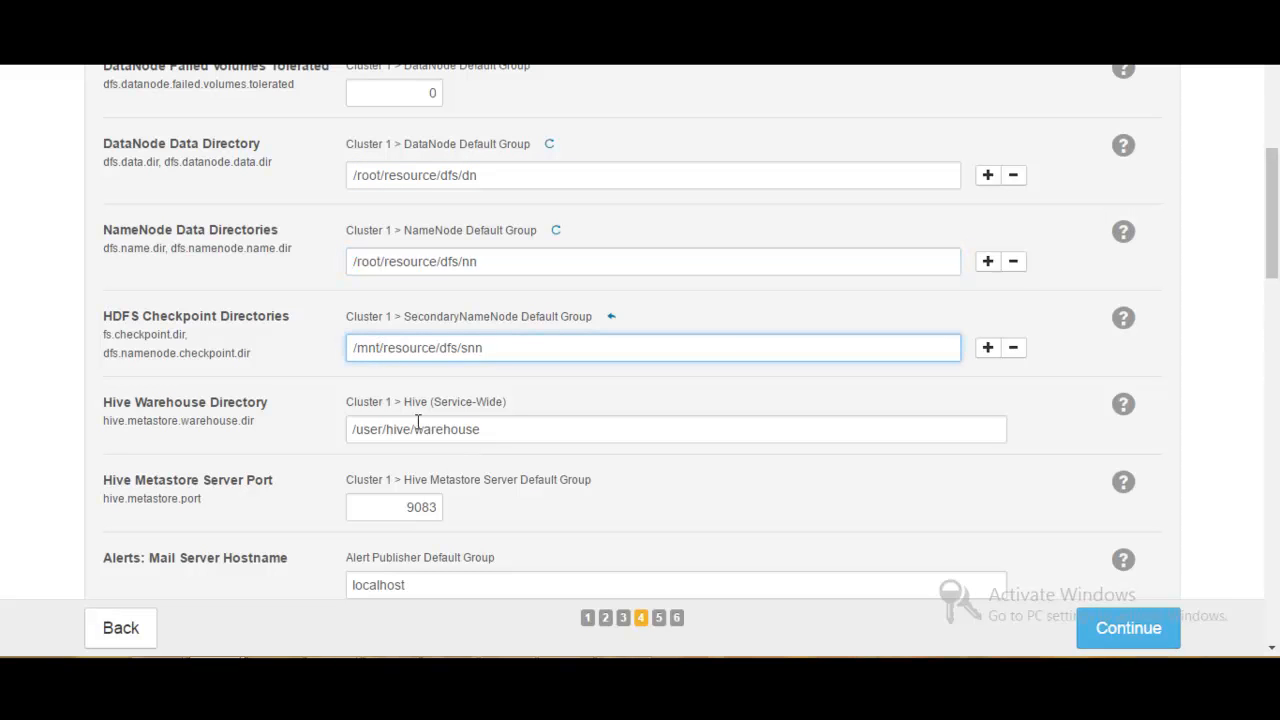
key("shift+Left")
key("shift+Left")
key("shift+Left")
type("root")
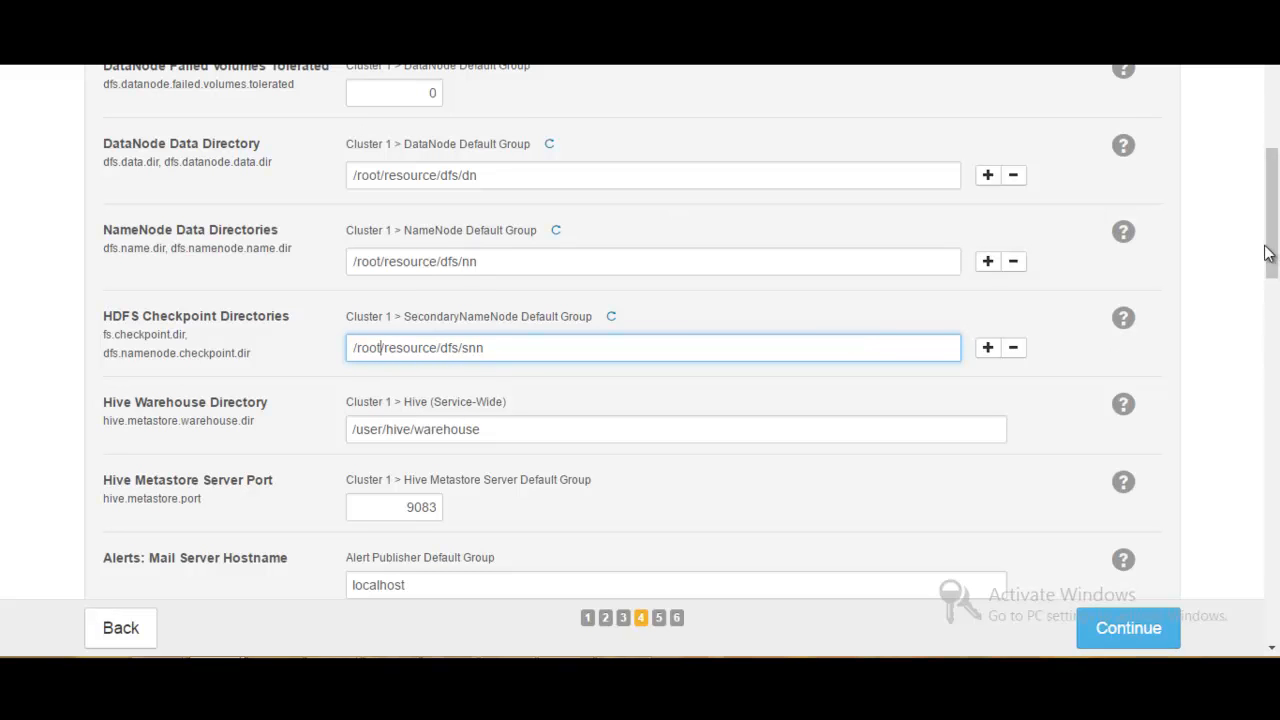
- Review the remaining Hive, alert, YARN and ZooKeeper settings, leave them as they are, and continue to start the First Run command
scroll(1274, 245, "down", 1)
scroll(1274, 243, "down", 1)
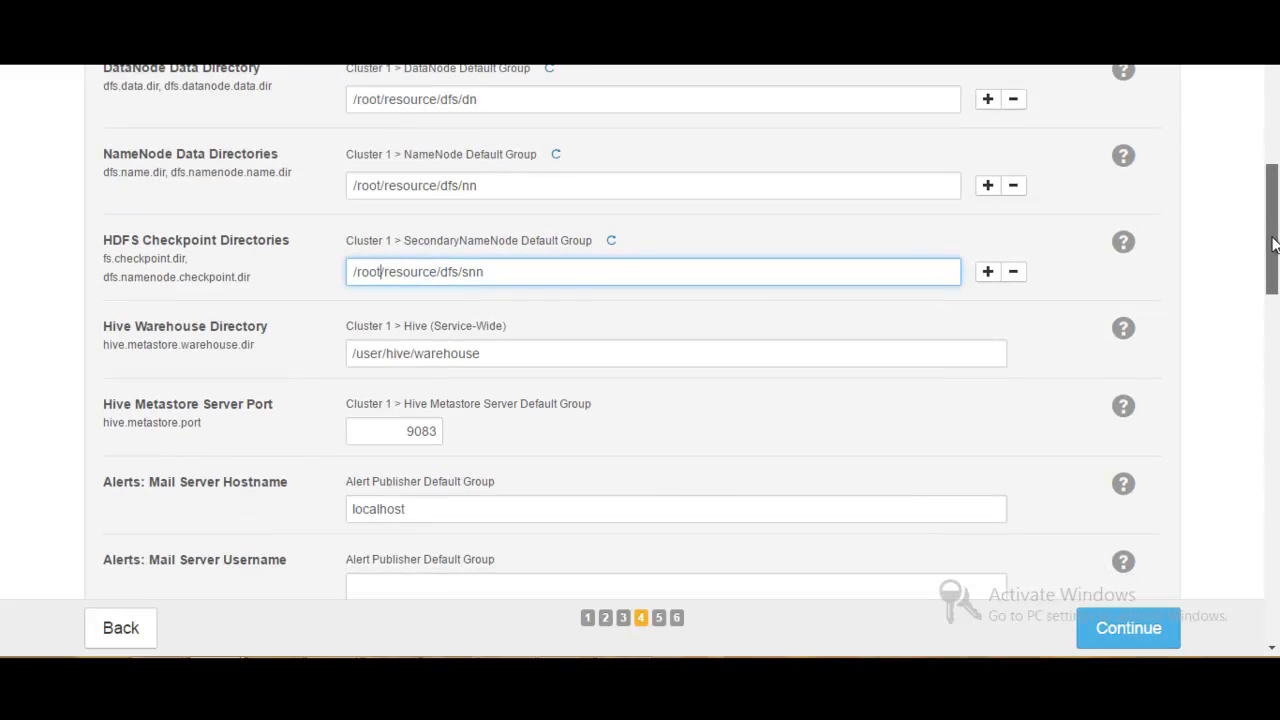
left_click_drag(1274, 245, 1228, 580)
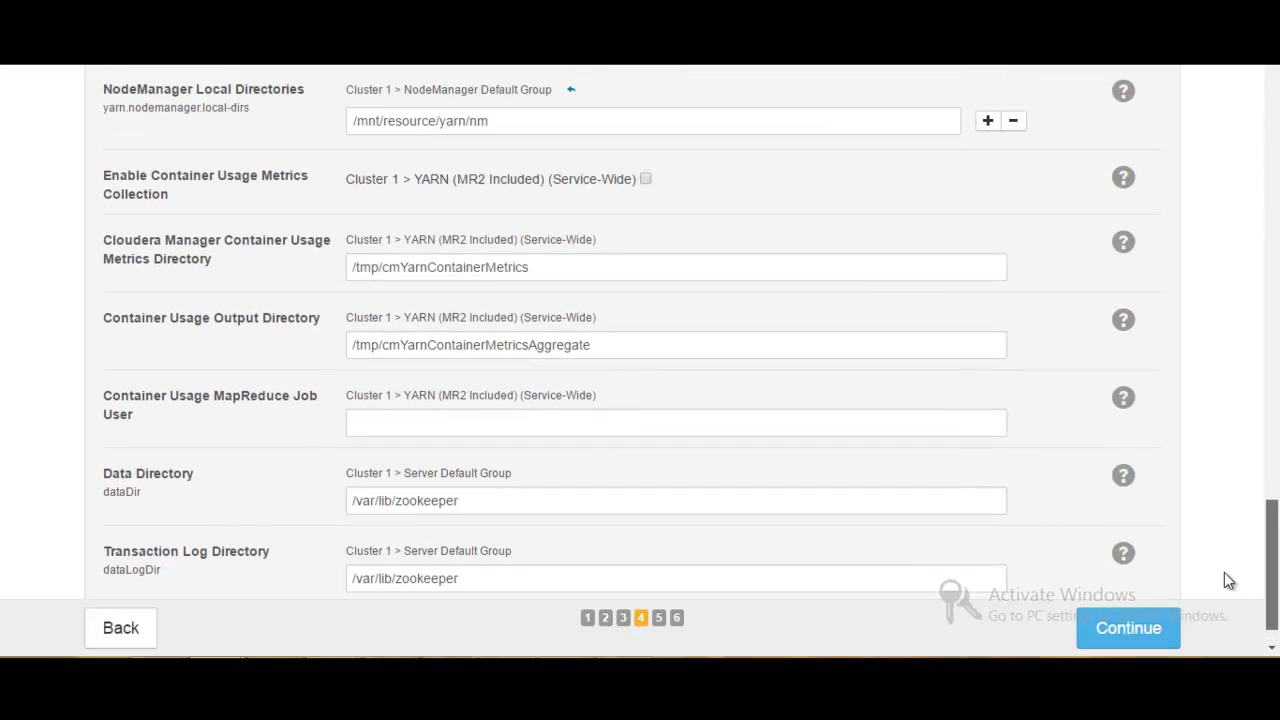
left_click_drag(1224, 573, 1216, 632)
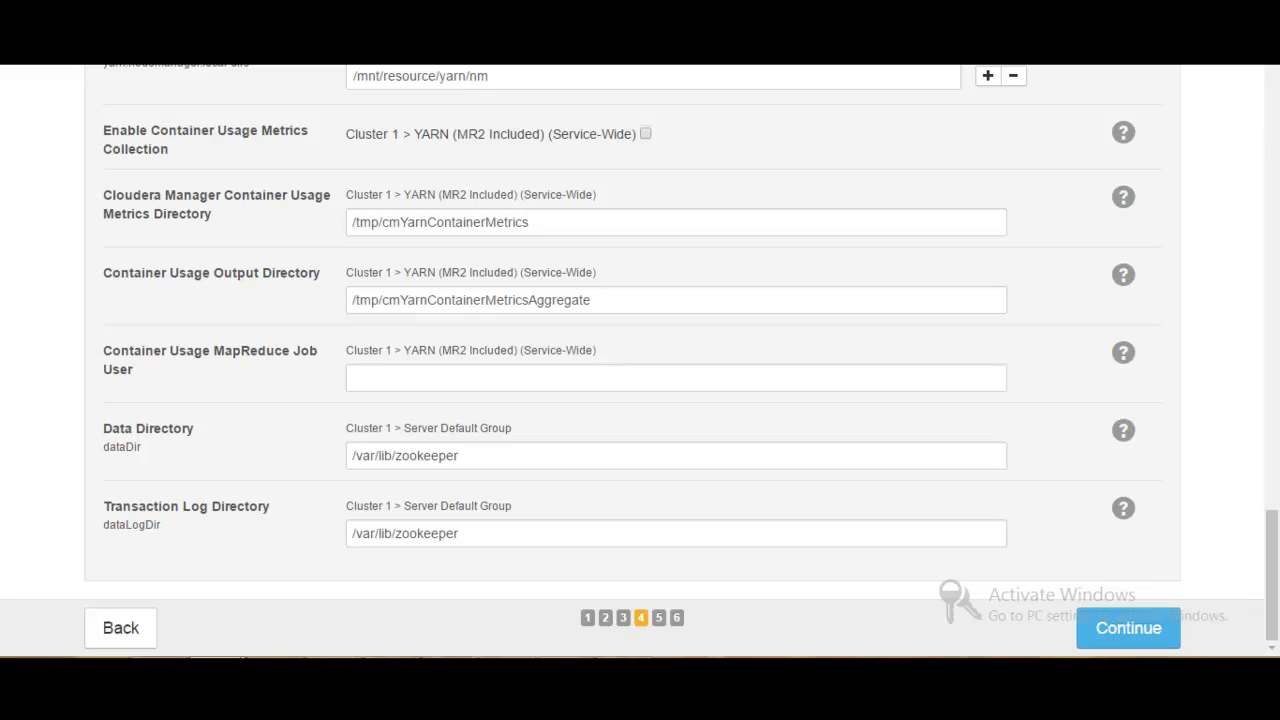
left_click(1115, 630)
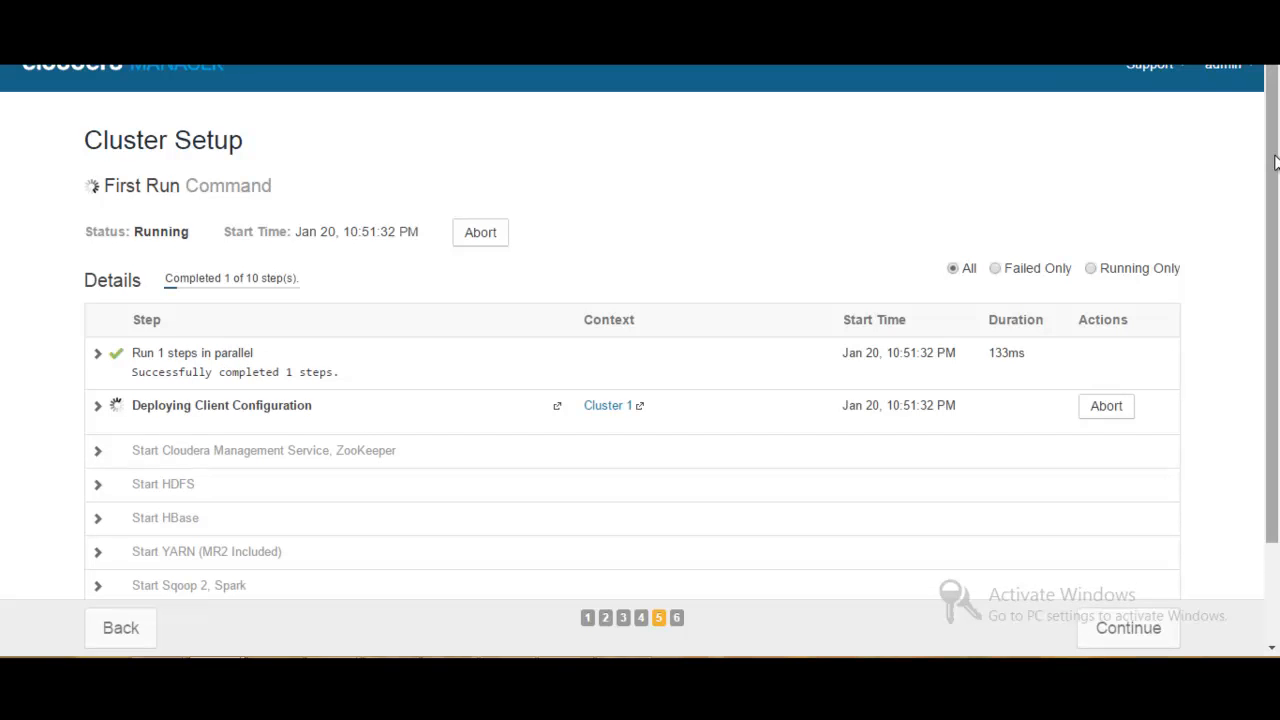
- Examine the First Run step list, expanding and collapsing the details of the first parallel step
scroll(1273, 207, "down", 1)
left_click_drag(1273, 207, 1272, 280)
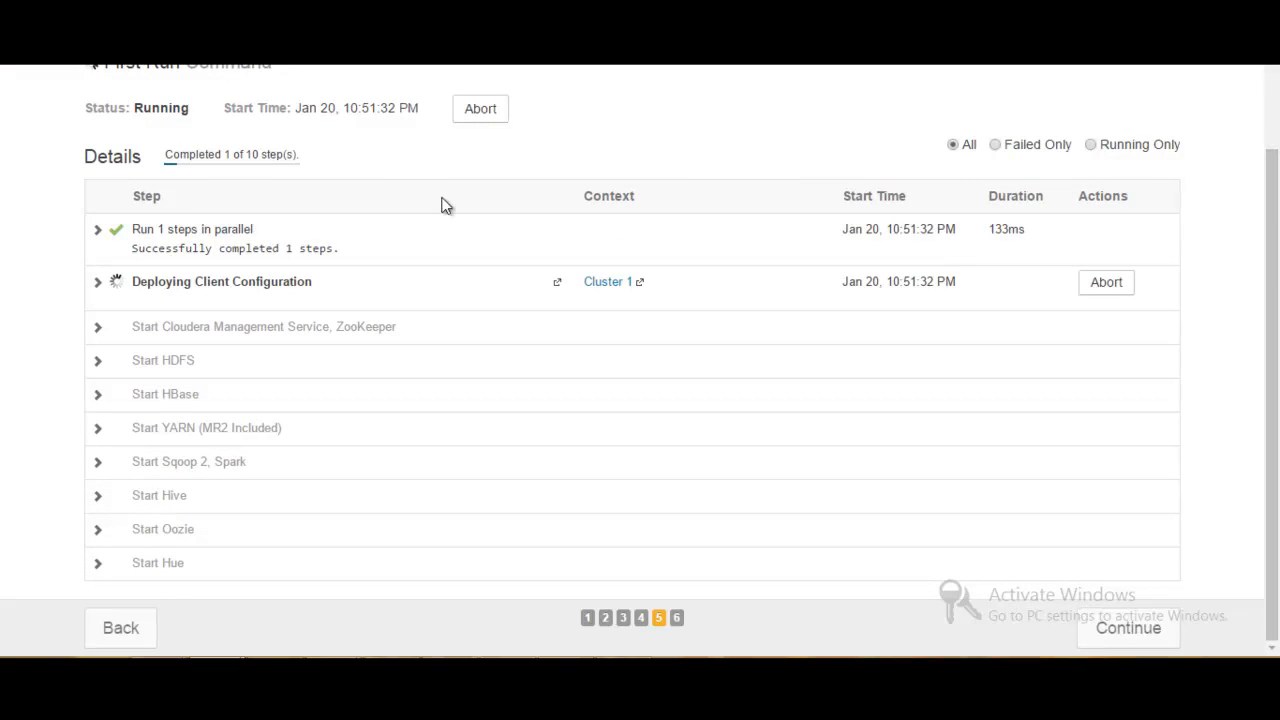
left_click(98, 233)
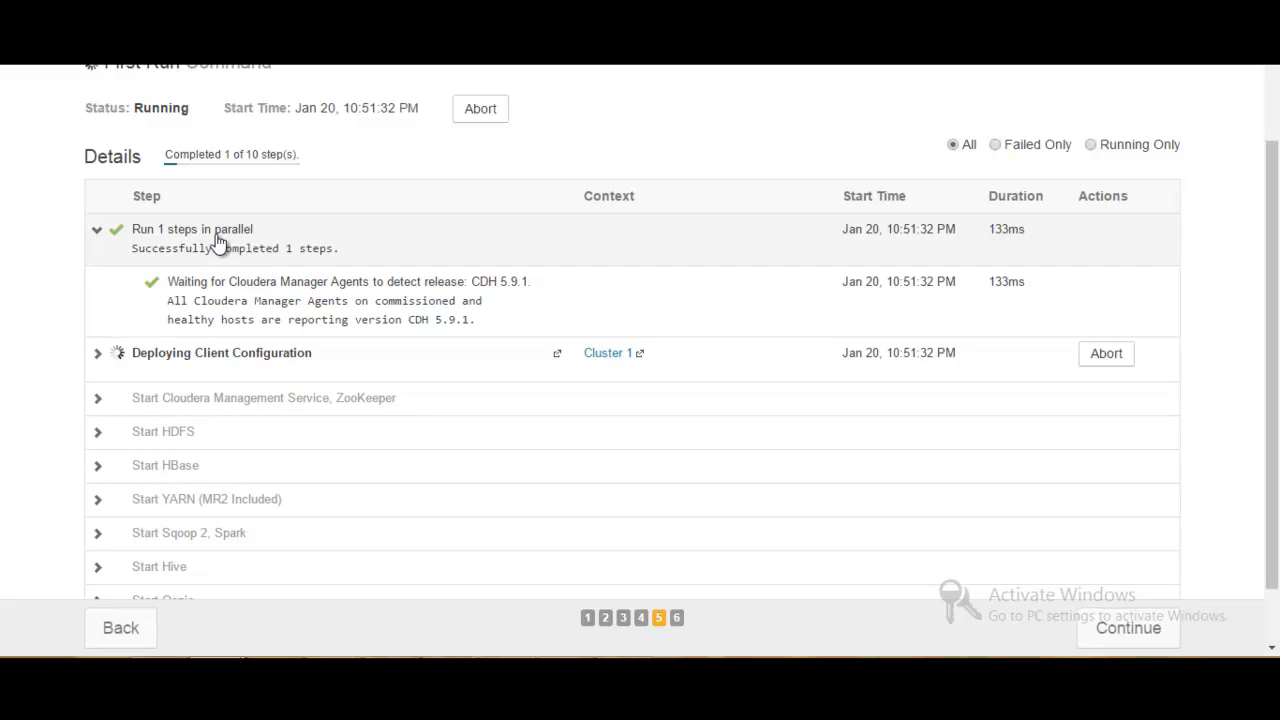
left_click(98, 228)
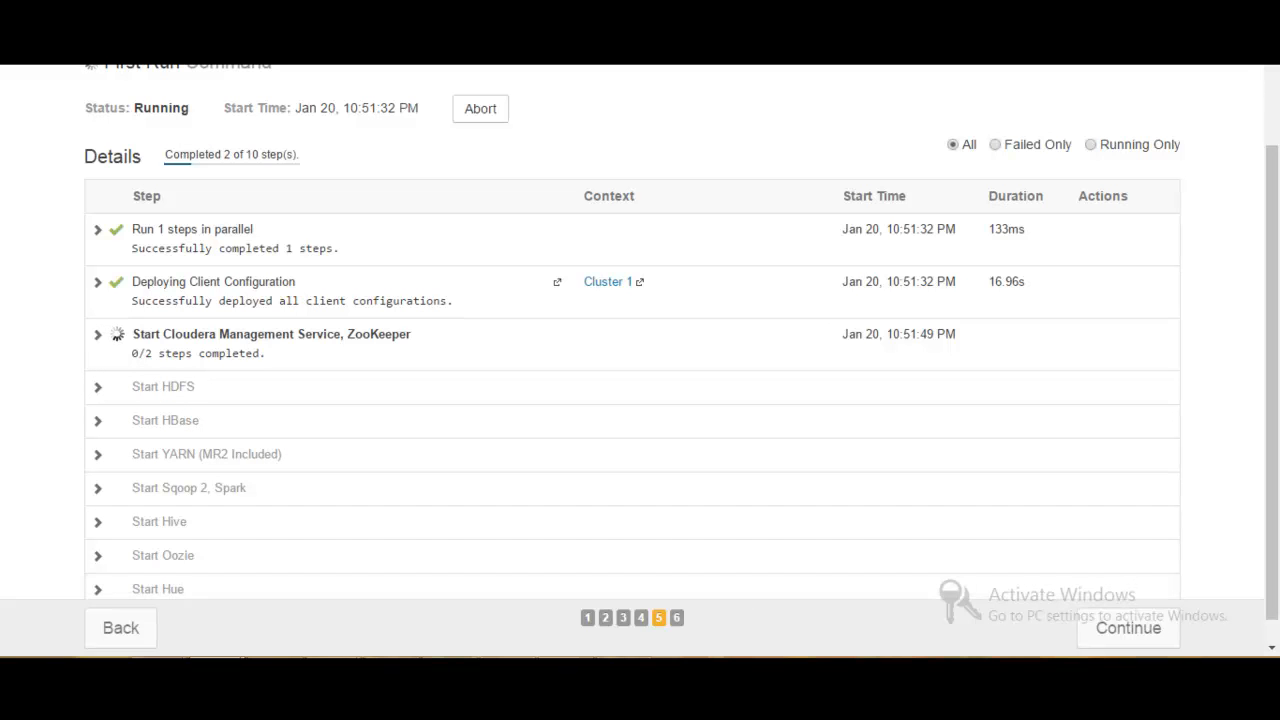
left_click(450, 658)
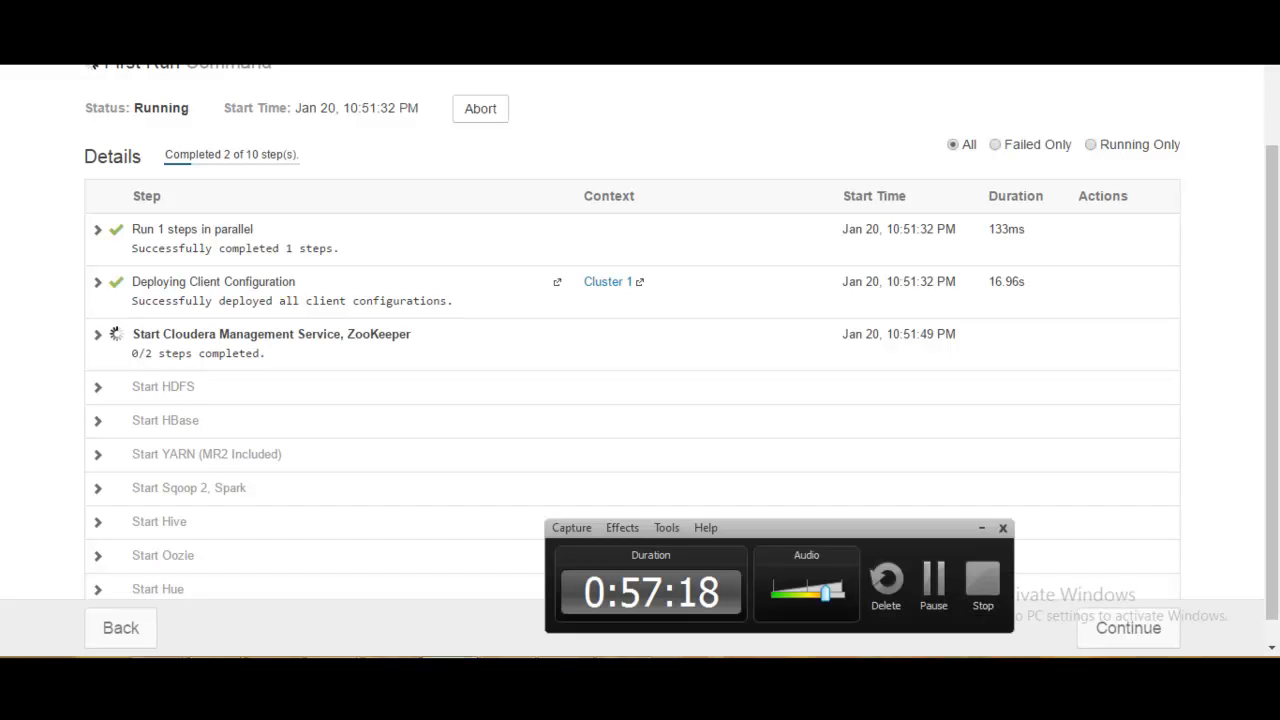
left_click(933, 598)
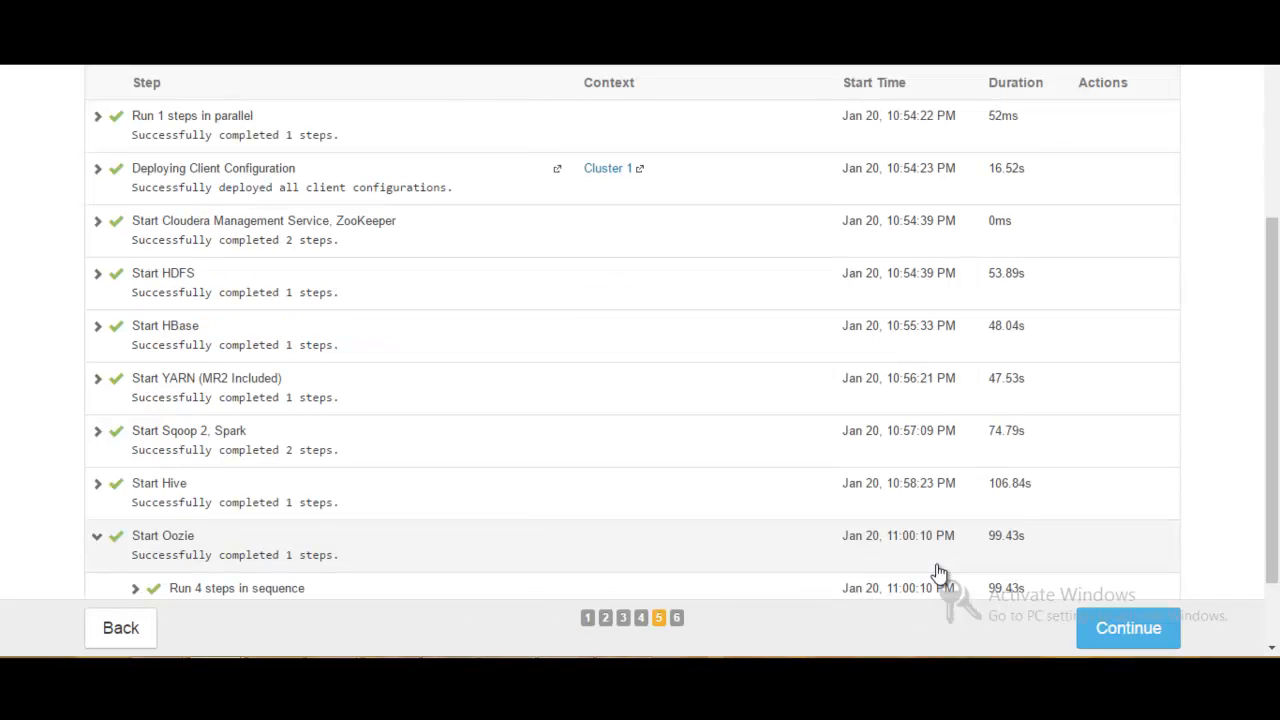
- Continue from the completed First Run command and finish the cluster setup to reach the home page
left_click_drag(1271, 300, 1274, 370)
left_click(1122, 631)
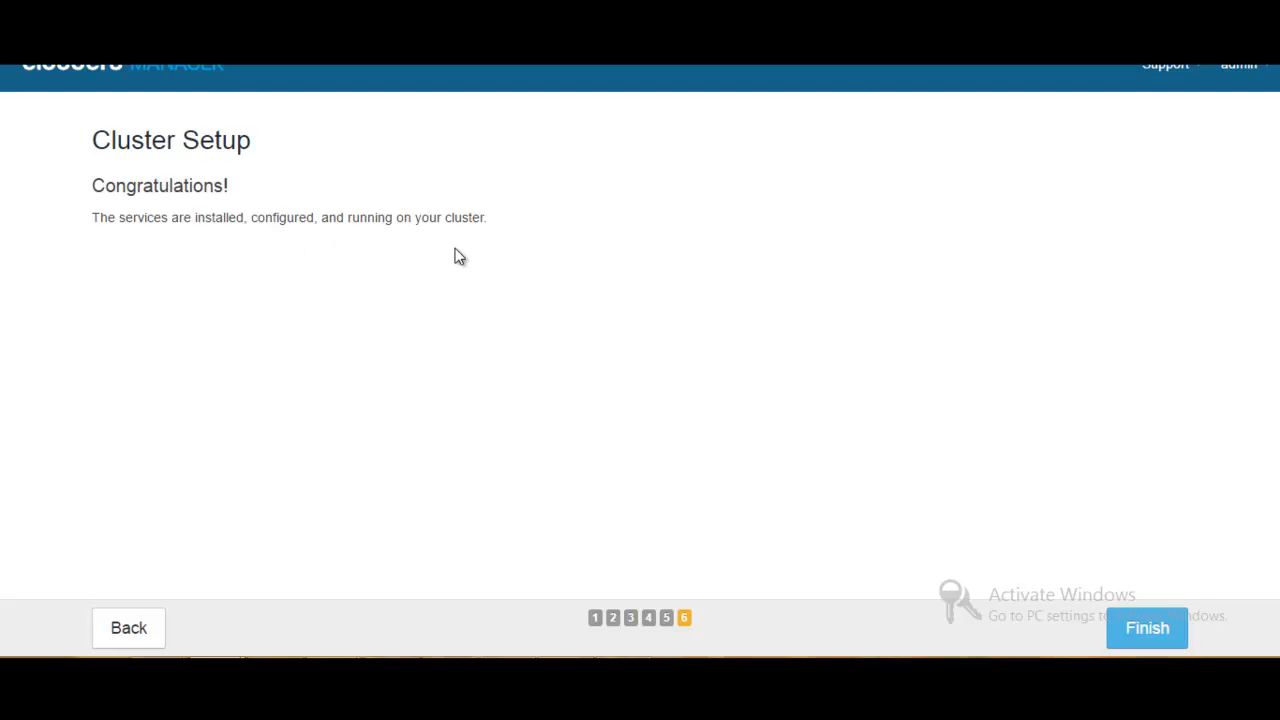
left_click(1170, 627)
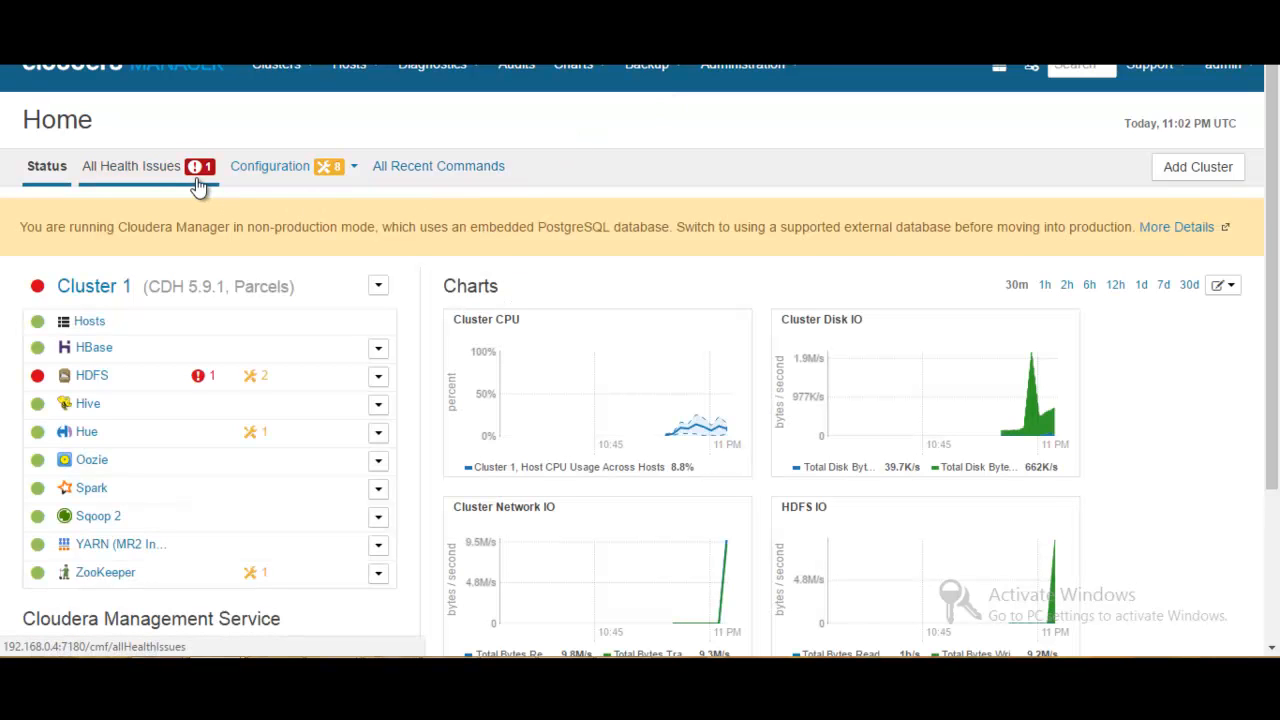
- Check the service status of Cluster 1 and inspect the critical HDFS health issue, closing its details again
left_click_drag(1275, 212, 1277, 314)
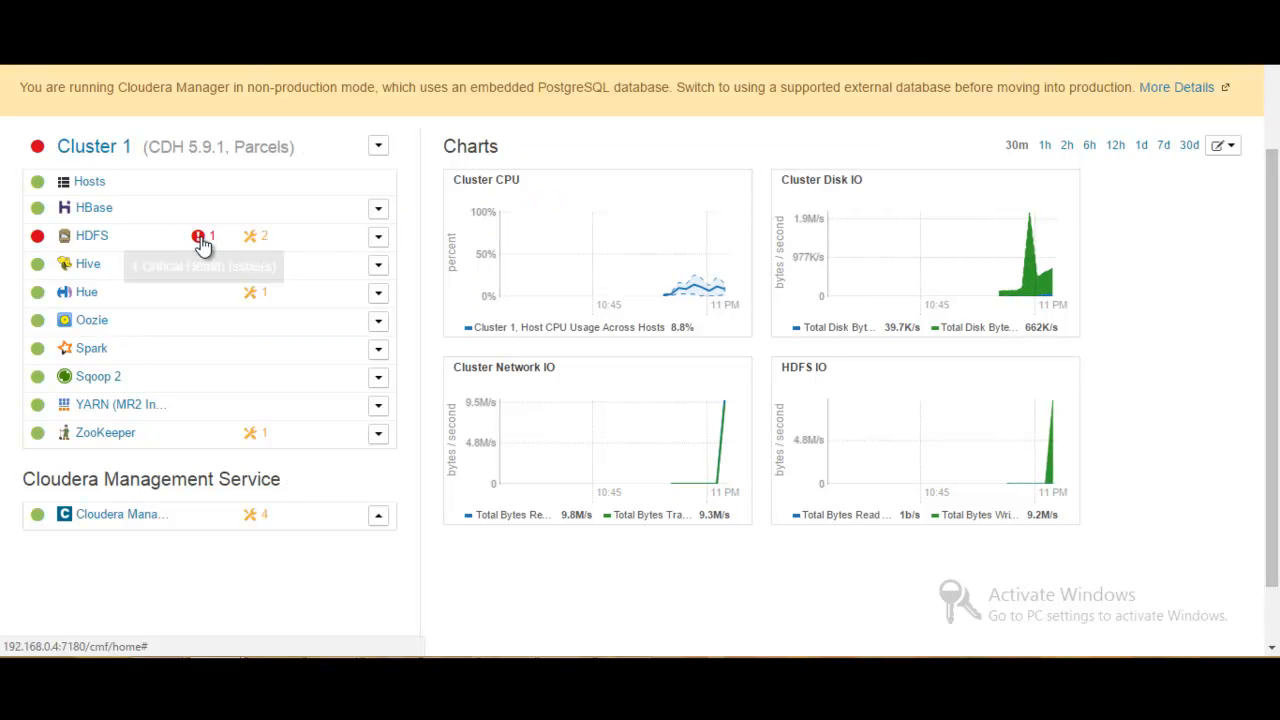
left_click(199, 237)
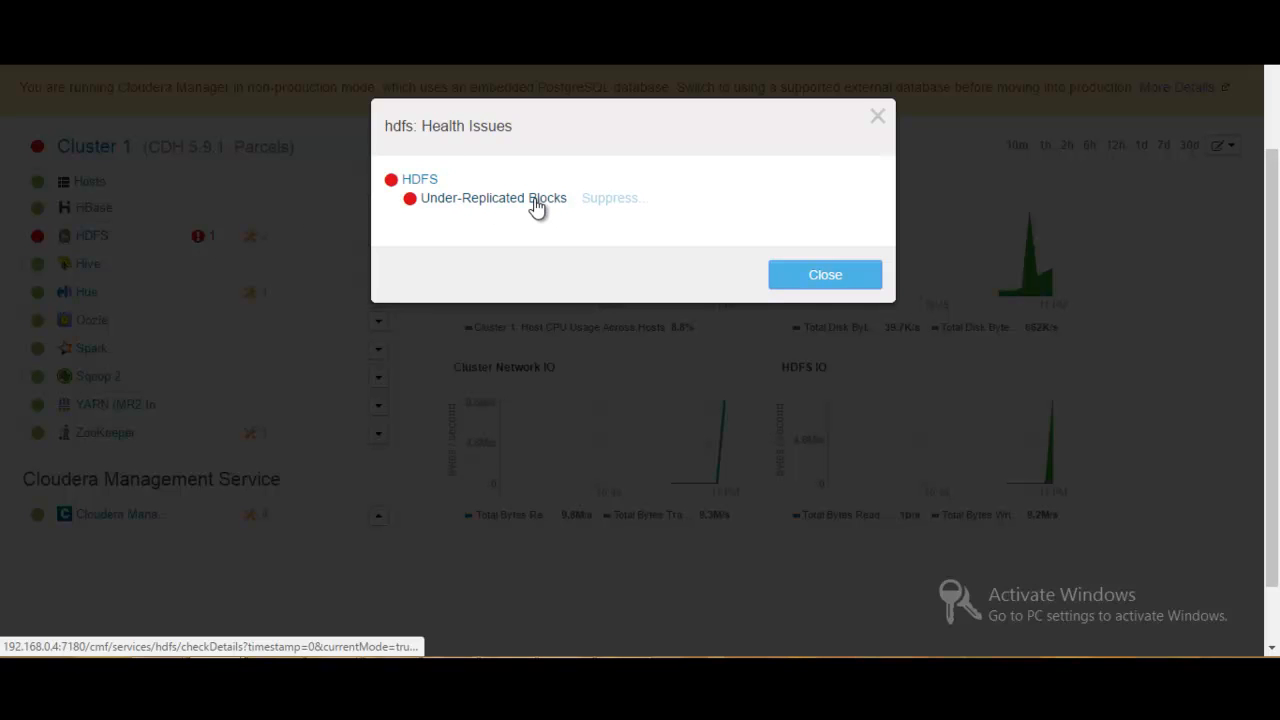
left_click(805, 285)
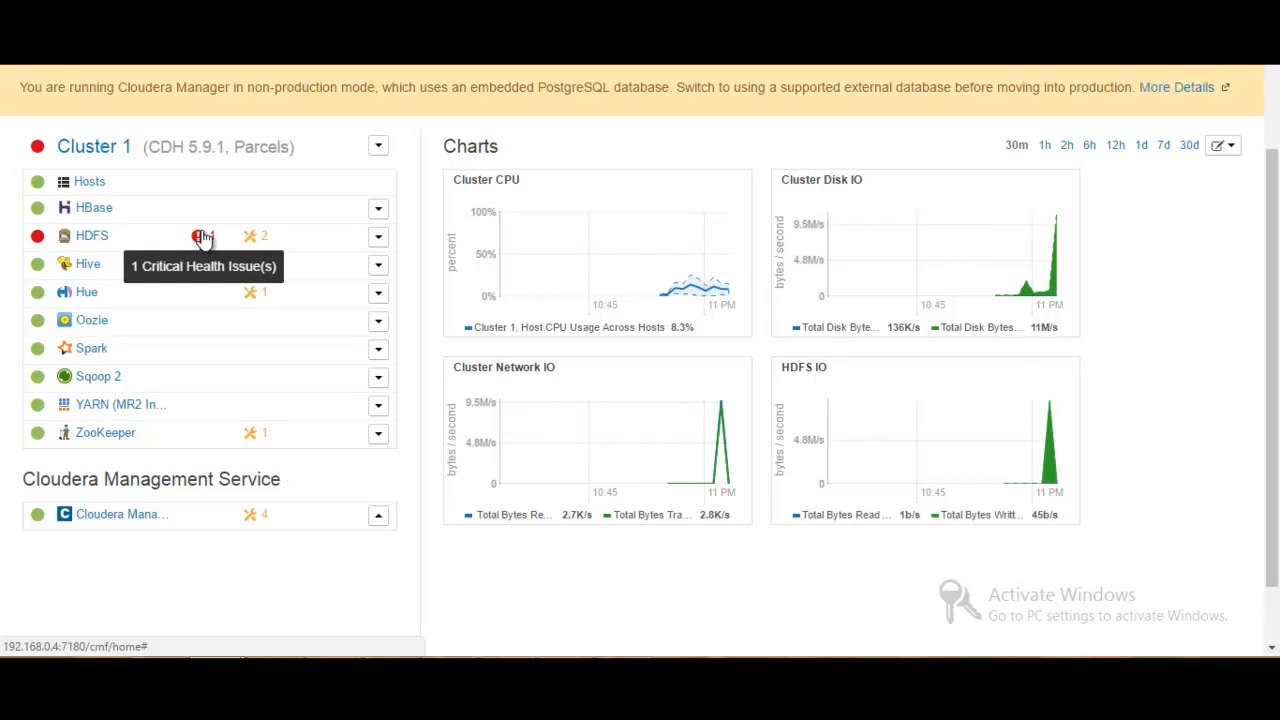
left_click(199, 240)
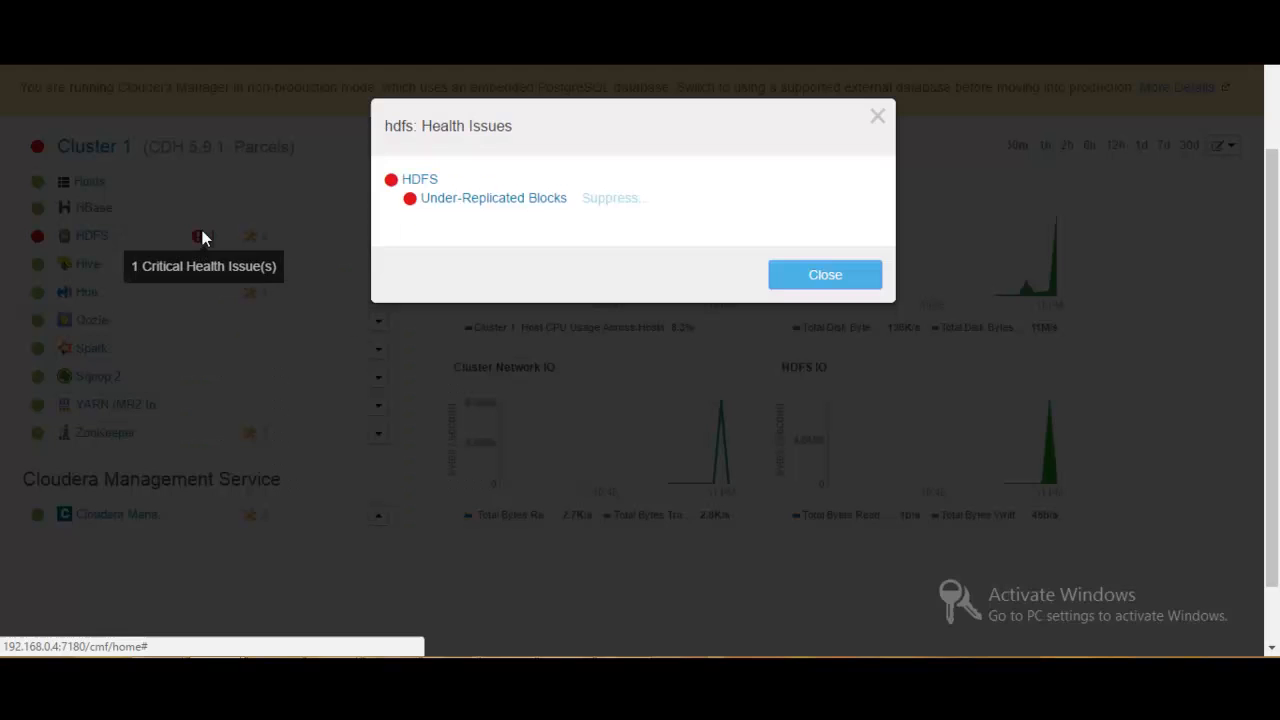
left_click(878, 117)
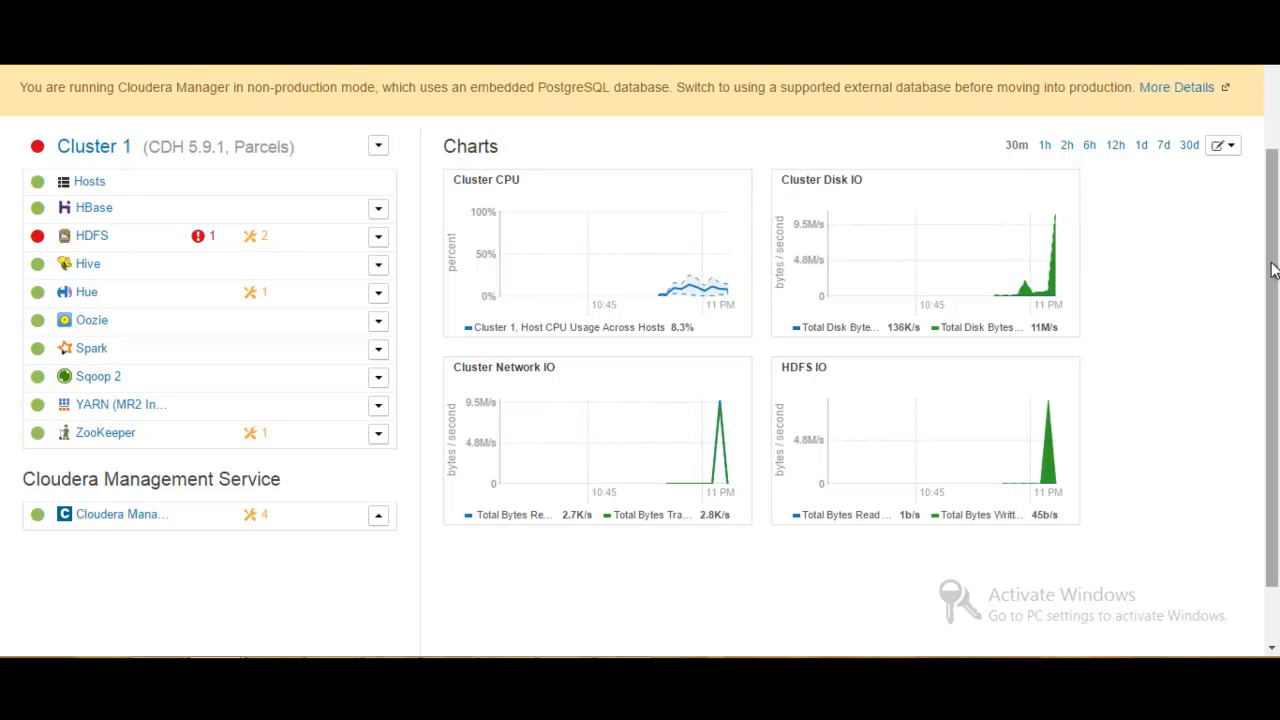
left_click_drag(1272, 270, 1268, 133)
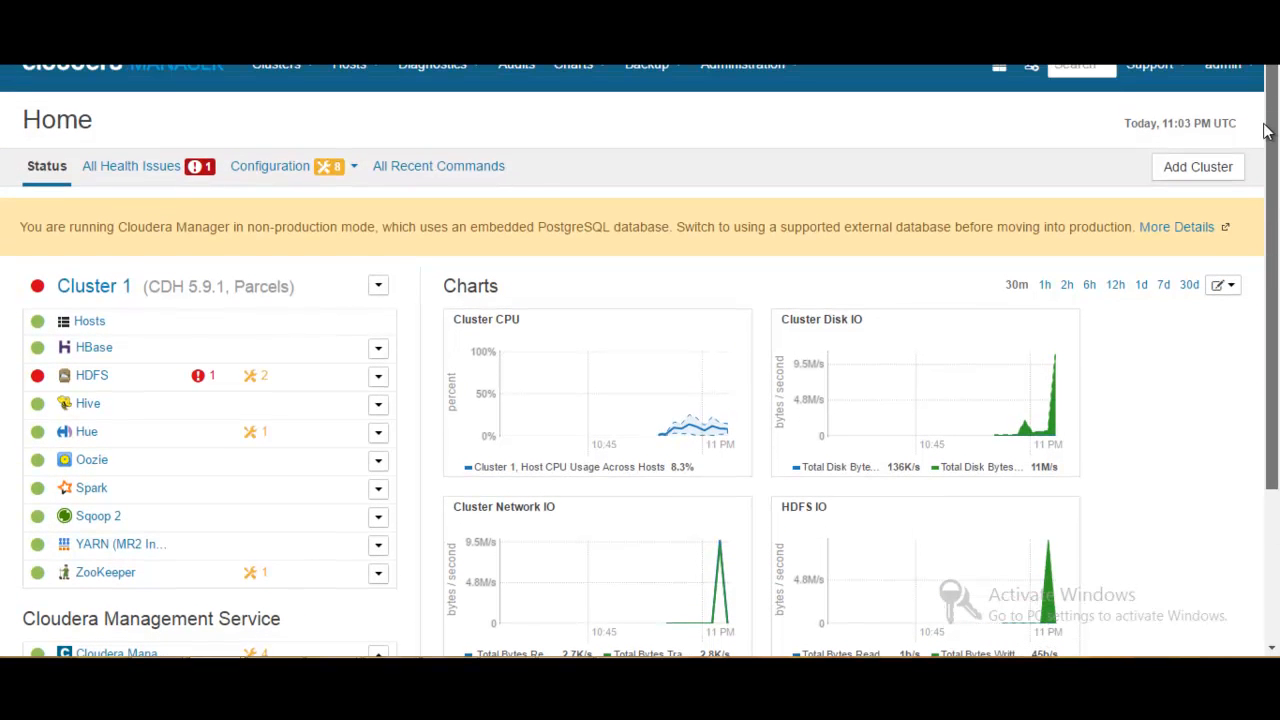
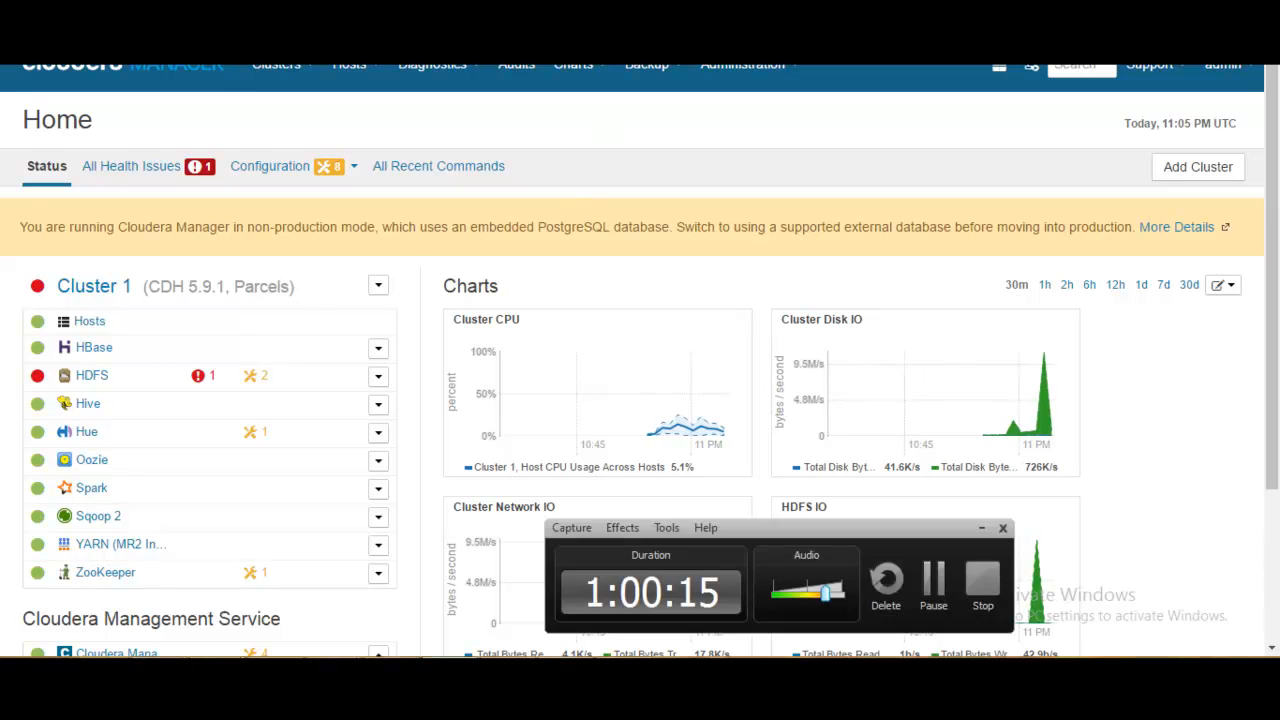
left_click(942, 588)
left_click(942, 588)
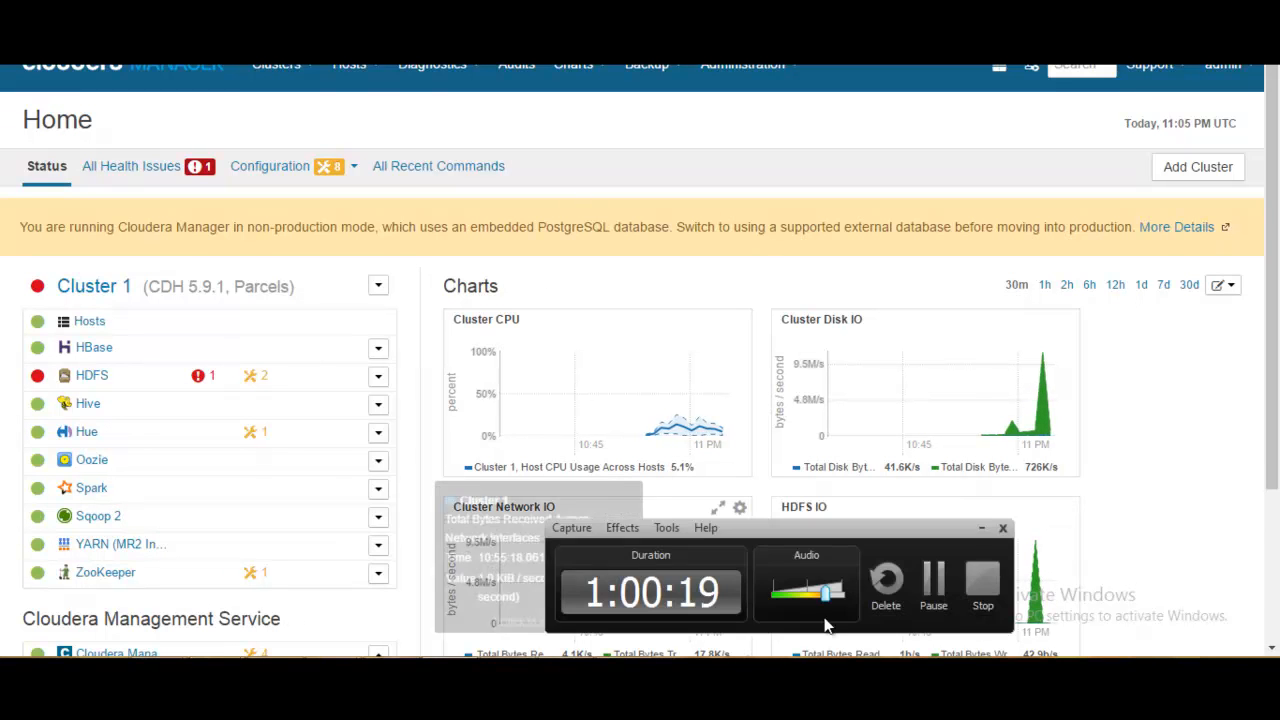
left_click(985, 588)
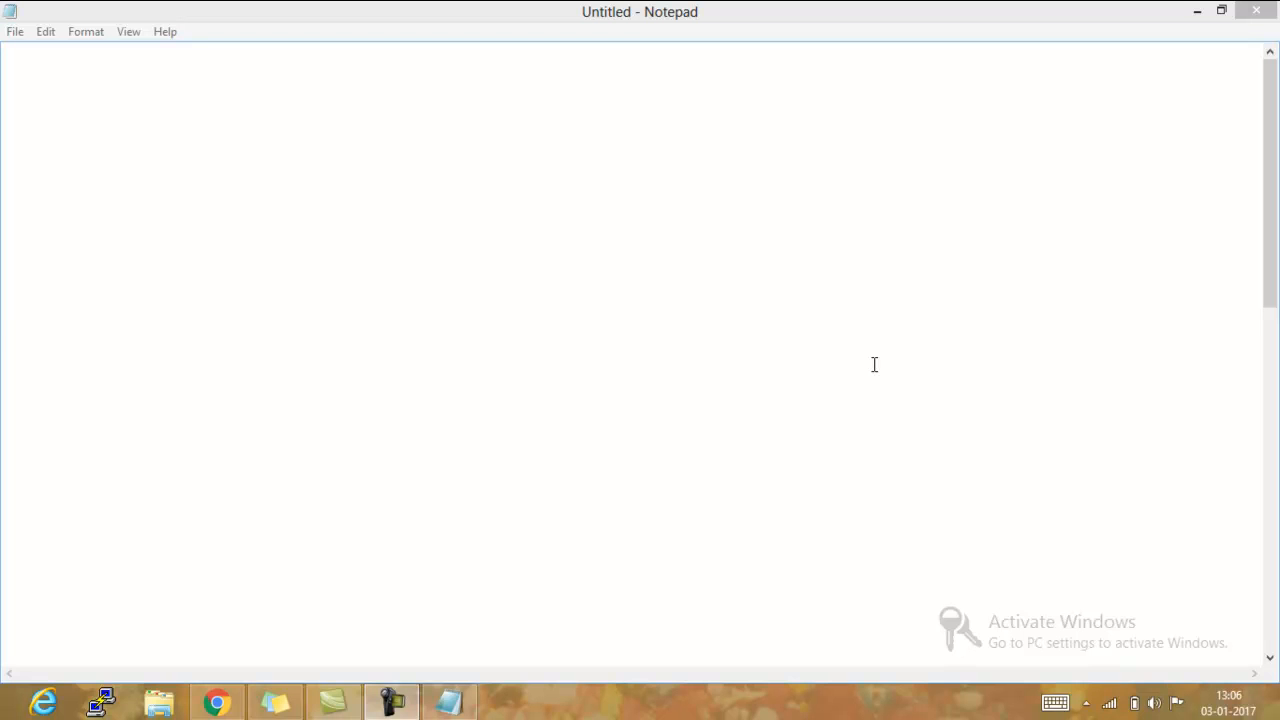
- Write the title "CREATING A AZURE vm" in the empty Notepad document
left_click(729, 260)
type("CREATING A ")
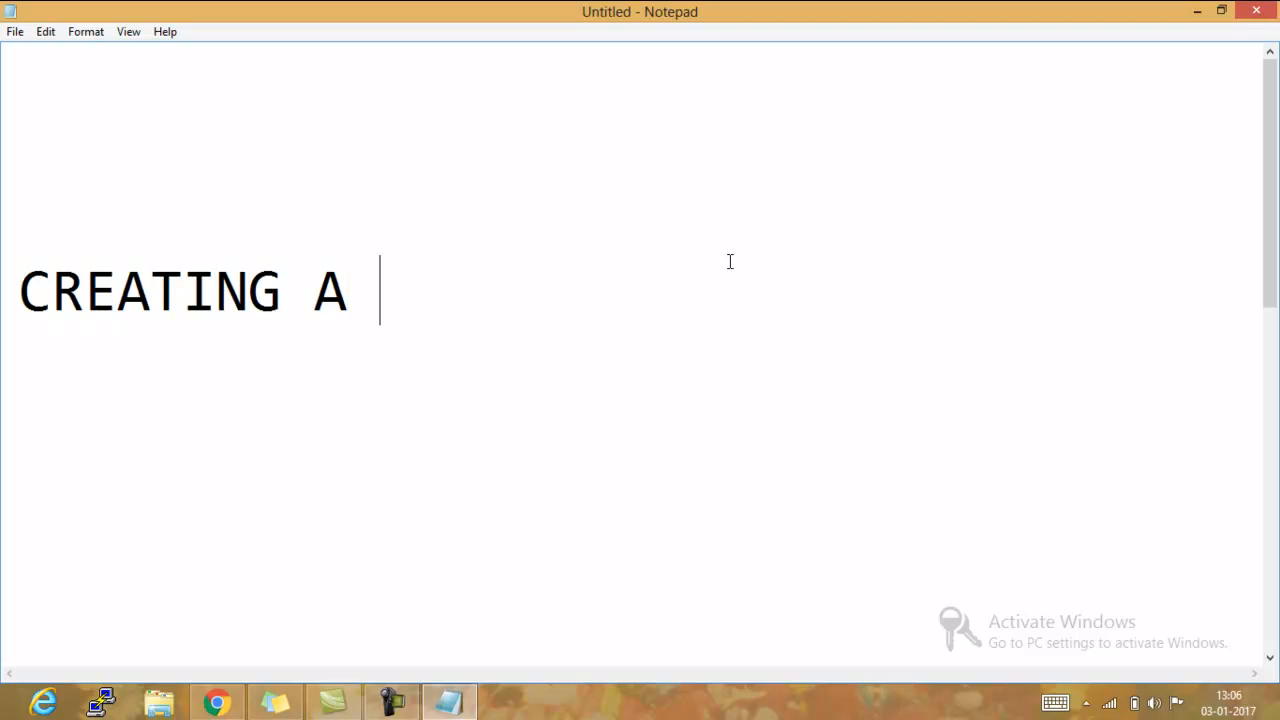
type("AZURE ")
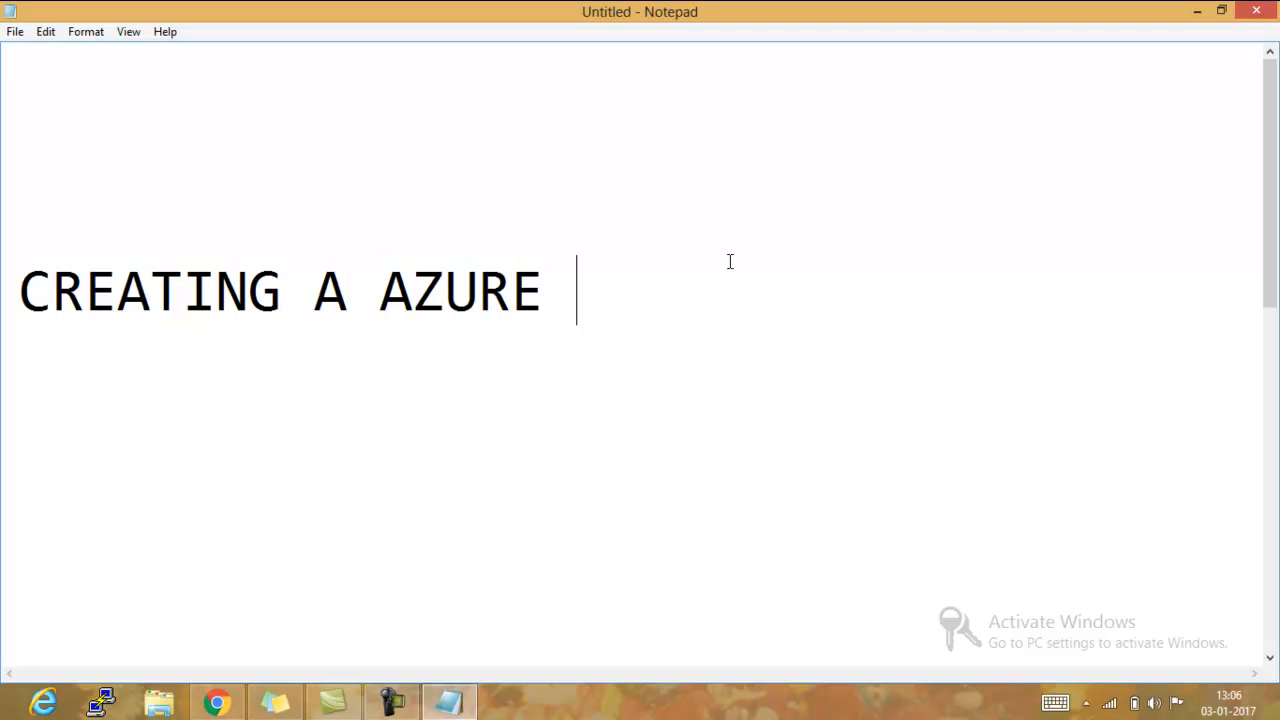
type("vm")
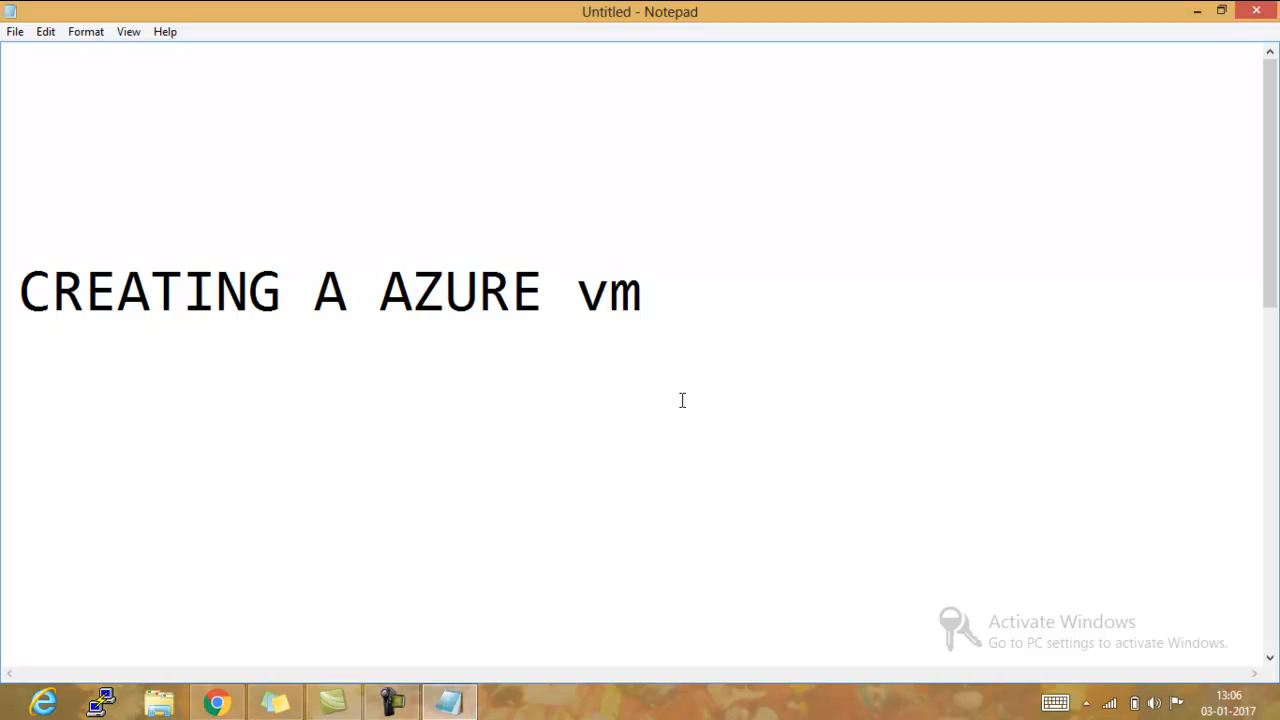
key("alt")
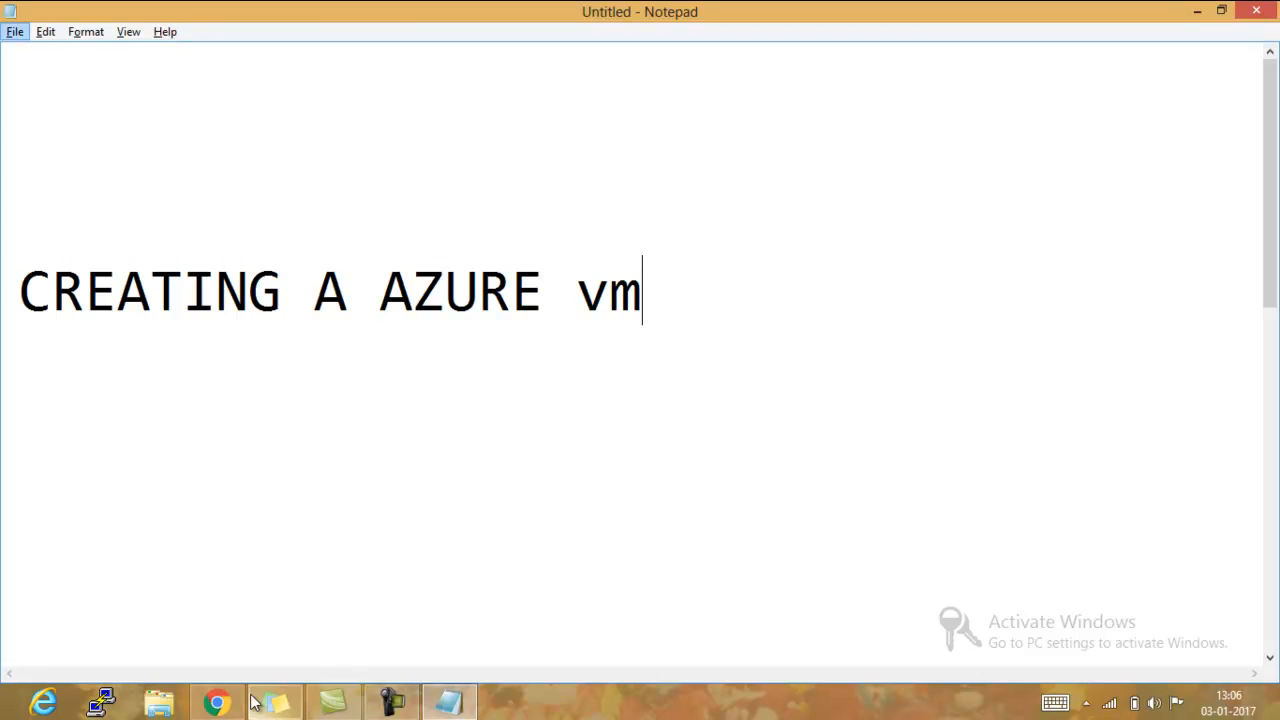
- Switch to Chrome, open manage.windowsazure.com and sign in to Microsoft Azure with the first saved account
left_click(217, 703)
left_click(441, 46)
left_click(457, 46)
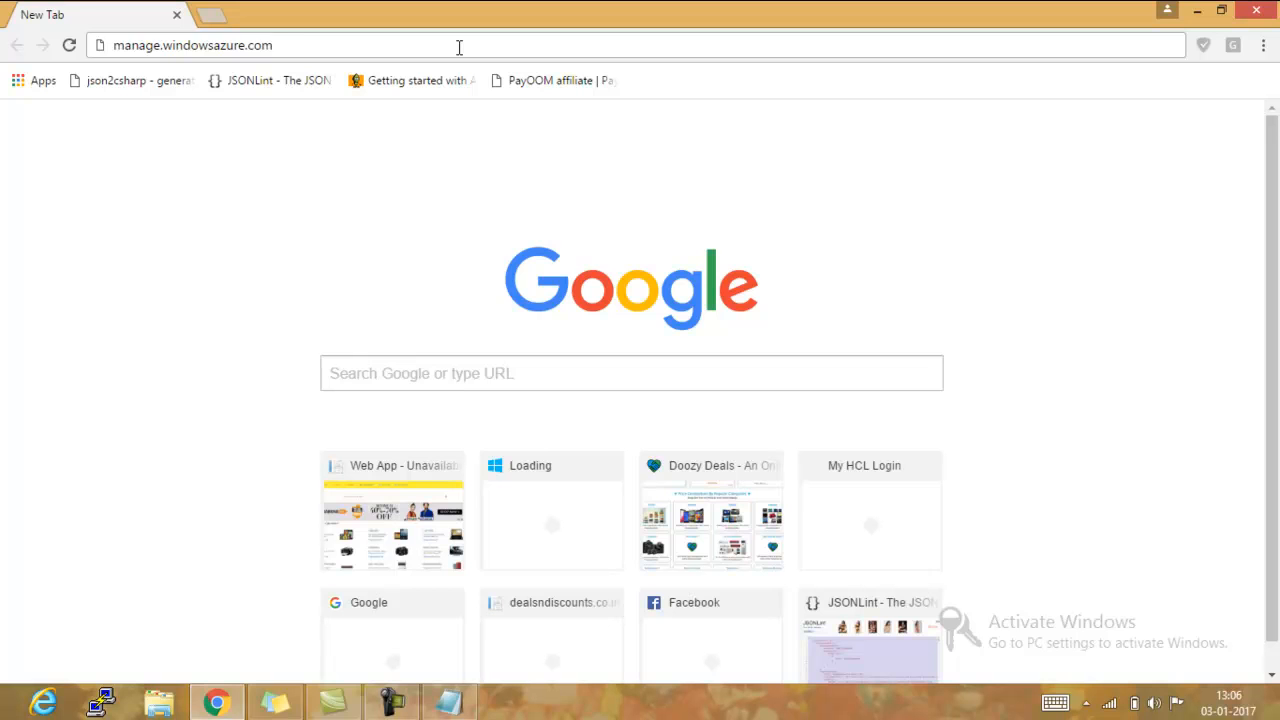
key("Return")
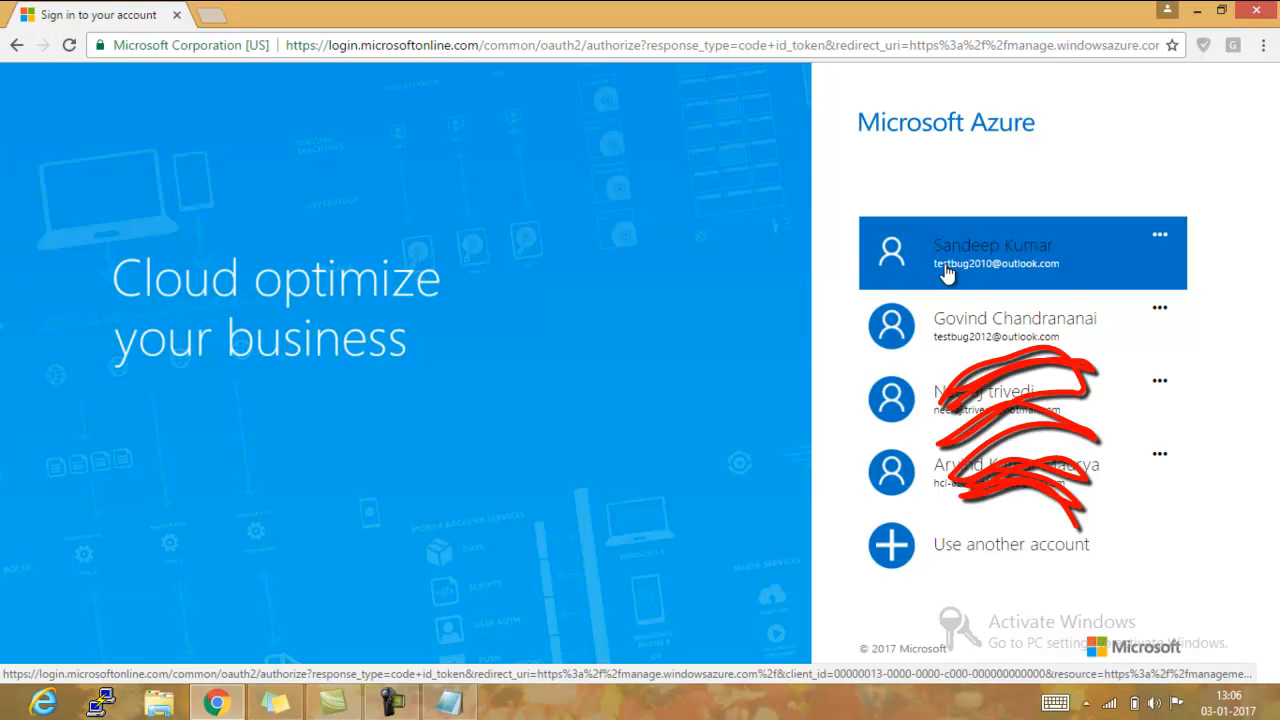
left_click(958, 268)
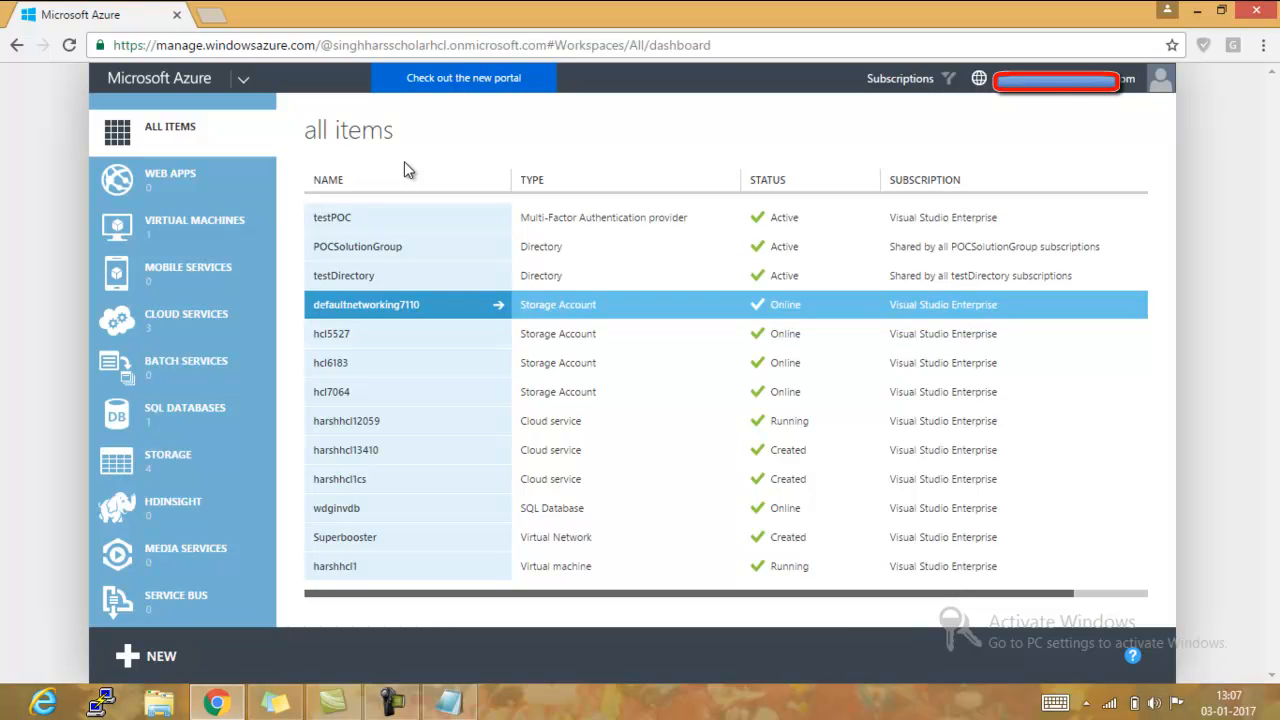
- Start creating a new virtual machine from the gallery in the virtual machines section
left_click(222, 242)
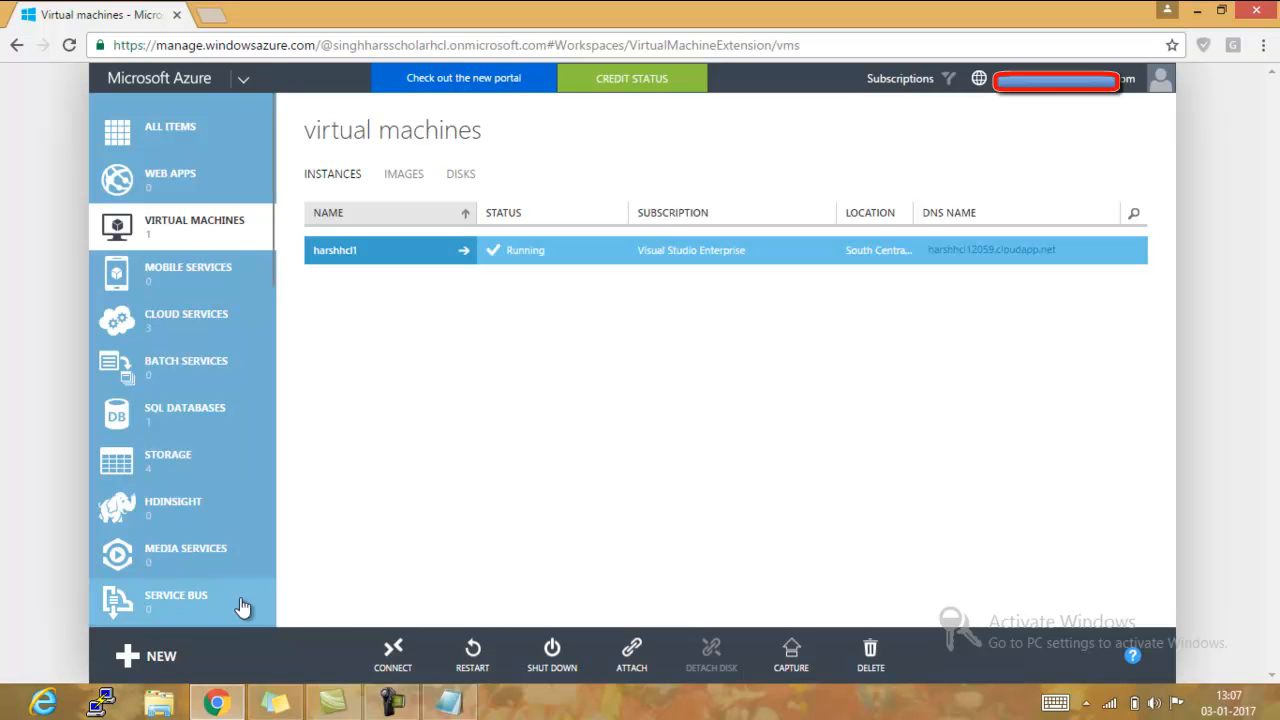
left_click(163, 659)
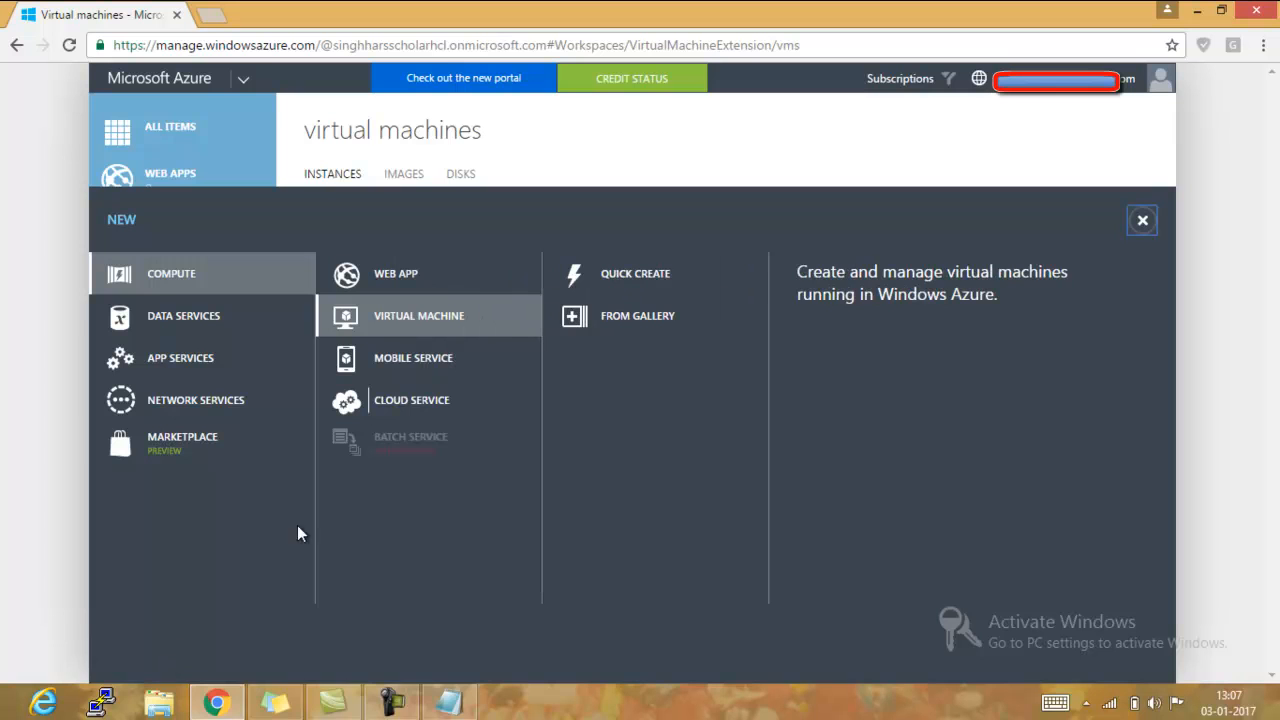
left_click(628, 320)
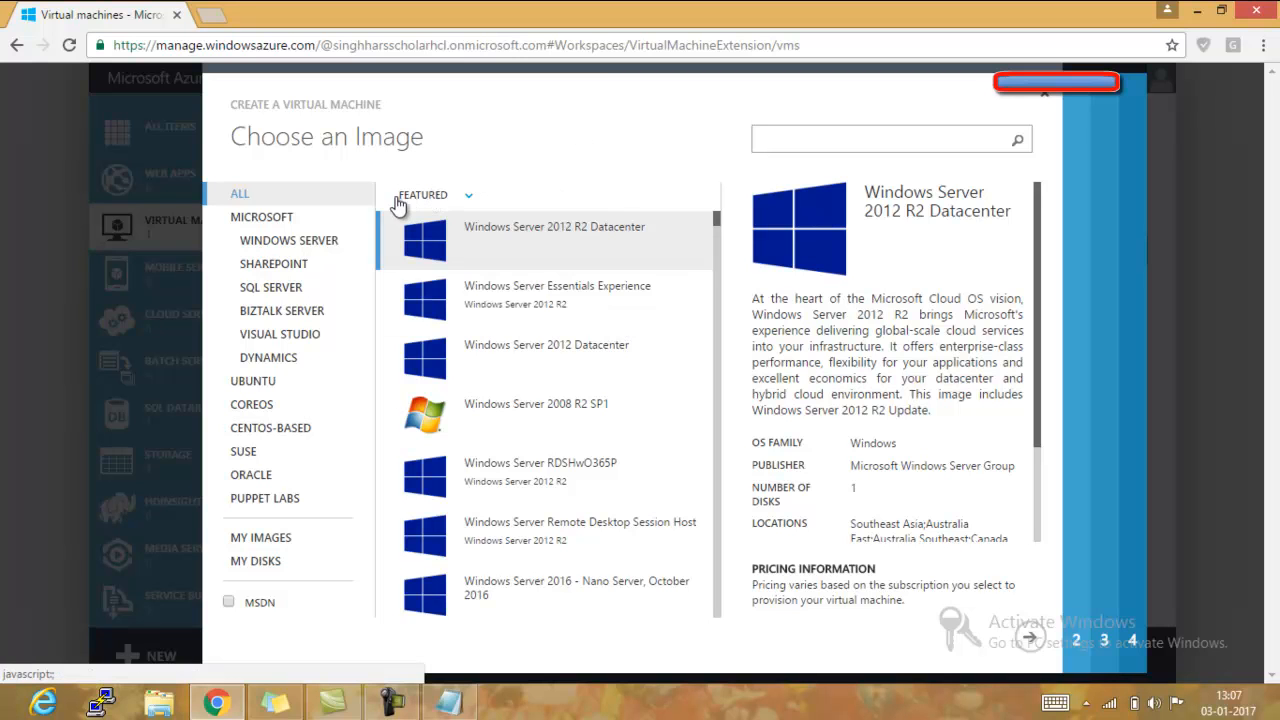
- Look through the Windows Server, Ubuntu, CentOS-based and My Images categories of the image gallery
left_click(345, 249)
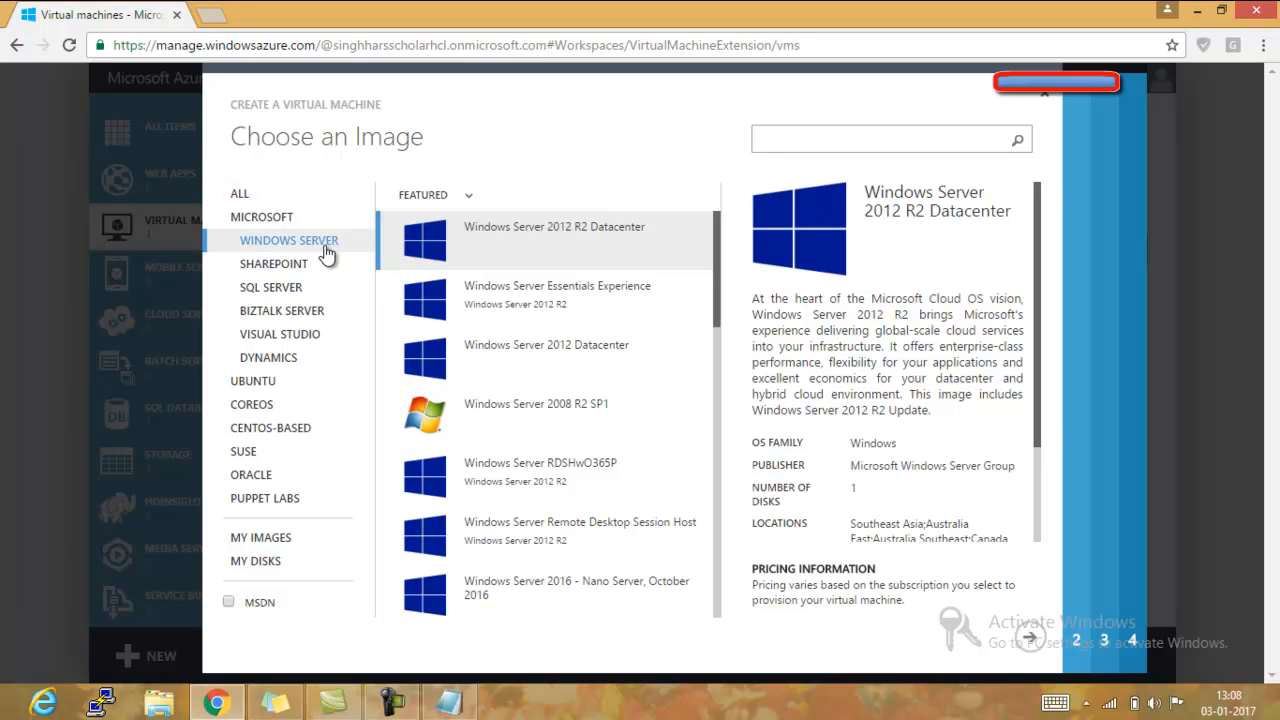
left_click(268, 389)
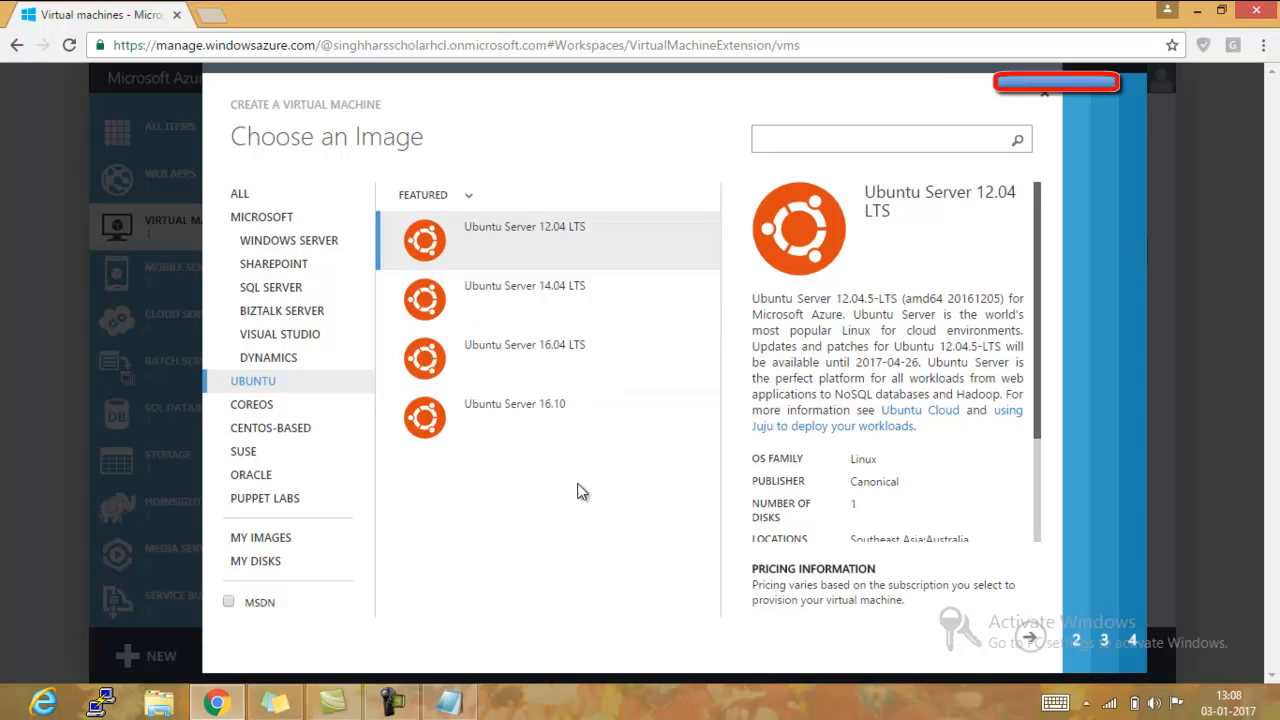
left_click(276, 433)
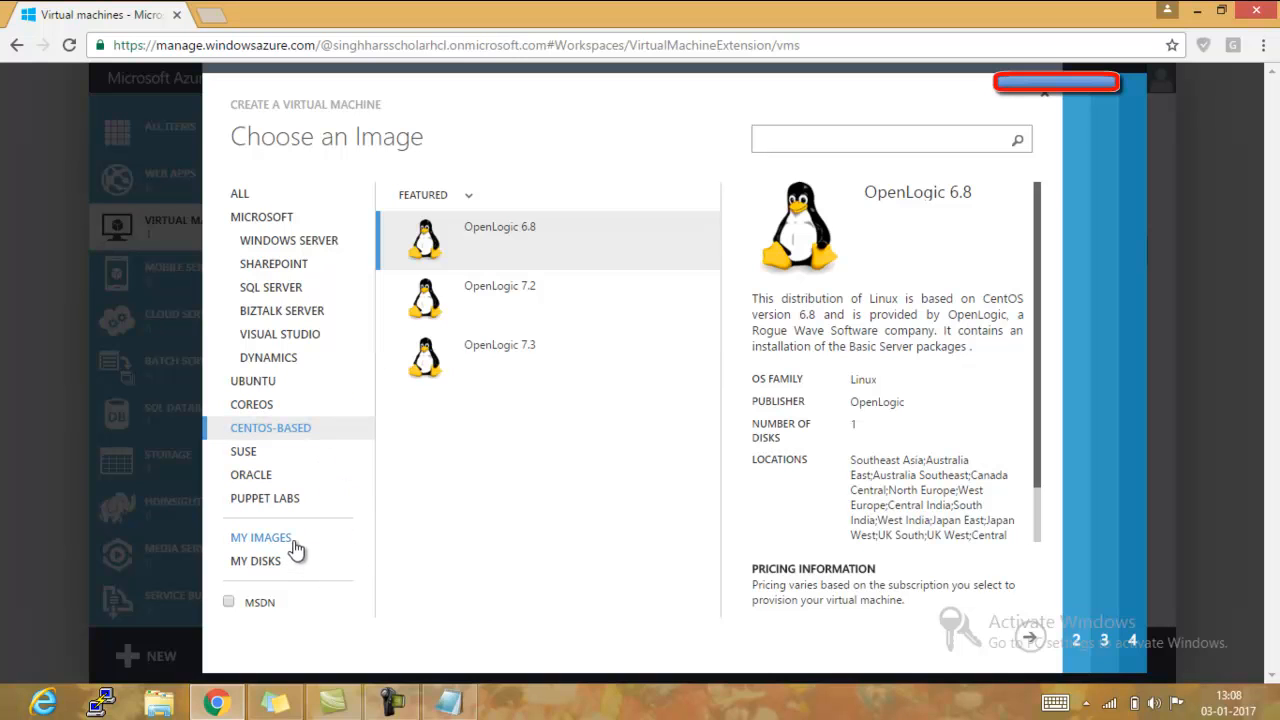
left_click(262, 538)
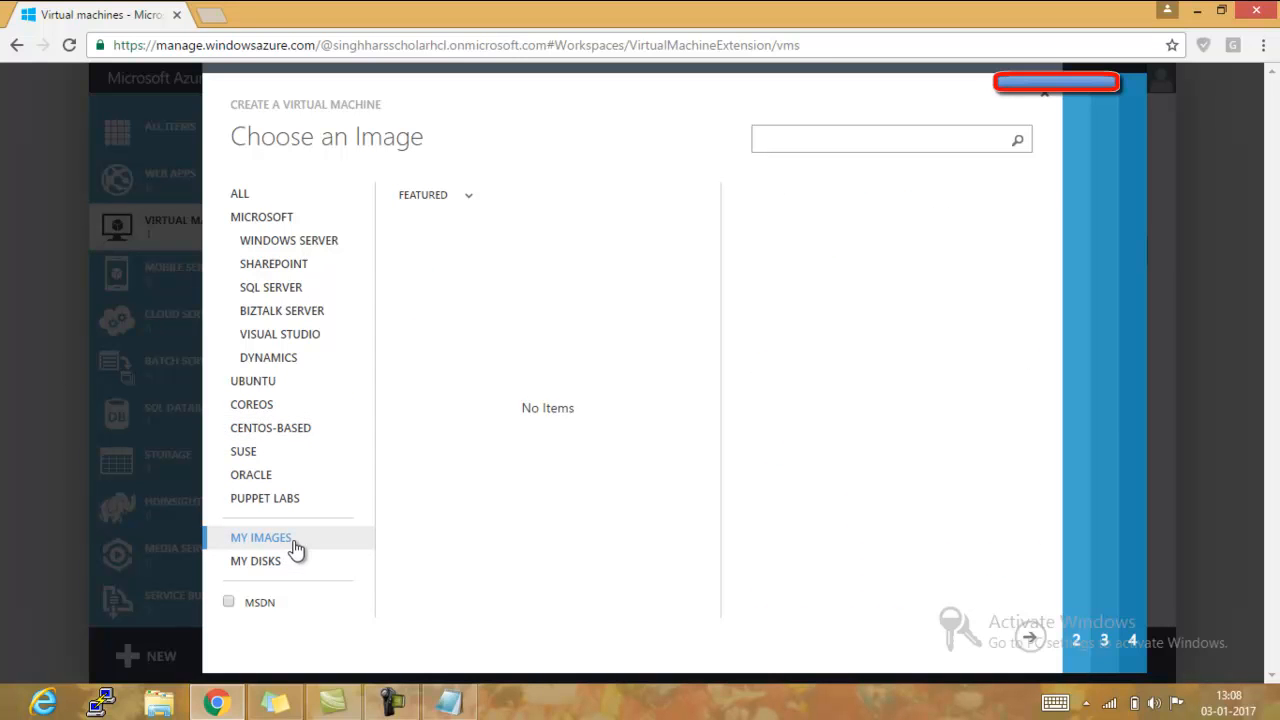
- Choose the Windows 10 Enterprise N image from the Microsoft category and continue to the virtual machine configuration
left_click(272, 226)
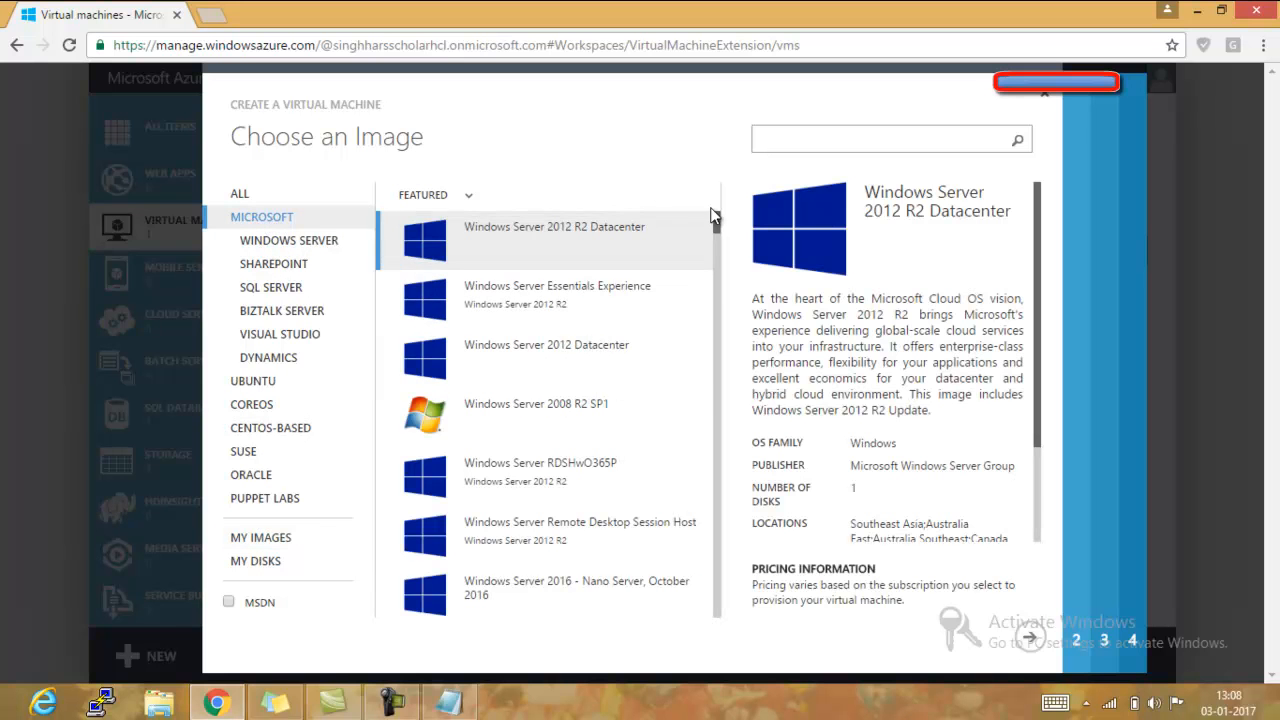
left_click_drag(717, 222, 722, 519)
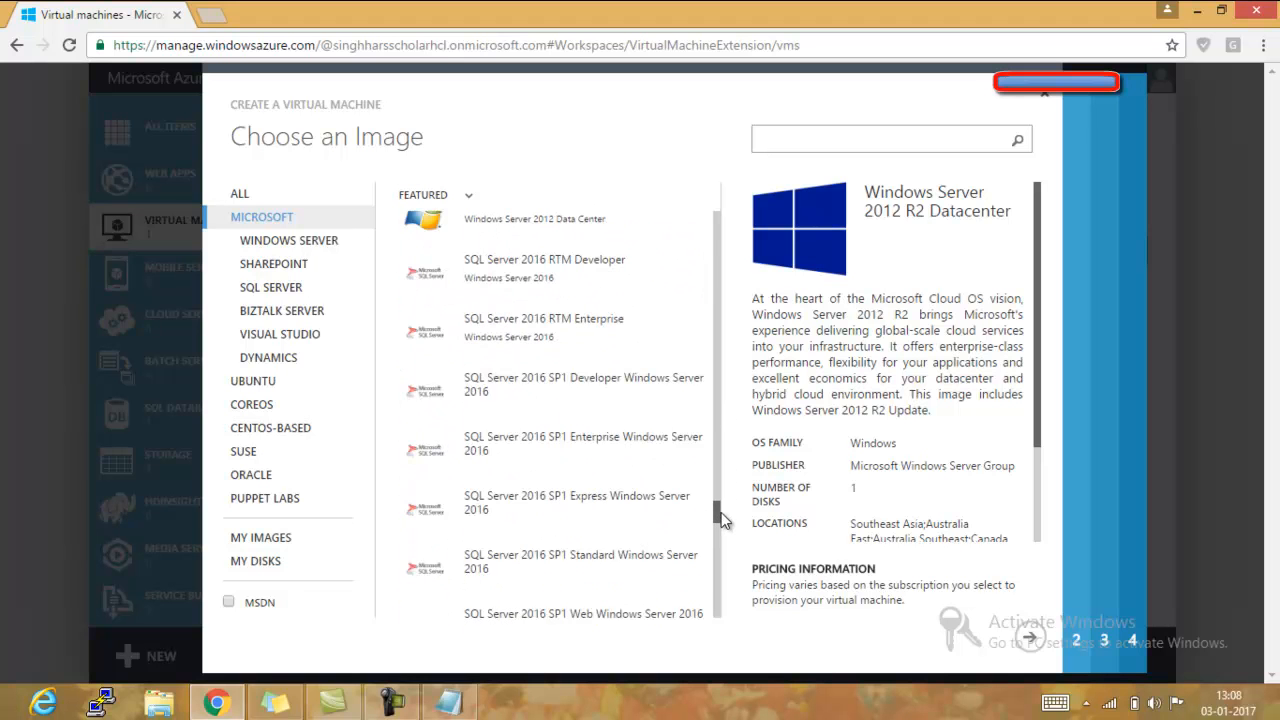
left_click_drag(723, 520, 723, 571)
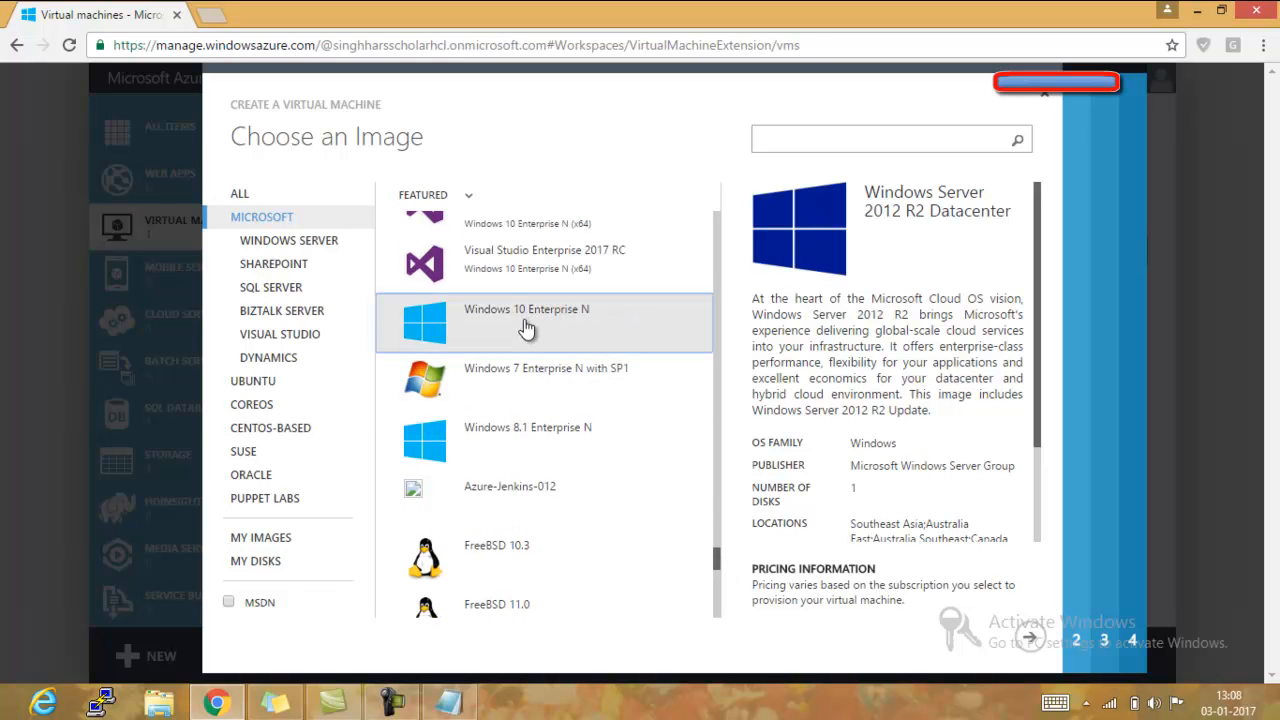
left_click(527, 330)
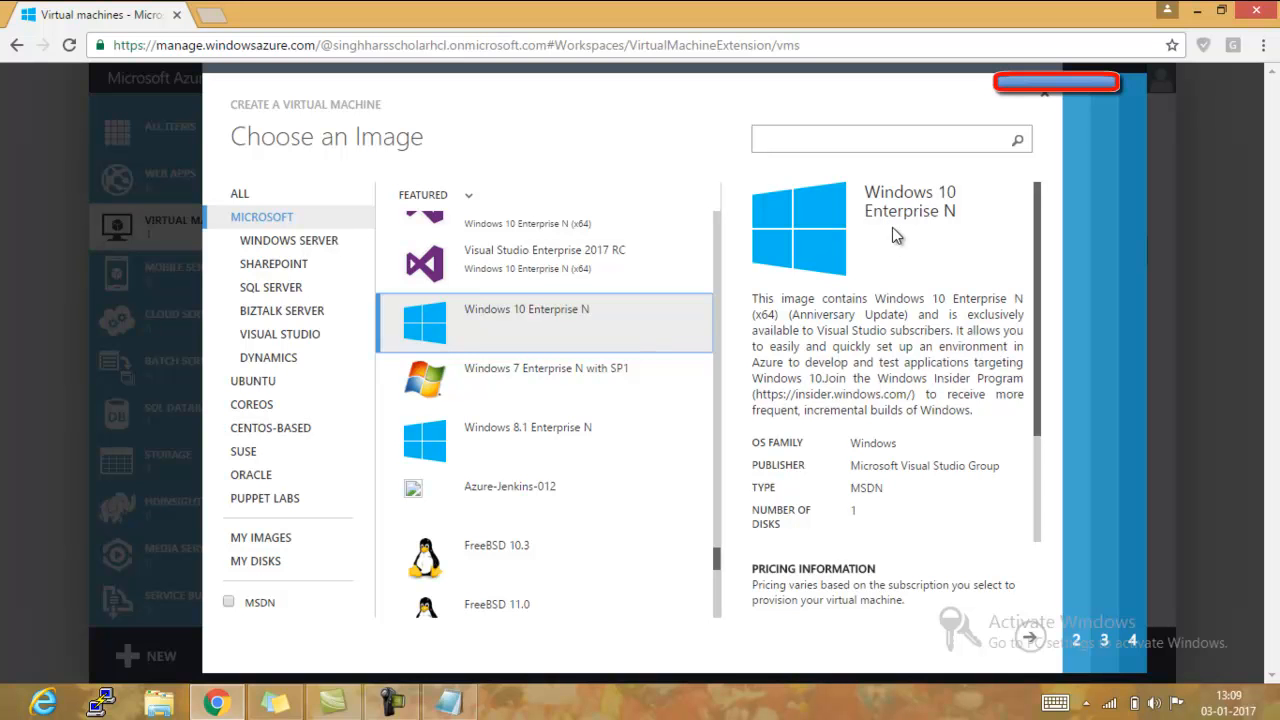
left_click(1029, 640)
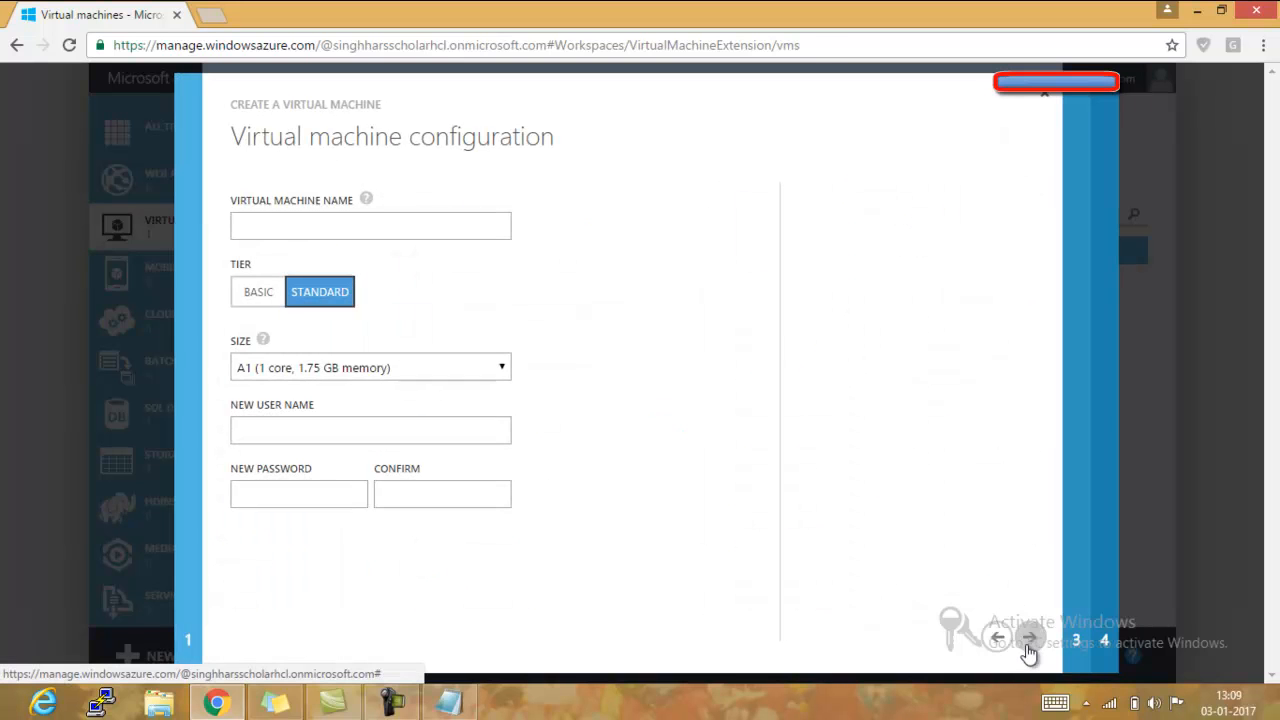
- Name the virtual machine AZUREDEMO and set its size to A2 (2 cores, 3.5 GB memory)
left_click(410, 231)
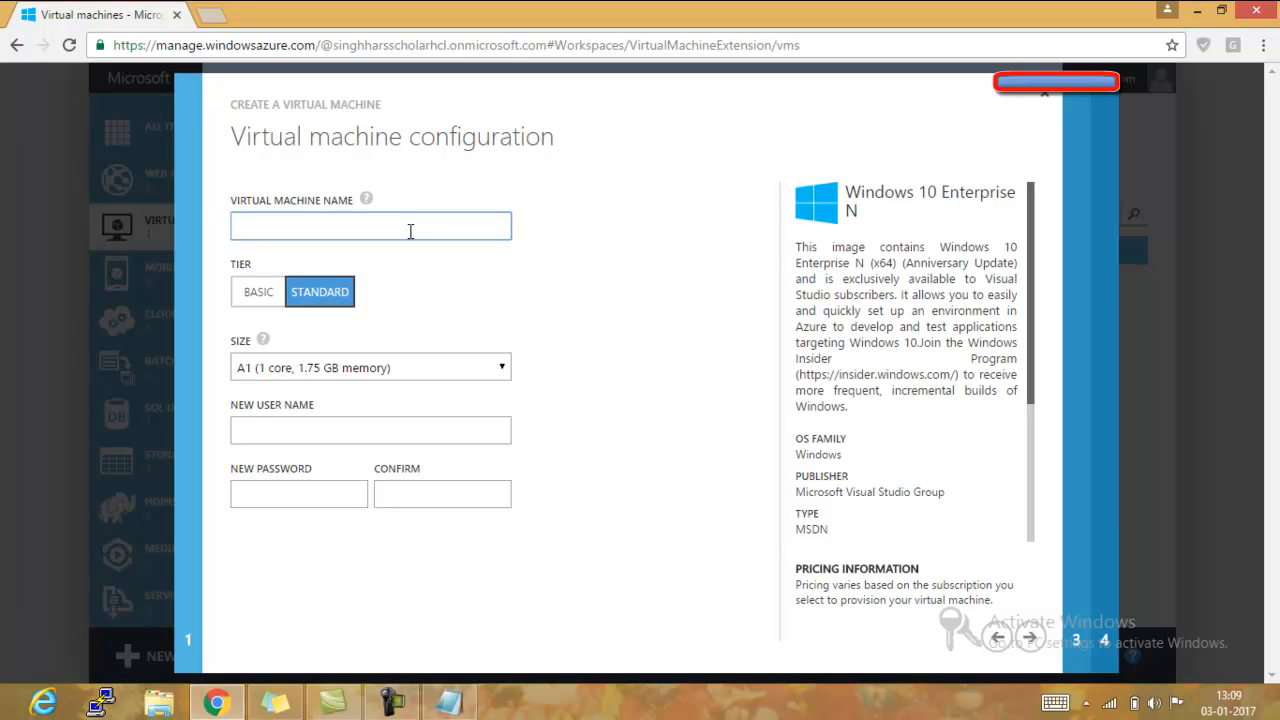
type("AZUREDEMO")
left_click(418, 371)
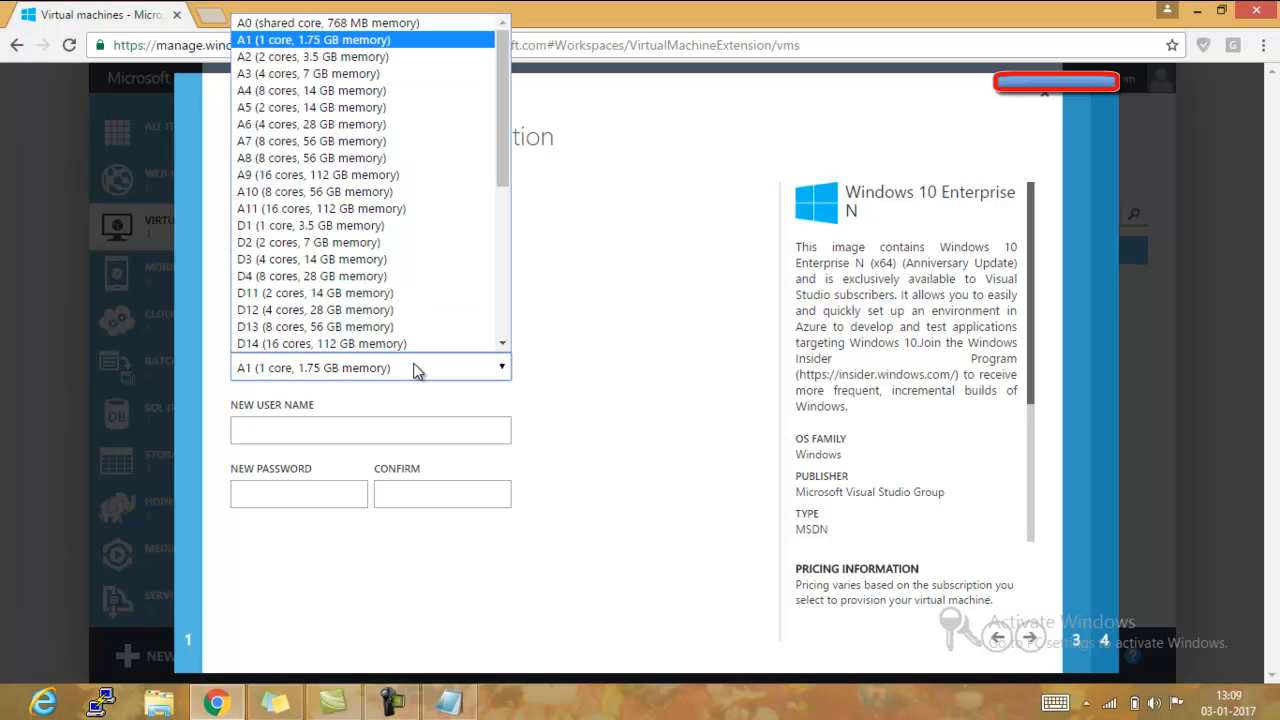
left_click(406, 57)
- Set the virtual machine's new user name to azureuser
left_click(437, 435)
type("AZURE")
key("BackSpace")
key("BackSpace")
key("BackSpace")
key("BackSpace")
key("BackSpace")
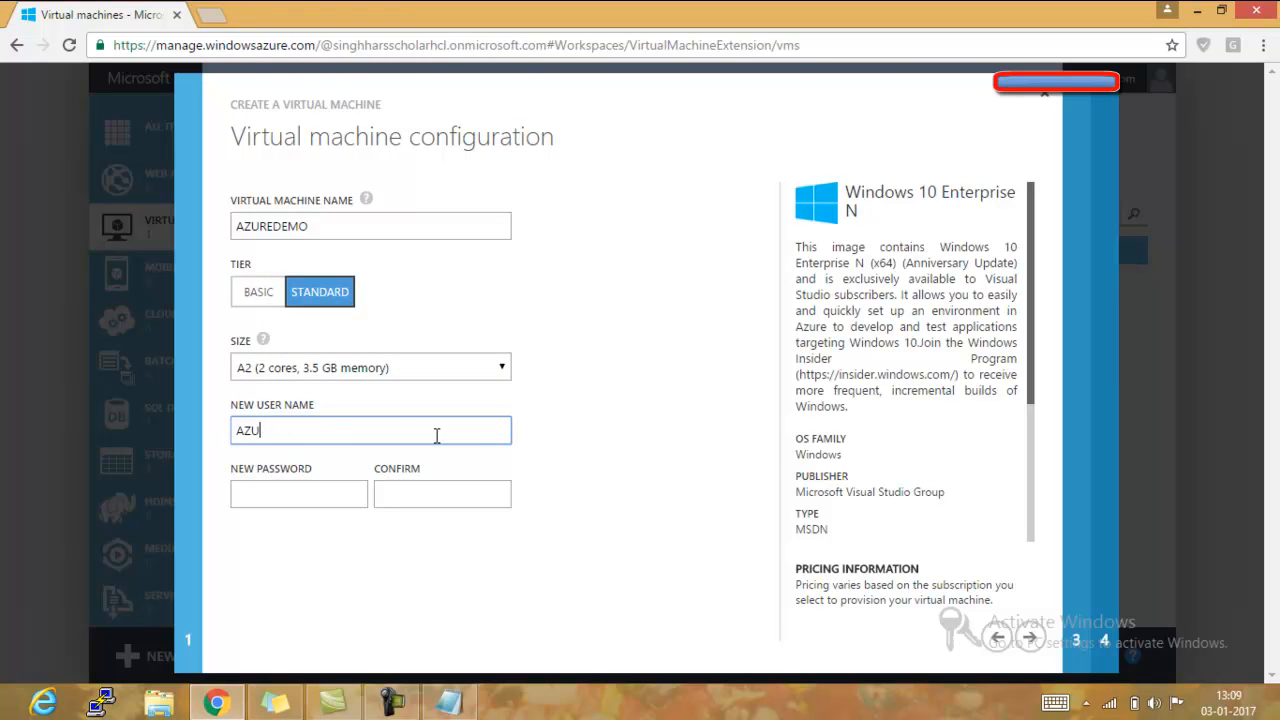
type("azureuser")
- Enter and confirm the new password for the virtual machine user, and continue to the cloud service configuration
left_click(330, 495)
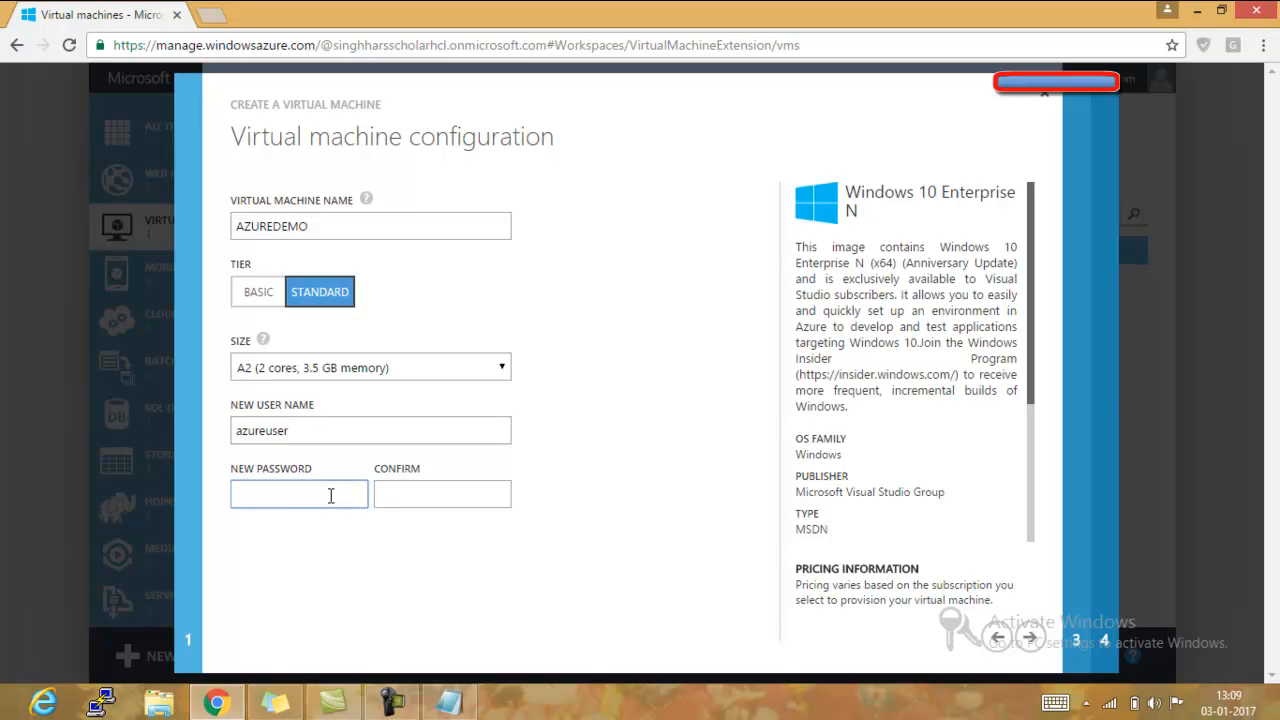
type("*********")
left_click(413, 499)
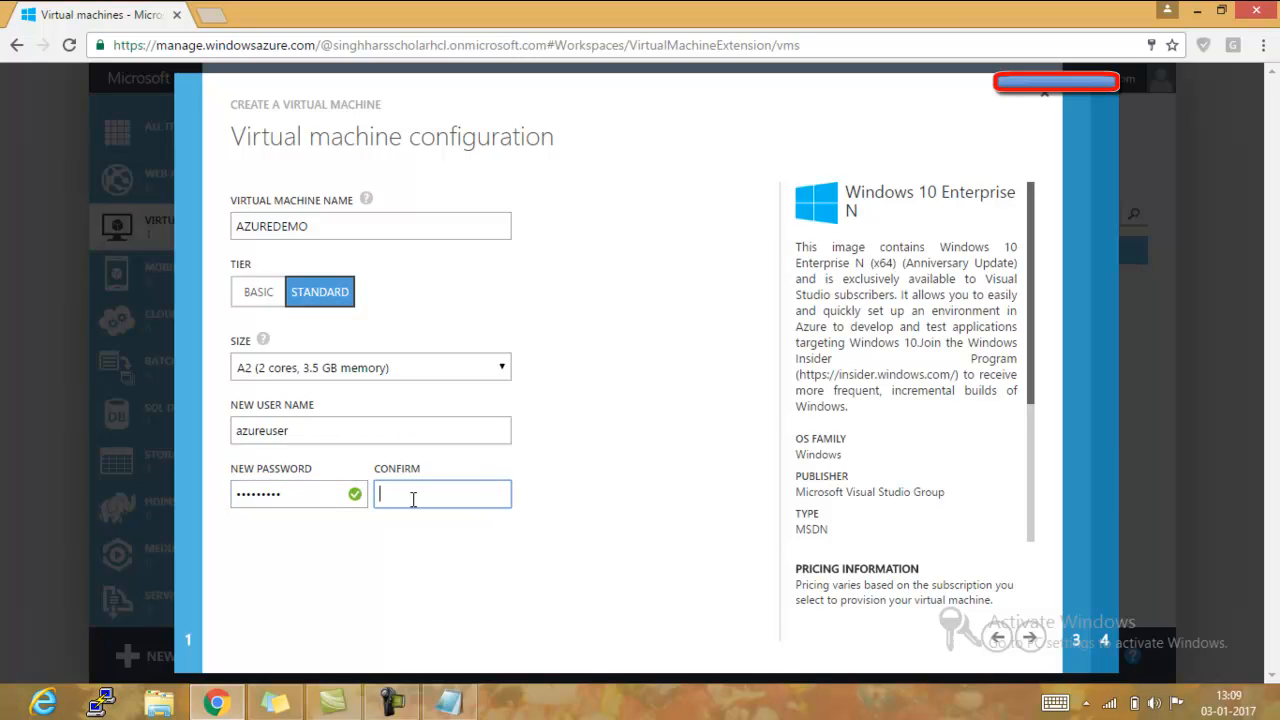
type("*********")
left_click(1030, 641)
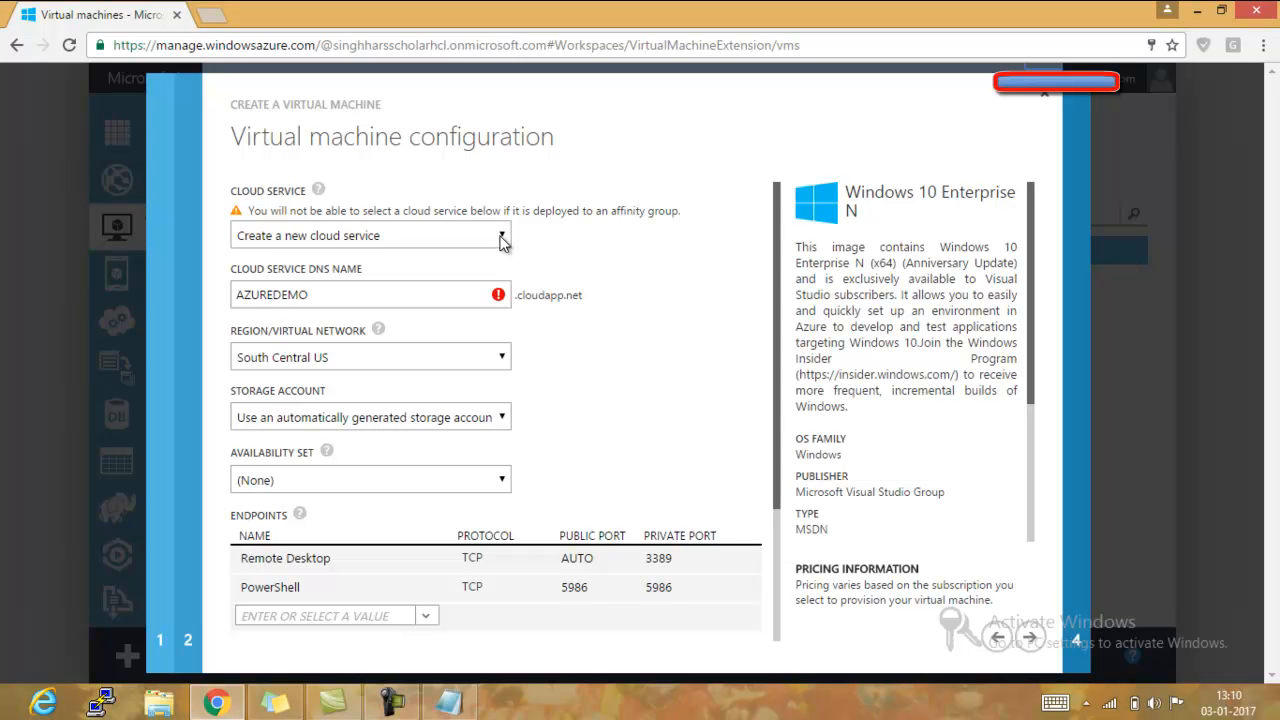
- Replace the cloud service DNS name with azuredemo1
mouse_move(379, 296)
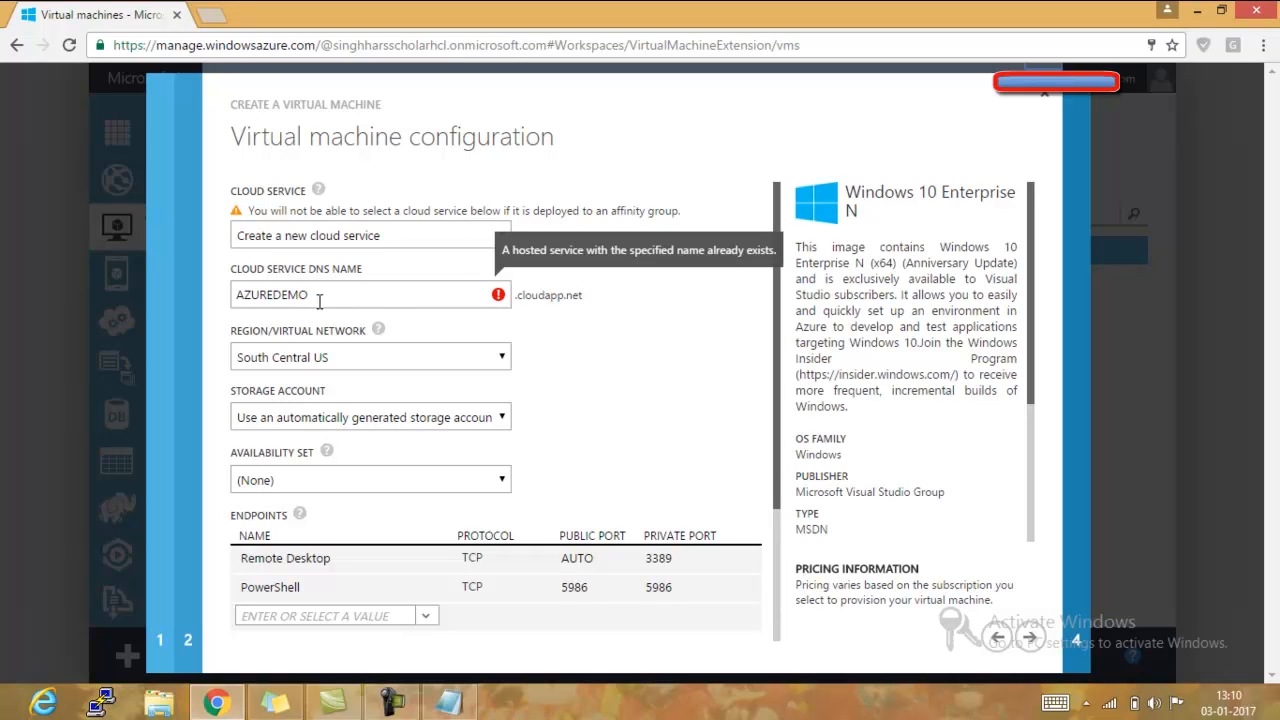
left_click(420, 297)
key("BackSpace")
key("BackSpace")
key("BackSpace")
key("BackSpace")
key("BackSpace")
key("BackSpace")
key("BackSpace")
key("BackSpace")
key("BackSpace")
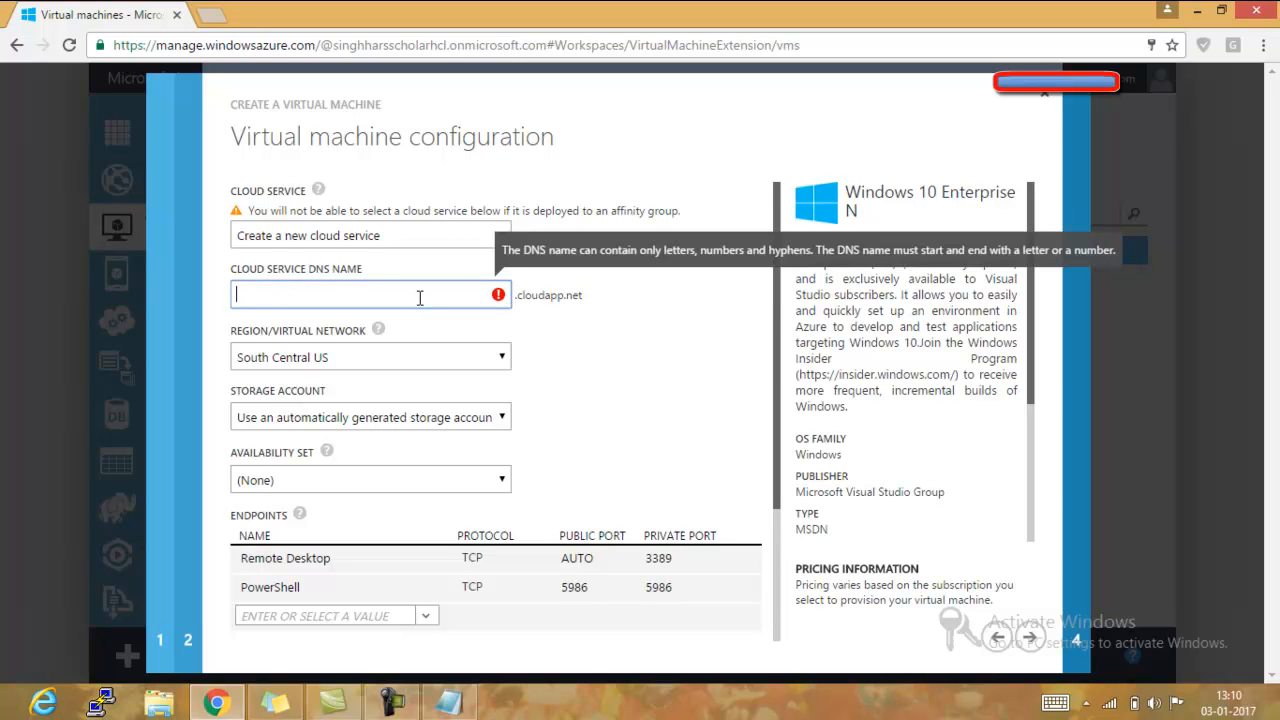
type("az")
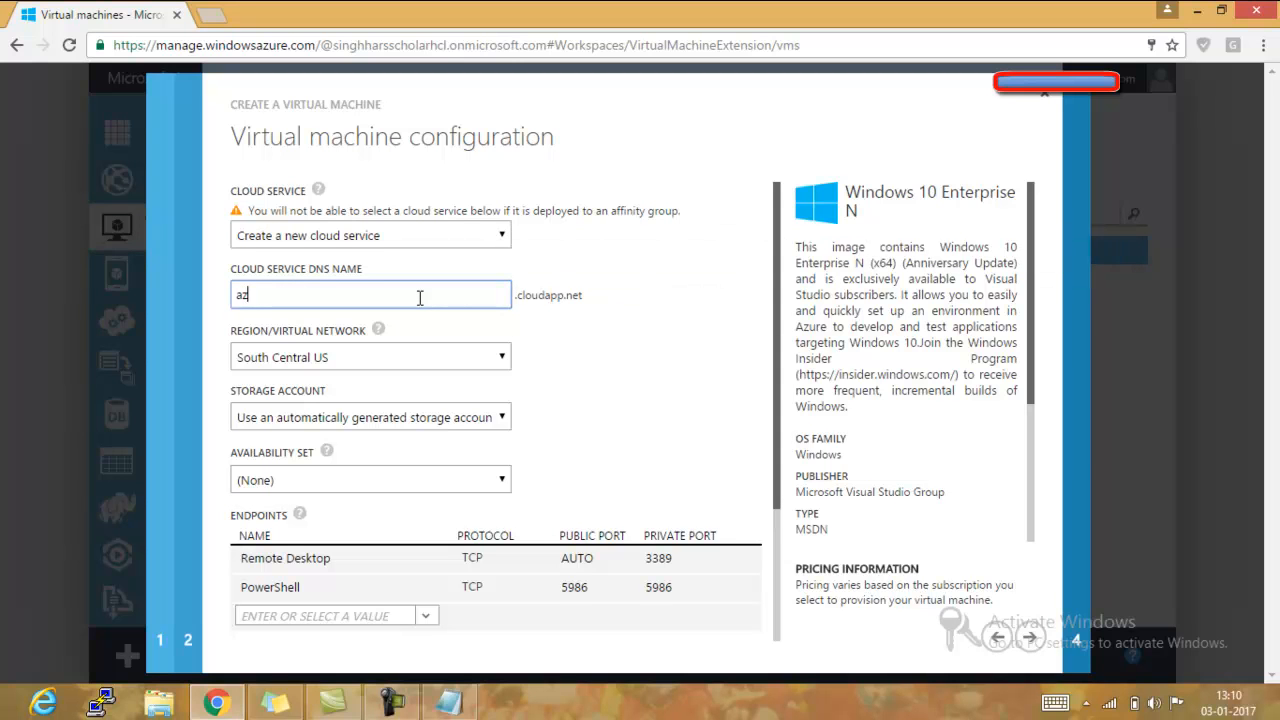
type("uredemo1")
- Set the region to Central US and submit the virtual machine for creation with the VM Agent installed and no extensions
left_click_drag(775, 322, 777, 431)
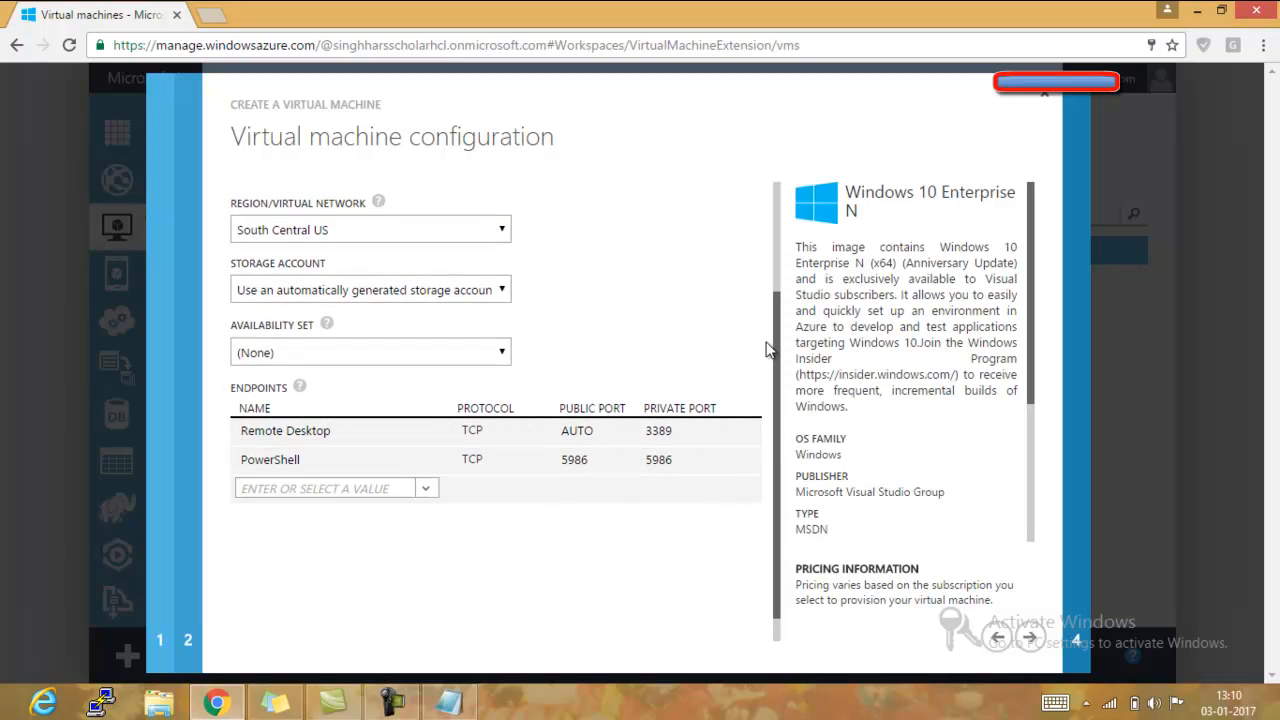
left_click_drag(774, 349, 771, 265)
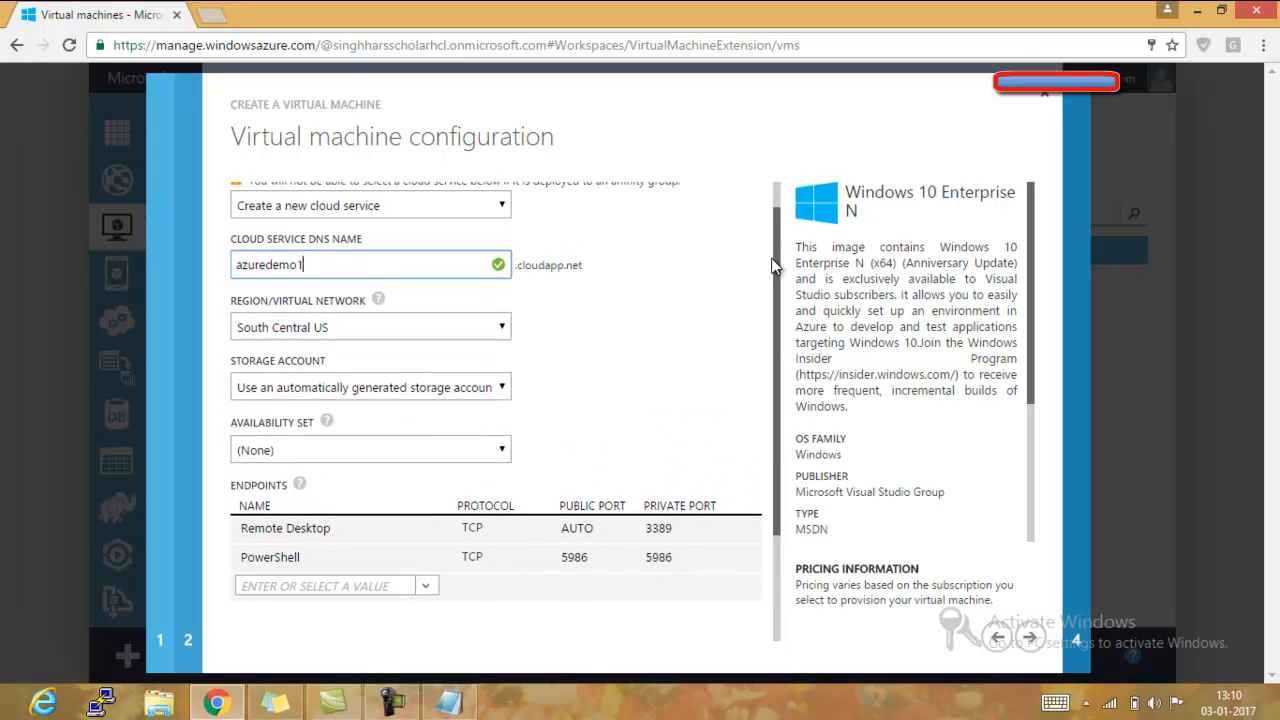
left_click(490, 337)
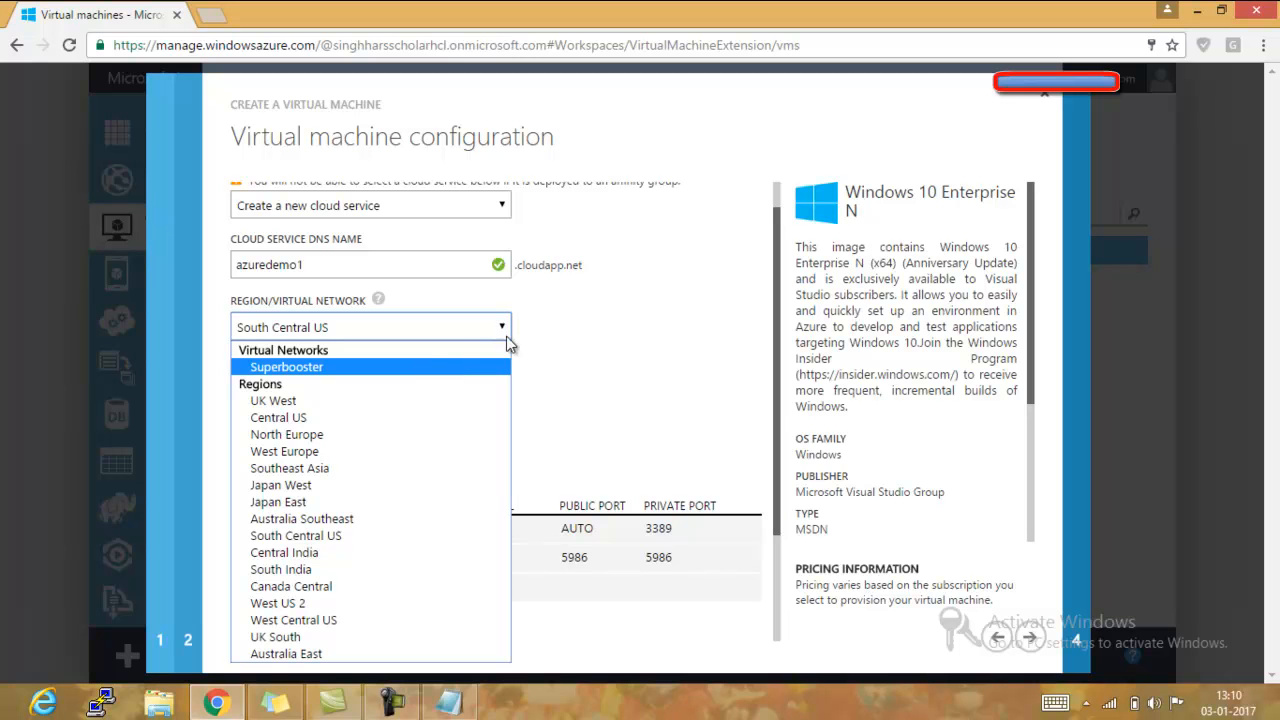
left_click(586, 344)
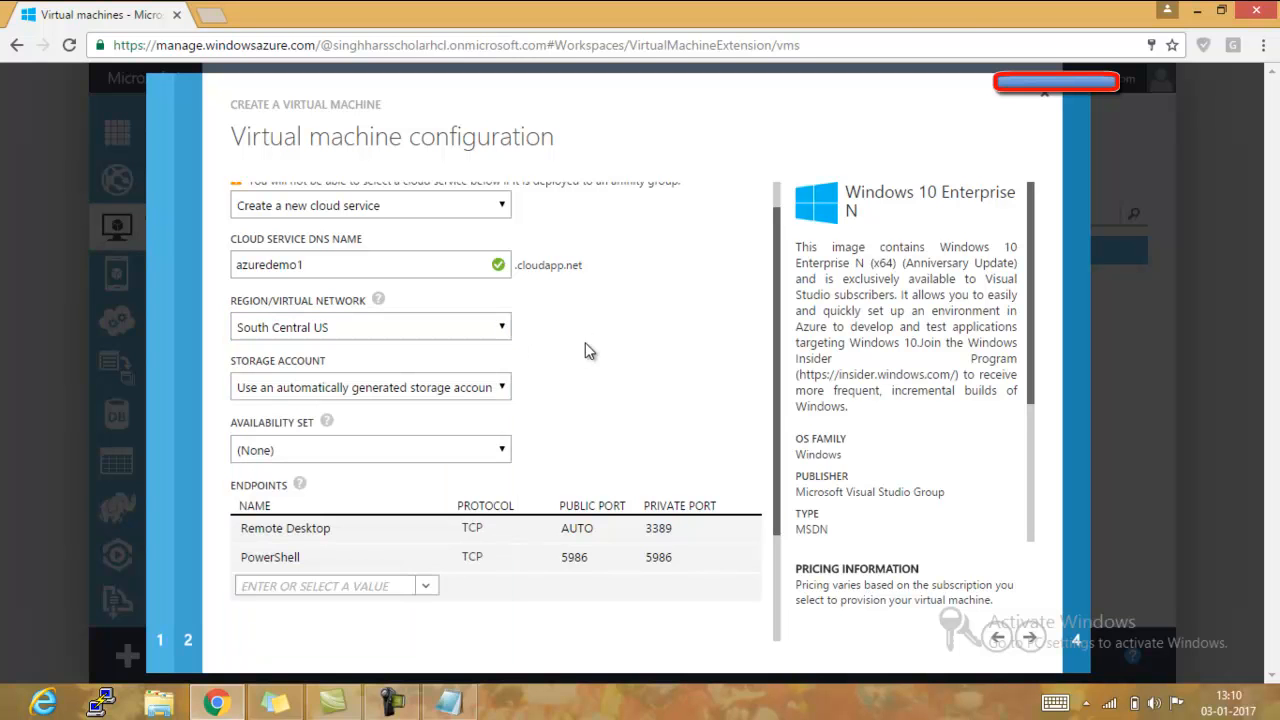
left_click(496, 329)
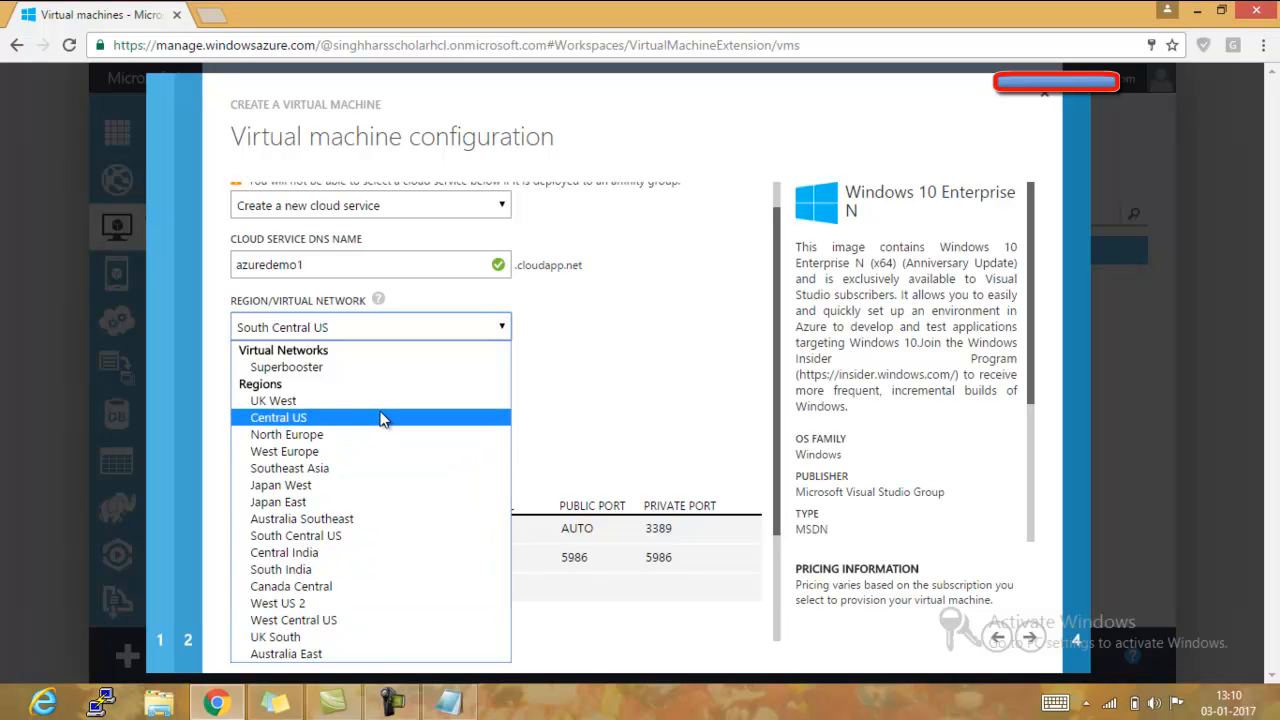
left_click(381, 418)
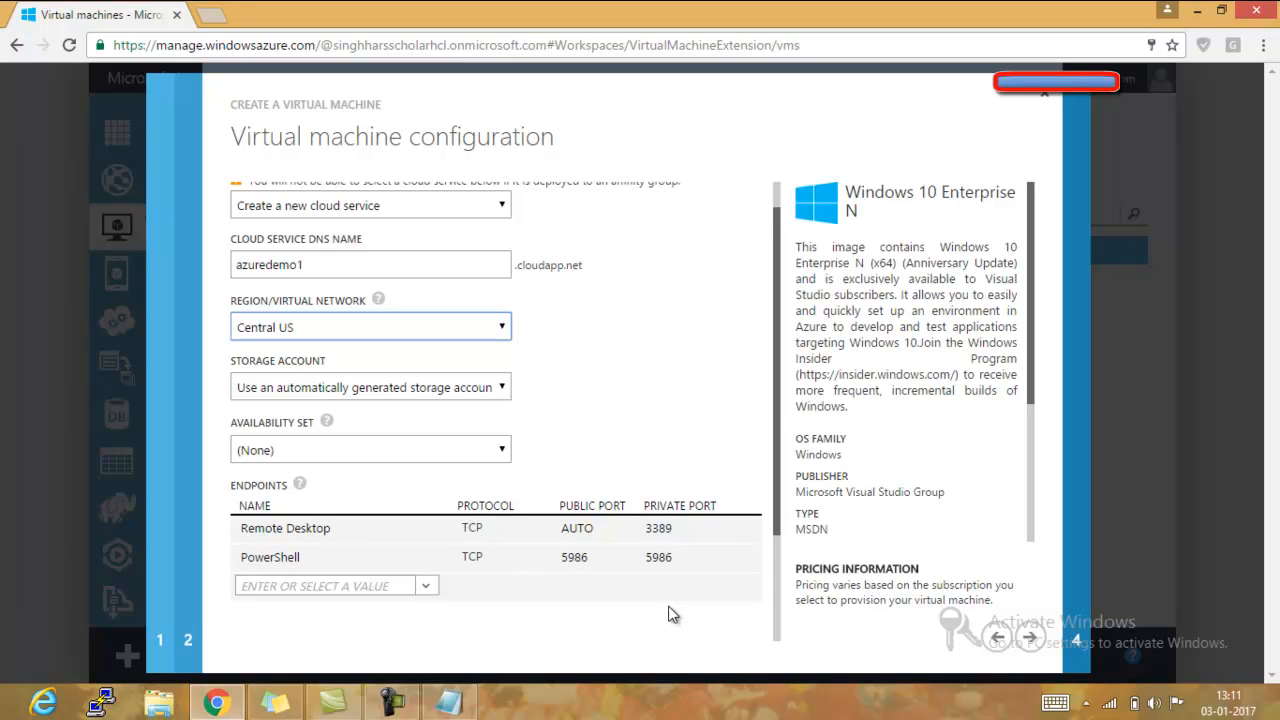
left_click(1030, 642)
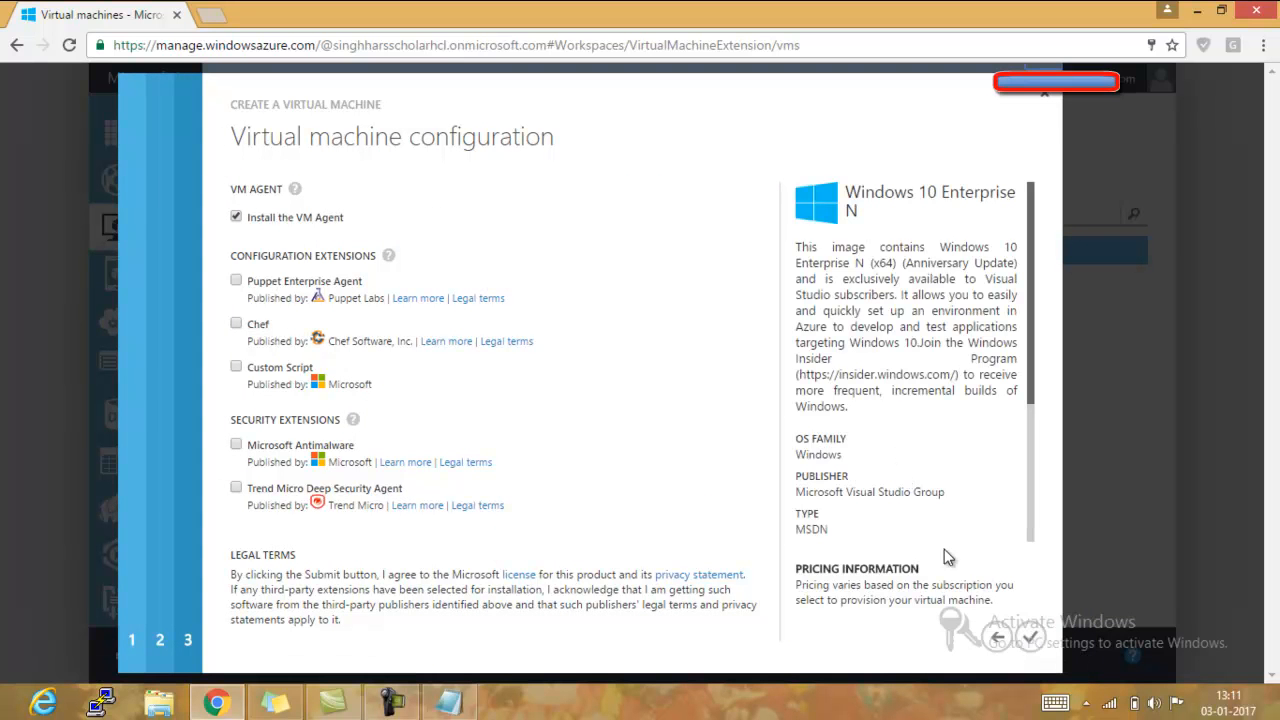
left_click(1031, 638)
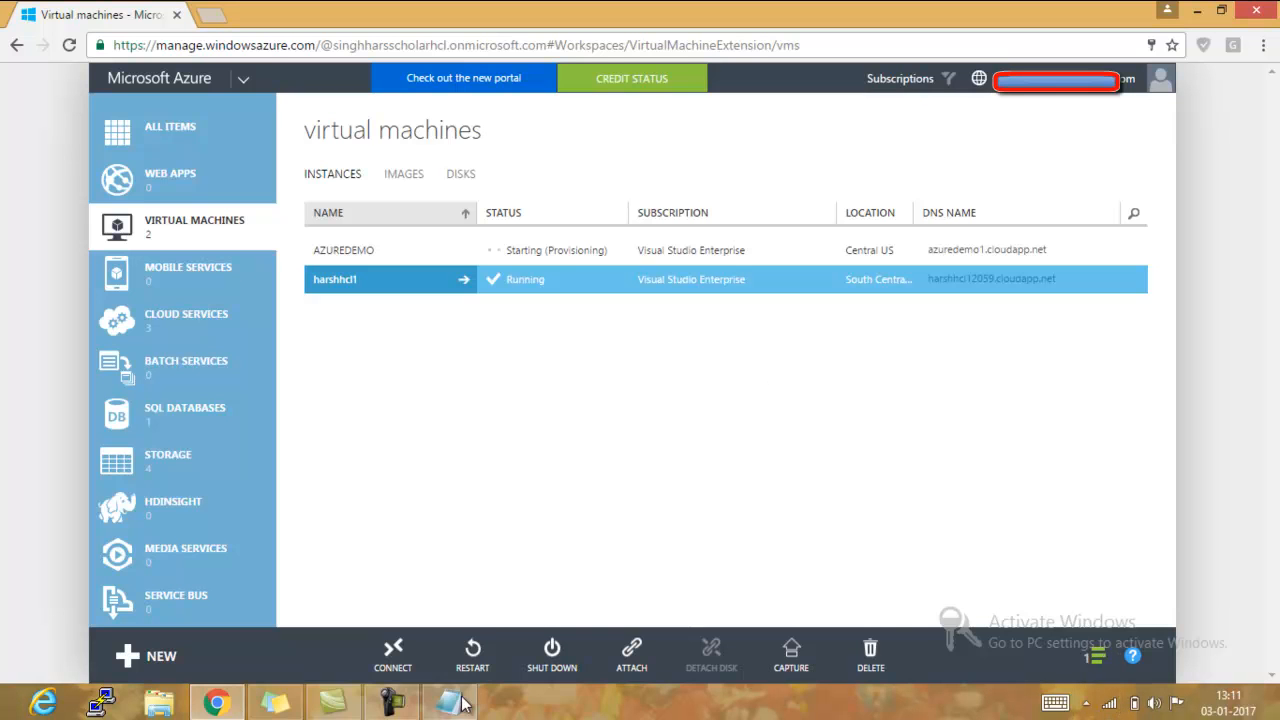
left_click(391, 703)
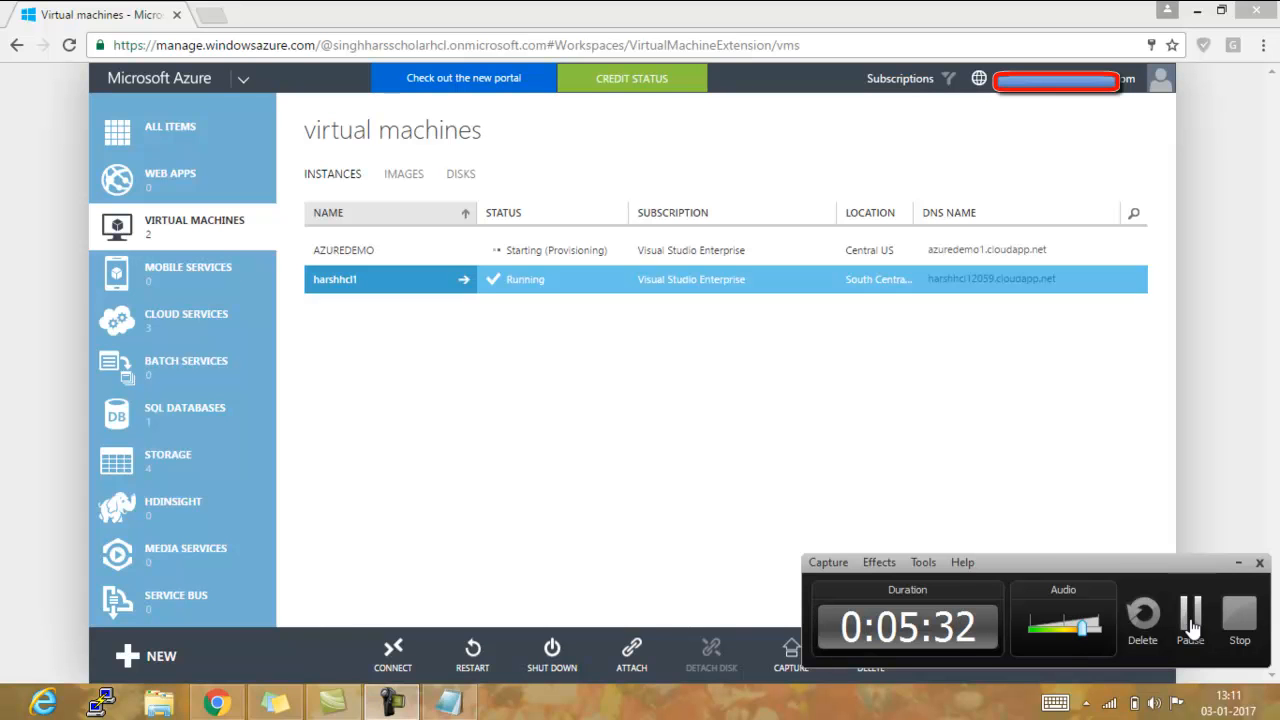
left_click(1190, 620)
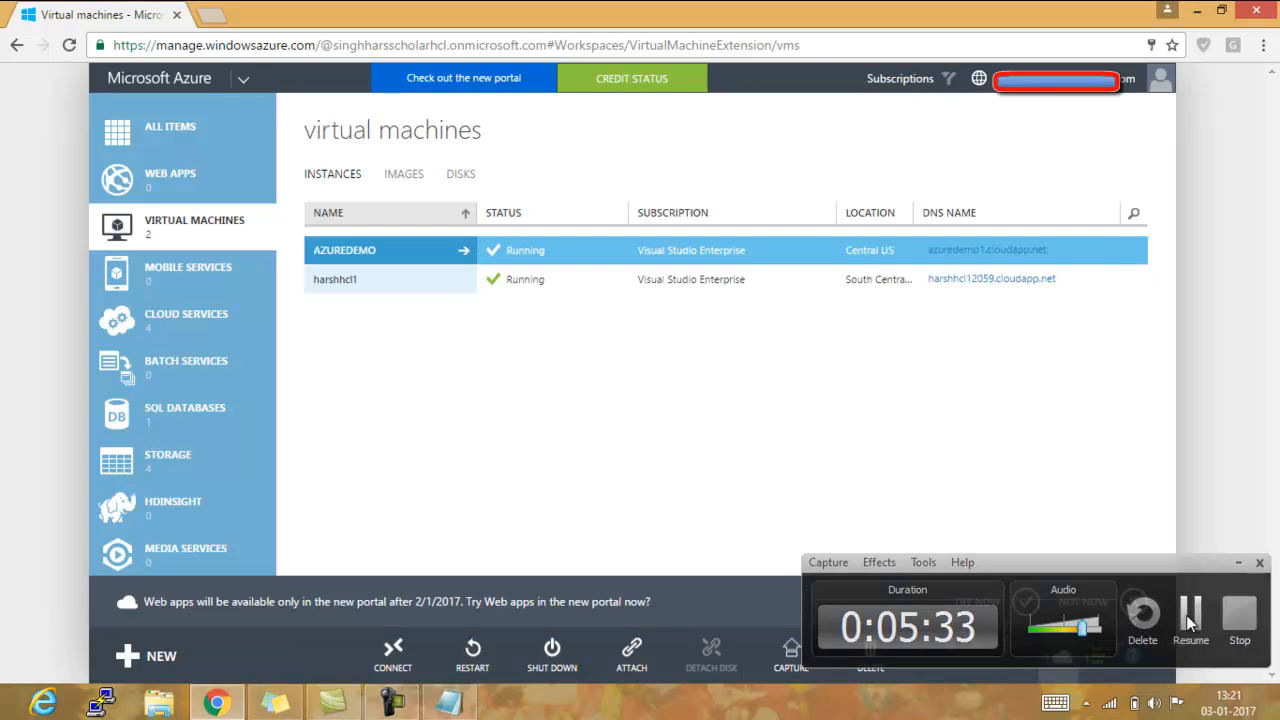
left_click(1188, 615)
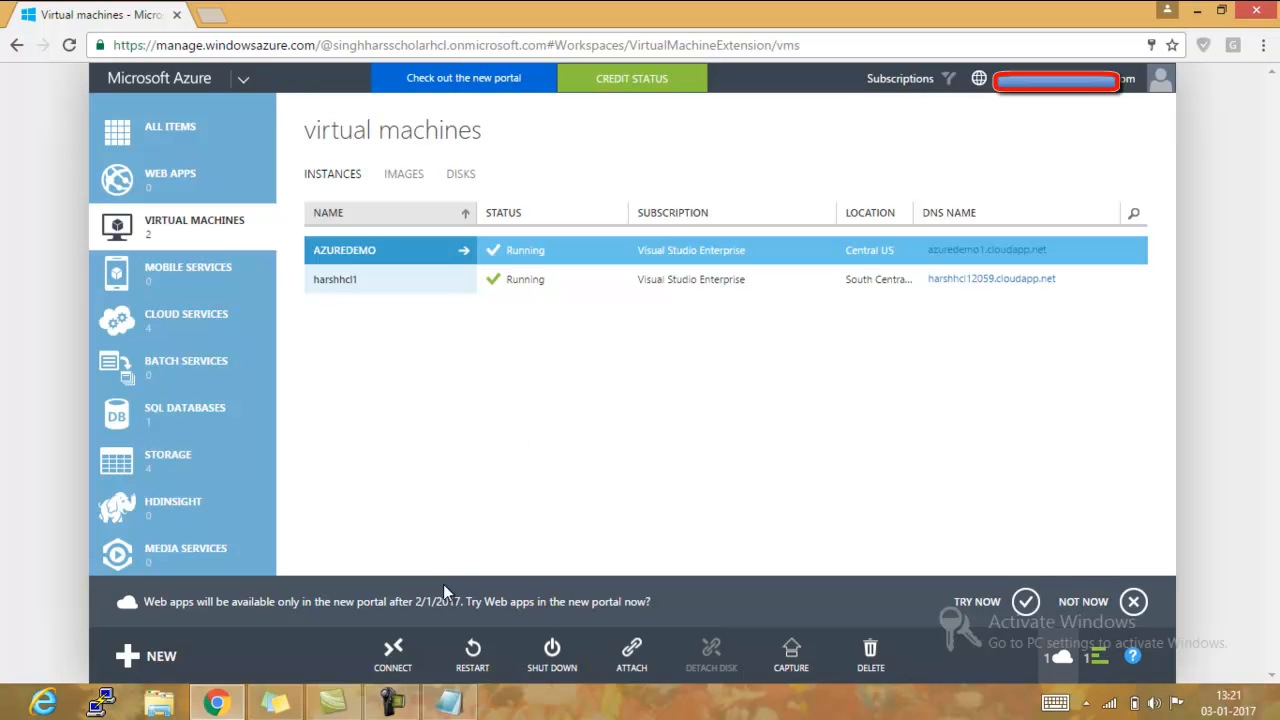
- Download the remote desktop file for AZUREDEMO, open it, and connect despite the unknown publisher
left_click(408, 668)
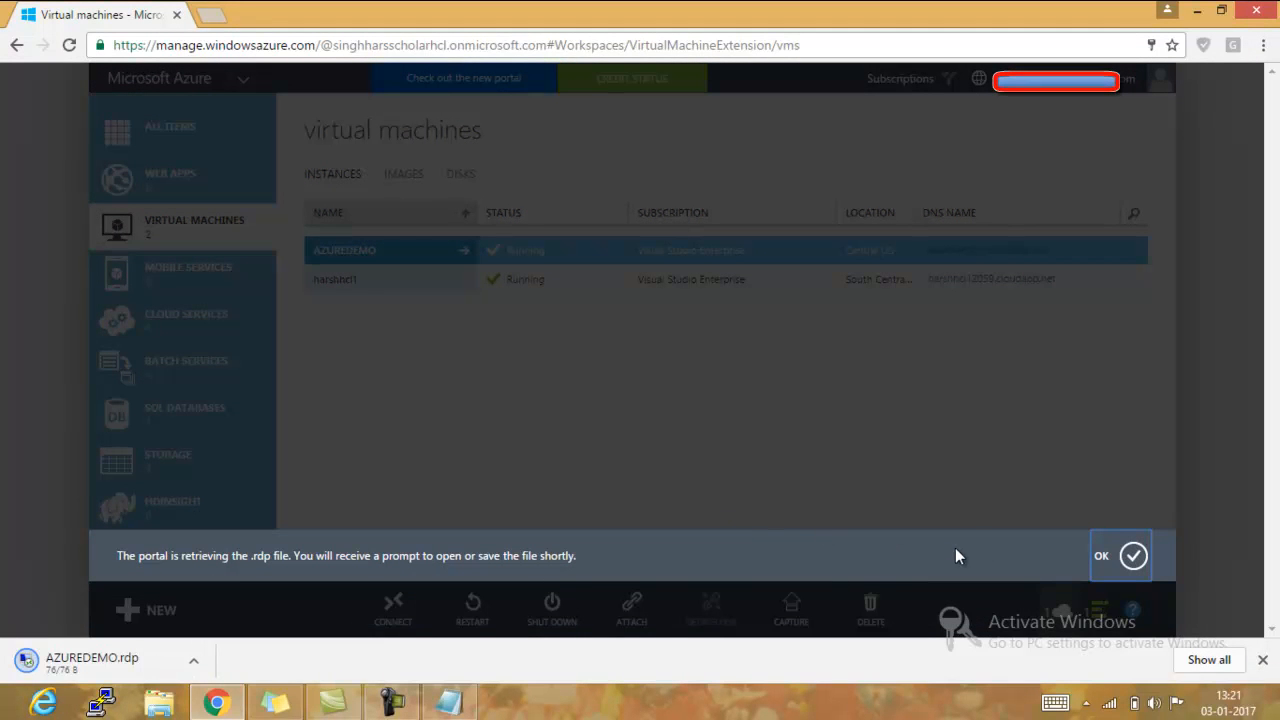
left_click(1133, 556)
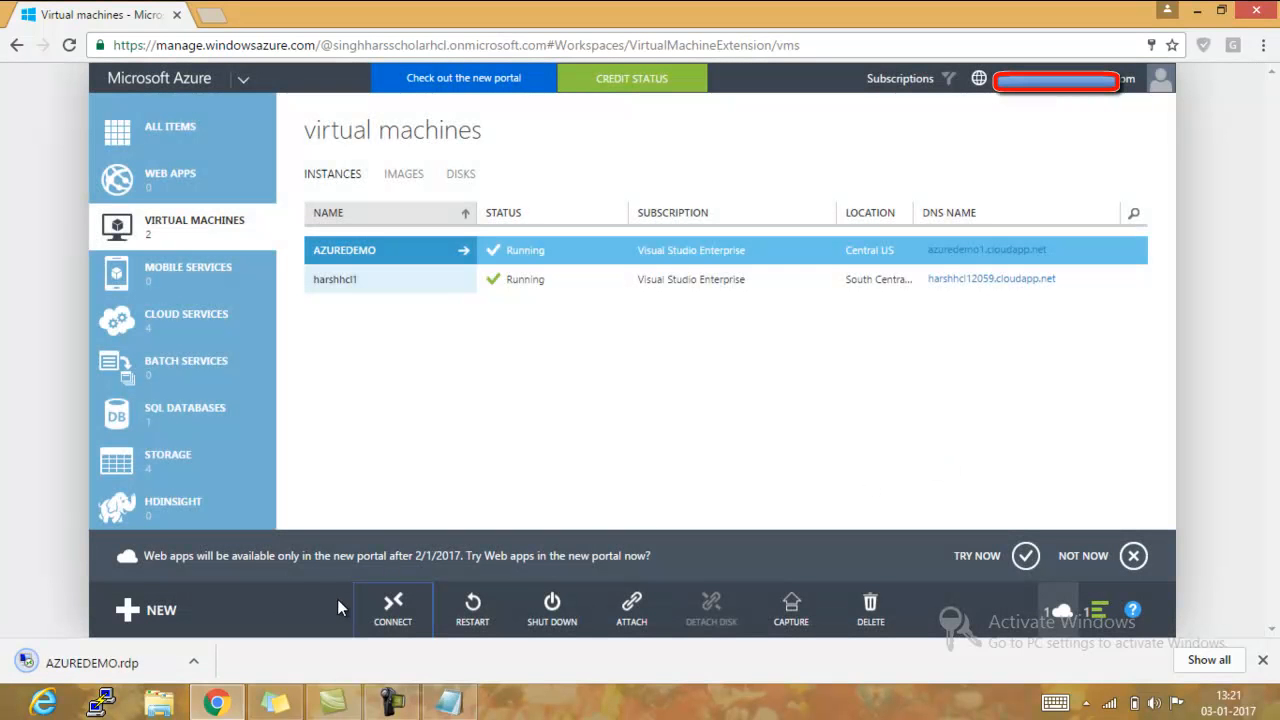
left_click(194, 663)
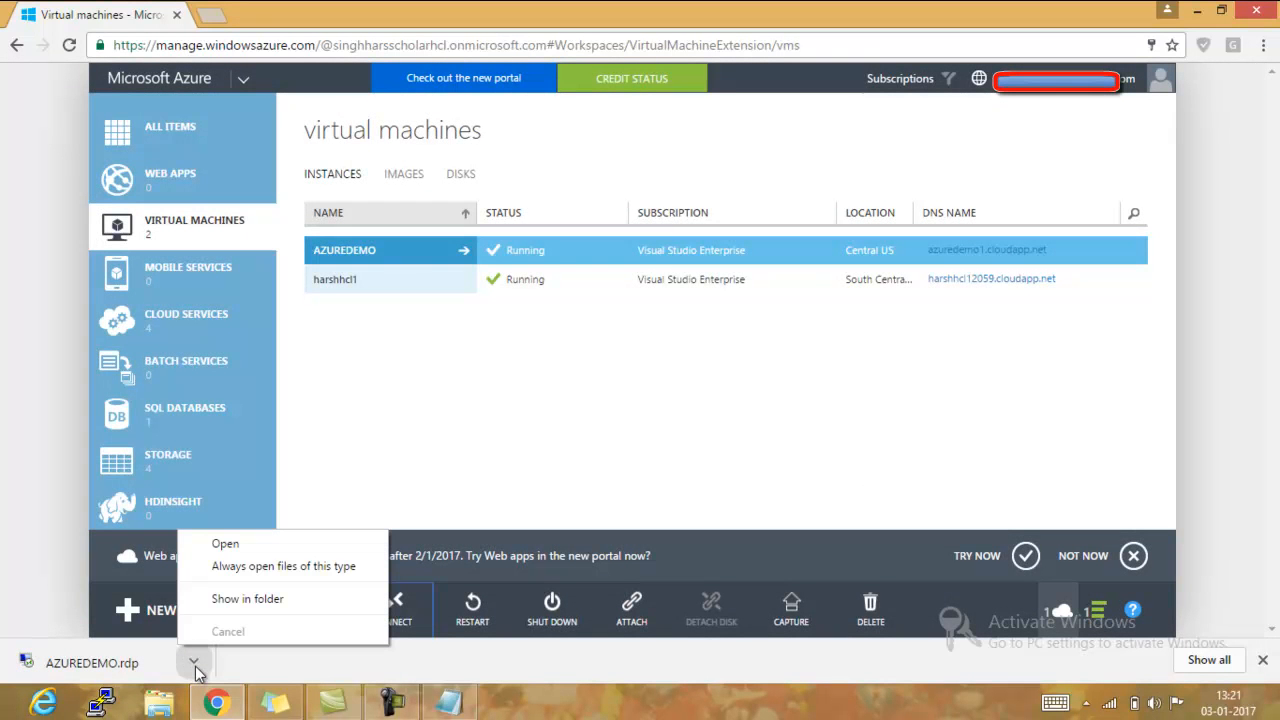
left_click(238, 550)
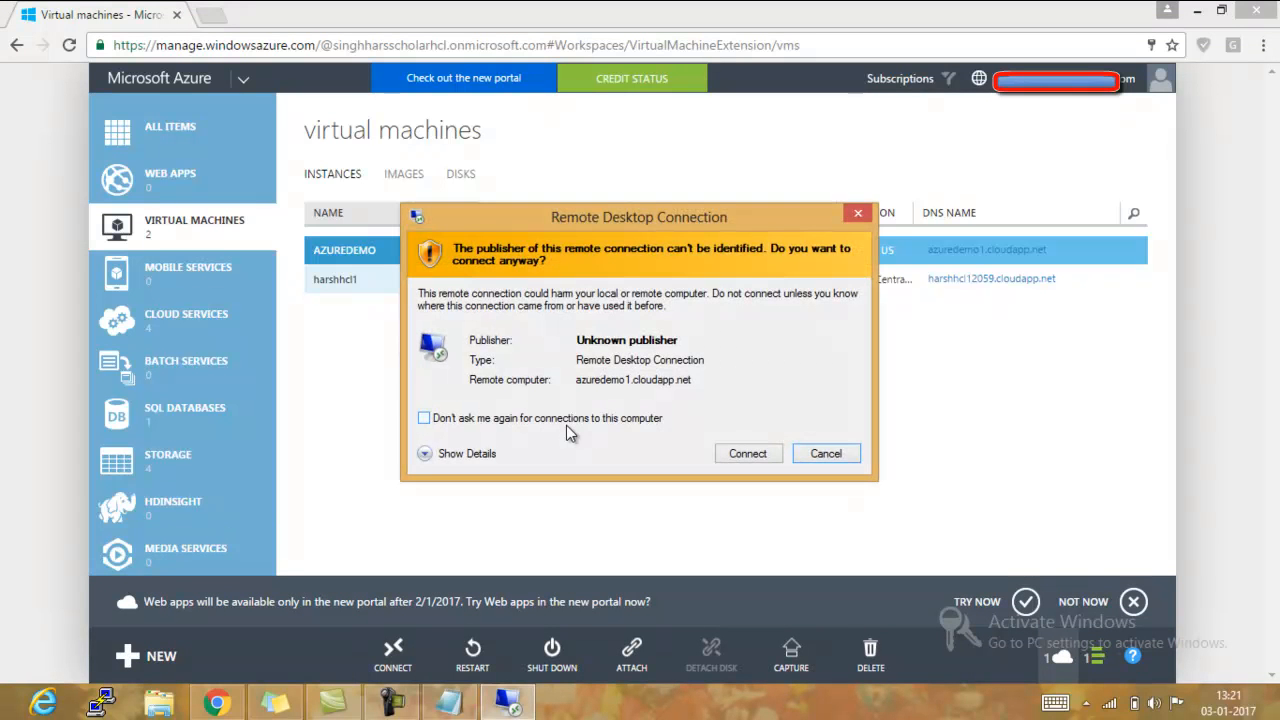
left_click(757, 454)
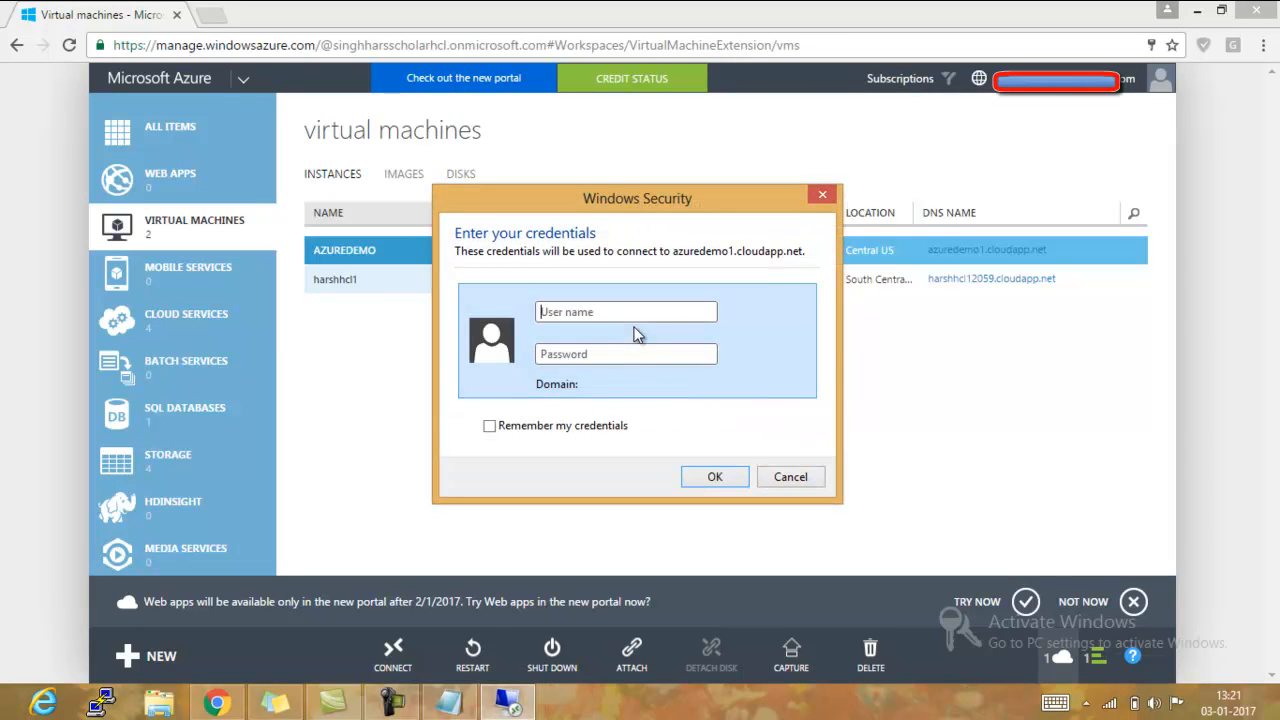
- Sign in to the remote computer as azureuser with the account password and accept its untrusted certificate
left_click(631, 312)
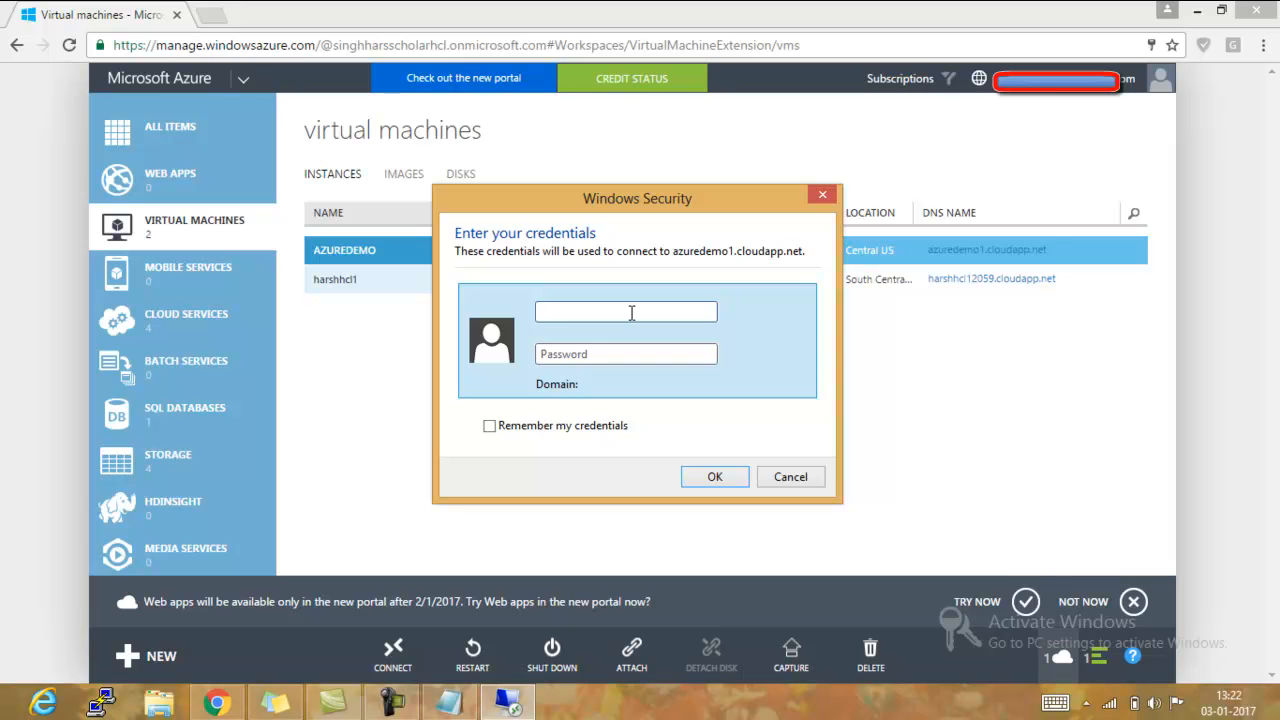
type("azureuser")
key("Tab")
type("*********")
key("Return")
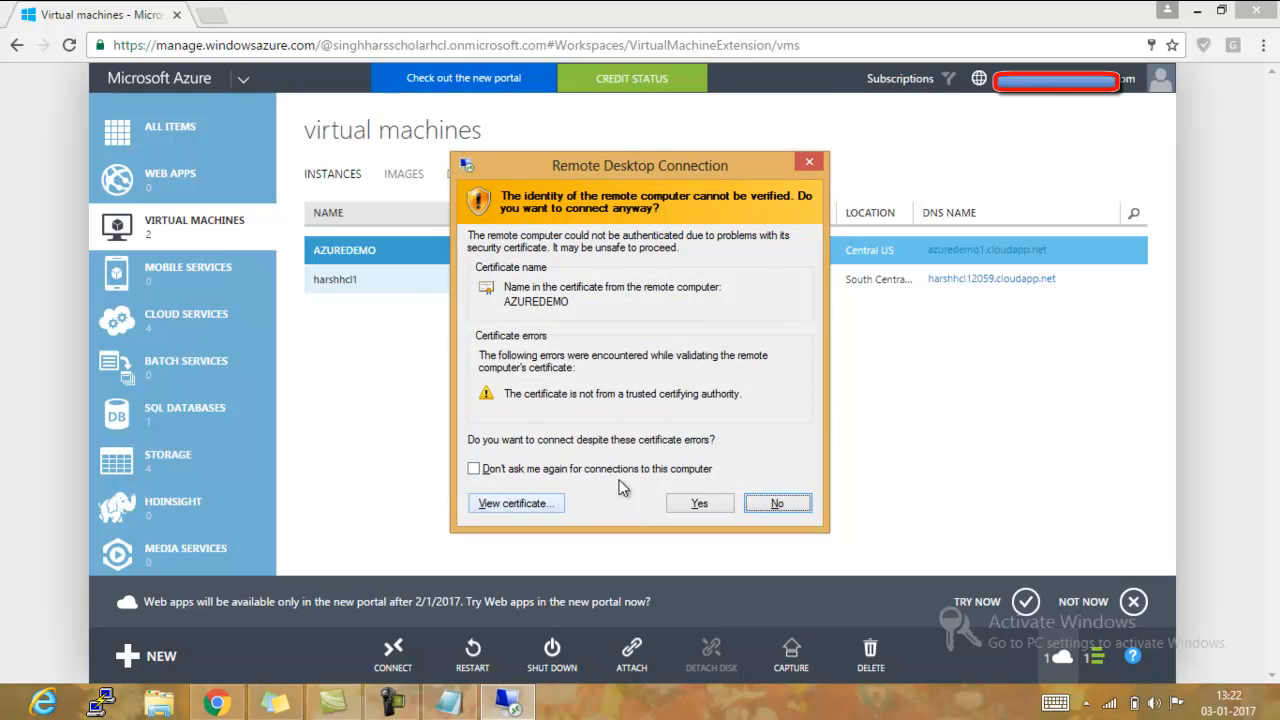
left_click(693, 507)
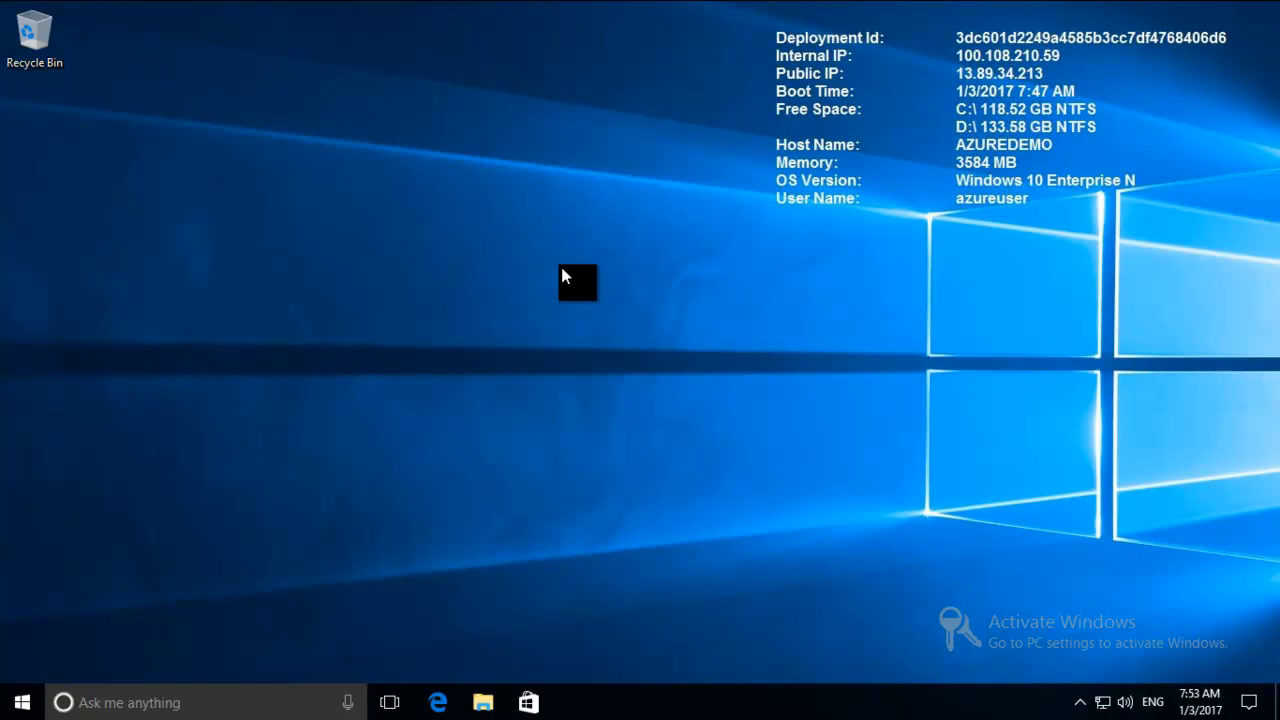
- Read DATALOSS_WARNING_README on Temporary Storage (D:) of the virtual machine and check the capacity of Local Disk (C:)
key("super+e")
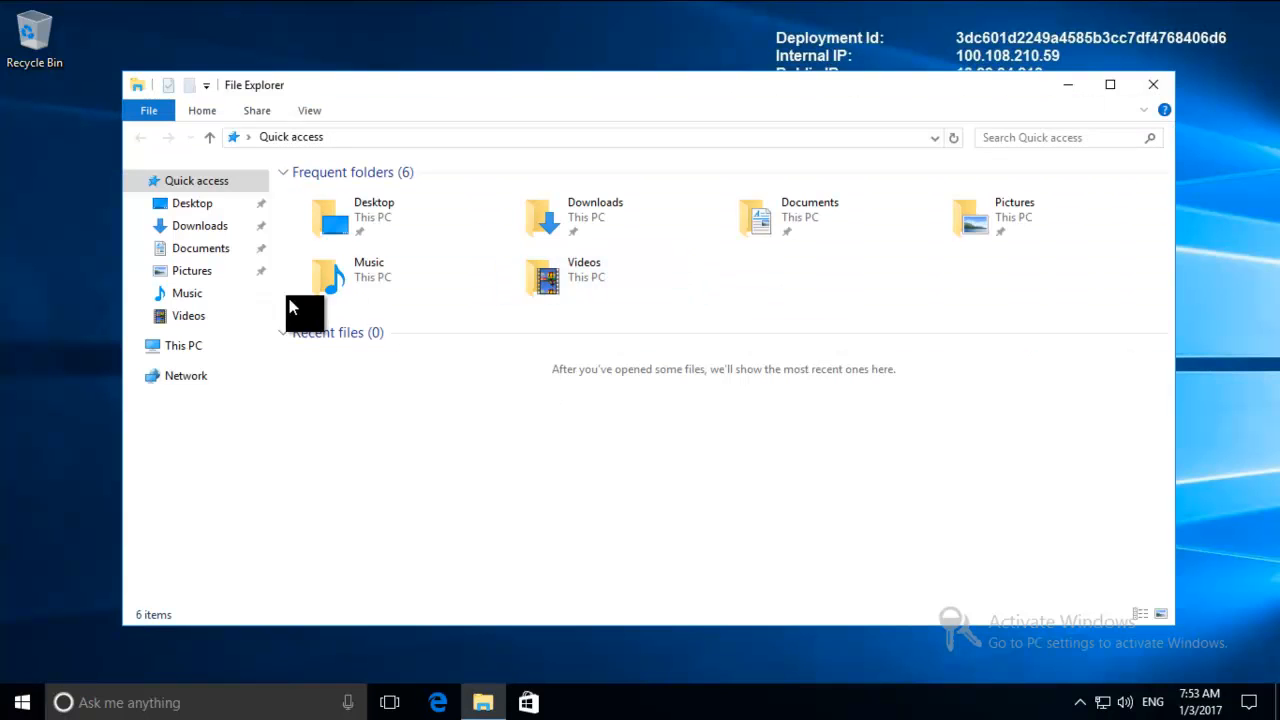
left_click(185, 345)
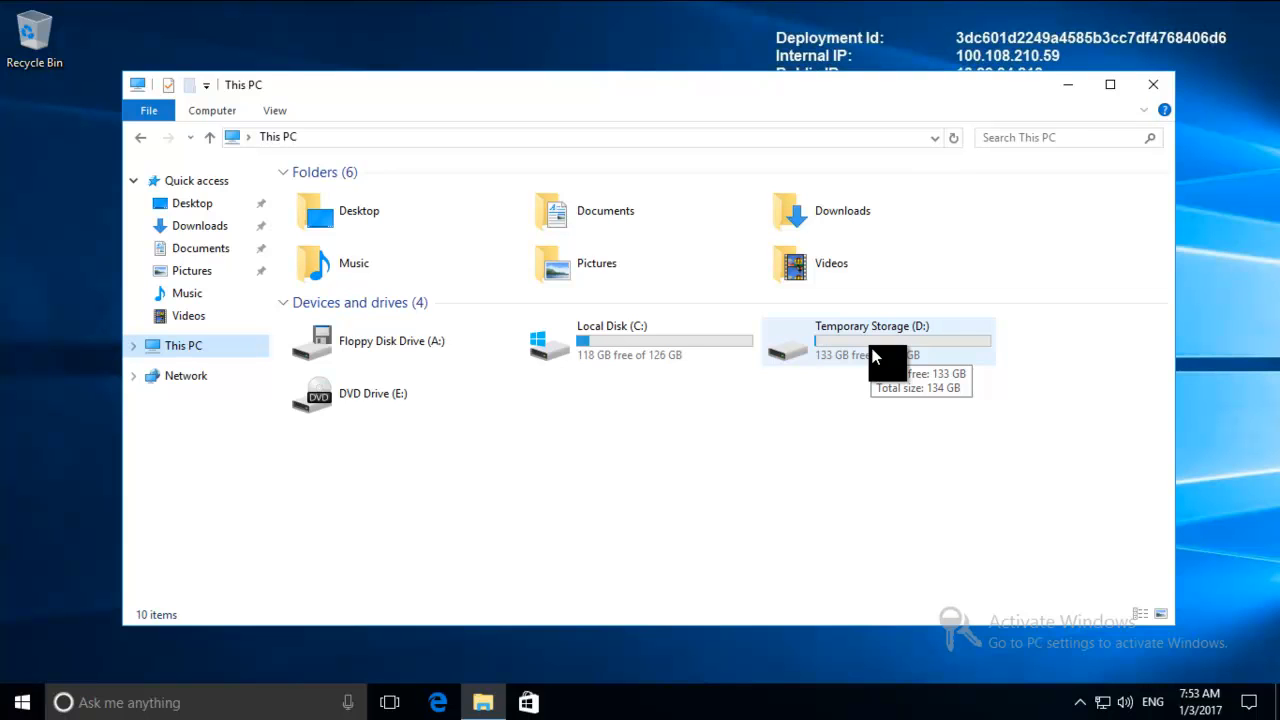
double_click(872, 357)
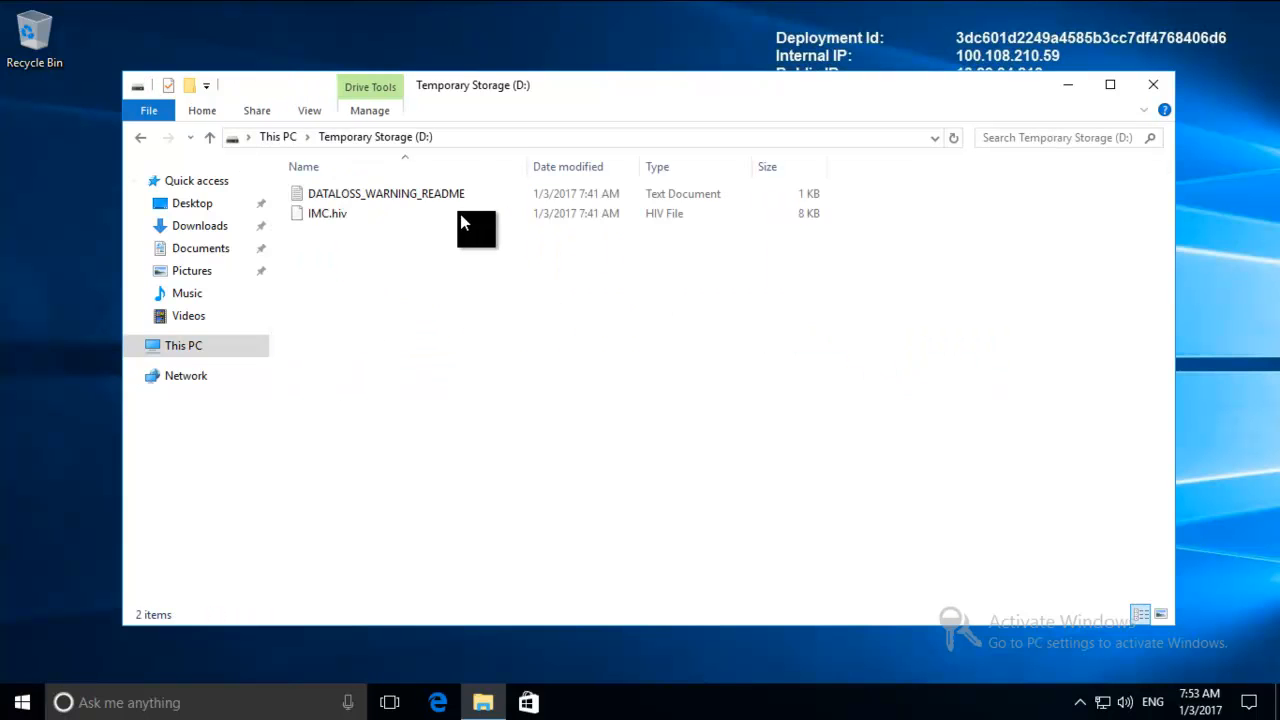
double_click(432, 194)
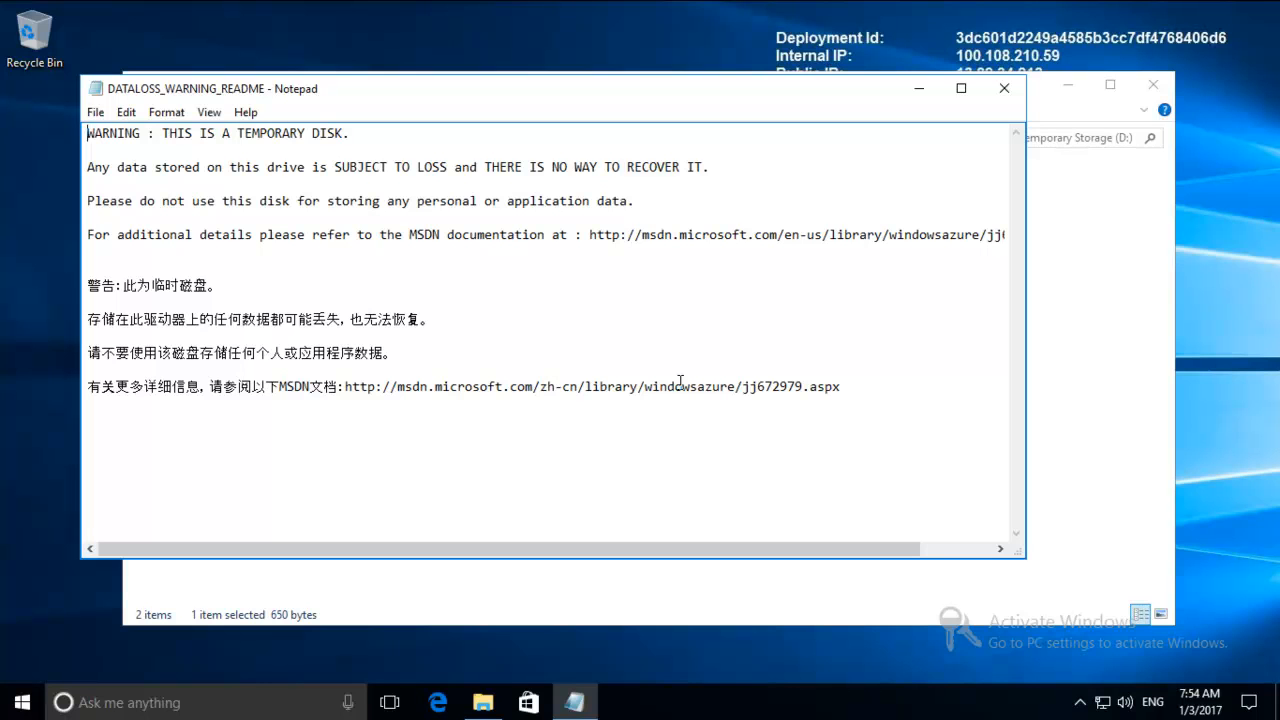
left_click(1004, 88)
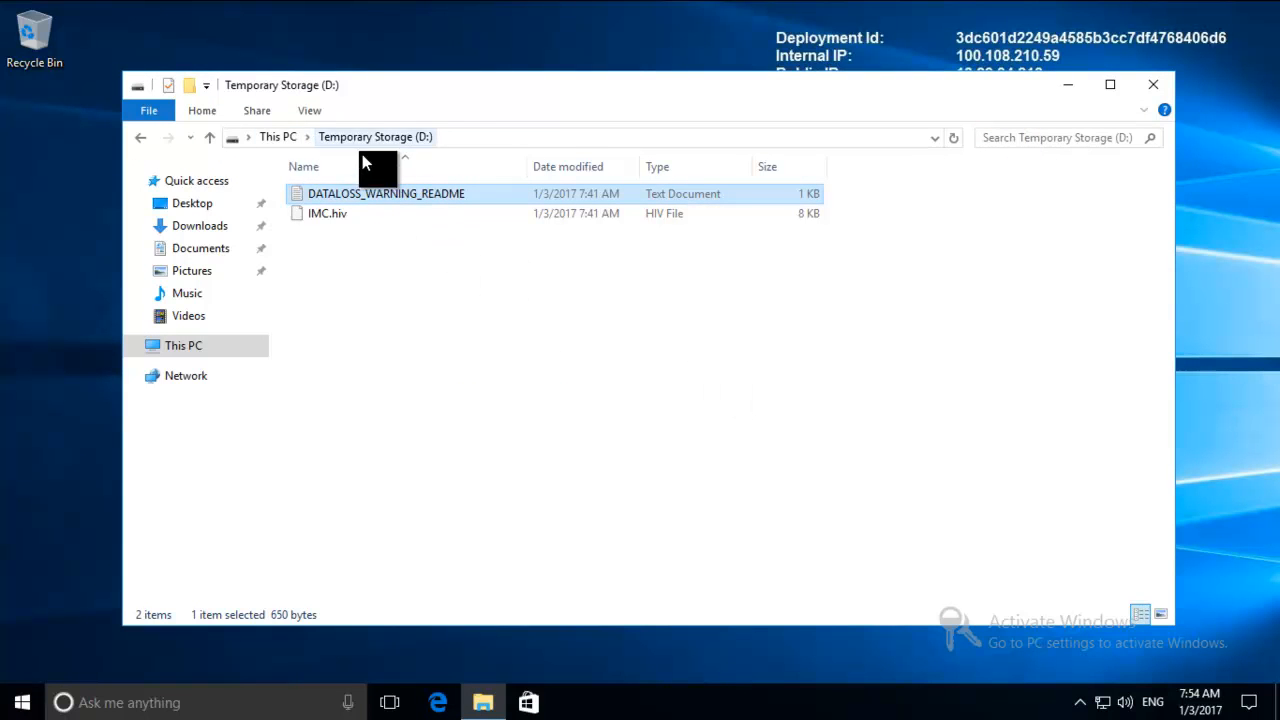
left_click(279, 140)
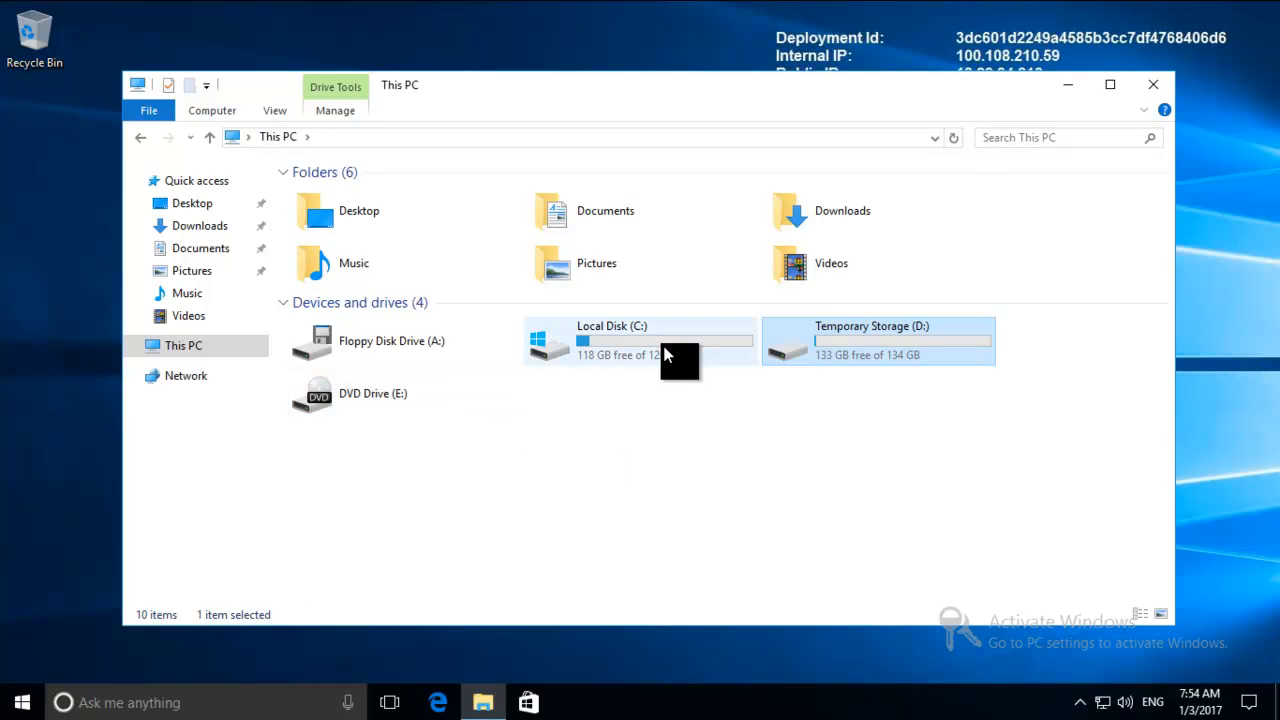
mouse_move(665, 355)
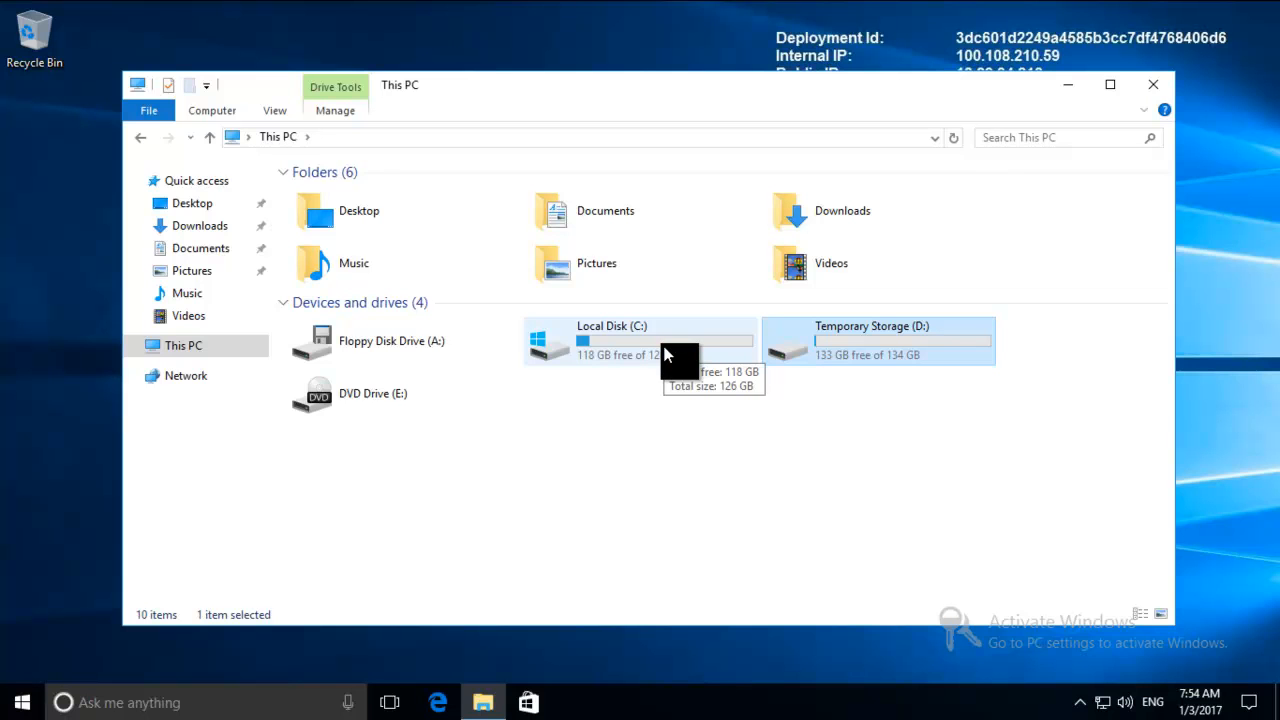
- Close File Explorer and disconnect the remote desktop session
left_click(1156, 94)
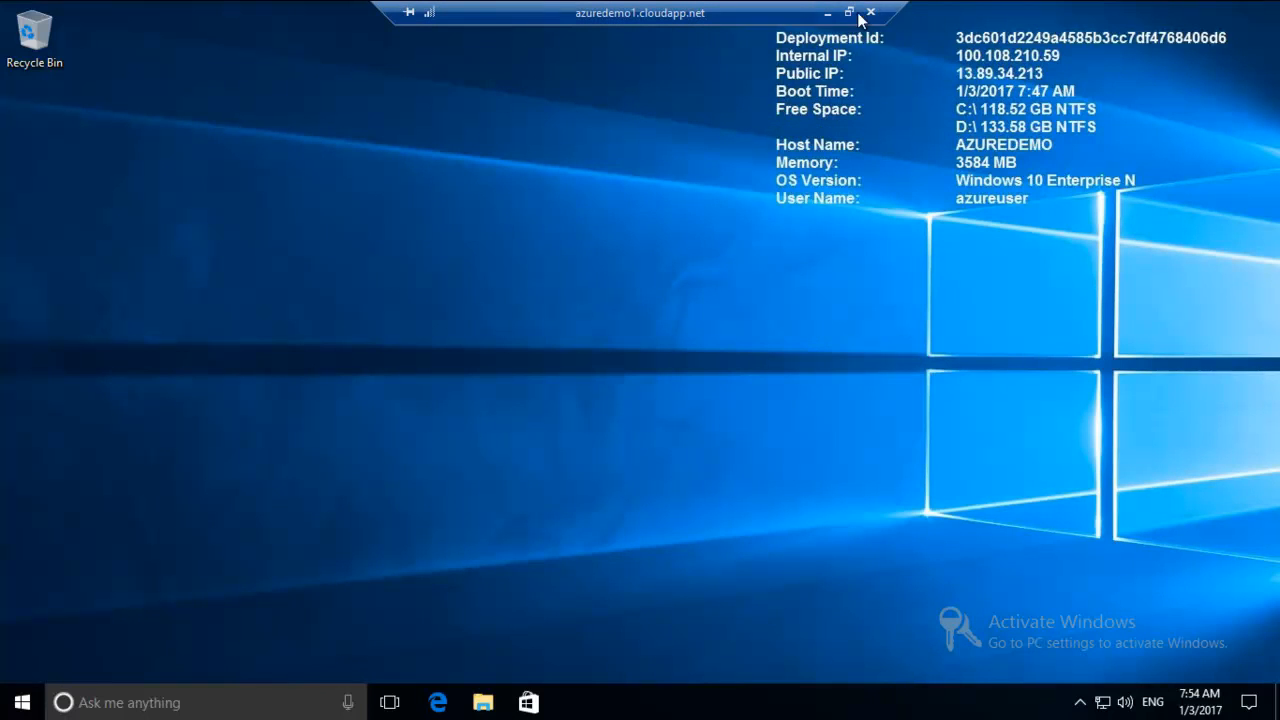
left_click(871, 15)
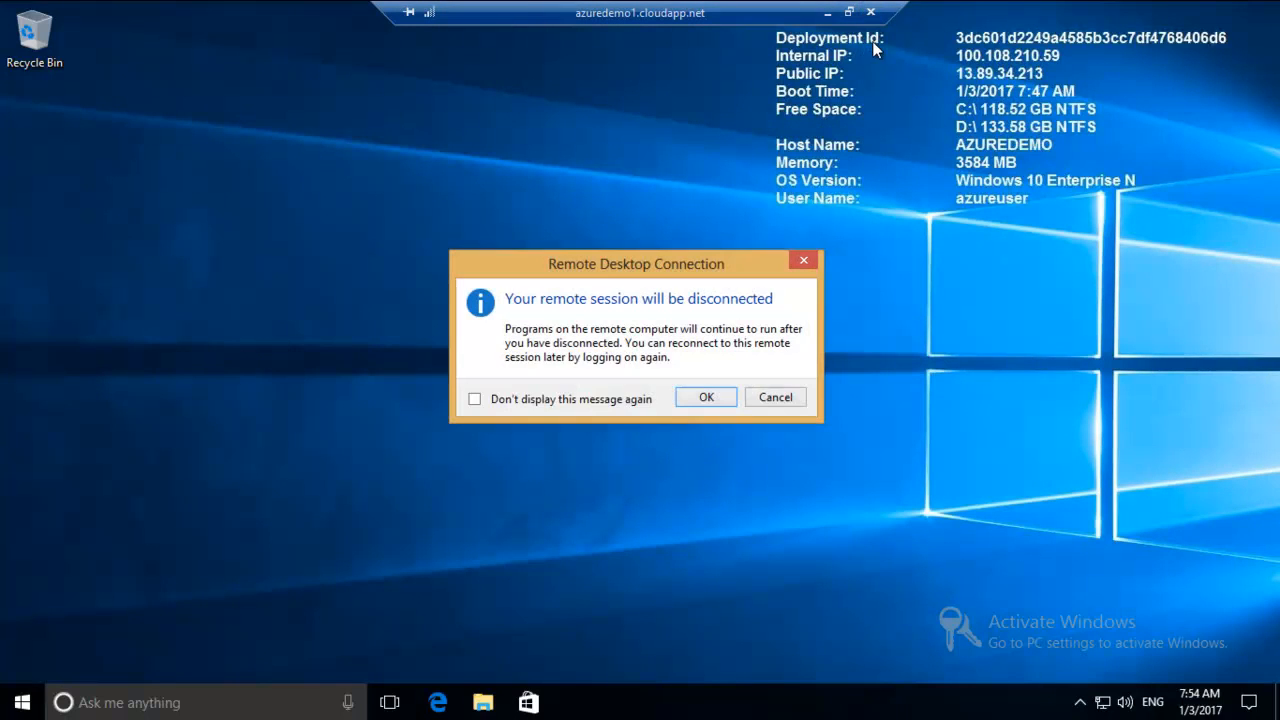
left_click(710, 398)
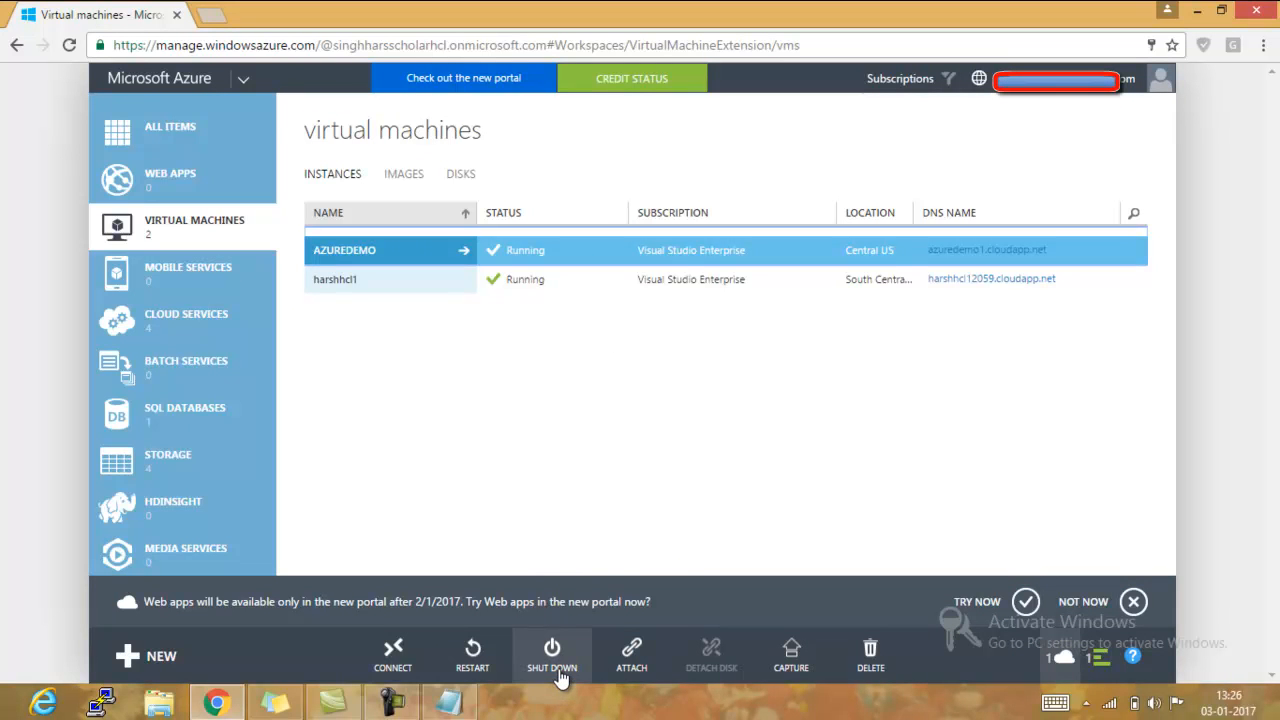
left_click(632, 680)
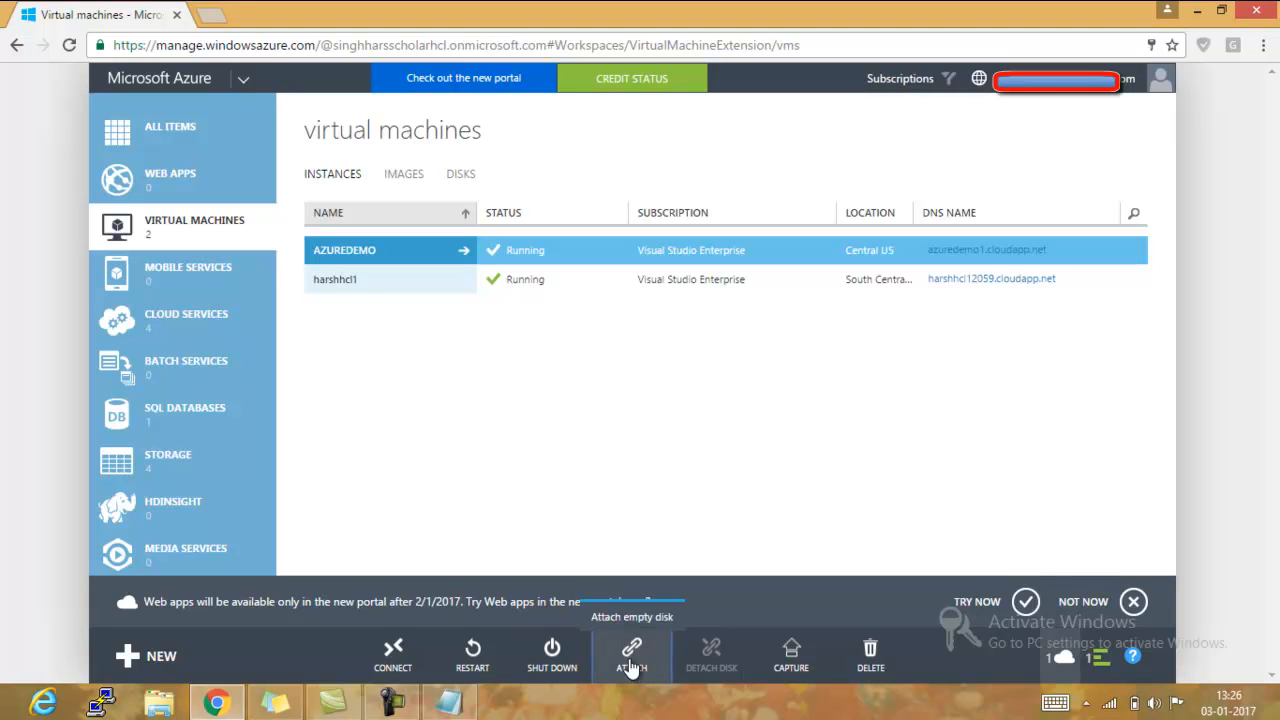
left_click(632, 618)
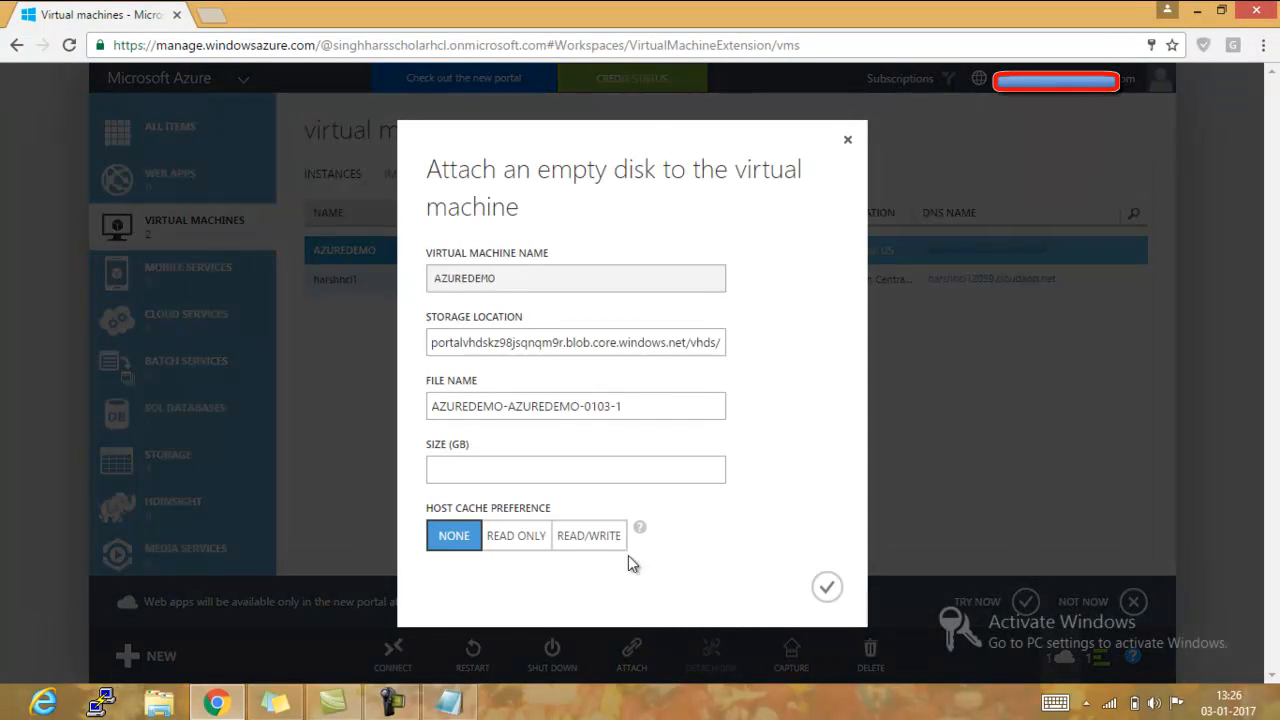
left_click(587, 473)
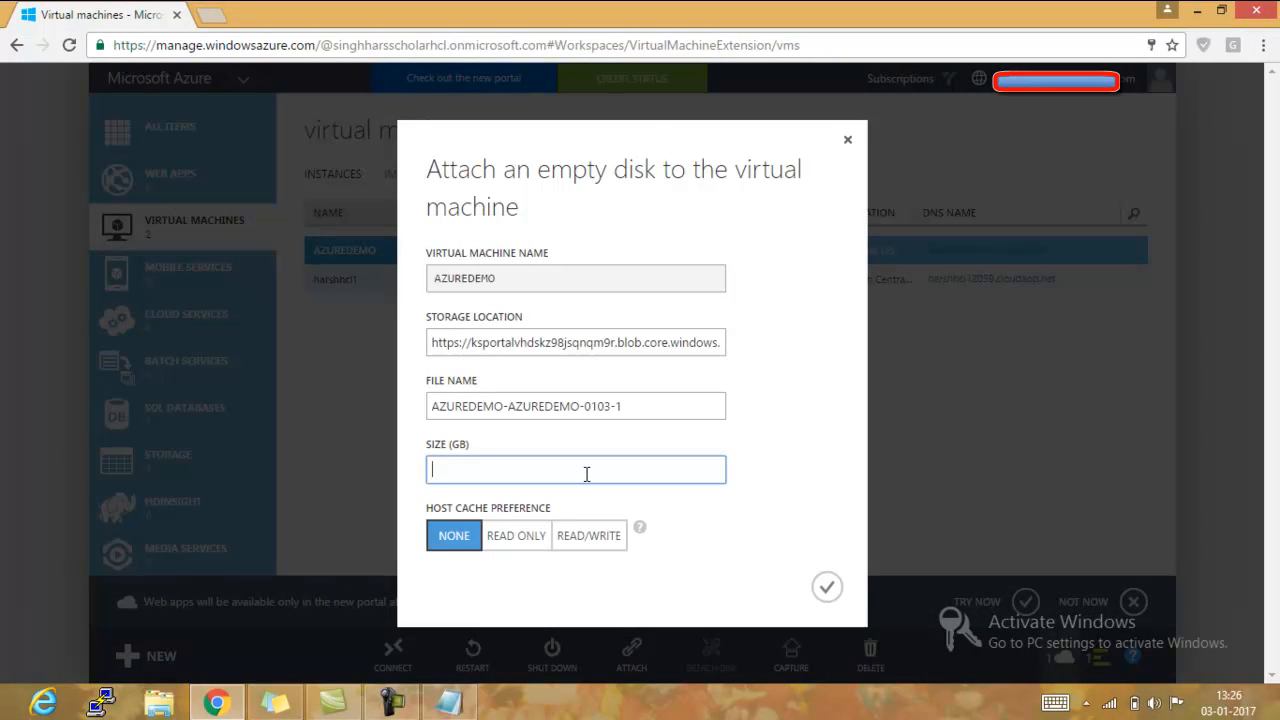
type("1000")
key("BackSpace")
left_click(847, 140)
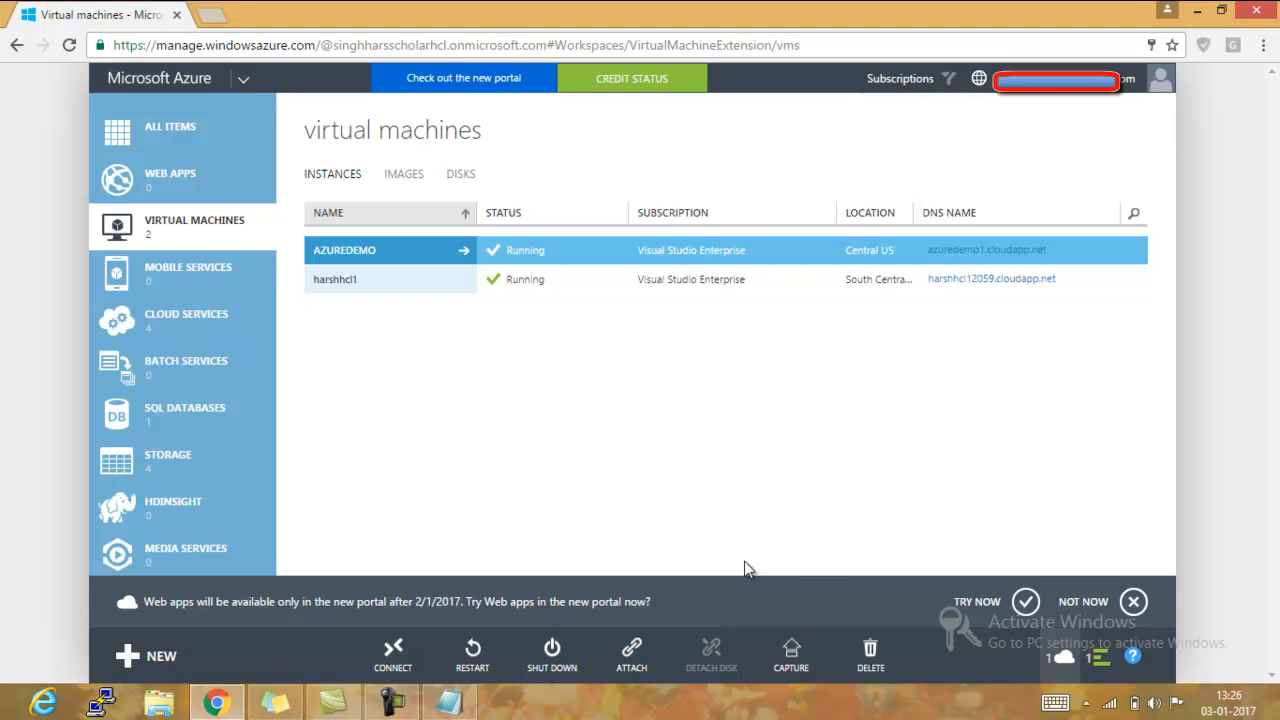
- Shut down the AZUREDEMO virtual machine, accepting the release of its IP addresses
left_click(707, 251)
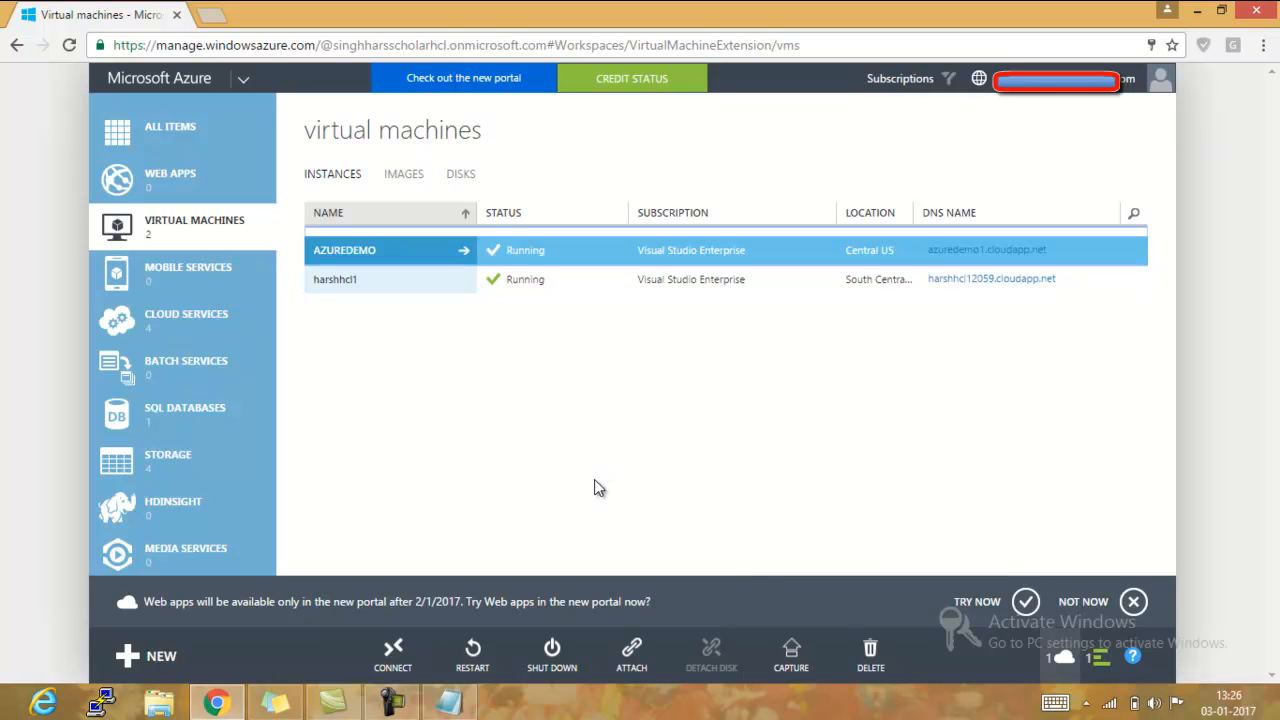
left_click(559, 649)
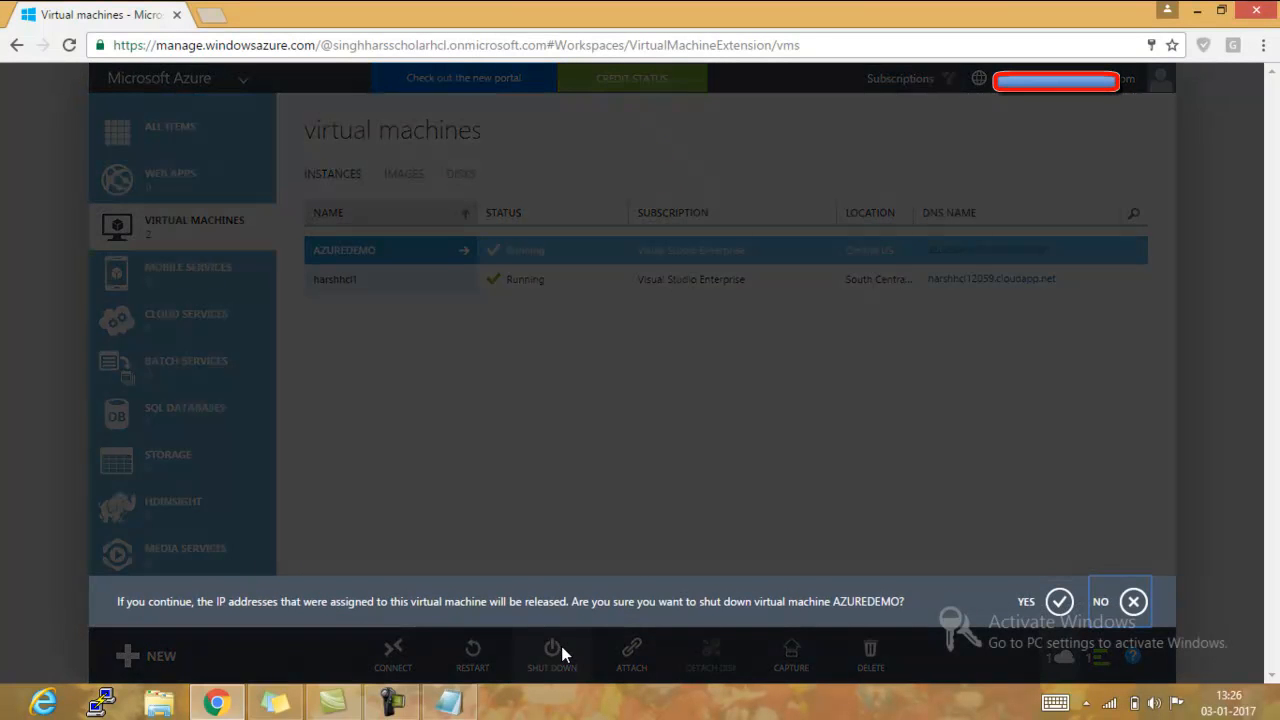
left_click(1059, 601)
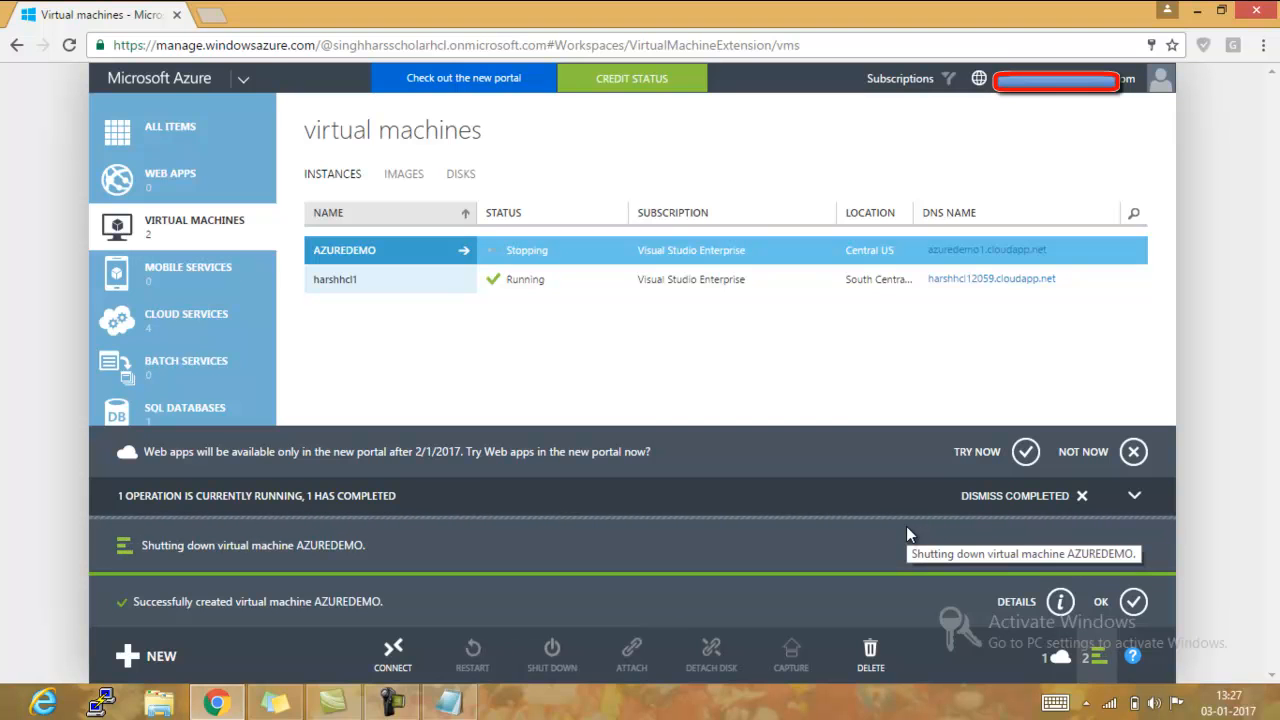
left_click(405, 706)
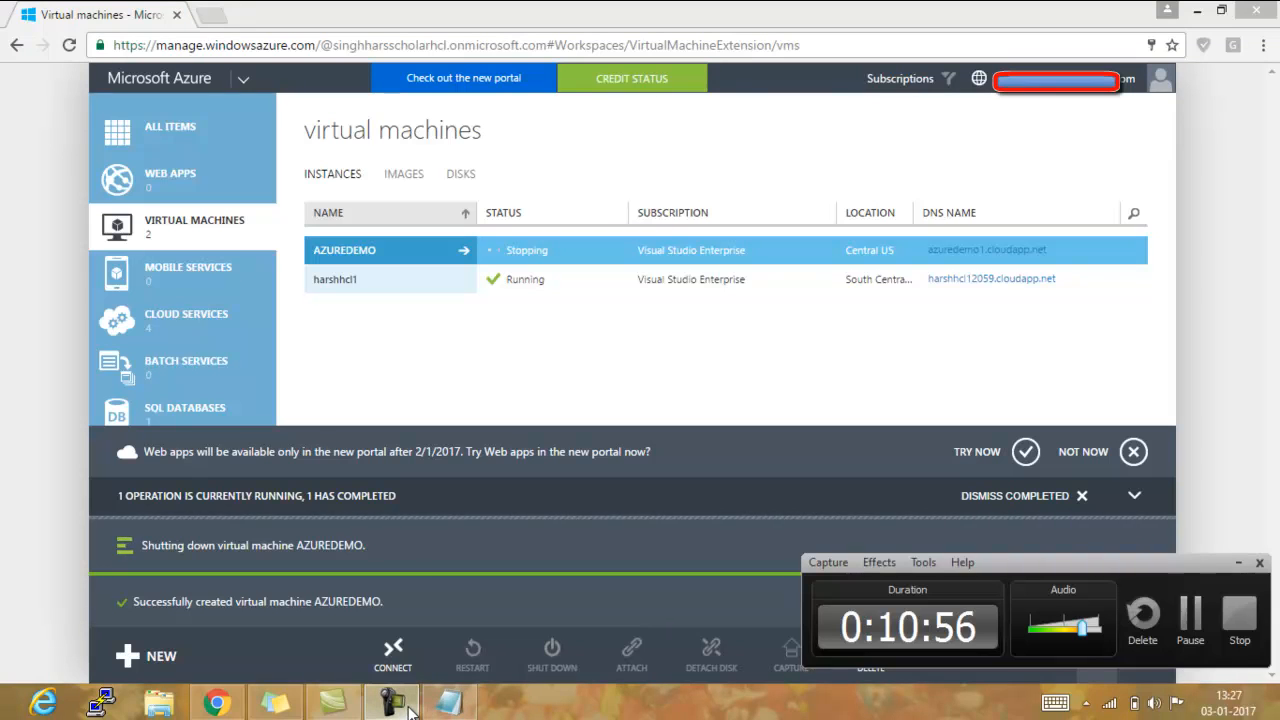